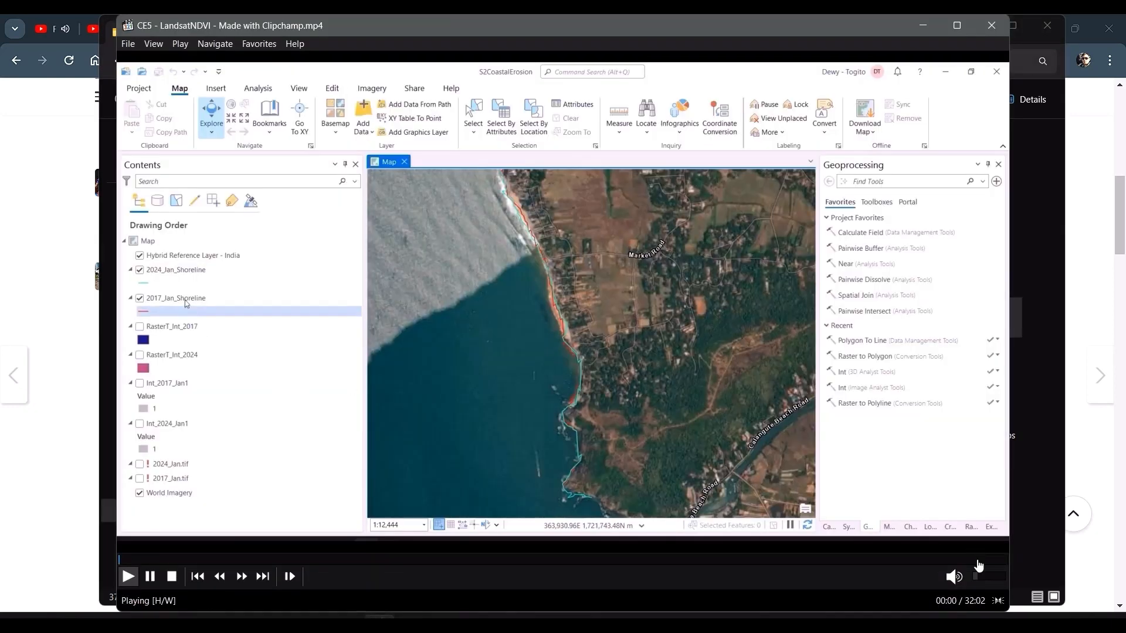
# Display the Zonalfi_polyg_PolygonToLine layer over the MLClass_brig1 raster
pyautogui.click(978, 562)
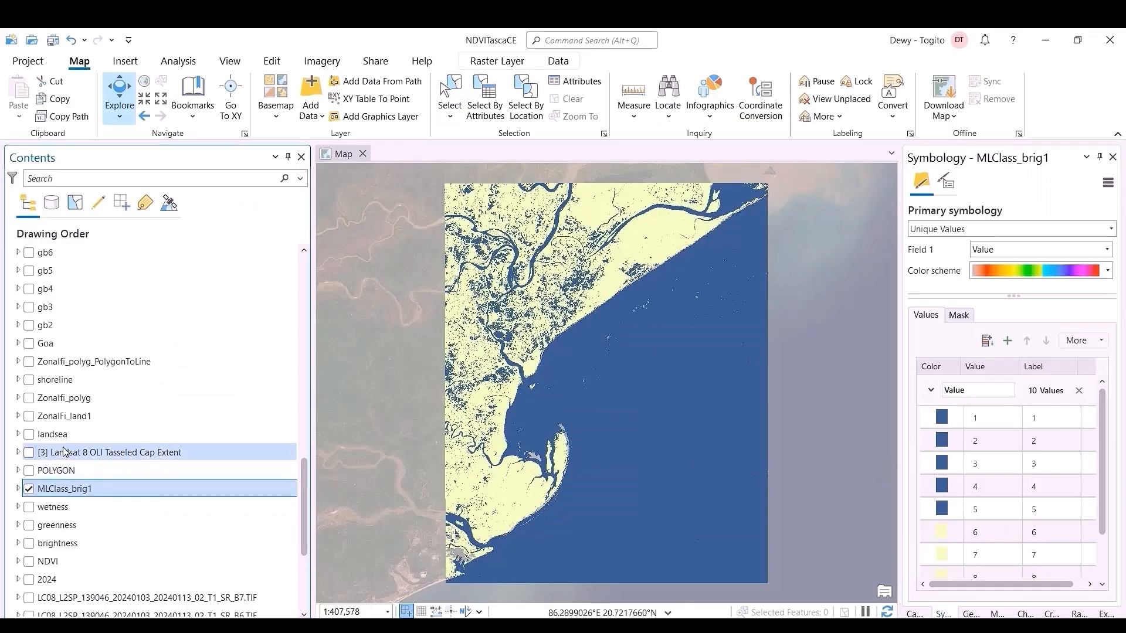
pyautogui.scroll(-3, 57, 483)
pyautogui.click(30, 348)
pyautogui.click(30, 348)
pyautogui.scroll(1, 35, 294)
pyautogui.click(29, 292)
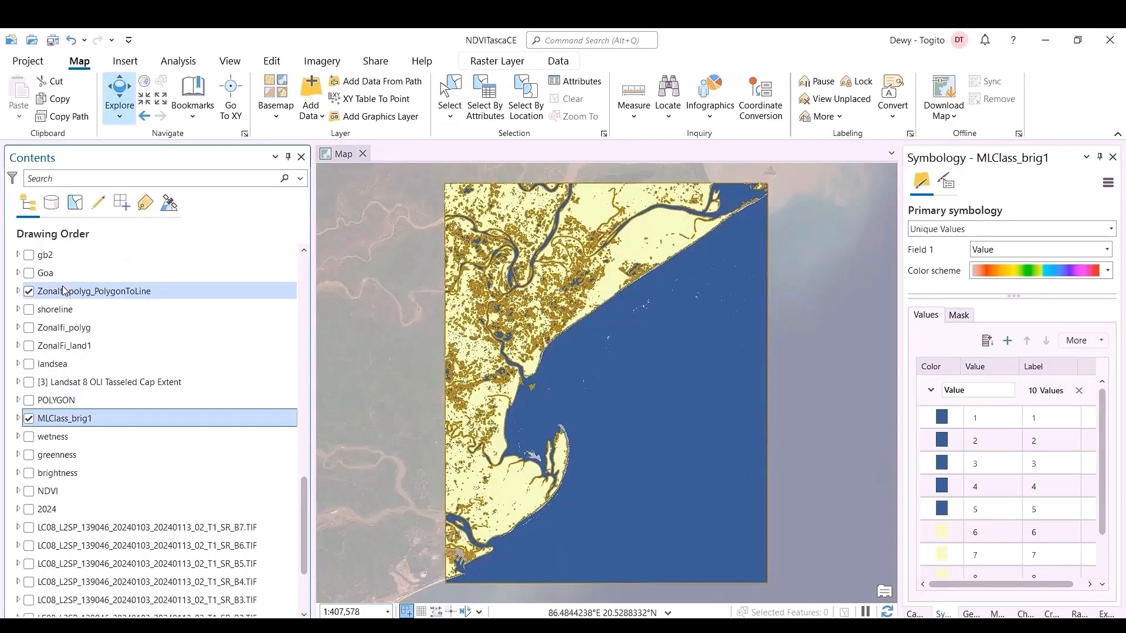
# Open the attribute table of Zonalfi_polyg_PolygonToLine and select the polyline with OBJECTID 3650 to inspect it on the map
pyautogui.scroll(2, 63, 288)
pyautogui.rightClick(88, 362)
pyautogui.click(141, 115)
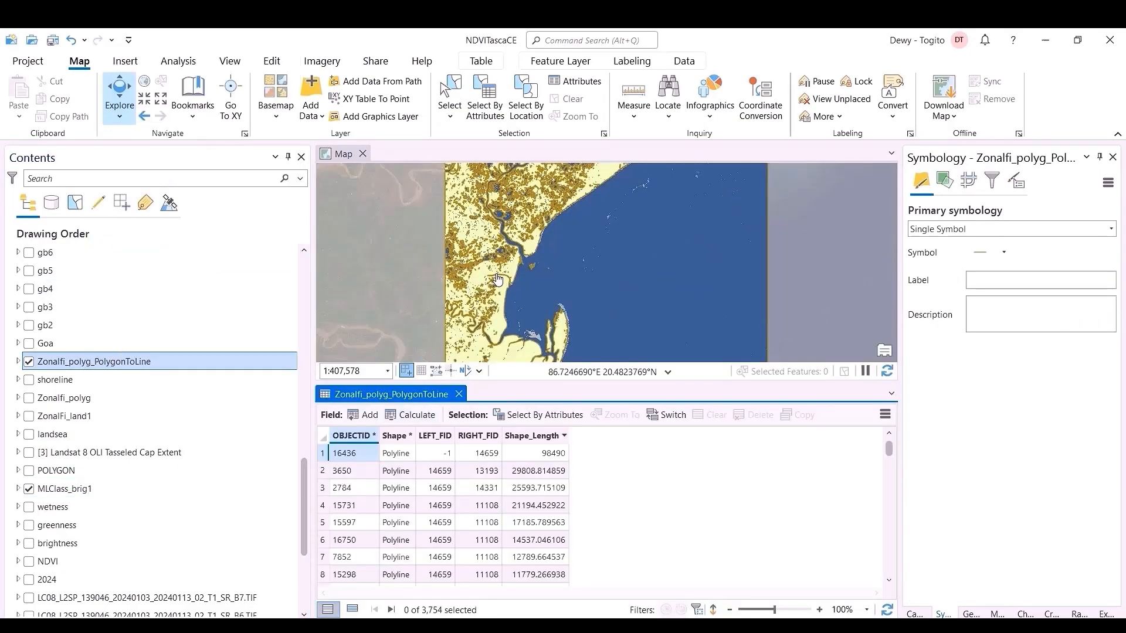
pyautogui.click(320, 473)
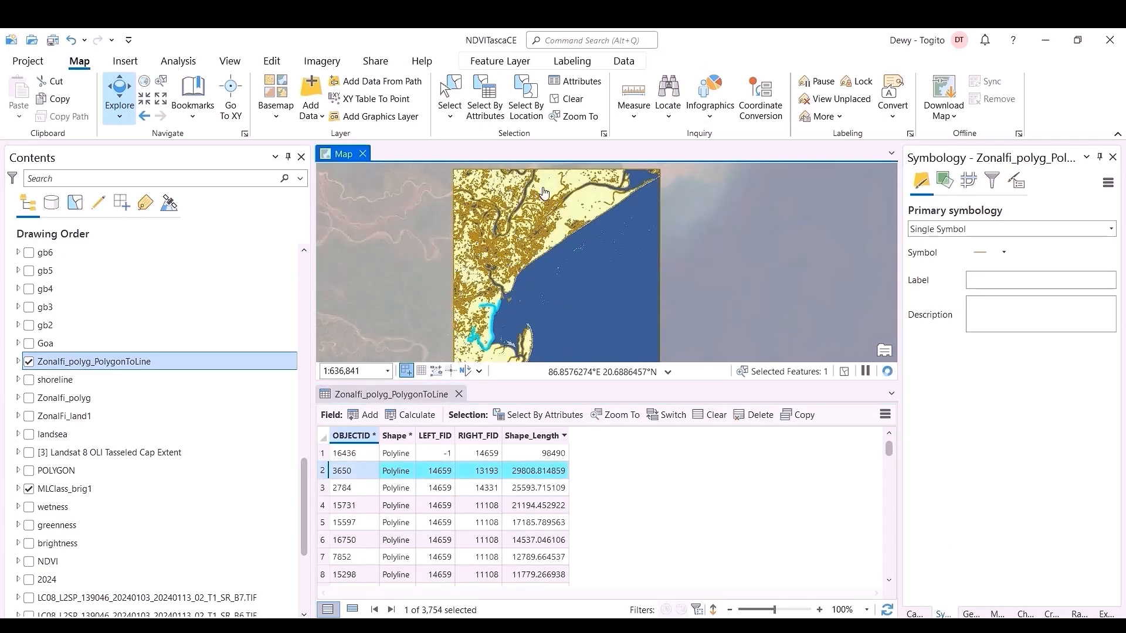
pyautogui.hotkey('alt', 'Tab')
pyautogui.press('Escape')
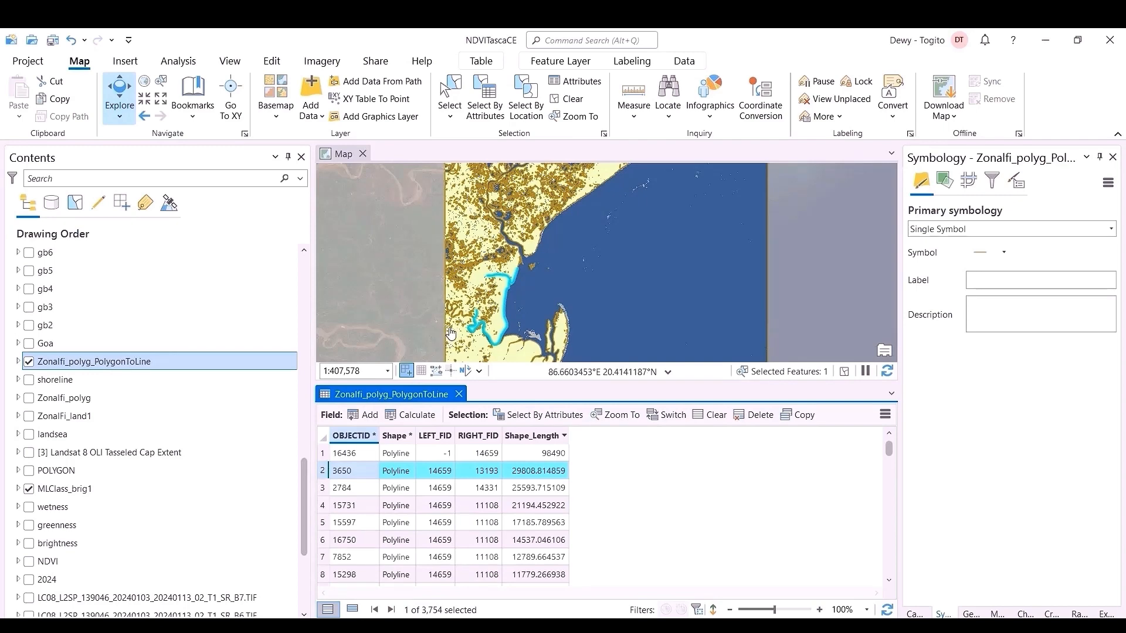
pyautogui.moveTo(543, 249); pyautogui.dragTo(493, 315)
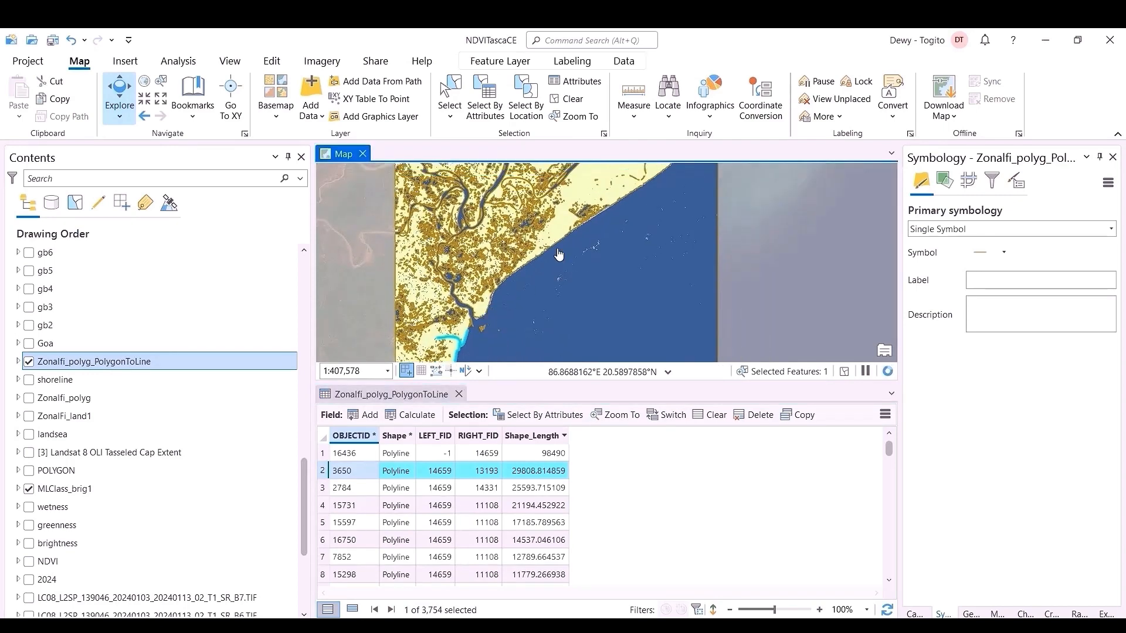
pyautogui.scroll(-2, 560, 251)
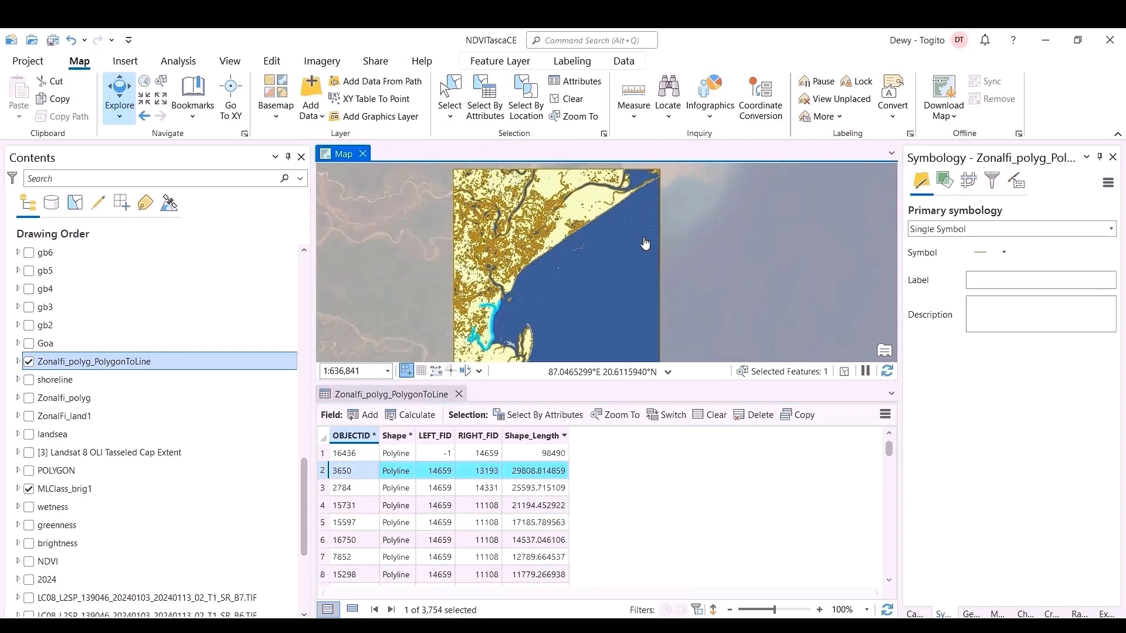
# Switch to the MDPI article on SAET in the browser and highlight the tool's name, the author affiliations and the abstract's opening sentences
pyautogui.hotkey('alt', 'Tab')
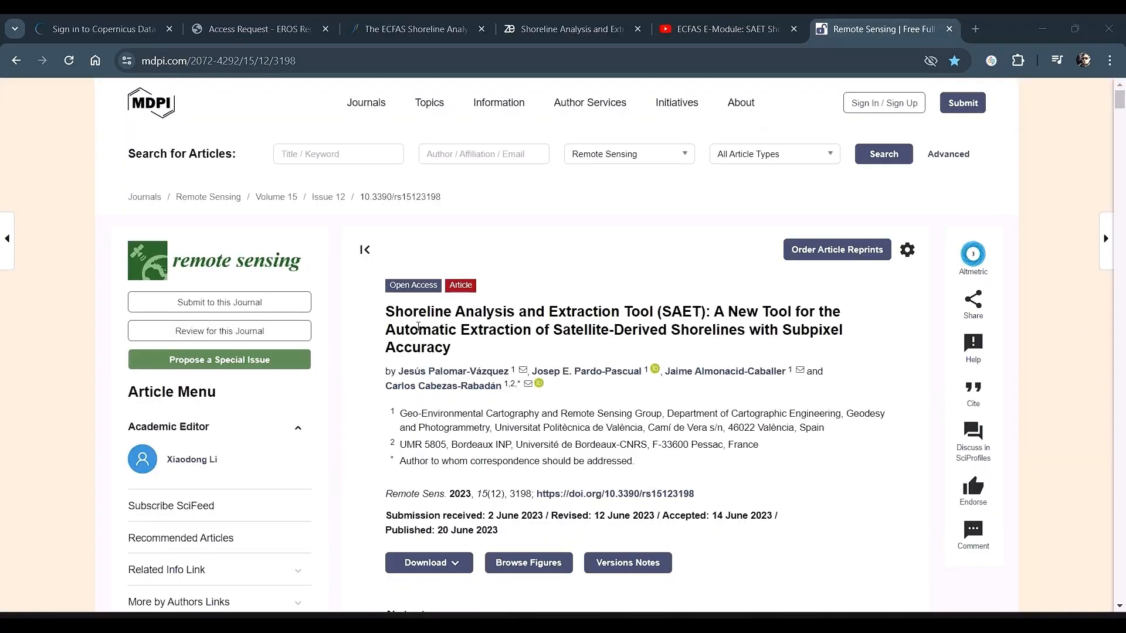
pyautogui.moveTo(387, 313); pyautogui.dragTo(707, 308)
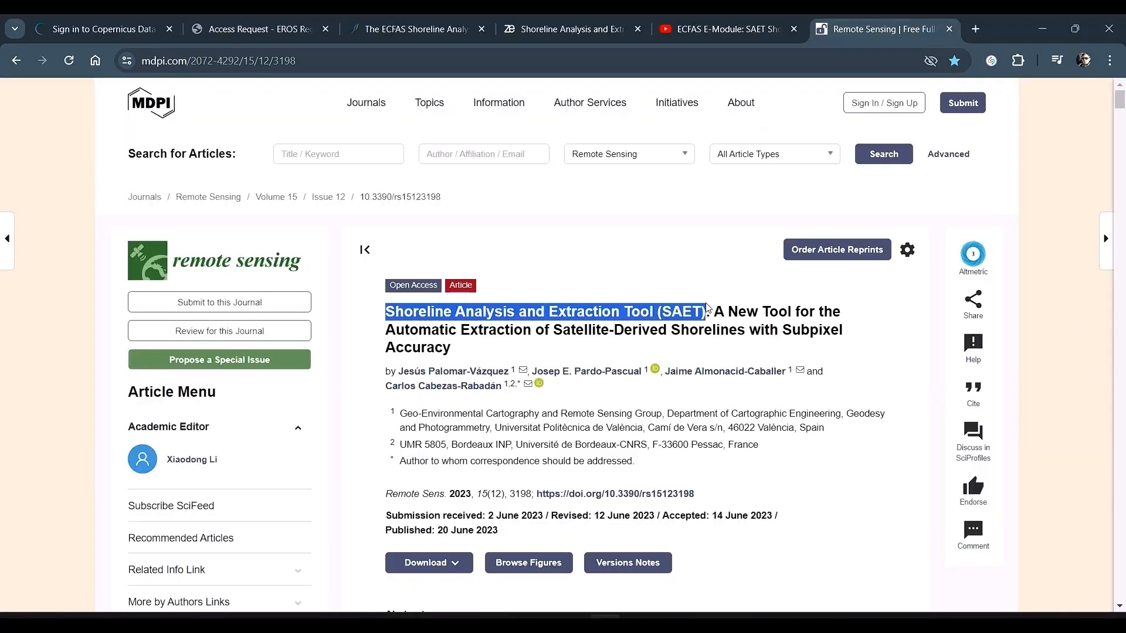
pyautogui.click(594, 425)
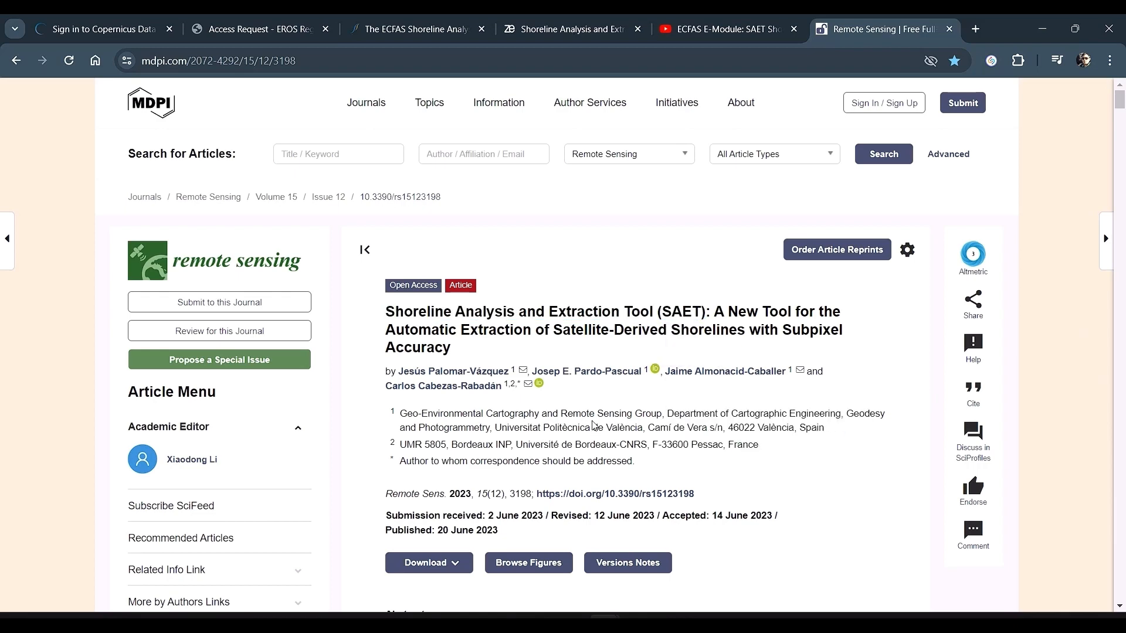
pyautogui.moveTo(428, 413)
pyautogui.mouseDown()
pyautogui.moveTo(829, 434)
pyautogui.moveTo(759, 446)
pyautogui.mouseUp()
pyautogui.scroll(-6, 901, 471)
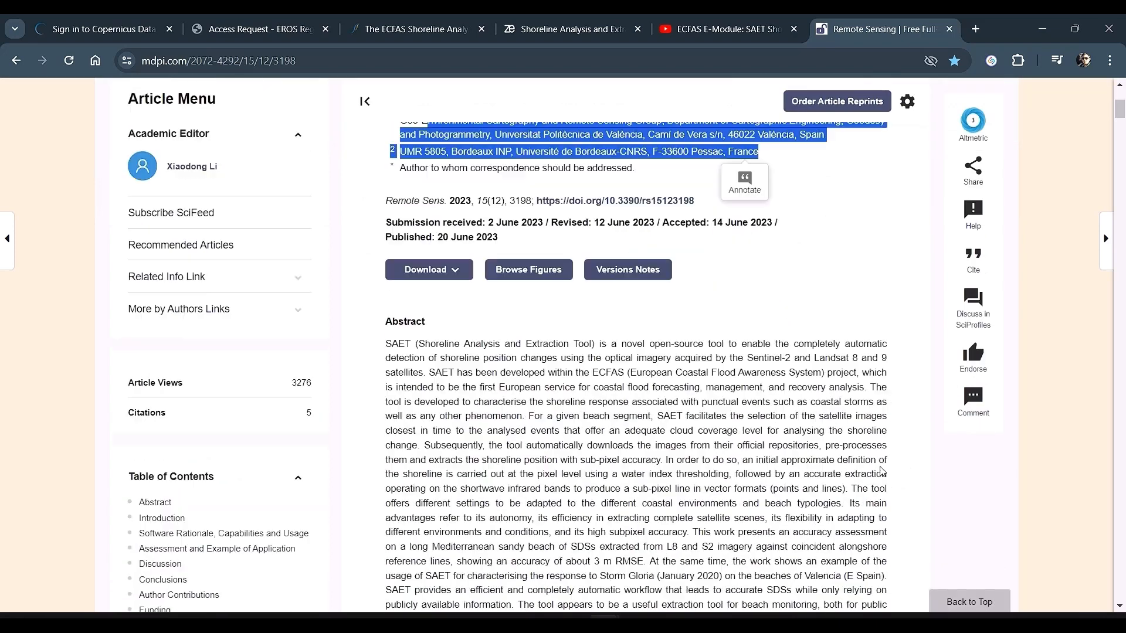
pyautogui.click(867, 425)
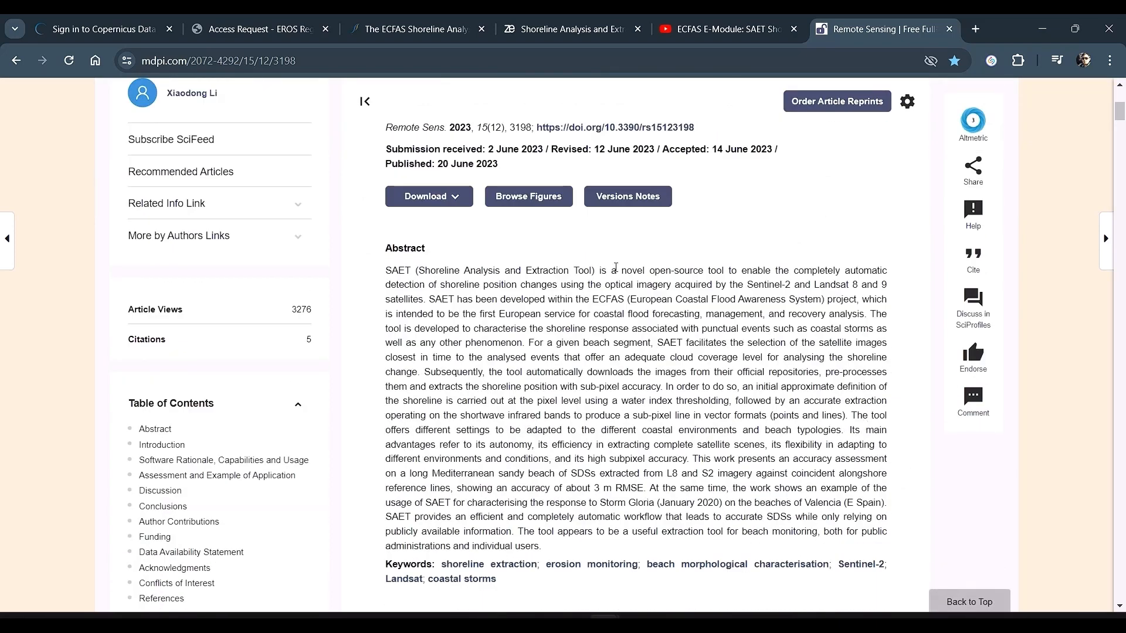
pyautogui.moveTo(623, 267)
pyautogui.mouseDown()
pyautogui.moveTo(733, 271)
pyautogui.moveTo(818, 301)
pyautogui.moveTo(862, 301)
pyautogui.moveTo(892, 352)
pyautogui.moveTo(884, 346)
pyautogui.mouseUp()
pyautogui.click(376, 287)
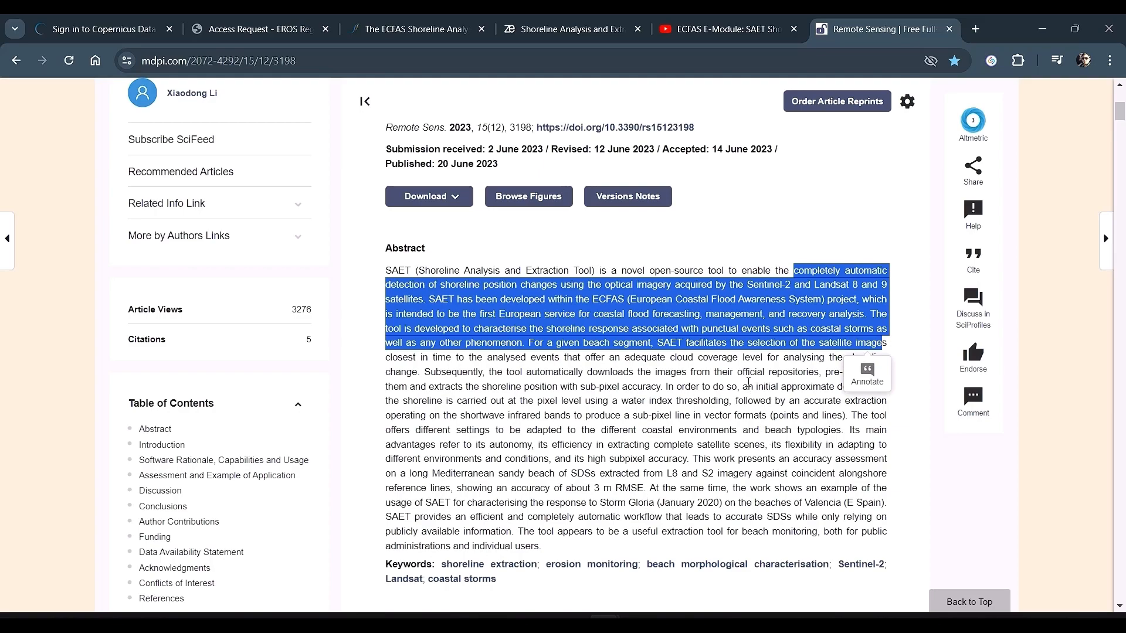
# Read through the SAET article's introduction, software rationale and workflow sections, including the Figure 1 workflow diagram
pyautogui.scroll(-6, 748, 382)
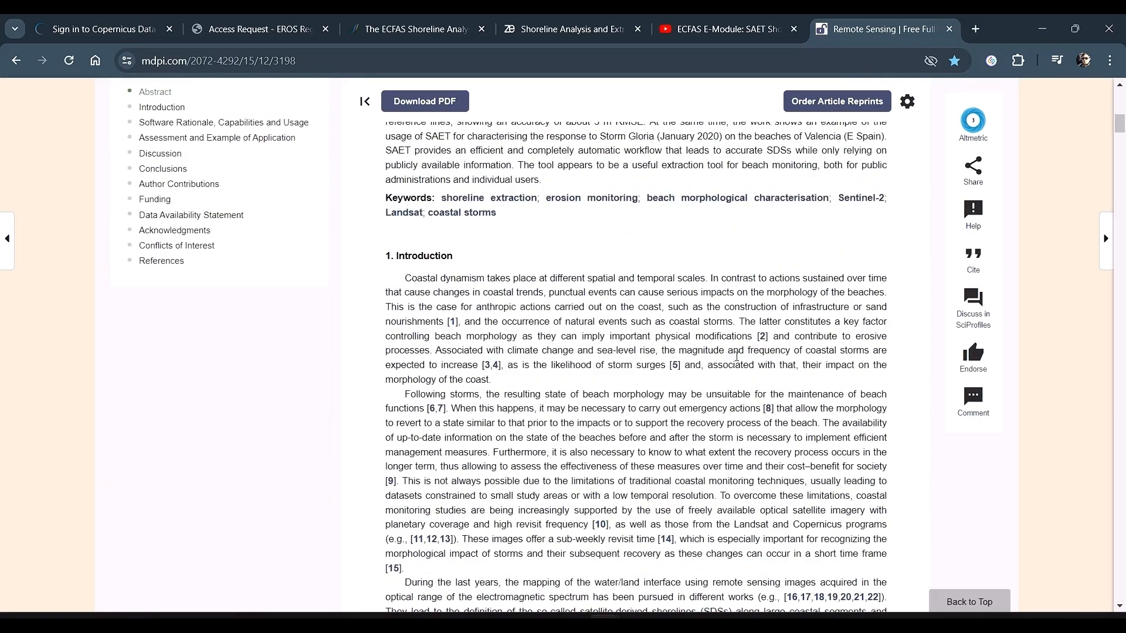
pyautogui.scroll(10, 559, 322)
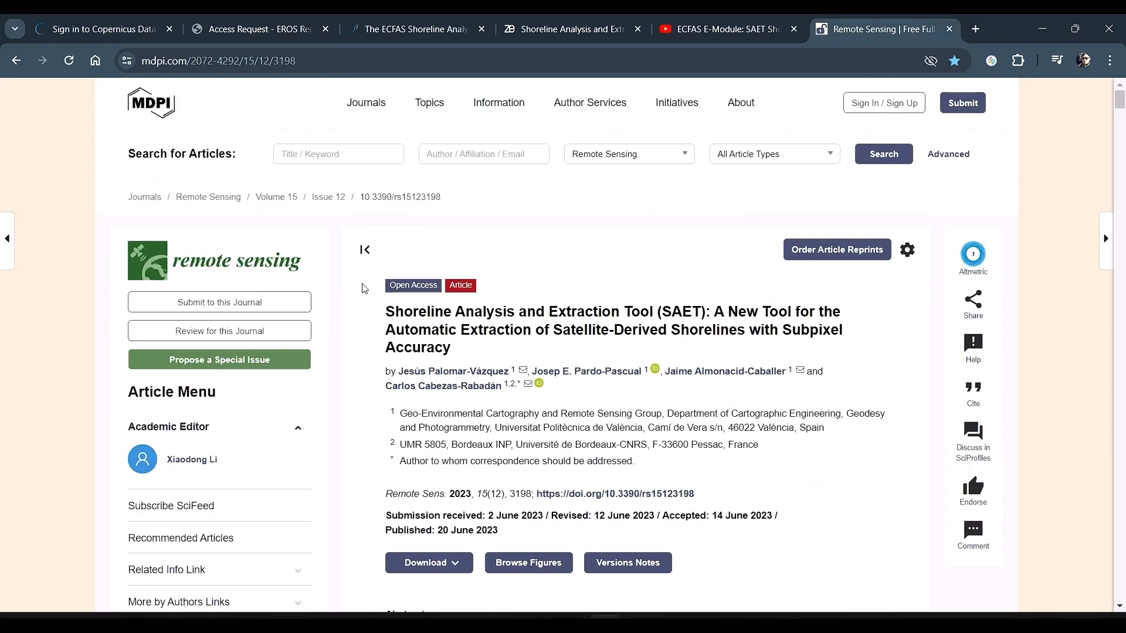
pyautogui.scroll(-10, 749, 387)
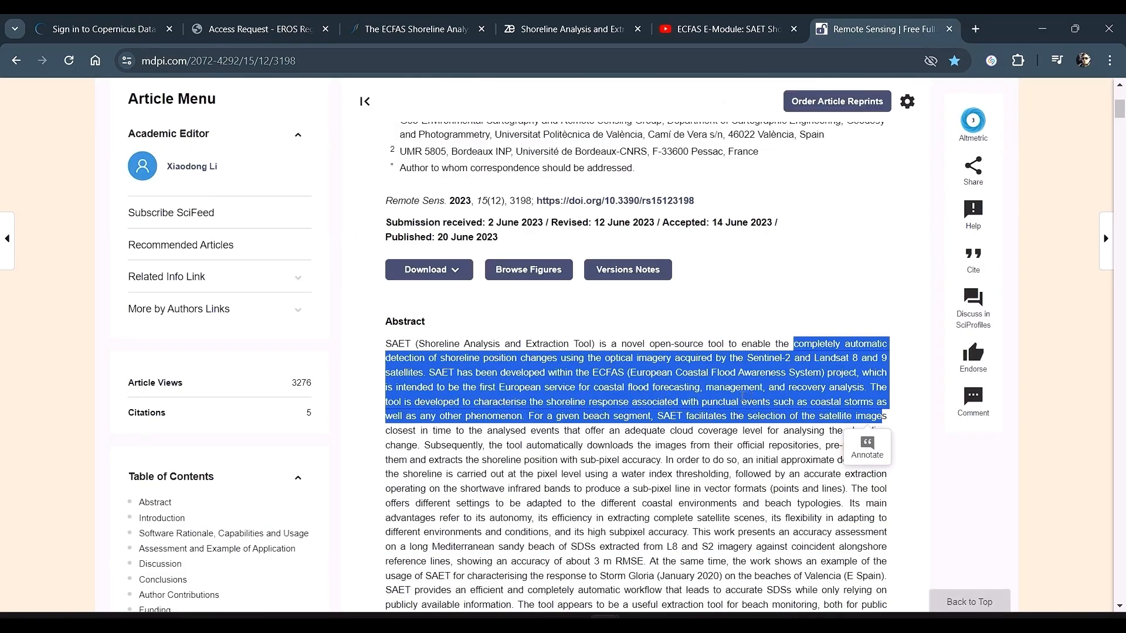
pyautogui.scroll(-12, 553, 400)
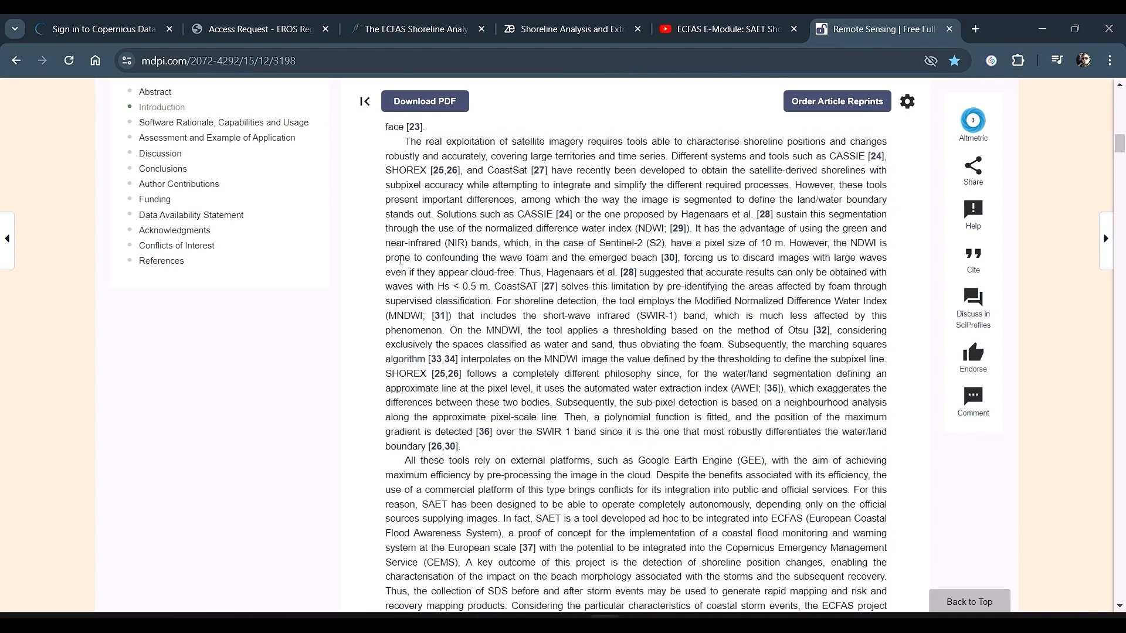
pyautogui.scroll(1, 400, 260)
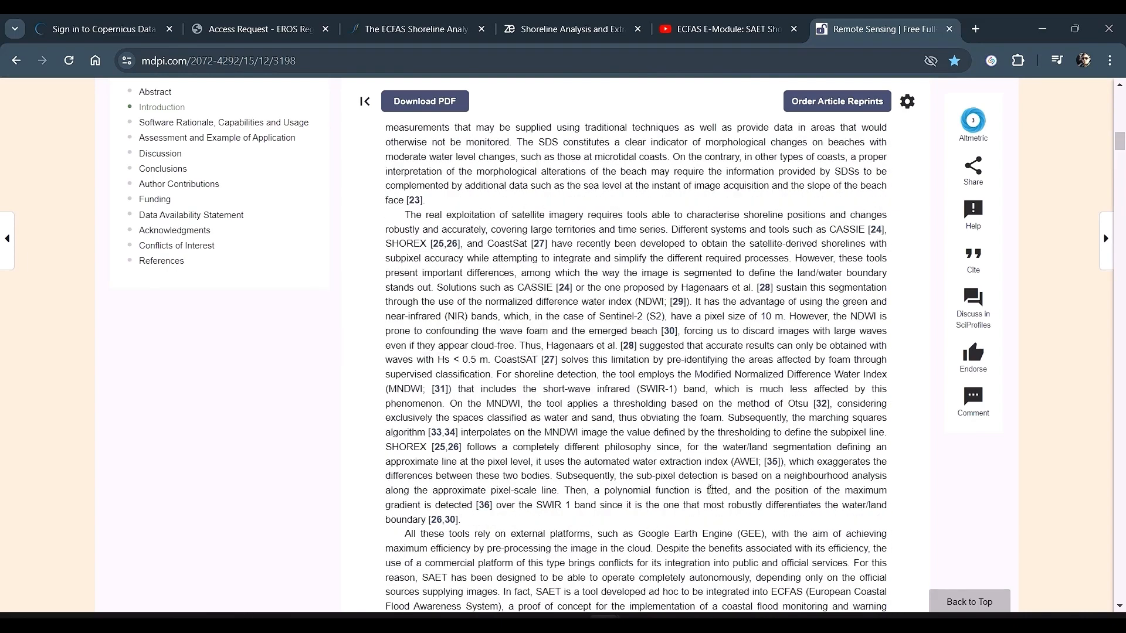
pyautogui.scroll(-15, 727, 528)
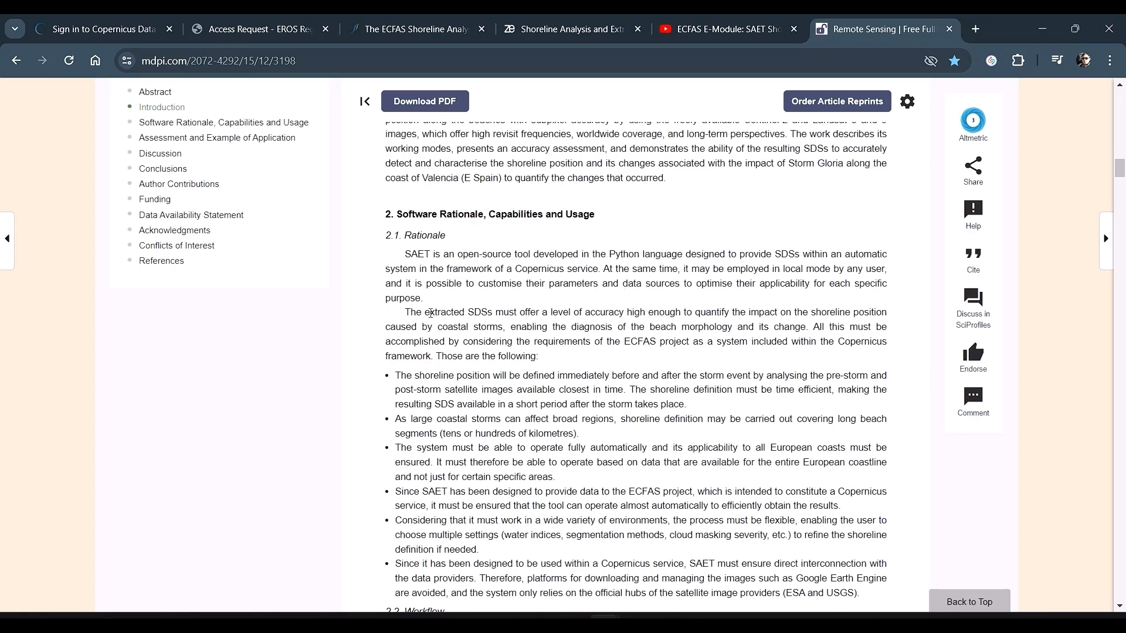
pyautogui.scroll(-5, 482, 384)
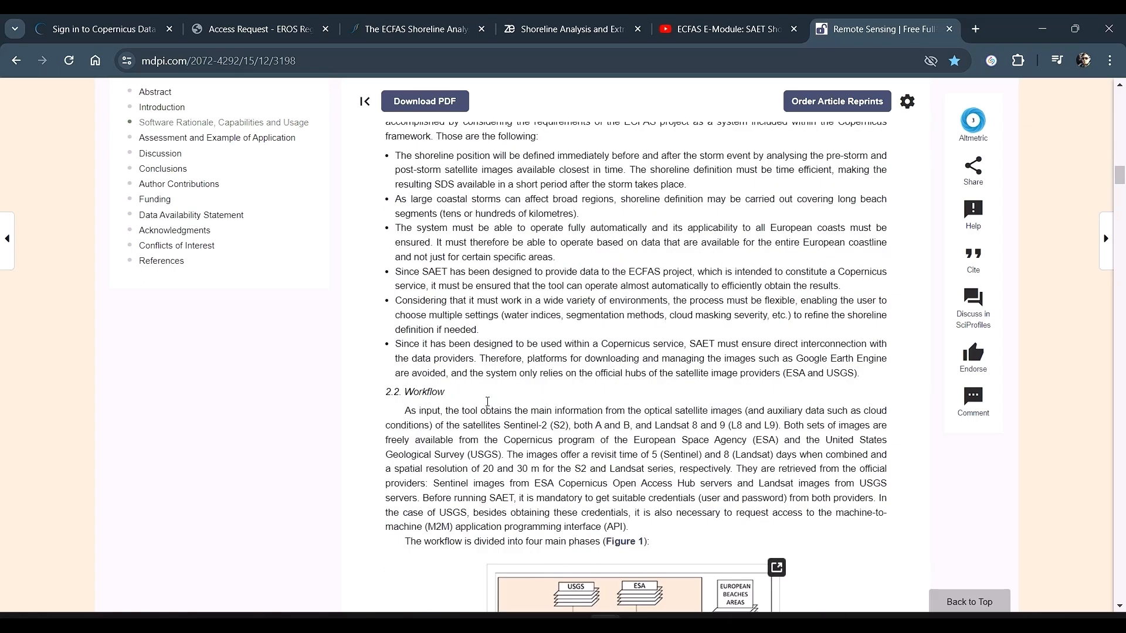
pyautogui.scroll(-3, 491, 381)
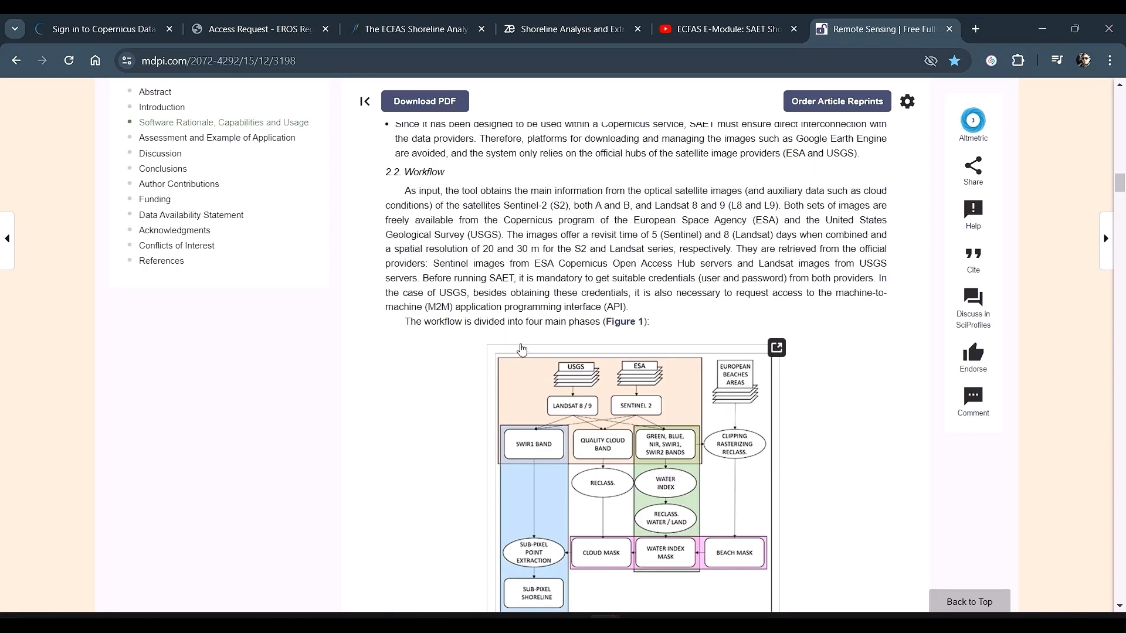
pyautogui.scroll(-1, 522, 351)
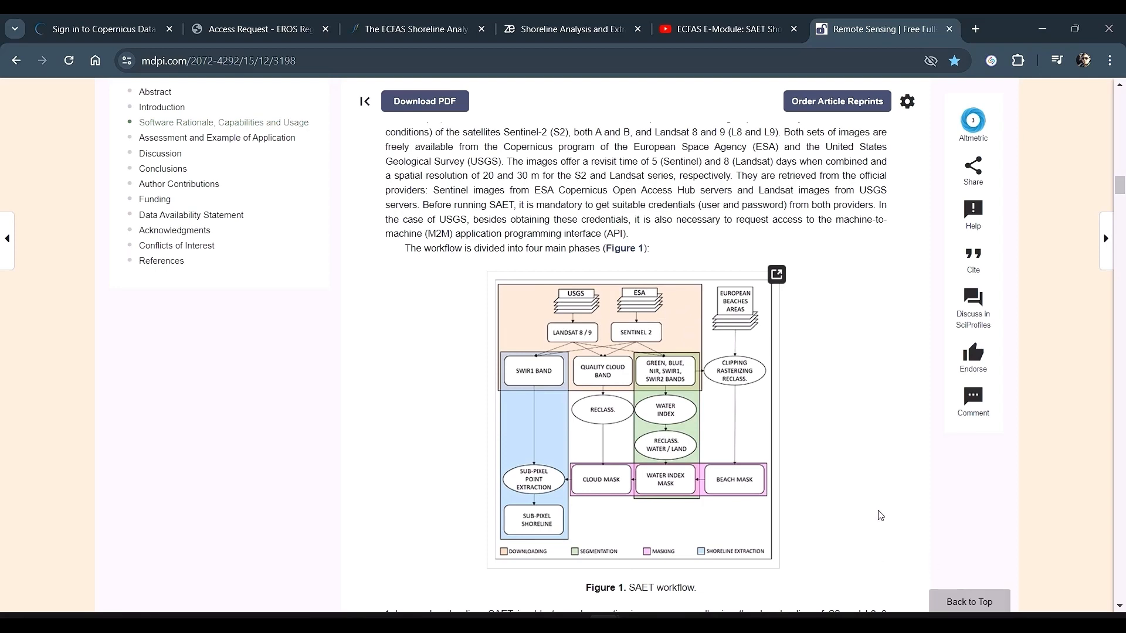
pyautogui.scroll(-10, 881, 515)
# Open the ECFAS news page on the Shoreline Analysis and Extraction Tool and read the release announcement
pyautogui.click(417, 29)
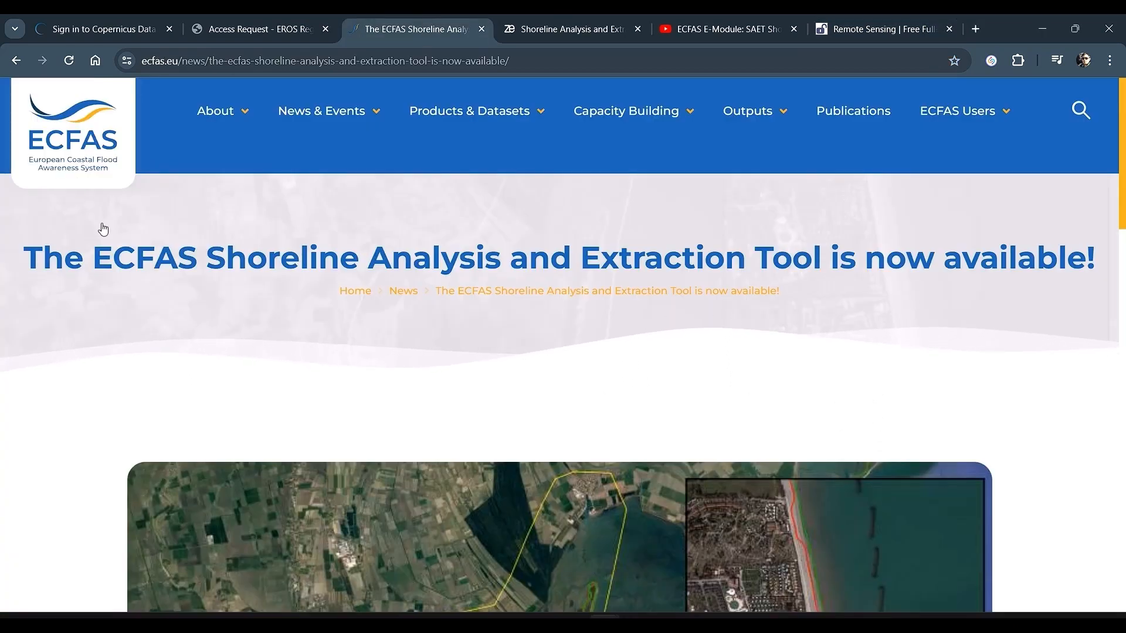
pyautogui.scroll(-10, 288, 302)
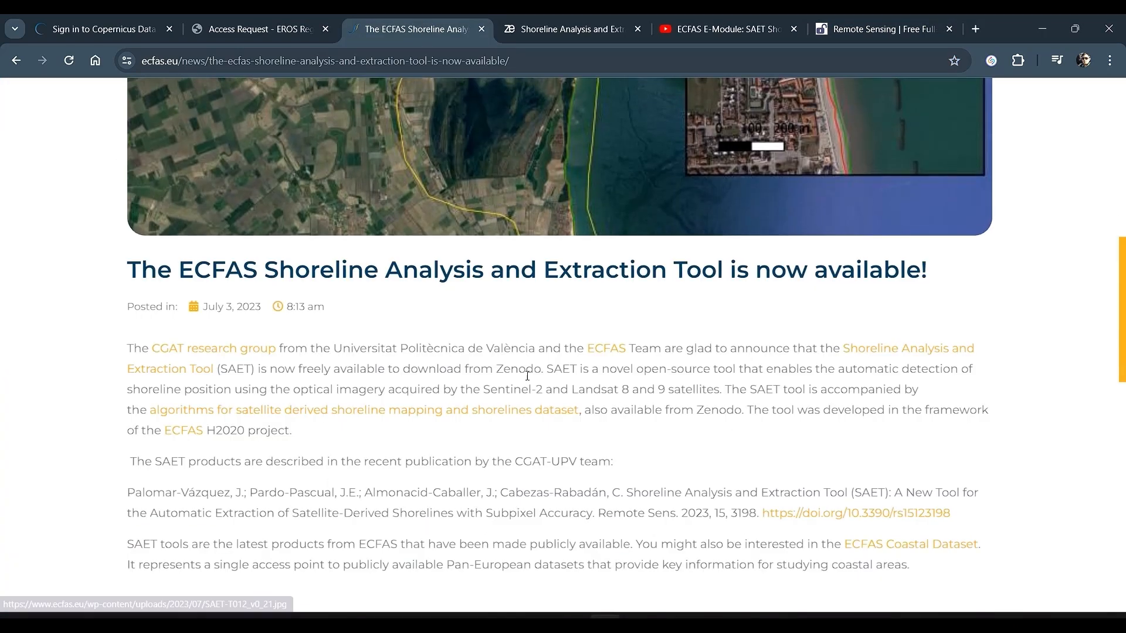
pyautogui.scroll(-1, 381, 386)
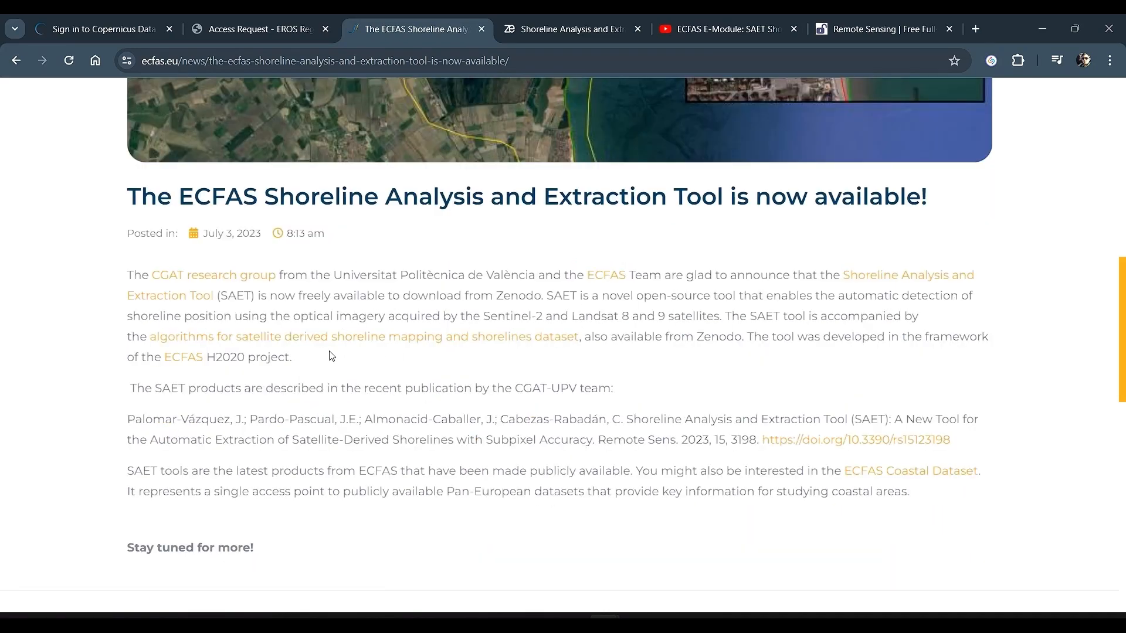
pyautogui.scroll(-3, 416, 505)
pyautogui.scroll(4, 414, 503)
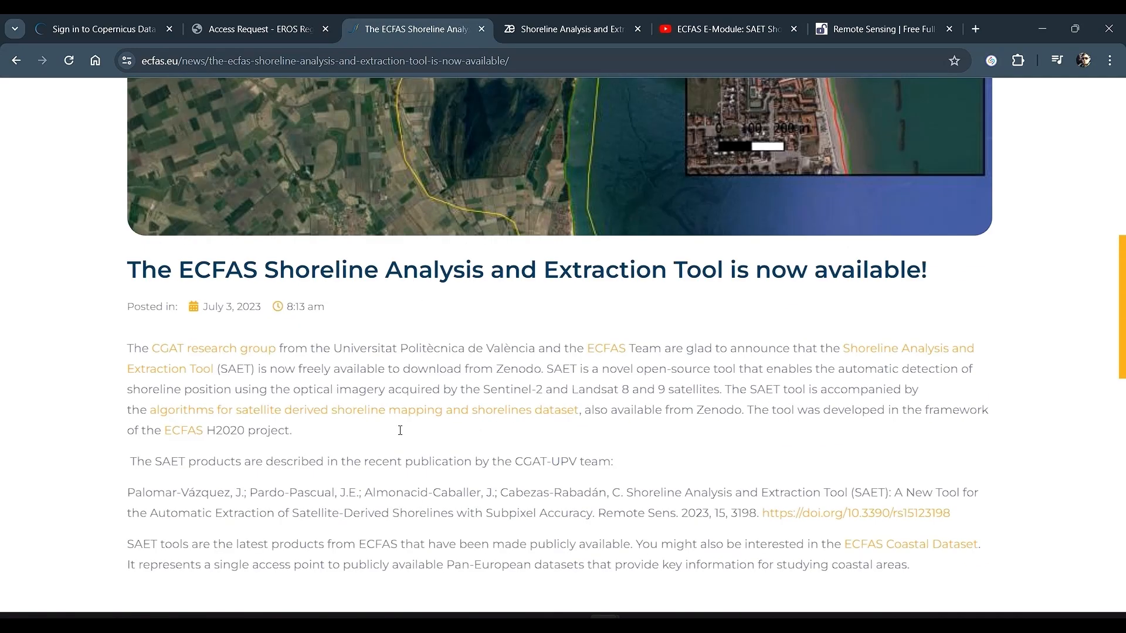
# Open the Zenodo record for SAET V 4.0 and review its product description and downloadable files
pyautogui.click(530, 33)
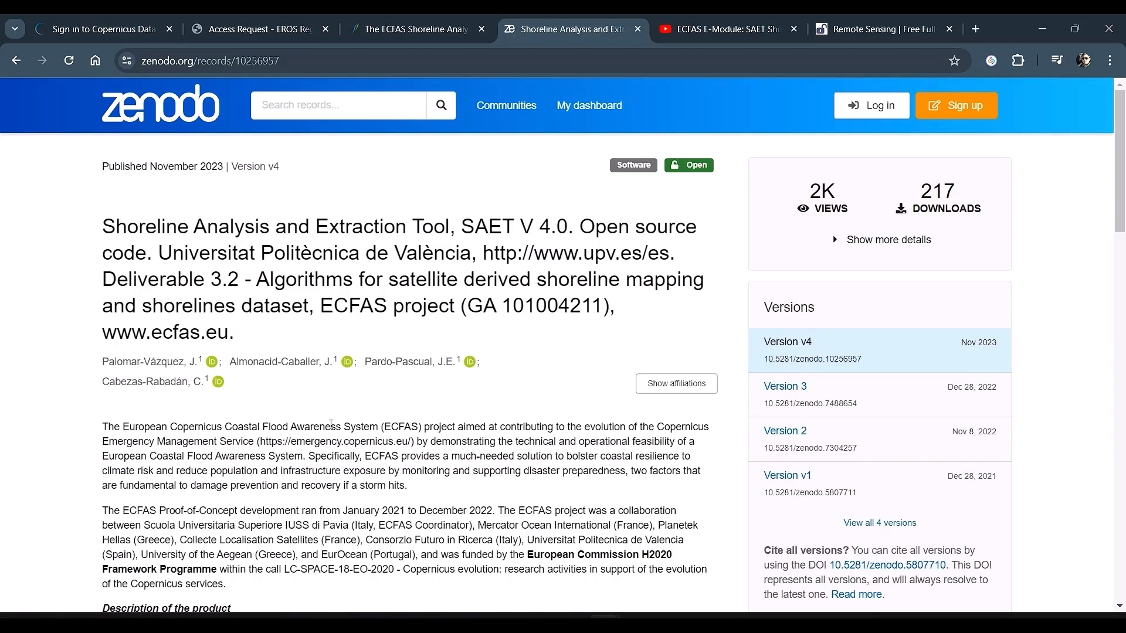
pyautogui.scroll(-2, 331, 424)
pyautogui.scroll(2, 331, 424)
pyautogui.scroll(-7, 237, 442)
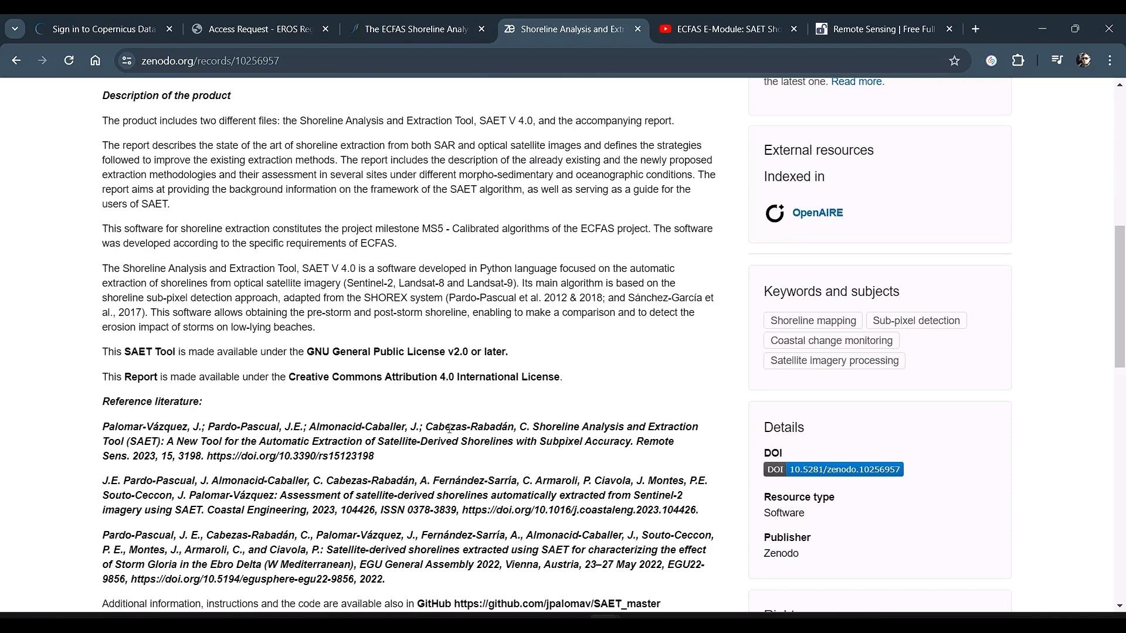
pyautogui.scroll(-6, 448, 429)
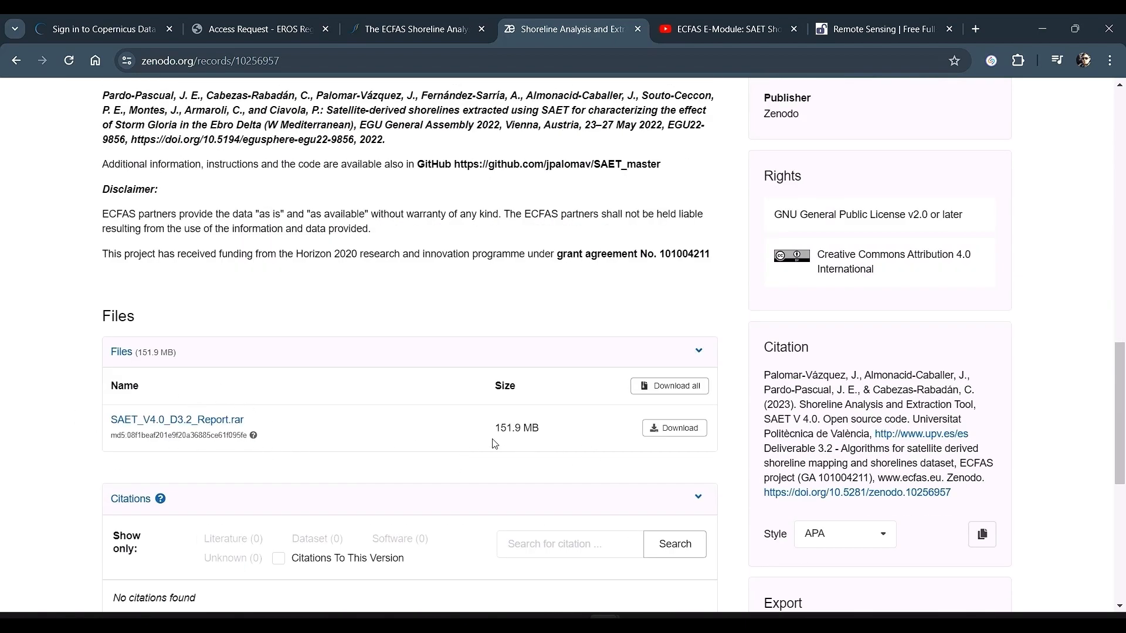
pyautogui.scroll(-3, 593, 456)
# Switch to the Downloads folder and open the SAET_V4.0_D3.2_Report archive, accepting the security warning
pyautogui.hotkey('alt', 'Tab')
pyautogui.hotkey('alt', 'Tab')
pyautogui.hotkey('alt', 'Tab')
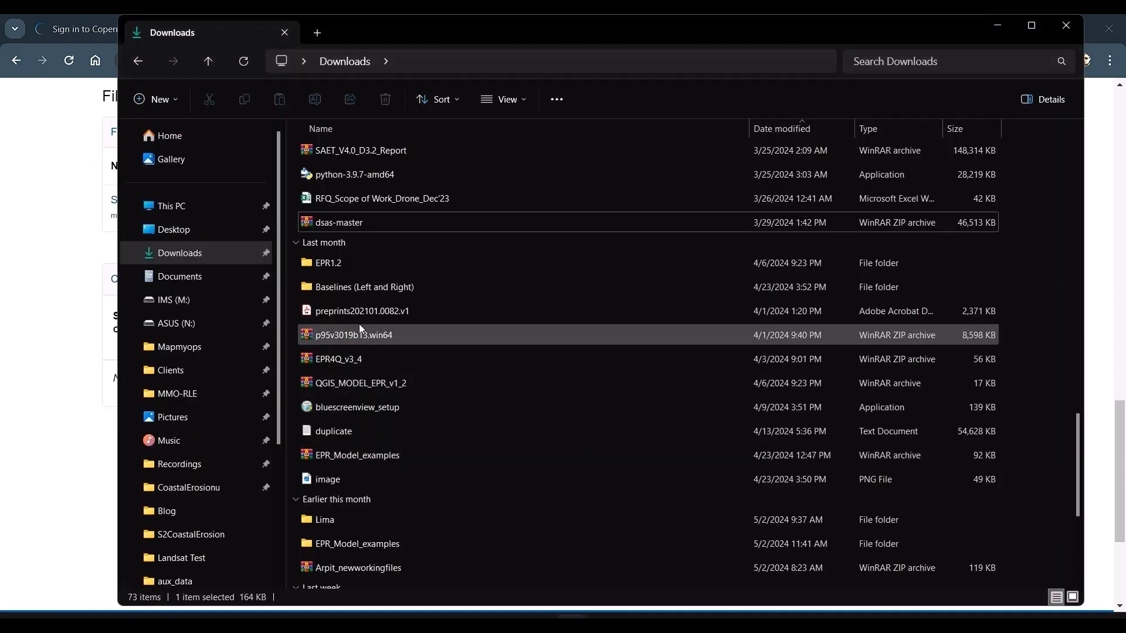
pyautogui.doubleClick(445, 148)
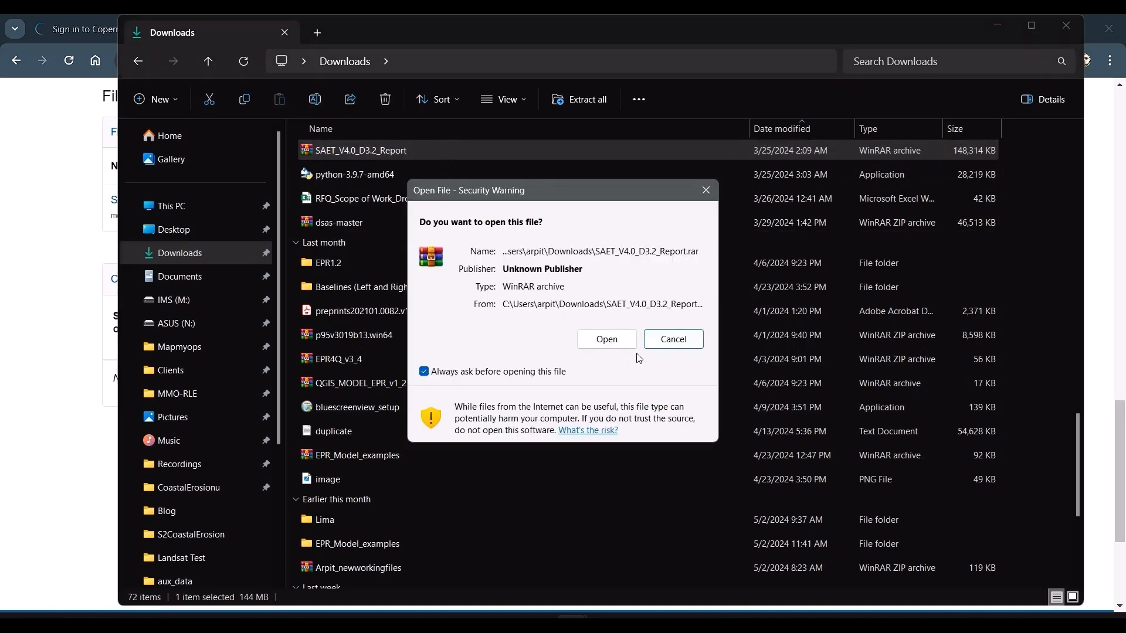
pyautogui.click(626, 334)
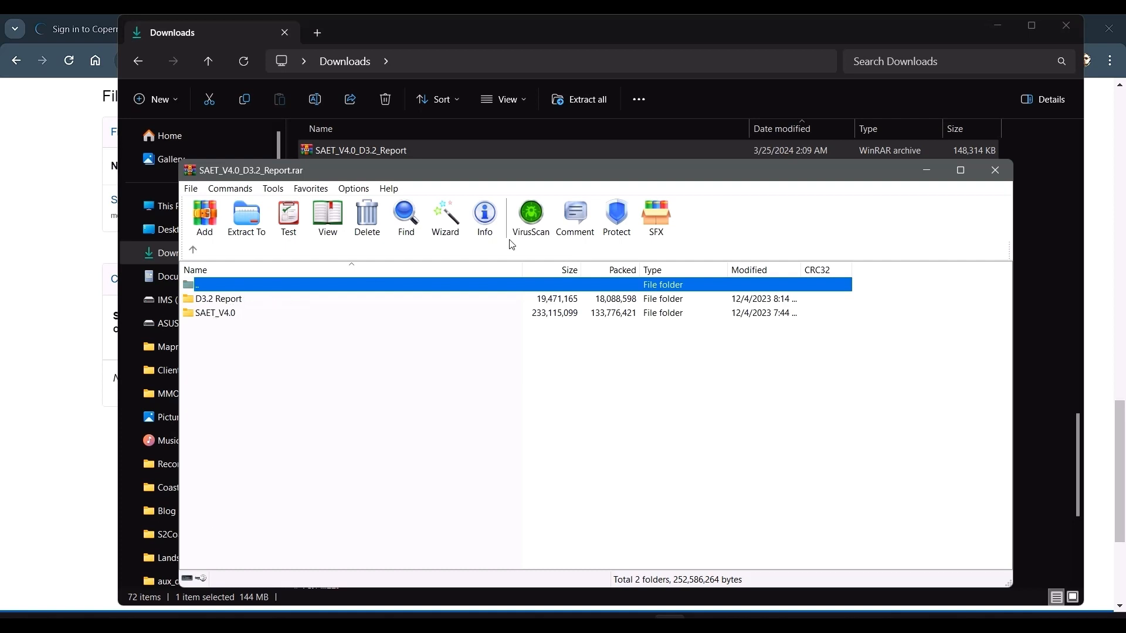
# Look inside the archive's D3.2 Report folder, return to the parent level and open the SAET_V4.0 folder
pyautogui.doubleClick(460, 300)
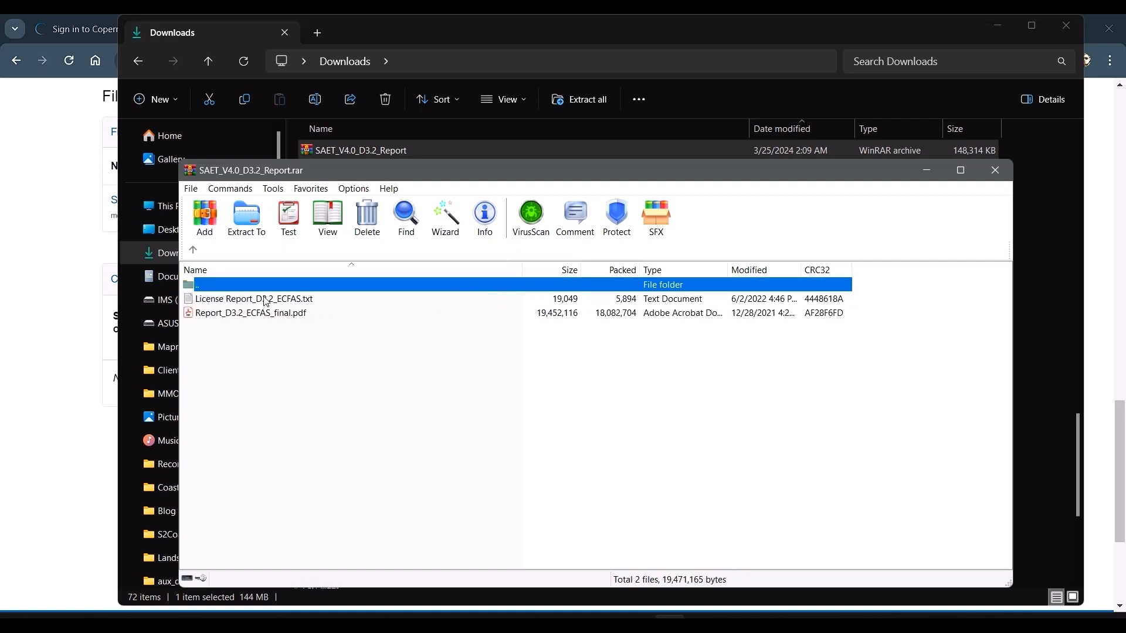
pyautogui.click(193, 250)
pyautogui.click(231, 312)
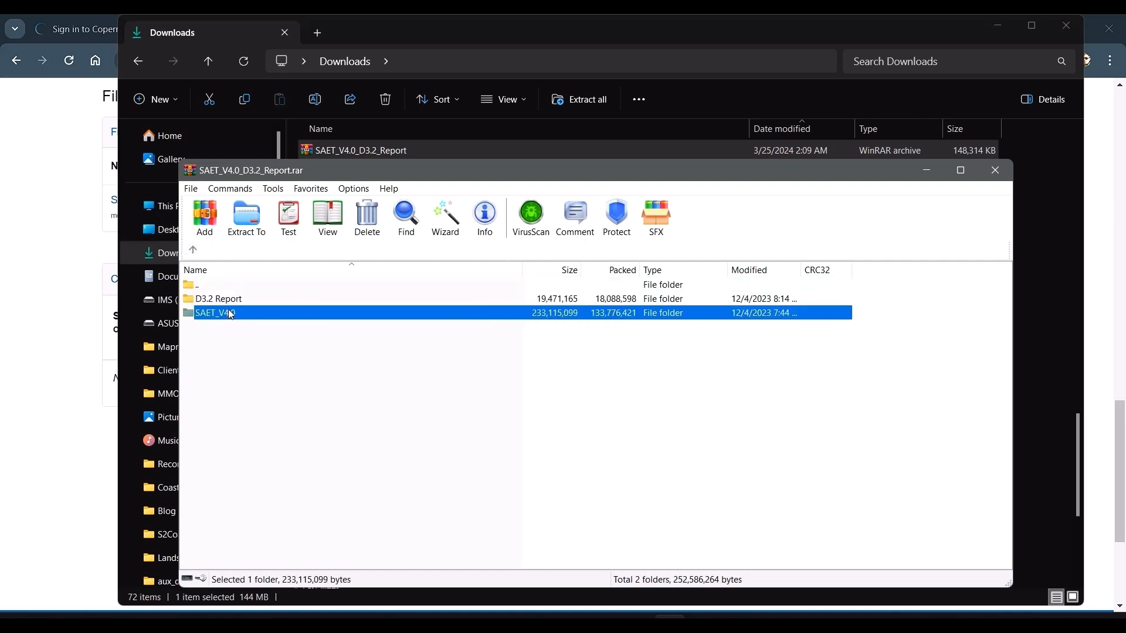
pyautogui.doubleClick(231, 313)
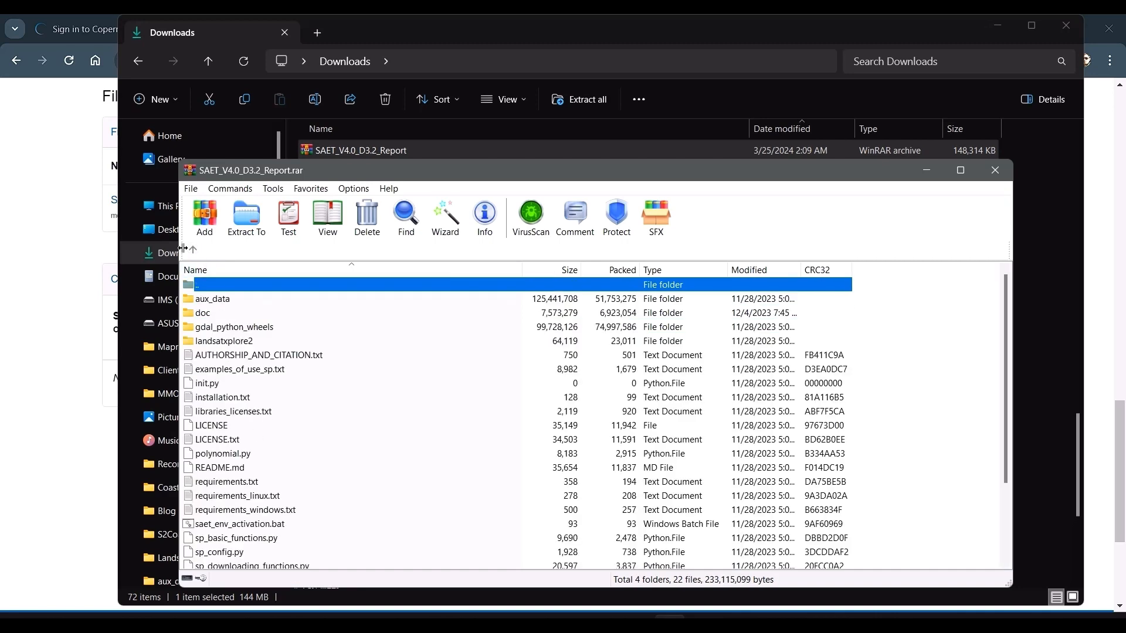
# Close the SAET archive, open the SAET_installation folder on drive C: and look through its files
pyautogui.click(995, 170)
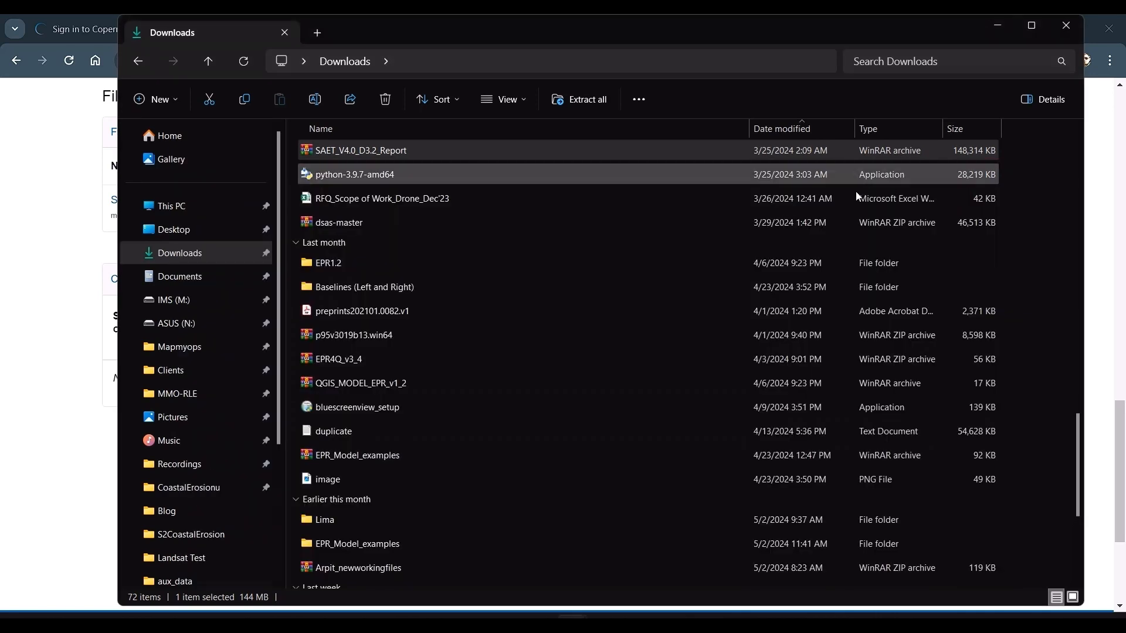
pyautogui.click(247, 201)
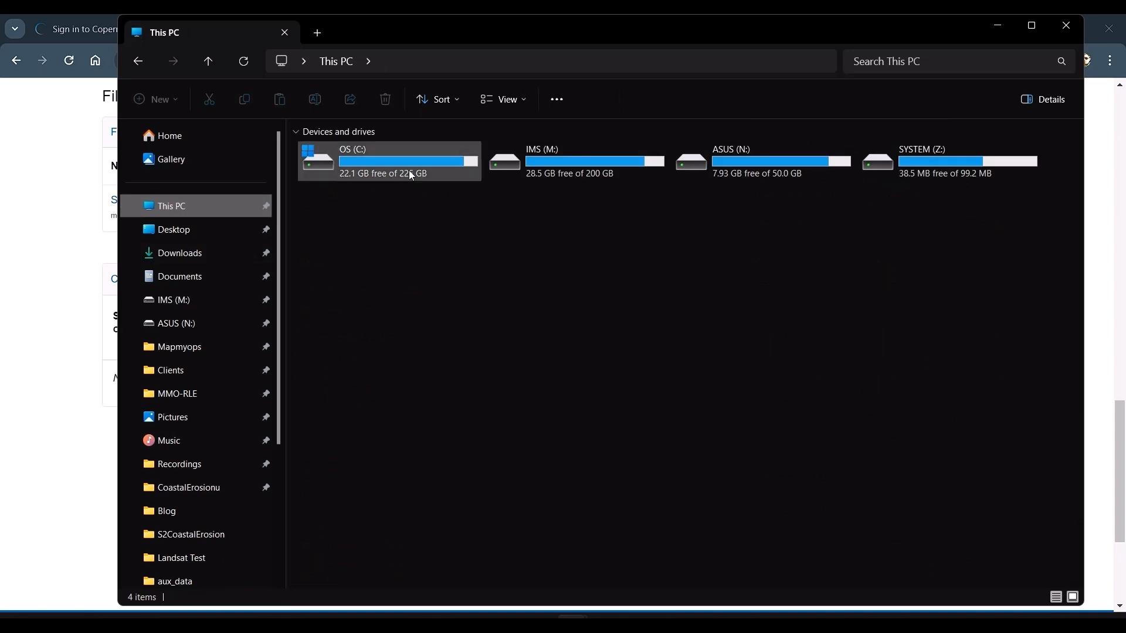
pyautogui.doubleClick(409, 171)
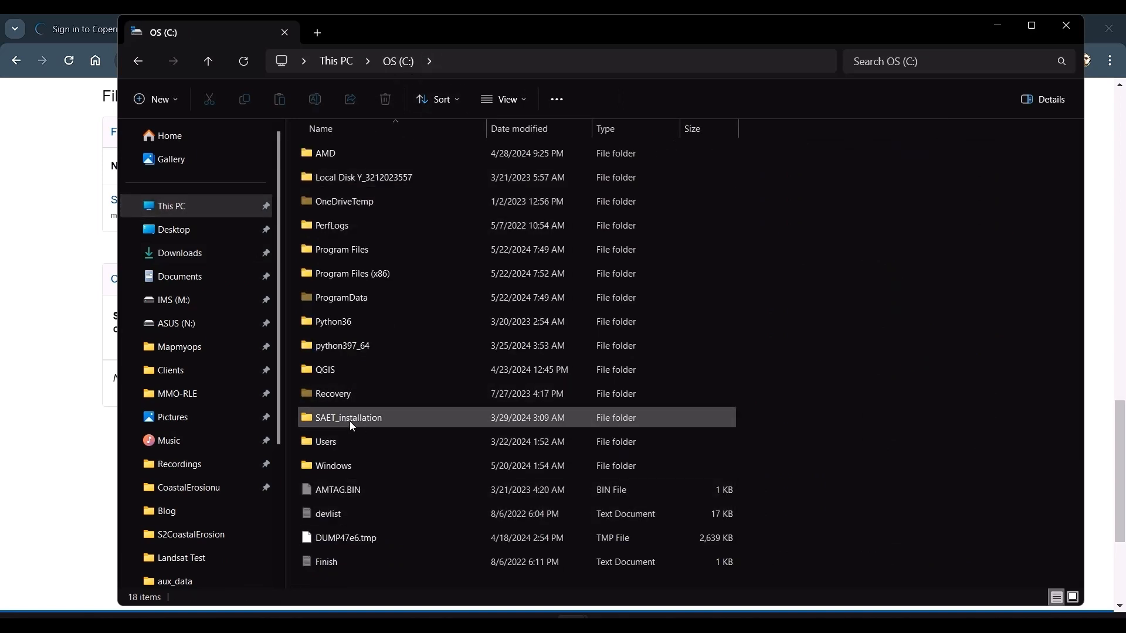
pyautogui.doubleClick(367, 417)
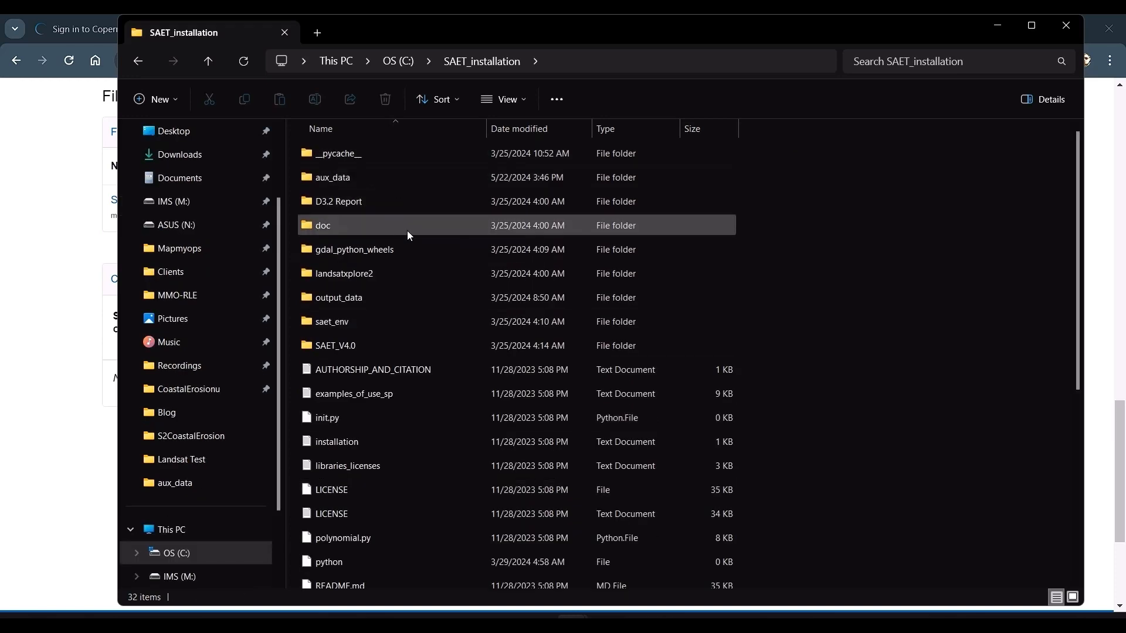
pyautogui.scroll(-5, 382, 550)
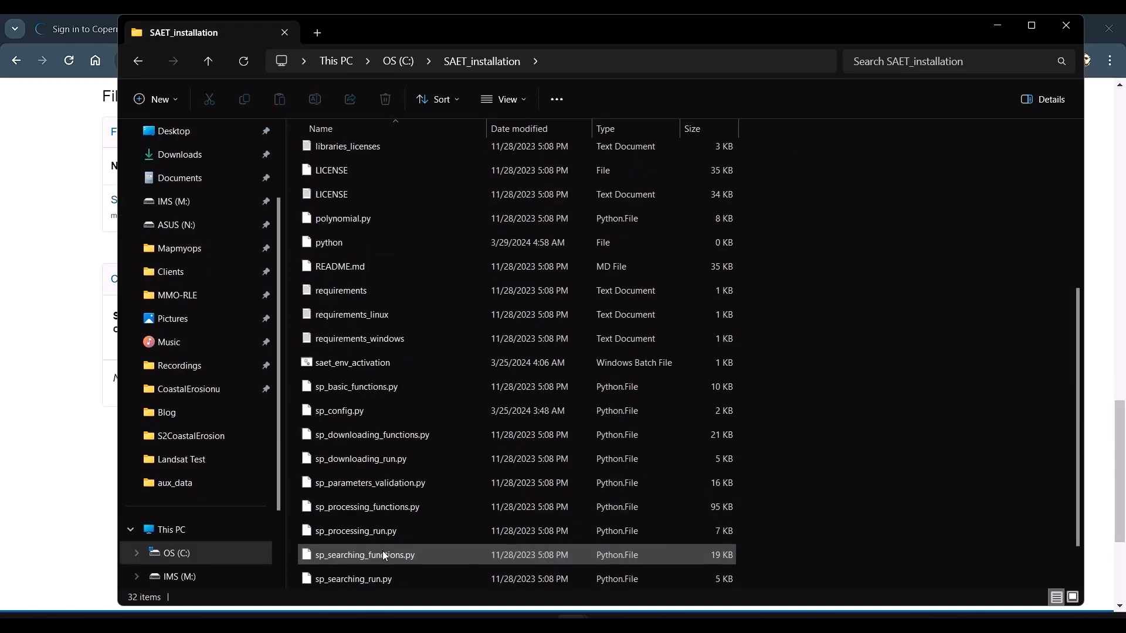
pyautogui.scroll(5, 382, 550)
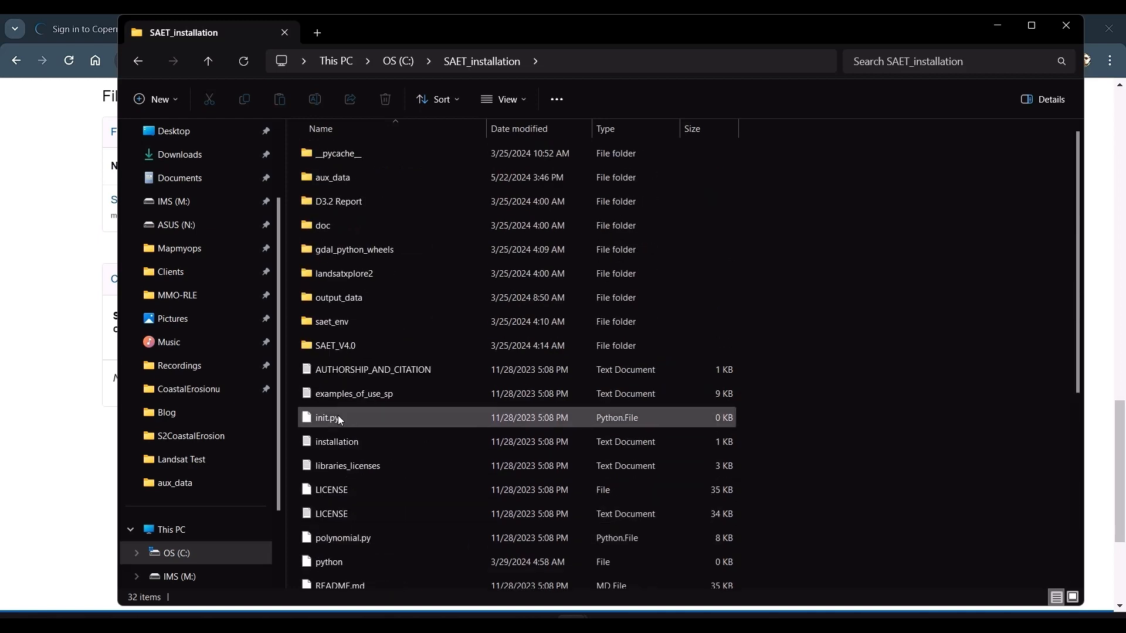
# Look inside the doc folder of SAET_installation, return to the parent level and open the D3.2 Report folder
pyautogui.click(366, 291)
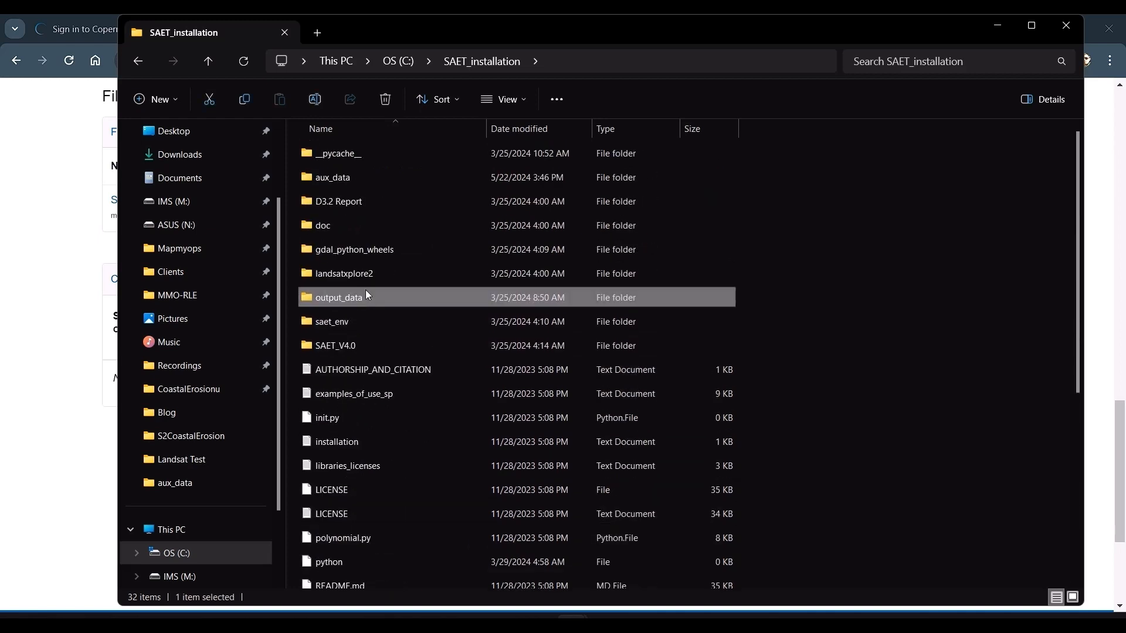
pyautogui.doubleClick(360, 229)
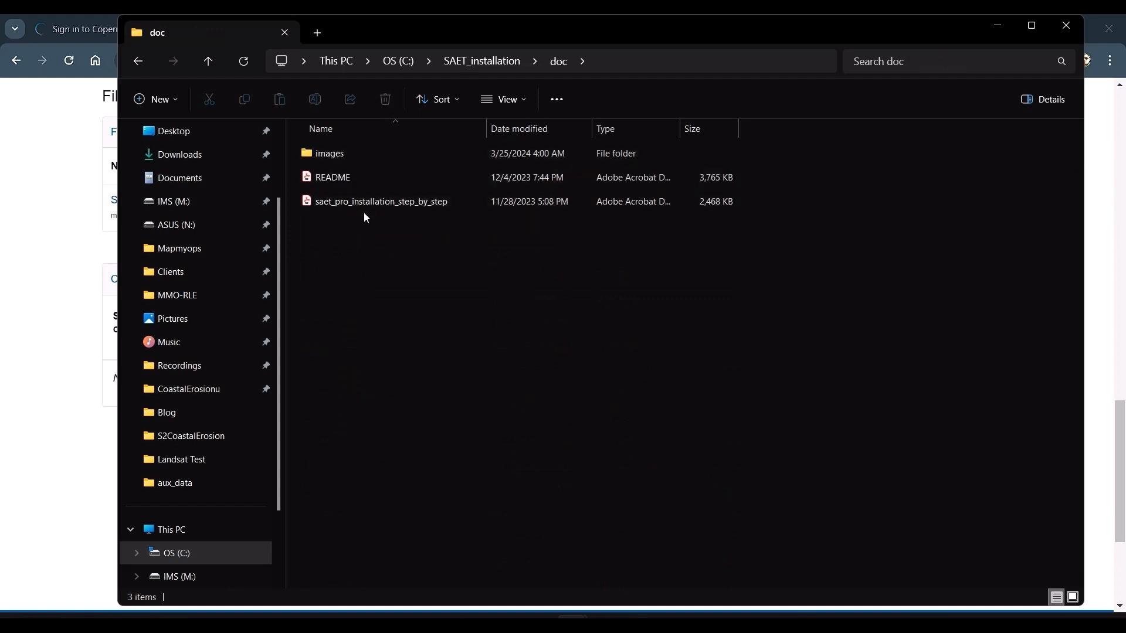
pyautogui.click(137, 66)
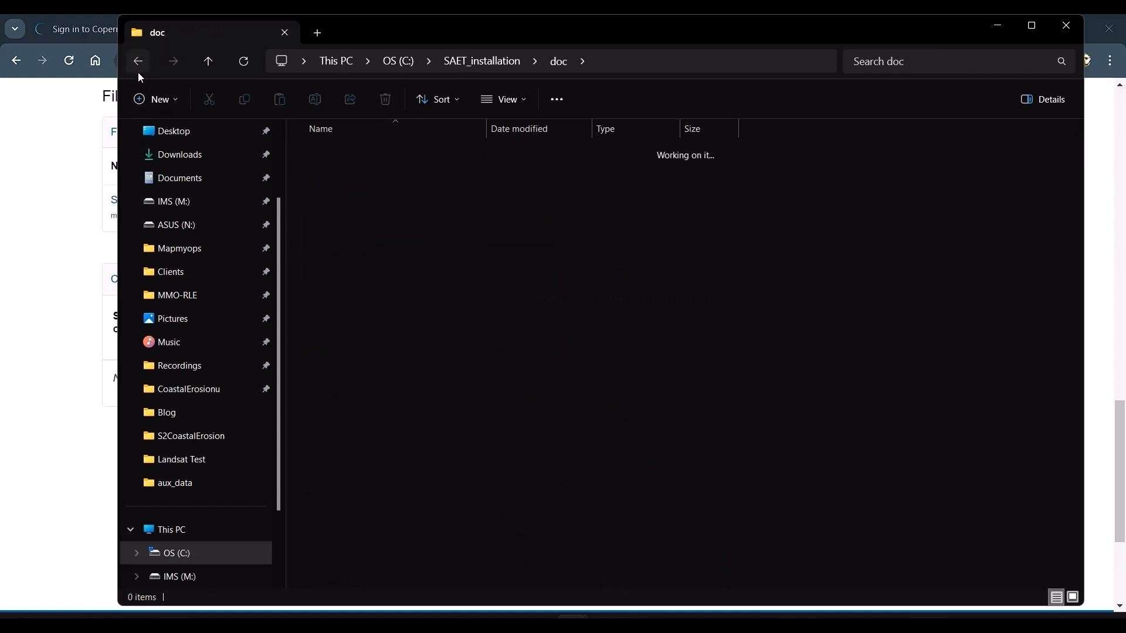
pyautogui.doubleClick(339, 203)
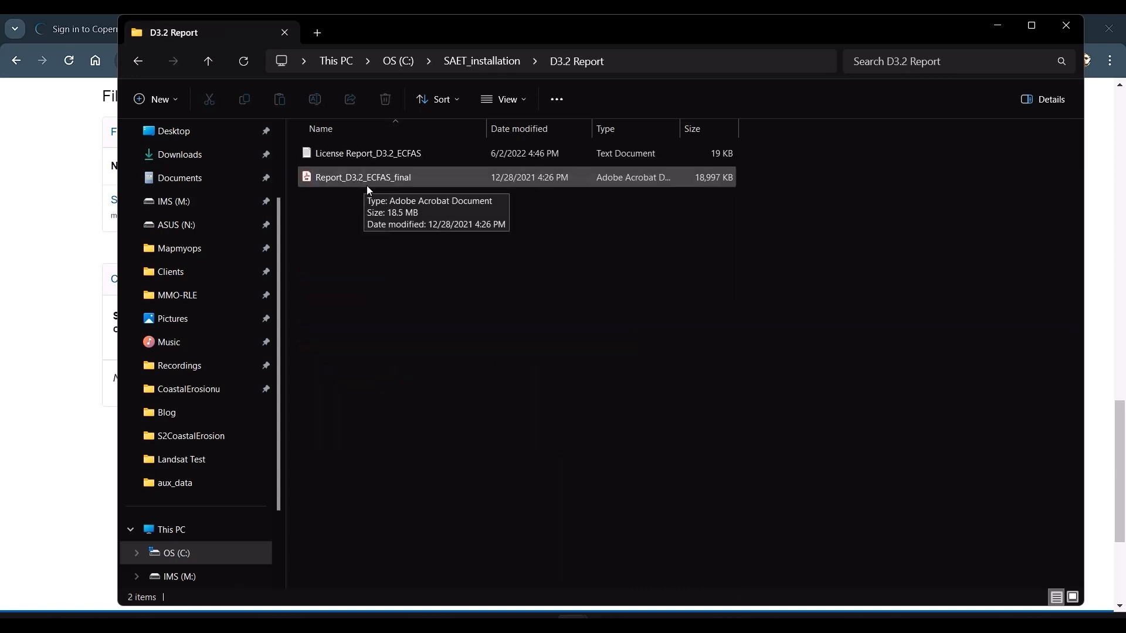
# Switch to Adobe Acrobat with README.pdf and go to its first page to view the SAET-Pro index
pyautogui.hotkey('alt', 'Tab')
pyautogui.hotkey('alt', 'Tab')
pyautogui.scroll(5, 525, 379)
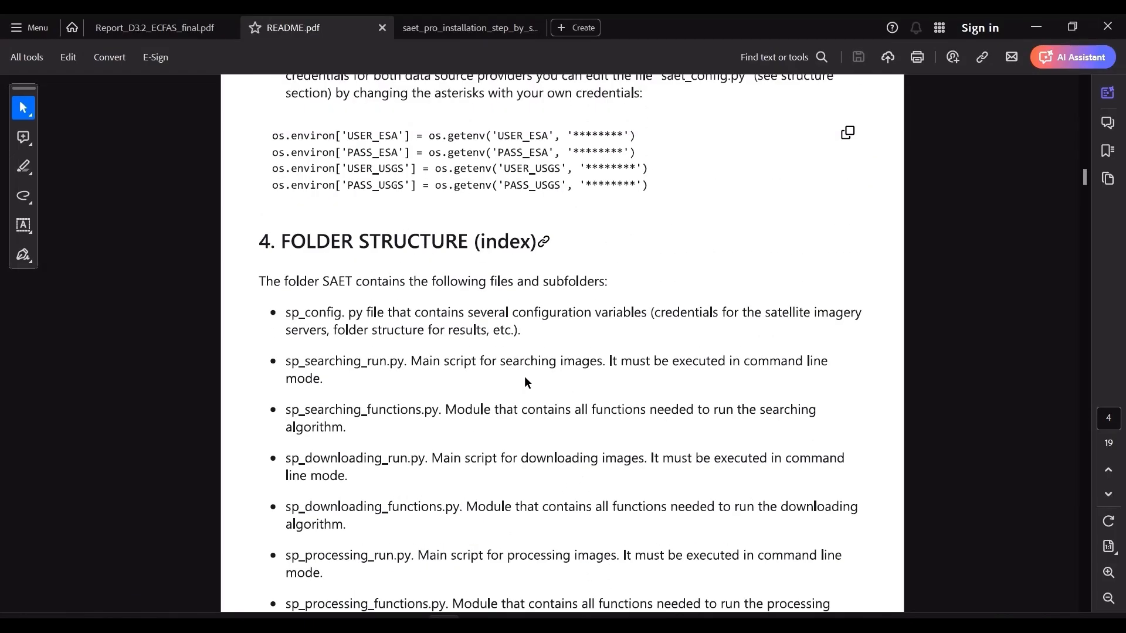
pyautogui.moveTo(1082, 175); pyautogui.dragTo(1075, 93)
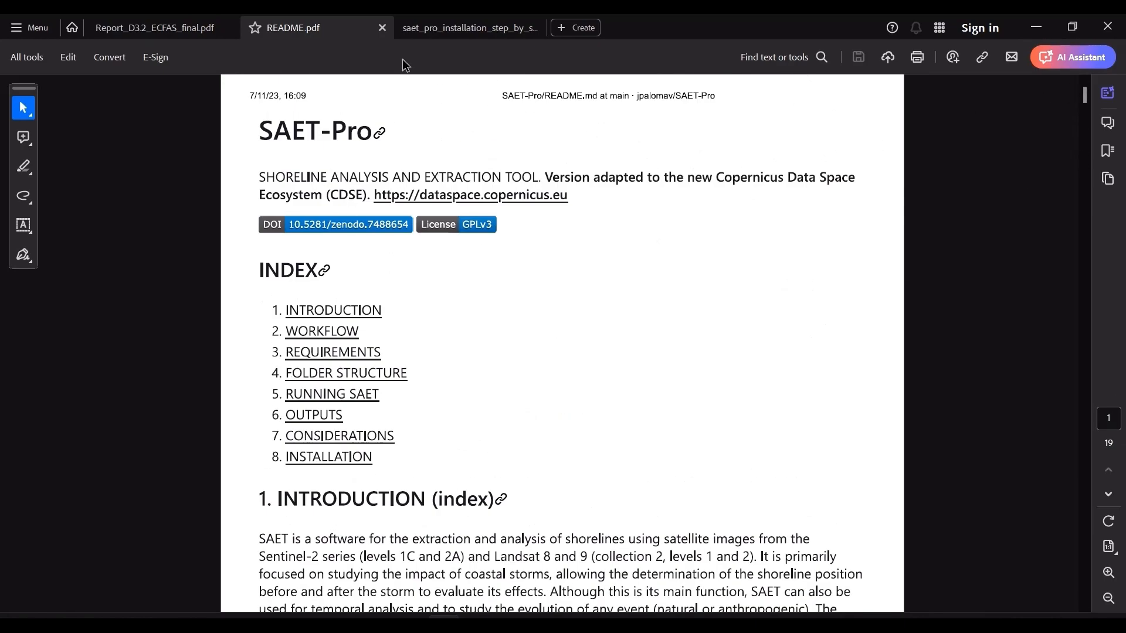
# Read through the saet_pro_installation_step_by_step PDF, from the Python 3.9.7 installation to the image processing example on page 18
pyautogui.click(471, 29)
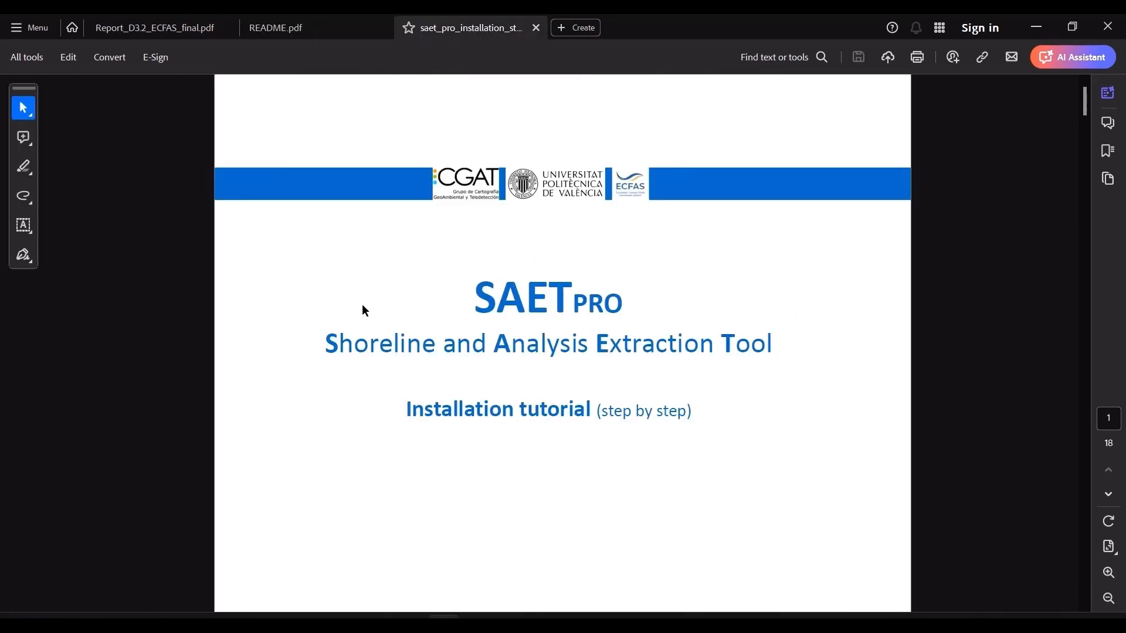
pyautogui.scroll(-5, 561, 441)
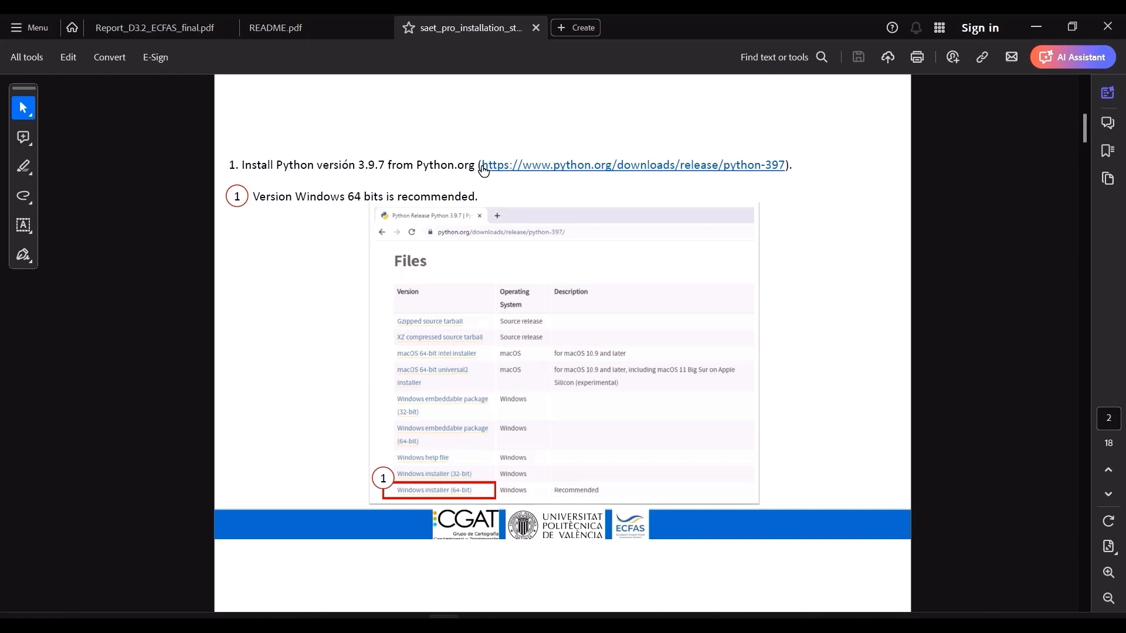
pyautogui.scroll(-10, 418, 335)
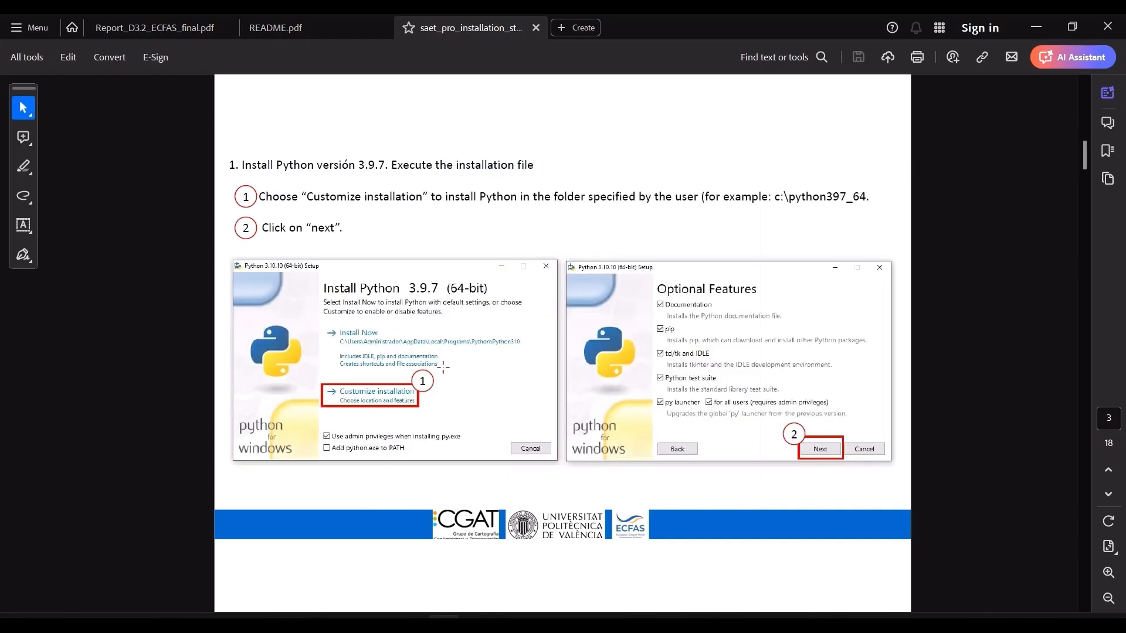
pyautogui.scroll(5, 419, 367)
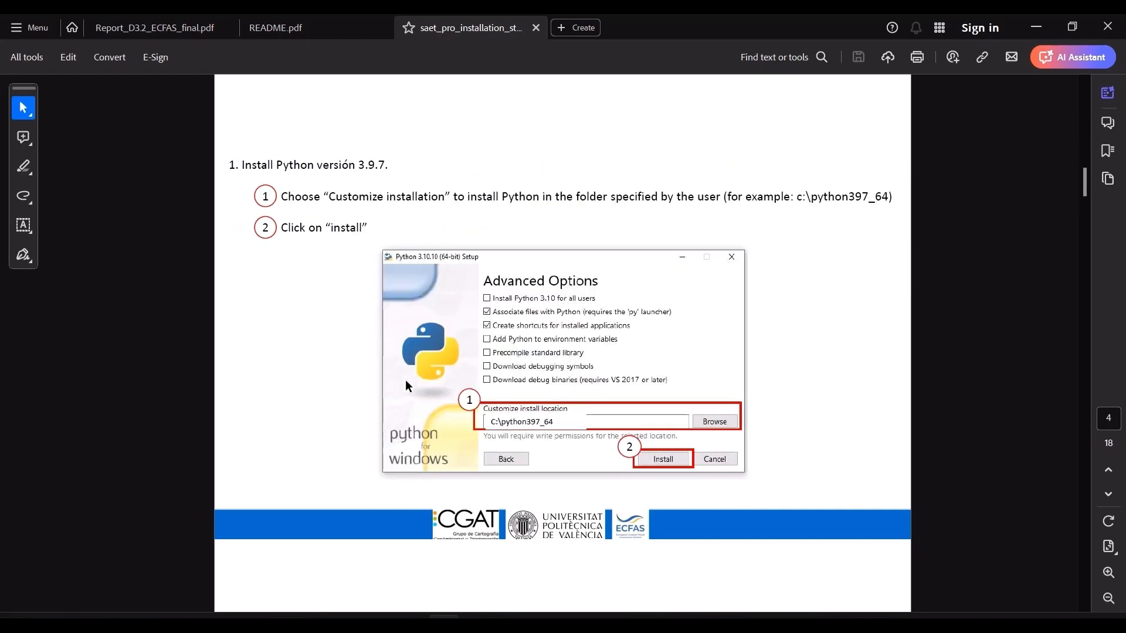
pyautogui.scroll(-5, 407, 381)
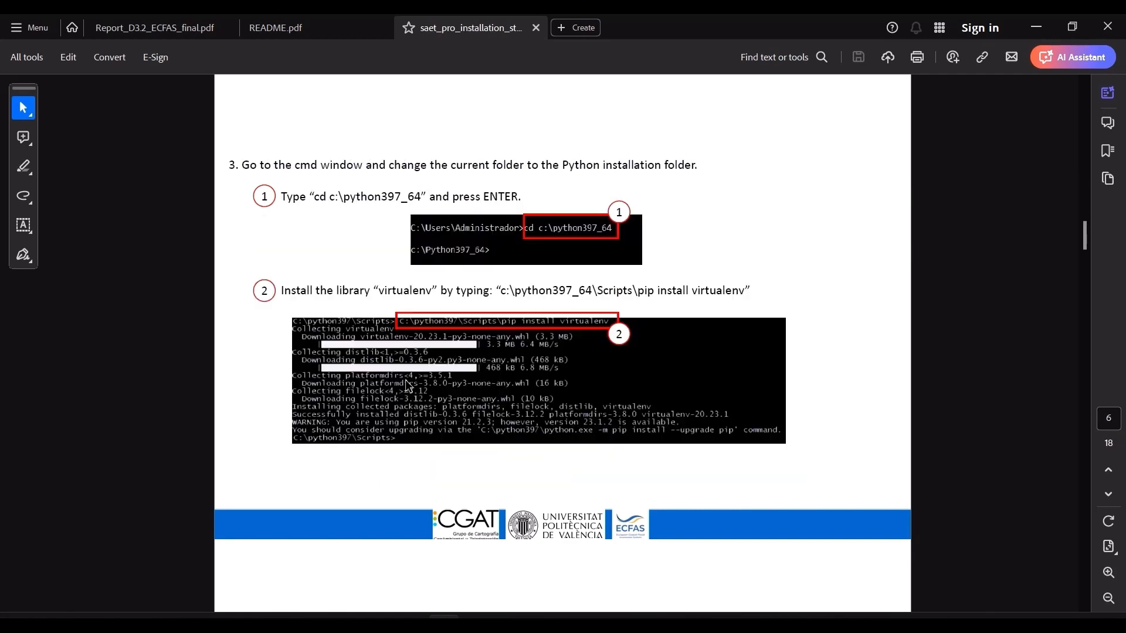
pyautogui.scroll(-5, 408, 386)
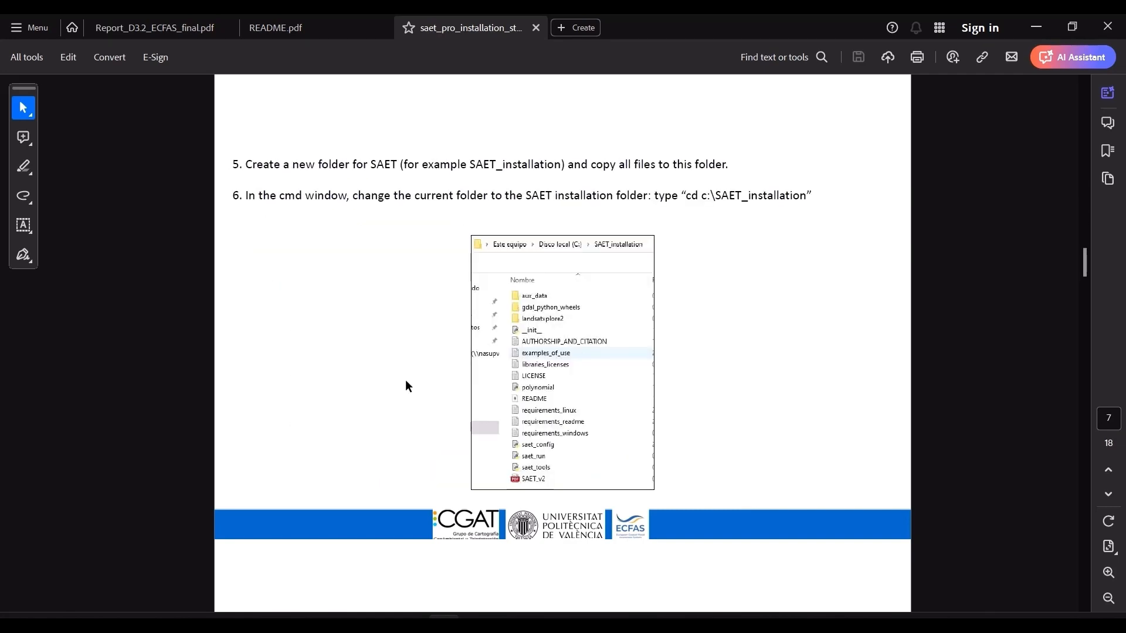
pyautogui.scroll(-10, 439, 393)
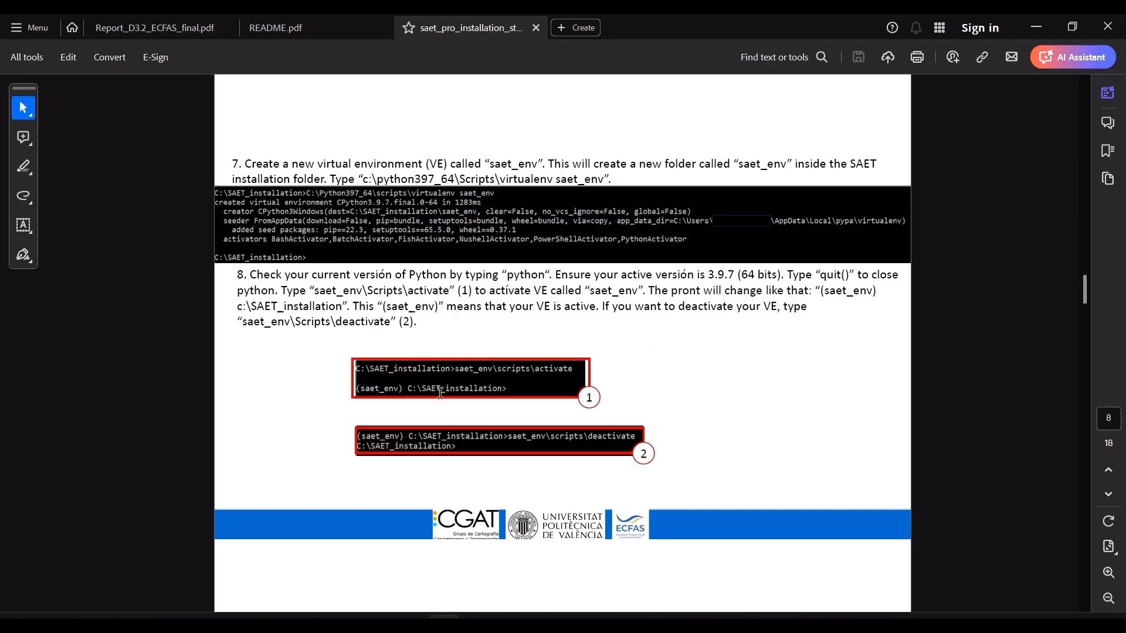
pyautogui.scroll(-5, 440, 393)
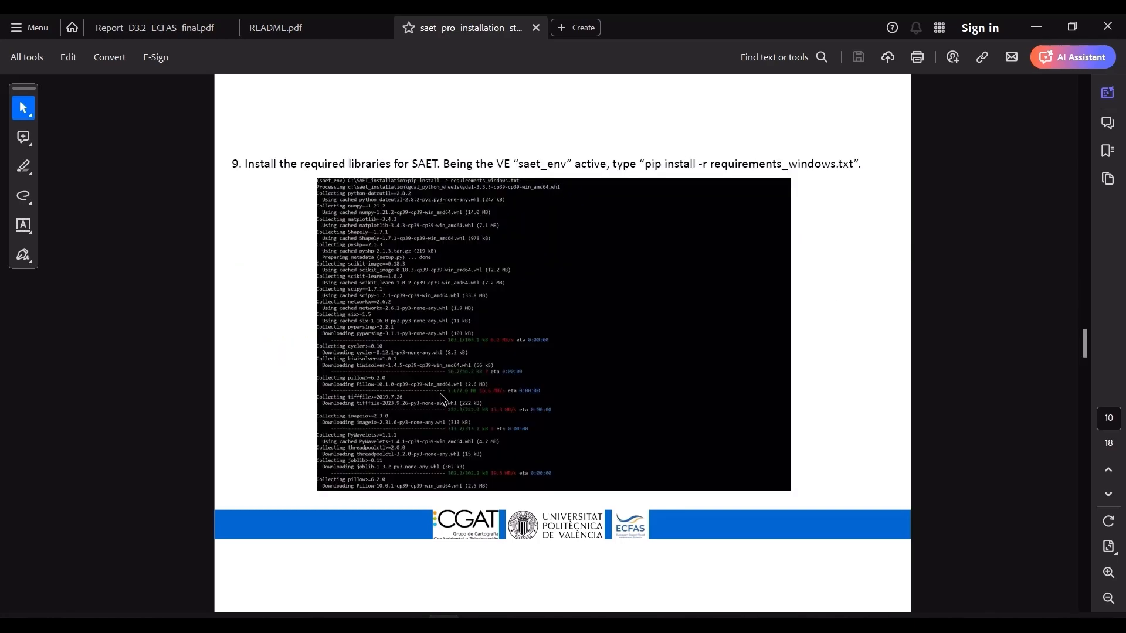
pyautogui.scroll(-10, 407, 393)
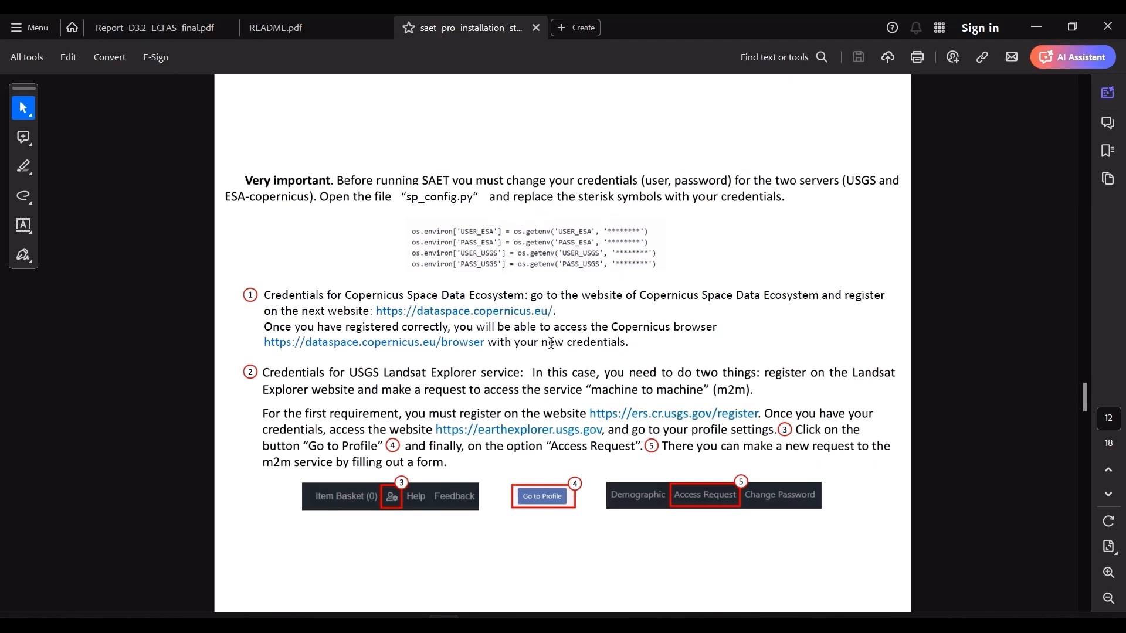
pyautogui.scroll(-5, 552, 349)
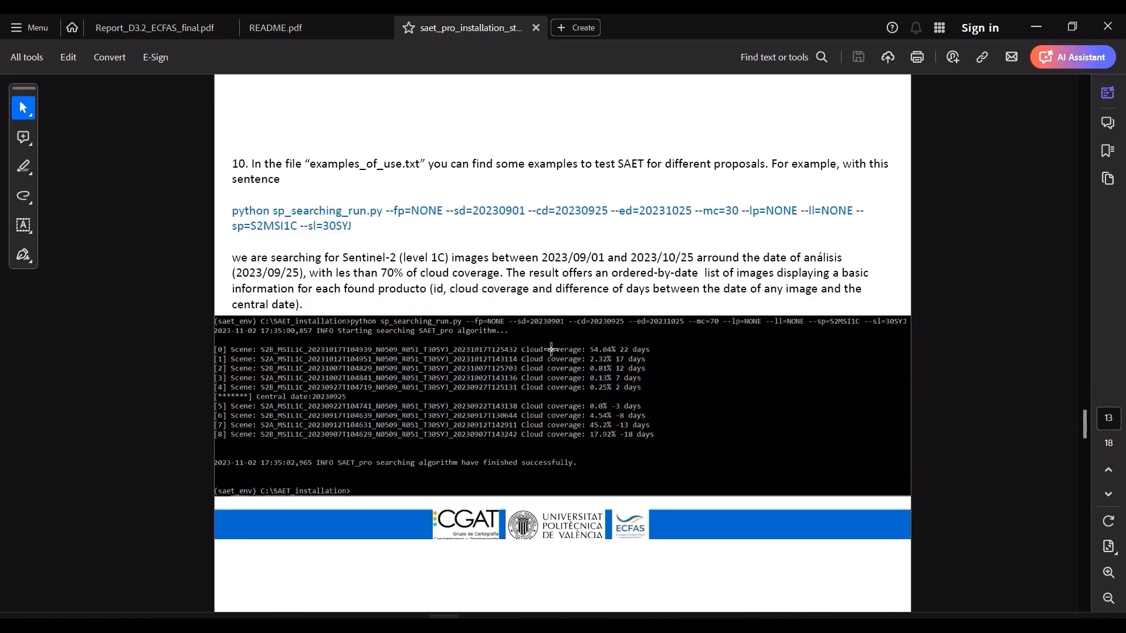
pyautogui.scroll(-5, 552, 349)
pyautogui.scroll(-15, 551, 349)
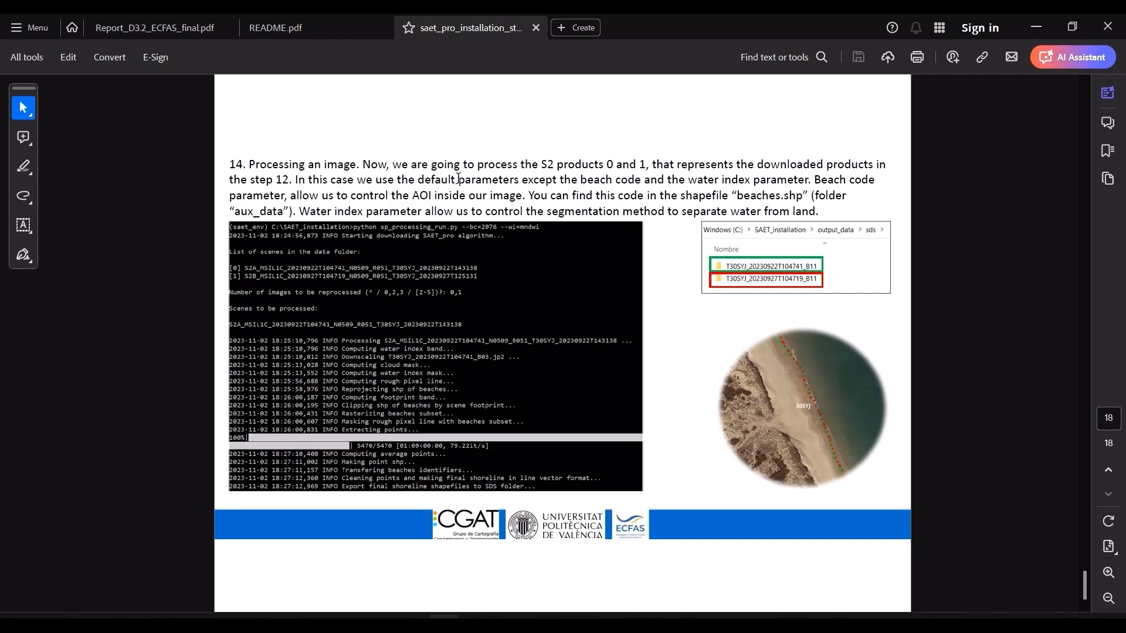
# Switch to Chrome and review the USGS Machine to Machine access entry and the Copernicus Data Space sign-in page
pyautogui.hotkey('alt', 'Tab')
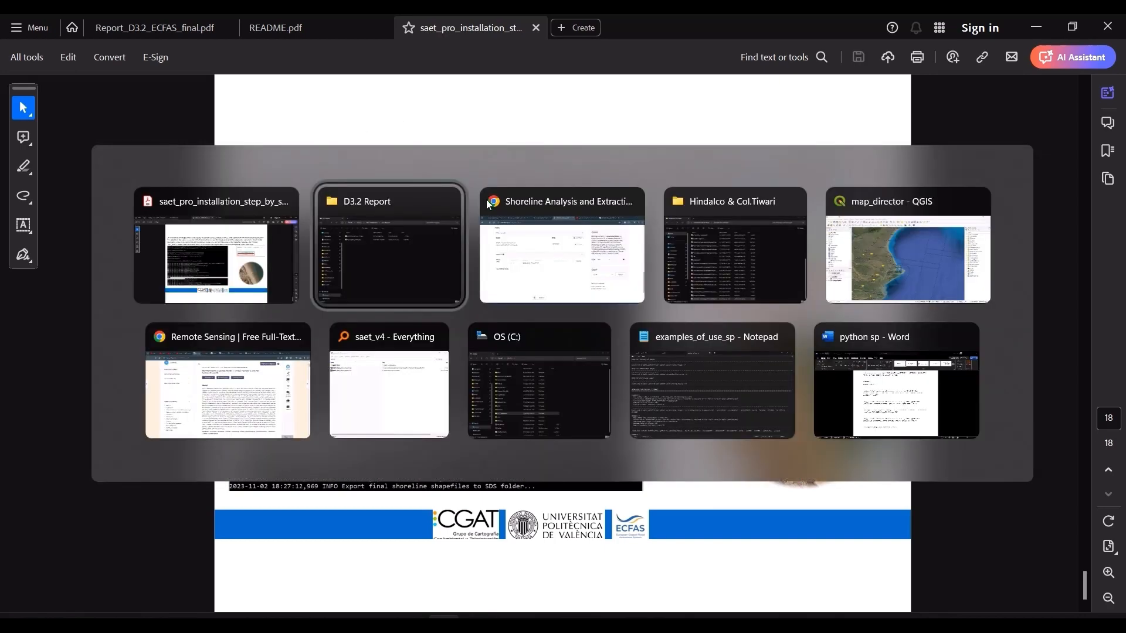
pyautogui.click(489, 203)
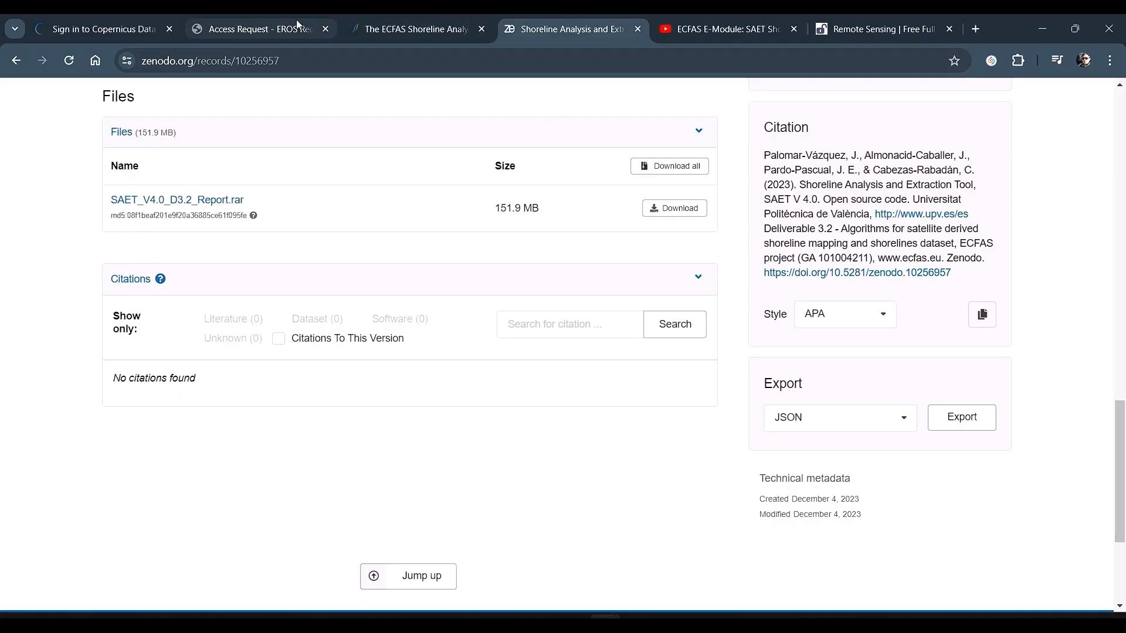
pyautogui.click(277, 25)
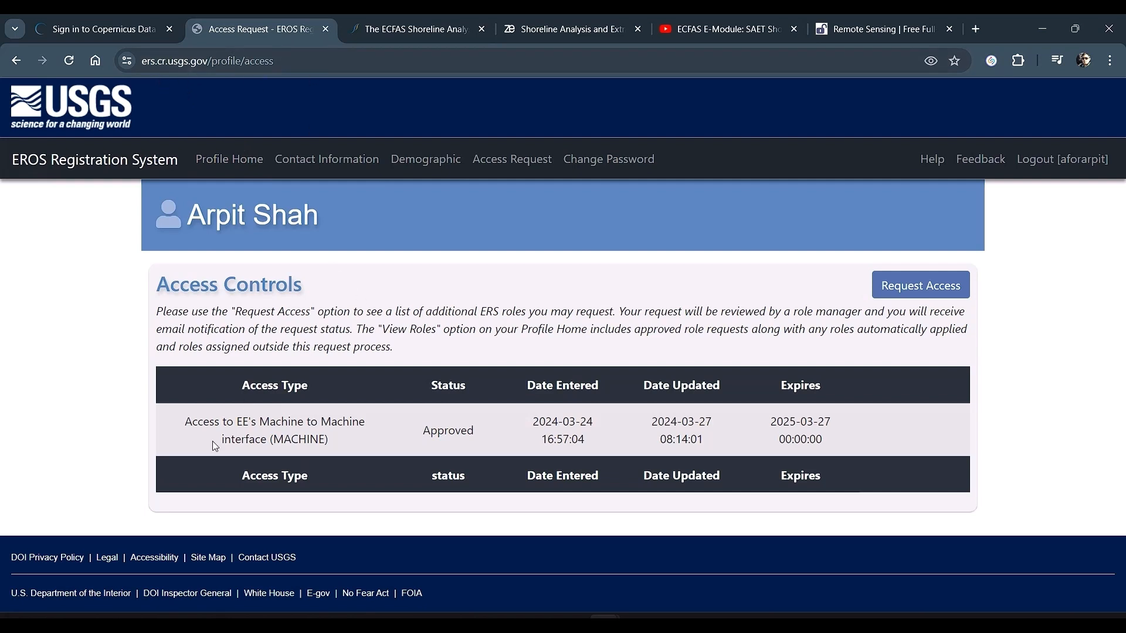
pyautogui.moveTo(197, 421); pyautogui.dragTo(358, 441)
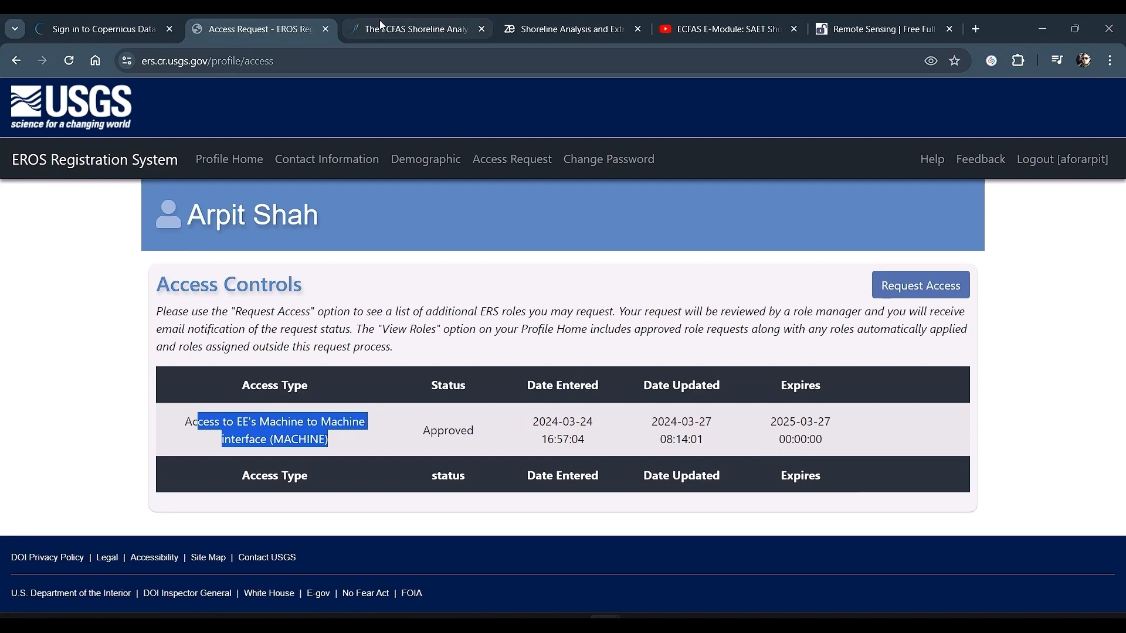
pyautogui.click(99, 29)
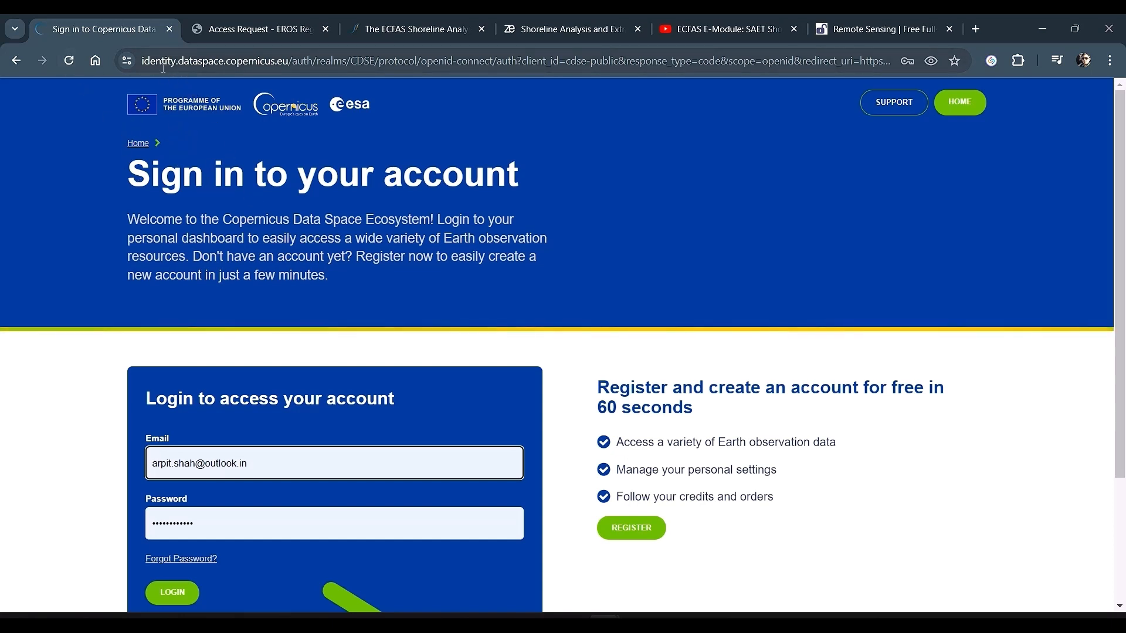
pyautogui.scroll(-1, 290, 433)
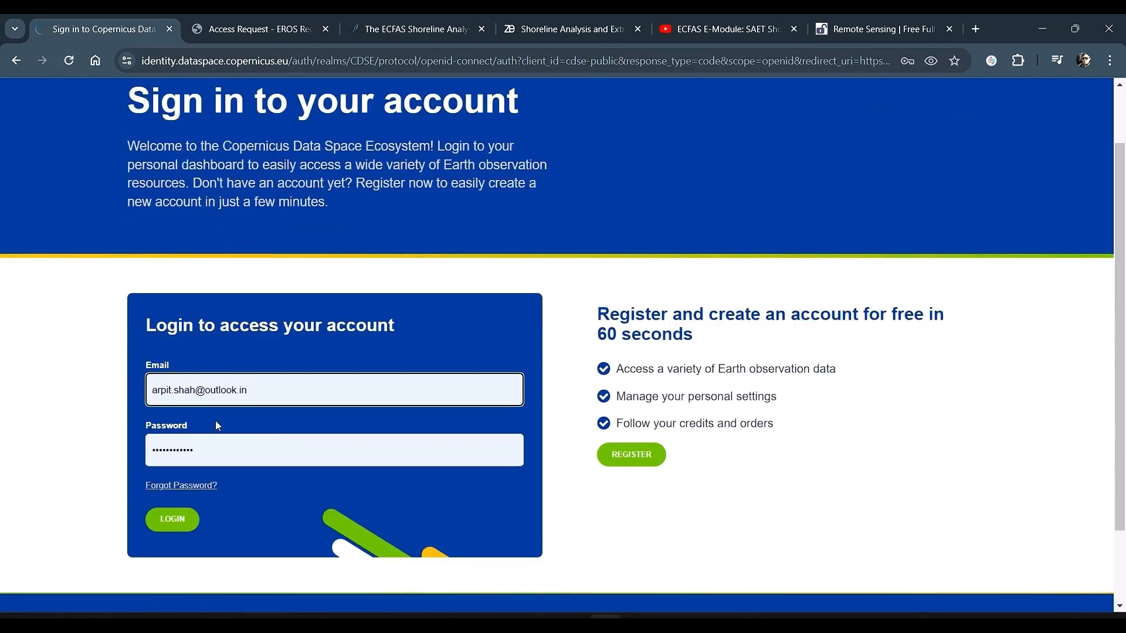
# Switch to File Explorer, return to the SAET_installation folder and bring up the programs available for opening sp_config
pyautogui.hotkey('alt', 'Tab')
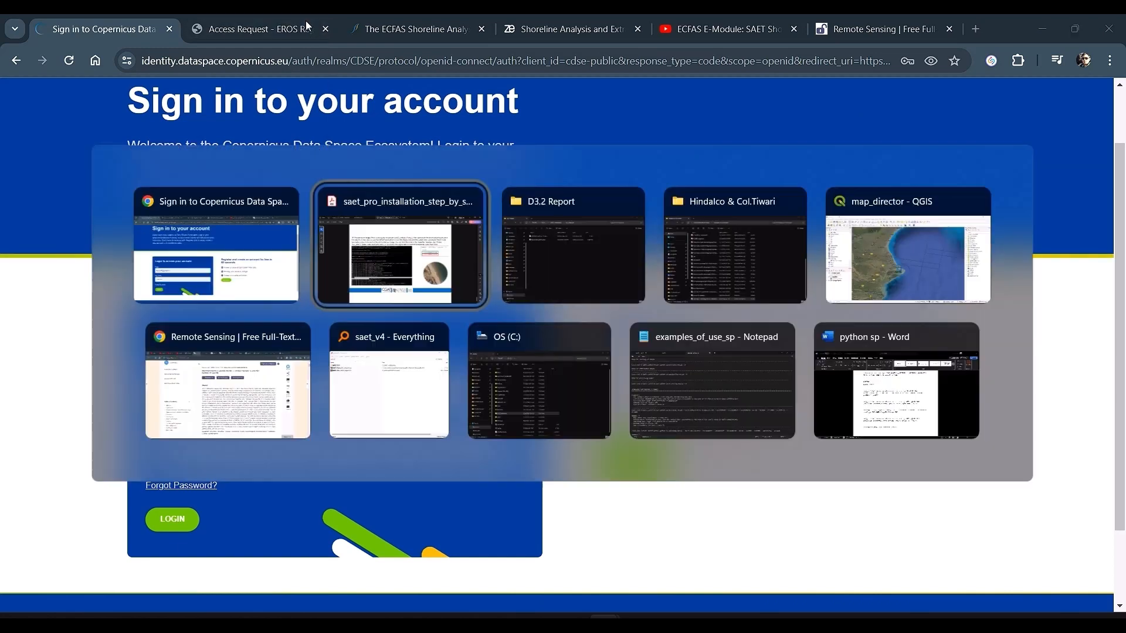
pyautogui.hotkey('alt', 'Tab')
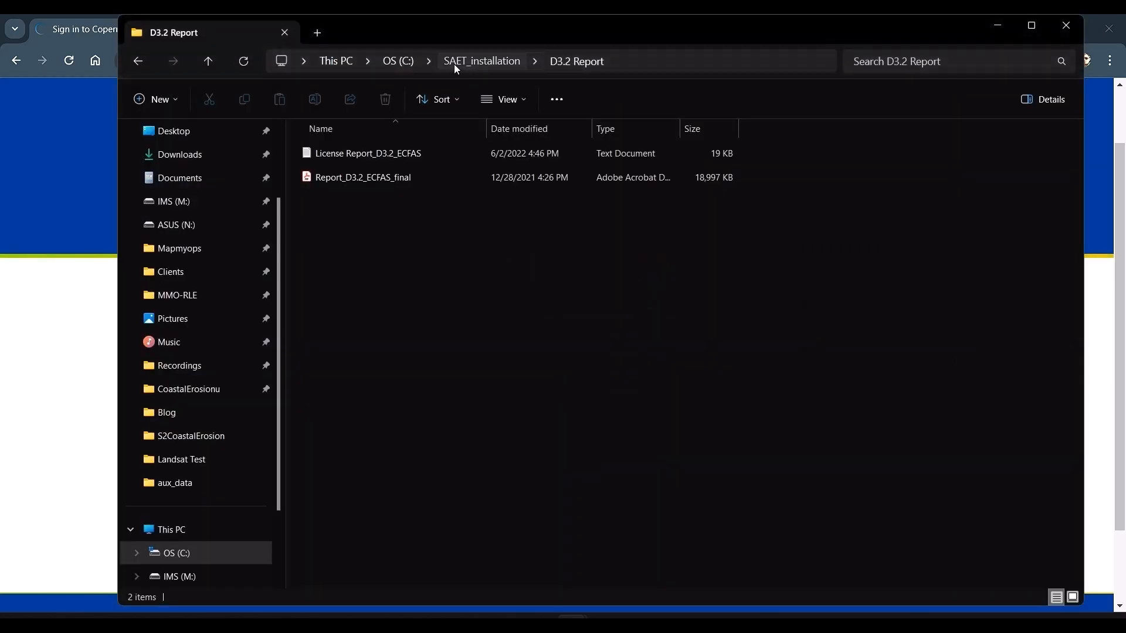
pyautogui.click(454, 63)
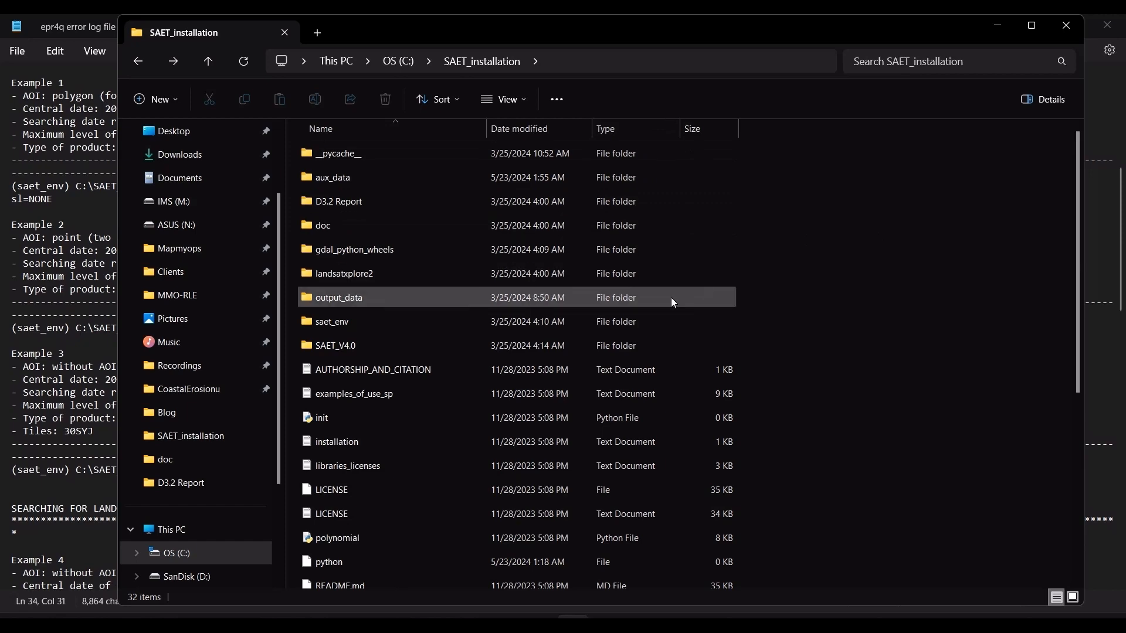
pyautogui.scroll(-2, 673, 300)
pyautogui.scroll(-2, 672, 299)
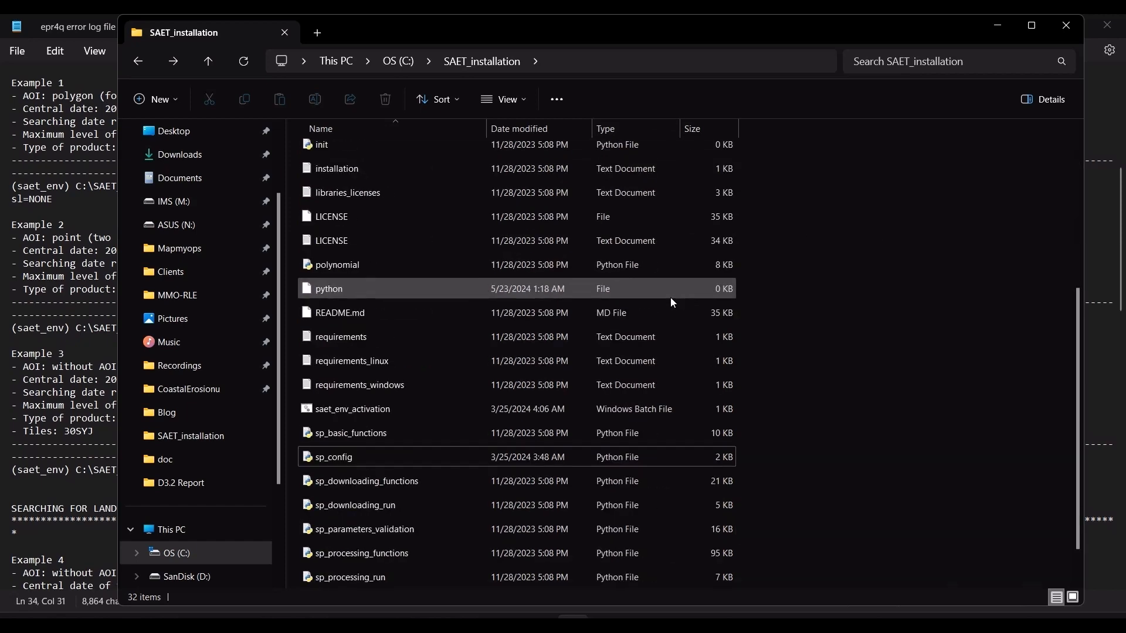
pyautogui.click(358, 463)
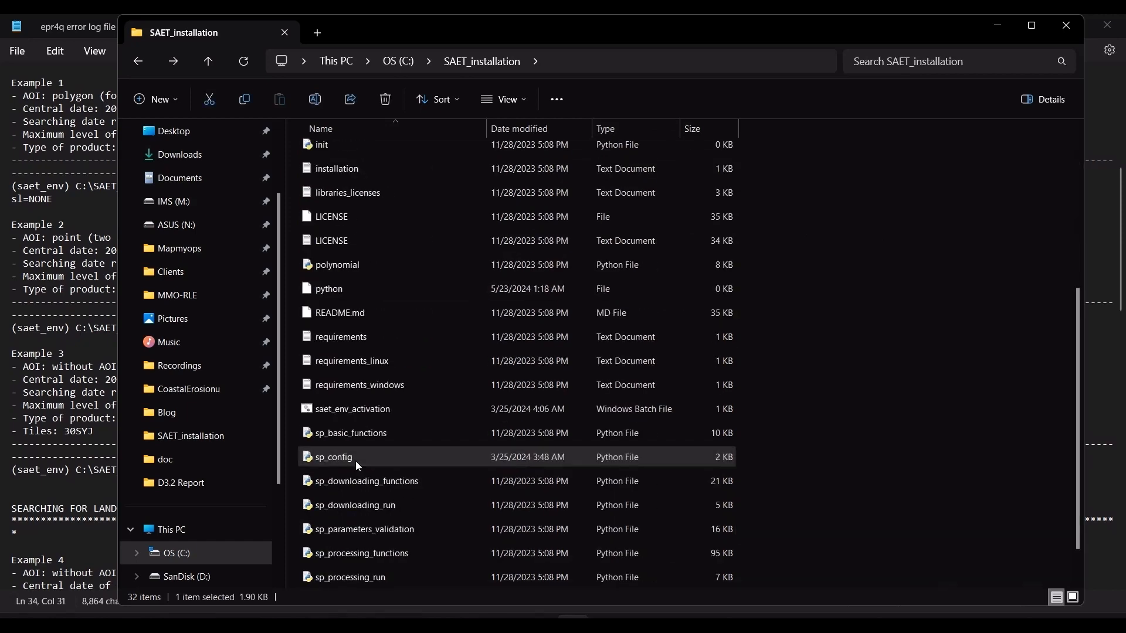
pyautogui.rightClick(358, 464)
pyautogui.moveTo(469, 269)
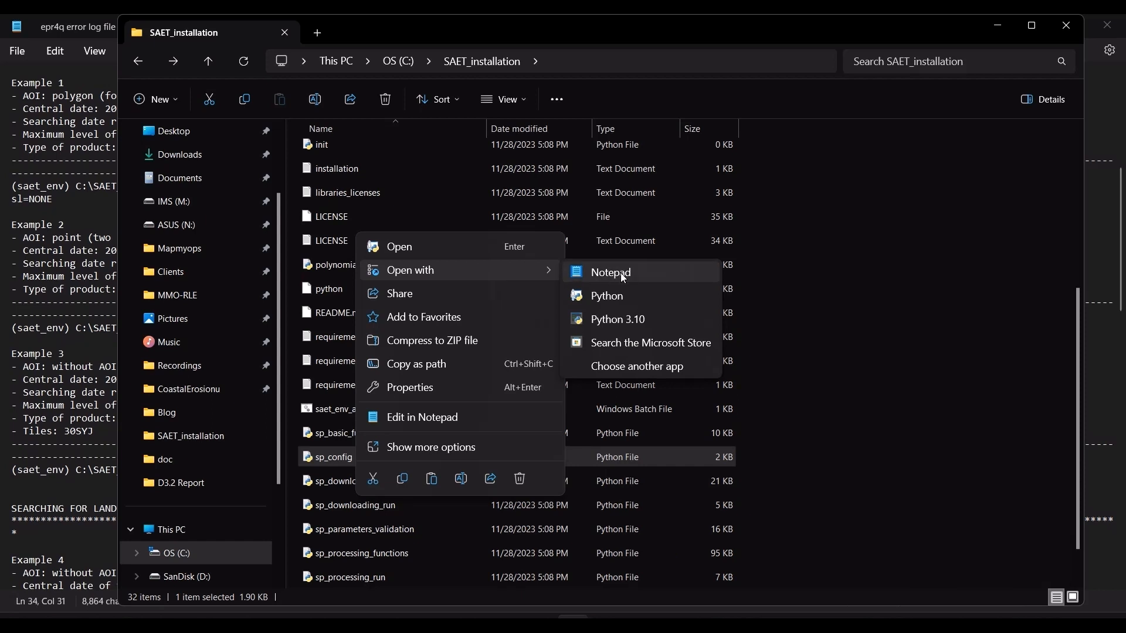
# Switch to Adobe Acrobat and highlight the USGS and ESA credential lines on page 12 of the installation guide
pyautogui.hotkey('alt', 'Tab')
pyautogui.hotkey('alt', 'Tab')
pyautogui.hotkey('alt', 'Tab')
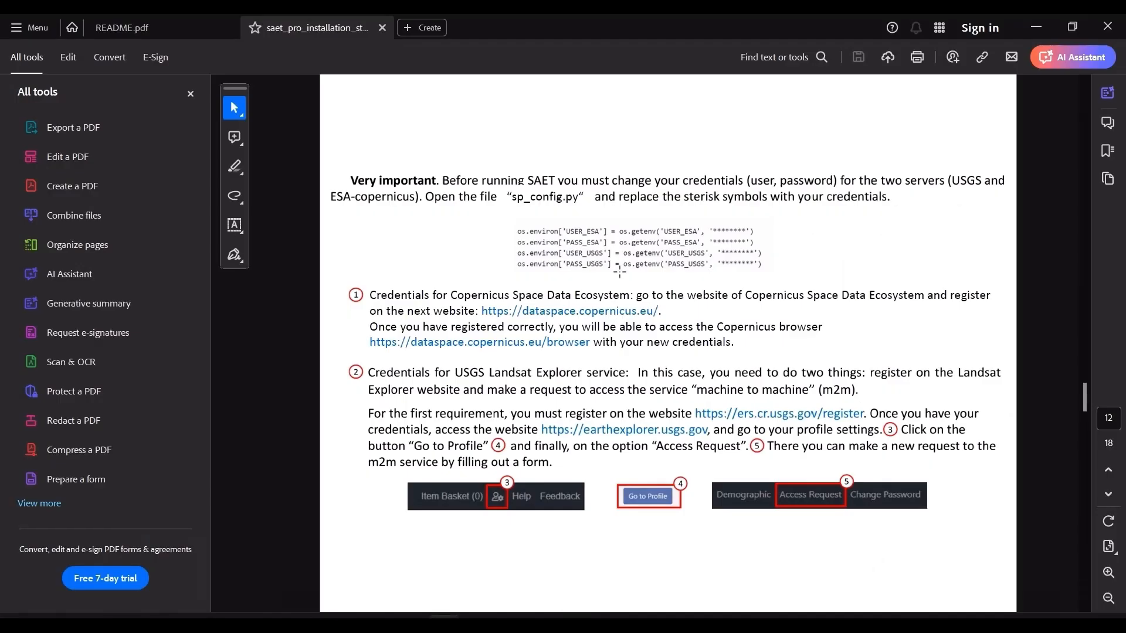
pyautogui.moveTo(513, 231); pyautogui.dragTo(780, 274)
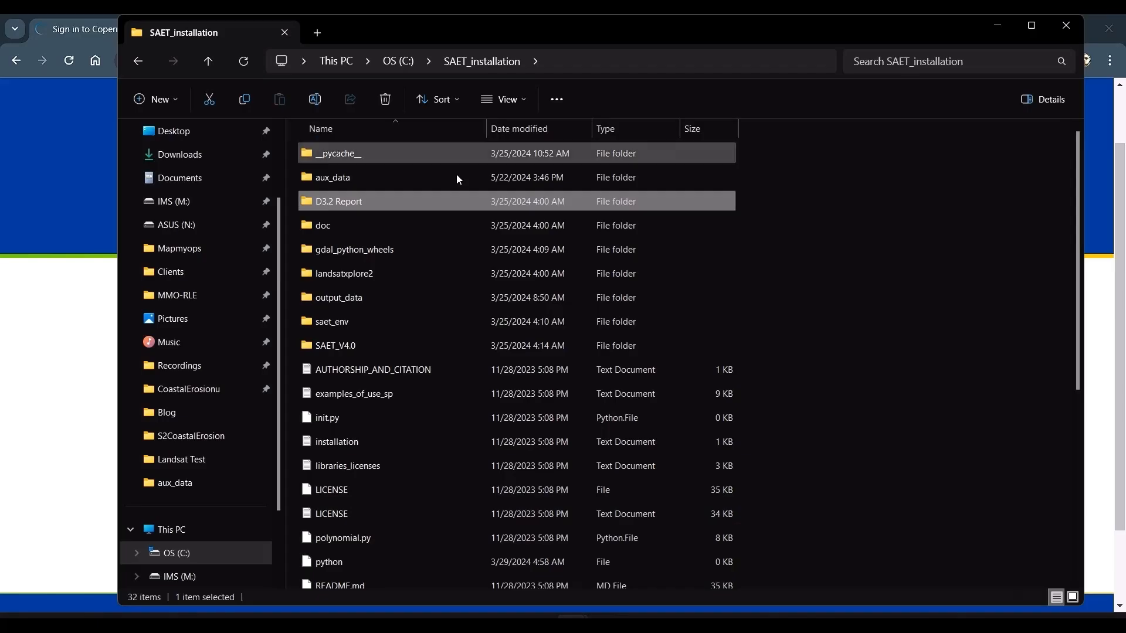
# Look inside the gdal_python_wheels folder of SAET_installation and return to the parent folder
pyautogui.click(424, 251)
pyautogui.doubleClick(424, 251)
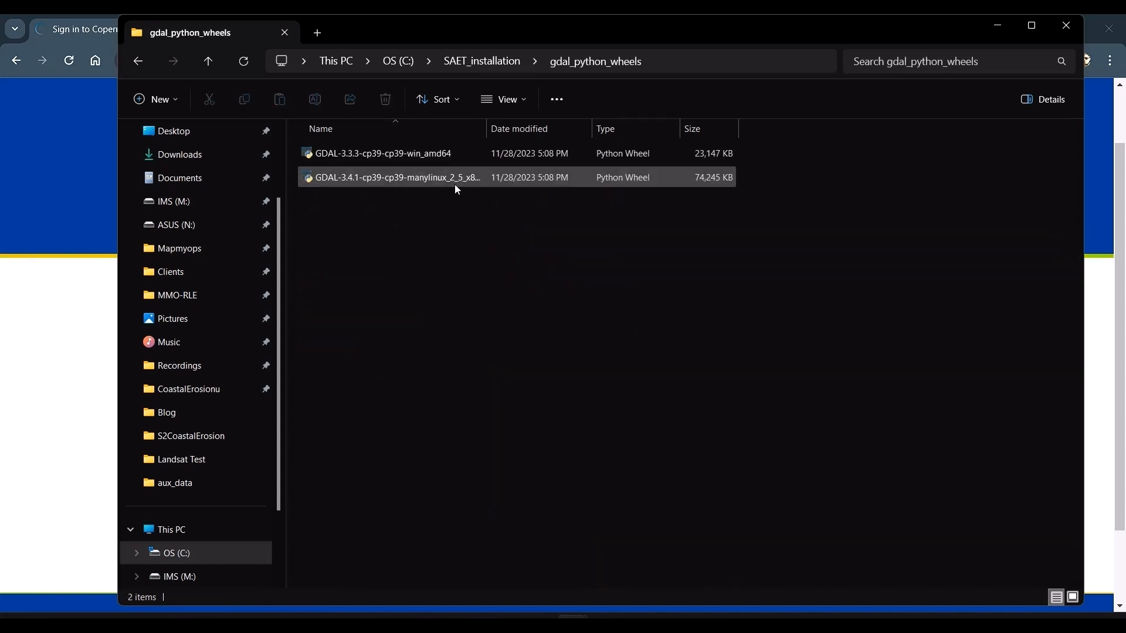
pyautogui.click(134, 59)
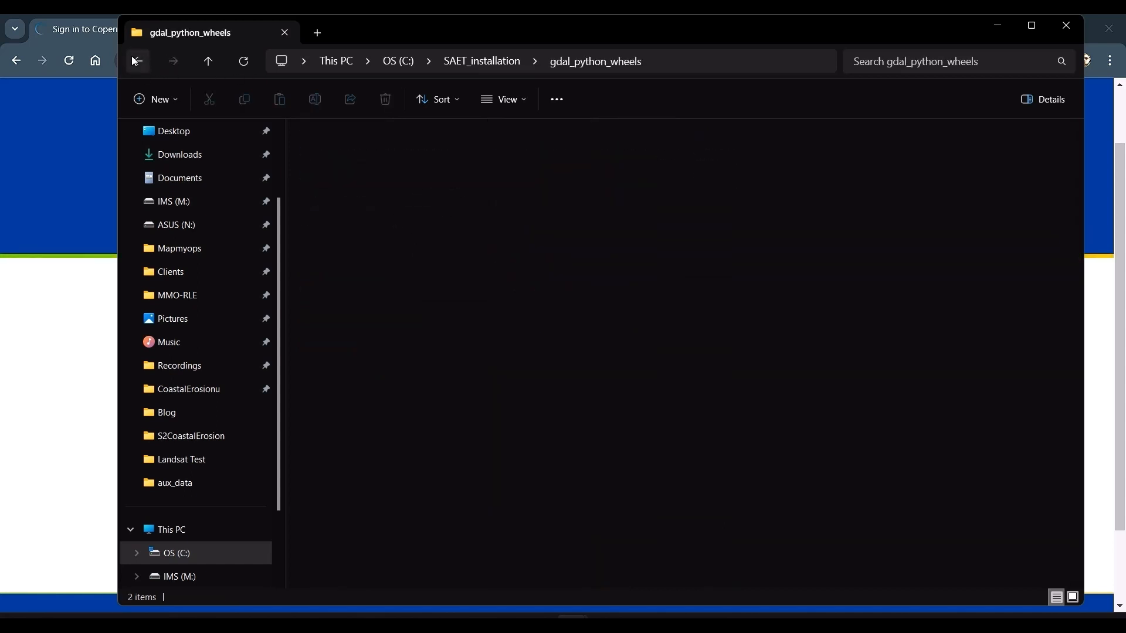
# Open the examples_of_use_sp text file from the SAET_installation folder
pyautogui.scroll(-3, 420, 330)
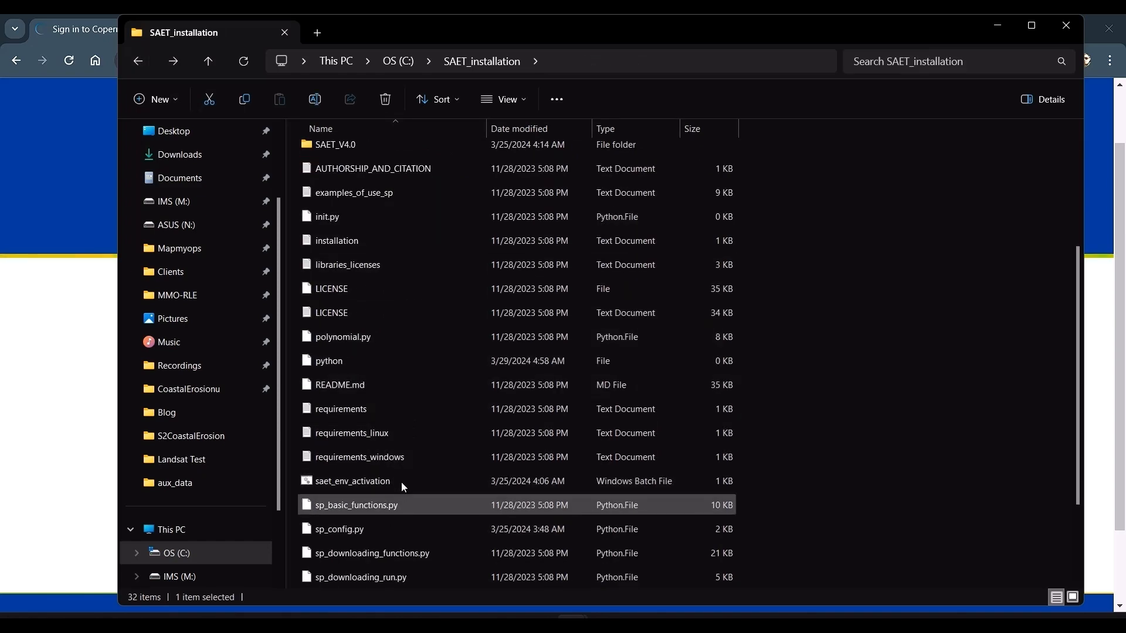
pyautogui.click(365, 186)
pyautogui.doubleClick(365, 187)
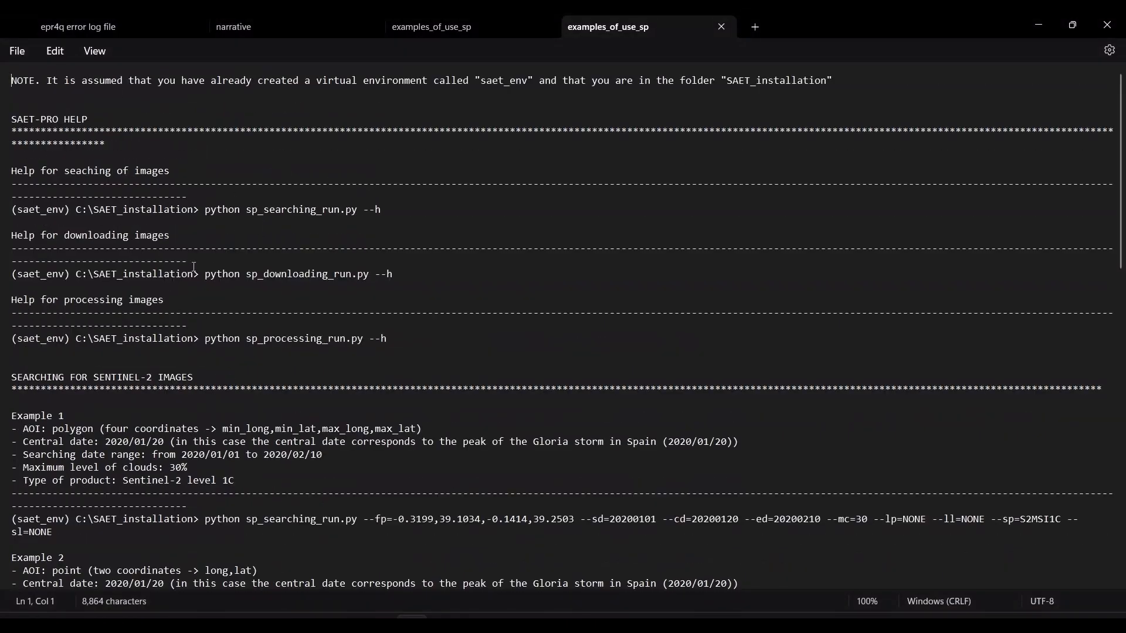
# Read the SAET-Pro help commands for searching, downloading and processing images, and the first Sentinel-2 search examples
pyautogui.scroll(-1, 171, 294)
pyautogui.scroll(-1, 148, 257)
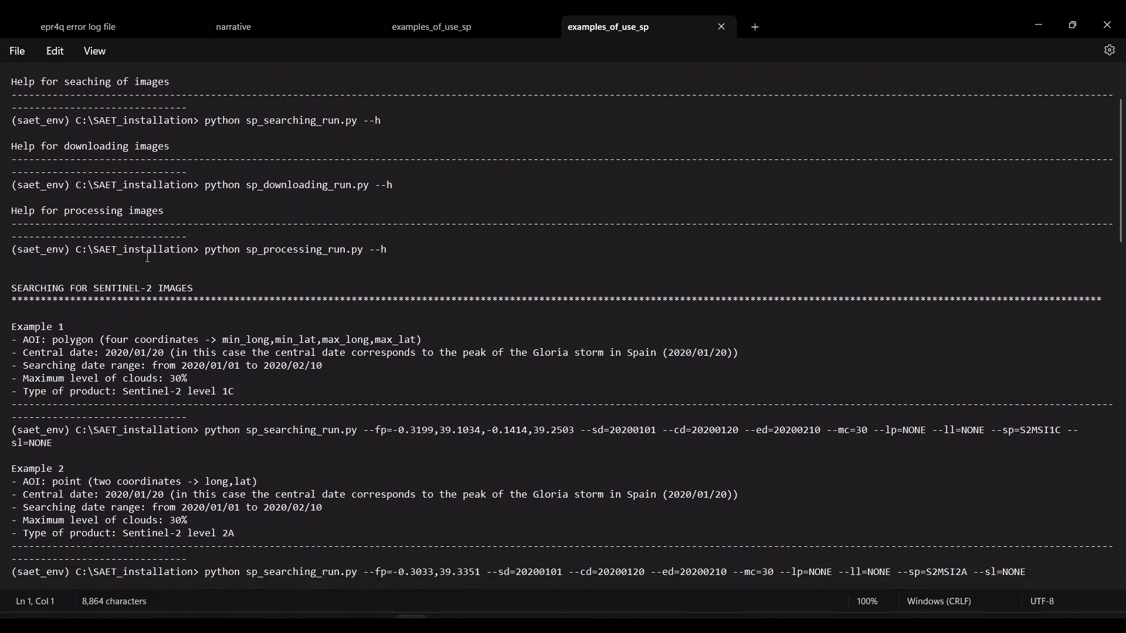
pyautogui.scroll(1, 132, 257)
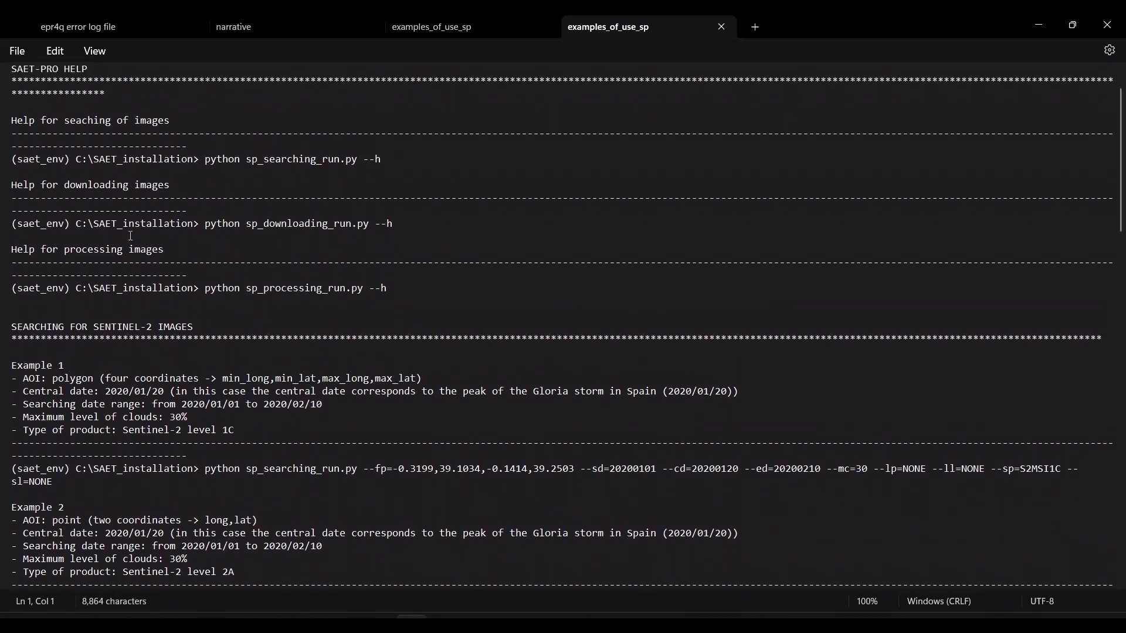
pyautogui.moveTo(13, 186); pyautogui.dragTo(170, 193)
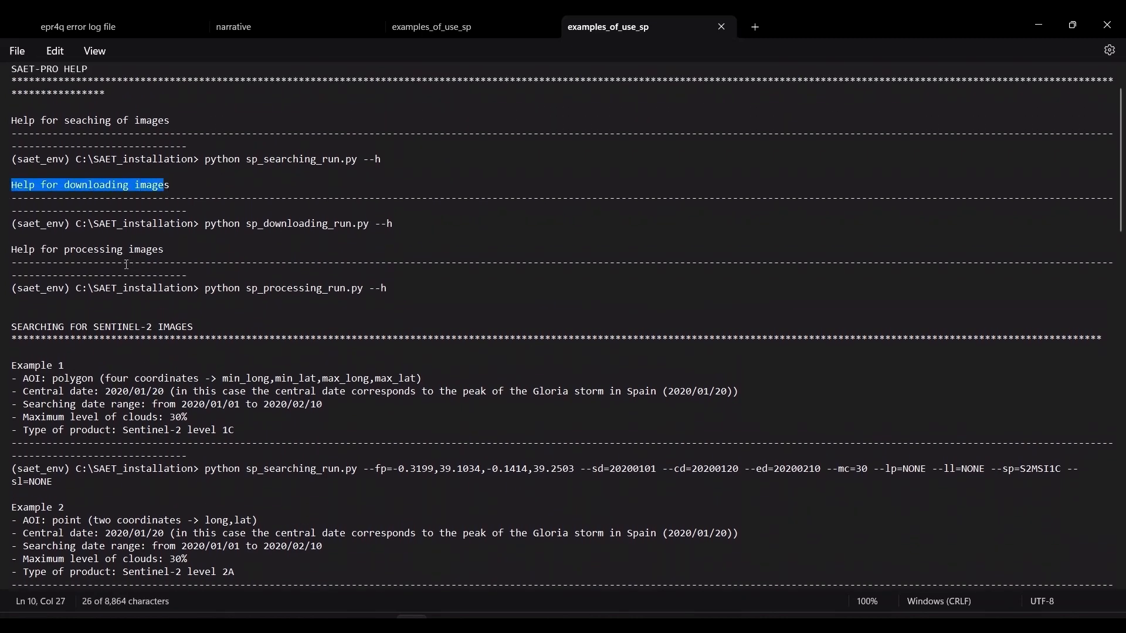
pyautogui.scroll(-2, 116, 286)
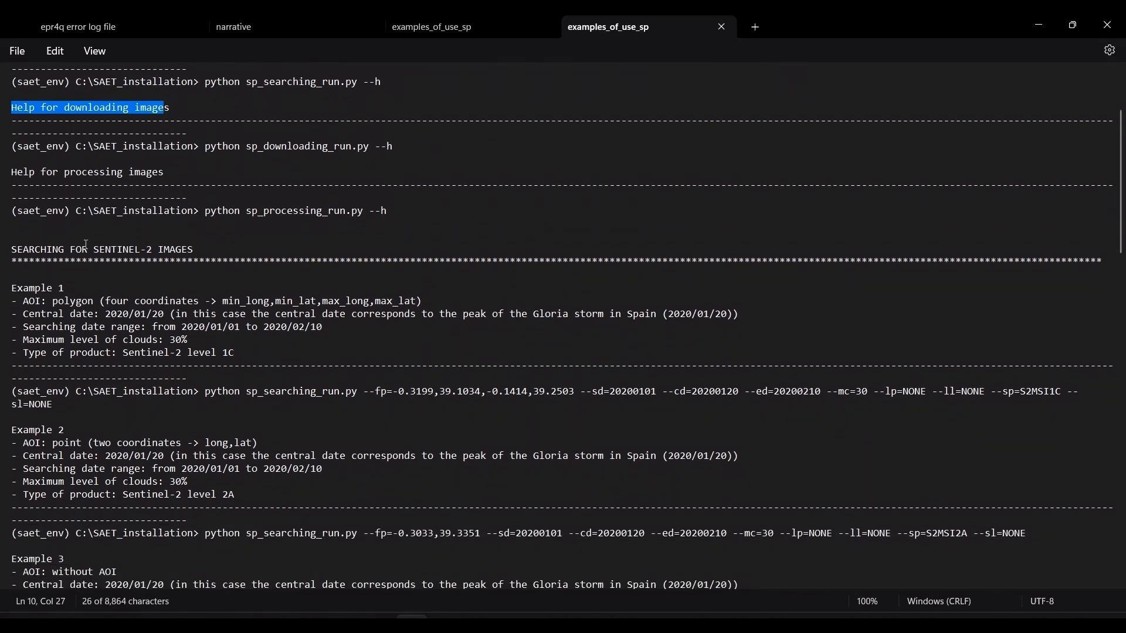
pyautogui.moveTo(177, 214); pyautogui.dragTo(381, 213)
pyautogui.scroll(-2, 152, 322)
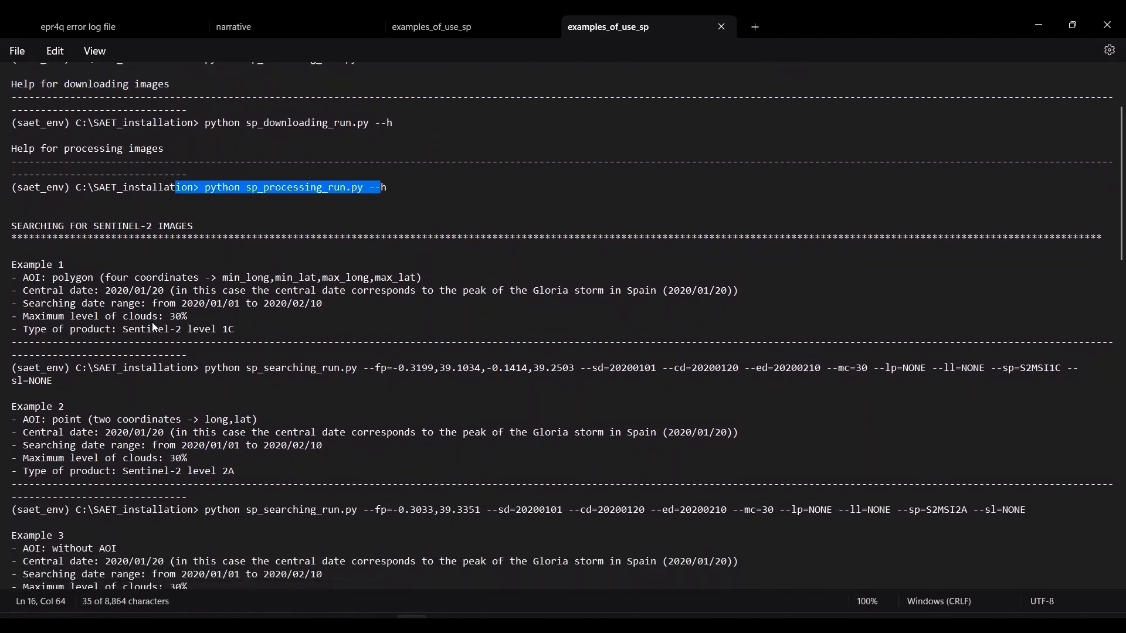
pyautogui.scroll(-1, 110, 261)
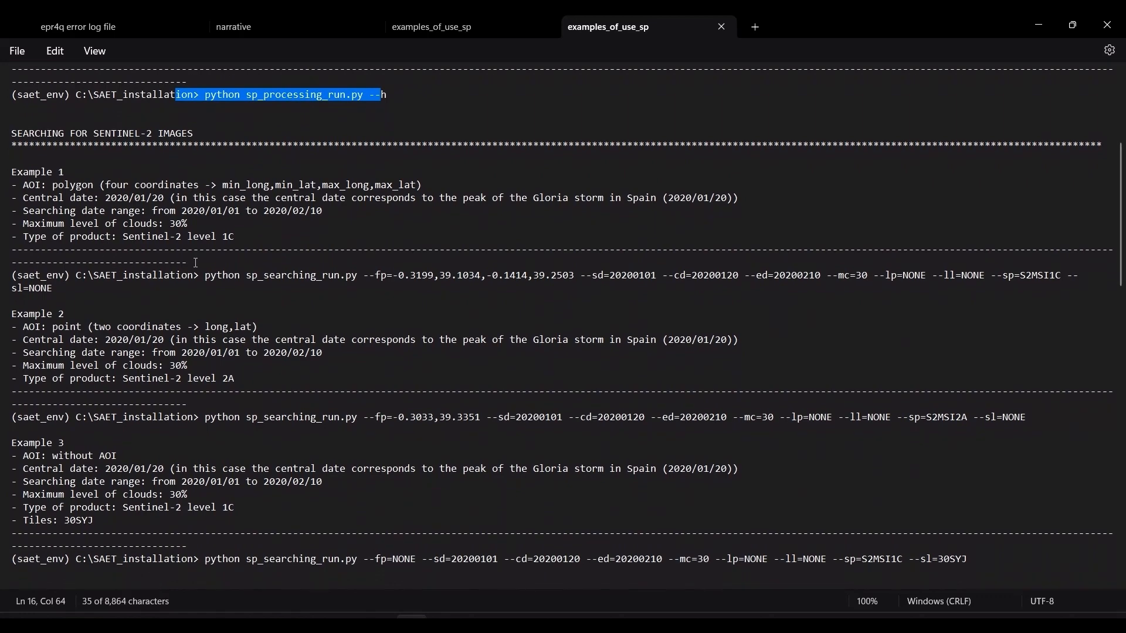
# Switch back to the SAET_installation folder and run the saet_env_activation batch file
pyautogui.hotkey('alt', 'Tab')
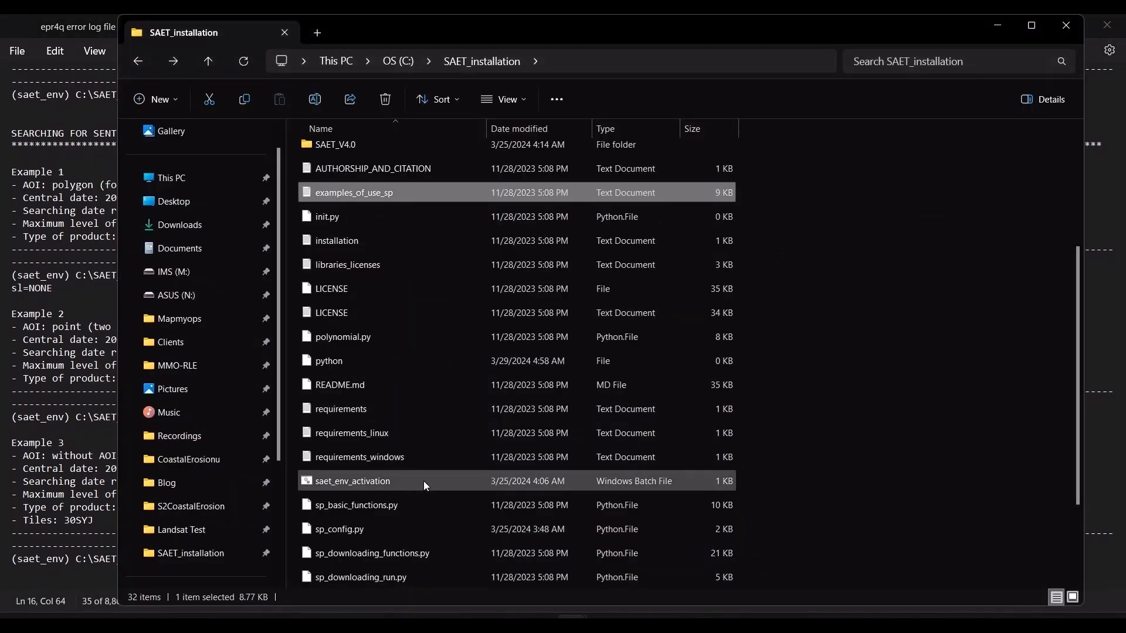
pyautogui.scroll(-2, 380, 302)
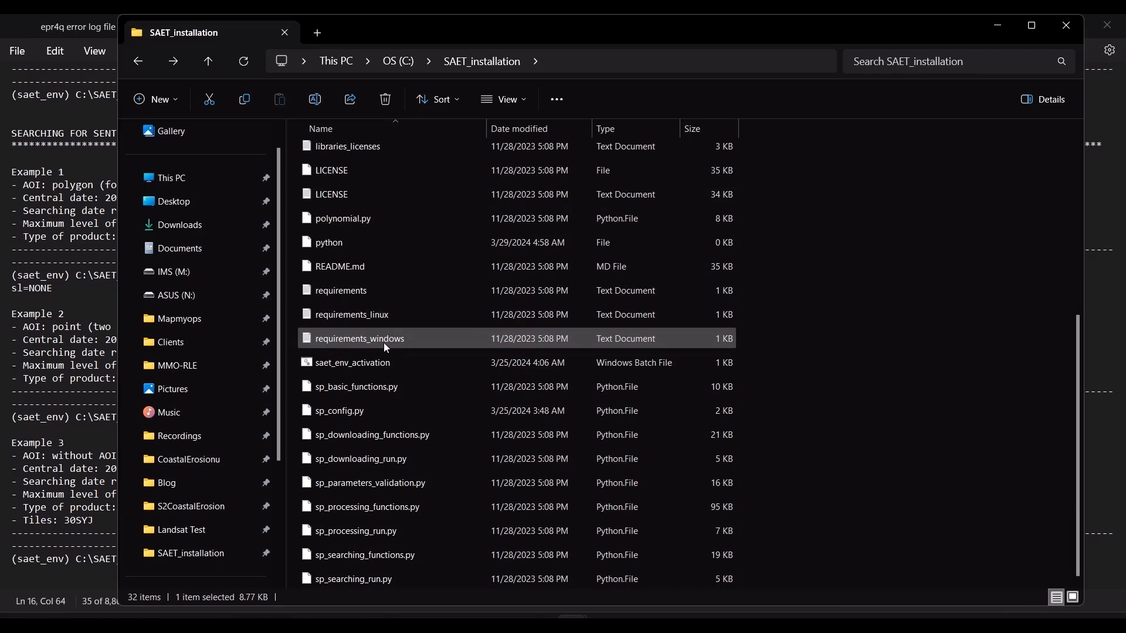
pyautogui.click(383, 372)
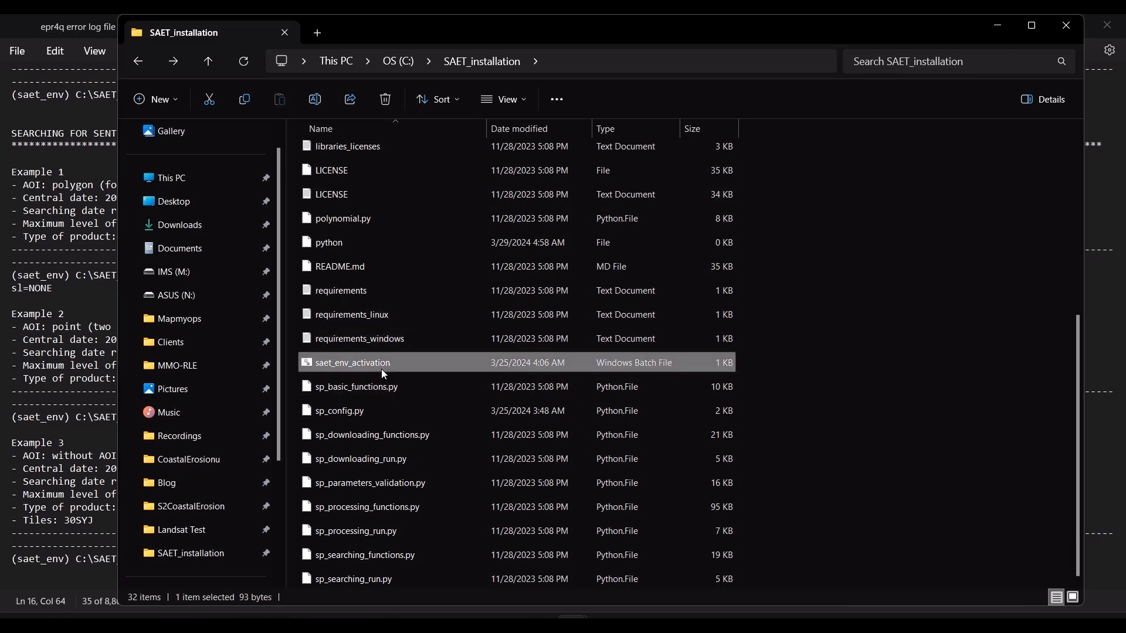
pyautogui.scroll(1, 376, 328)
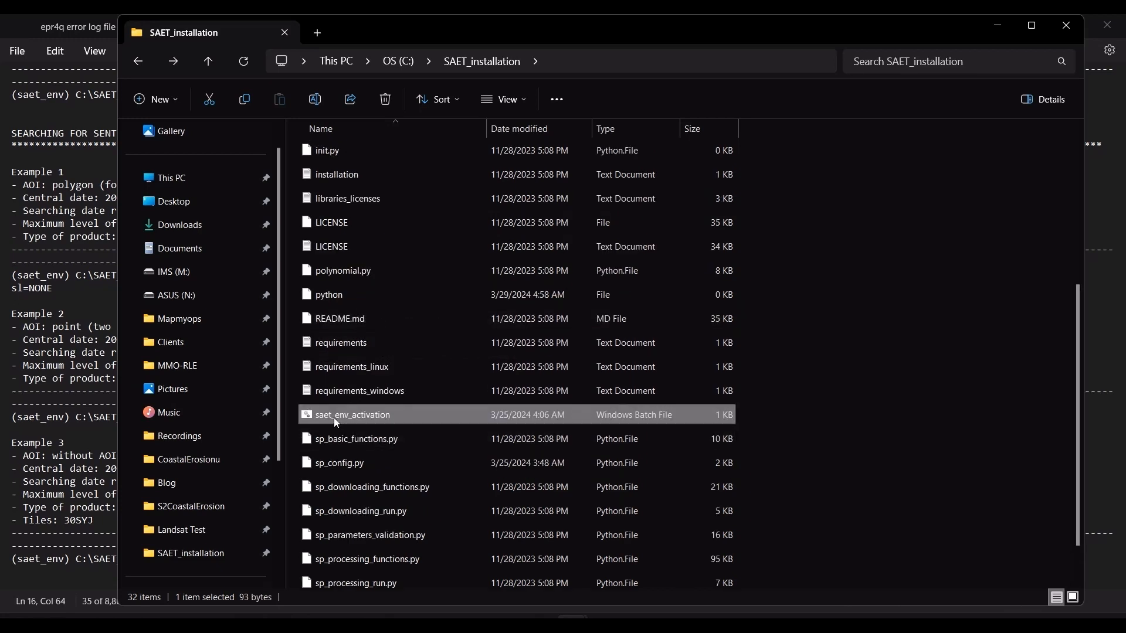
pyautogui.doubleClick(337, 420)
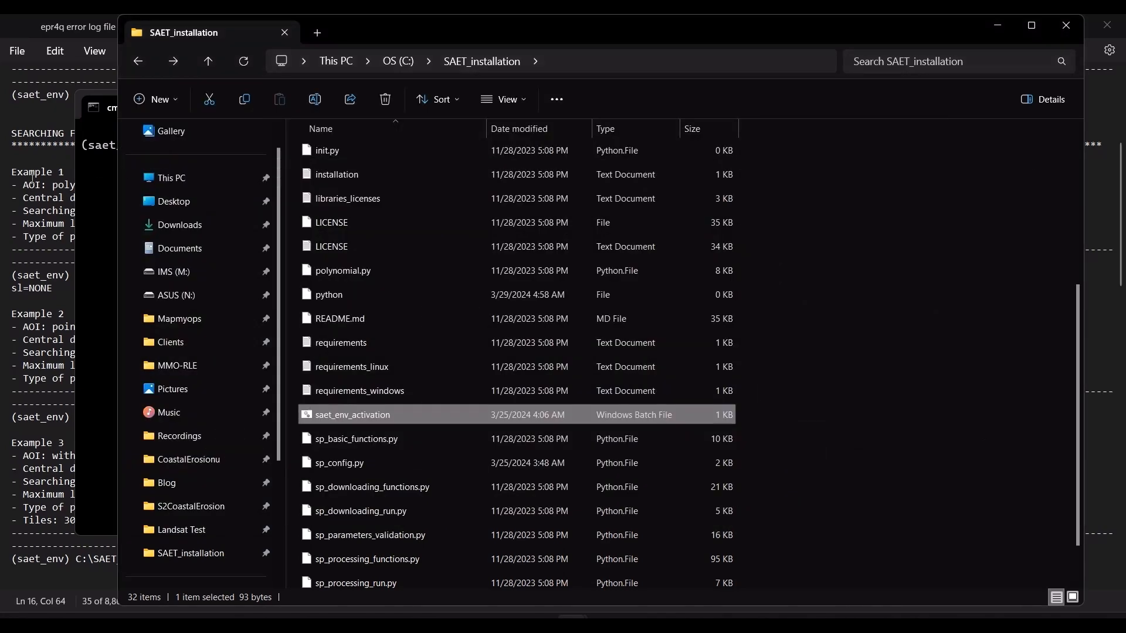
# Return to examples_of_use_sp and read Examples 2 to 7, from image searching through downloading to processing
pyautogui.click(31, 174)
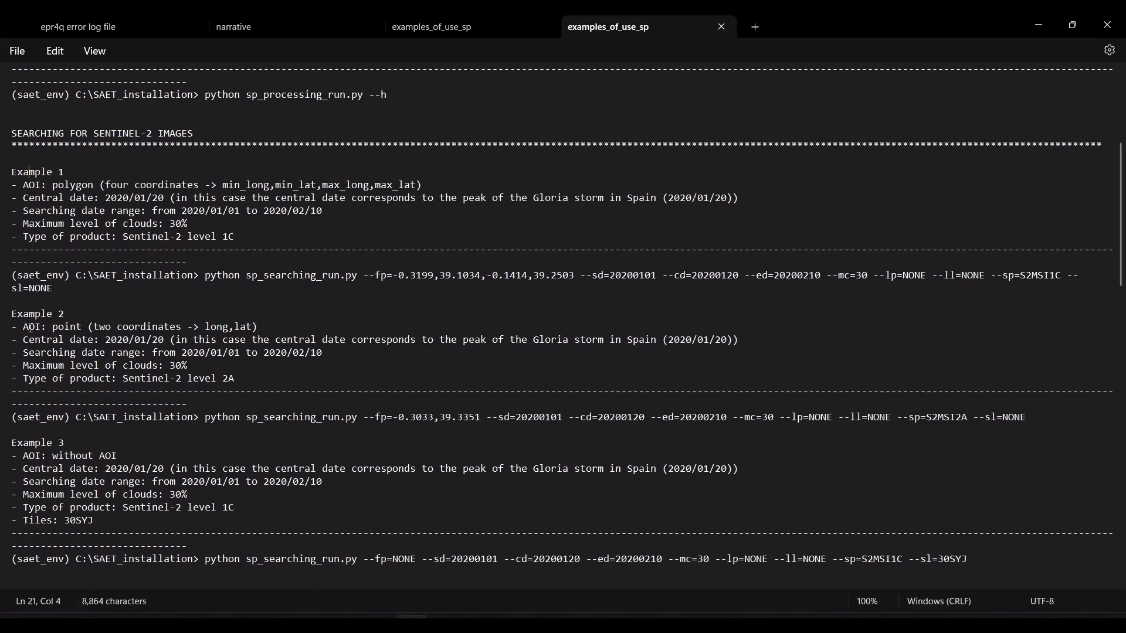
pyautogui.moveTo(32, 327); pyautogui.dragTo(294, 386)
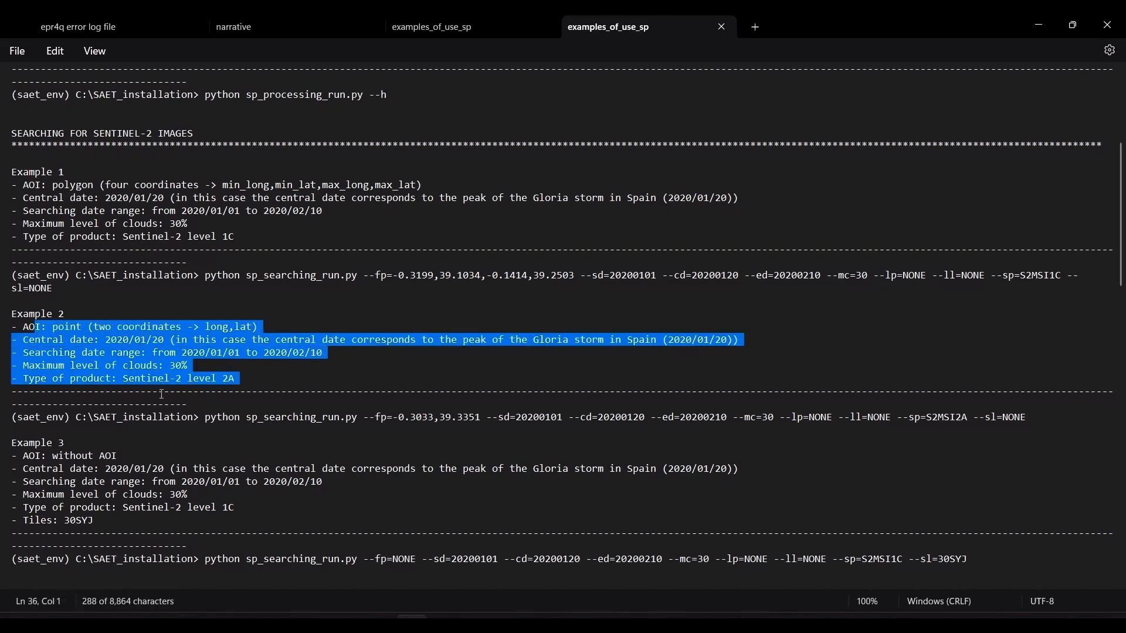
pyautogui.scroll(-7, 129, 400)
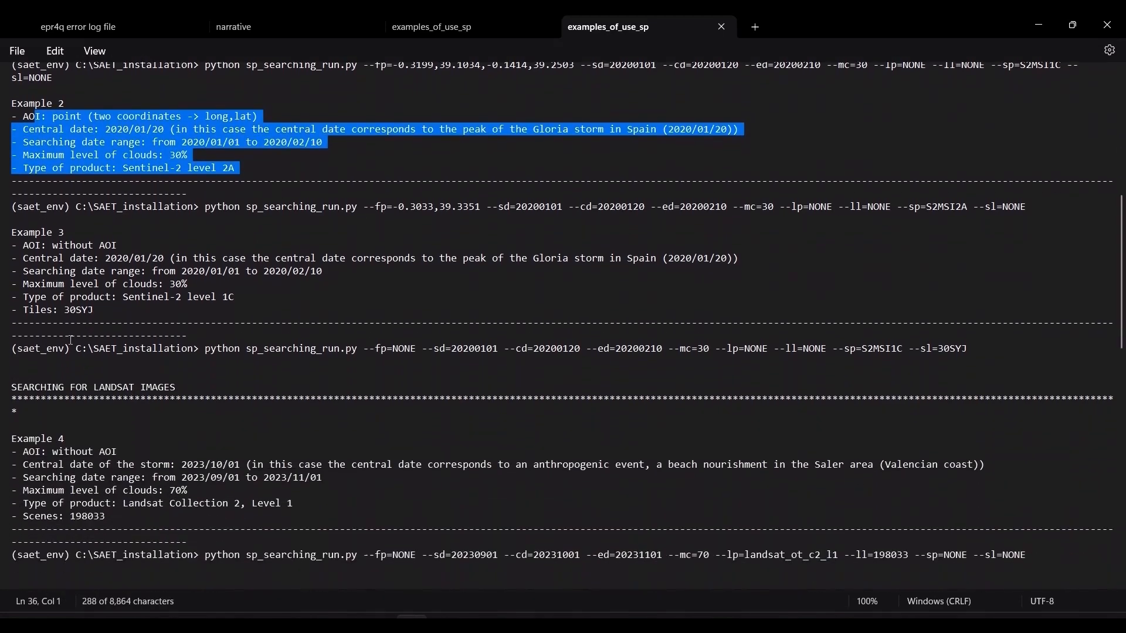
pyautogui.scroll(-3, 76, 404)
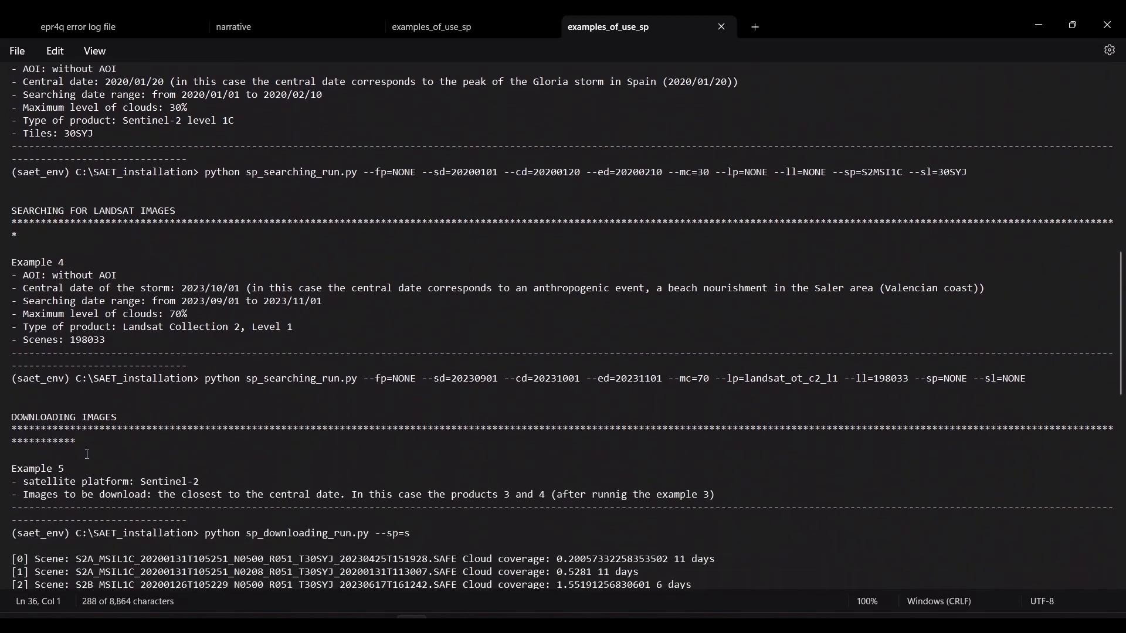
pyautogui.moveTo(98, 482); pyautogui.dragTo(220, 483)
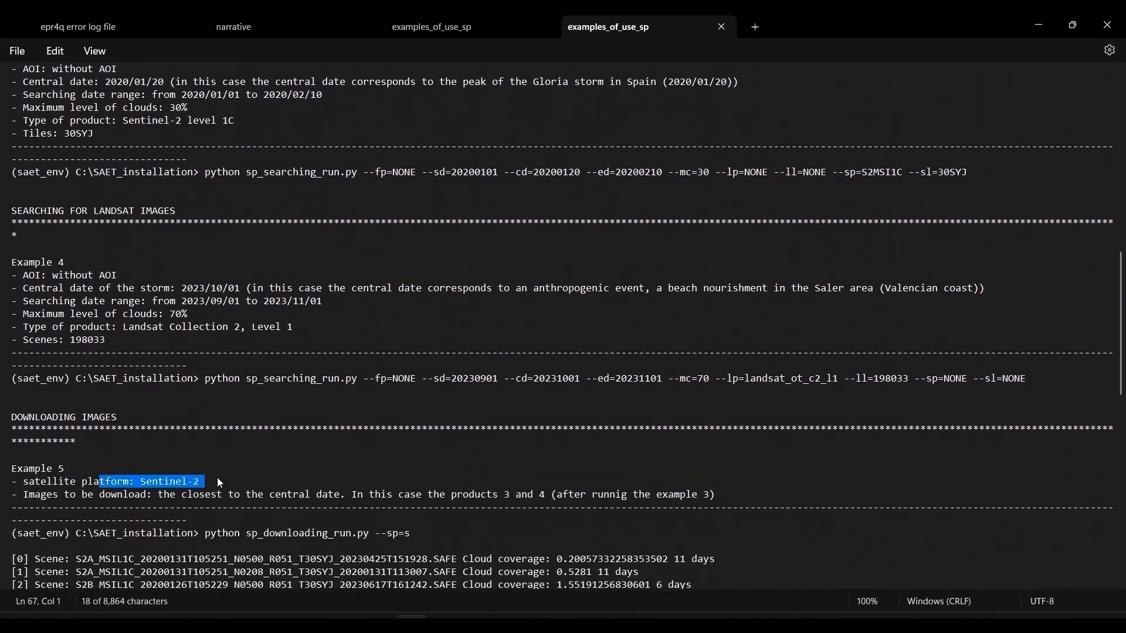
pyautogui.scroll(-15, 159, 409)
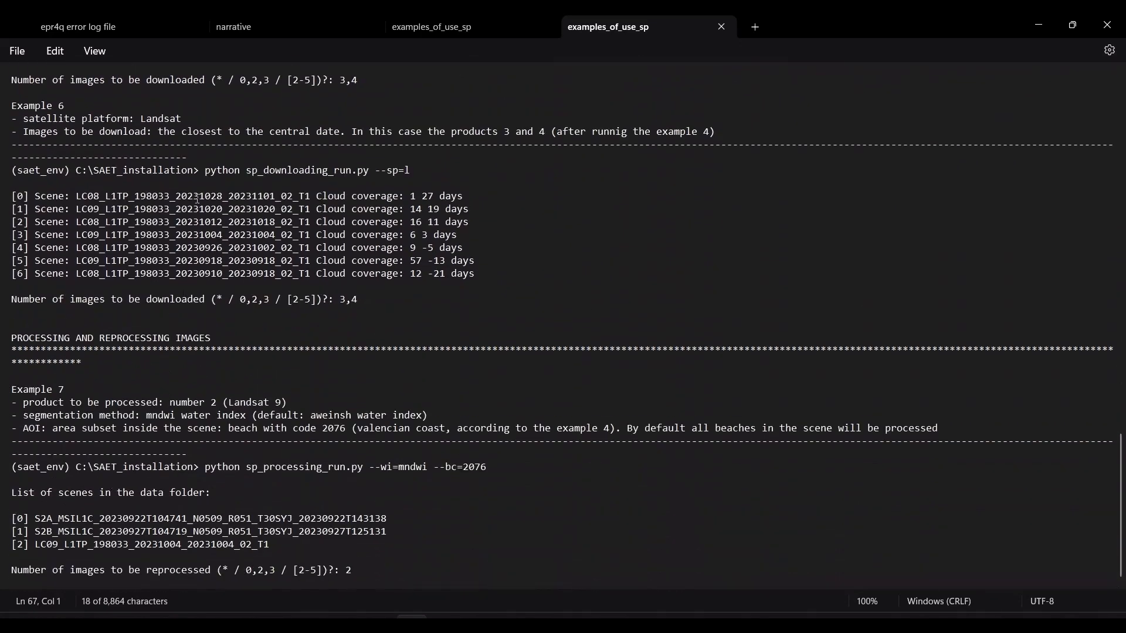
# Switch to the cmd window with the saet_env prompt
pyautogui.hotkey('alt', 'Tab')
pyautogui.hotkey('alt', 'Tab')
pyautogui.hotkey('alt', 'Tab')
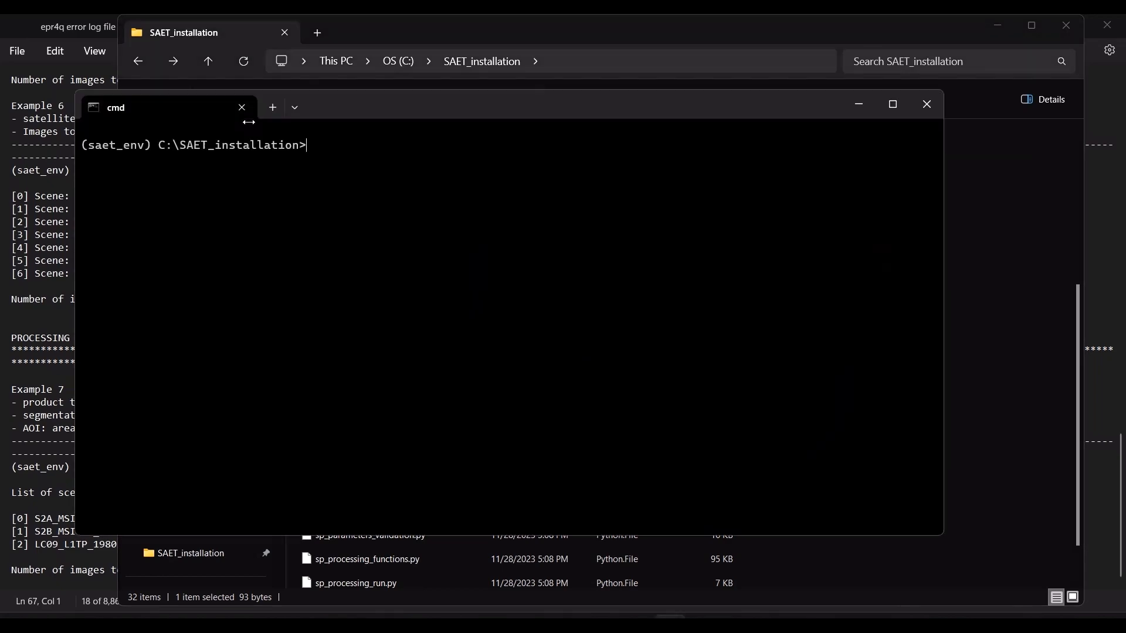
# Switch to Adobe Acrobat and review the title page and document information in Report_D3.2_ECFAS_final.pdf
pyautogui.hotkey('alt', 'Tab')
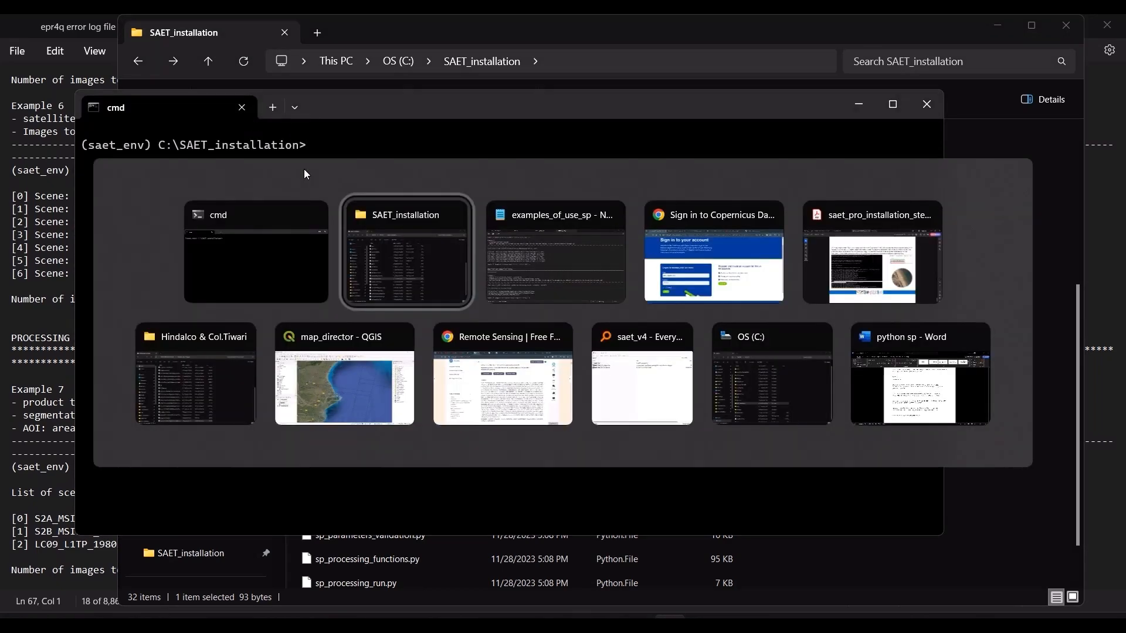
pyautogui.hotkey('alt', 'Tab')
pyautogui.hotkey('alt', 'Tab')
pyautogui.hotkey('alt', 'Tab')
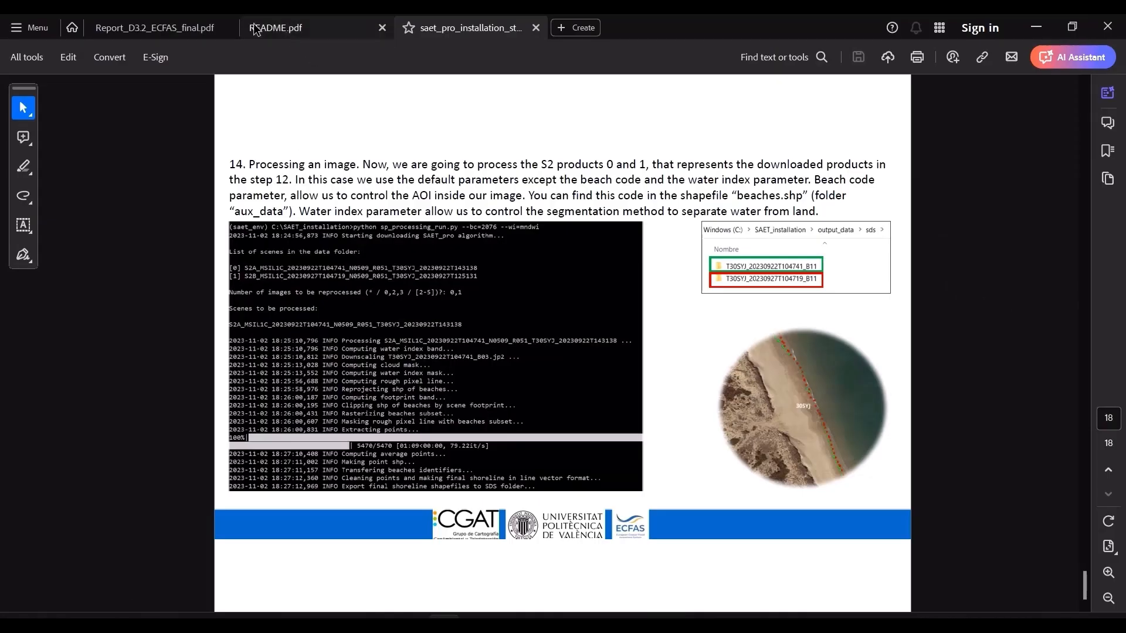
pyautogui.click(117, 27)
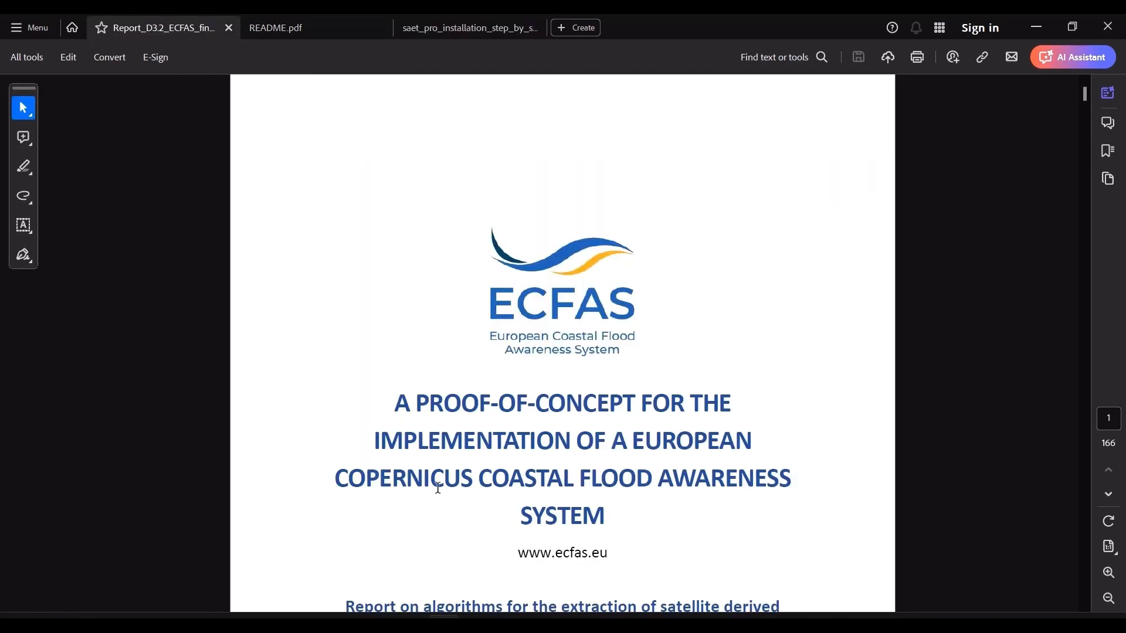
pyautogui.scroll(-3, 497, 496)
pyautogui.scroll(-15, 497, 497)
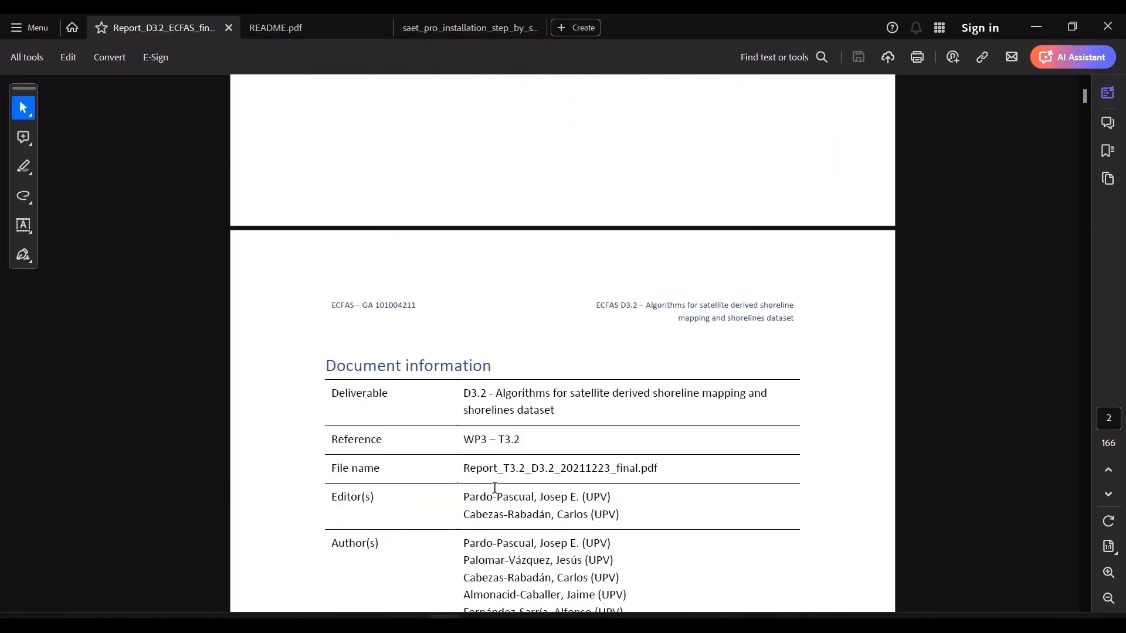
pyautogui.scroll(-1, 493, 486)
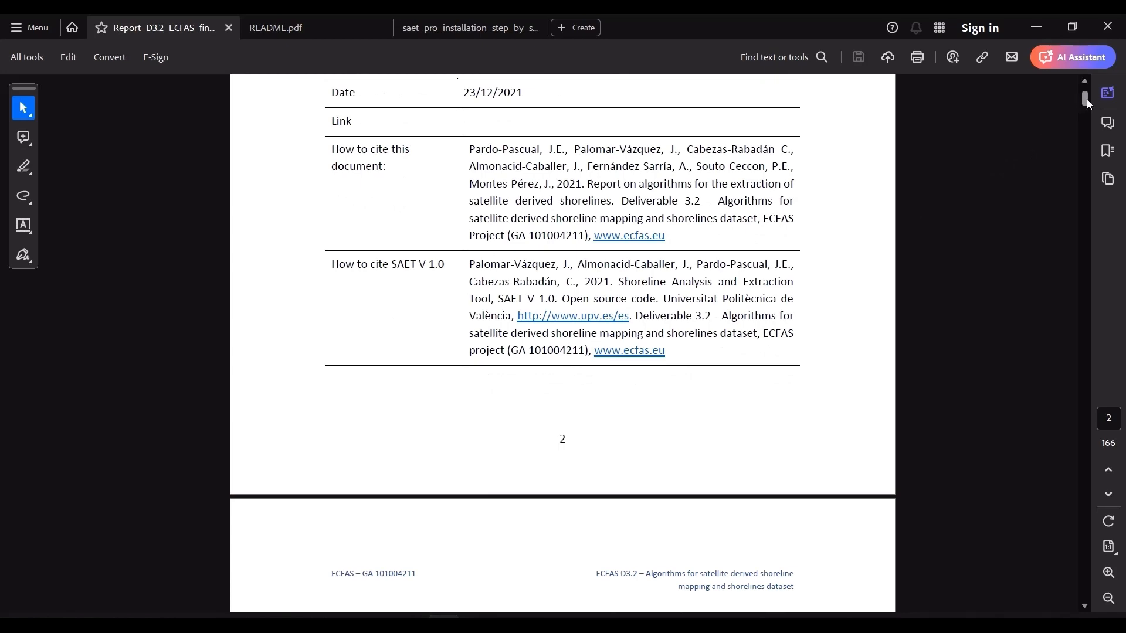
# Read through the table of contents of the ECFAS report, from the Introduction to the annexes and the List of Figures
pyautogui.moveTo(1086, 100); pyautogui.dragTo(1085, 107)
pyautogui.scroll(-1, 536, 366)
pyautogui.scroll(-1, 662, 368)
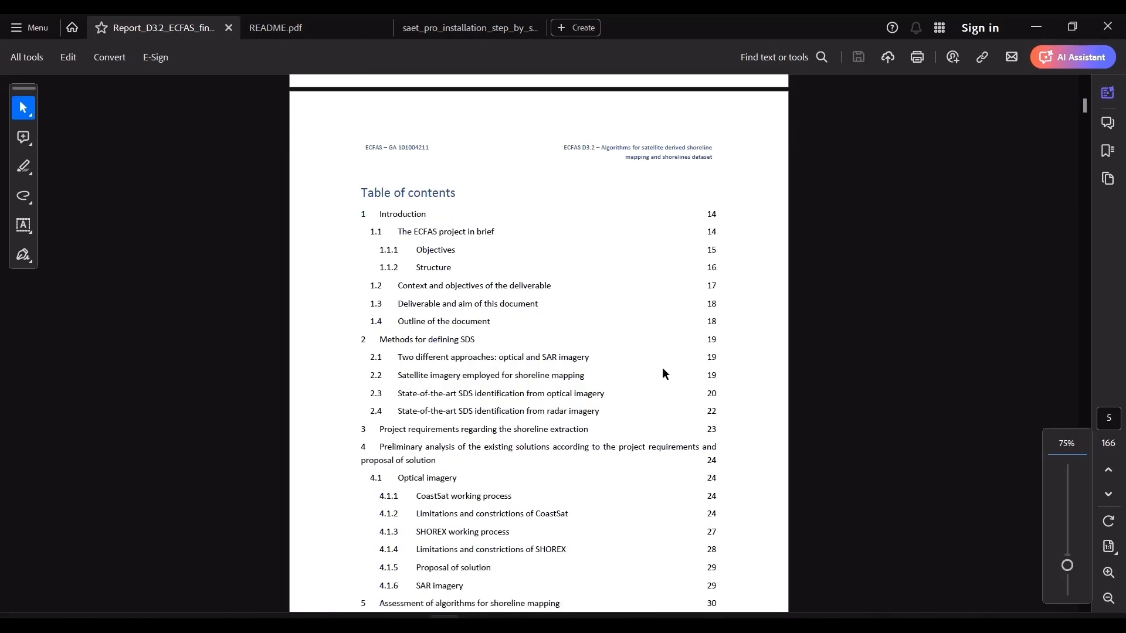
pyautogui.scroll(-1, 659, 369)
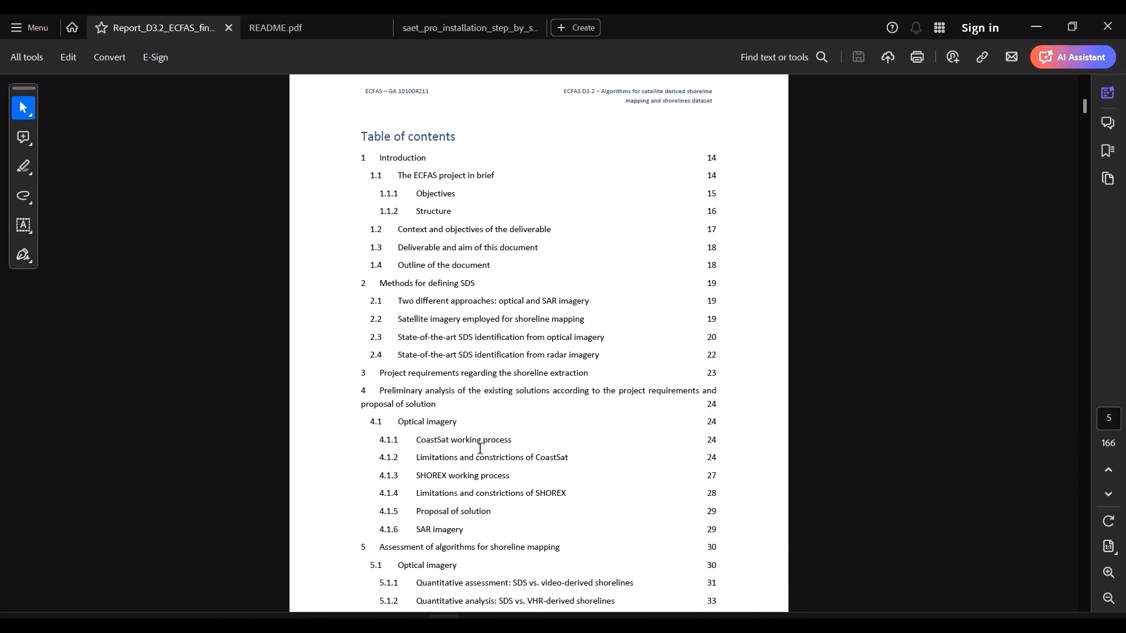
pyautogui.scroll(-3, 479, 448)
pyautogui.scroll(-1, 449, 392)
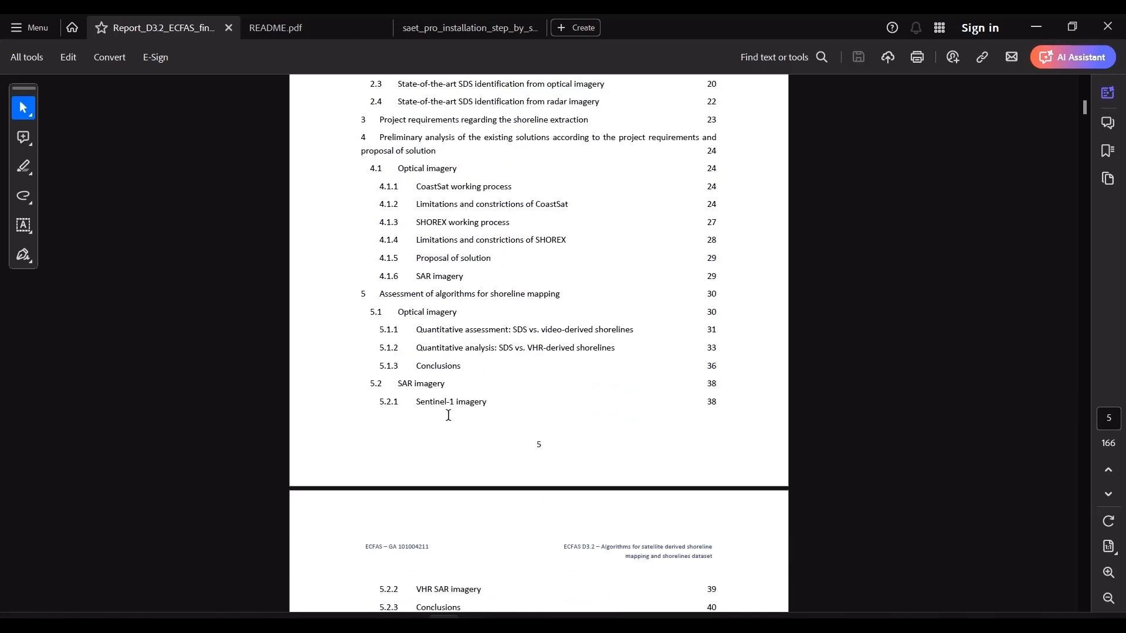
pyautogui.scroll(-1, 441, 427)
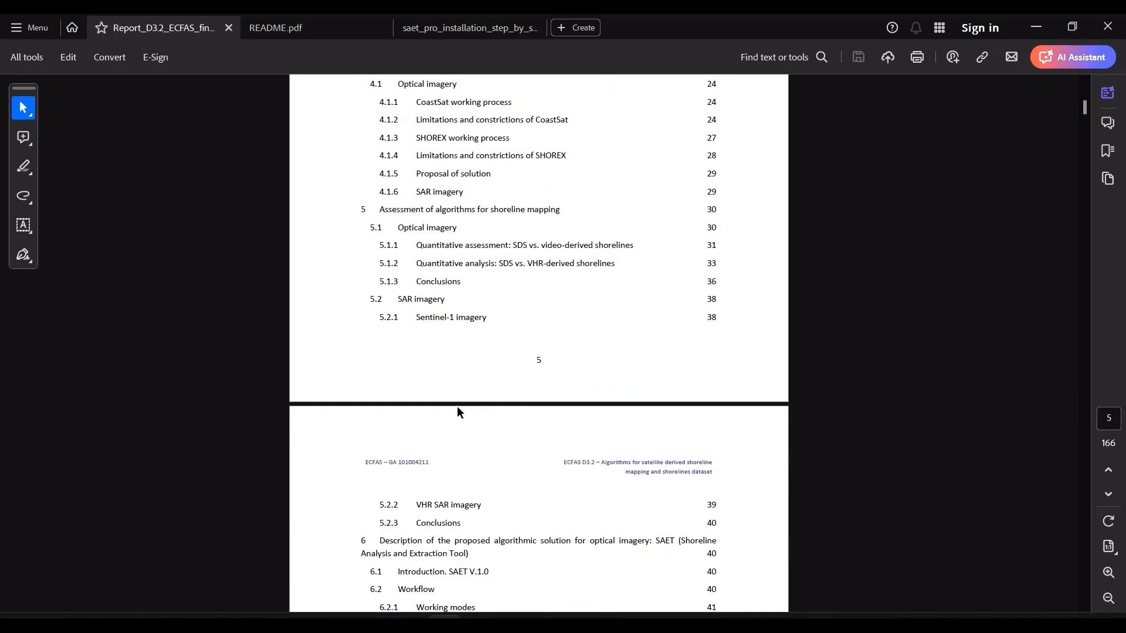
pyautogui.scroll(-1, 457, 411)
pyautogui.scroll(-1, 458, 414)
pyautogui.scroll(-1, 459, 421)
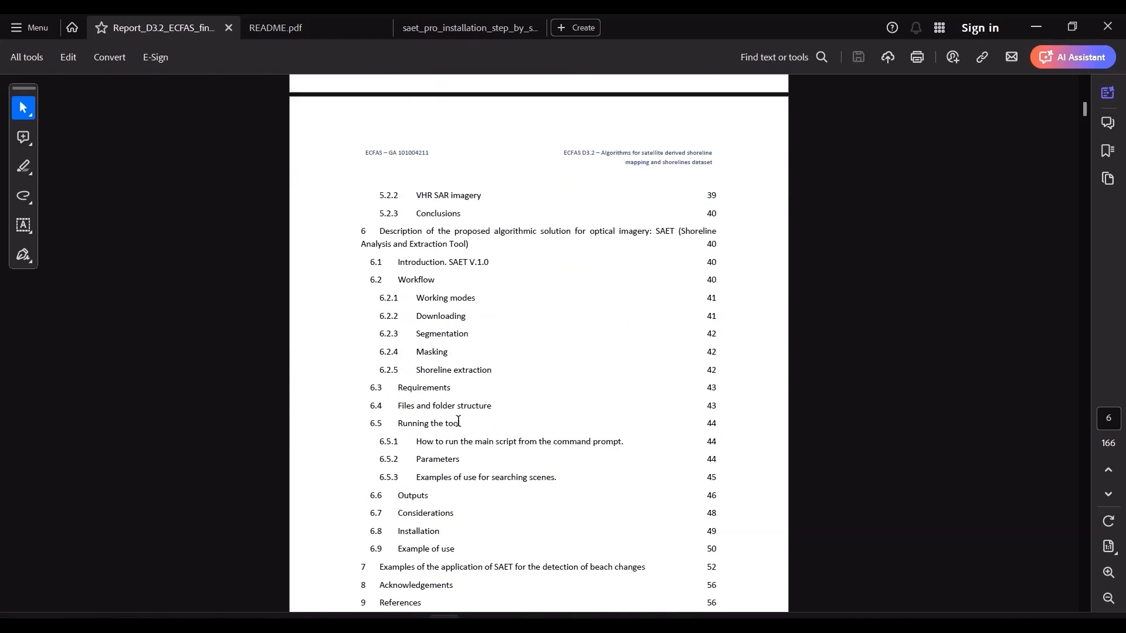
pyautogui.scroll(-2, 459, 421)
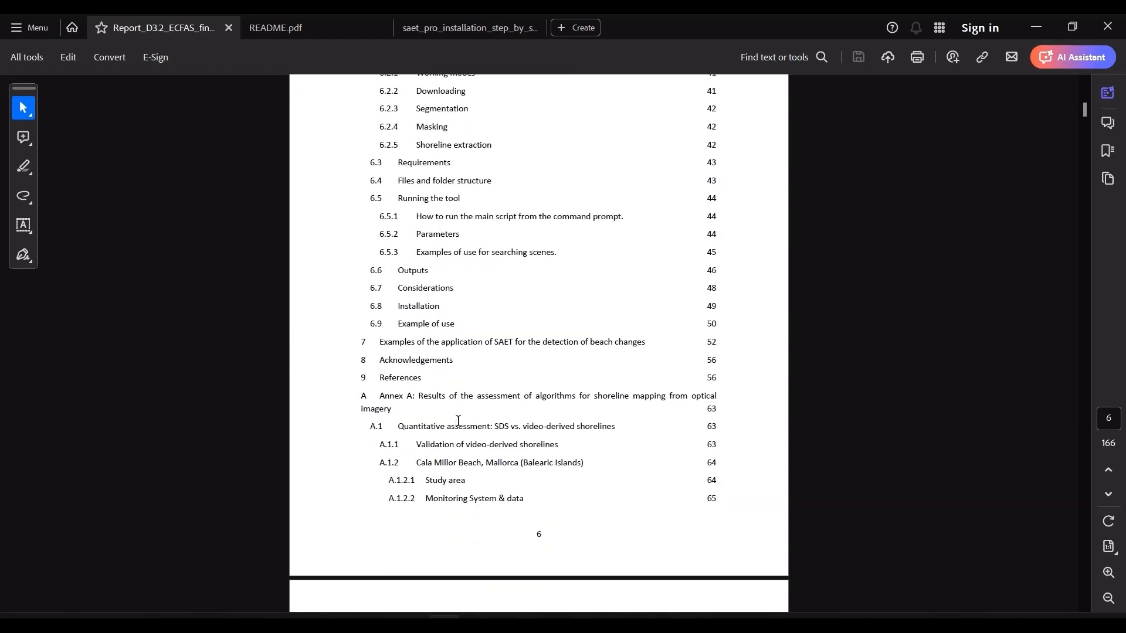
pyautogui.scroll(-1, 459, 421)
pyautogui.scroll(-5, 459, 420)
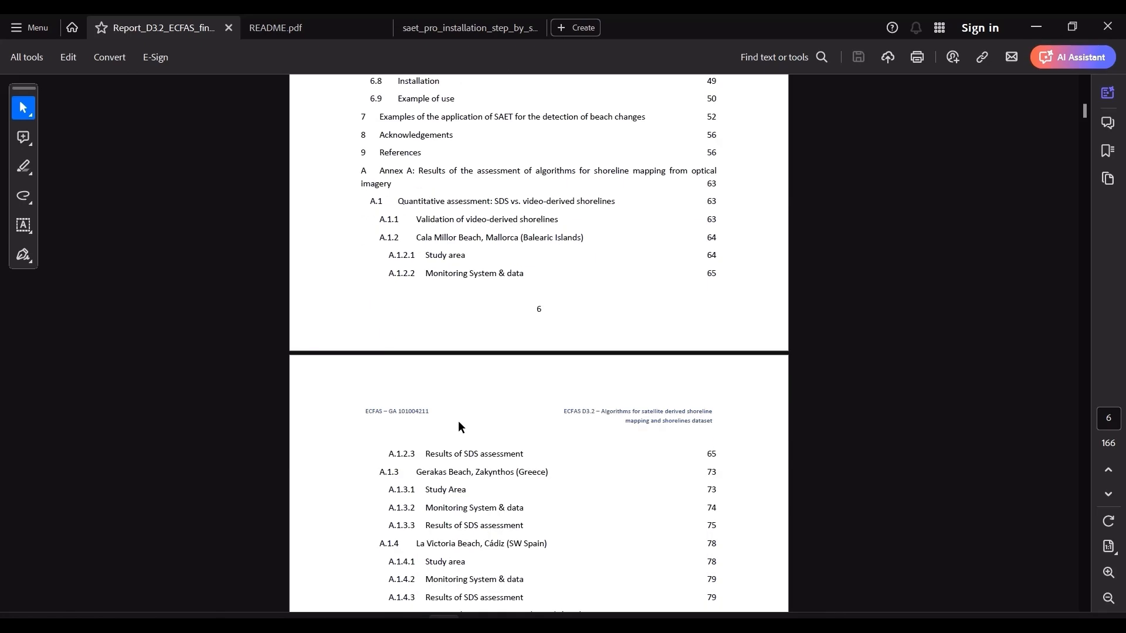
pyautogui.scroll(-9, 459, 421)
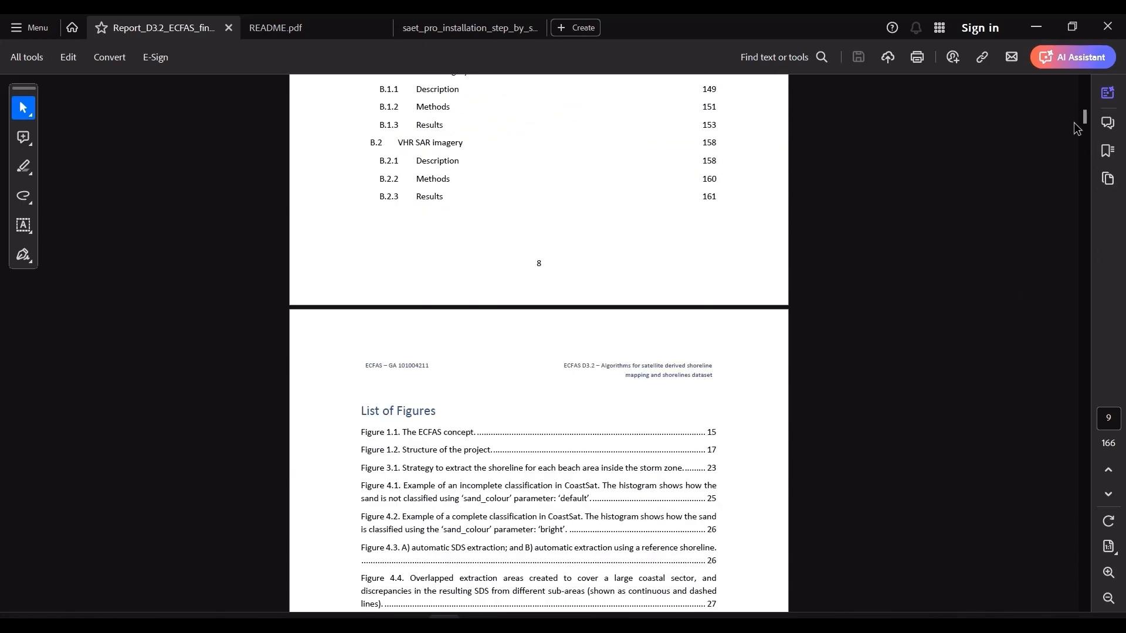
# Review sections 6.5 Running the tool and 6.6 Outputs, covering the SAET parameters, scene search examples and output folder structure
pyautogui.moveTo(1084, 116); pyautogui.dragTo(1092, 228)
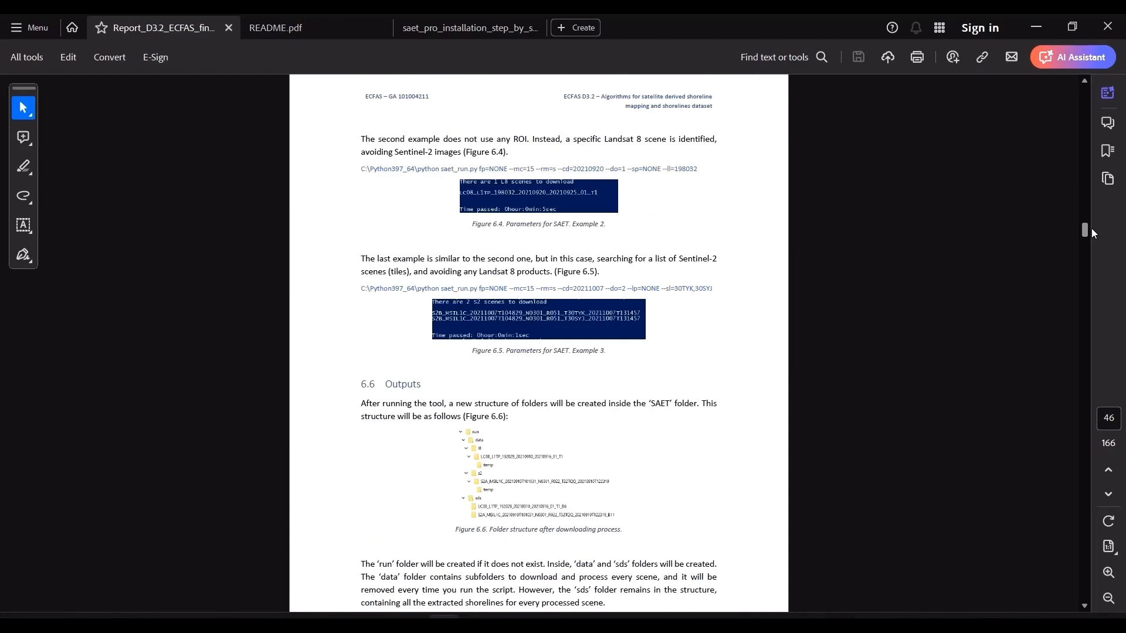
pyautogui.scroll(5, 898, 328)
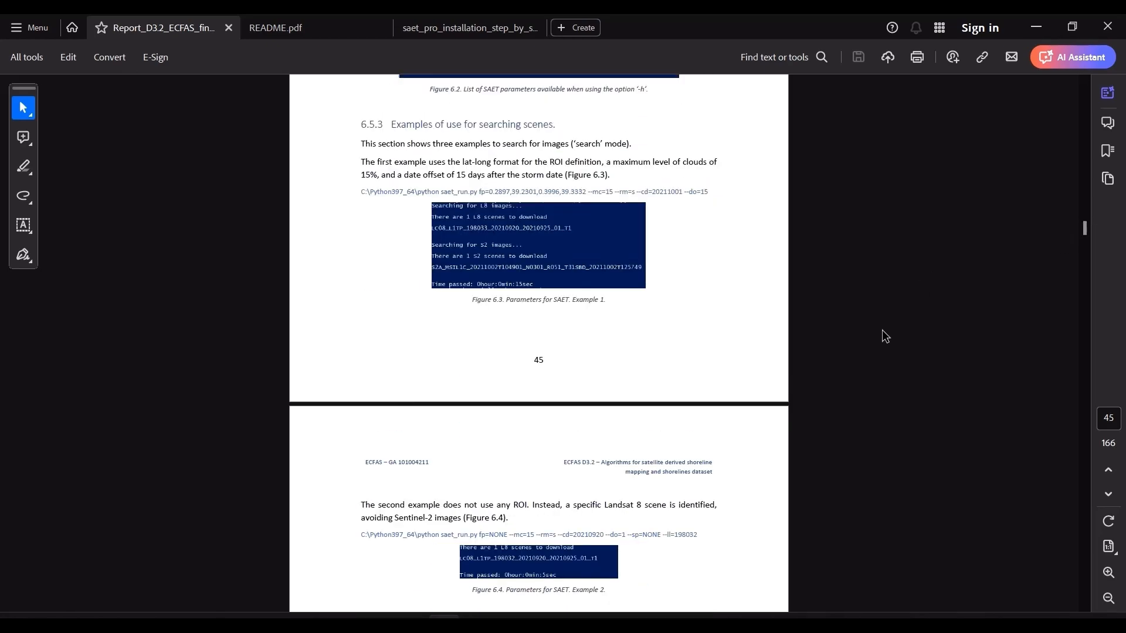
pyautogui.scroll(10, 883, 332)
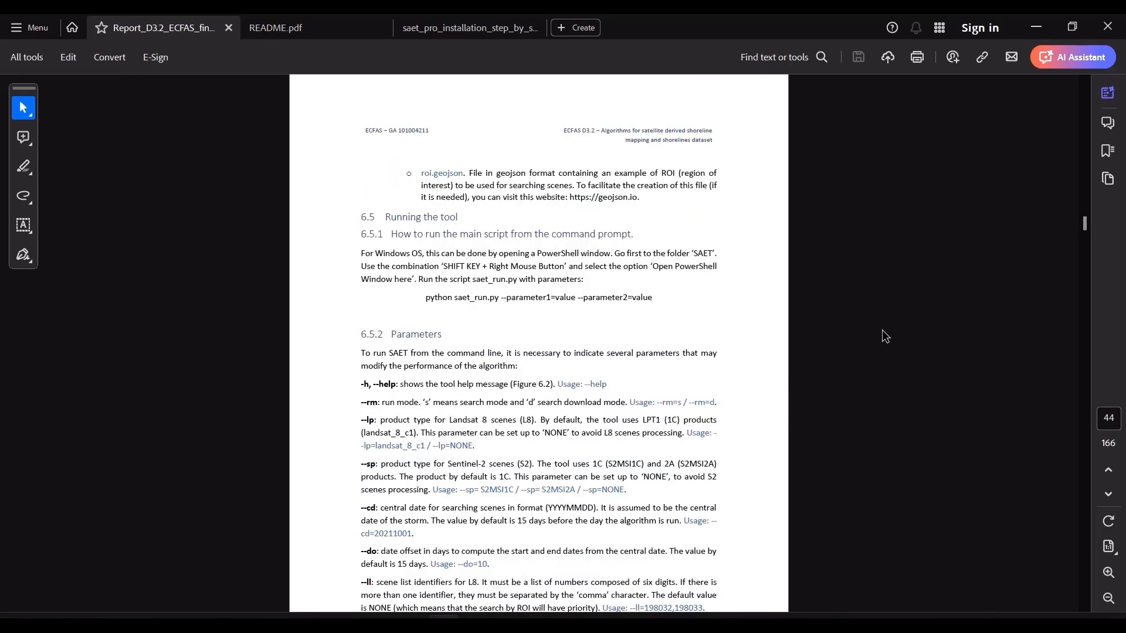
pyautogui.scroll(-3, 613, 402)
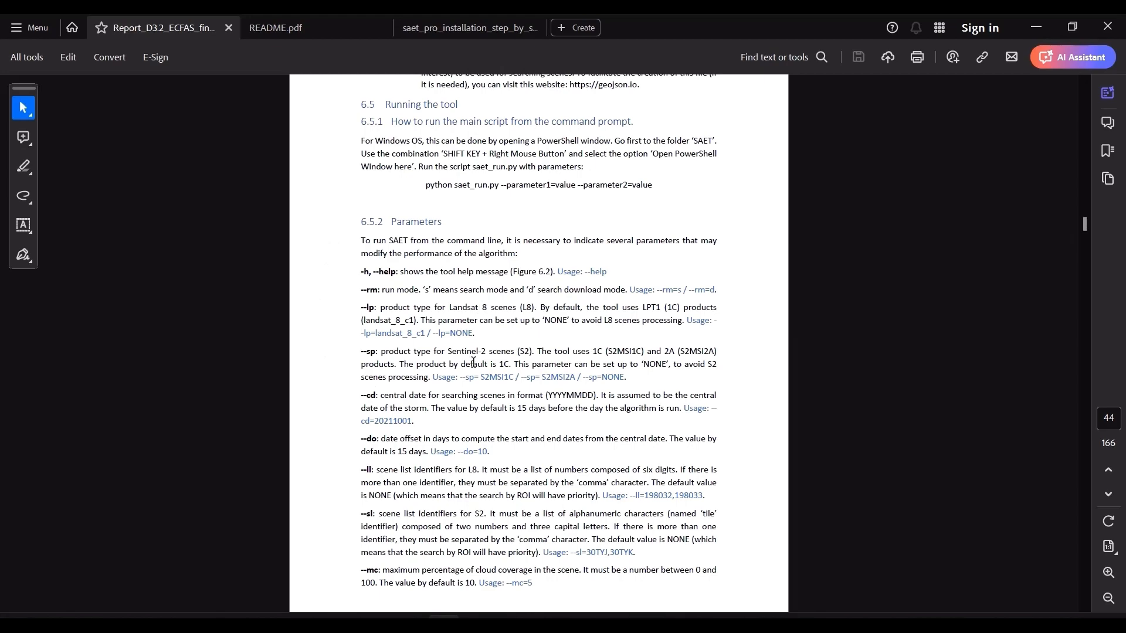
pyautogui.scroll(-3, 463, 525)
pyautogui.scroll(-15, 496, 509)
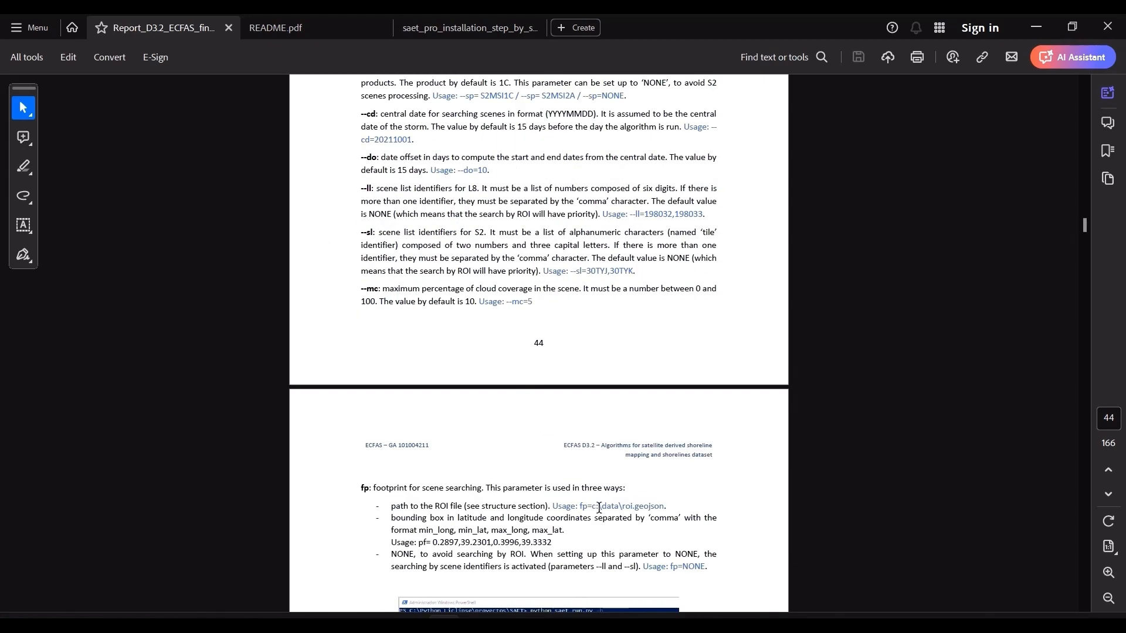
pyautogui.scroll(-15, 599, 507)
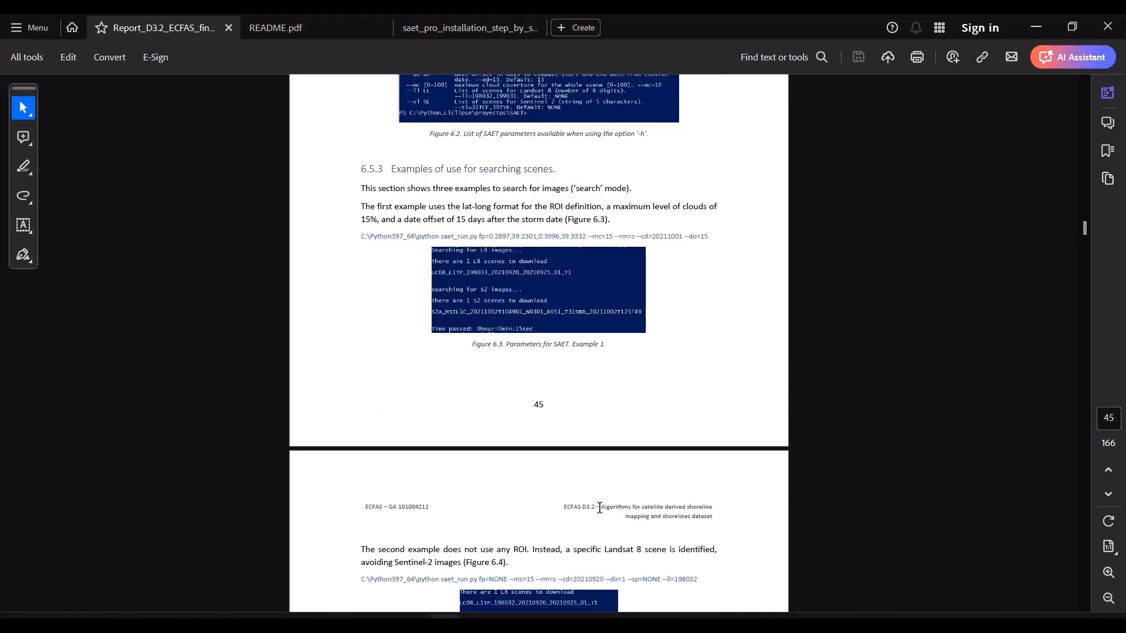
pyautogui.scroll(-3, 528, 541)
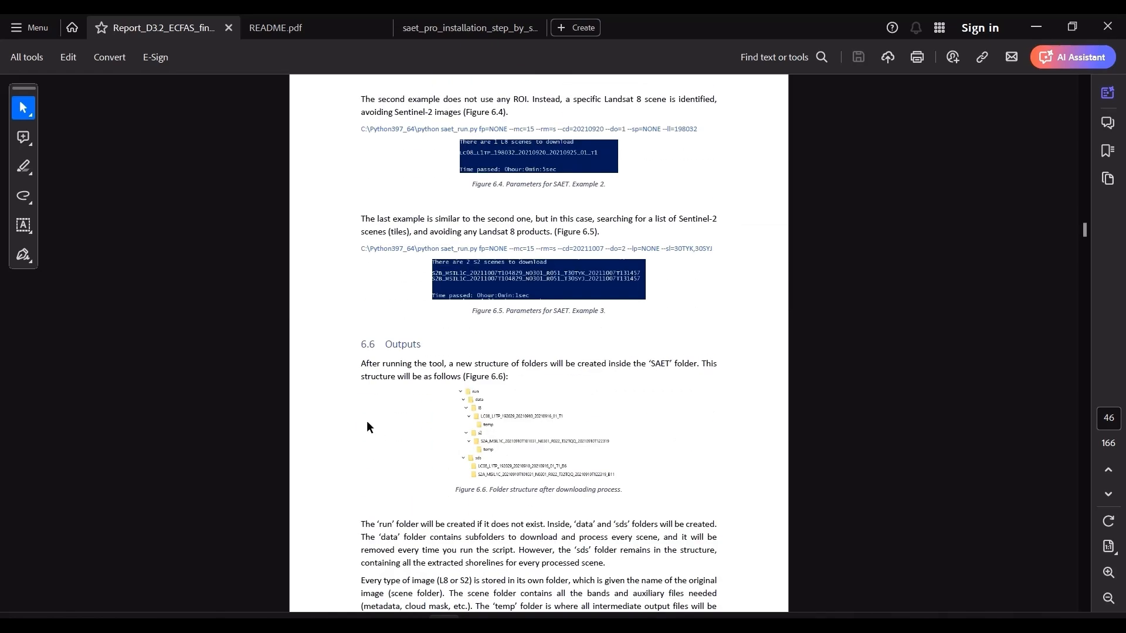
pyautogui.scroll(-5, 456, 515)
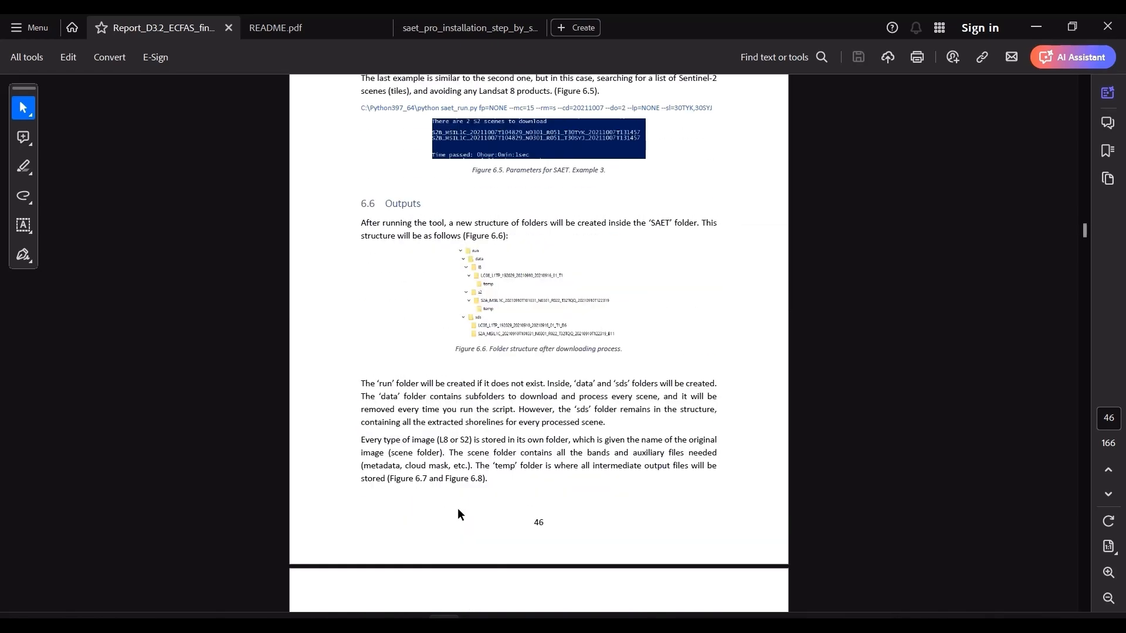
# Switch to the SAET_installation folder in File Explorer and open the landsat folder under output_data\data
pyautogui.hotkey('alt', 'Tab')
pyautogui.hotkey('alt', 'Tab')
pyautogui.scroll(2, 373, 366)
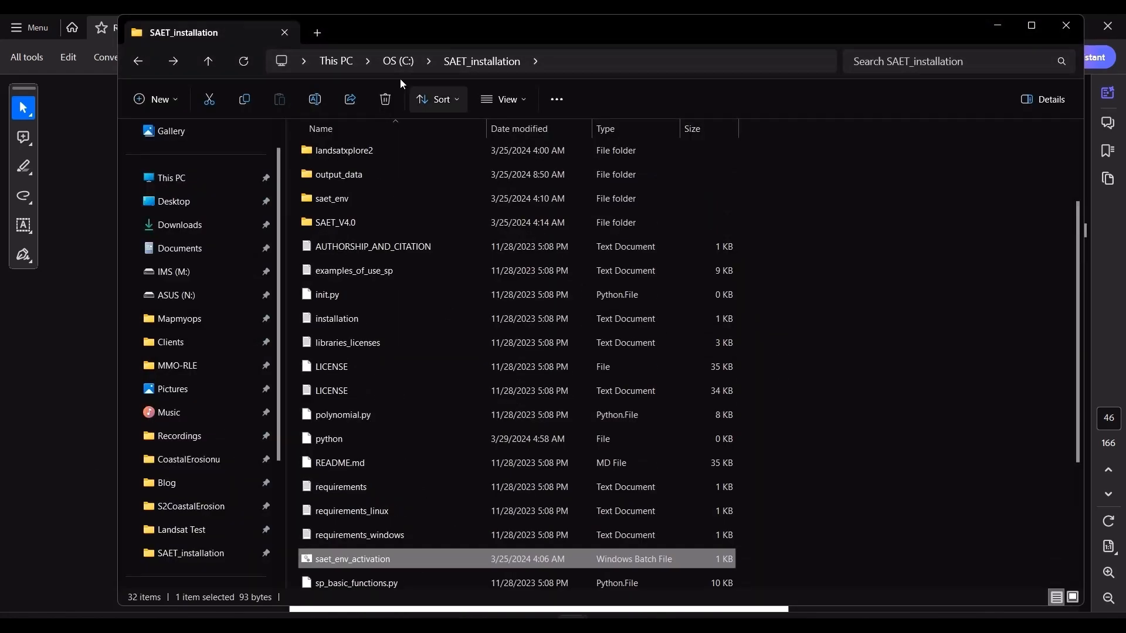
pyautogui.scroll(2, 504, 217)
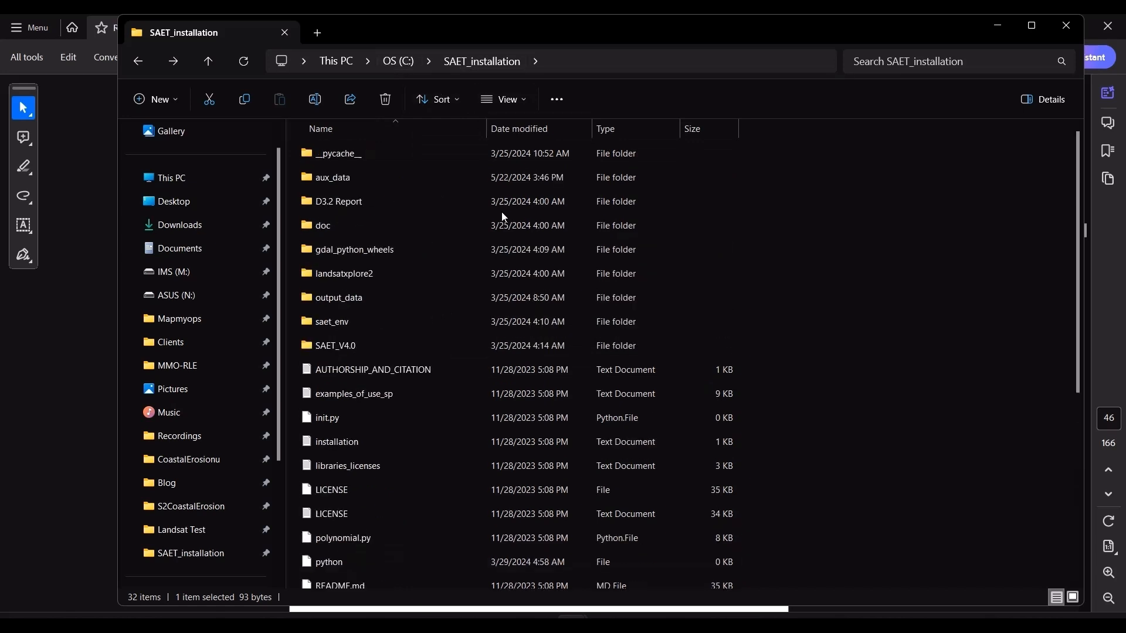
pyautogui.doubleClick(371, 299)
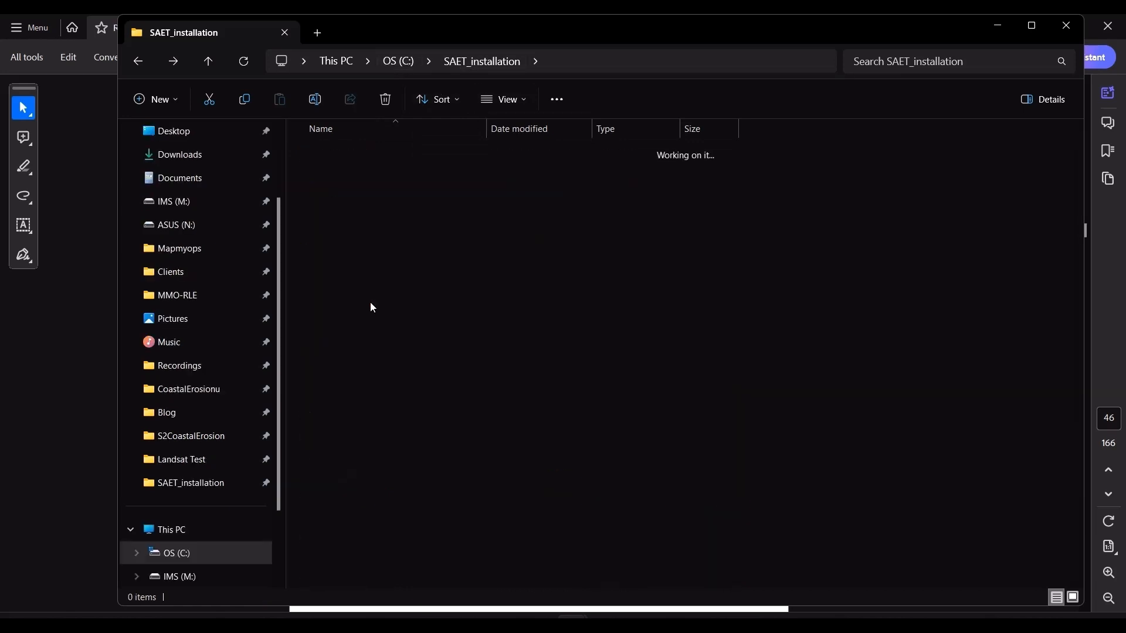
pyautogui.doubleClick(344, 153)
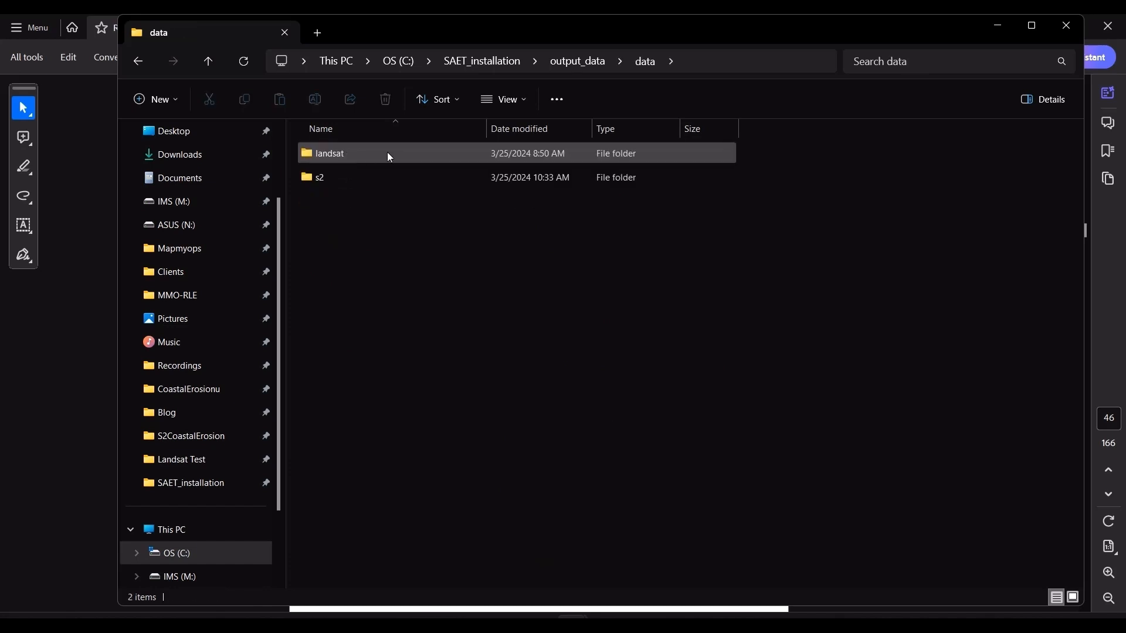
pyautogui.click(145, 64)
pyautogui.doubleClick(339, 156)
pyautogui.click(327, 153)
pyautogui.doubleClick(327, 153)
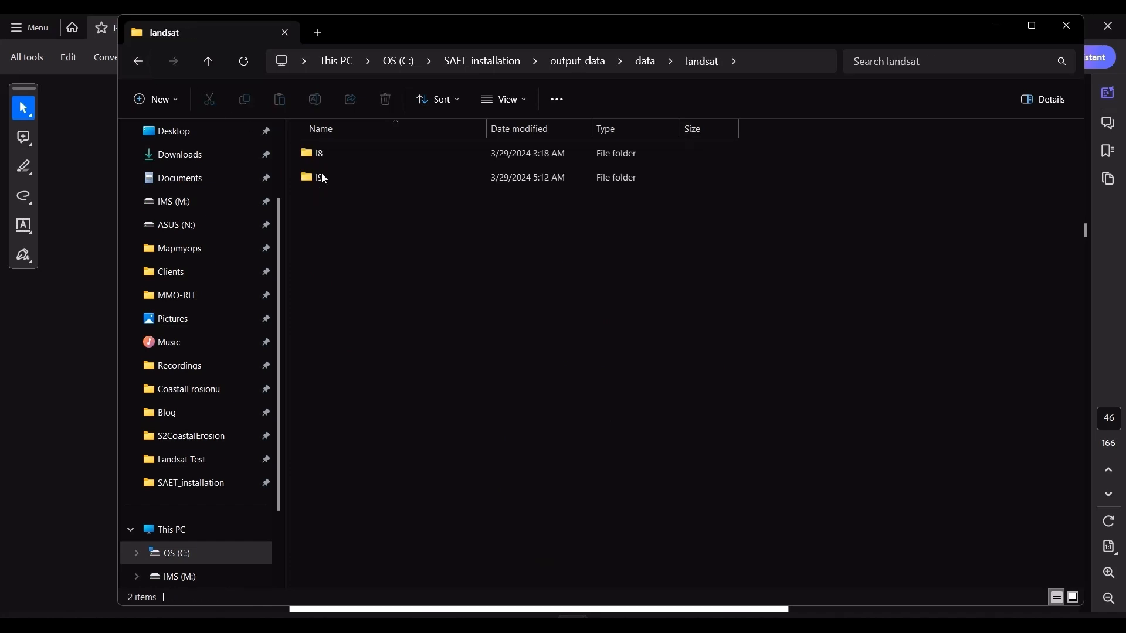
# Open the l9 folder, widen the Name column to show the full scene folder name, and return to the data folder
pyautogui.click(347, 174)
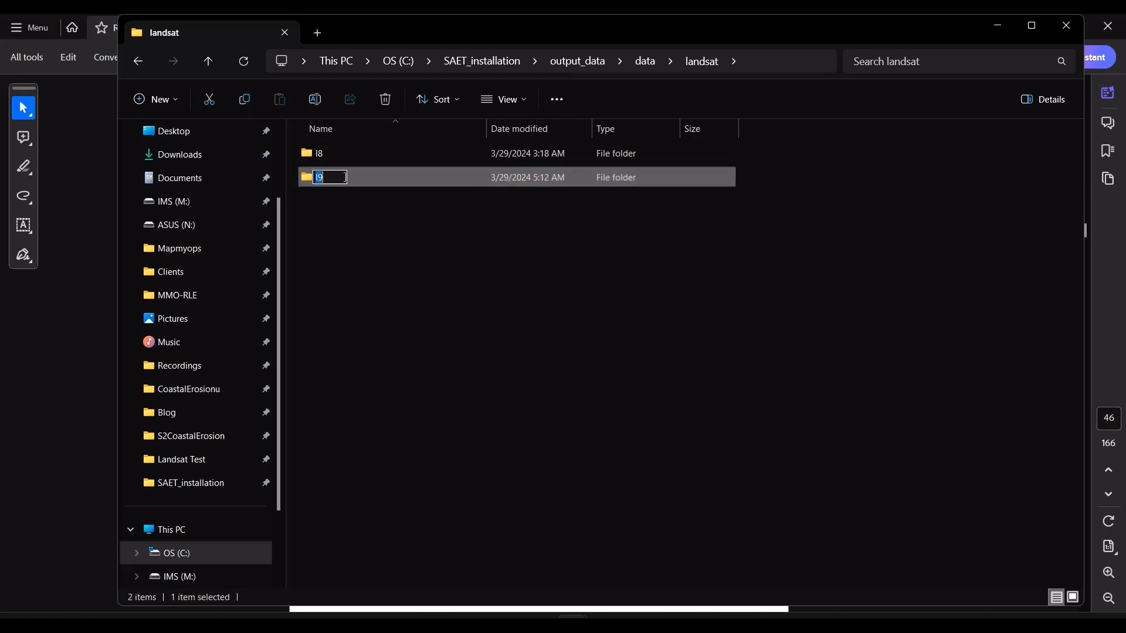
pyautogui.doubleClick(383, 180)
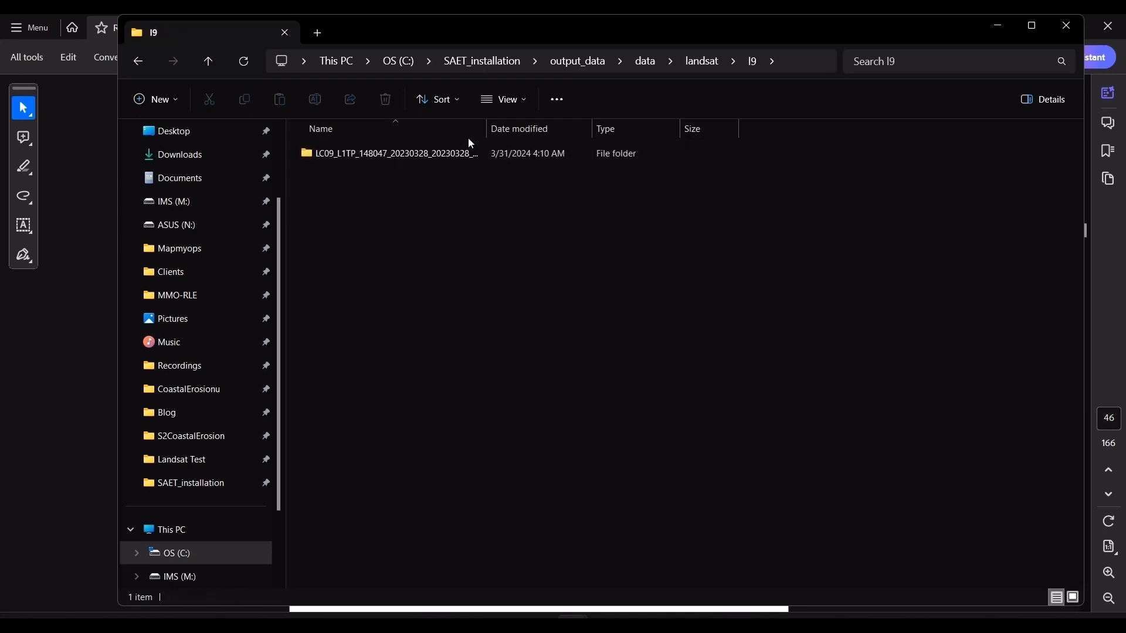
pyautogui.moveTo(486, 130); pyautogui.dragTo(595, 135)
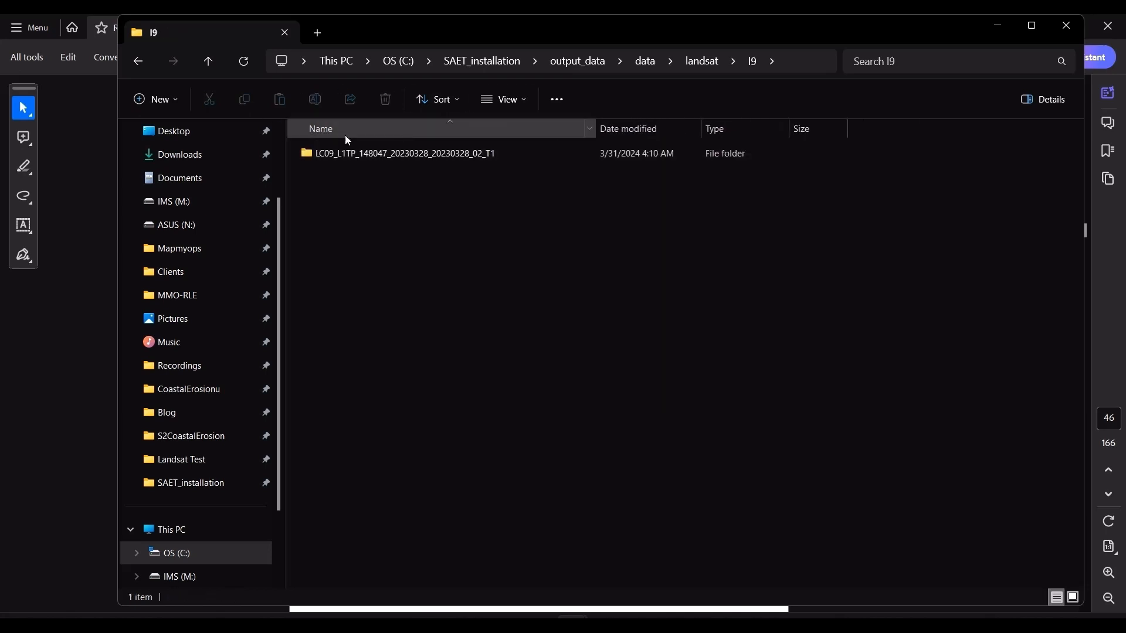
pyautogui.click(138, 62)
pyautogui.click(139, 61)
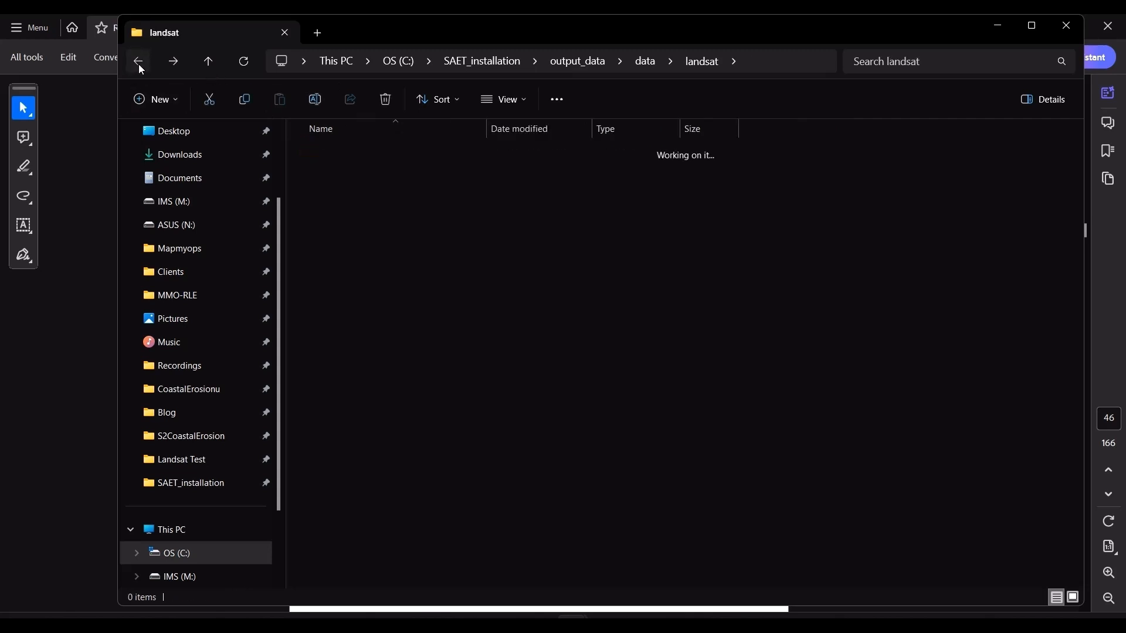
# Switch to Chrome and show the YouTube video ECFAS E-Module: SAET Shoreline Analysis and Extraction Tool
pyautogui.hotkey('alt', 'Tab')
pyautogui.hotkey('alt', 'Tab')
pyautogui.hotkey('alt', 'Tab')
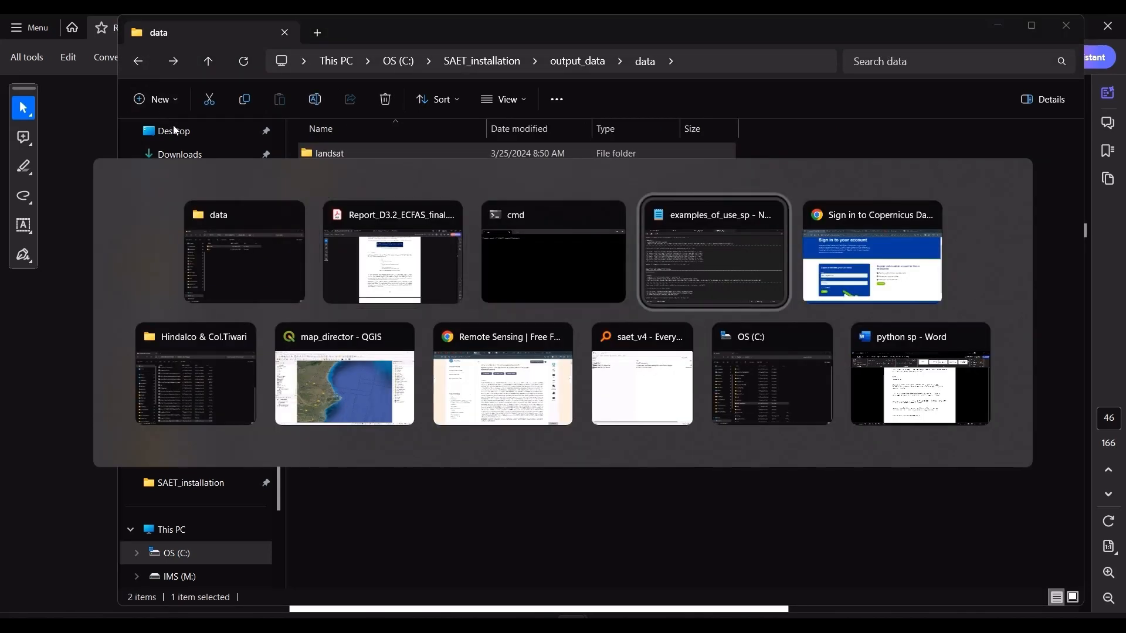
pyautogui.hotkey('alt', 'Tab')
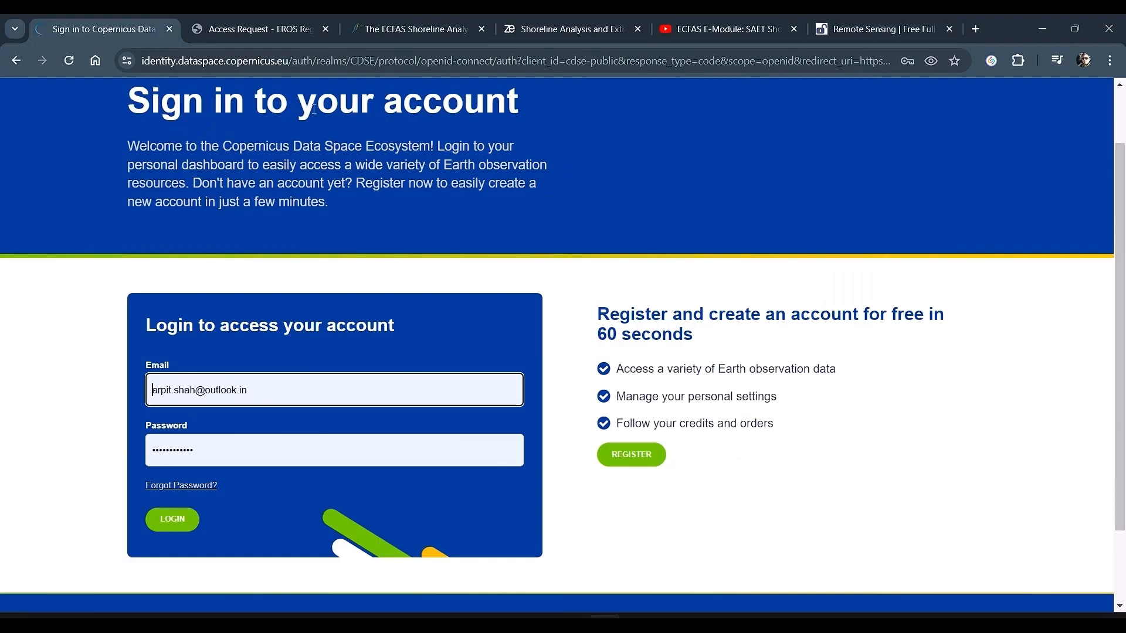
pyautogui.click(747, 35)
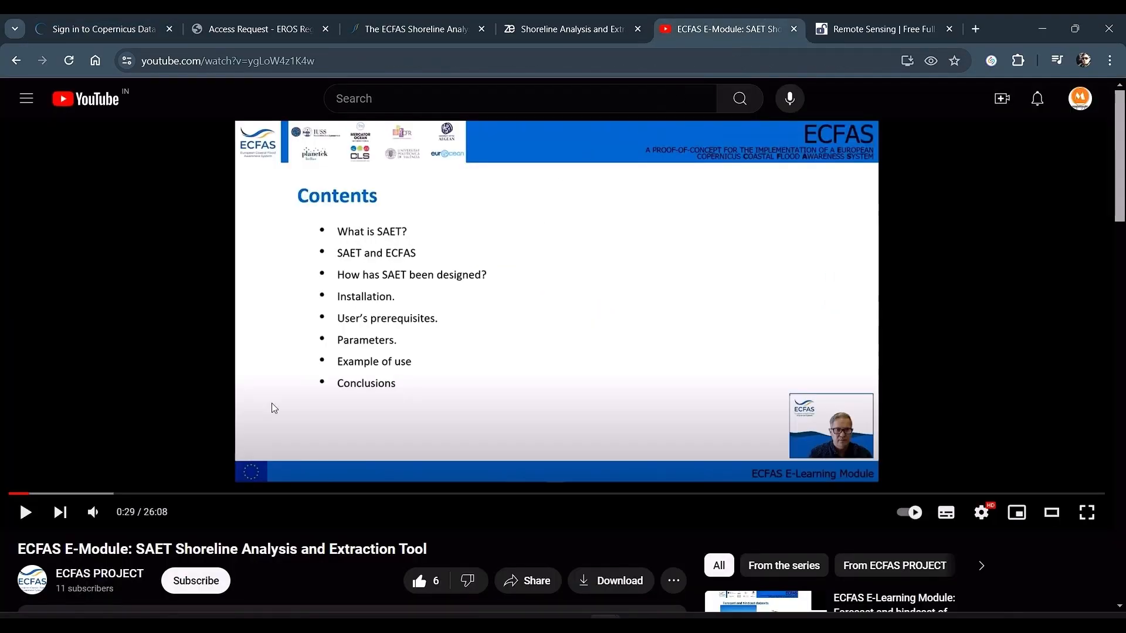
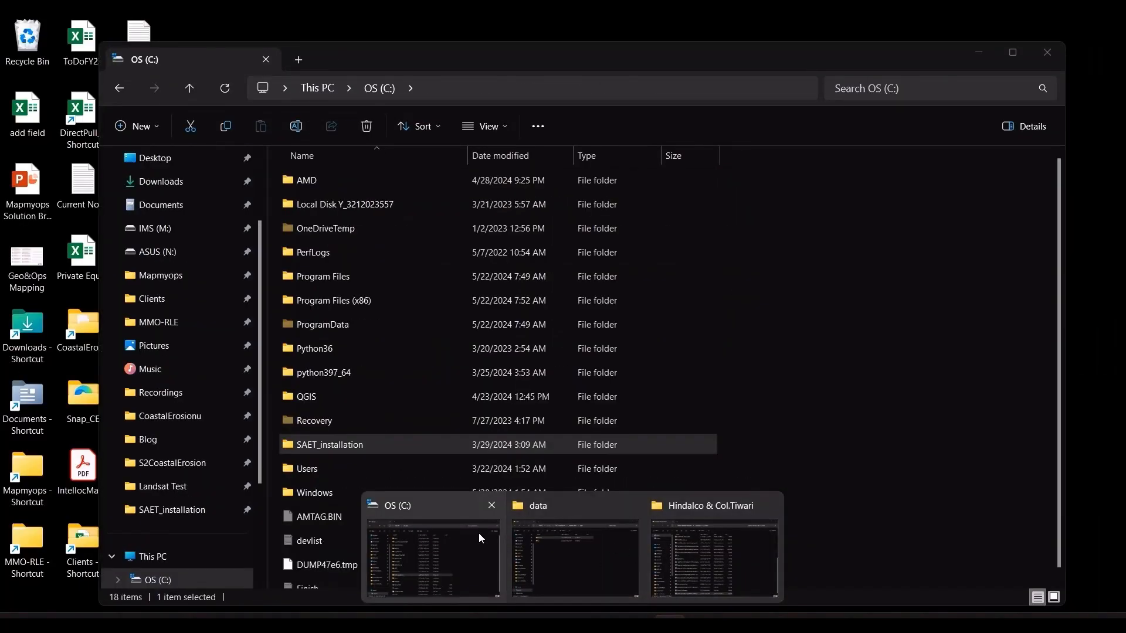
# Return to the data folder window, go up to SAET_installation, and open aux_data to review its beaches, grid and ROI files
pyautogui.click(546, 527)
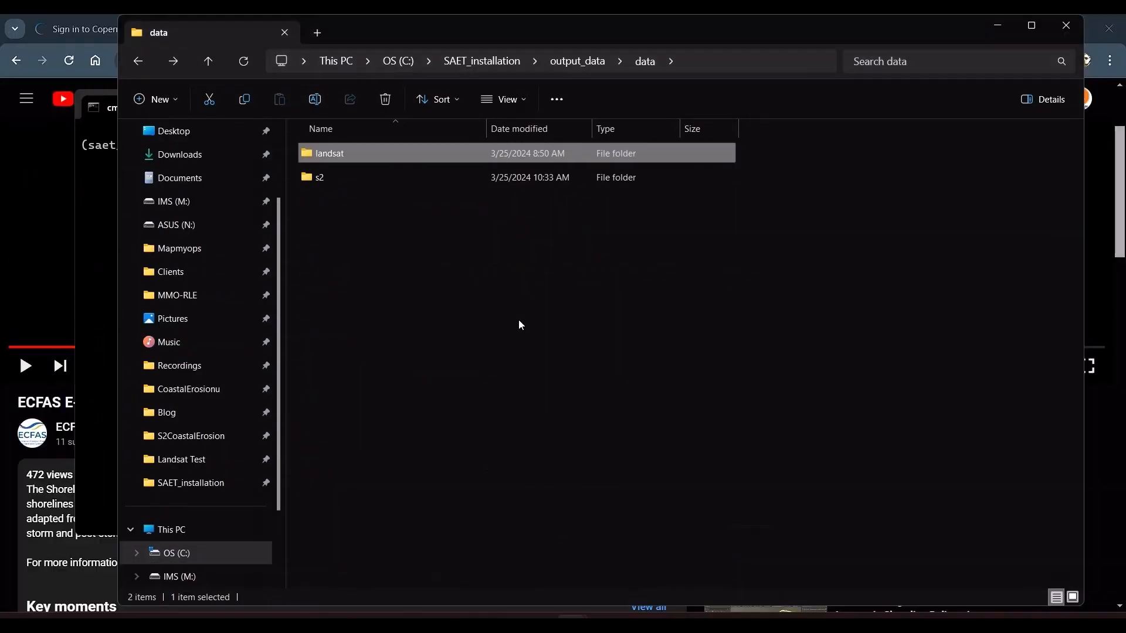
pyautogui.click(578, 61)
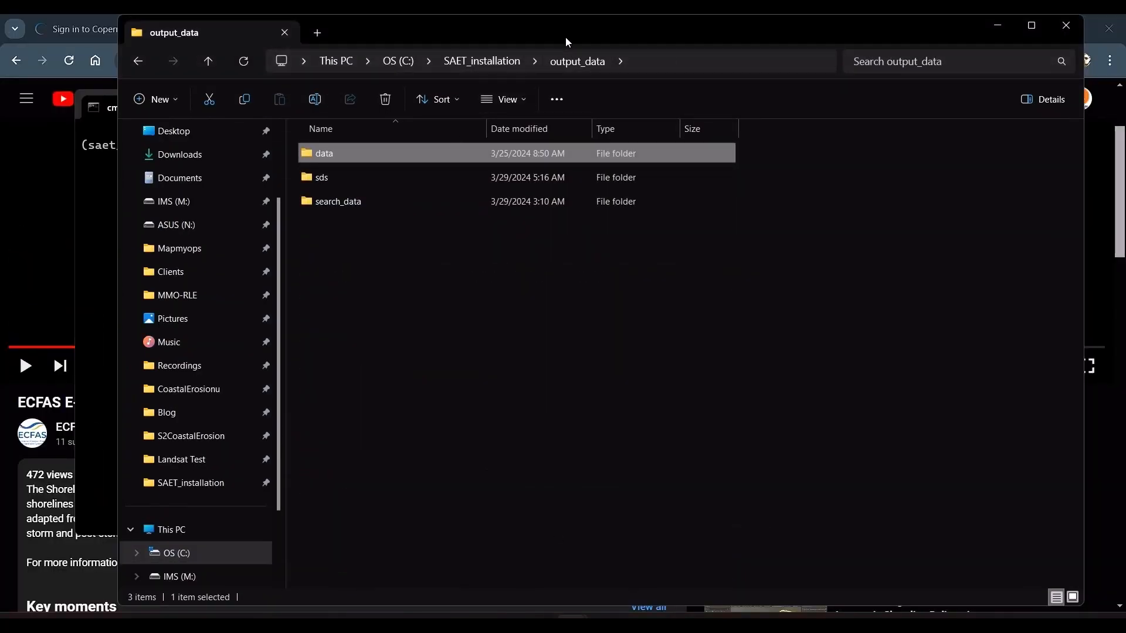
pyautogui.click(497, 61)
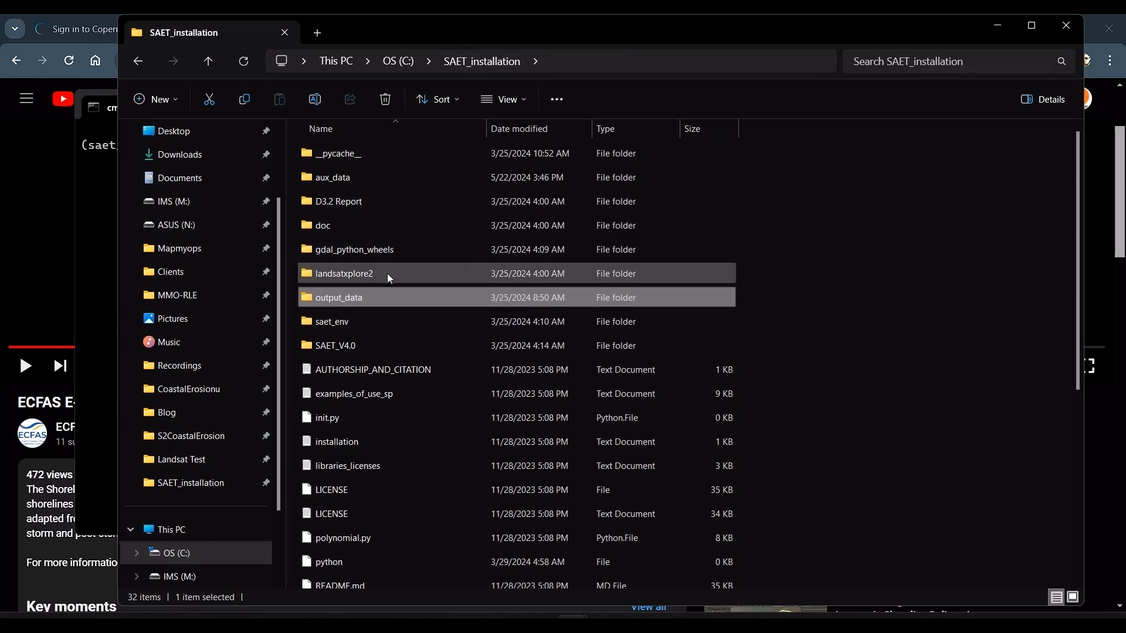
pyautogui.doubleClick(383, 169)
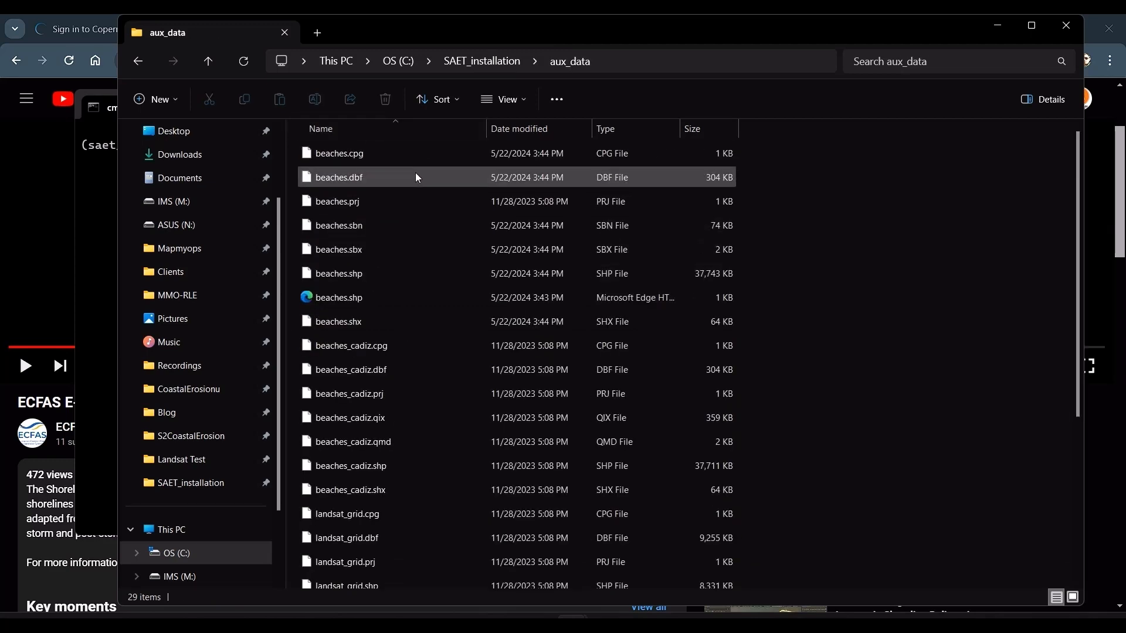
pyautogui.scroll(-3, 396, 340)
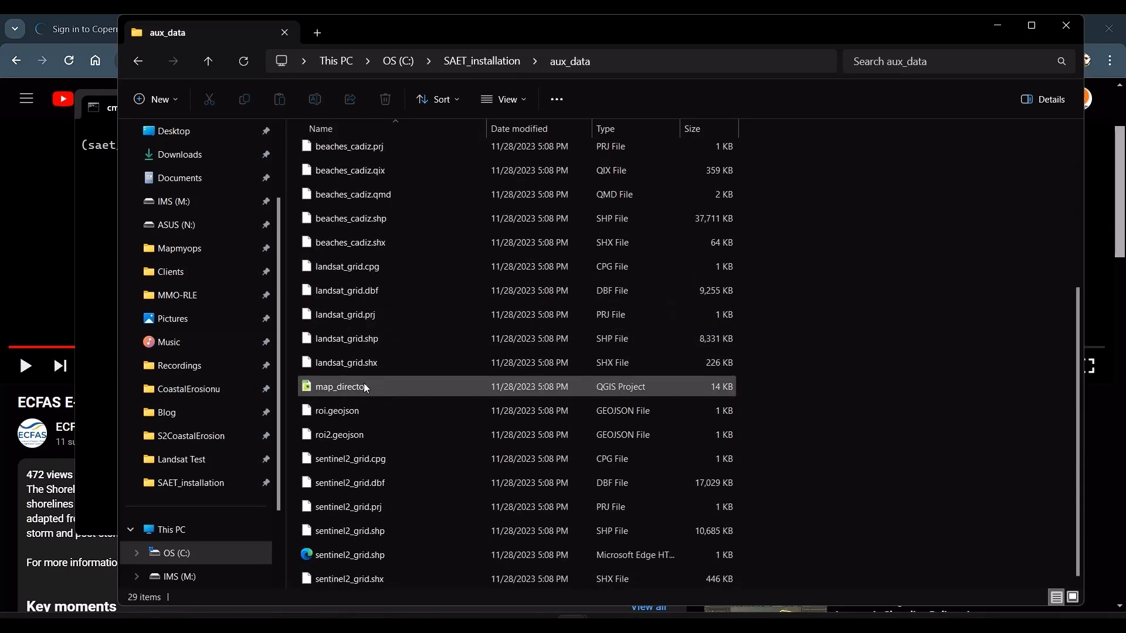
pyautogui.scroll(3, 370, 393)
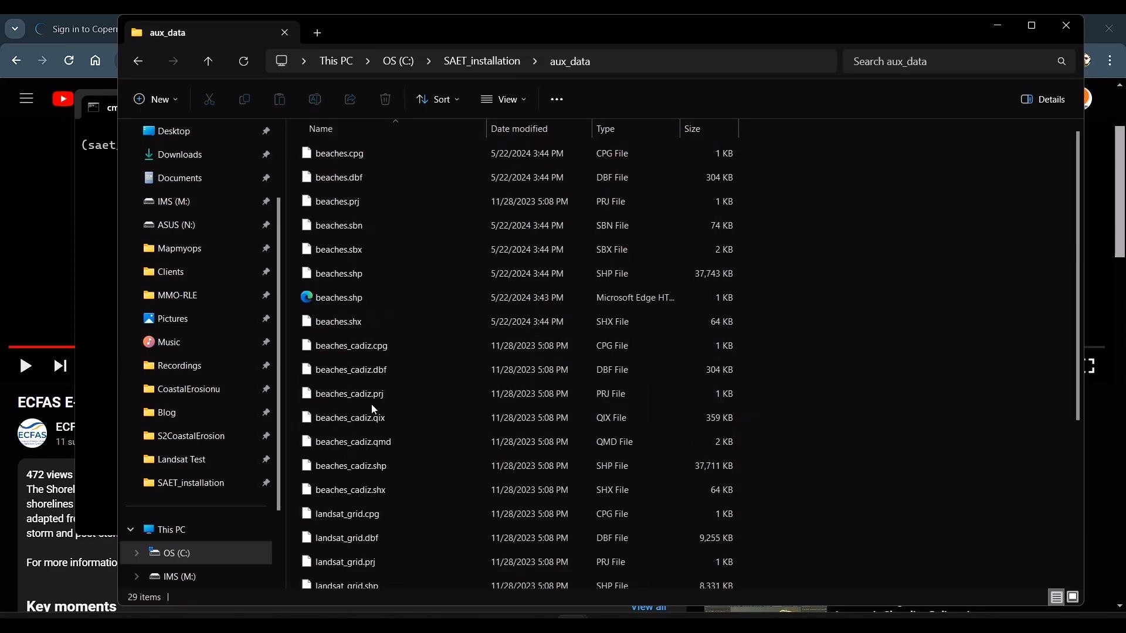
# Switch to ArcGIS Pro and create a new map project named Beach_Polygon in the default location
pyautogui.click(492, 62)
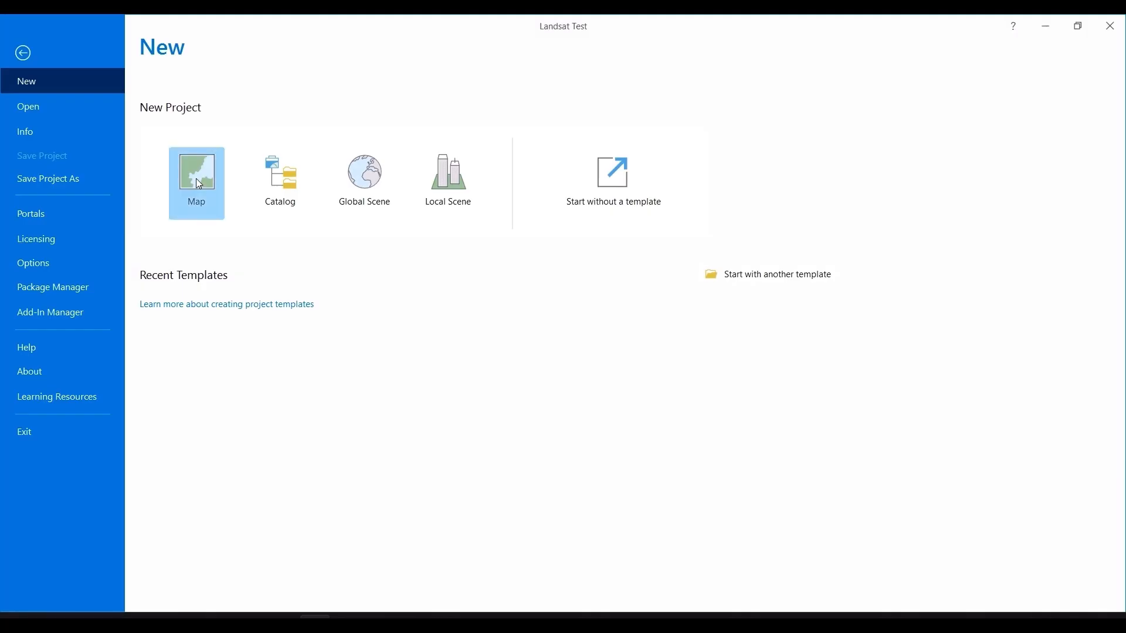
pyautogui.click(196, 178)
pyautogui.click(411, 263)
pyautogui.doubleClick(411, 262)
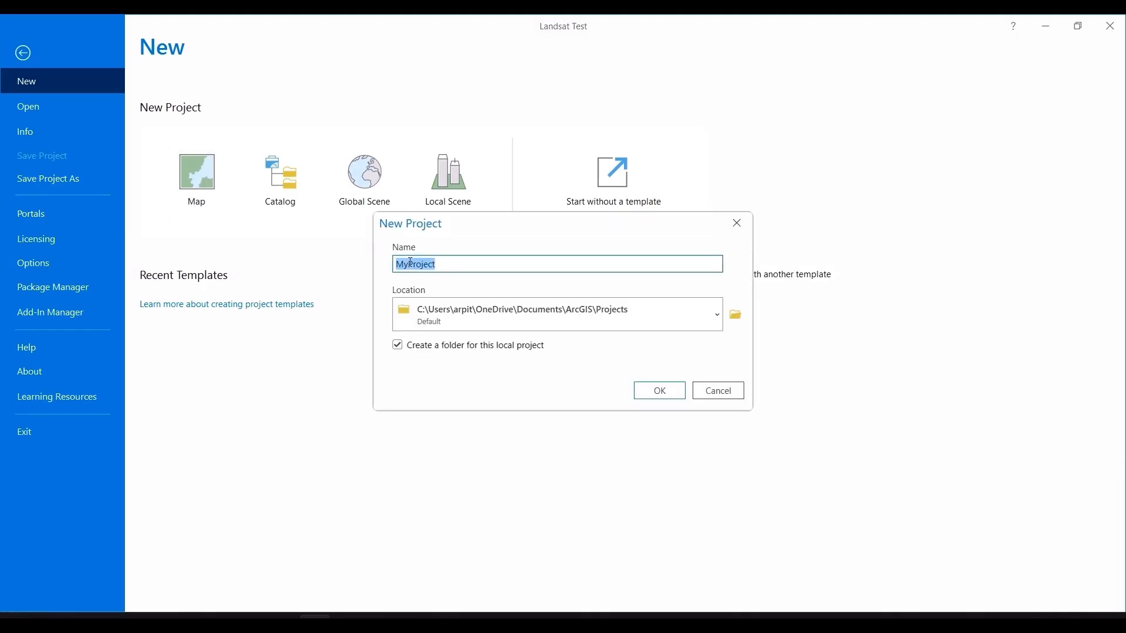
pyautogui.write('Beach_Polygon')
pyautogui.click(675, 391)
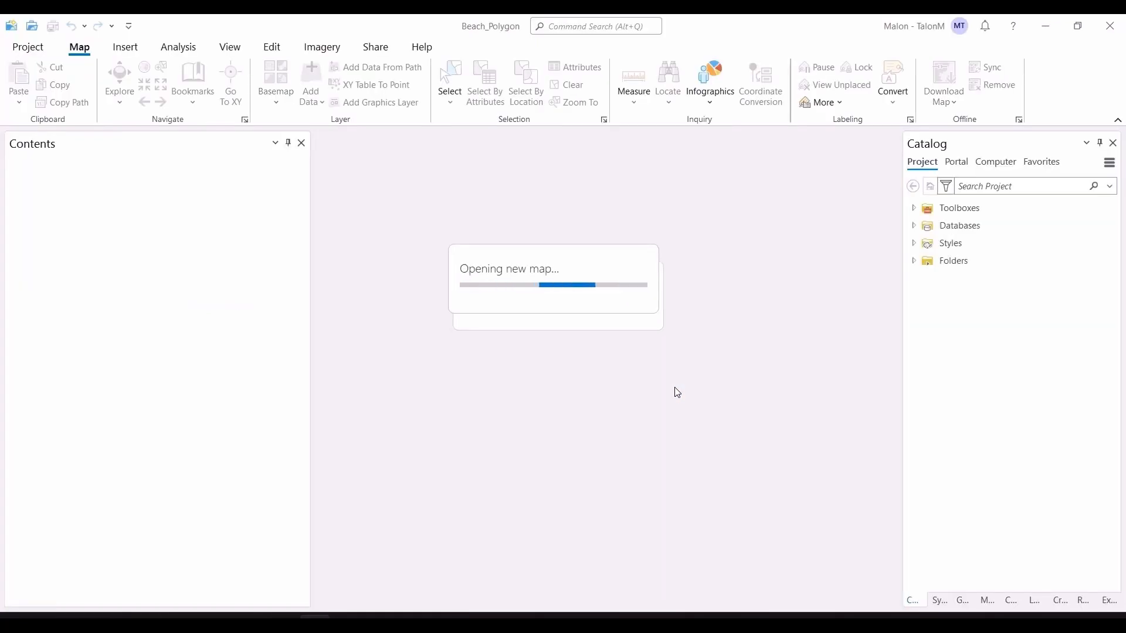
# Browse for data to add to the map and copy the aux_data folder path from File Explorer
pyautogui.hotkey('alt', 'Tab')
pyautogui.hotkey('alt', 'Tab')
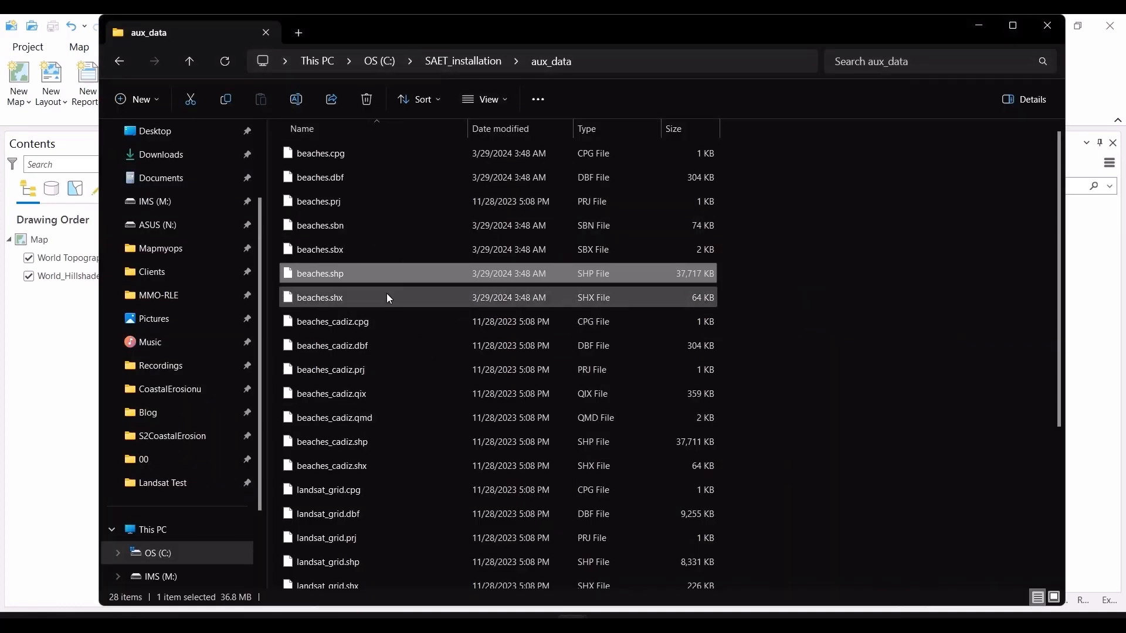
pyautogui.hotkey('alt', 'Tab')
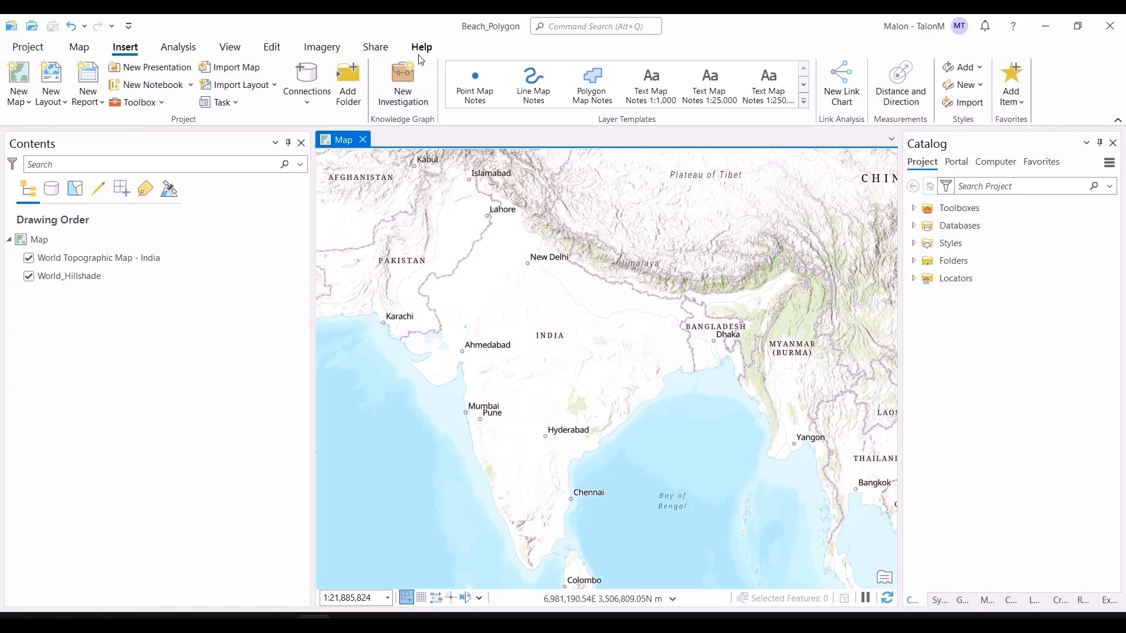
pyautogui.click(80, 47)
pyautogui.click(317, 103)
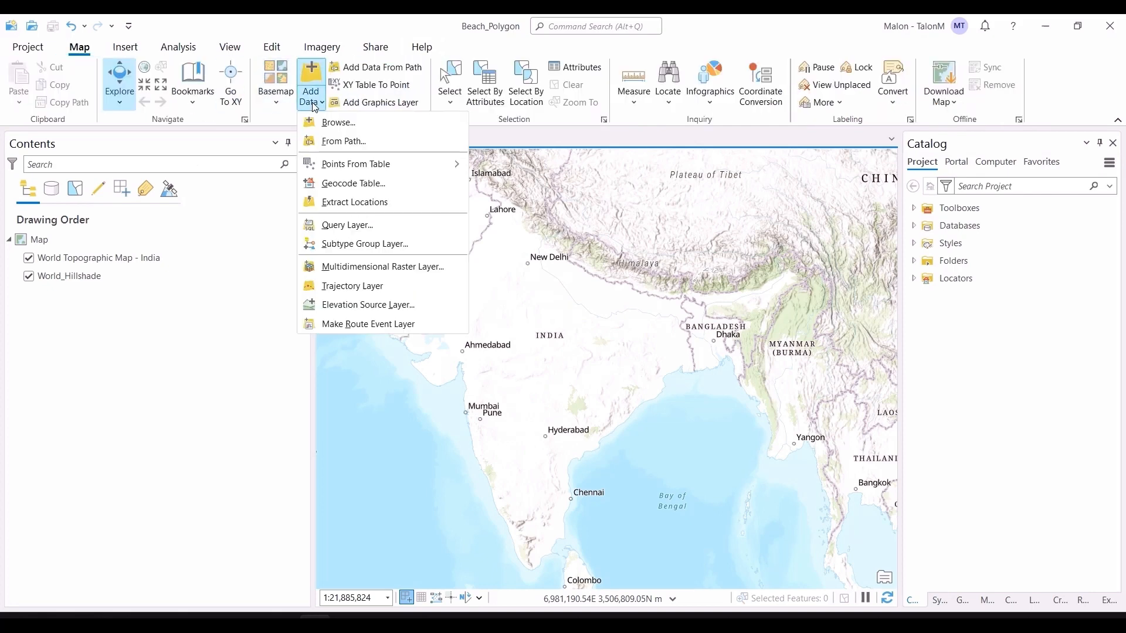
pyautogui.click(340, 123)
pyautogui.hotkey('alt', 'Tab')
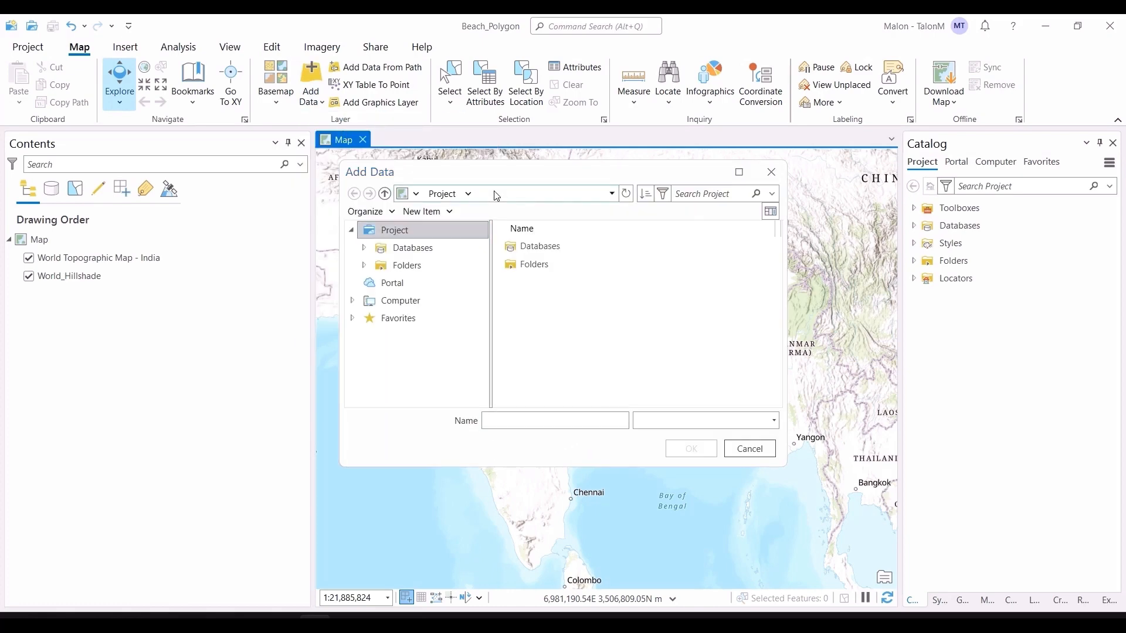
pyautogui.click(639, 63)
pyautogui.hotkey('ctrl', 'c')
pyautogui.hotkey('alt', 'Tab')
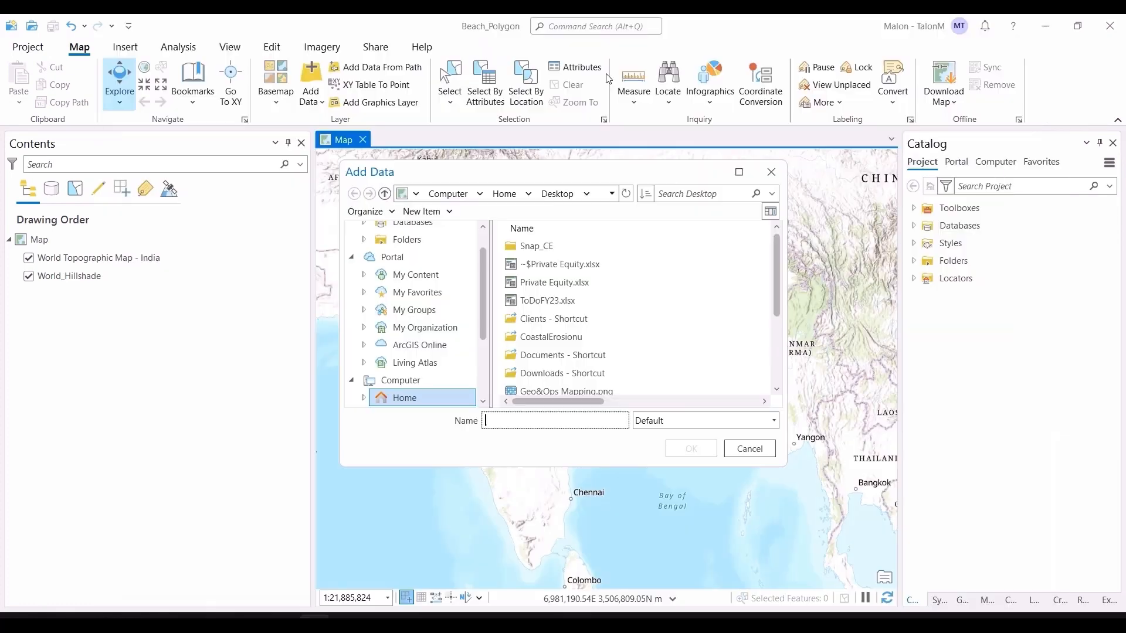
# Go to the copied SAET_installation\aux_data path and add beaches.shp to the map
pyautogui.click(593, 193)
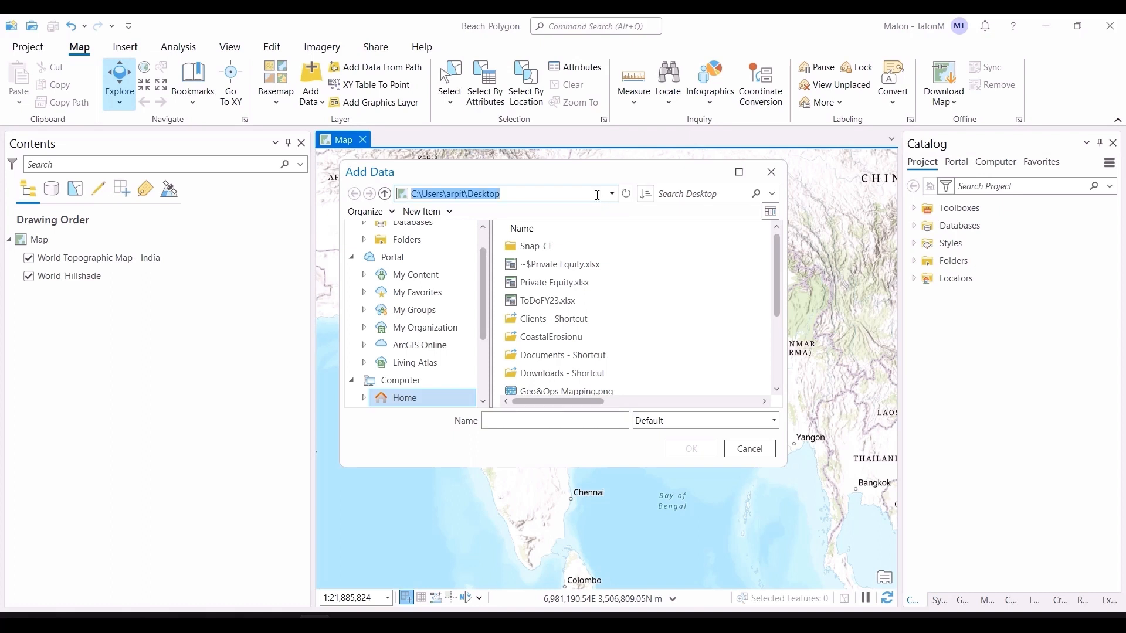
pyautogui.hotkey('ctrl', 'v')
pyautogui.press('Return')
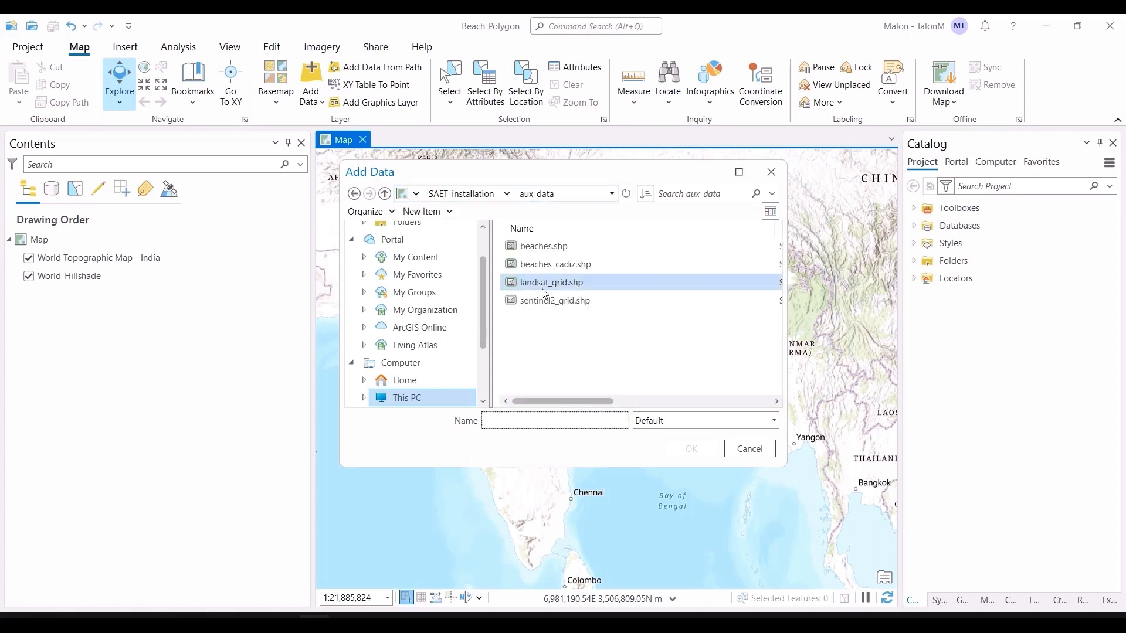
pyautogui.click(576, 250)
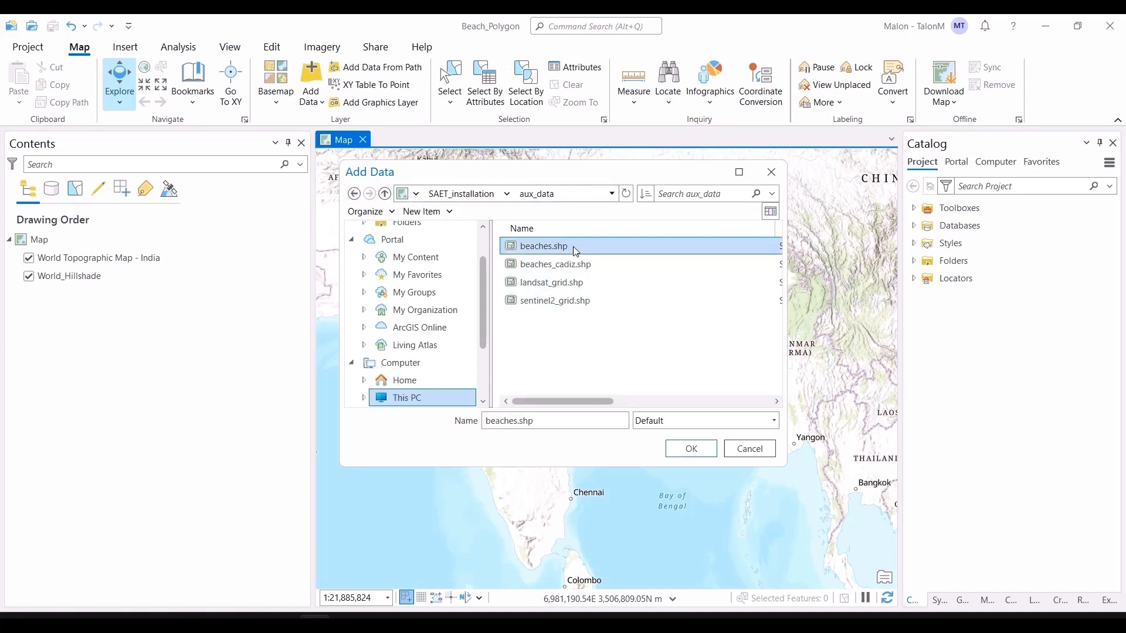
pyautogui.click(678, 450)
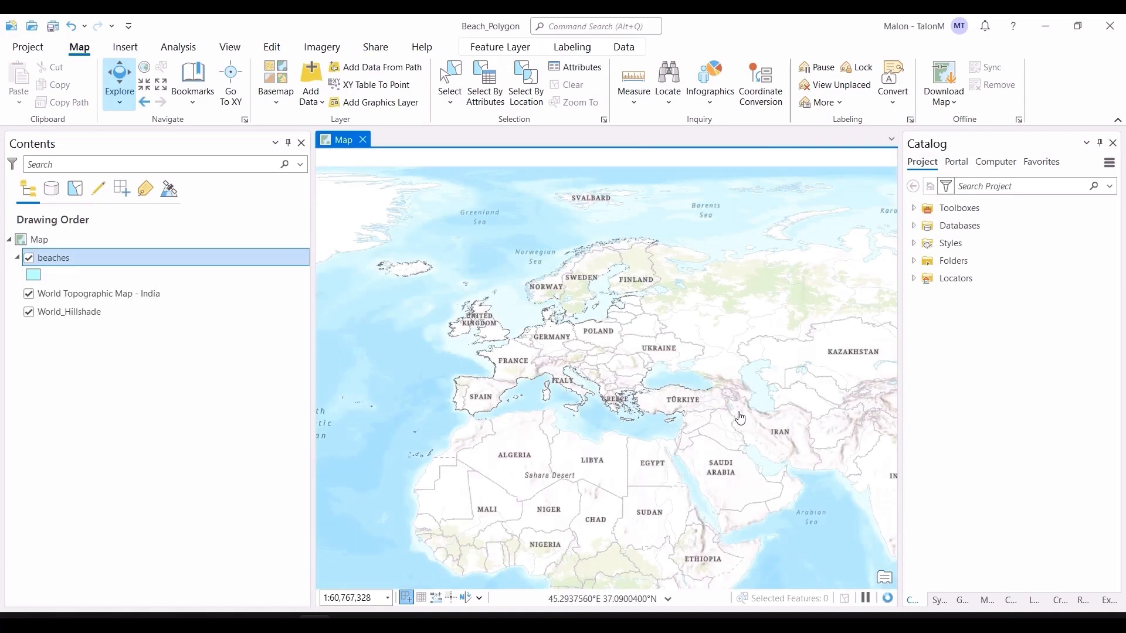
# Examine the beach polygons along the Black Sea coast near Constanta and change the basemap to Imagery
pyautogui.scroll(-5, 604, 387)
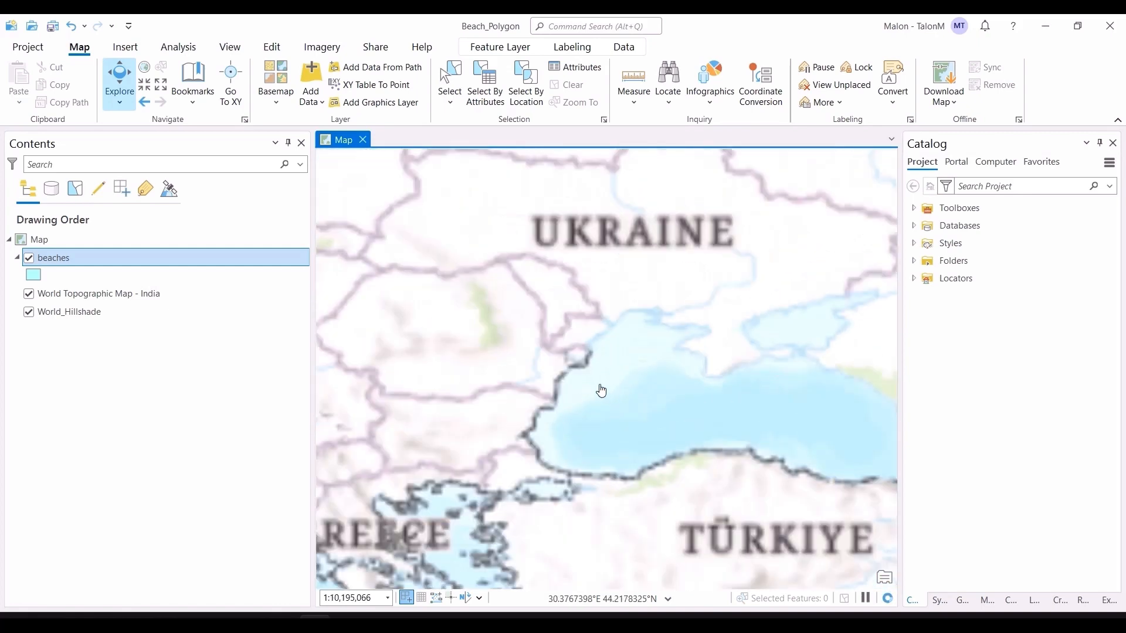
pyautogui.scroll(-9, 570, 398)
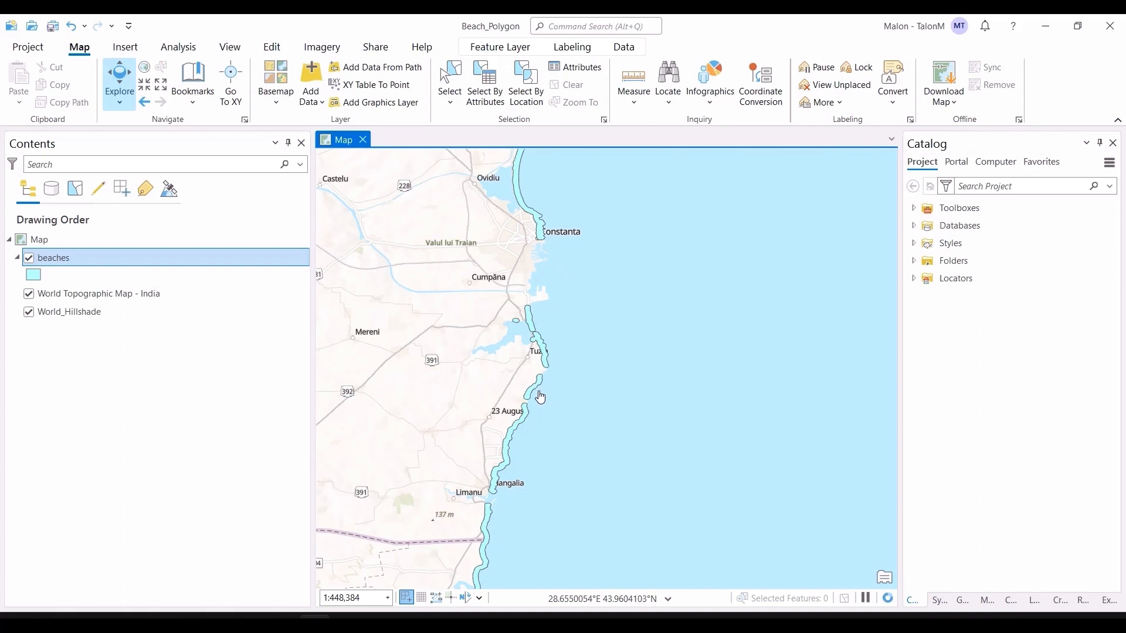
pyautogui.moveTo(548, 288); pyautogui.dragTo(530, 449)
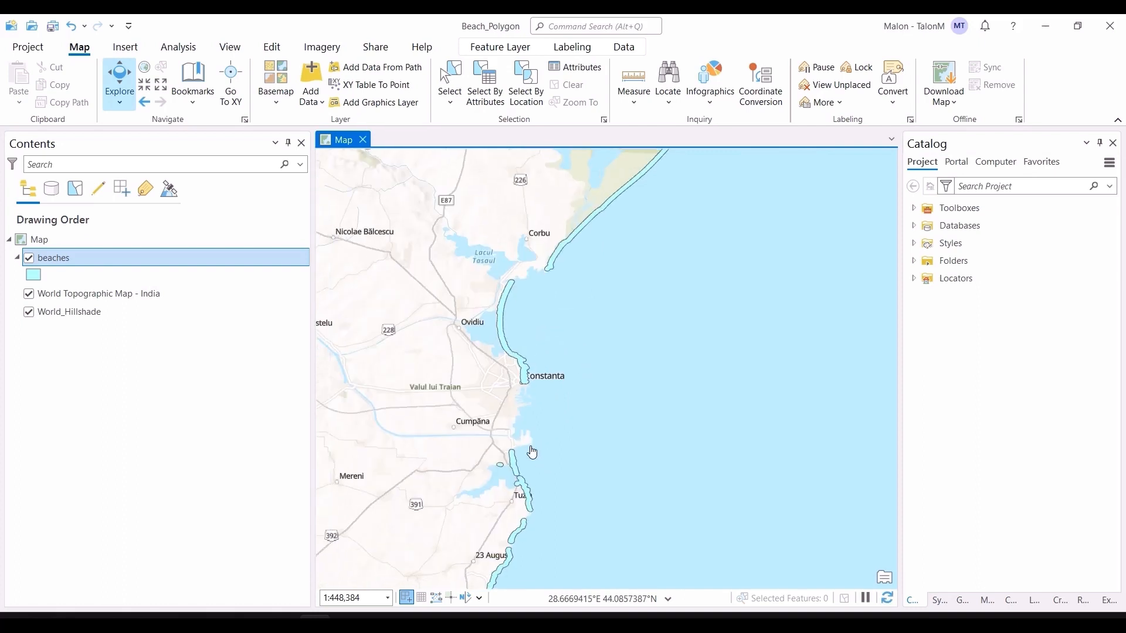
pyautogui.scroll(-4, 509, 384)
pyautogui.moveTo(509, 387); pyautogui.dragTo(536, 523)
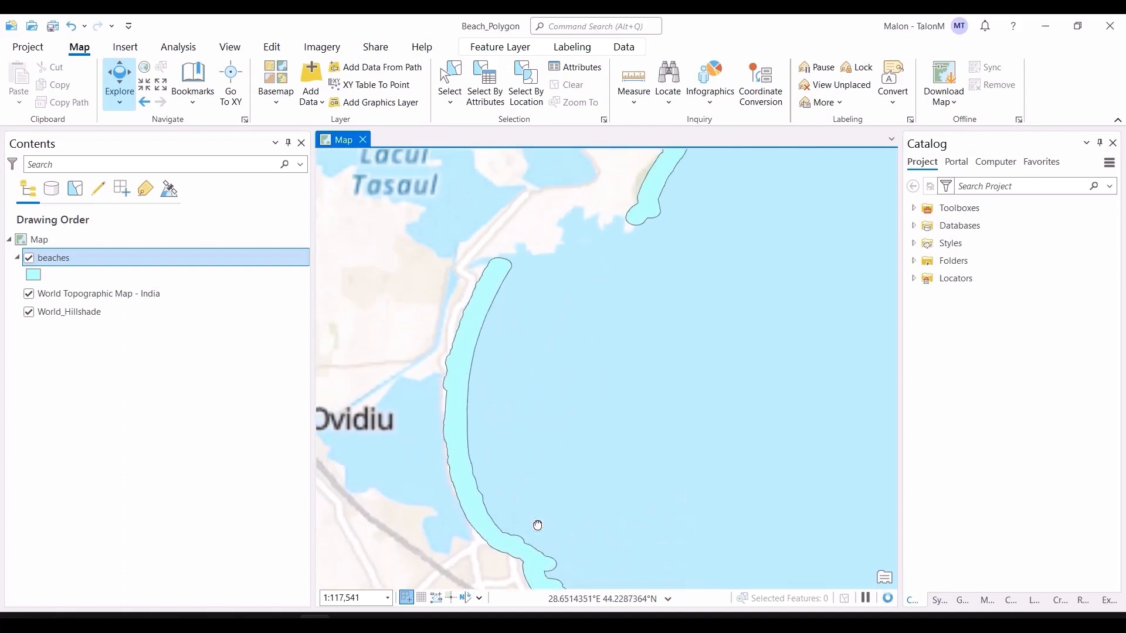
pyautogui.click(273, 94)
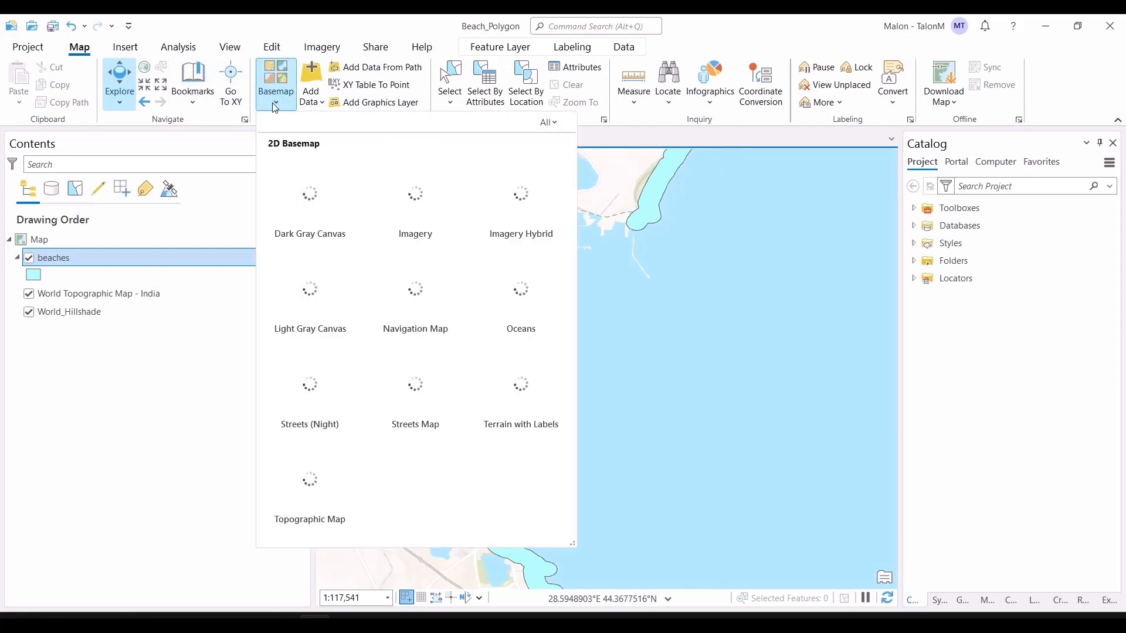
pyautogui.click(386, 174)
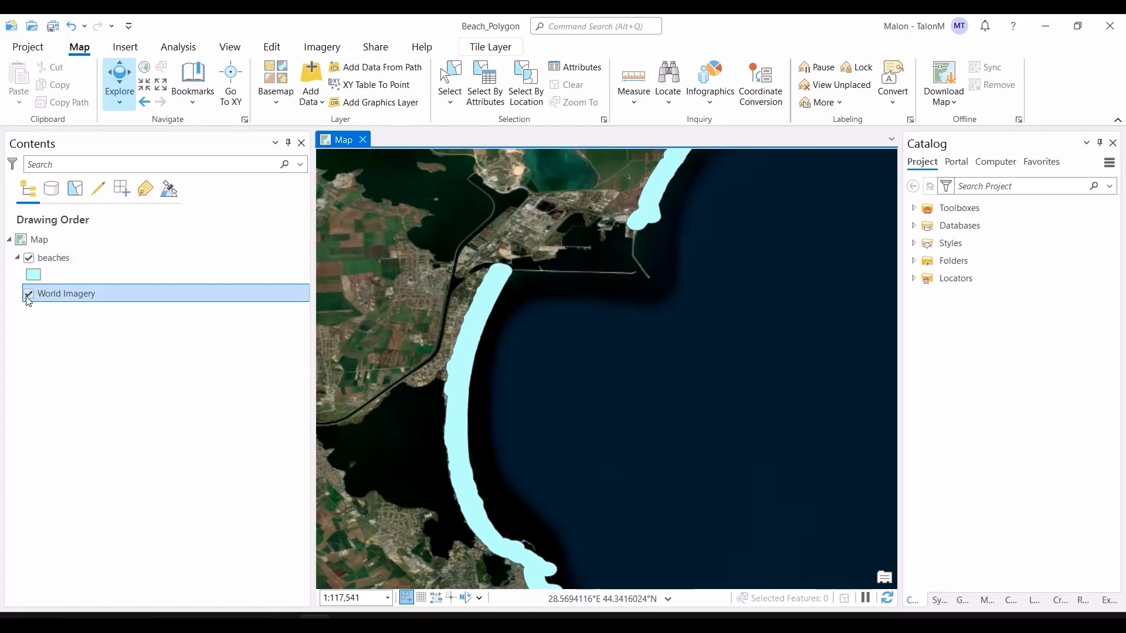
# Compare the coast with the beaches layer hidden and shown, and inspect the attributes of the polygon beside Ovidiu
pyautogui.click(29, 259)
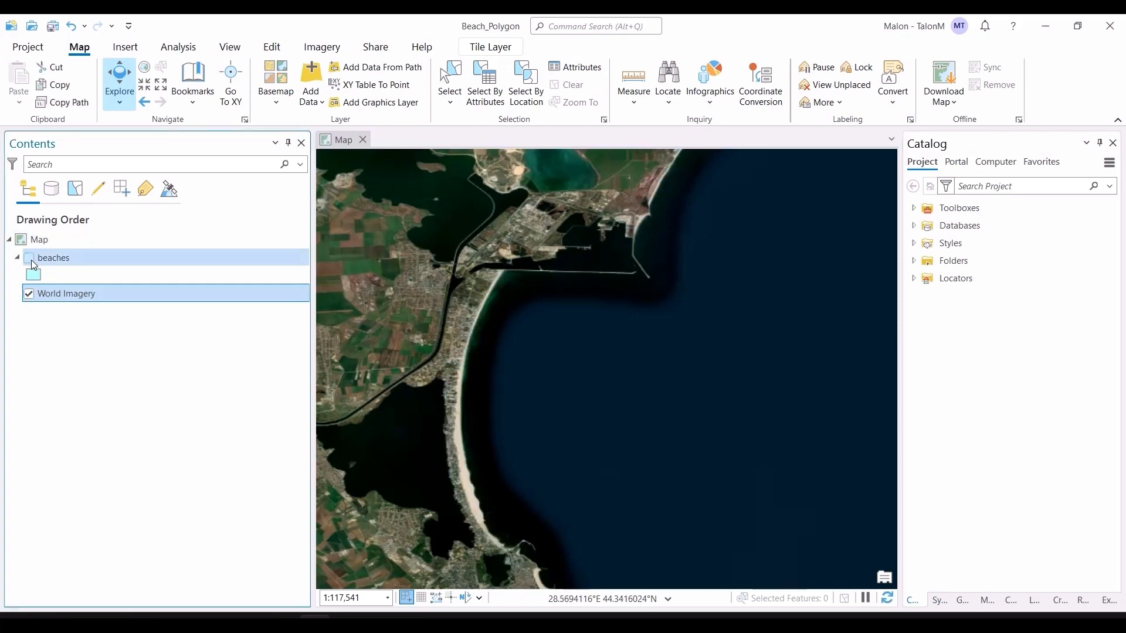
pyautogui.click(30, 259)
pyautogui.click(478, 309)
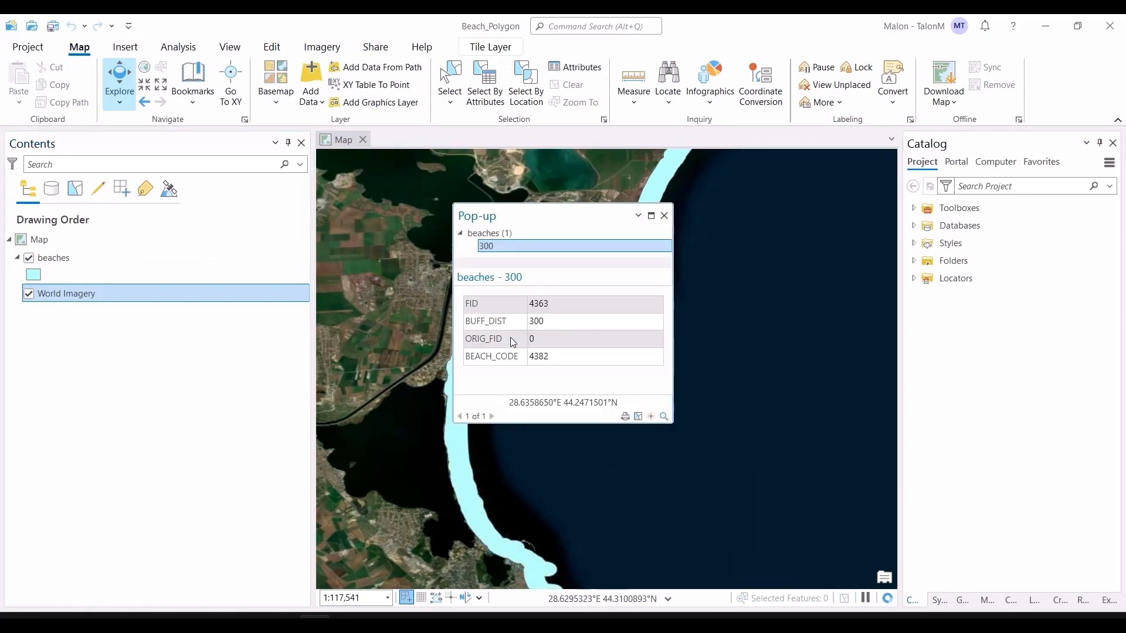
pyautogui.click(665, 216)
# Open the beaches attribute table, review its fields and records through to the last row, and close it
pyautogui.click(135, 266)
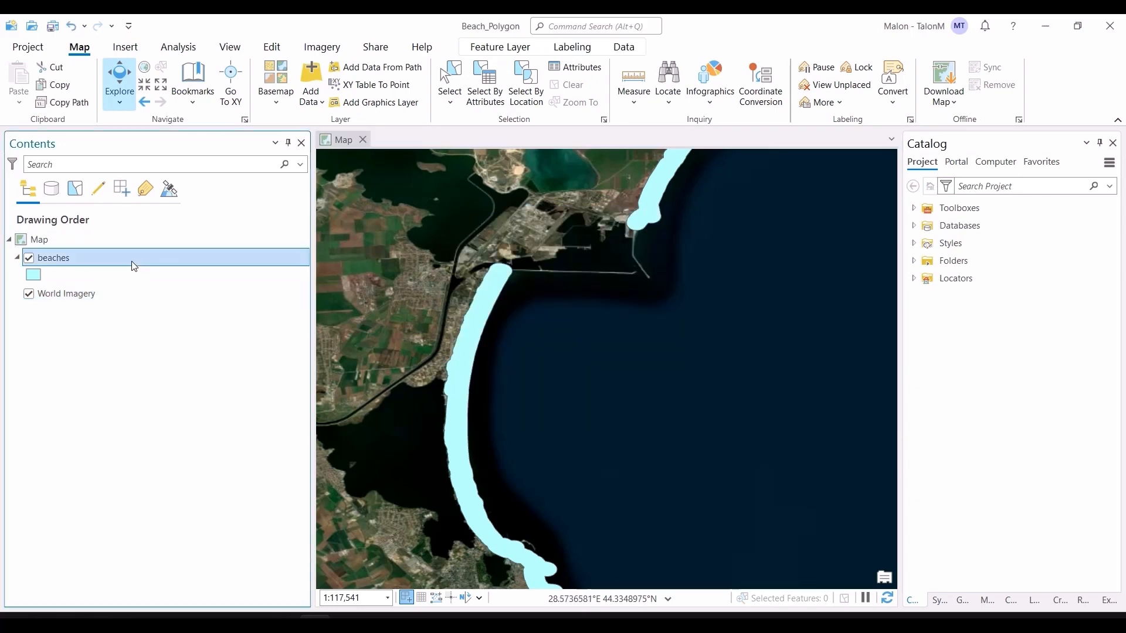
pyautogui.hotkey('ctrl', 't')
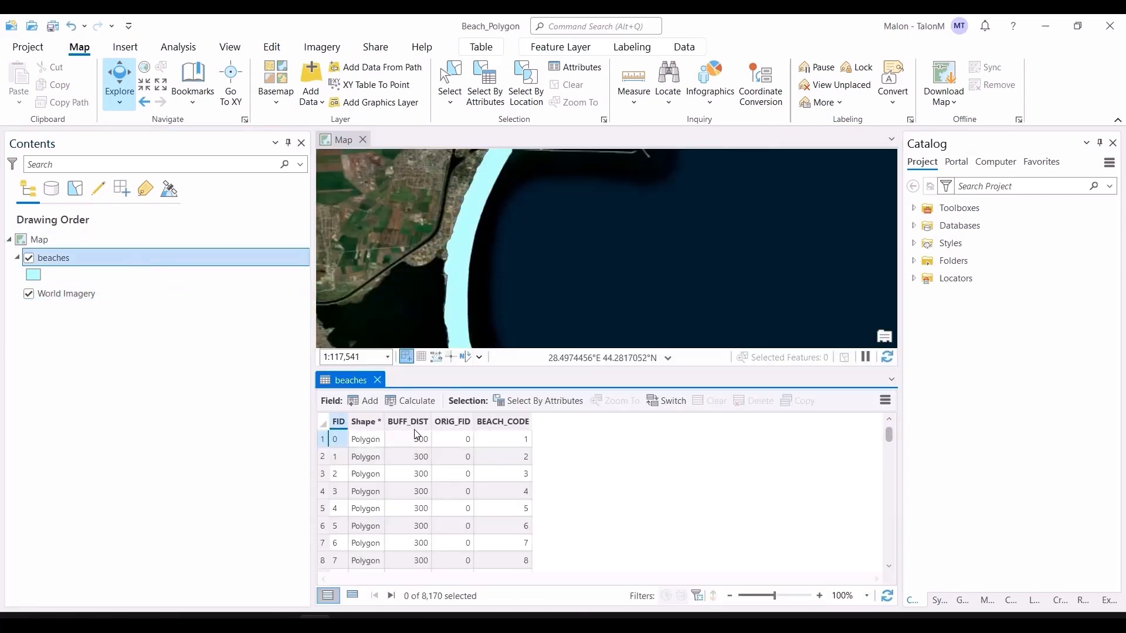
pyautogui.scroll(-7, 419, 493)
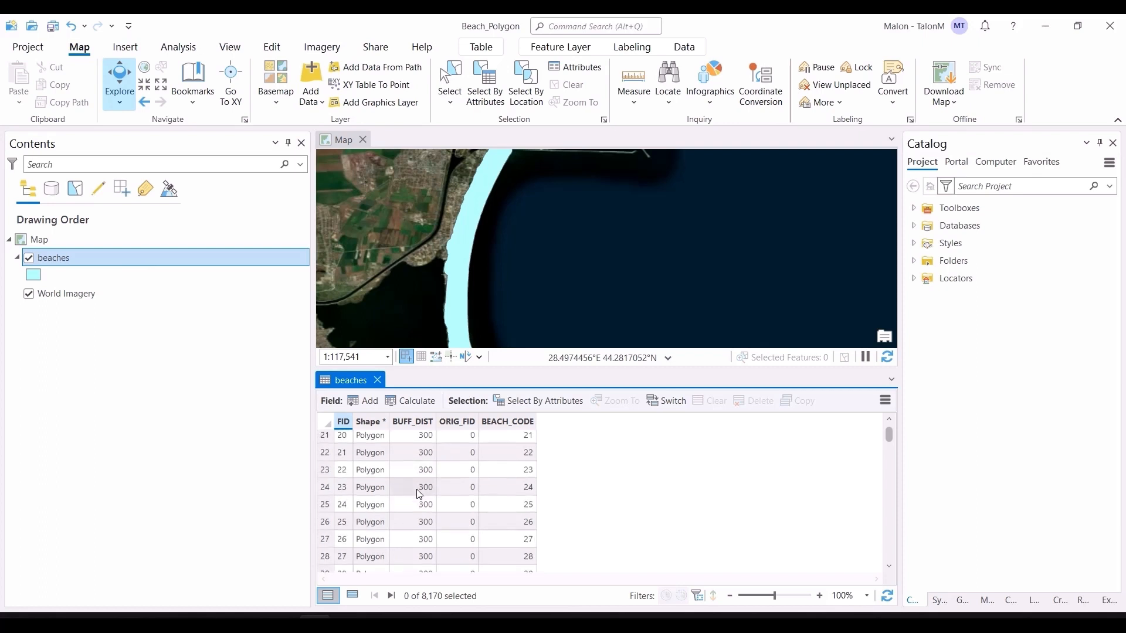
pyautogui.moveTo(893, 434); pyautogui.dragTo(892, 569)
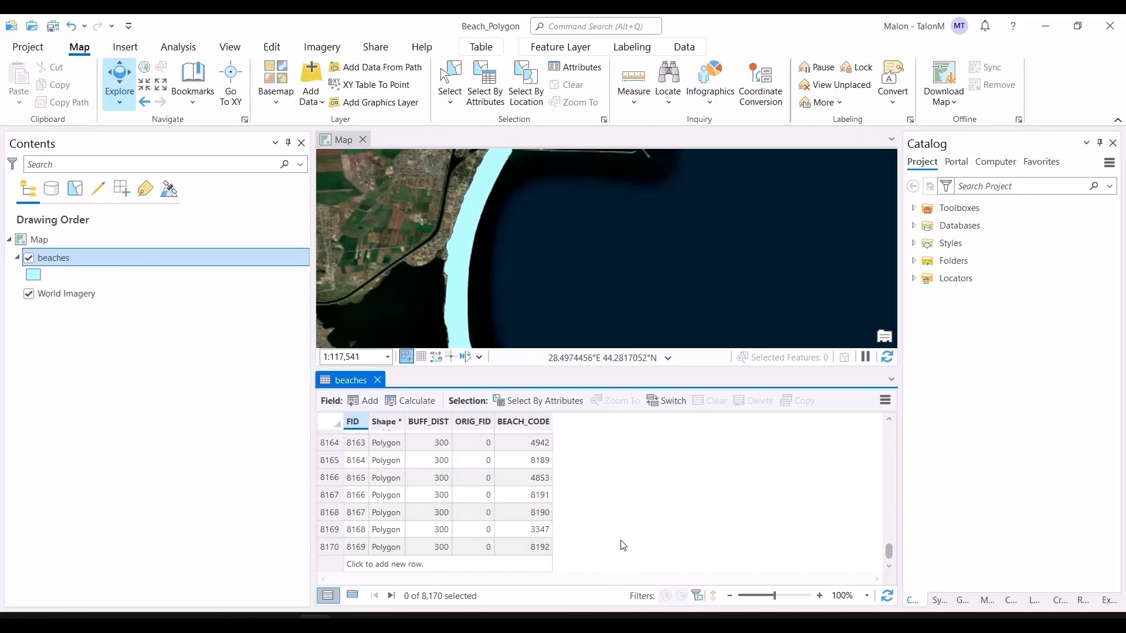
pyautogui.click(378, 380)
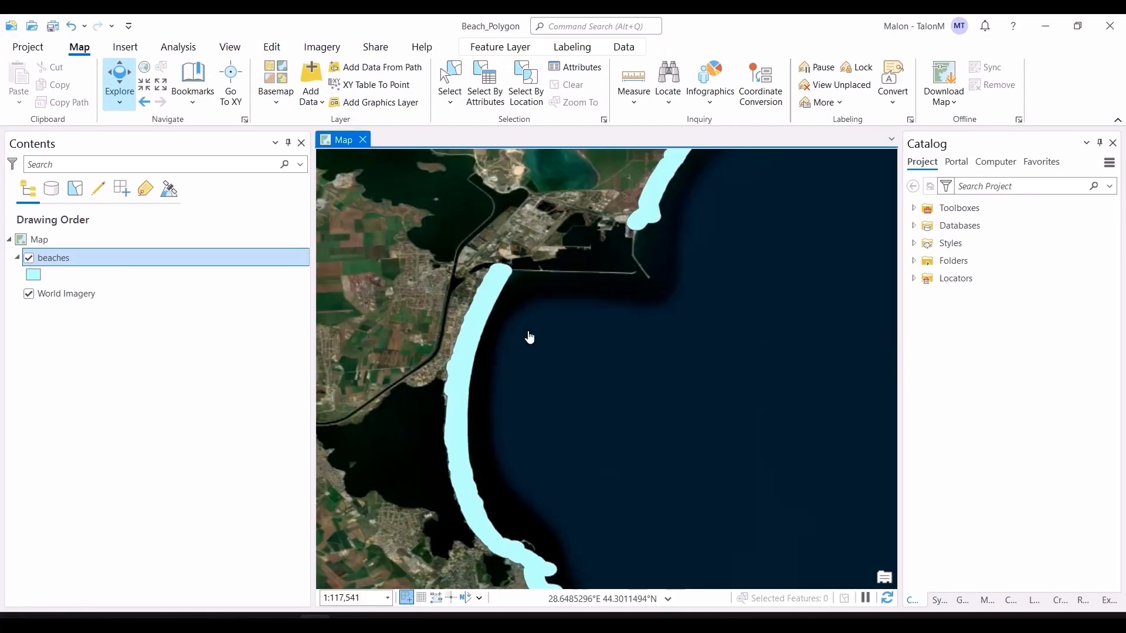
# Locate satabhaya and go to the result Sātabhāya, Kendrapara, Odisha on India's east coast
pyautogui.scroll(-5, 528, 334)
pyautogui.scroll(-10, 733, 397)
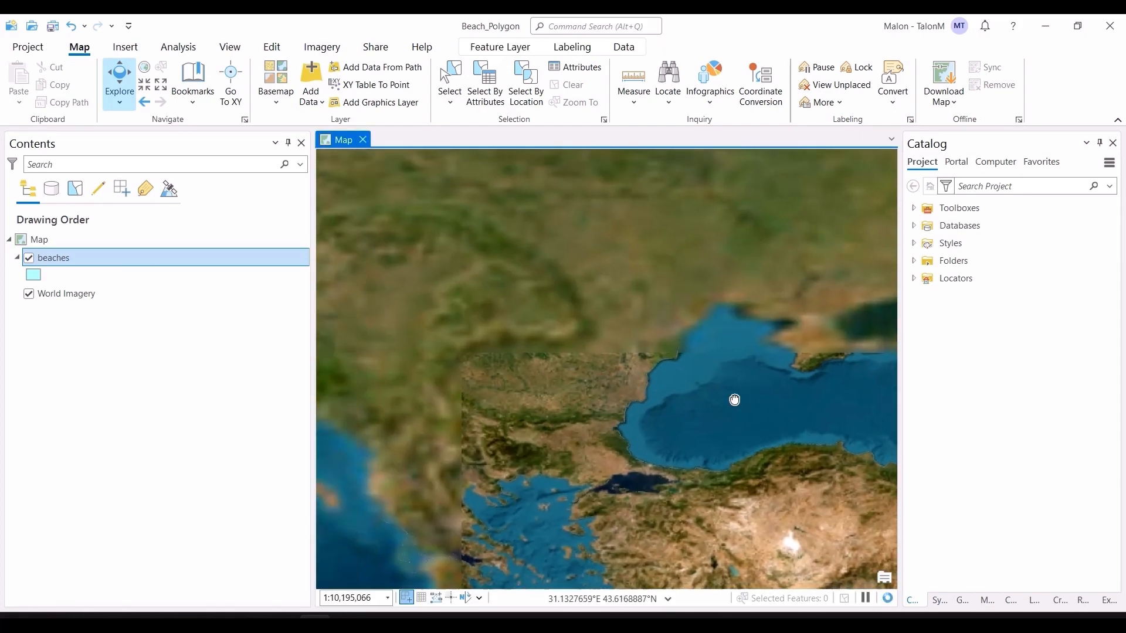
pyautogui.scroll(3, 696, 440)
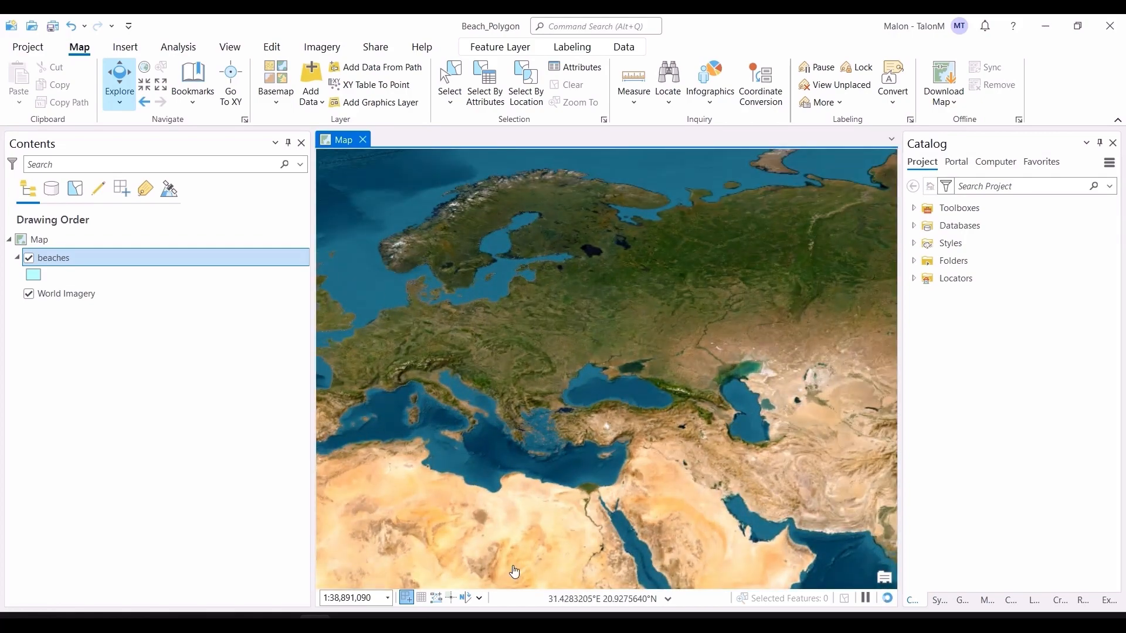
pyautogui.moveTo(894, 346); pyautogui.dragTo(497, 213)
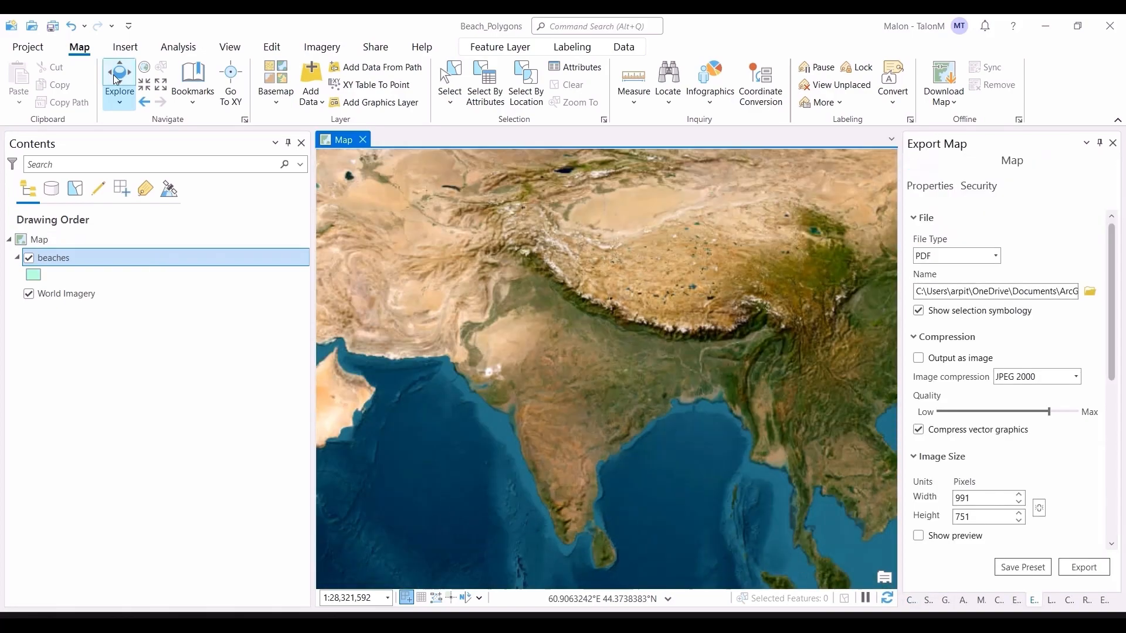
pyautogui.click(671, 85)
pyautogui.click(1011, 185)
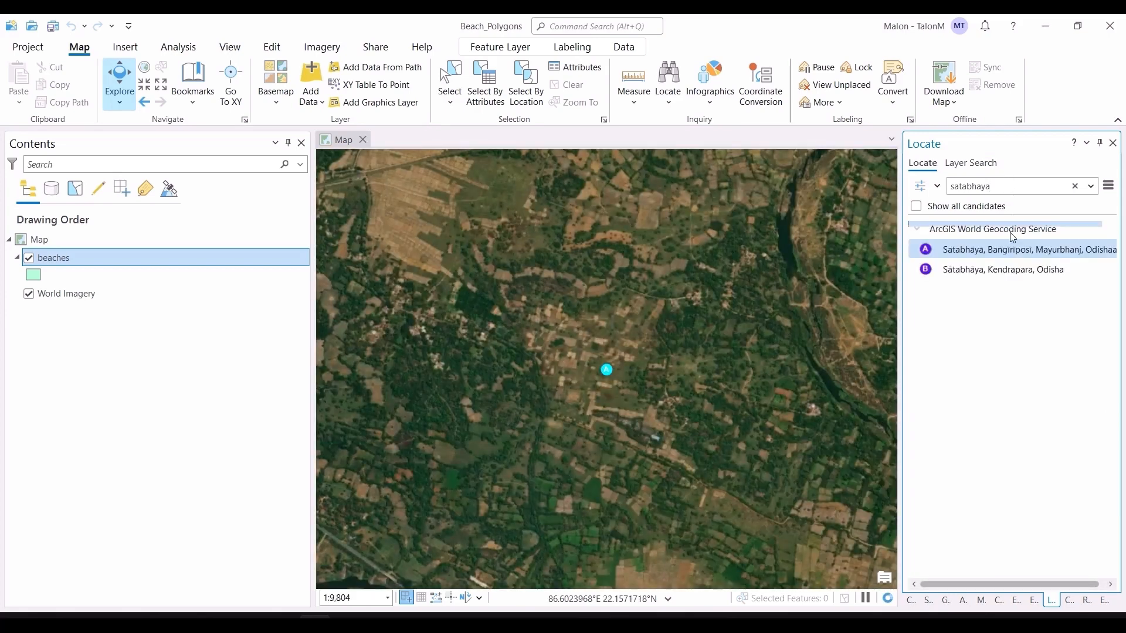
pyautogui.click(1008, 265)
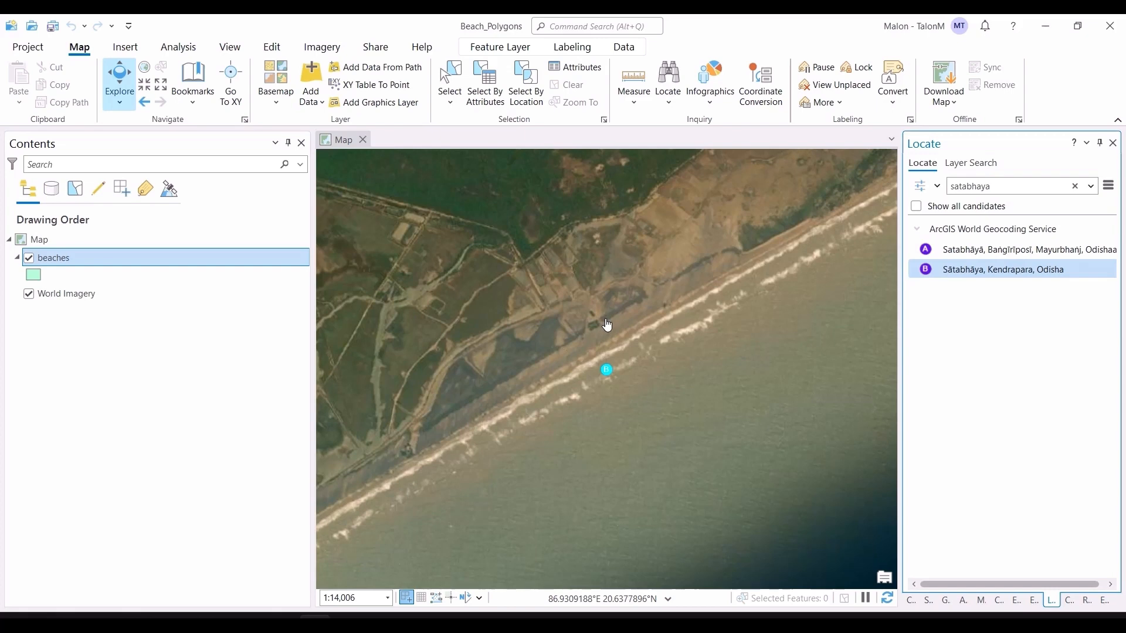
# Create an elliptical beaches polygon elongated southwest to northeast along the Satabhaya coastline and save the edits
pyautogui.scroll(-10, 607, 326)
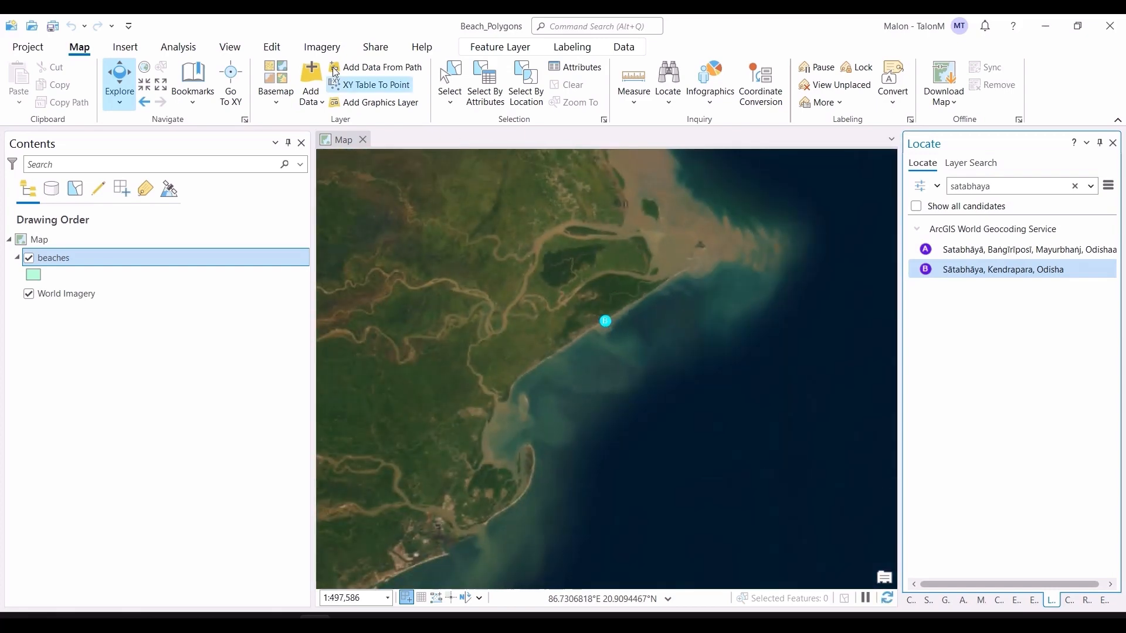
pyautogui.click(272, 50)
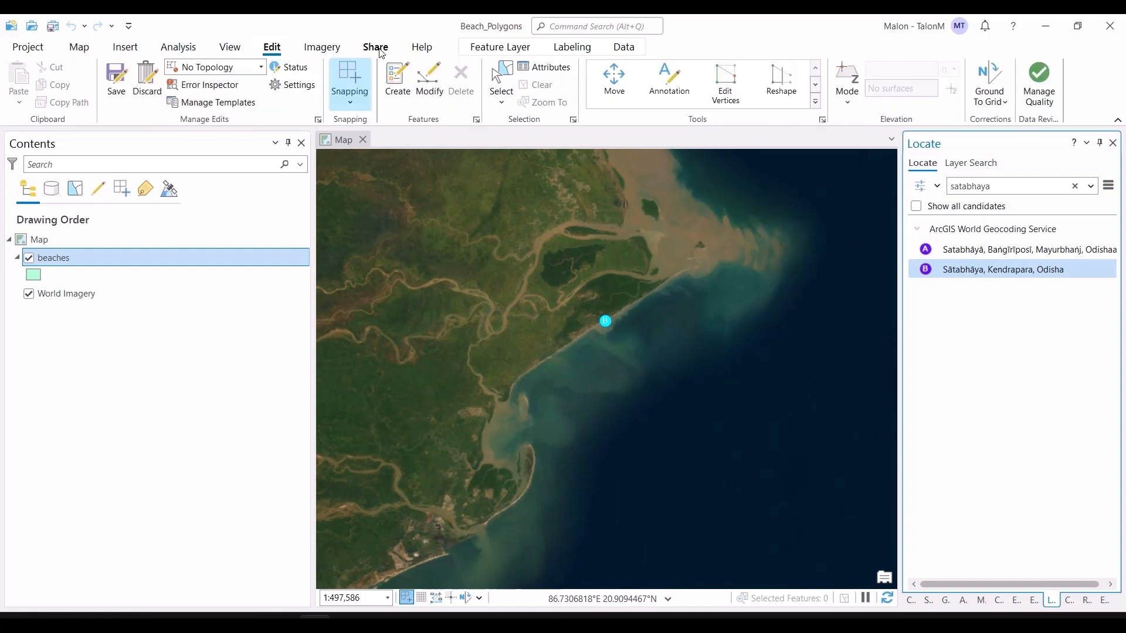
pyautogui.click(398, 83)
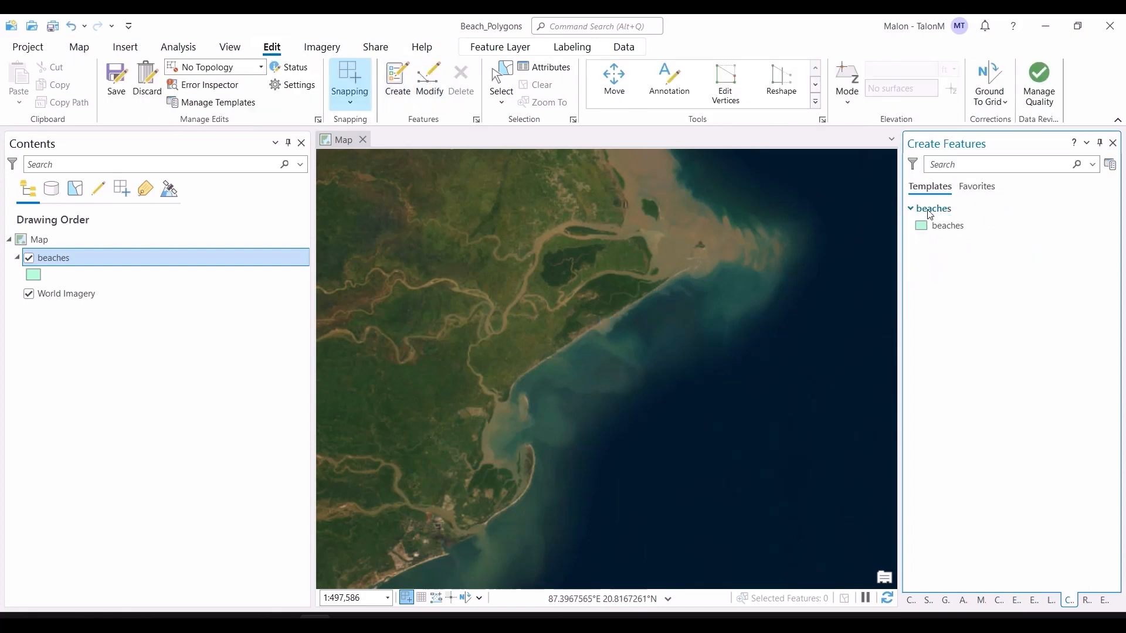
pyautogui.click(947, 224)
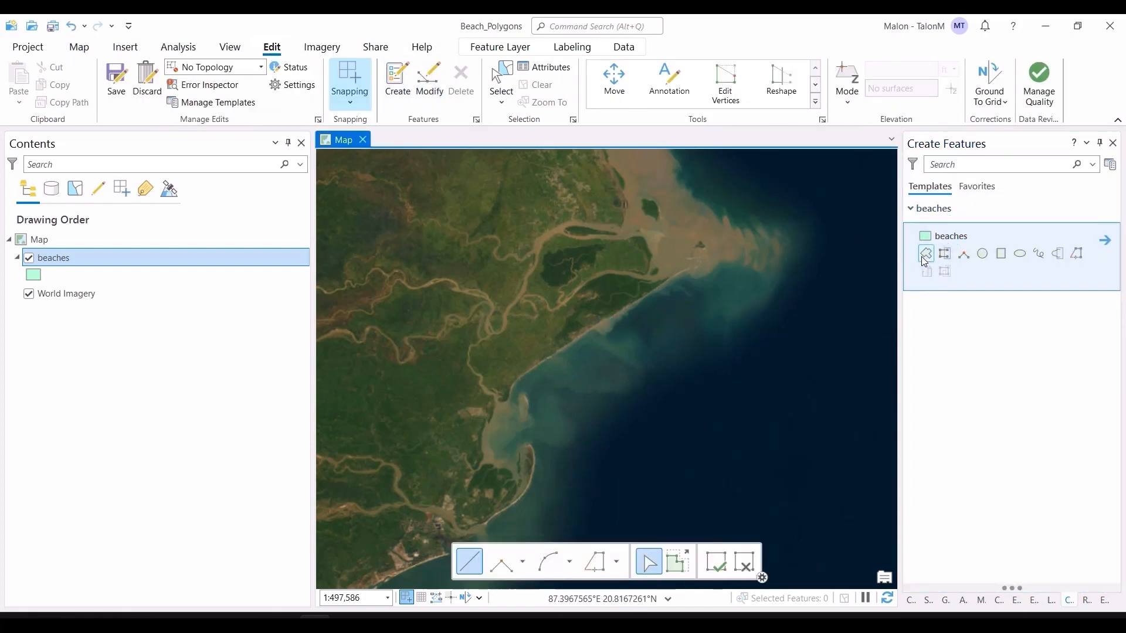
pyautogui.click(1019, 254)
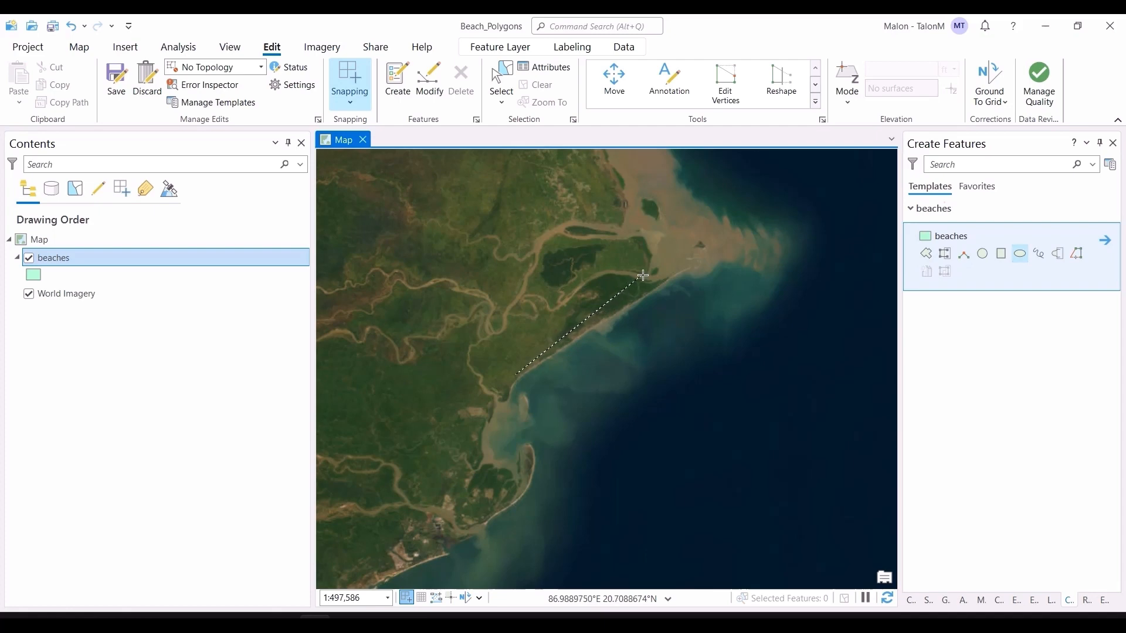
pyautogui.click(704, 247)
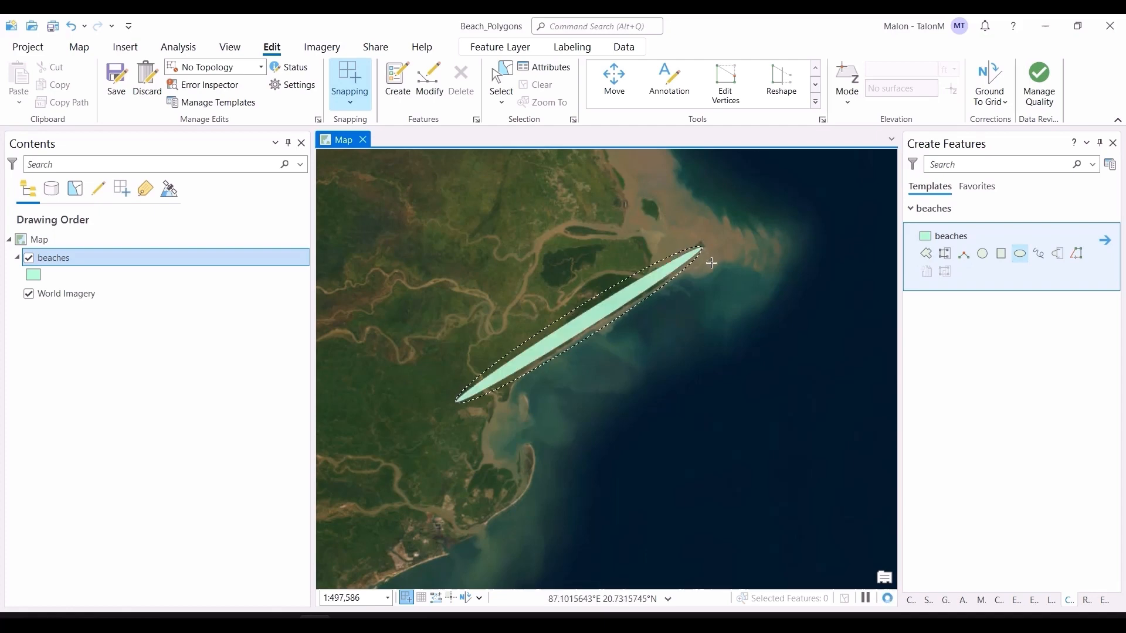
pyautogui.click(755, 266)
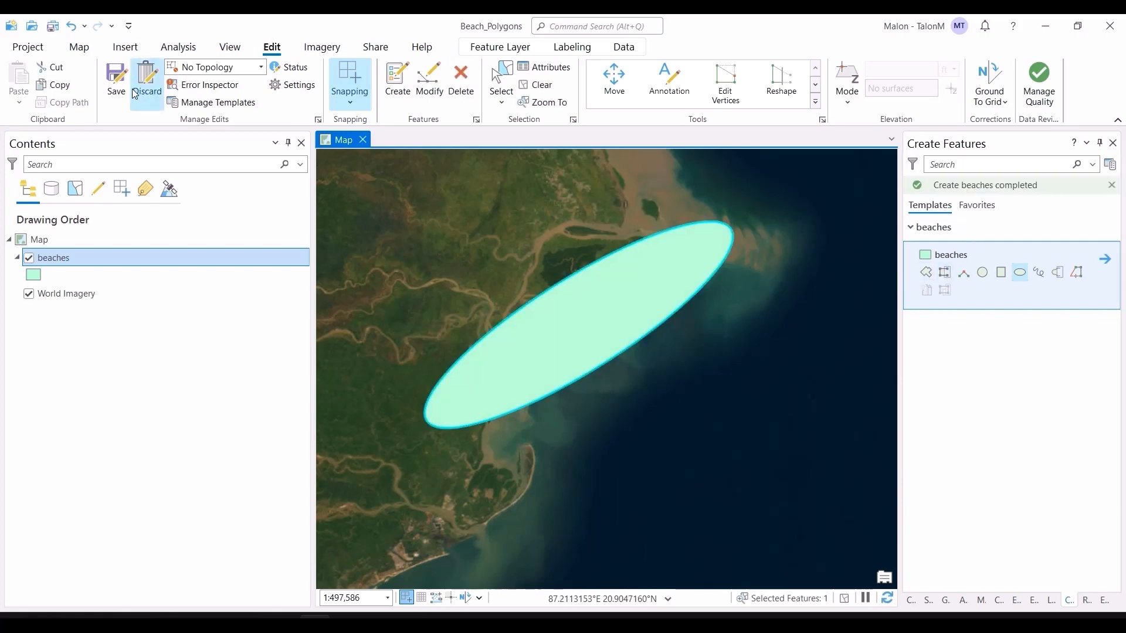
pyautogui.click(117, 80)
pyautogui.click(574, 344)
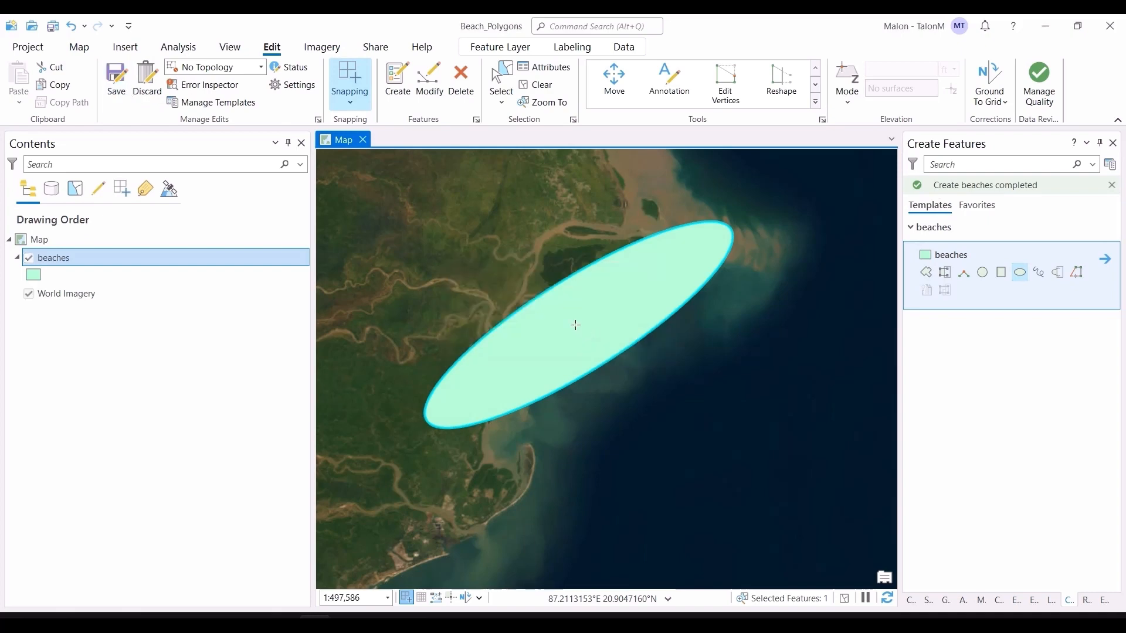
# In the beaches attribute table, set the new last record's BUFF_DIST to 300 and BEACH_CODE to 8193, and save the edits
pyautogui.rightClick(82, 257)
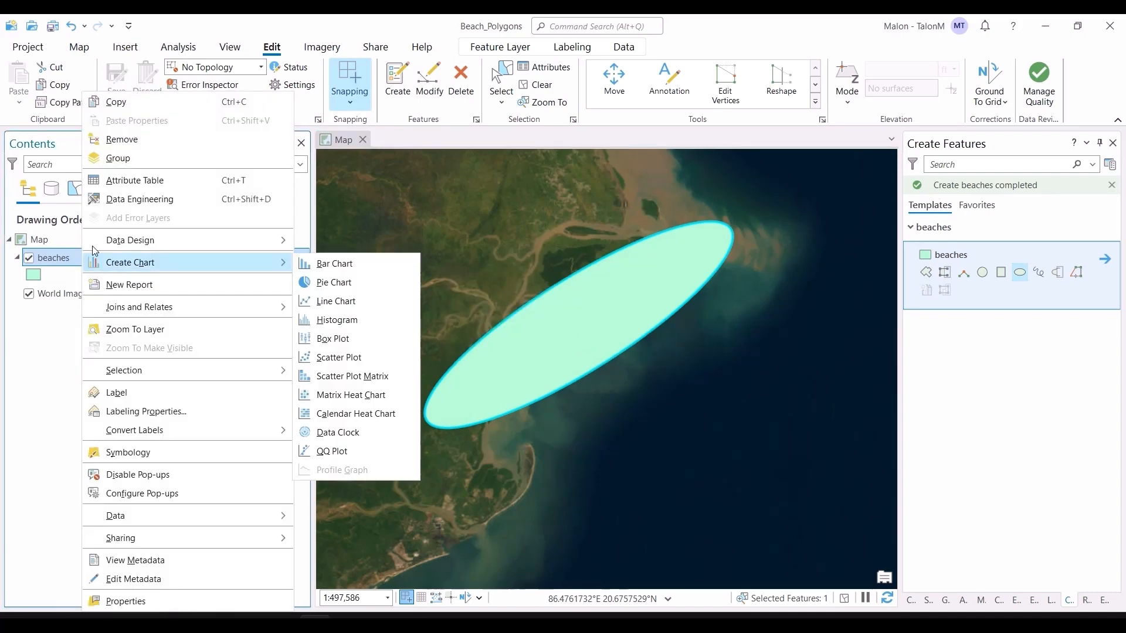
pyautogui.click(154, 178)
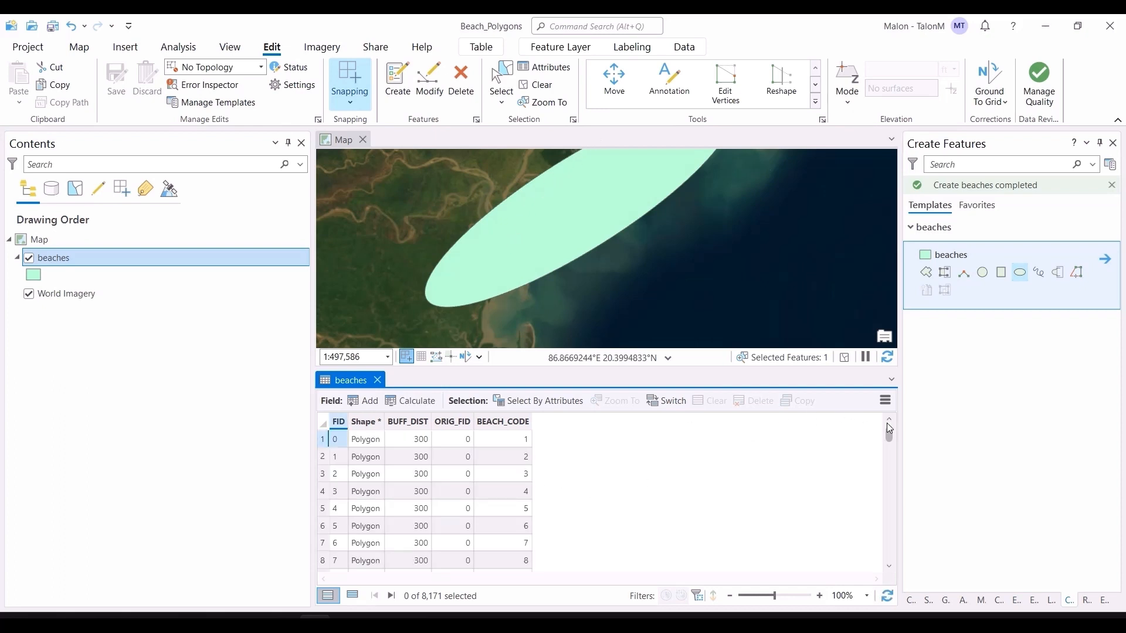
pyautogui.moveTo(889, 434); pyautogui.dragTo(886, 560)
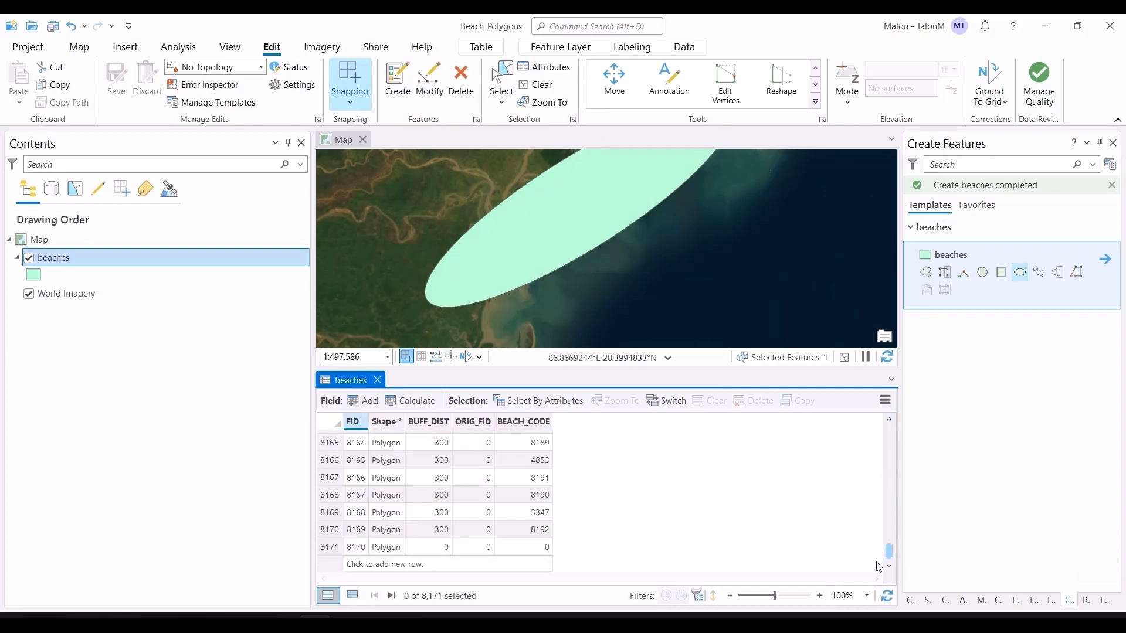
pyautogui.click(327, 549)
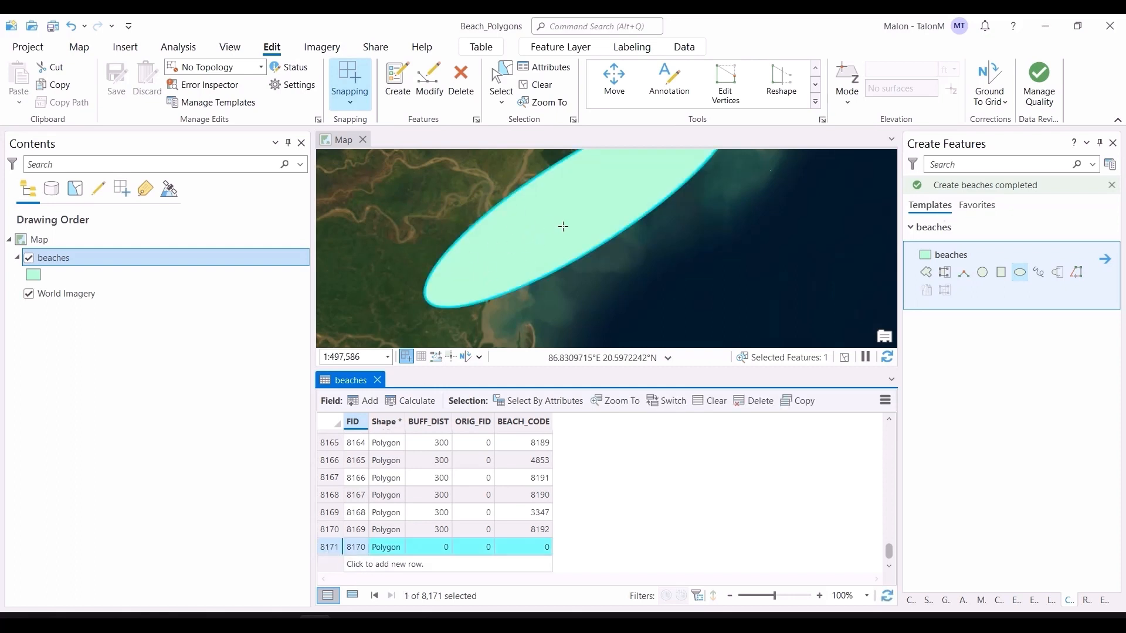
pyautogui.click(441, 547)
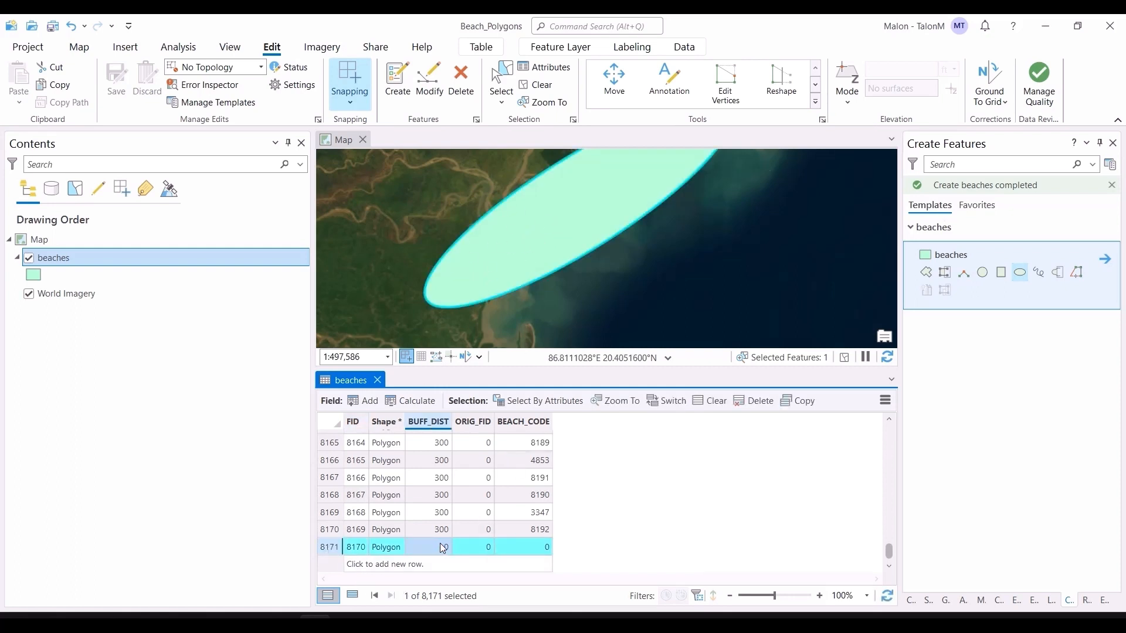
pyautogui.click(441, 547)
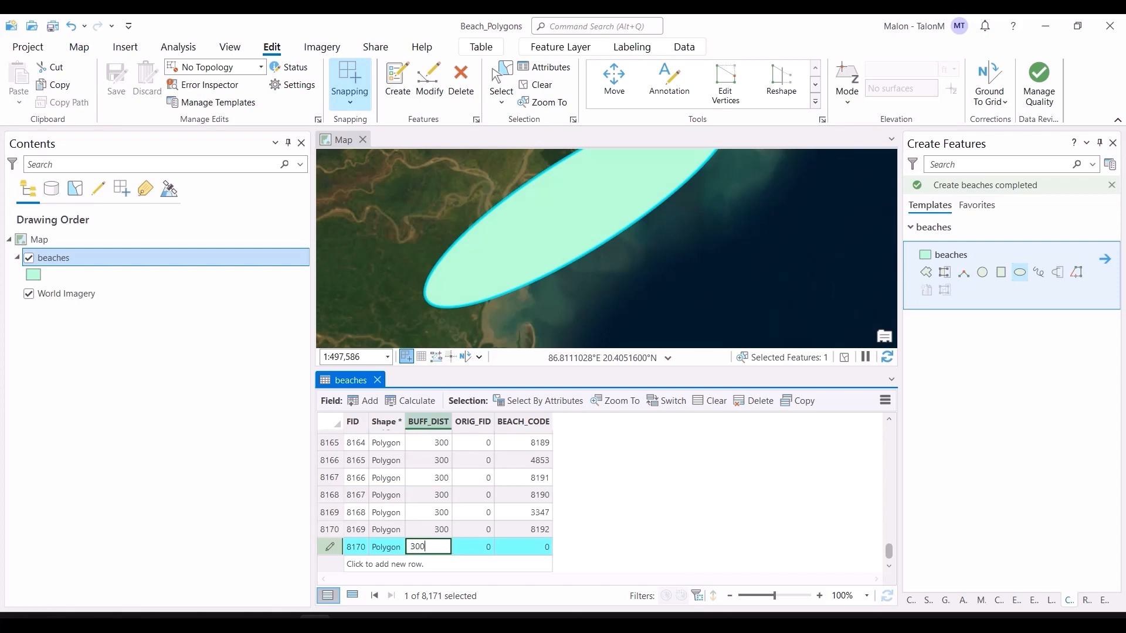
pyautogui.click(527, 545)
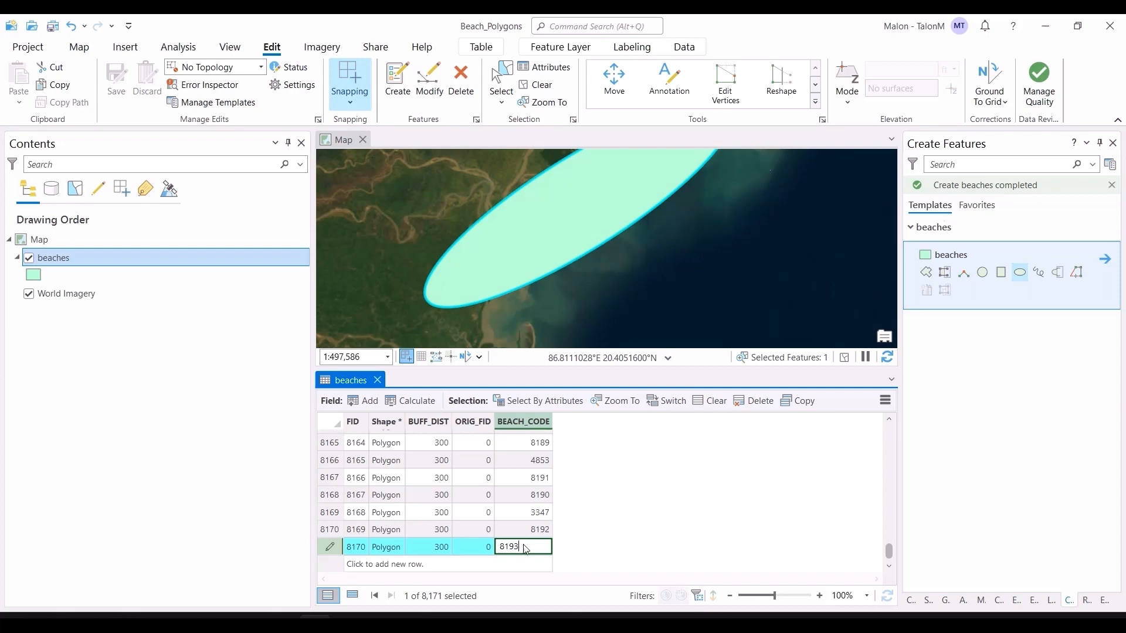
pyautogui.press('Return')
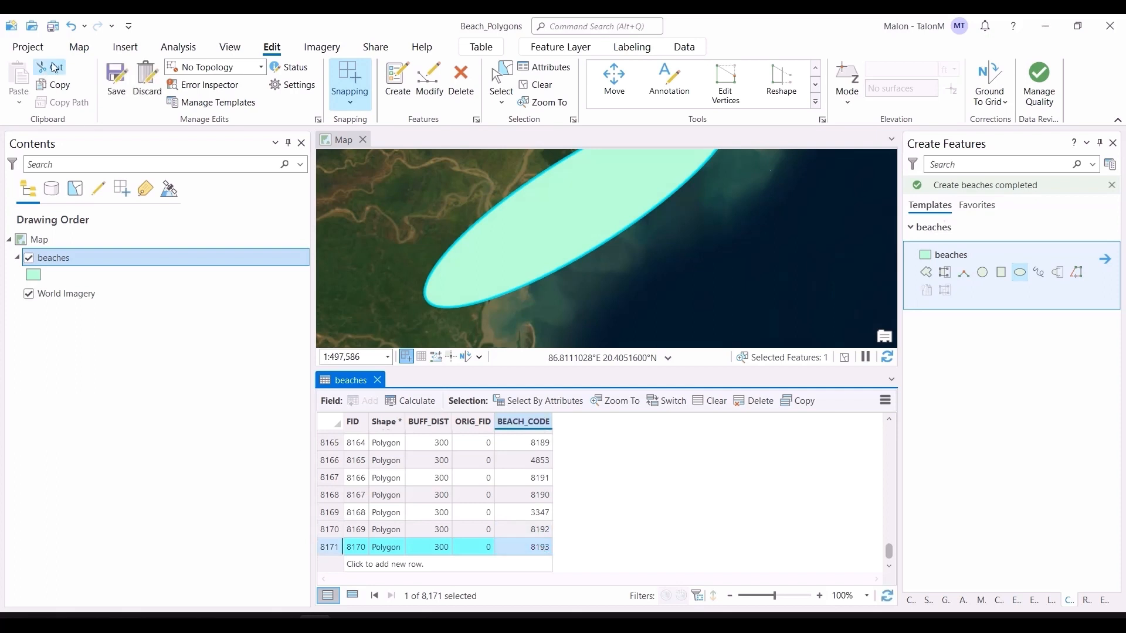
pyautogui.hotkey('ctrl', 's')
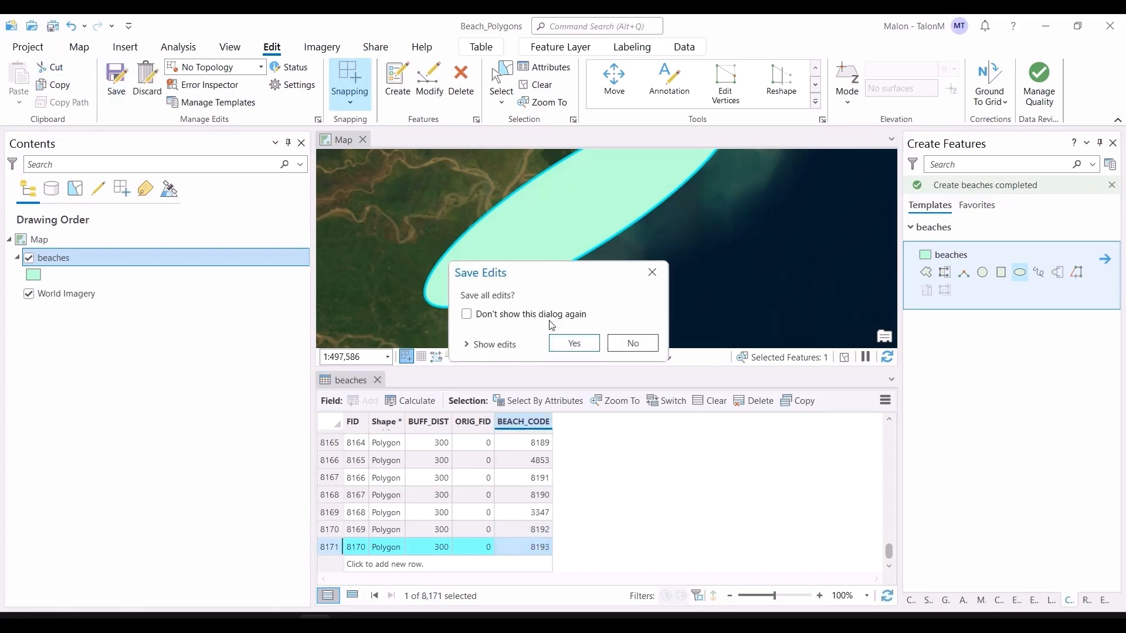
pyautogui.click(568, 343)
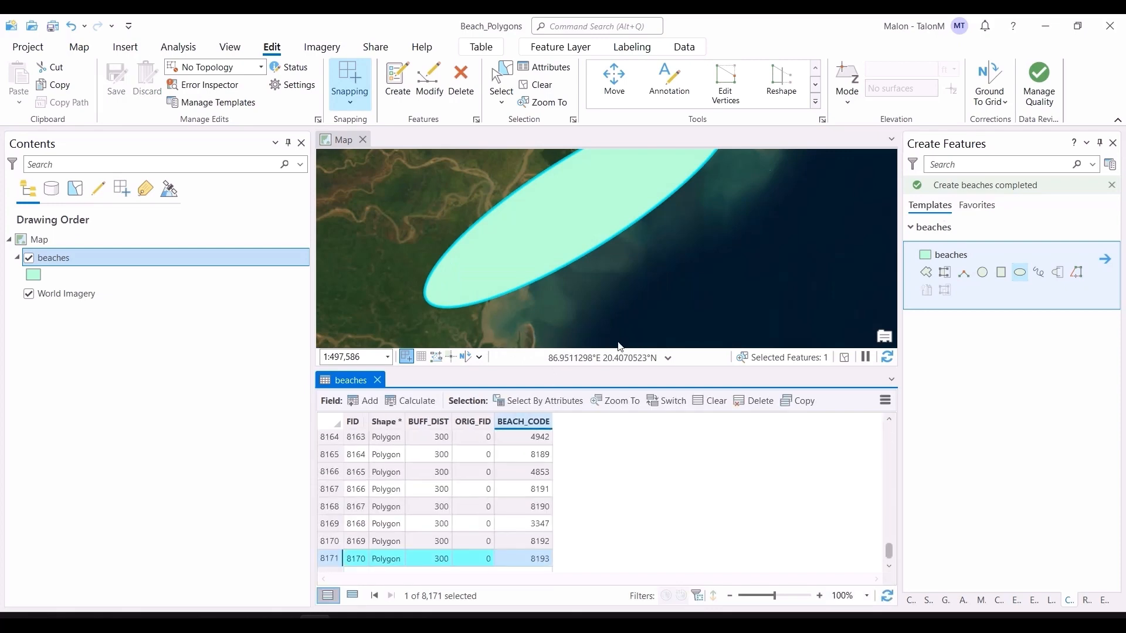
# Switch to File Explorer, go from aux_data to the SAET_V4.0 folder in SAET_installation, and run saet_env_activation
pyautogui.hotkey('alt', 'Tab')
pyautogui.press('Tab')
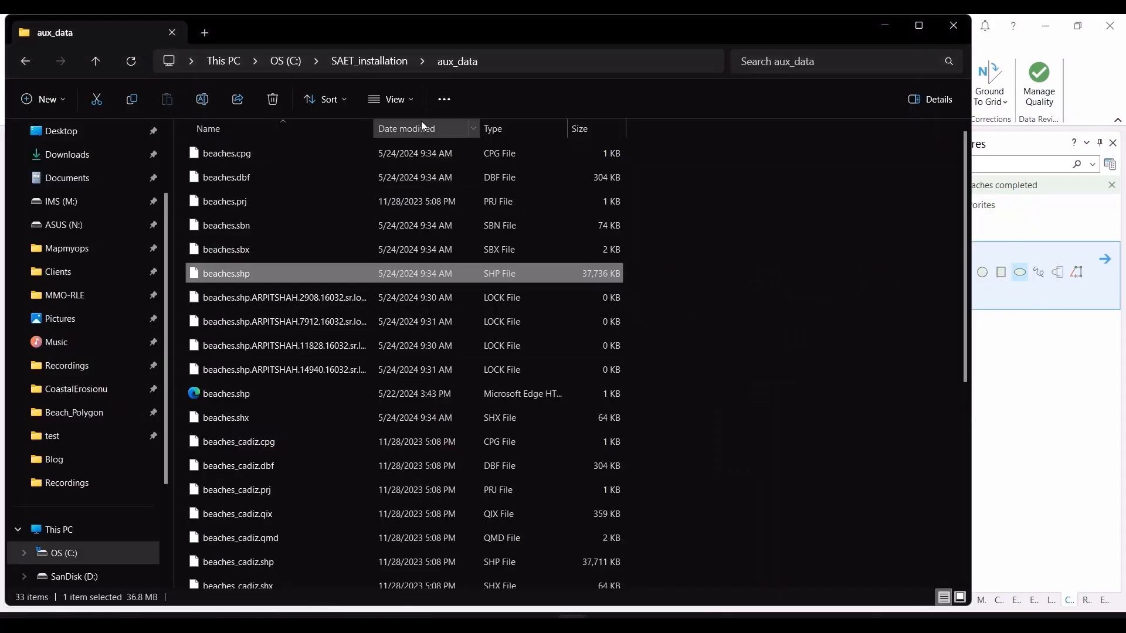
pyautogui.click(355, 61)
pyautogui.click(244, 329)
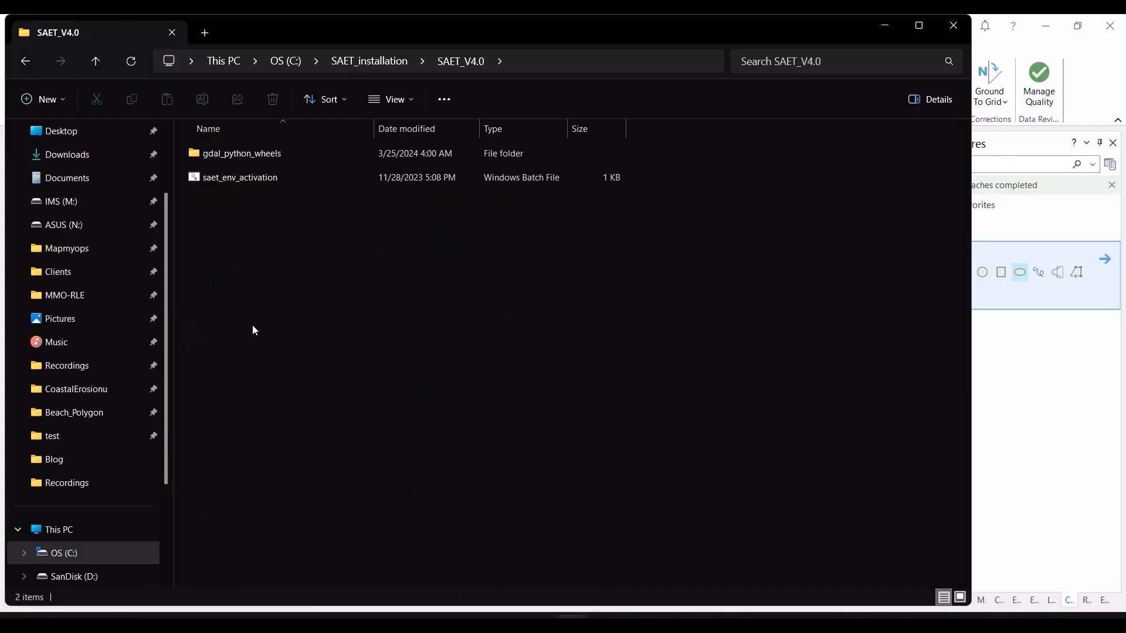
pyautogui.click(250, 179)
pyautogui.doubleClick(249, 178)
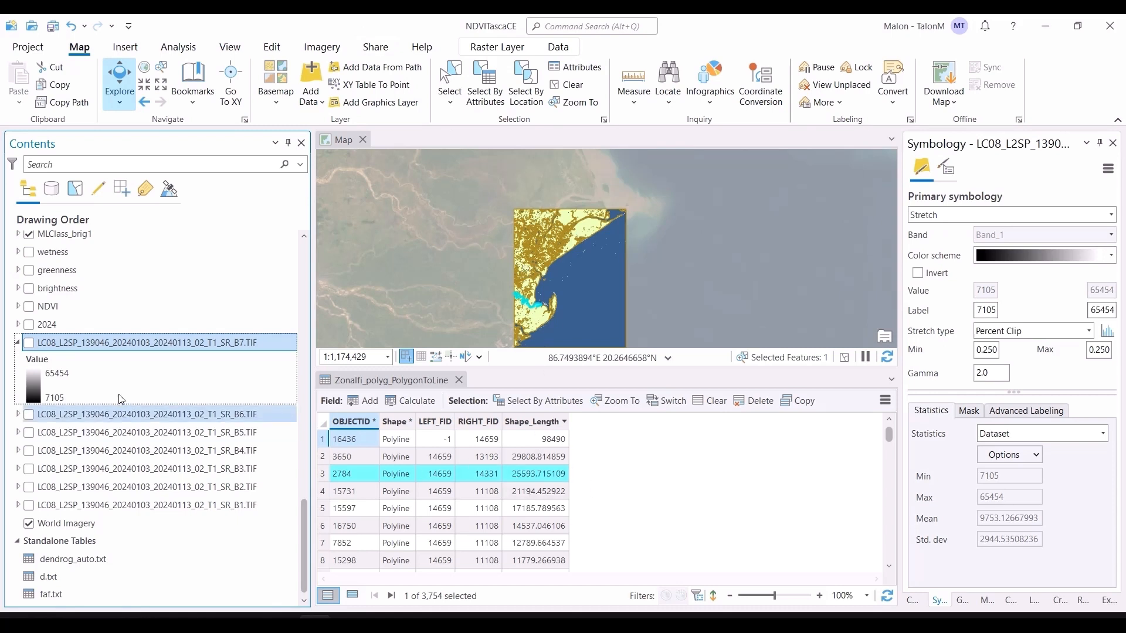
# Check the Landsat band 7 layer in the NDVITascaCE project, and review the examples_of_use_sp file from the help commands through Example 4
pyautogui.click(29, 342)
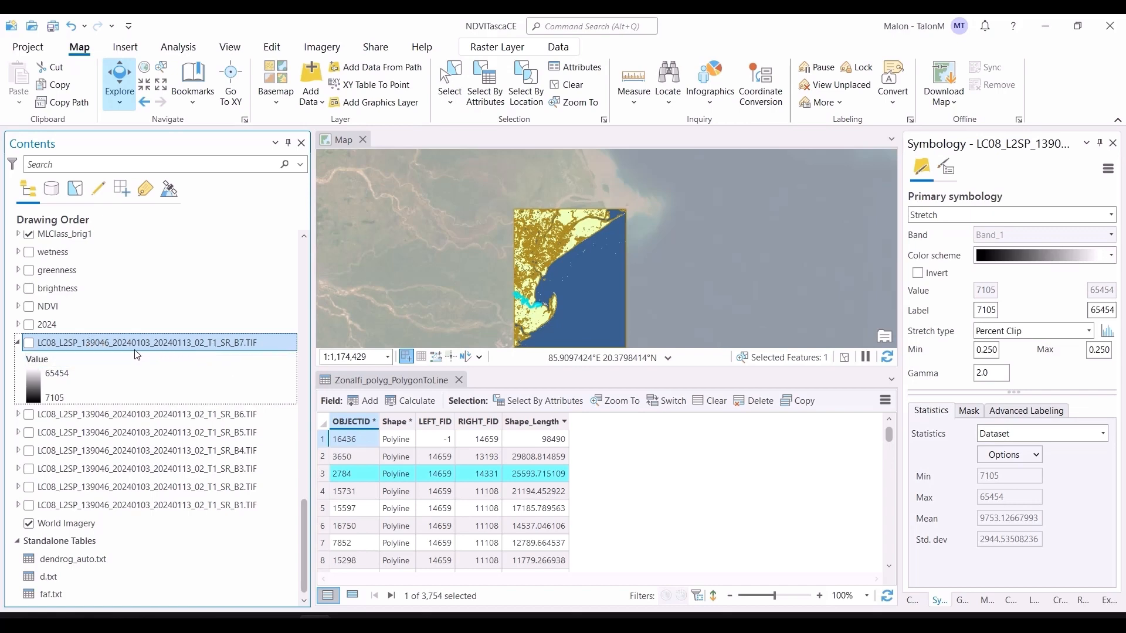
pyautogui.hotkey('alt', 'Tab')
pyautogui.doubleClick(377, 389)
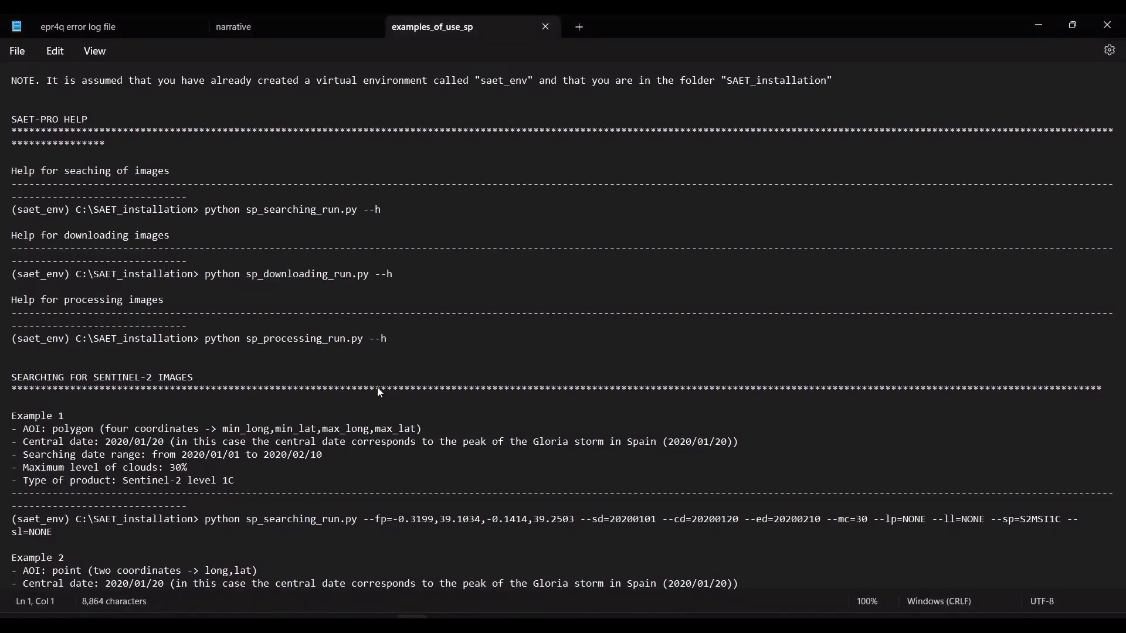
pyautogui.scroll(-1, 257, 282)
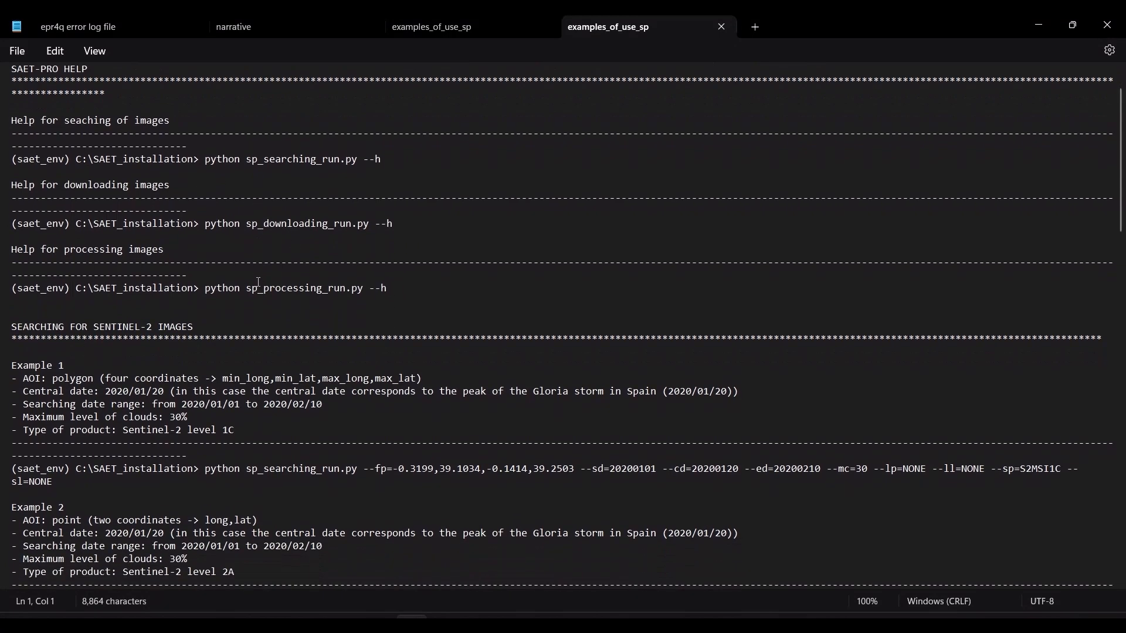
pyautogui.scroll(1, 78, 152)
pyautogui.scroll(-5, 145, 353)
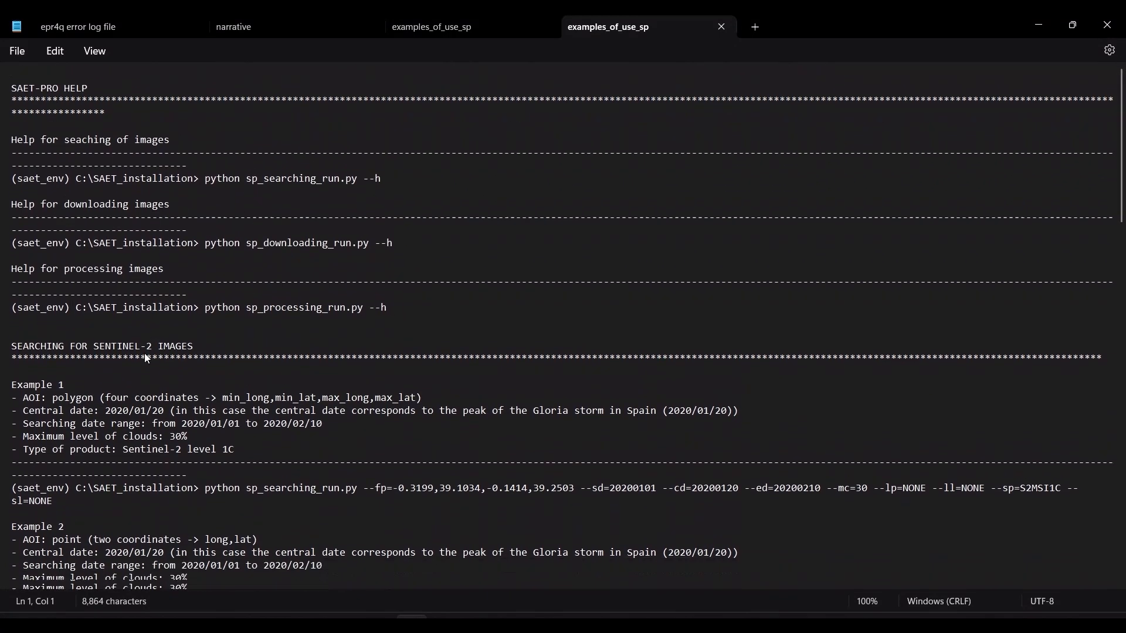
pyautogui.scroll(-4, 146, 358)
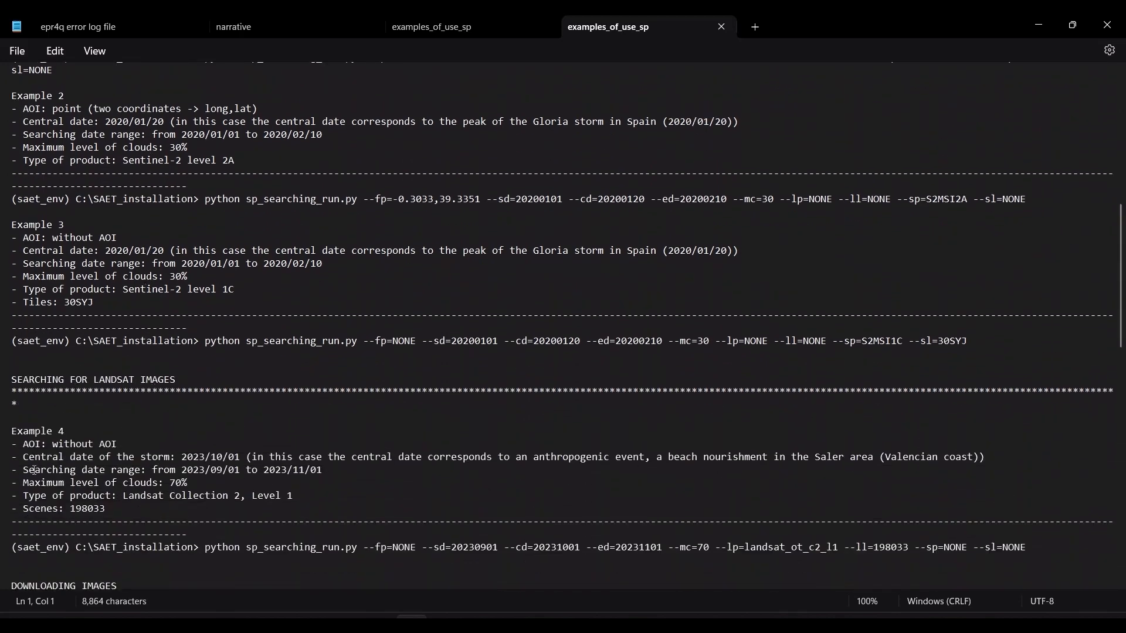
pyautogui.scroll(-2, 34, 470)
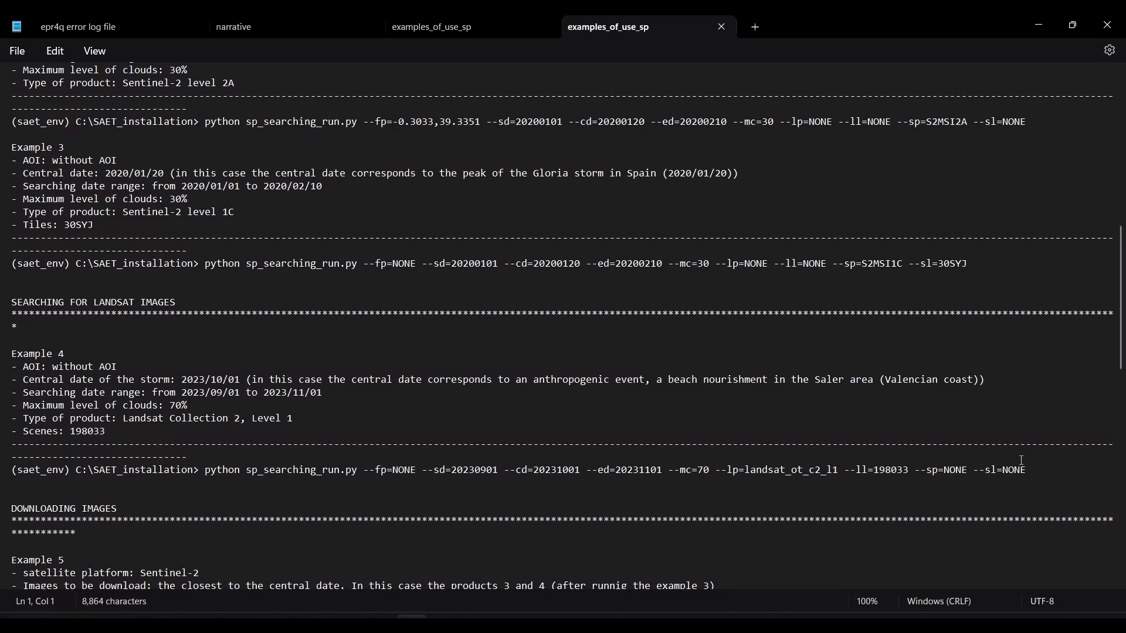
# Copy Example 4's sp_searching_run.py Landsat search command and paste it into the python sp Word document
pyautogui.moveTo(1030, 464)
pyautogui.mouseDown()
pyautogui.moveTo(103, 467)
pyautogui.moveTo(13, 483)
pyautogui.moveTo(153, 470)
pyautogui.moveTo(1026, 471)
pyautogui.mouseUp()
pyautogui.hotkey('ctrl', 'c')
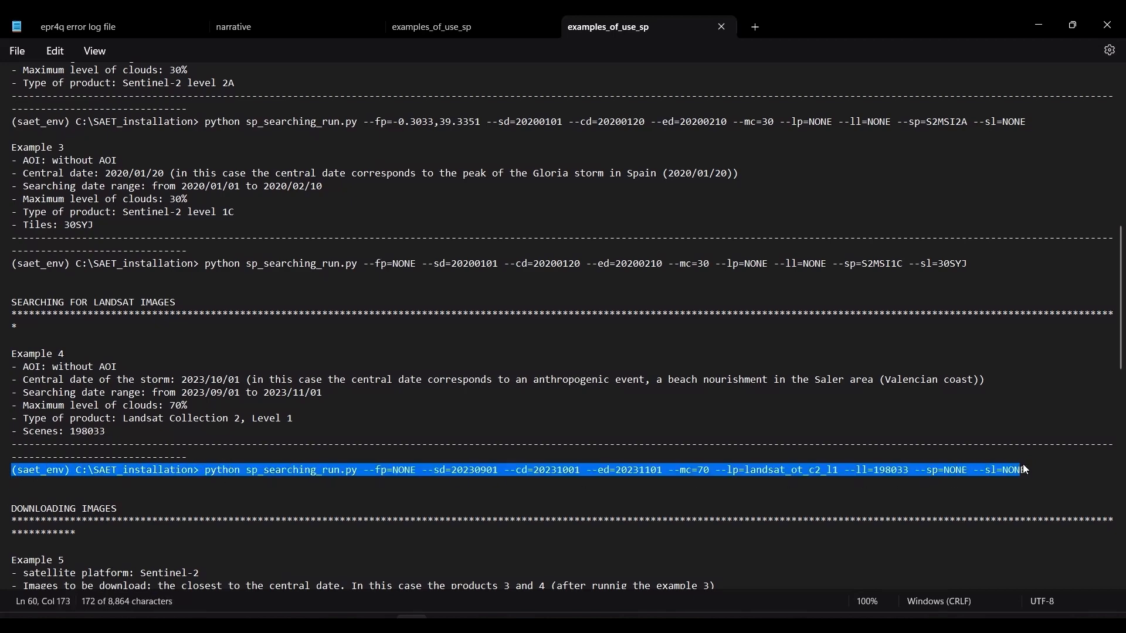
pyautogui.hotkey('alt', 'Tab')
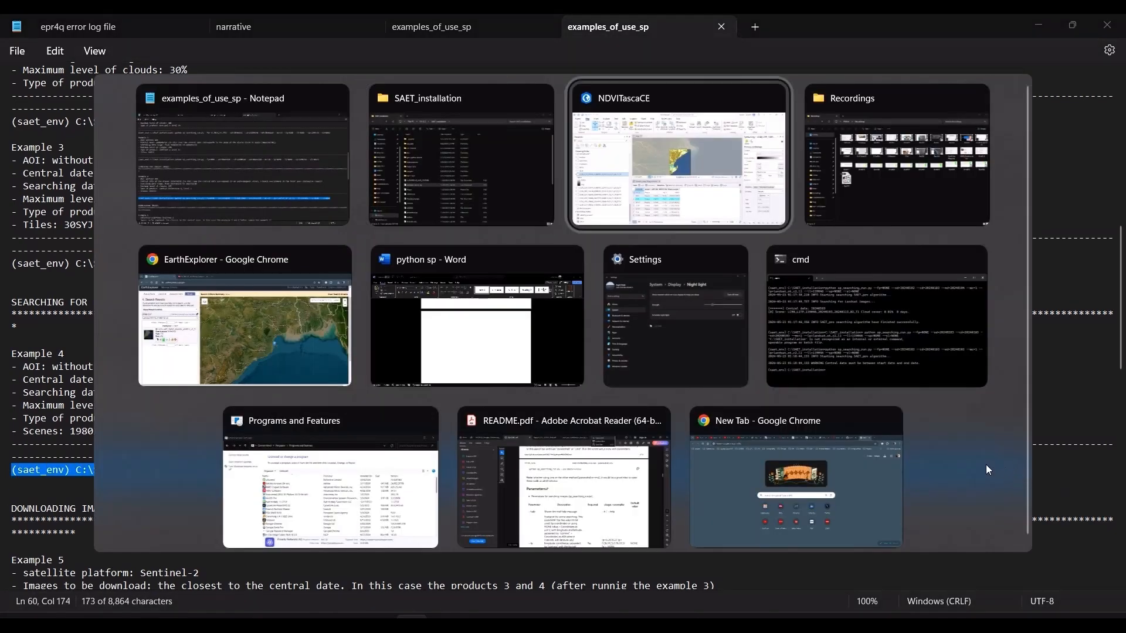
pyautogui.hotkey('alt', 'Tab')
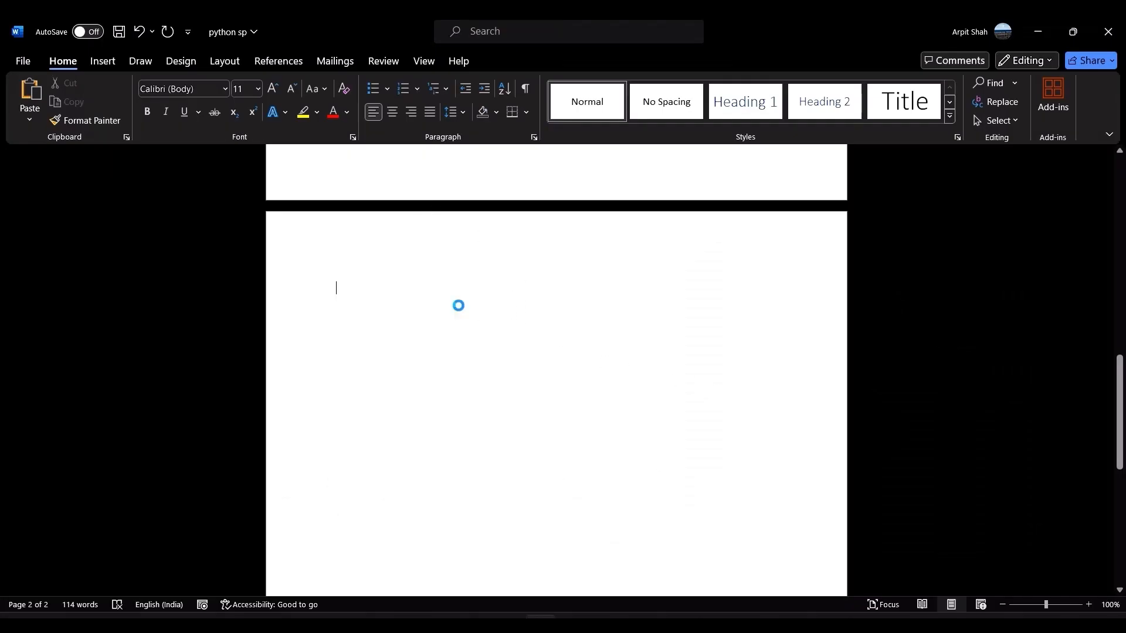
pyautogui.hotkey('ctrl', 'v')
# Check the Landsat layer name in NDVITascaCE, and copy the scene code 139046 from the Landsat result's ID in EarthExplorer
pyautogui.hotkey('alt', 'Tab')
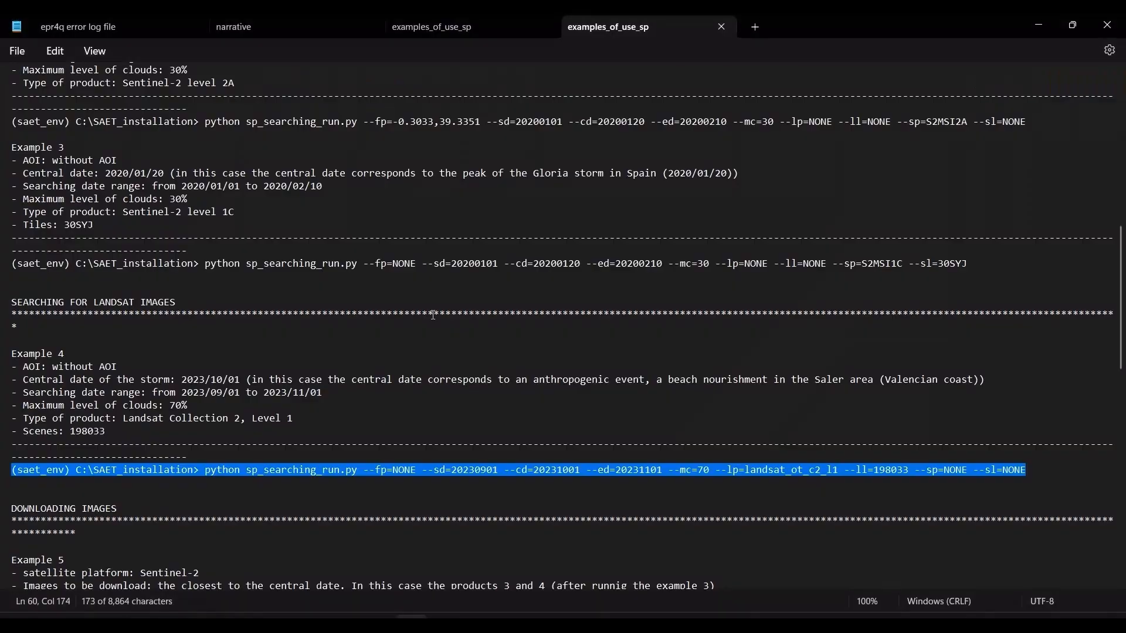
pyautogui.hotkey('alt', 'Tab')
pyautogui.hotkey('alt', 'Tab')
pyautogui.hotkey('alt', 'Tab')
pyautogui.hotkey('alt', 'Tab')
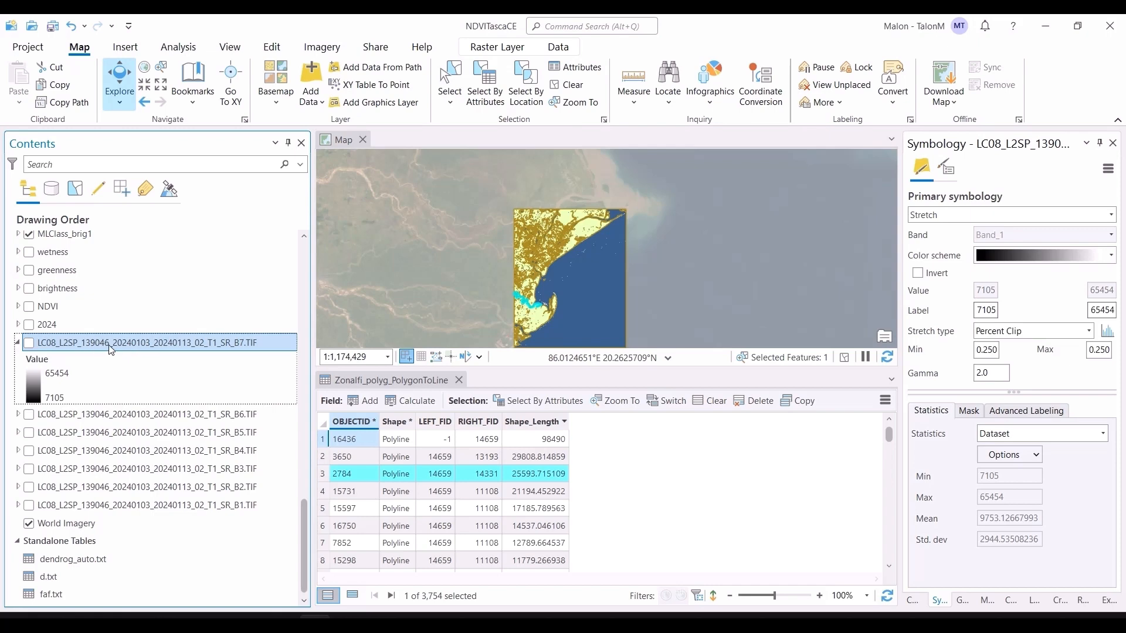
pyautogui.hotkey('alt', 'Tab')
pyautogui.hotkey('alt', 'Tab')
pyautogui.hotkey('alt', 'Tab')
pyautogui.hotkey('alt', 'Tab')
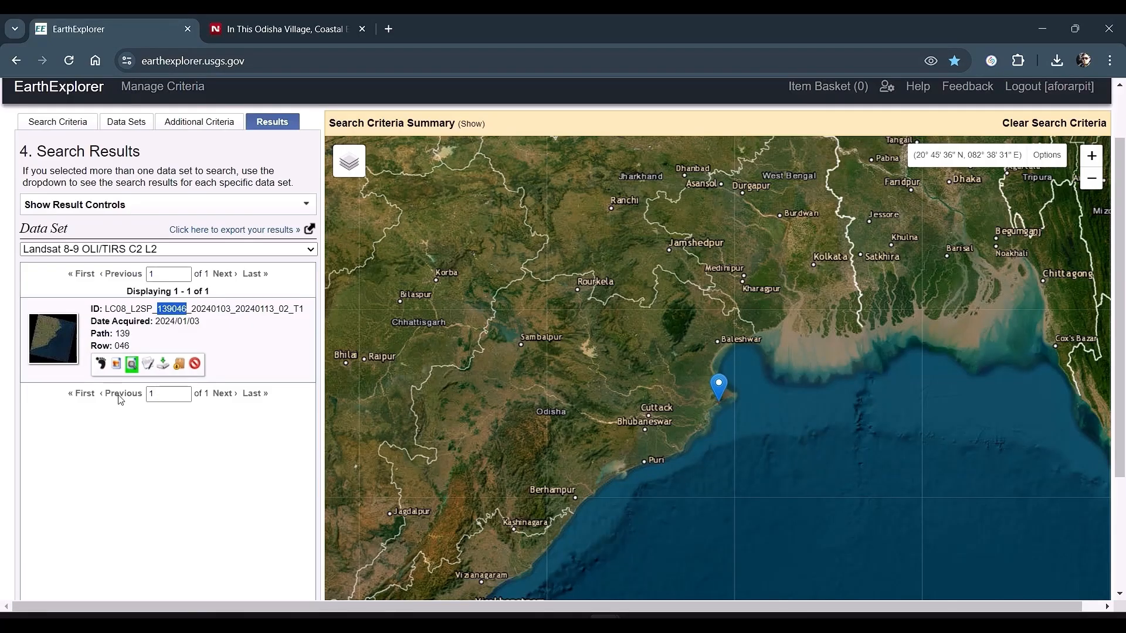
pyautogui.click(160, 438)
pyautogui.moveTo(157, 309); pyautogui.dragTo(188, 310)
pyautogui.hotkey('ctrl', 'c')
# Switch to the python sp Word document, replace the command's --ll scene code with 139046, and close the open cmd window
pyautogui.hotkey('alt', 'Tab')
pyautogui.hotkey('alt', 'Tab')
pyautogui.hotkey('alt', 'Tab')
pyautogui.press('Tab')
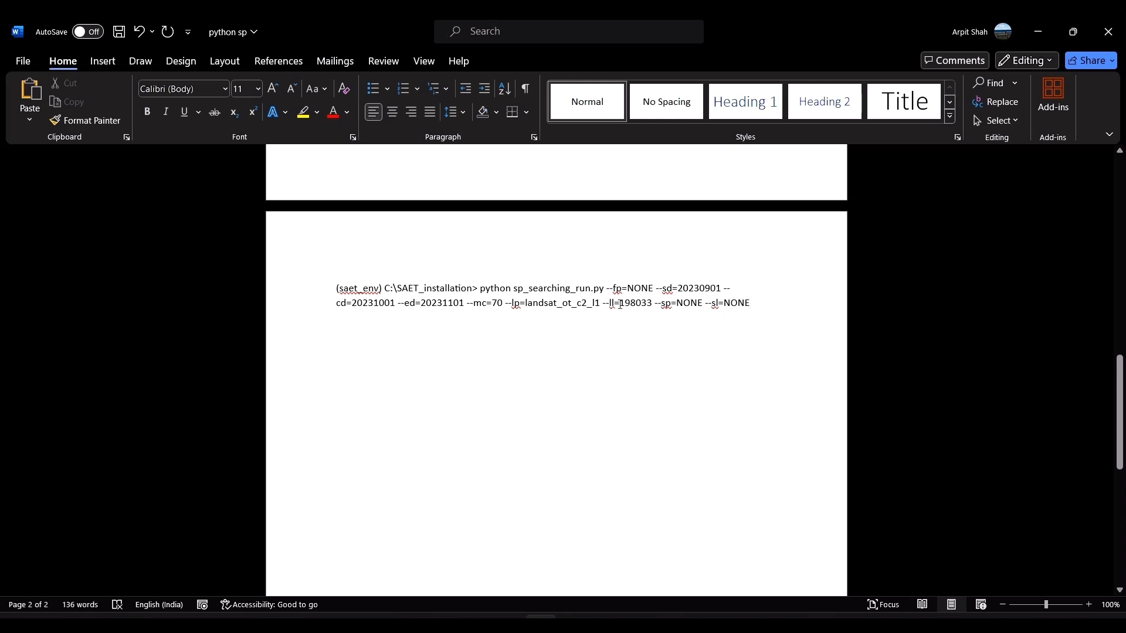
pyautogui.hotkey('shift', 'Right')
pyautogui.hotkey('shift', 'Right')
pyautogui.hotkey('shift', 'Right')
pyautogui.hotkey('shift', 'Right')
pyautogui.hotkey('shift', 'Right')
pyautogui.hotkey('shift', 'Right')
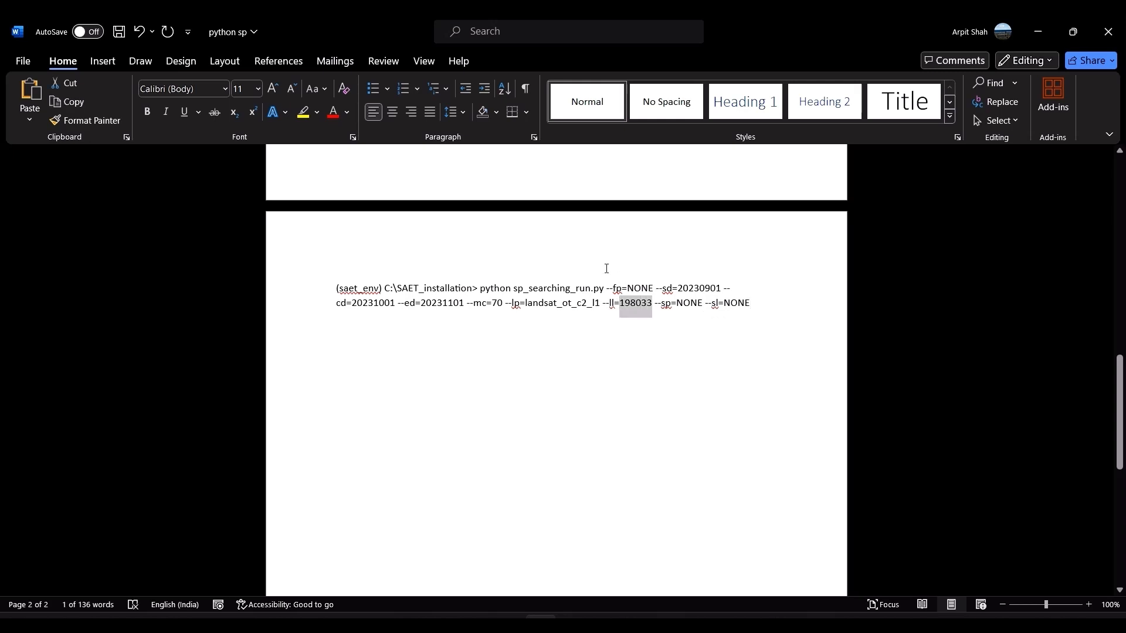
pyautogui.hotkey('ctrl', 'v')
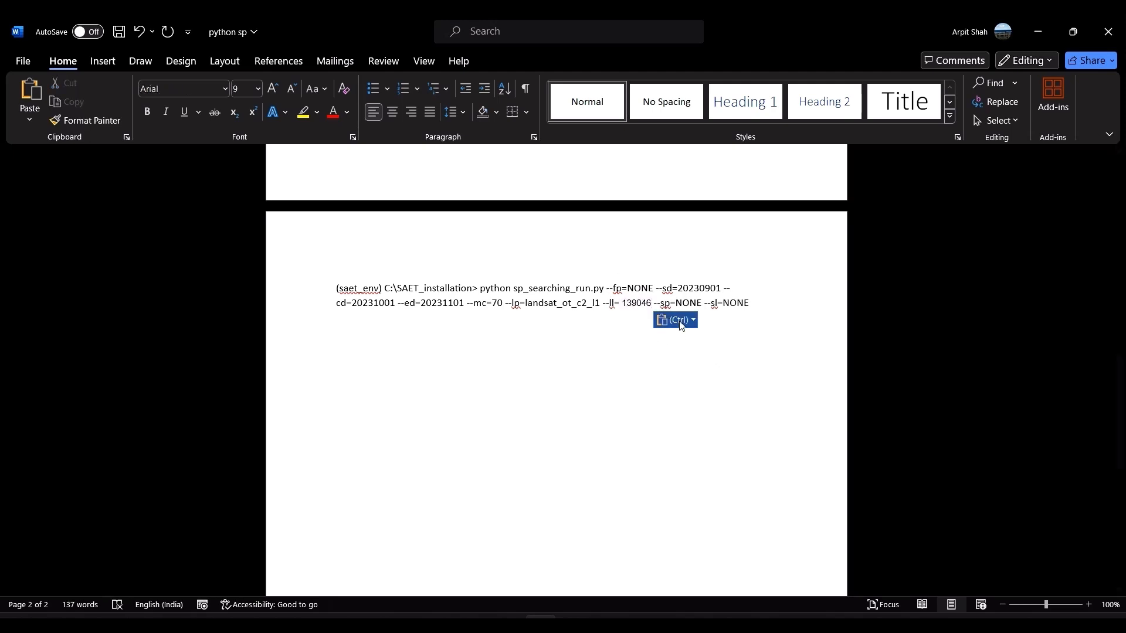
pyautogui.click(674, 319)
pyautogui.click(710, 363)
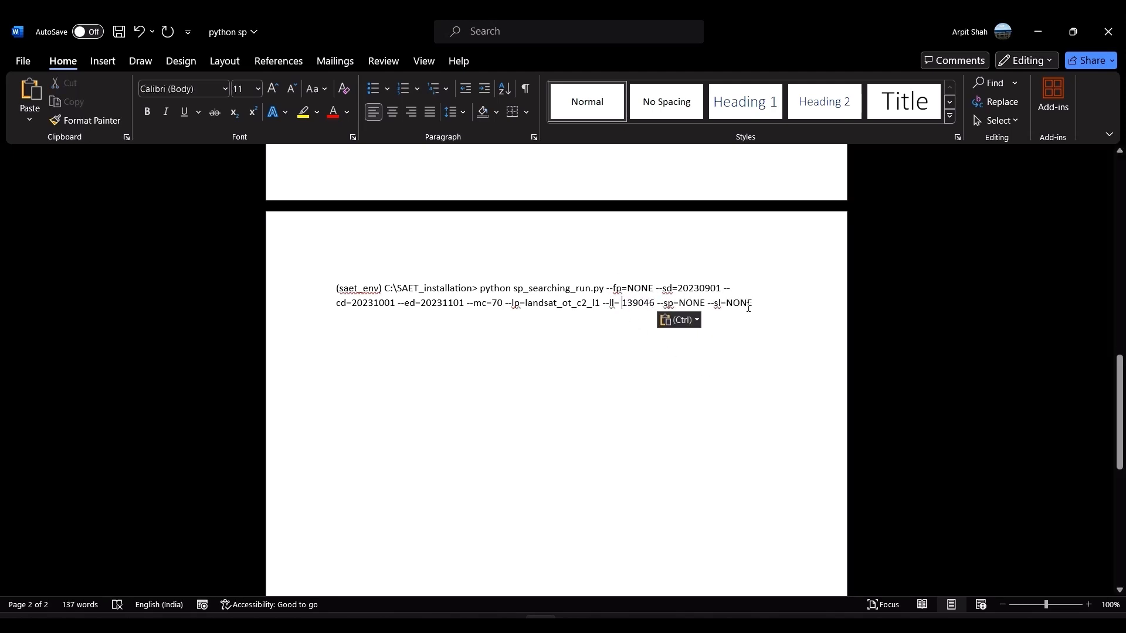
pyautogui.press('BackSpace')
pyautogui.moveTo(637, 625)
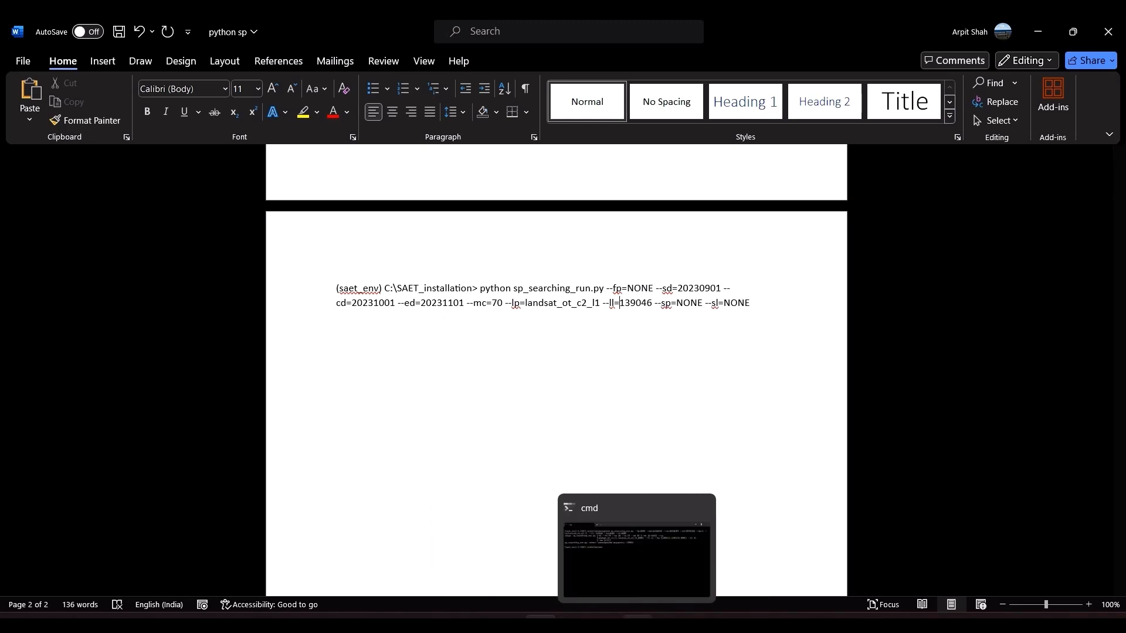
pyautogui.click(703, 509)
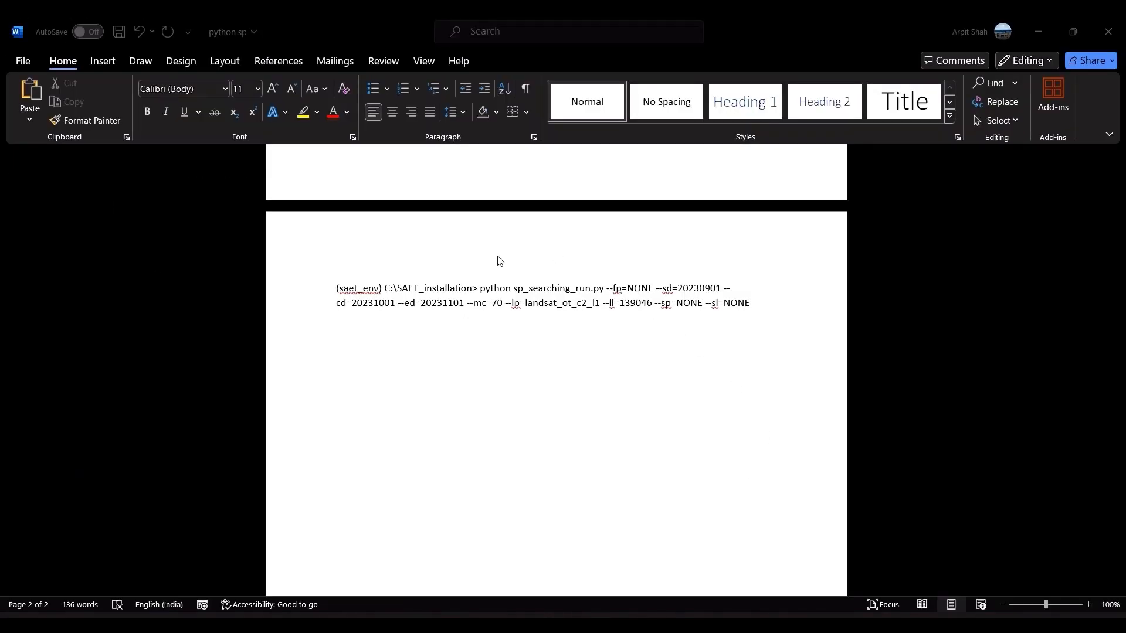
# Set the start date --sd in the Landsat search command to 20240102
pyautogui.click(697, 291)
pyautogui.hotkey('shift', 'Right')
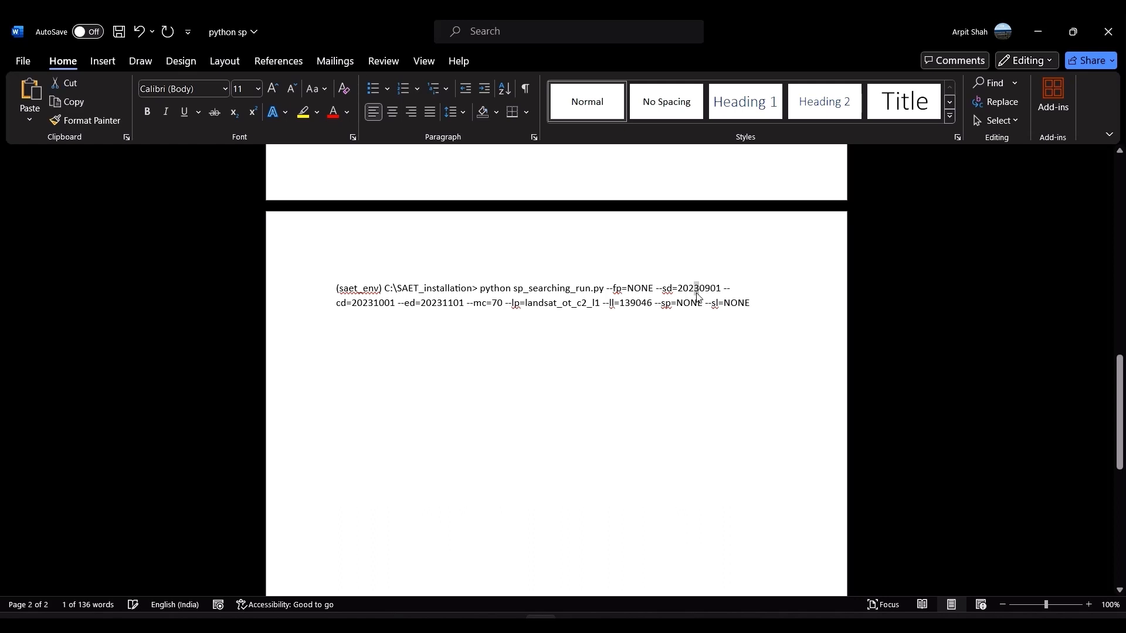
pyautogui.write('4')
pyautogui.hotkey('shift', 'Right')
pyautogui.write('1')
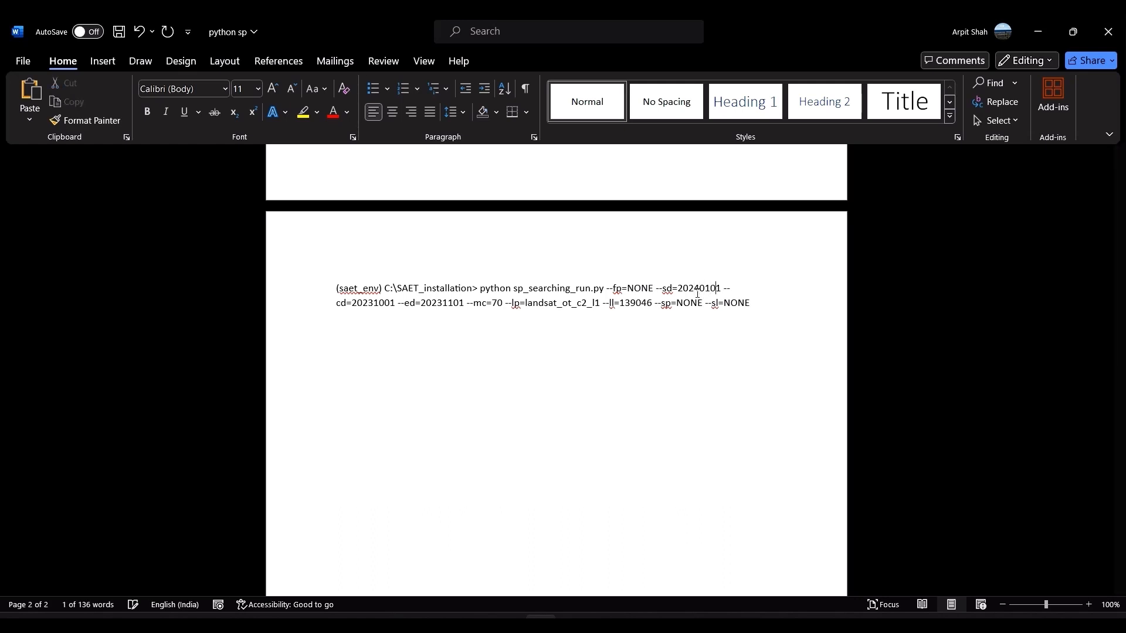
pyautogui.hotkey('shift', 'Right')
pyautogui.hotkey('shift', 'Right')
pyautogui.write('02')
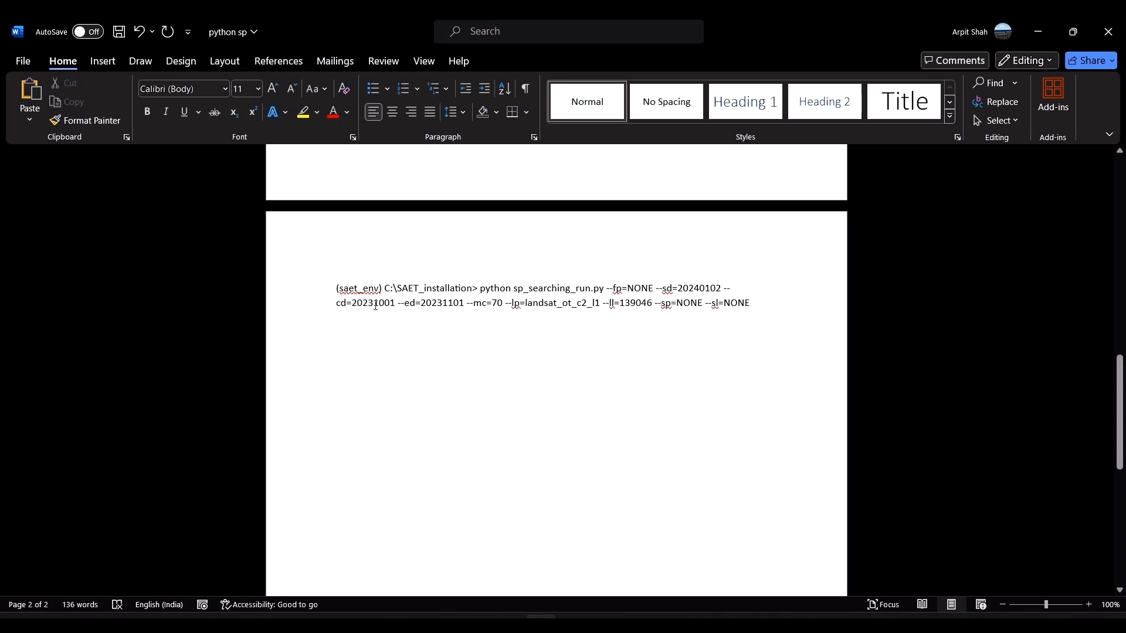
# Set the central date --cd in the Landsat search command to 20240103
pyautogui.moveTo(376, 306); pyautogui.dragTo(368, 305)
pyautogui.write('4')
pyautogui.hotkey('shift', 'Right')
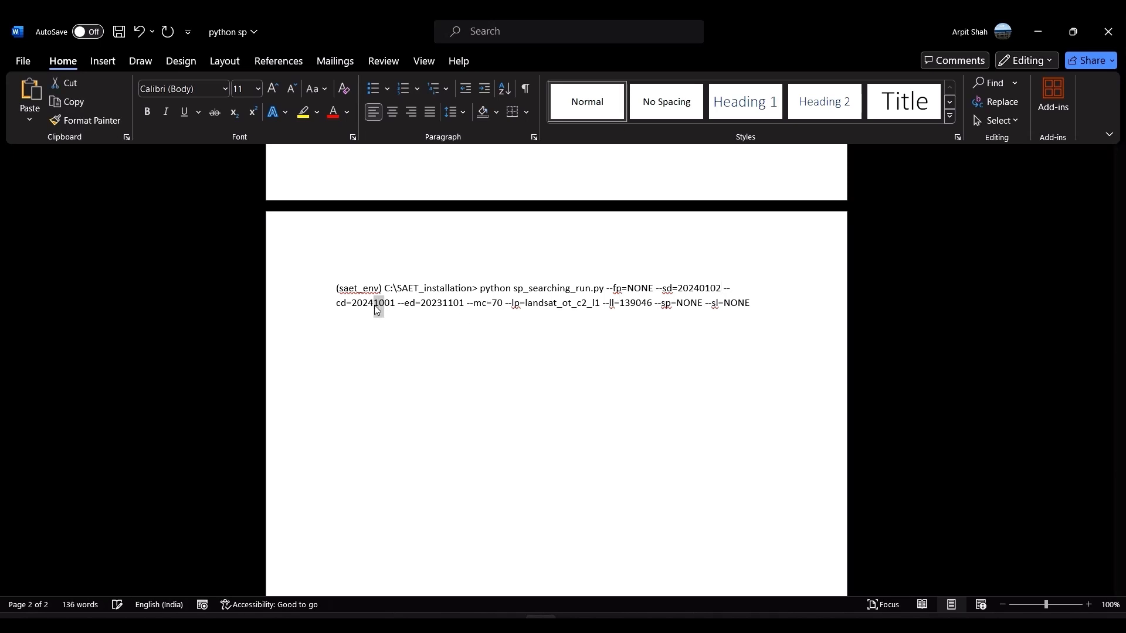
pyautogui.hotkey('shift', 'Right')
pyautogui.hotkey('shift', 'Right')
pyautogui.write('010')
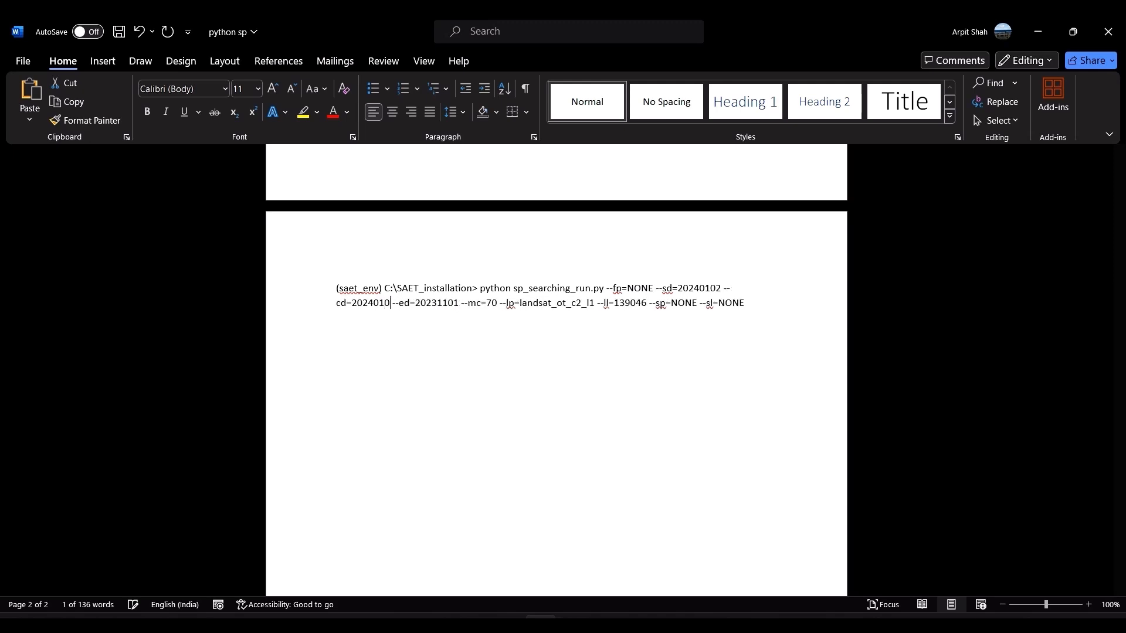
pyautogui.write('3')
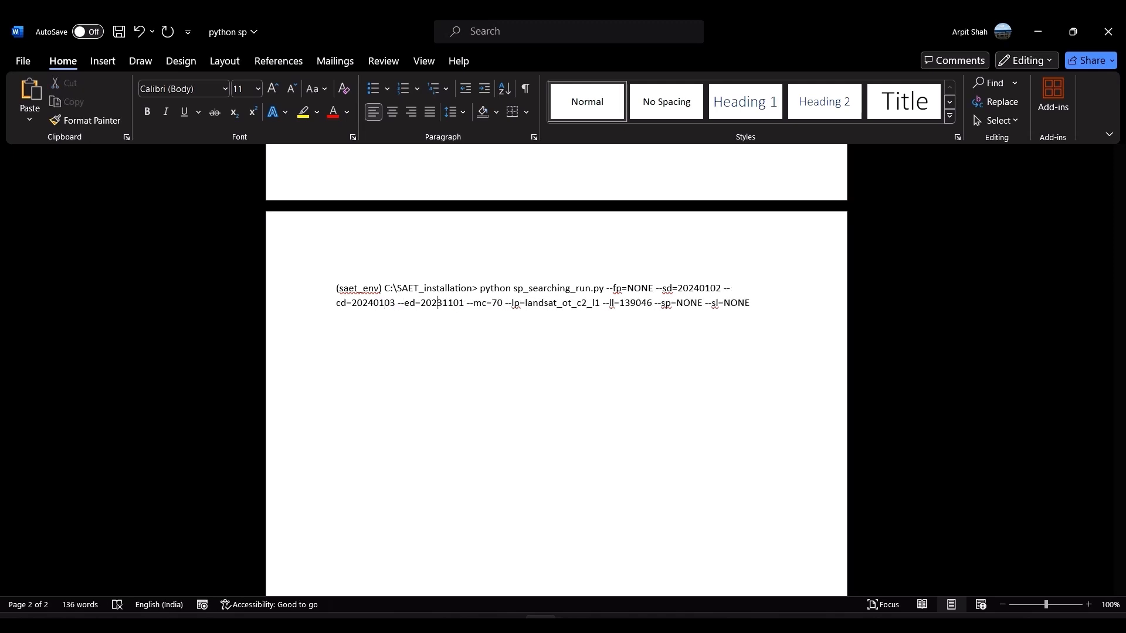
# Set the end date --ed in the Landsat search command to 20240104
pyautogui.moveTo(443, 305); pyautogui.dragTo(437, 306)
pyautogui.write('4')
pyautogui.hotkey('shift', 'Right')
pyautogui.hotkey('shift', 'Right')
pyautogui.hotkey('shift', 'Right')
pyautogui.hotkey('shift', 'Right')
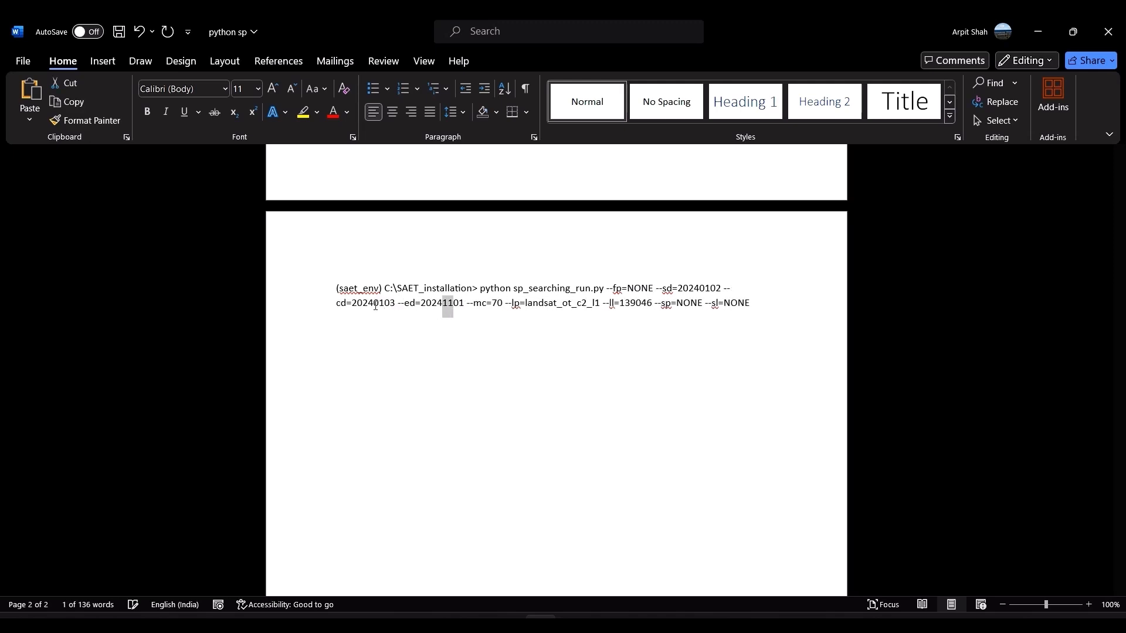
pyautogui.write('0104')
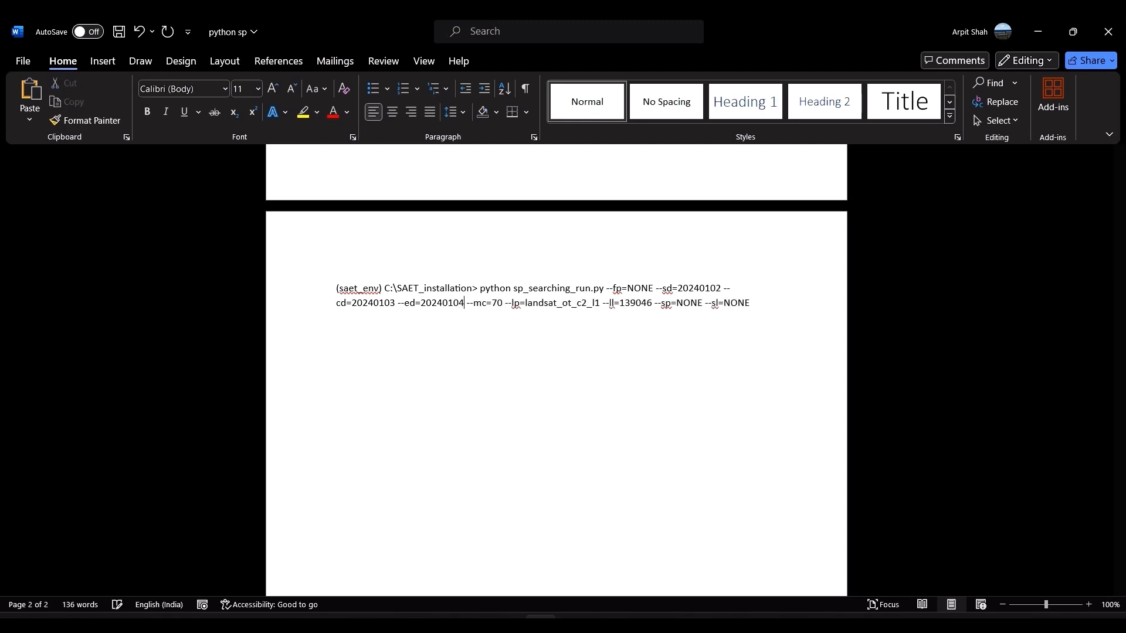
# Set the maximum cloud level --mc in the Landsat search command to 1
pyautogui.press('Right')
pyautogui.press('Right')
pyautogui.hotkey('shift', 'Right')
pyautogui.hotkey('shift', 'Right')
pyautogui.press('Right')
pyautogui.press('Right')
pyautogui.hotkey('shift', 'Right')
pyautogui.hotkey('shift', 'Right')
pyautogui.write('1')
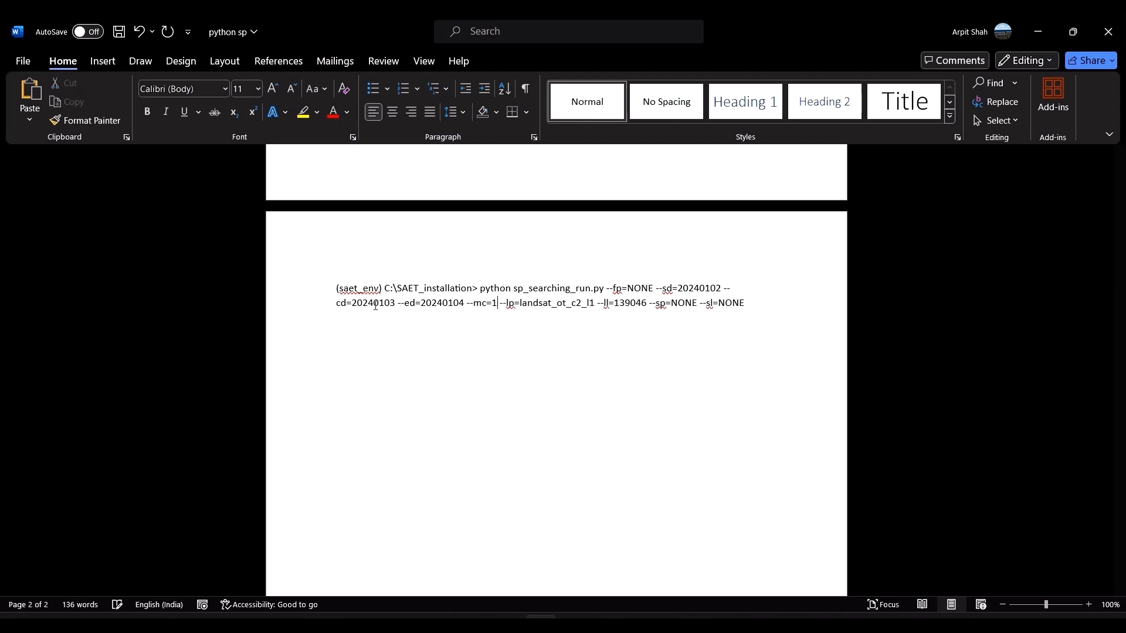
# Check the remaining --lp, --ll, --sp and --sl parameters of the Landsat search command
pyautogui.press('Right')
pyautogui.press('Right')
pyautogui.press('Right')
pyautogui.press('Right')
pyautogui.press('Right')
pyautogui.press('Right')
pyautogui.press('Right')
pyautogui.press('Right')
pyautogui.press('Right')
pyautogui.press('Right')
pyautogui.press('Right')
pyautogui.press('Right')
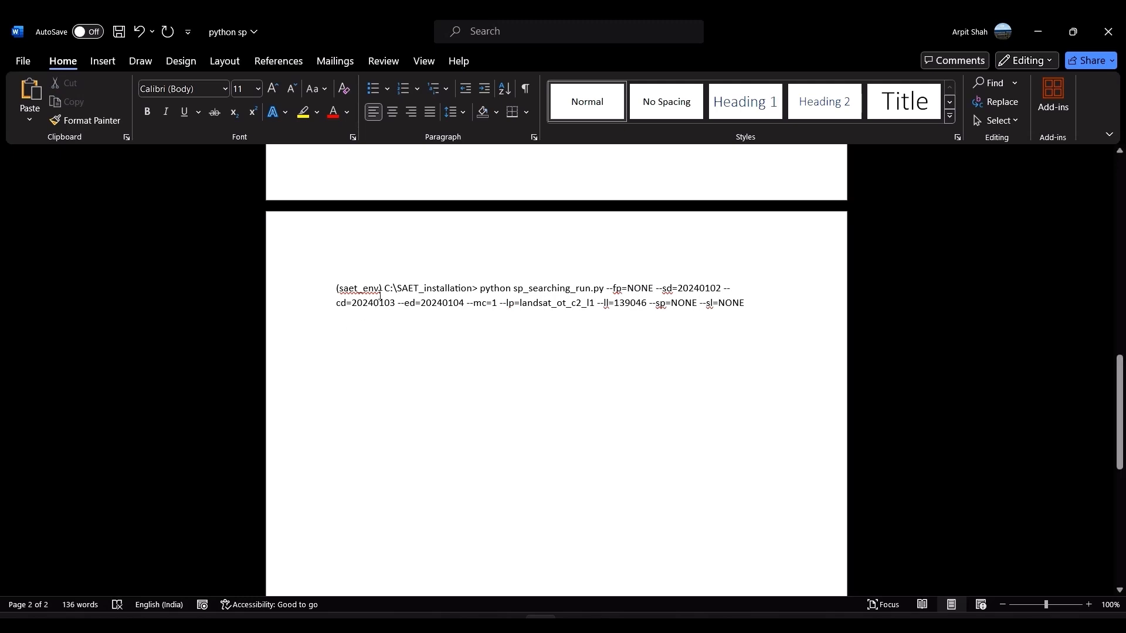
pyautogui.moveTo(751, 304); pyautogui.dragTo(700, 303)
pyautogui.click(460, 456)
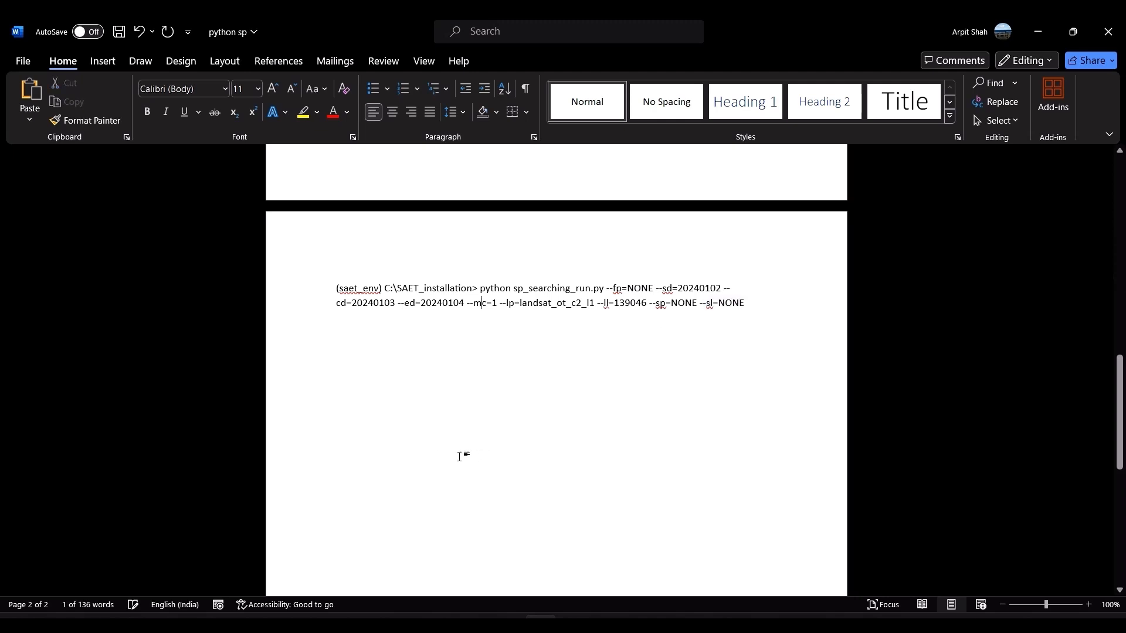
# Switch to File Explorer and run saet_env_activation from the SAET_V4.0 folder
pyautogui.moveTo(573, 621)
pyautogui.click(491, 568)
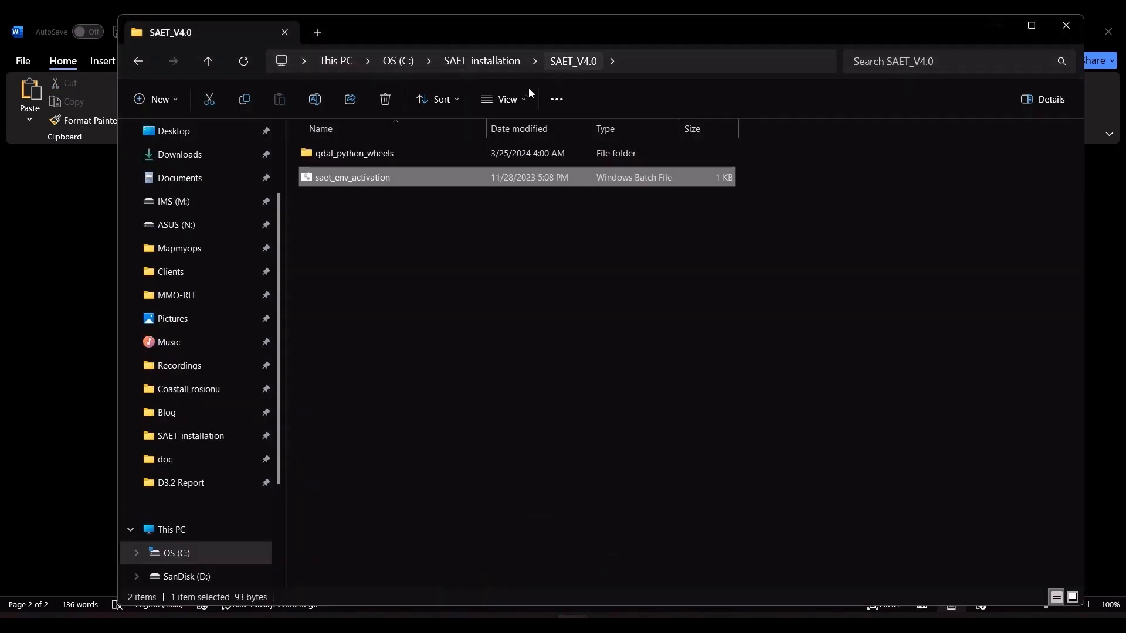
pyautogui.doubleClick(380, 178)
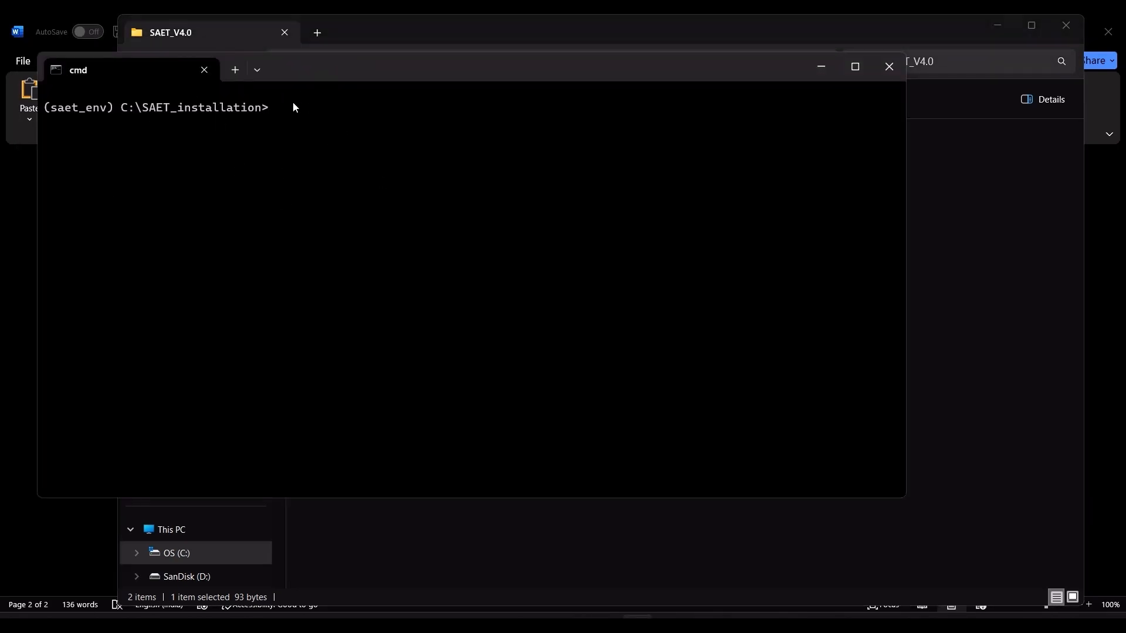
# Copy the edited sp_searching_run.py command, without its prompt prefix, from the python sp Word document and run it in the saet_env cmd window
pyautogui.hotkey('alt', 'Tab')
pyautogui.hotkey('alt', 'Tab')
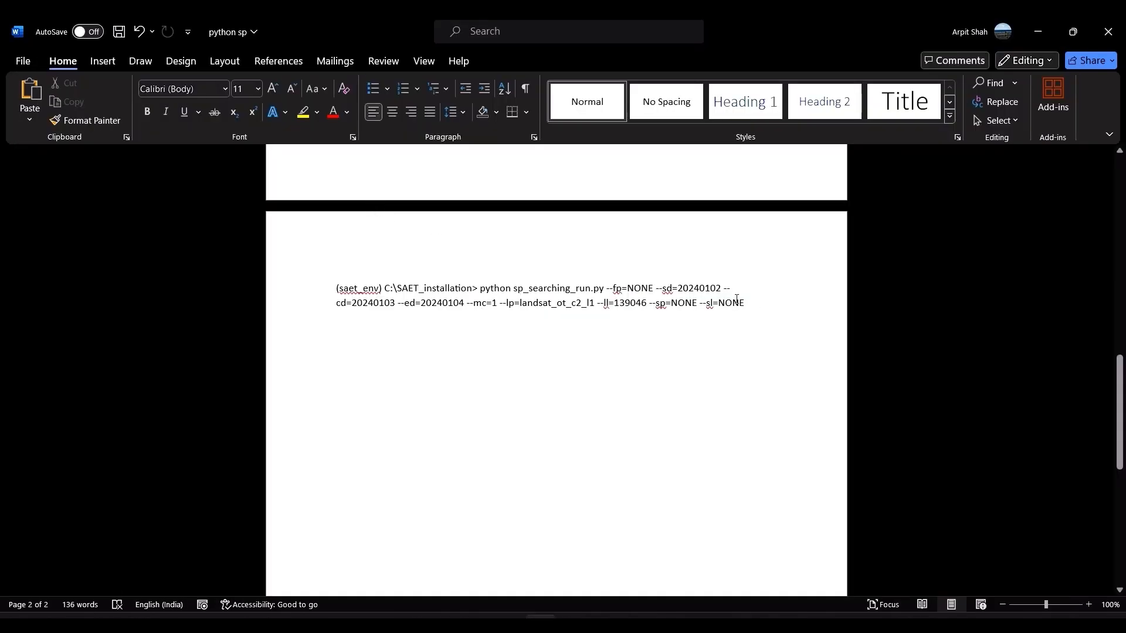
pyautogui.moveTo(740, 301); pyautogui.dragTo(478, 288)
pyautogui.hotkey('ctrl', 'c')
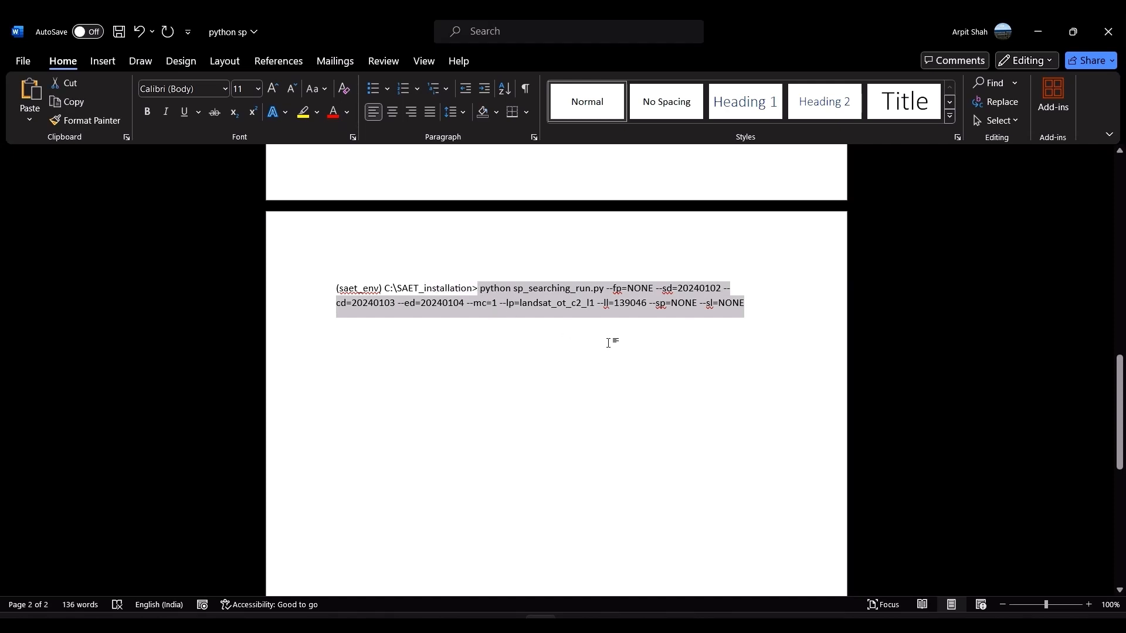
pyautogui.hotkey('alt', 'Tab')
pyautogui.hotkey('ctrl', 'v')
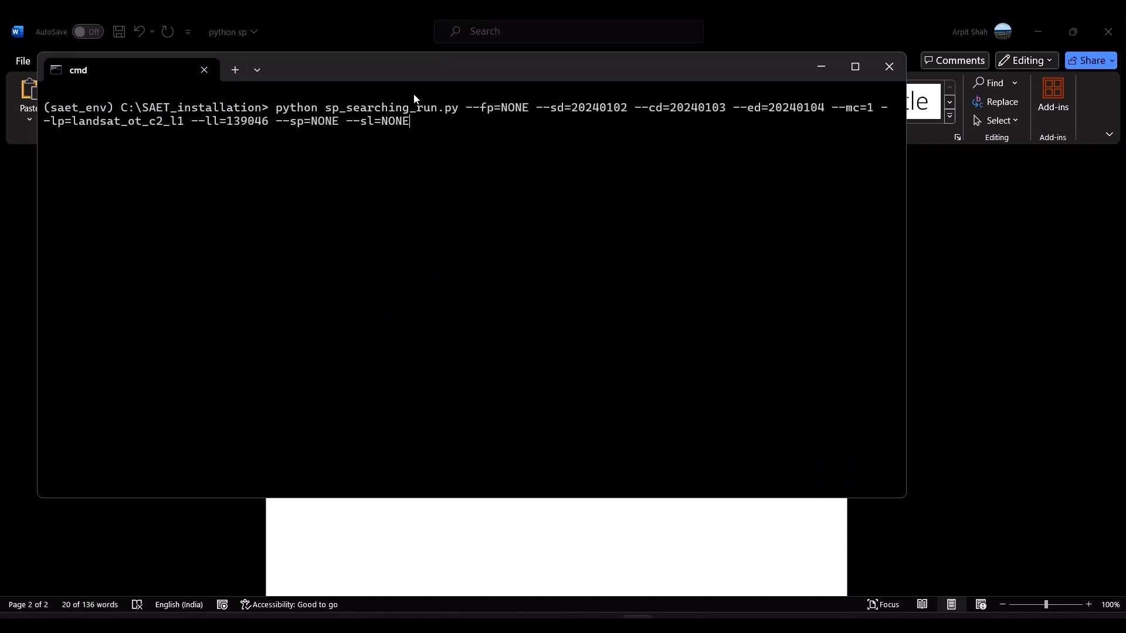
pyautogui.press('Return')
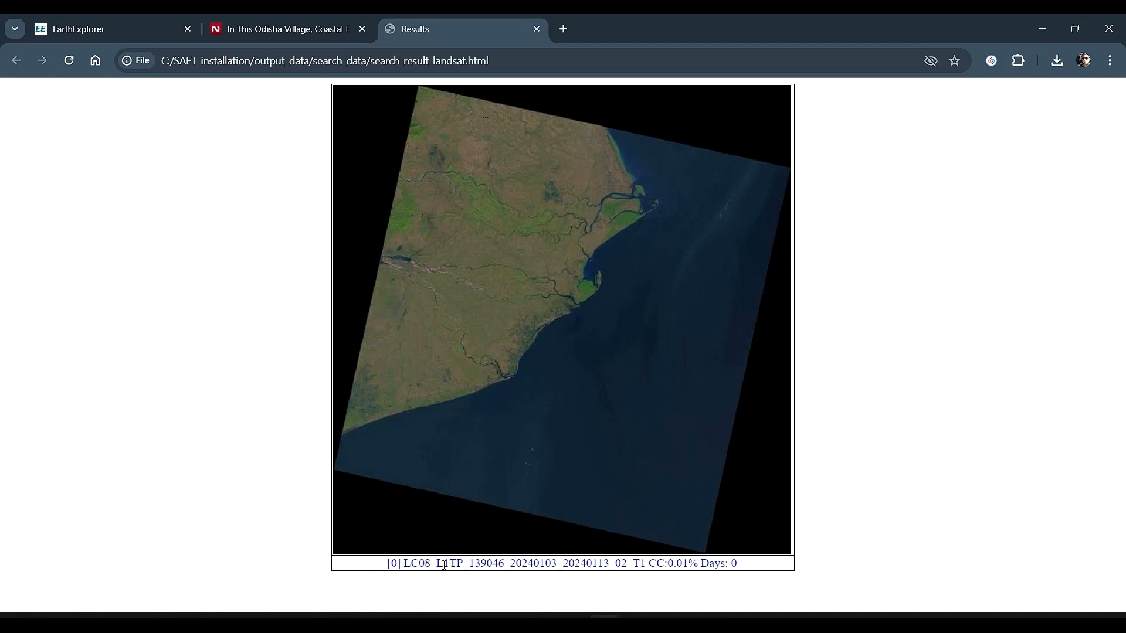
# Compare the Landsat scene on the search_result_landsat.html page with the EarthExplorer result
pyautogui.click(76, 29)
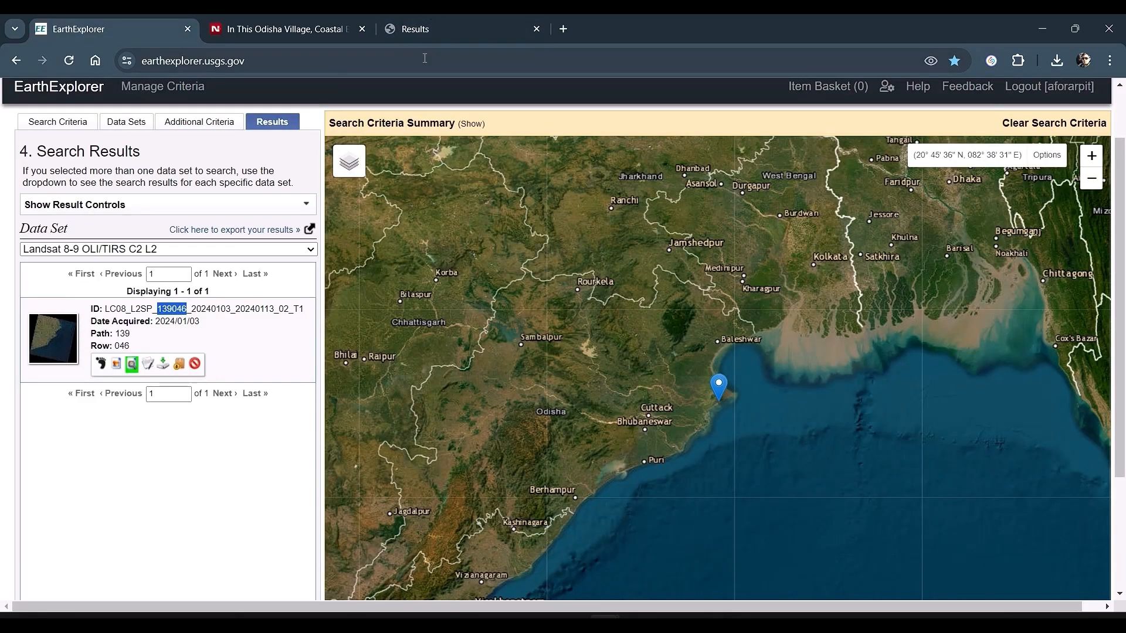
pyautogui.click(413, 28)
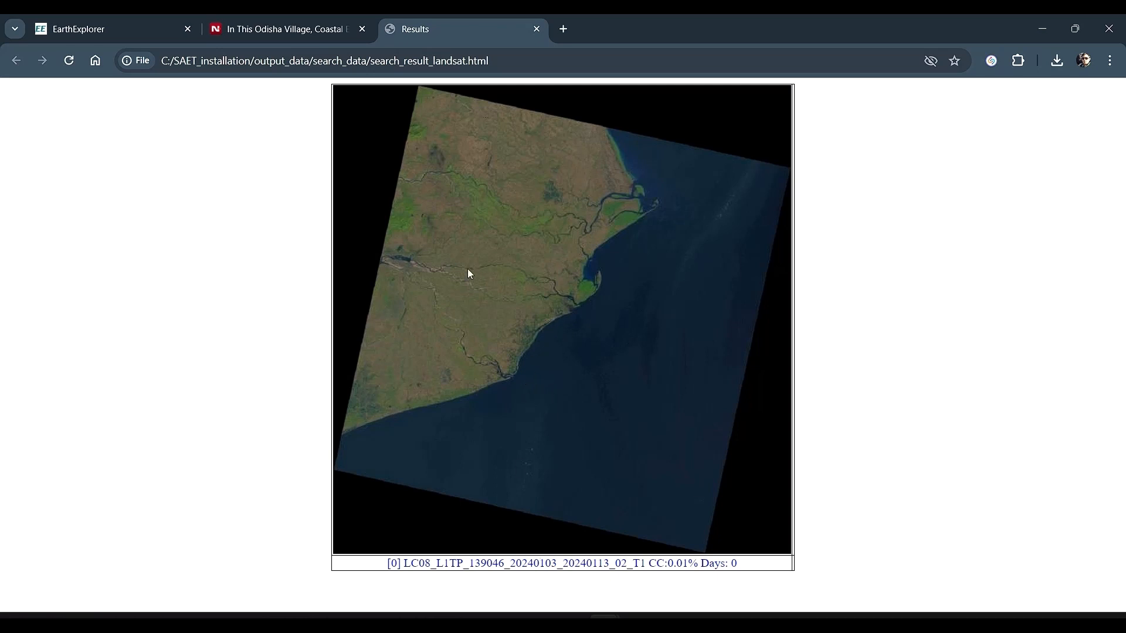
# Switch to the examples_of_use_sp file and review the Downloading Images section through Example 6 for Landsat
pyautogui.hotkey('alt', 'Tab')
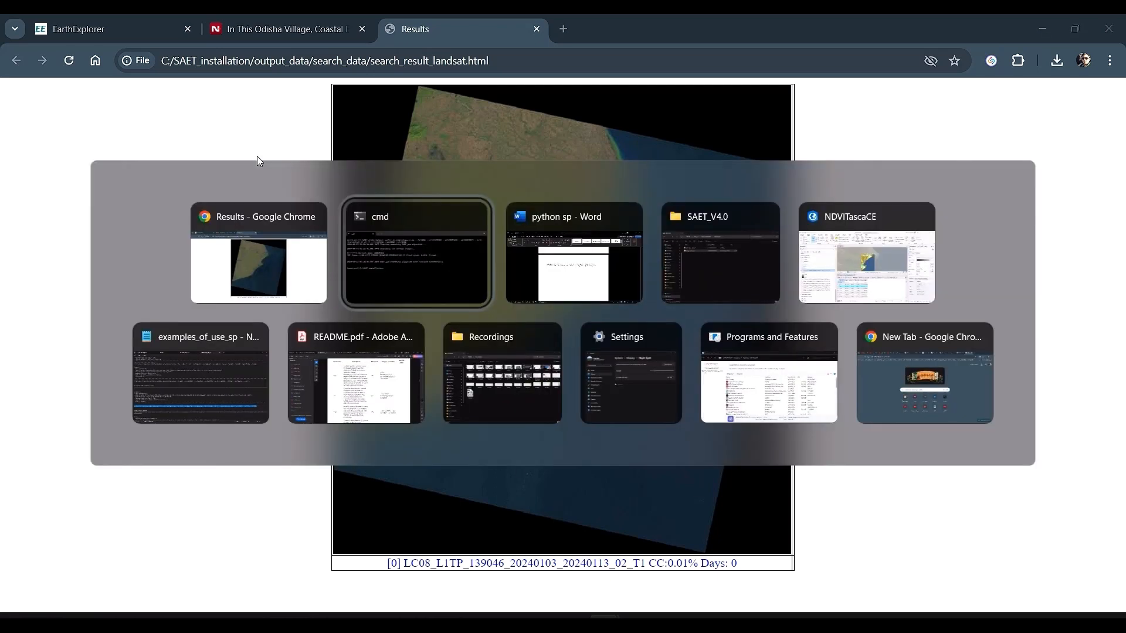
pyautogui.hotkey('alt', 'Tab')
pyautogui.hotkey('alt', 'Tab')
pyautogui.hotkey('alt', 'Tab')
pyautogui.hotkey('alt', 'Tab')
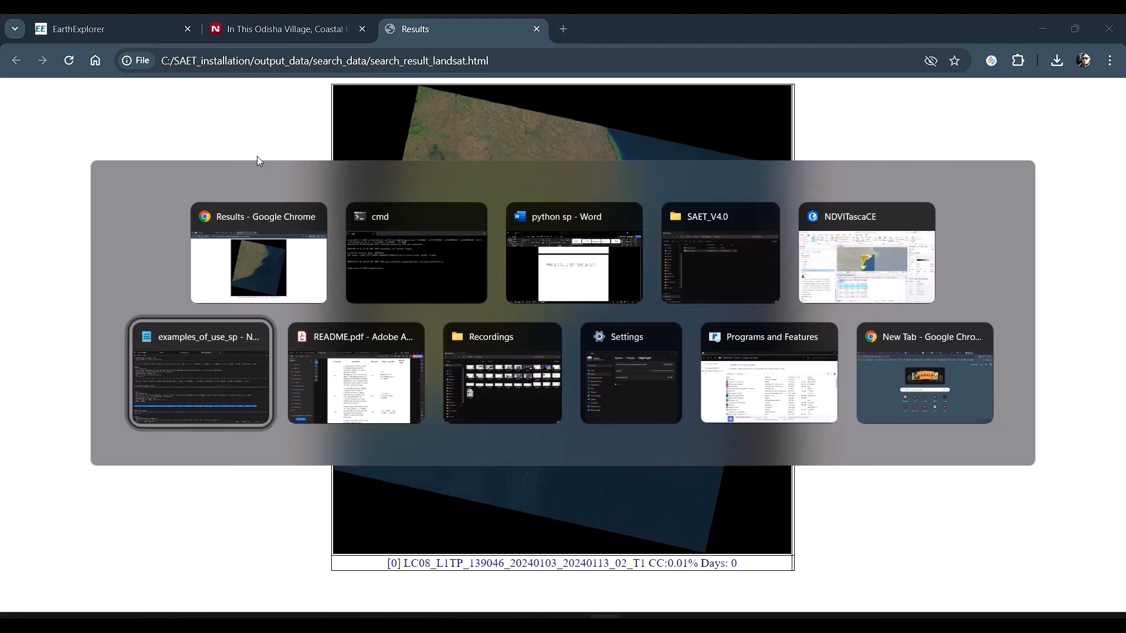
pyautogui.scroll(-9, 316, 305)
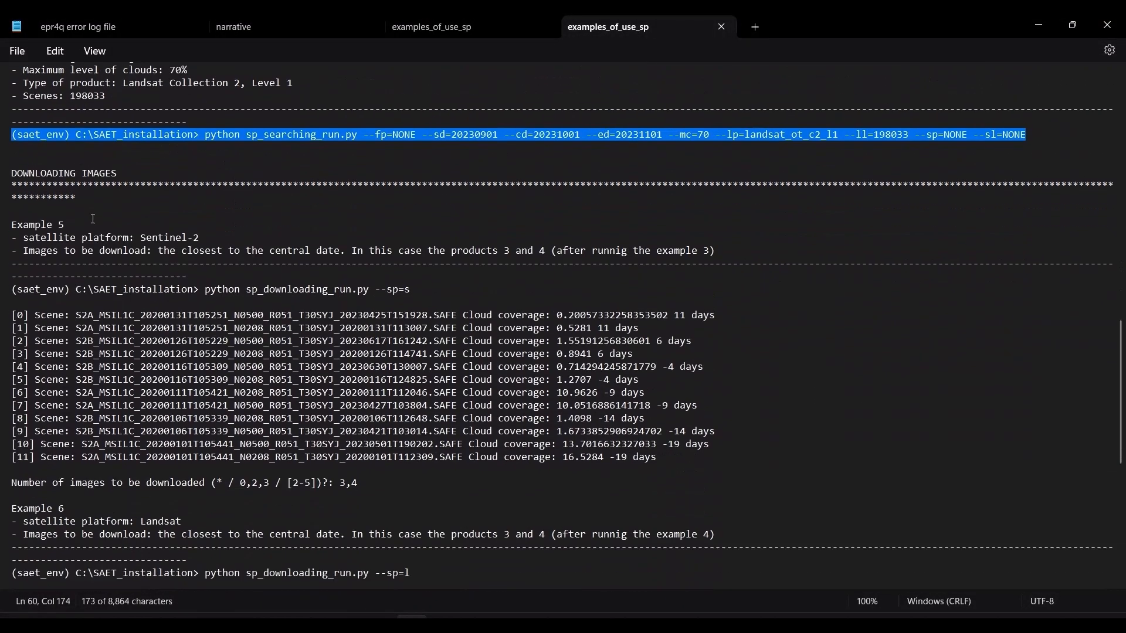
pyautogui.scroll(4, 67, 174)
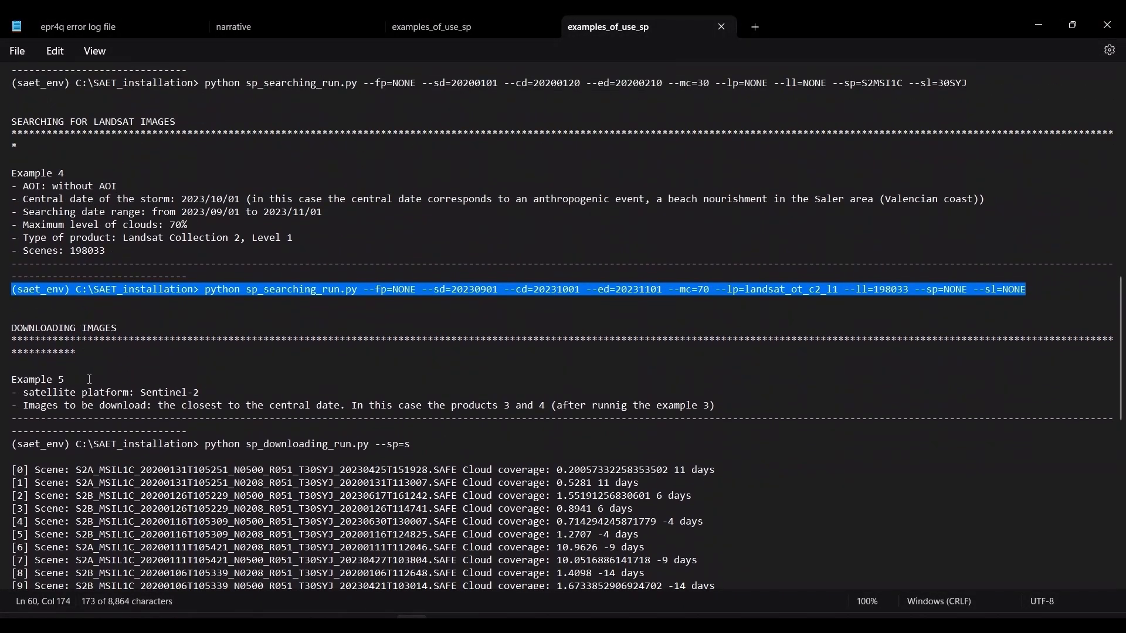
pyautogui.scroll(-4, 90, 380)
pyautogui.click(133, 174)
pyautogui.scroll(-3, 162, 246)
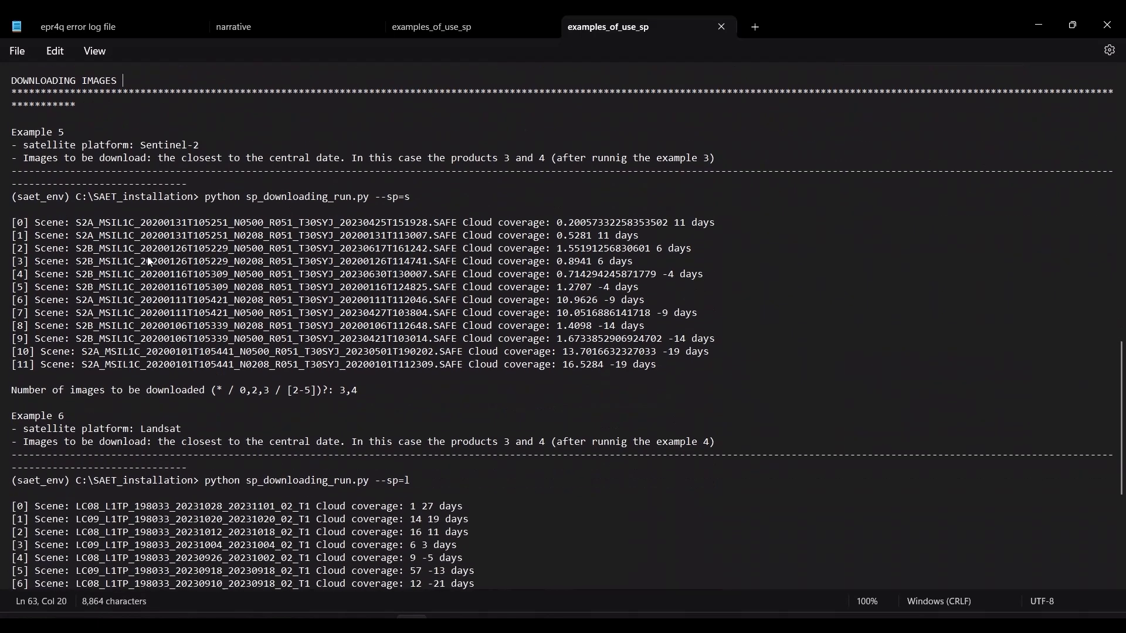
pyautogui.scroll(-4, 148, 256)
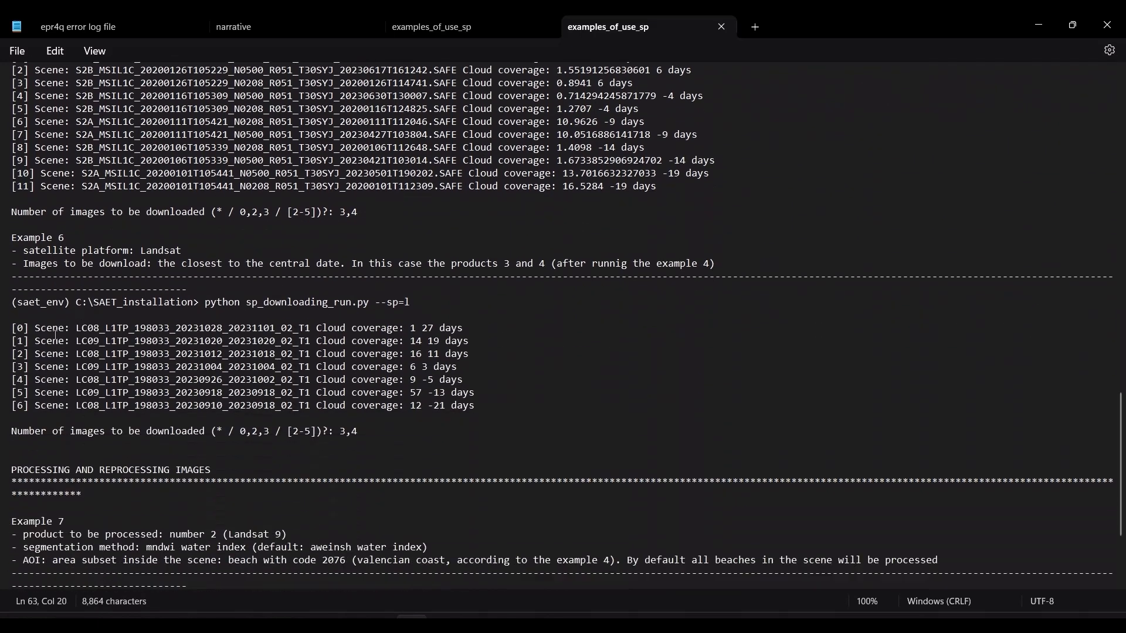
pyautogui.moveTo(12, 238); pyautogui.dragTo(65, 238)
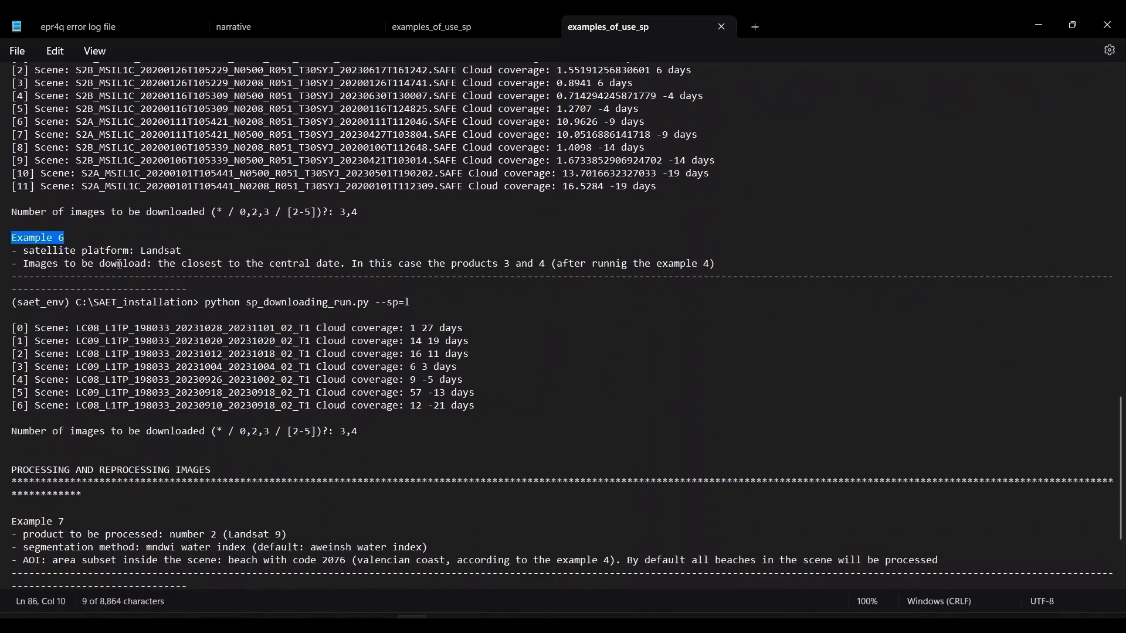
pyautogui.click(115, 328)
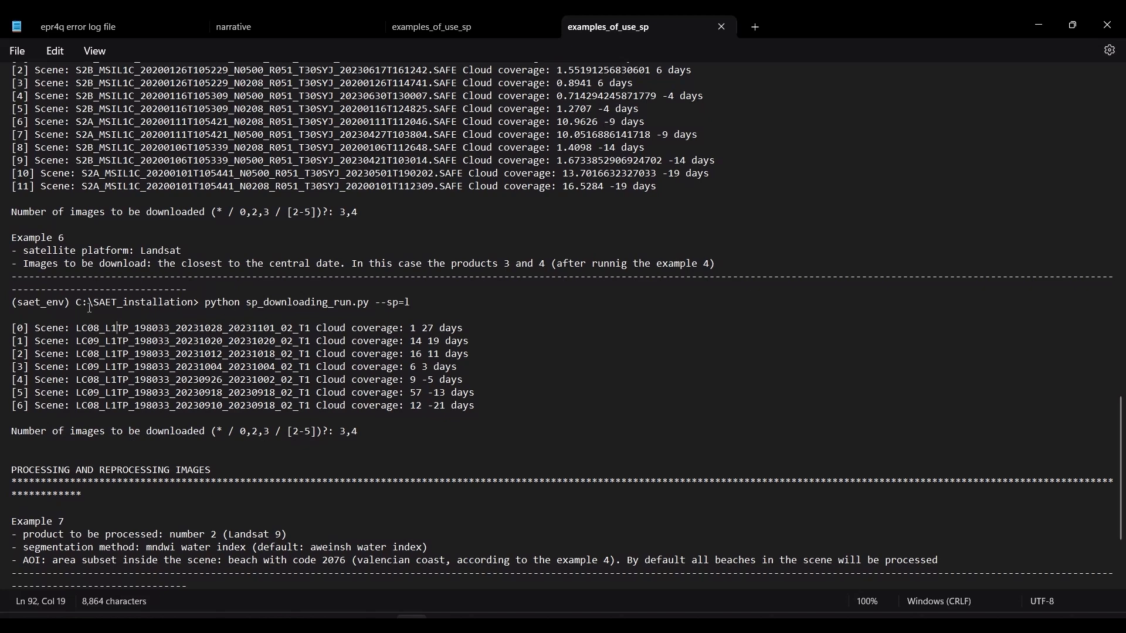
# Copy the Example 6 command python sp_downloading_run.py --sp=l into the python sp Word document, below the search command
pyautogui.moveTo(418, 299); pyautogui.dragTo(203, 311)
pyautogui.hotkey('ctrl', 'c')
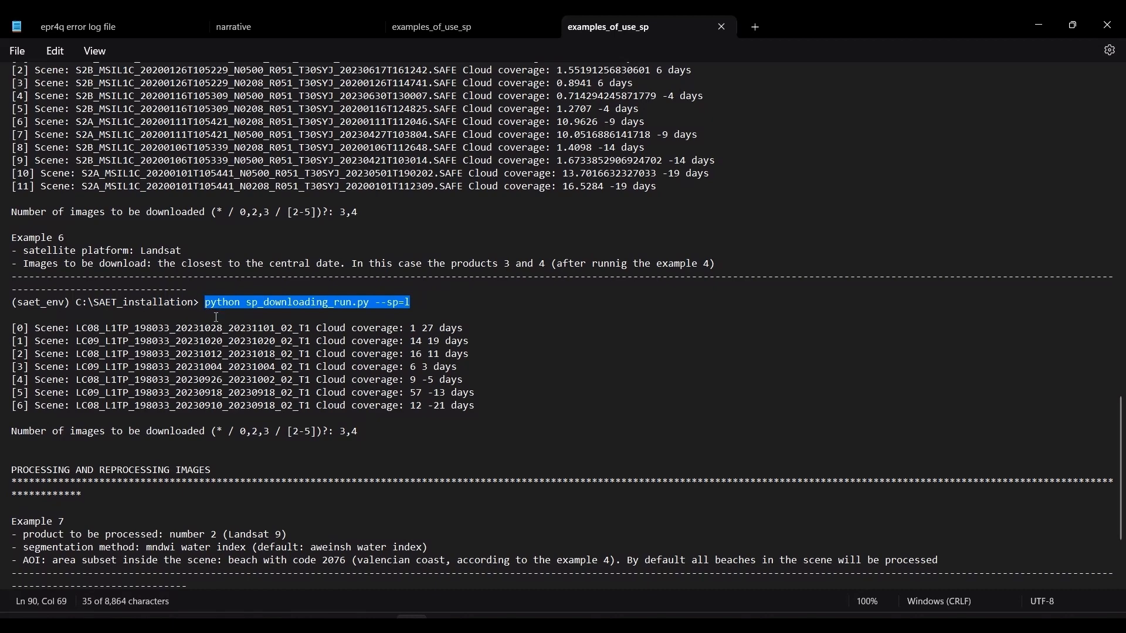
pyautogui.hotkey('alt', 'Tab')
pyautogui.hotkey('alt', 'Tab')
pyautogui.hotkey('alt', 'Tab')
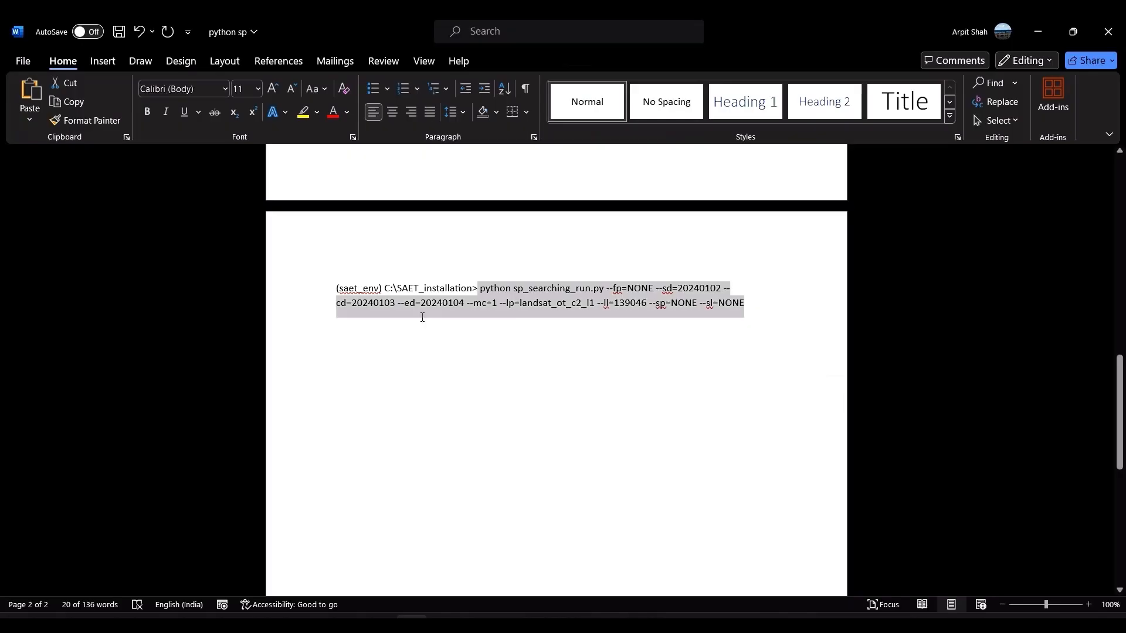
pyautogui.click(754, 302)
pyautogui.press('Return')
pyautogui.press('Return')
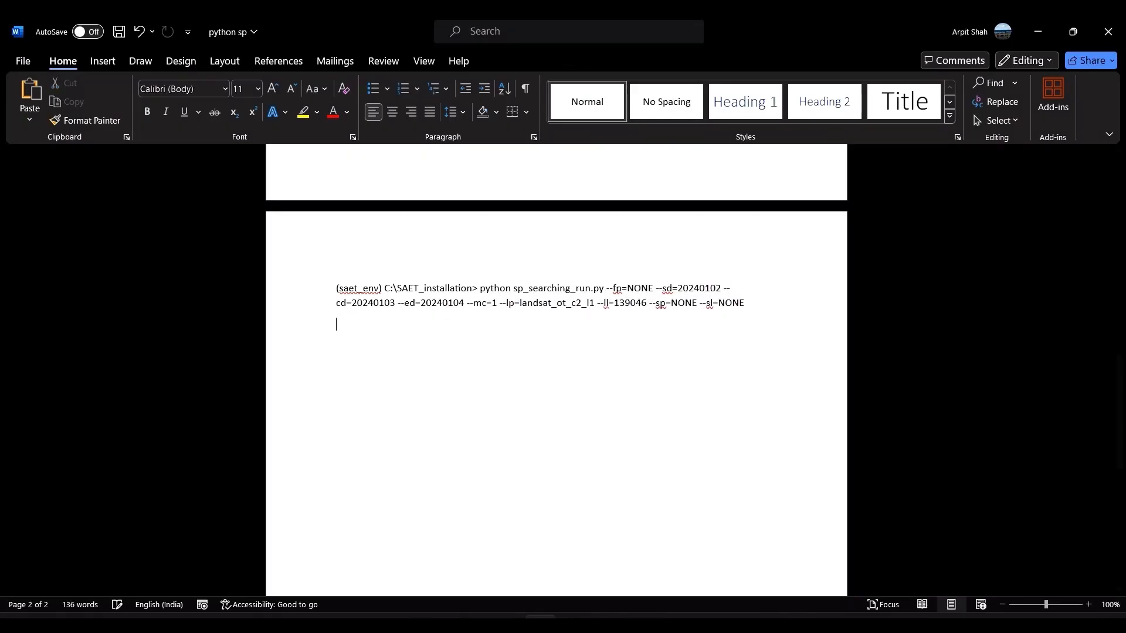
pyautogui.hotkey('ctrl', 'v')
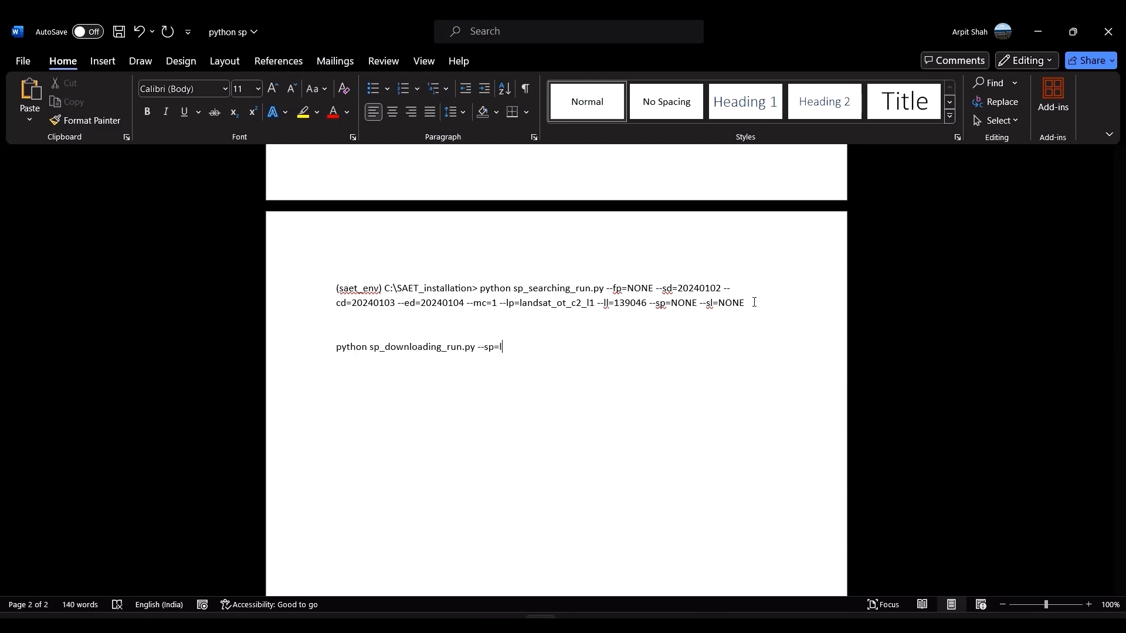
# Run python sp_downloading_run.py --sp=l in the saet_env cmd window and download image 0
pyautogui.hotkey('alt', 'Tab')
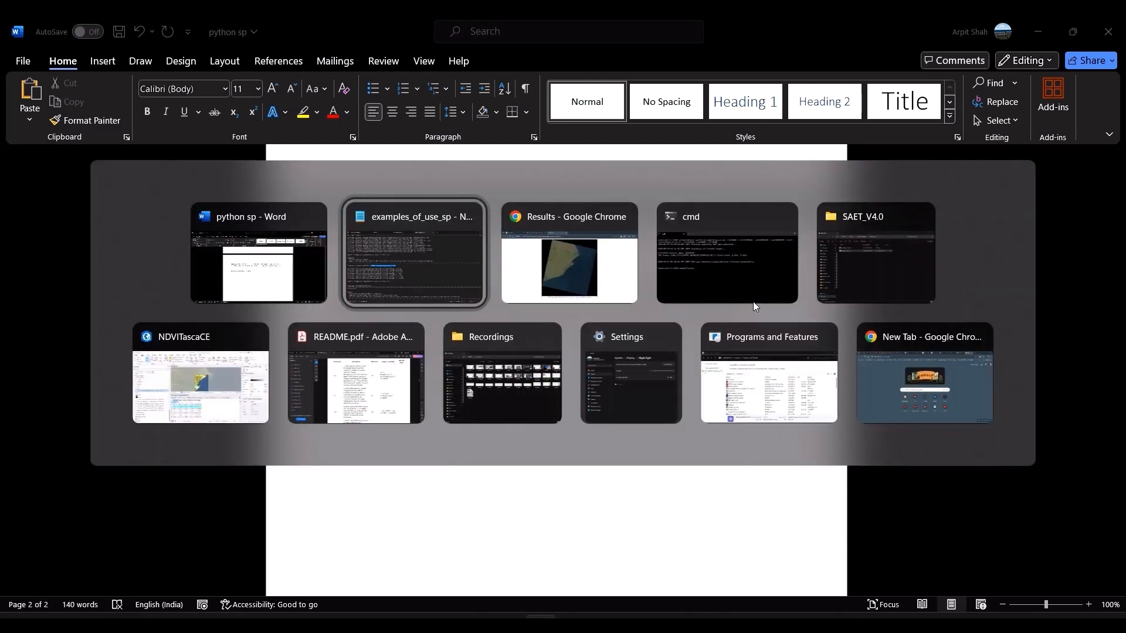
pyautogui.hotkey('alt', 'Tab')
pyautogui.hotkey('alt', 'Tab')
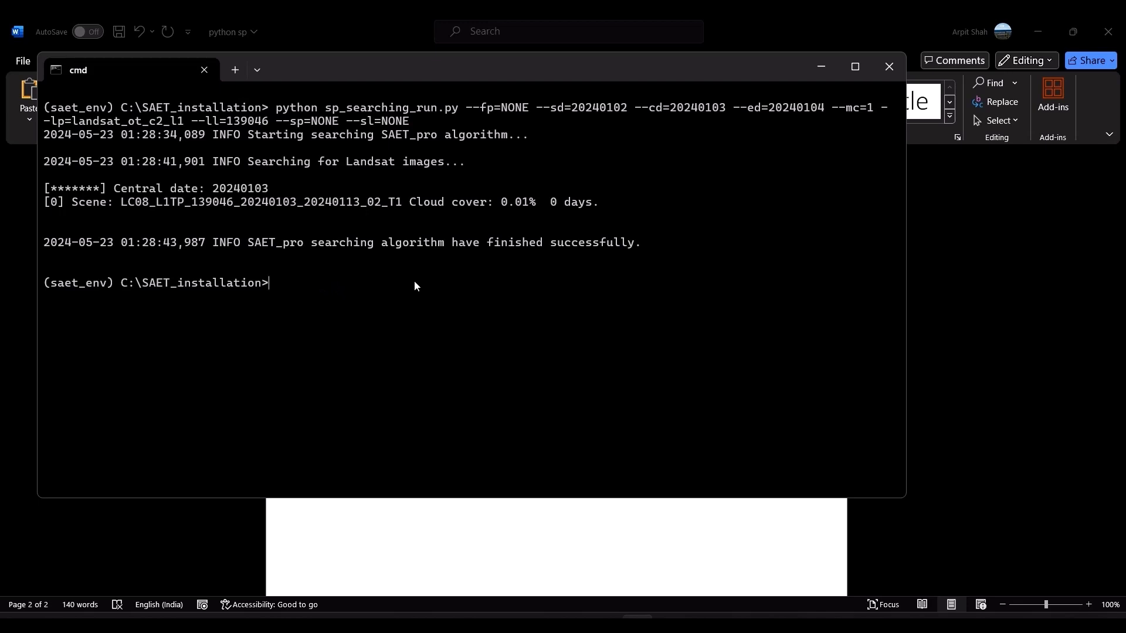
pyautogui.hotkey('ctrl', 'v')
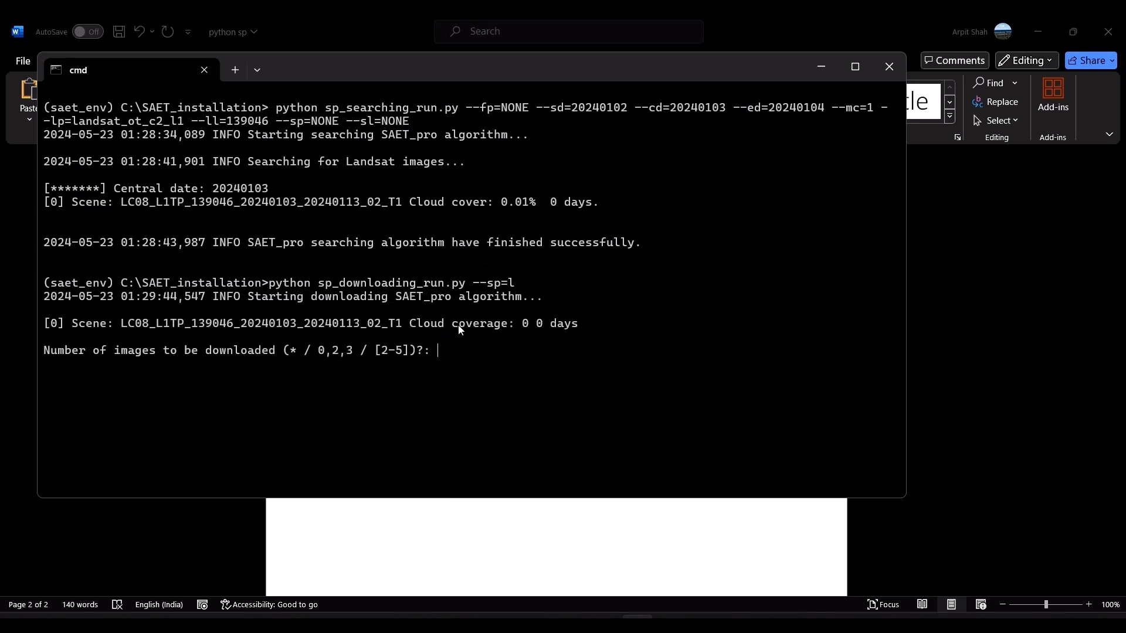
pyautogui.write('0')
pyautogui.press('Return')
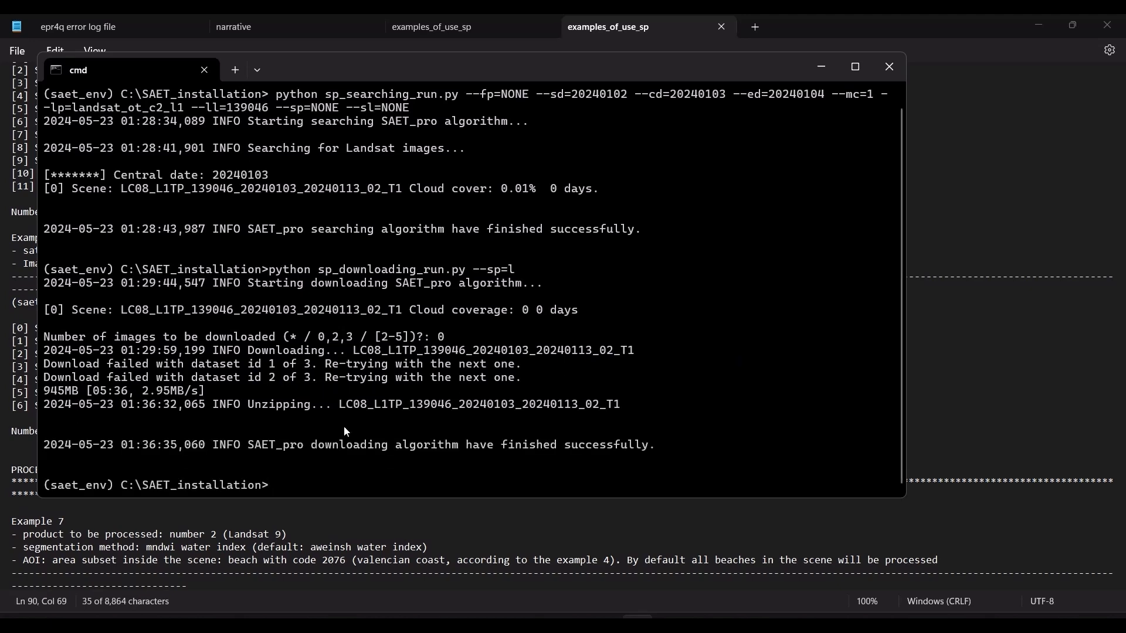
# Switch to File Explorer and open the output_data folder inside SAET_installation
pyautogui.hotkey('alt', 'Tab')
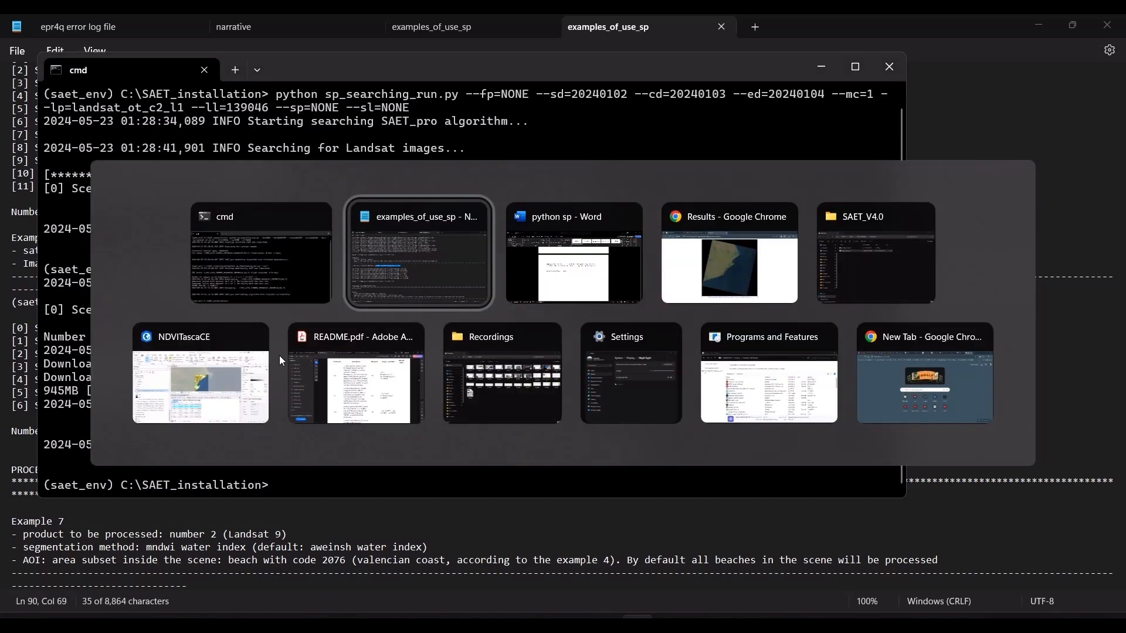
pyautogui.hotkey('alt', 'Tab')
pyautogui.hotkey('alt', 'Tab')
pyautogui.hotkey('alt', 'Tab')
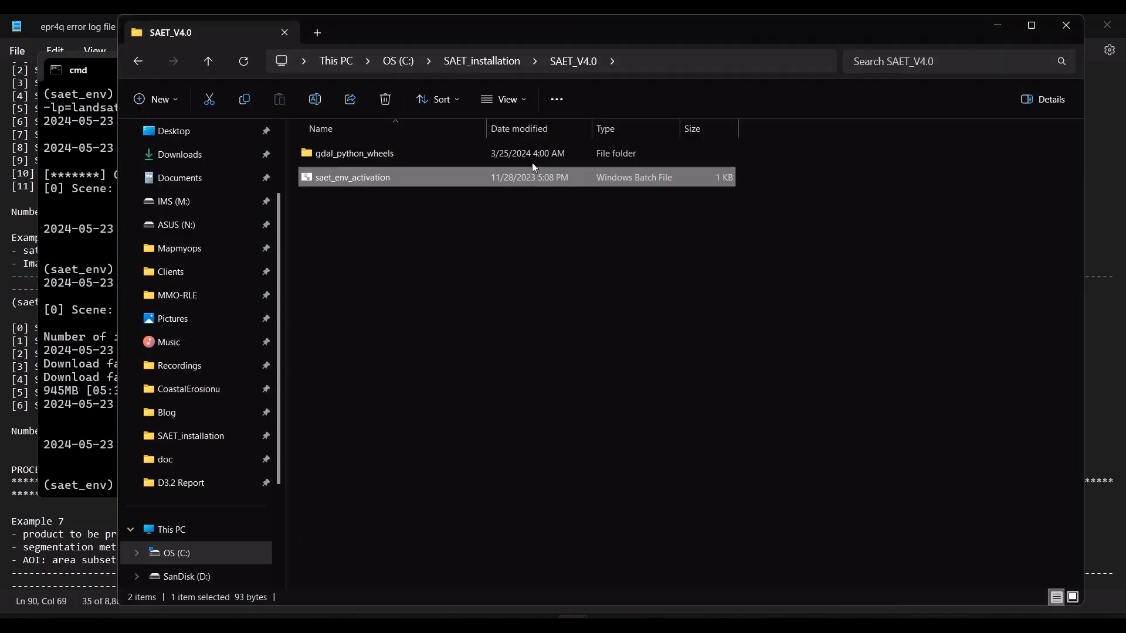
pyautogui.click(477, 67)
pyautogui.press('Up')
pyautogui.press('Up')
pyautogui.press('Up')
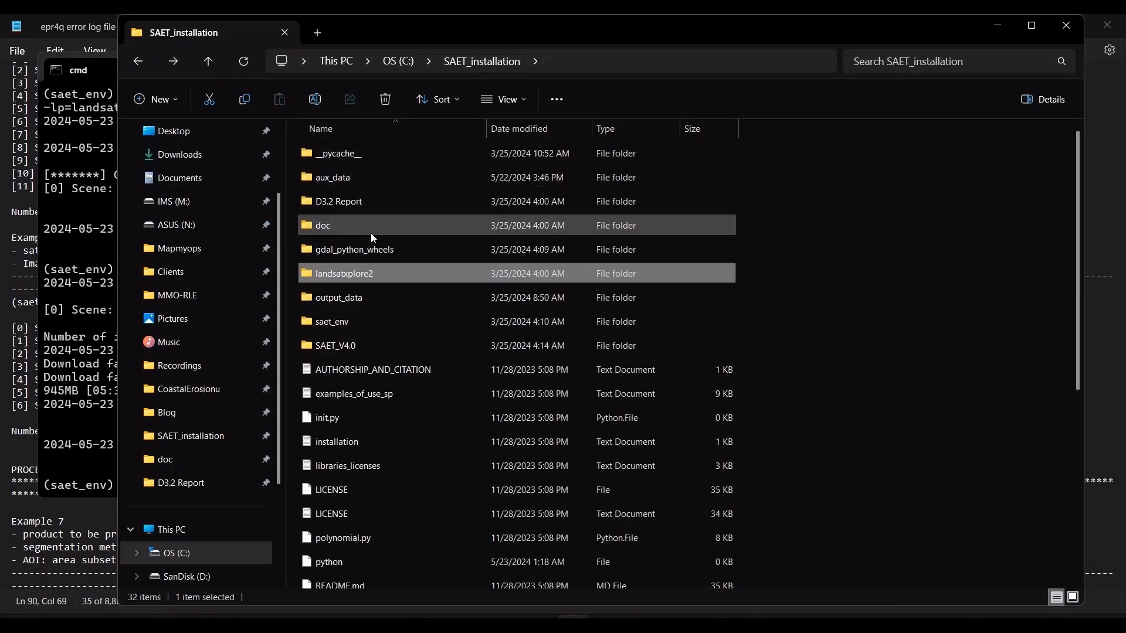
pyautogui.press('Down')
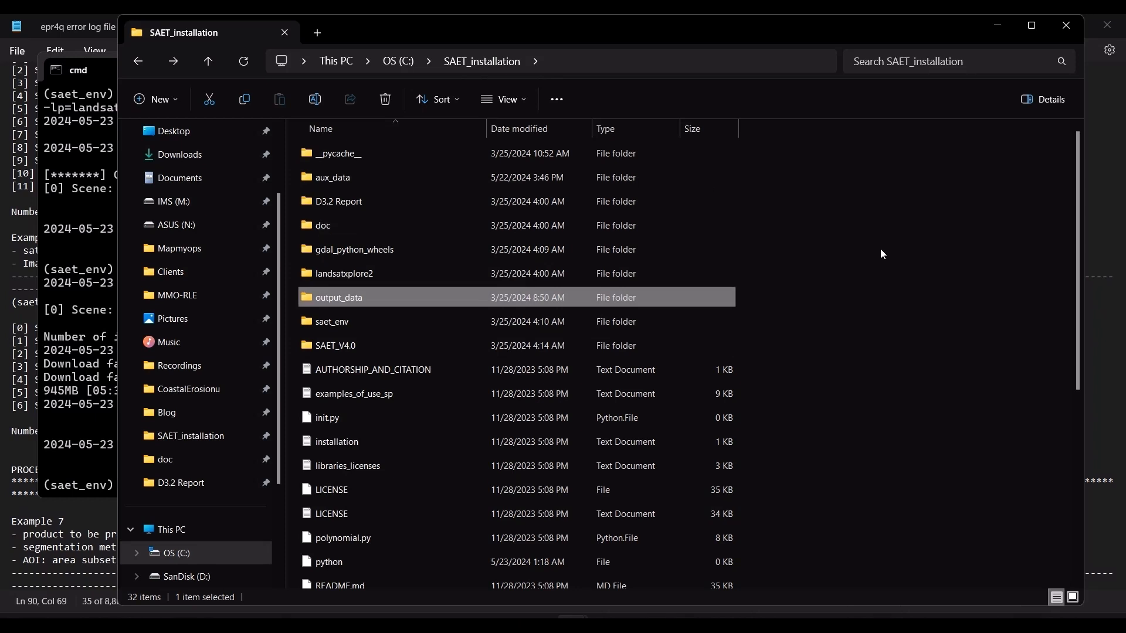
pyautogui.press('Return')
# Browse the data folder inside output_data and open its landsat subfolder
pyautogui.press('Down')
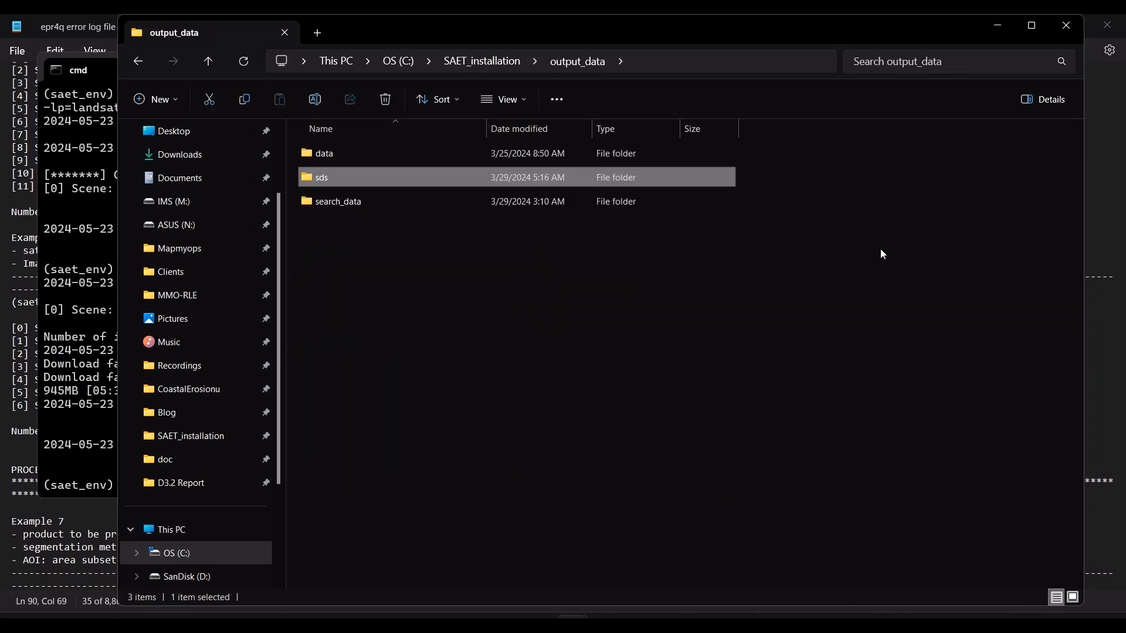
pyautogui.press('Up')
pyautogui.press('Return')
pyautogui.press('Down')
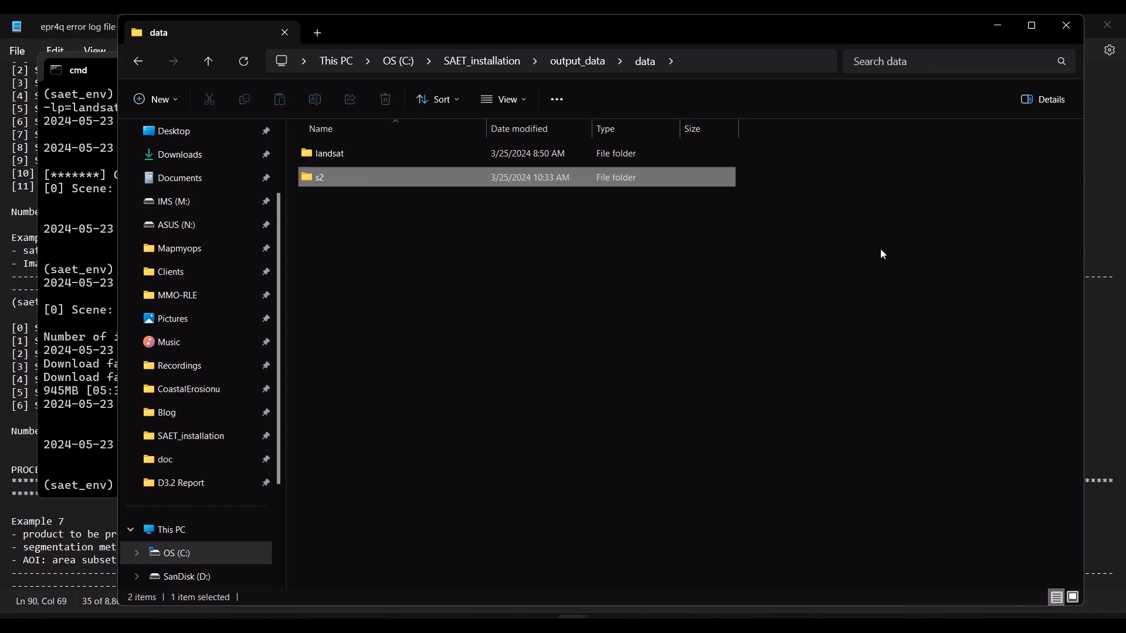
pyautogui.press('Return')
pyautogui.press('BackSpace')
pyautogui.press('Up')
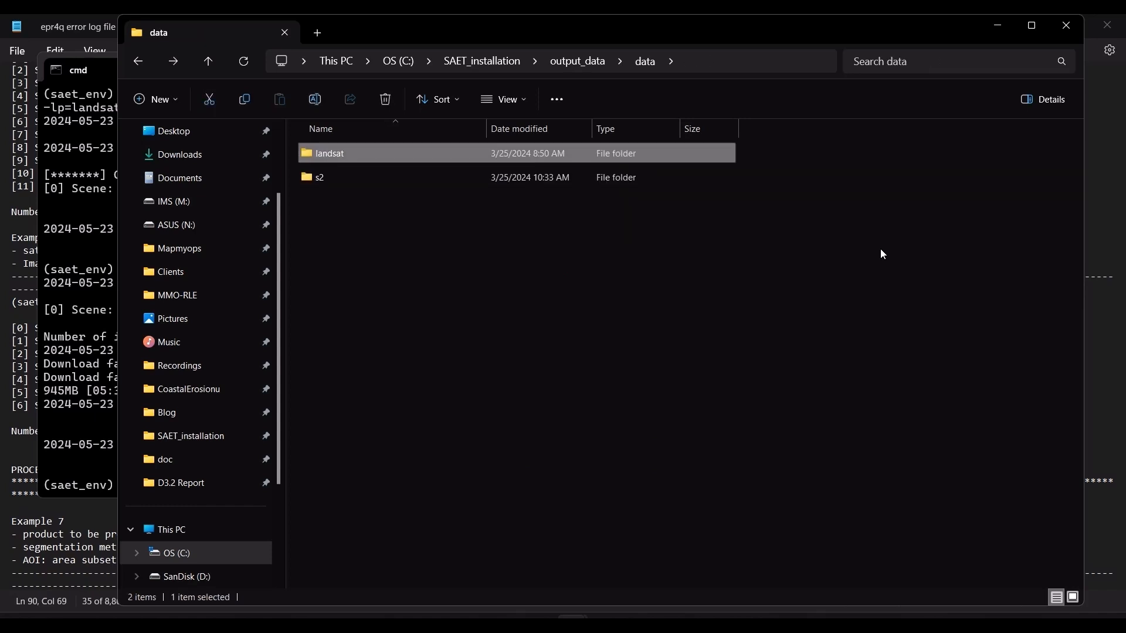
pyautogui.press('Return')
pyautogui.press('Down')
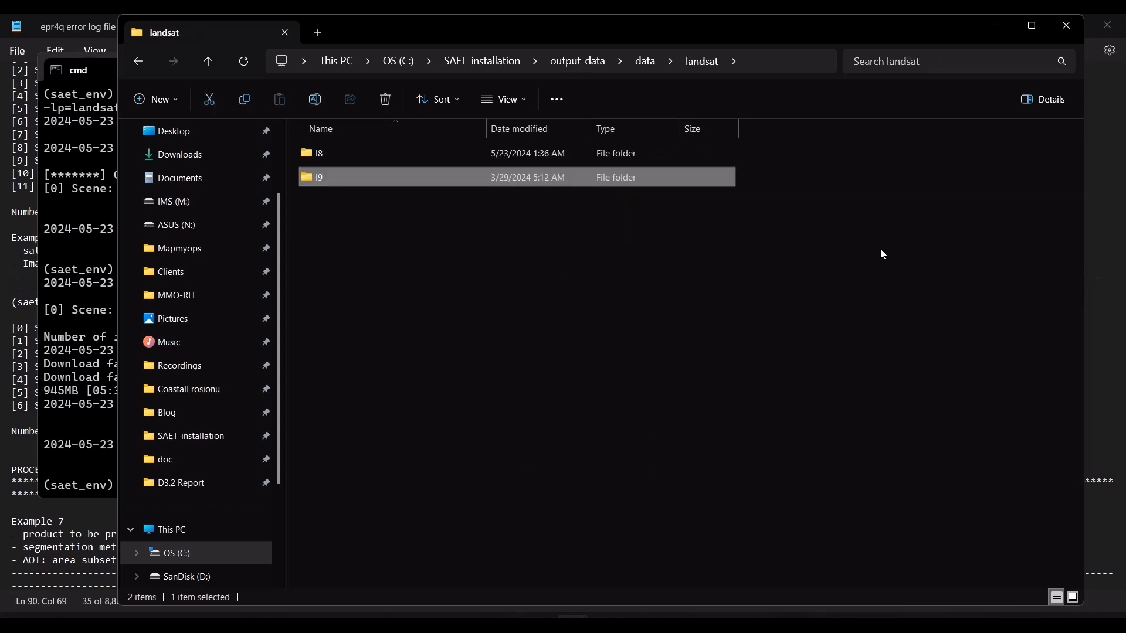
# Inspect the downloaded files in scene folder LC08_L1TP_139046_20240103_20240113_02_T1 under l8, then minimize File Explorer
pyautogui.hotkey('alt', 'Tab')
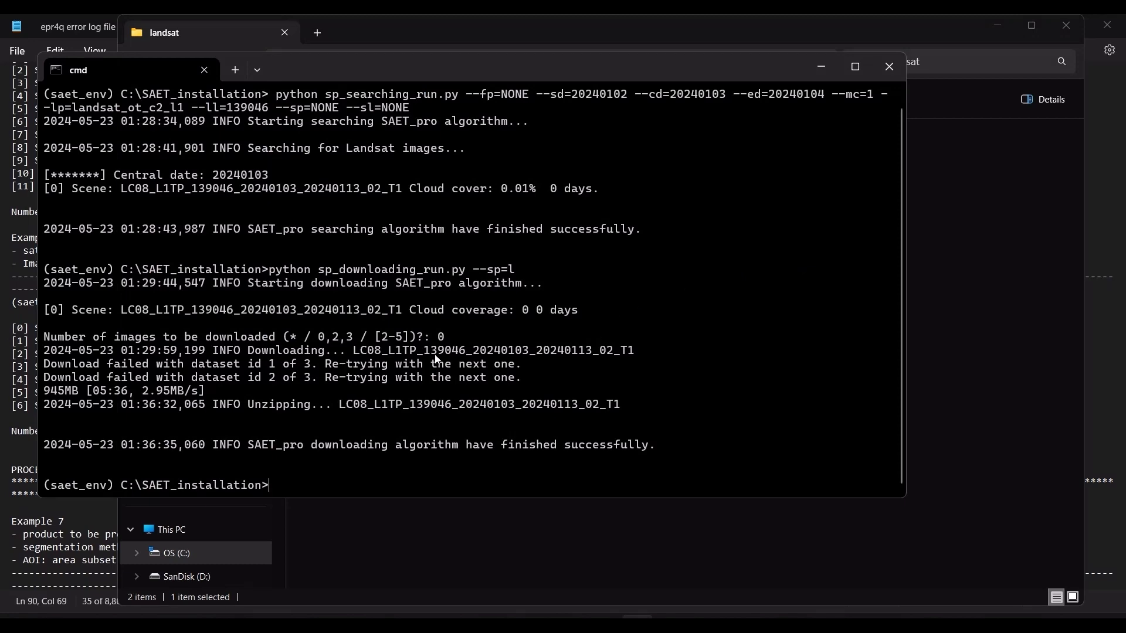
pyautogui.hotkey('alt', 'Tab')
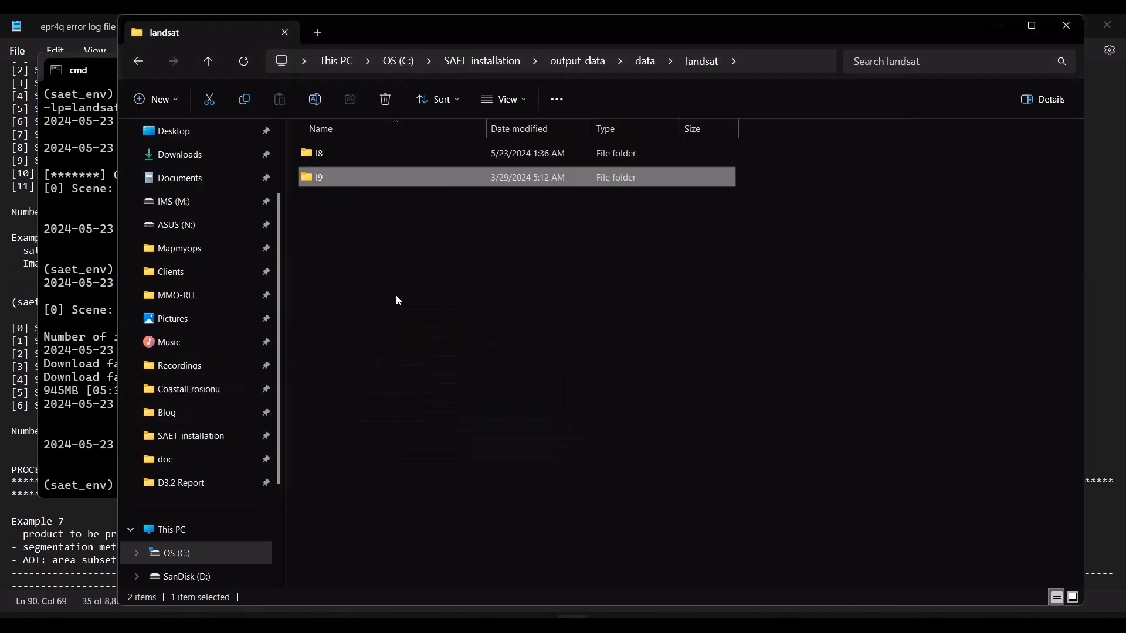
pyautogui.doubleClick(344, 153)
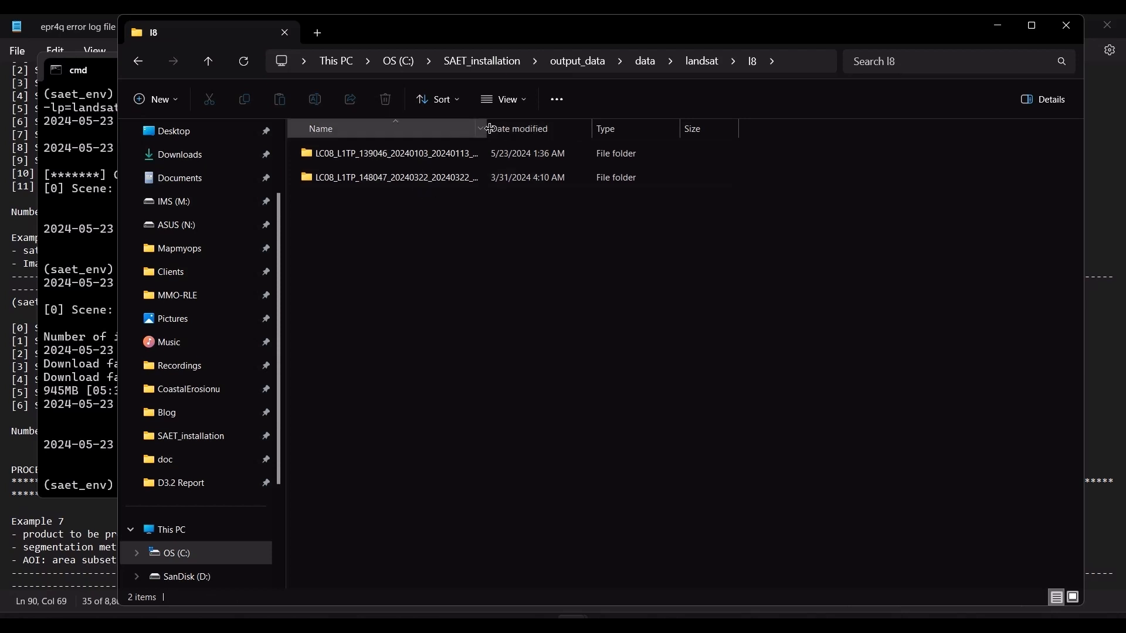
pyautogui.moveTo(486, 128); pyautogui.dragTo(702, 128)
pyautogui.click(393, 157)
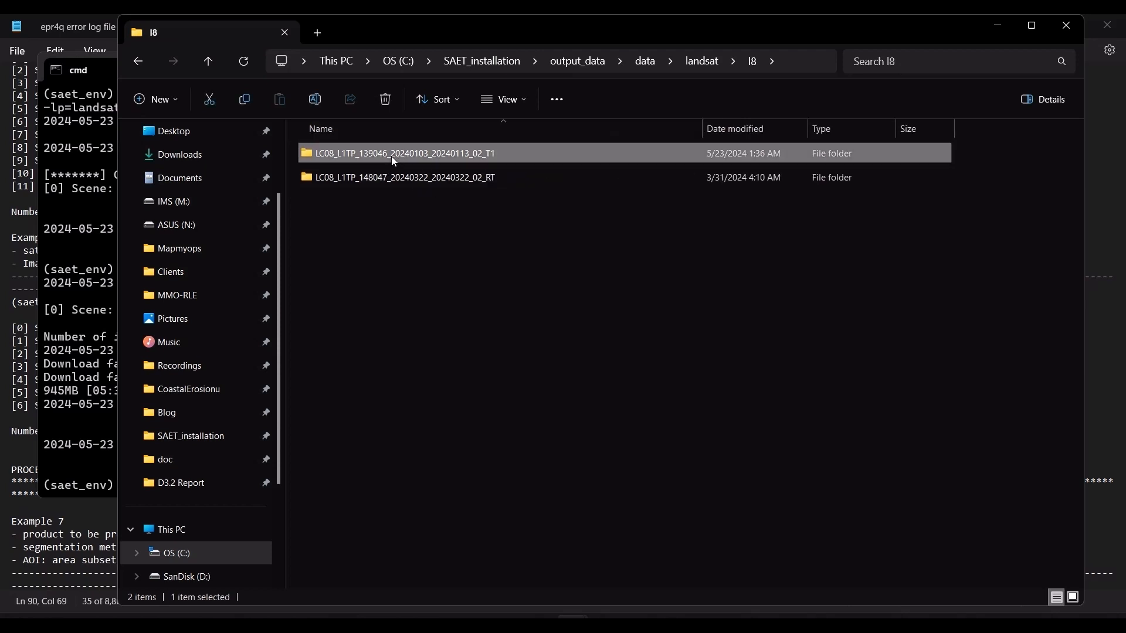
pyautogui.doubleClick(445, 160)
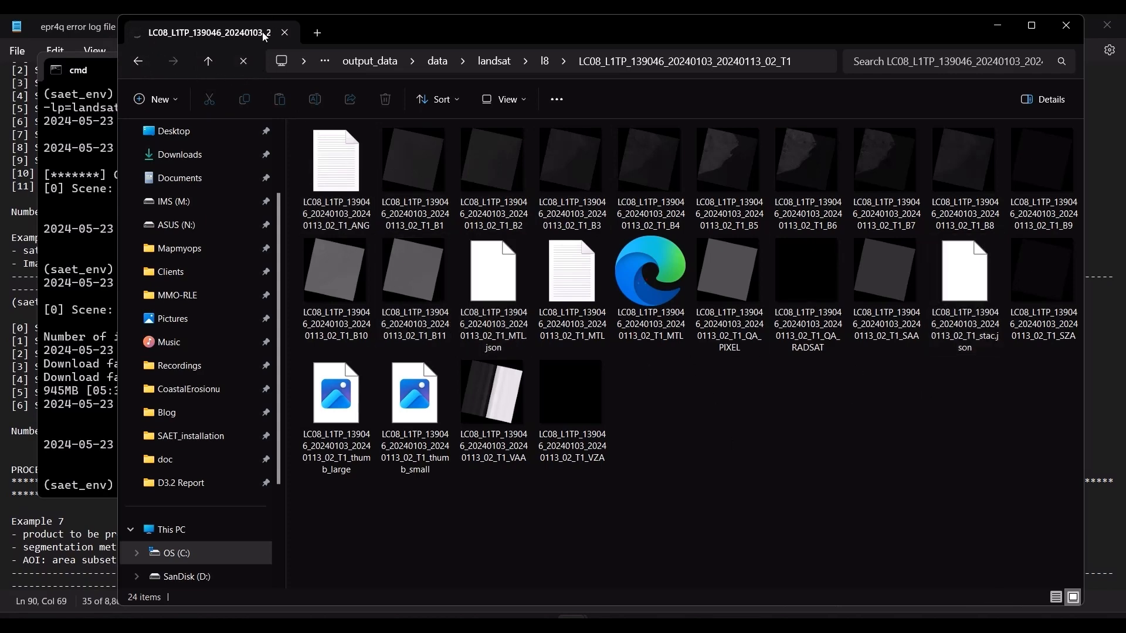
pyautogui.click(998, 25)
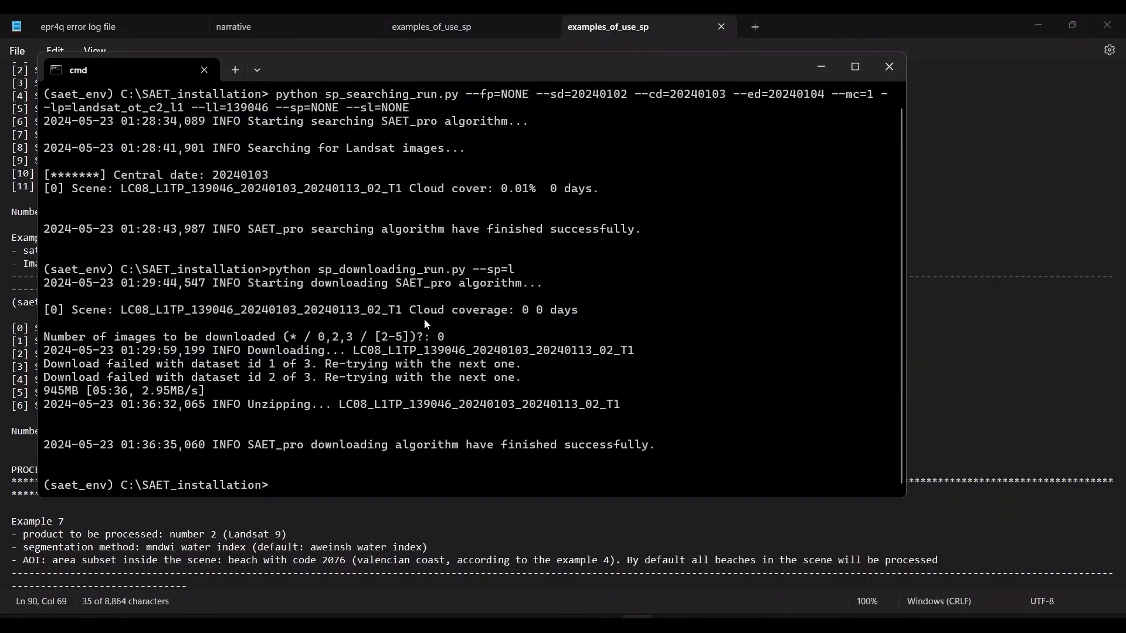
# Switch to the examples_of_use_sp file and review Example 7's product, water index and AOI settings under Processing and Reprocessing Images
pyautogui.hotkey('alt', 'Tab')
pyautogui.press('Tab')
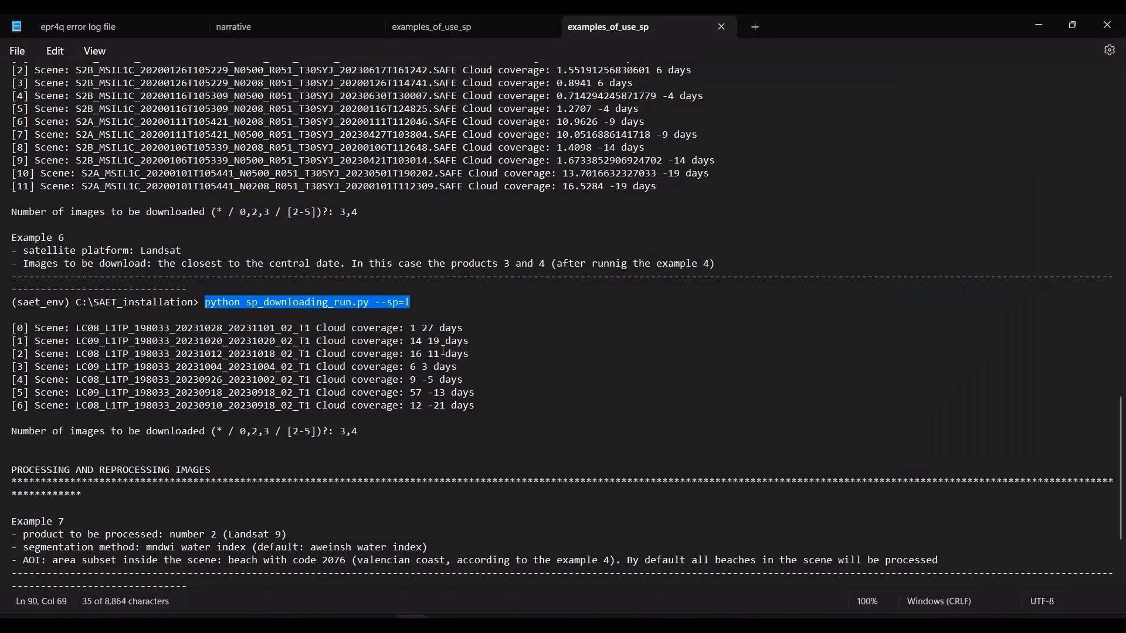
pyautogui.scroll(-1, 319, 385)
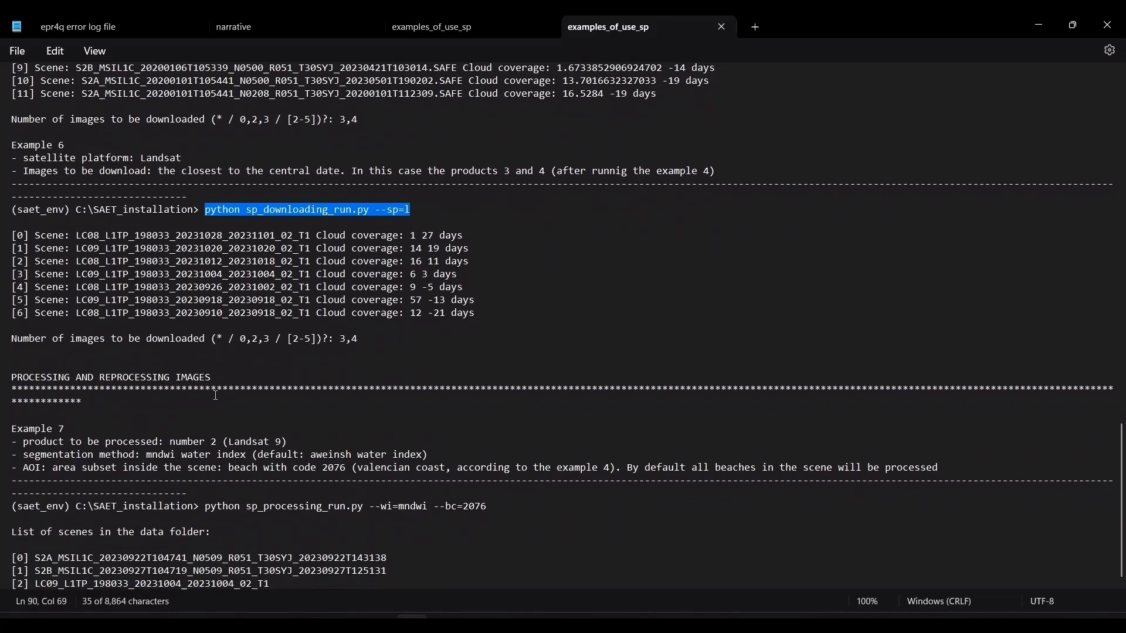
pyautogui.scroll(-1, 171, 315)
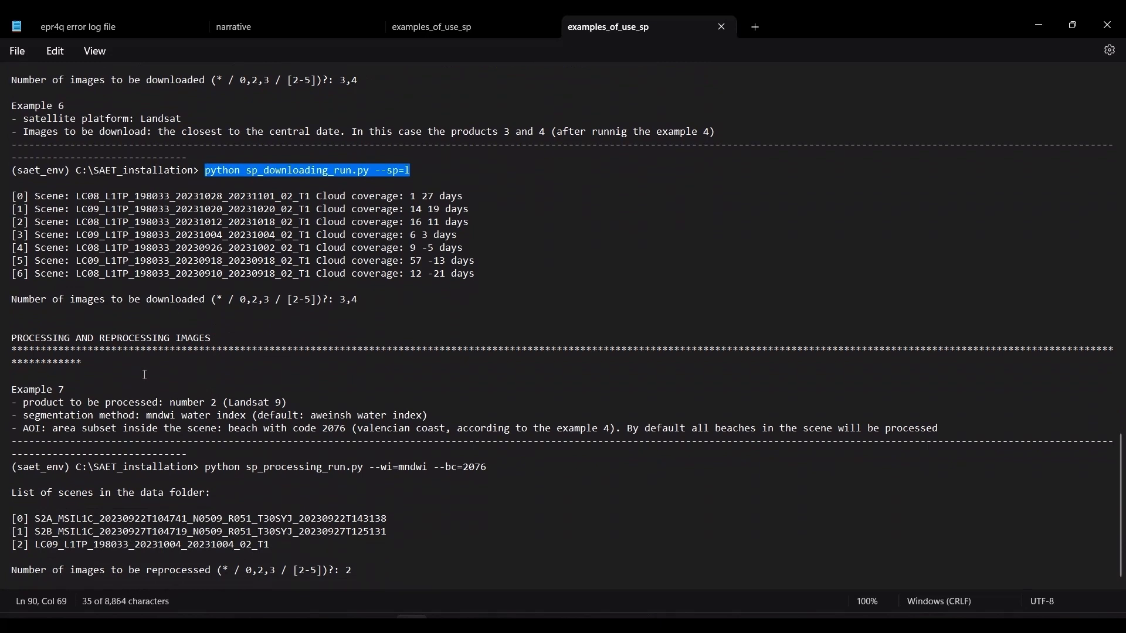
pyautogui.click(142, 403)
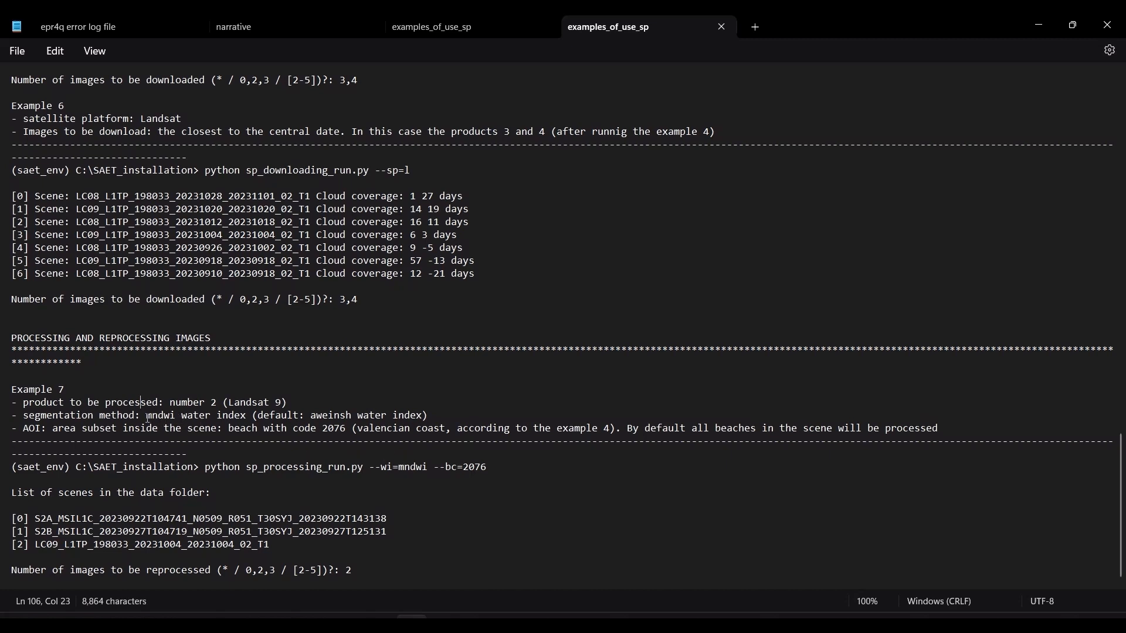
pyautogui.moveTo(147, 417); pyautogui.dragTo(247, 418)
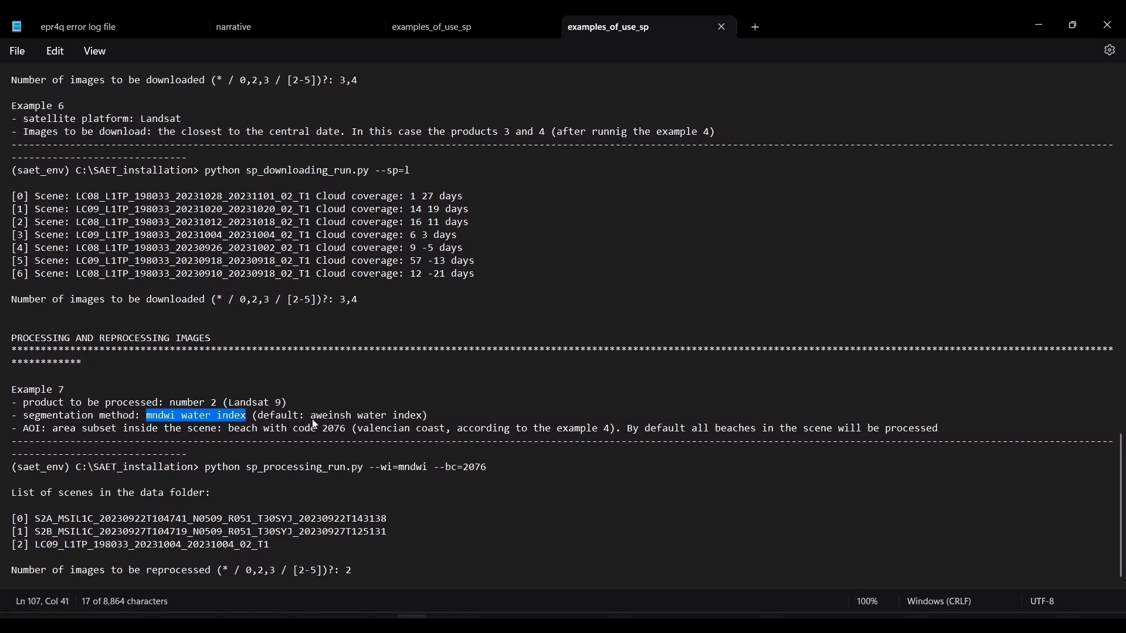
pyautogui.moveTo(315, 421); pyautogui.dragTo(438, 409)
# Switch to Acrobat and examine the NDWI and MNDWI descriptions and equations in section 5.5 of the HYDR03 drought monitoring PDF
pyautogui.hotkey('alt', 'Tab')
pyautogui.hotkey('alt', 'Tab')
pyautogui.hotkey('alt', 'Tab')
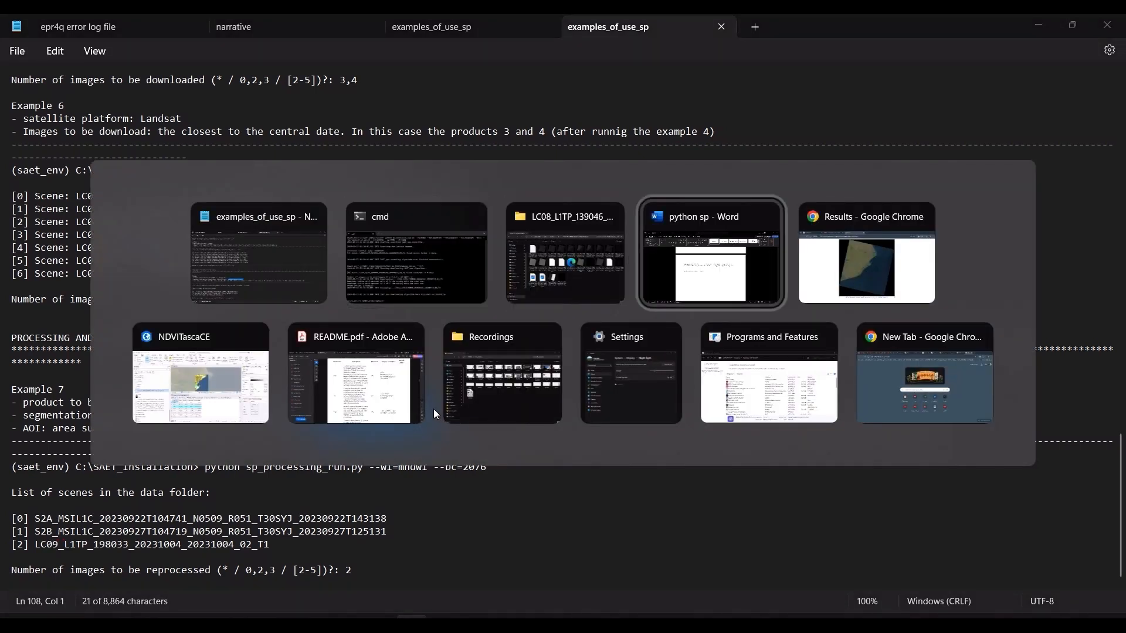
pyautogui.hotkey('alt', 'Tab')
pyautogui.hotkey('alt', 'Tab')
pyautogui.hotkey('alt', 'Tab')
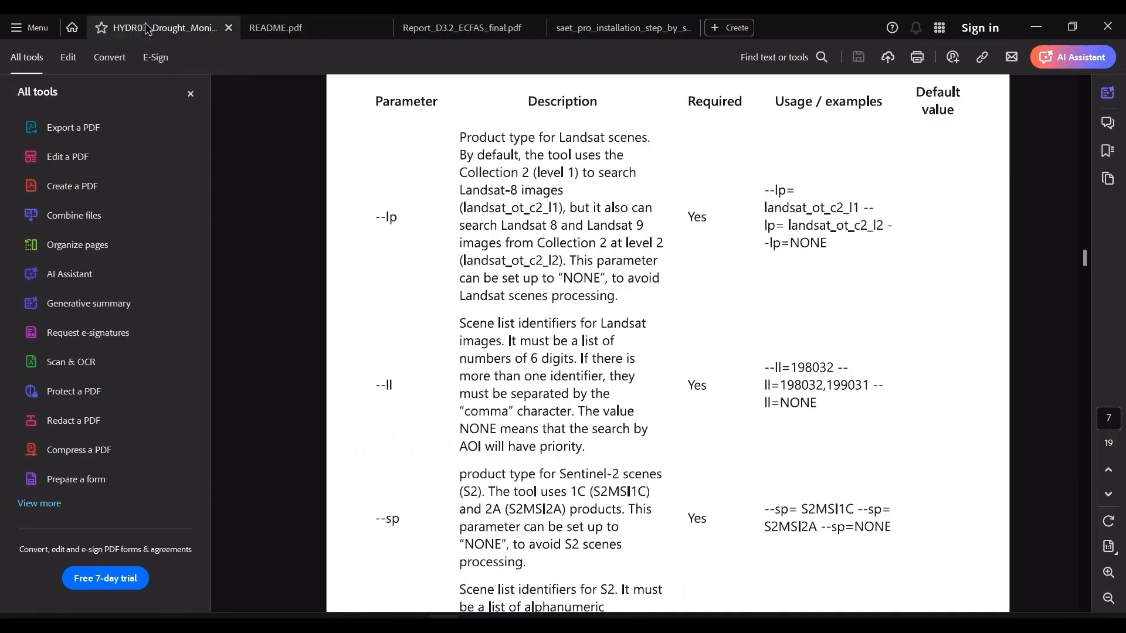
pyautogui.click(146, 28)
pyautogui.scroll(3, 411, 206)
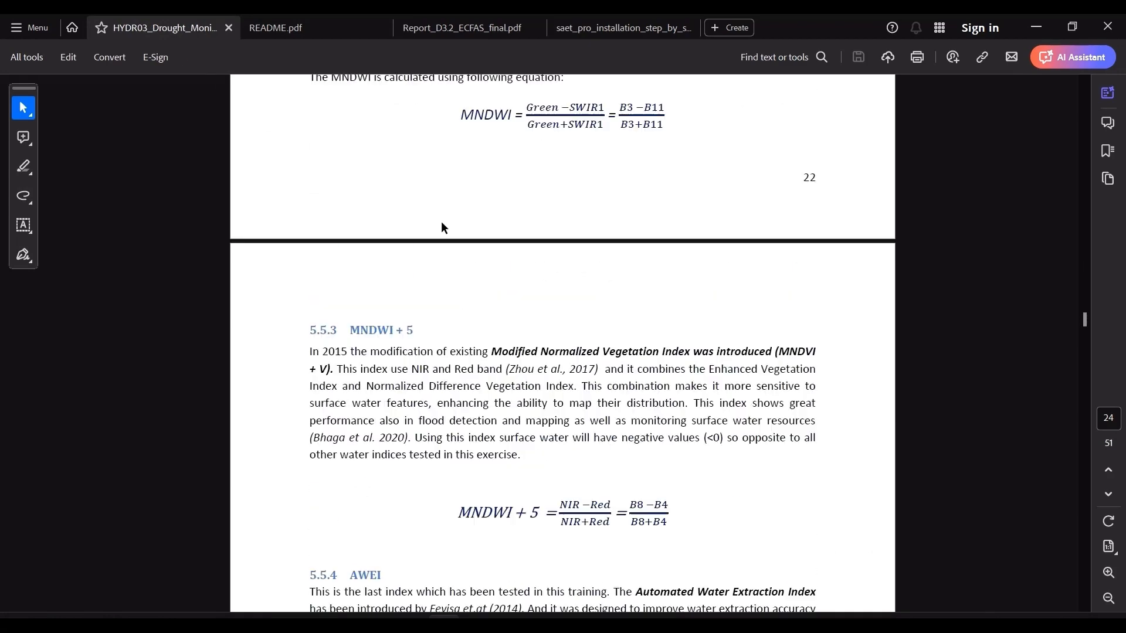
pyautogui.scroll(5, 444, 228)
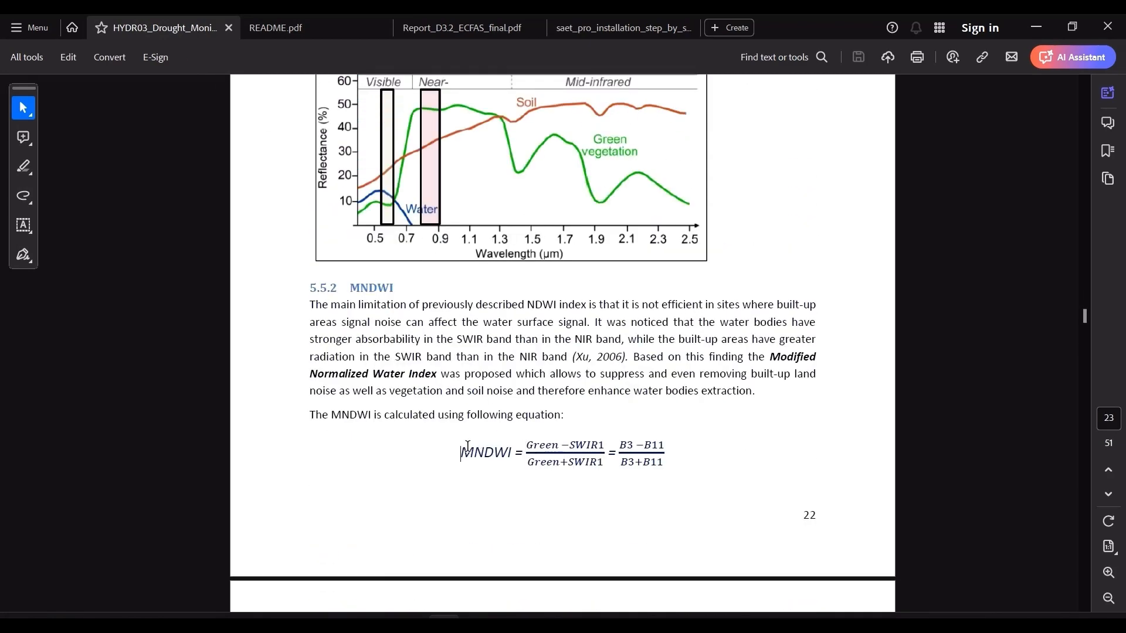
pyautogui.moveTo(468, 446); pyautogui.dragTo(690, 469)
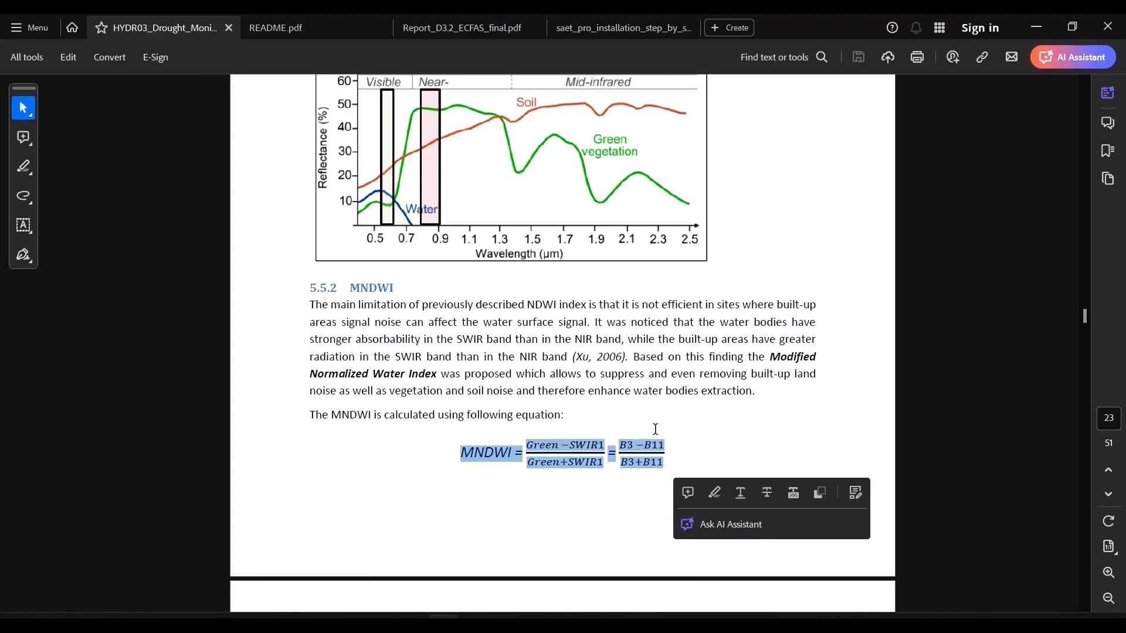
pyautogui.scroll(9, 656, 430)
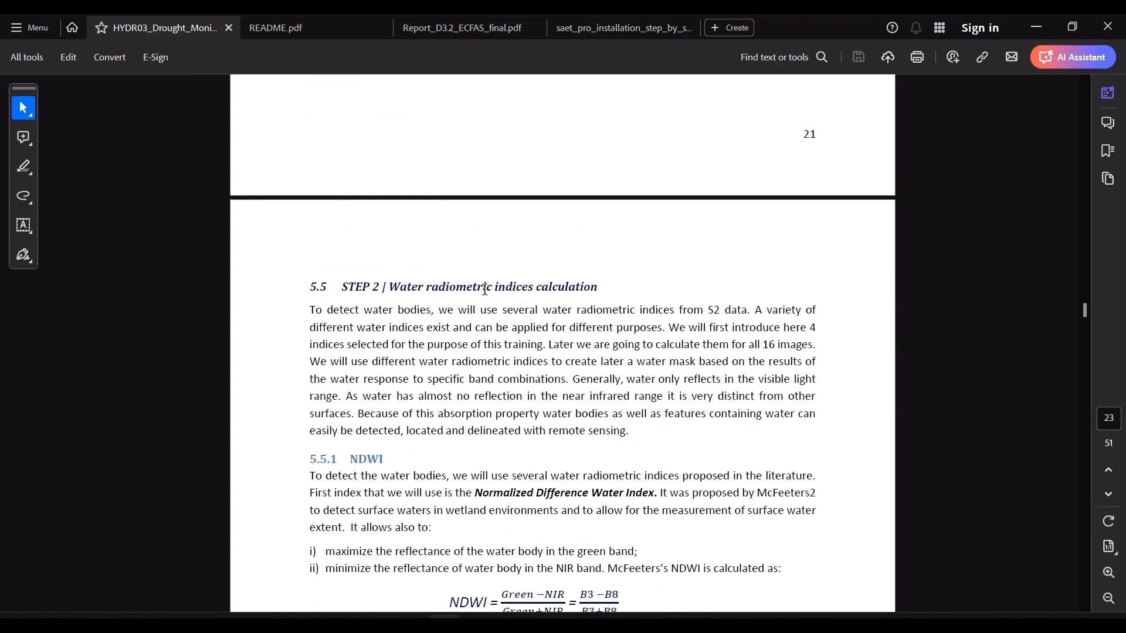
pyautogui.scroll(-3, 604, 312)
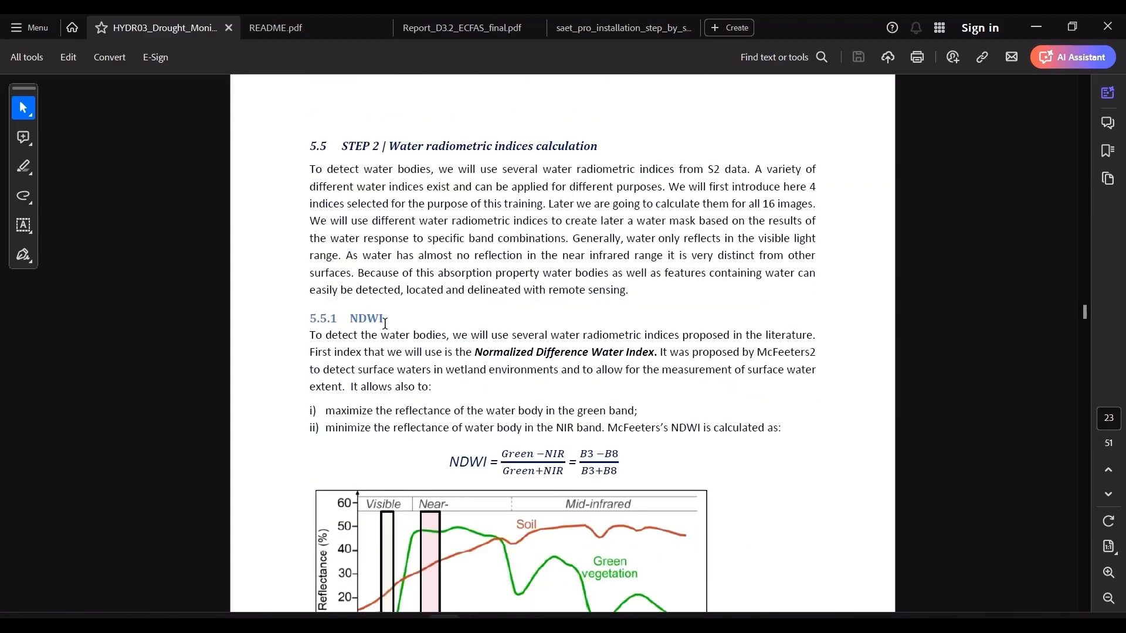
pyautogui.scroll(-9, 385, 324)
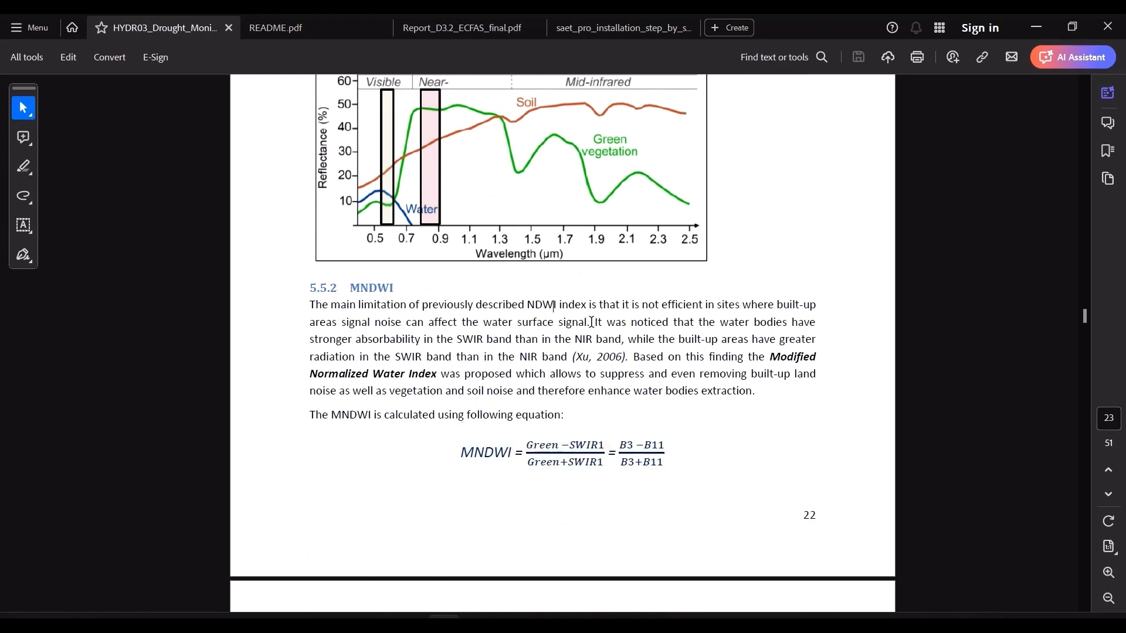
# Examine the MNDWI + 5 and AWEI descriptions and equations in sections 5.5.3 and 5.5.4 of the HYDR03 PDF
pyautogui.scroll(-13, 578, 415)
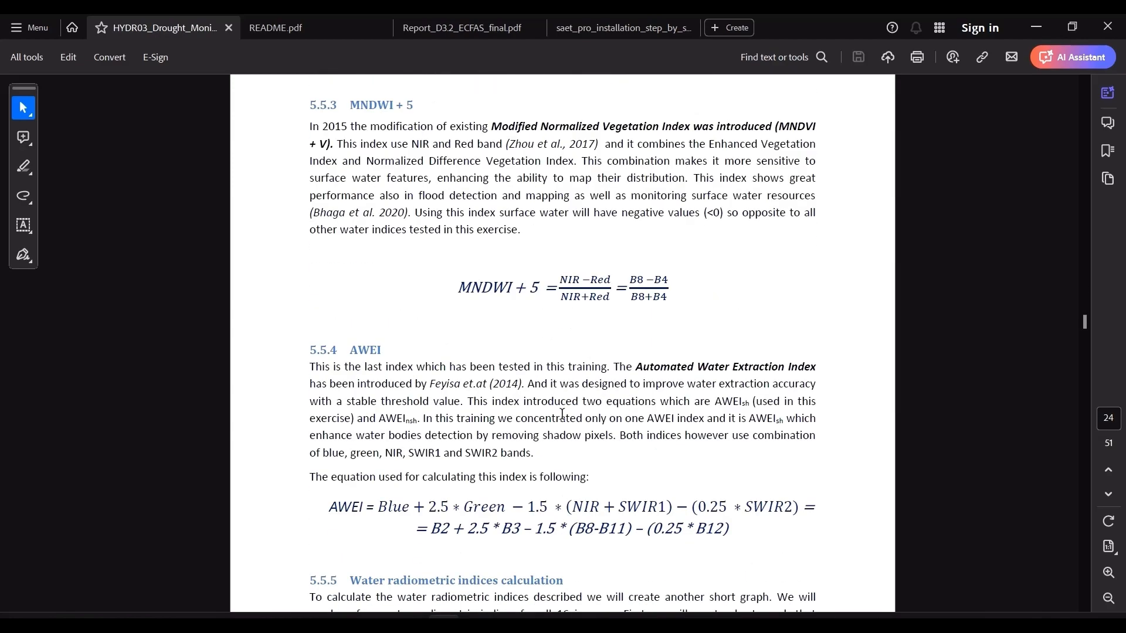
pyautogui.scroll(-3, 562, 414)
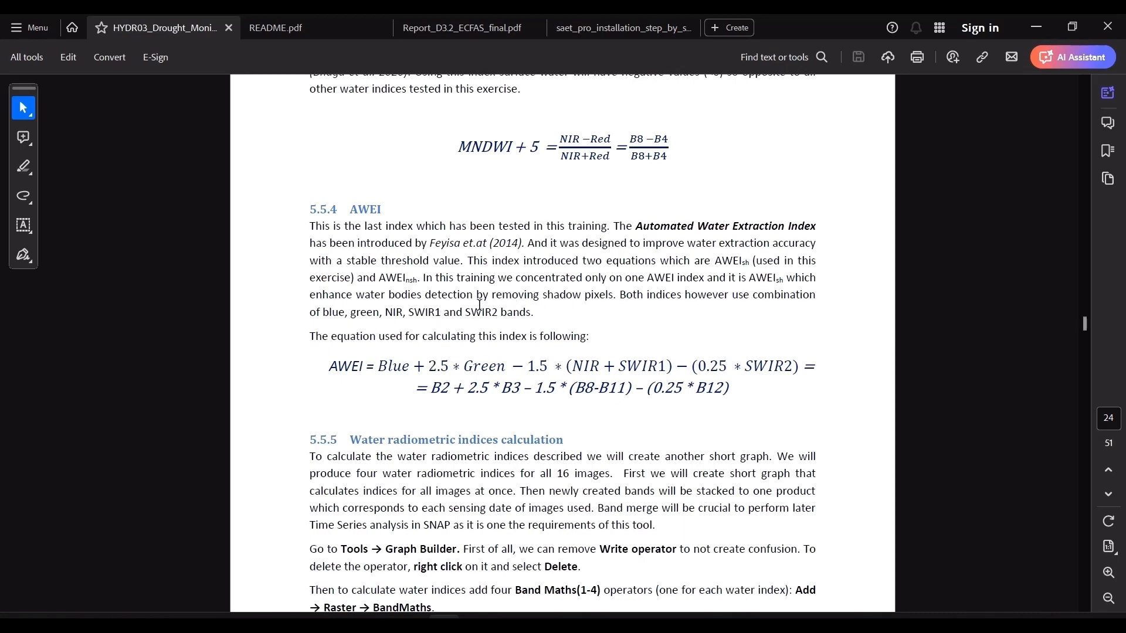
pyautogui.scroll(-3, 479, 305)
# Switch to the examples_of_use_sp file in Notepad and copy Example 7's sp_processing_run.py command line with its C:\SAET_installation prompt
pyautogui.hotkey('alt', 'Tab')
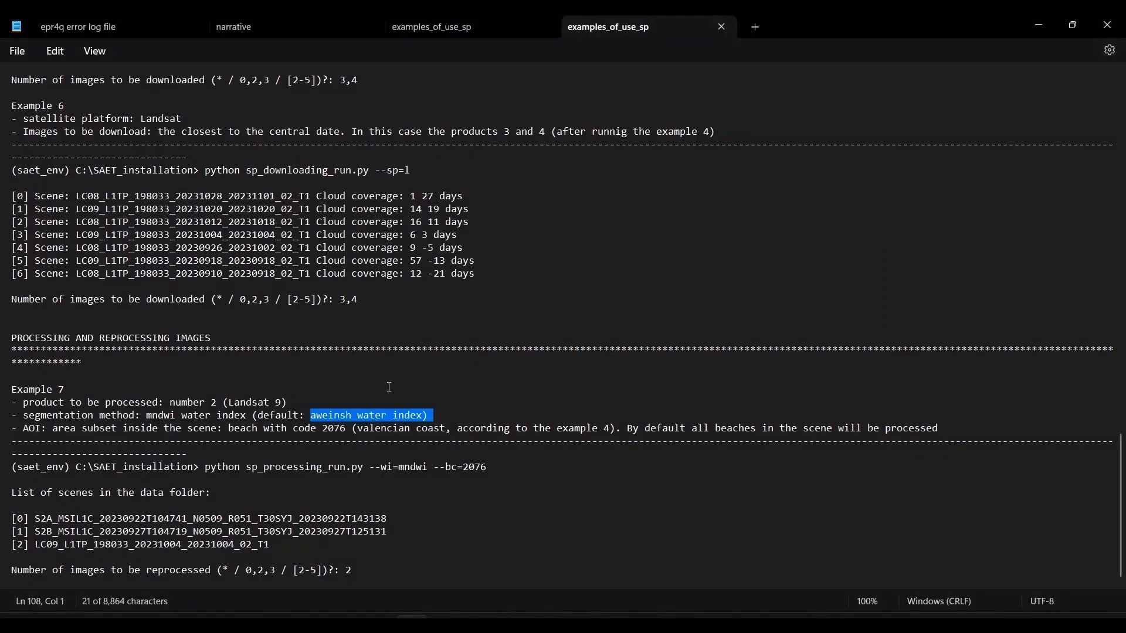
pyautogui.click(347, 417)
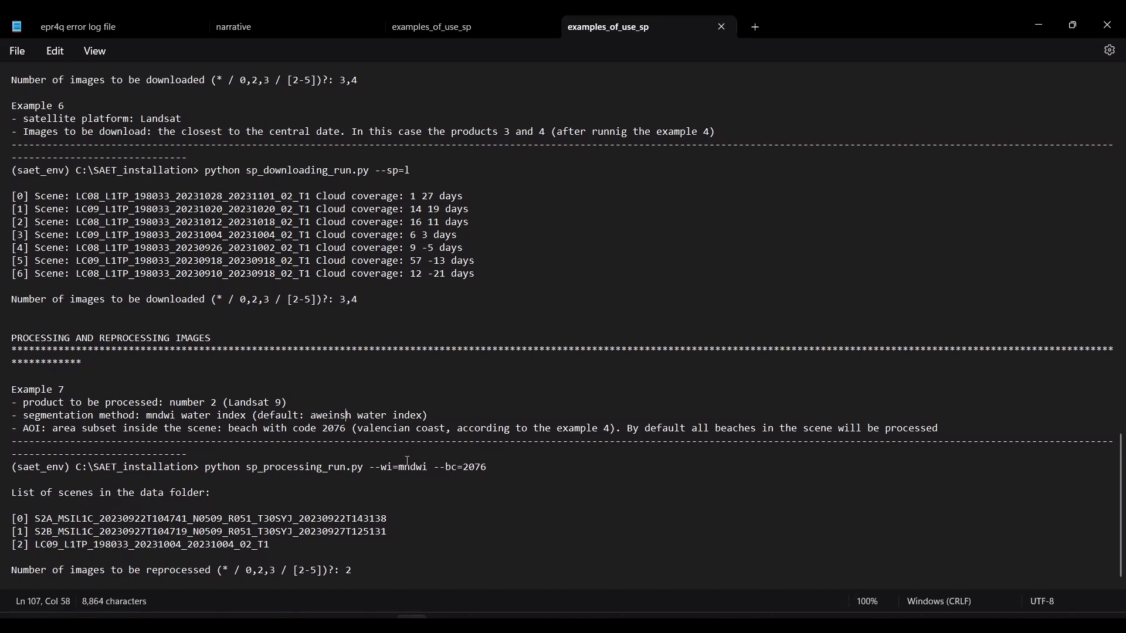
pyautogui.moveTo(489, 468); pyautogui.dragTo(75, 469)
pyautogui.hotkey('ctrl', 'c')
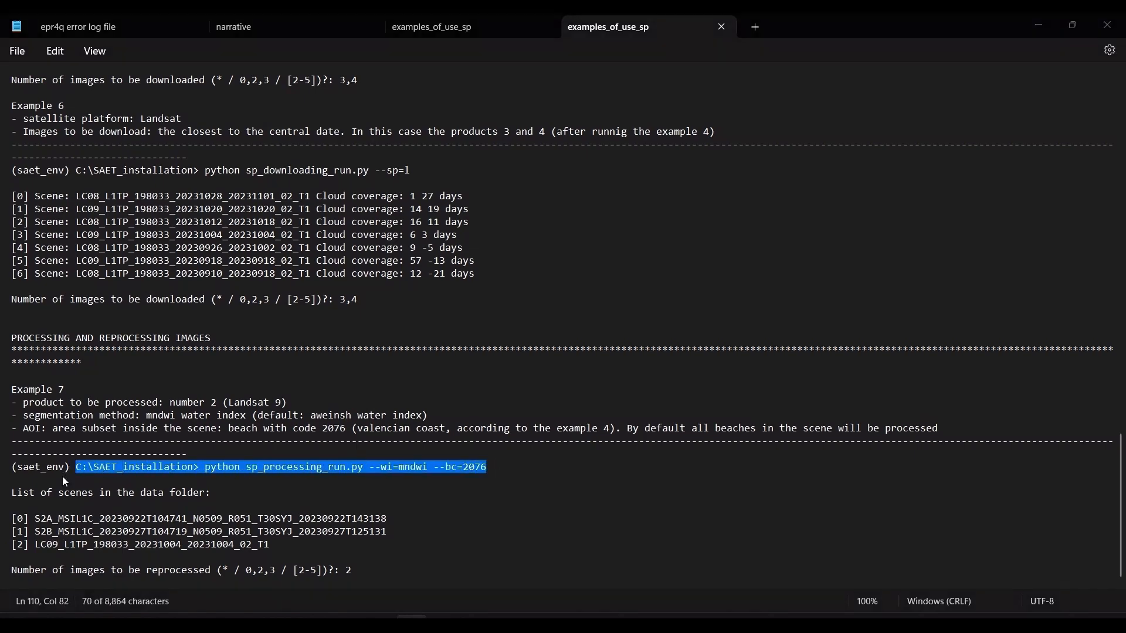
# Switch to the python sp document in Word and paste the processing command on a new line below the downloading command
pyautogui.hotkey('alt', 'Tab')
pyautogui.hotkey('alt', 'Tab')
pyautogui.hotkey('alt', 'Tab')
pyautogui.hotkey('alt', 'Tab')
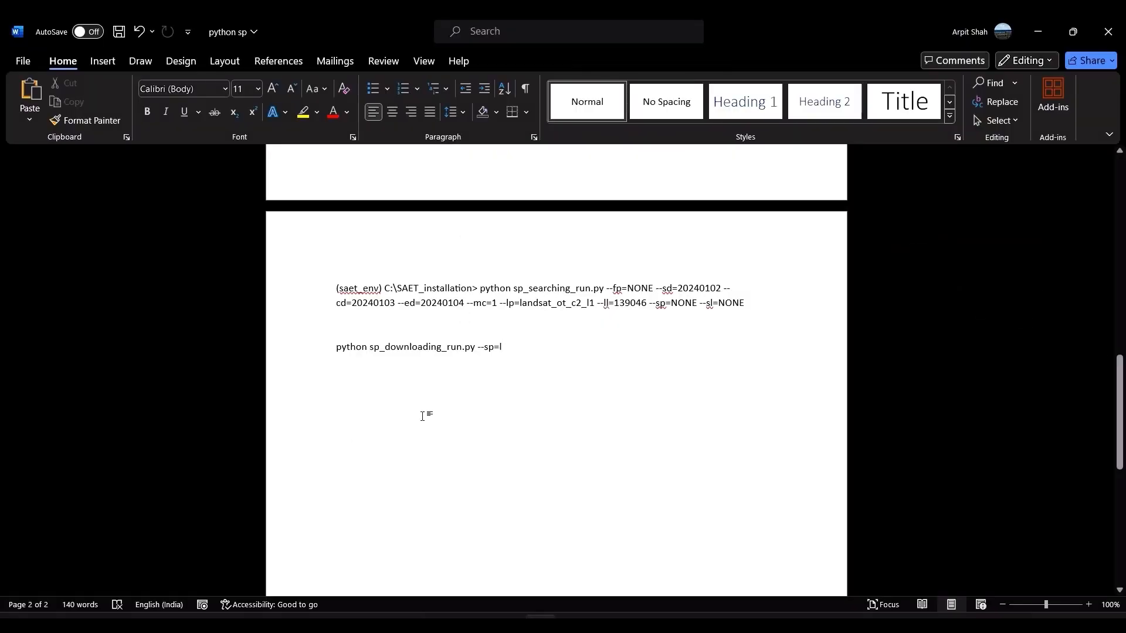
pyautogui.press('Return')
pyautogui.press('Return')
pyautogui.hotkey('ctrl', 'v')
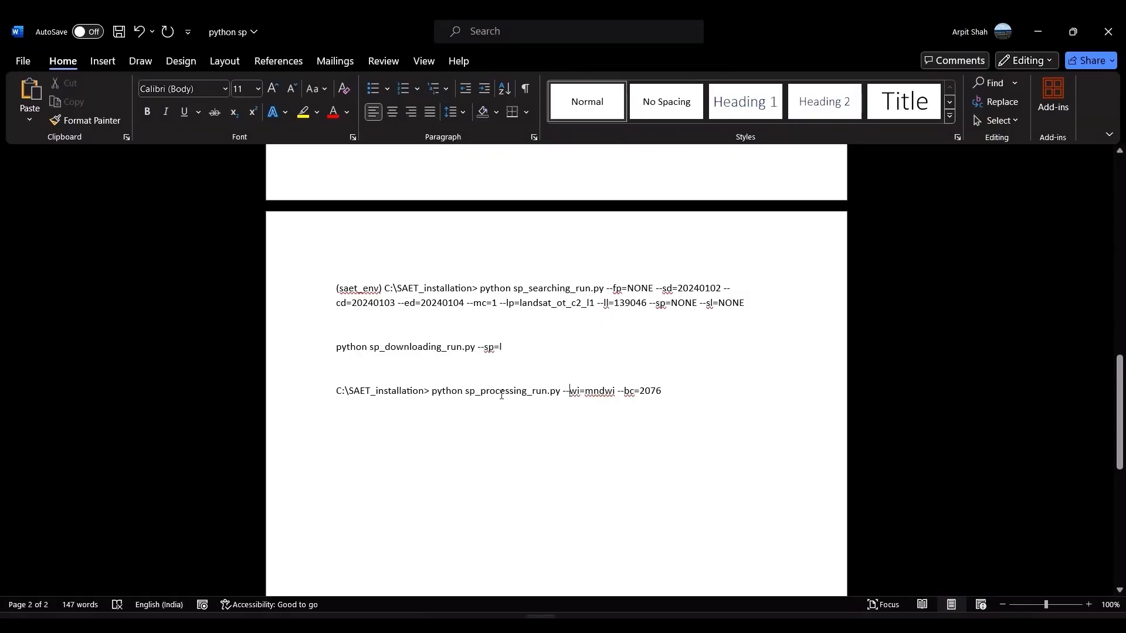
# Change the water index parameter in the pasted processing command to --wi=aweinsh, checking the index name in the Notepad examples
pyautogui.hotkey('shift', 'Right')
pyautogui.hotkey('shift', 'Right')
pyautogui.hotkey('shift', 'Right')
pyautogui.hotkey('shift', 'Right')
pyautogui.hotkey('shift', 'Right')
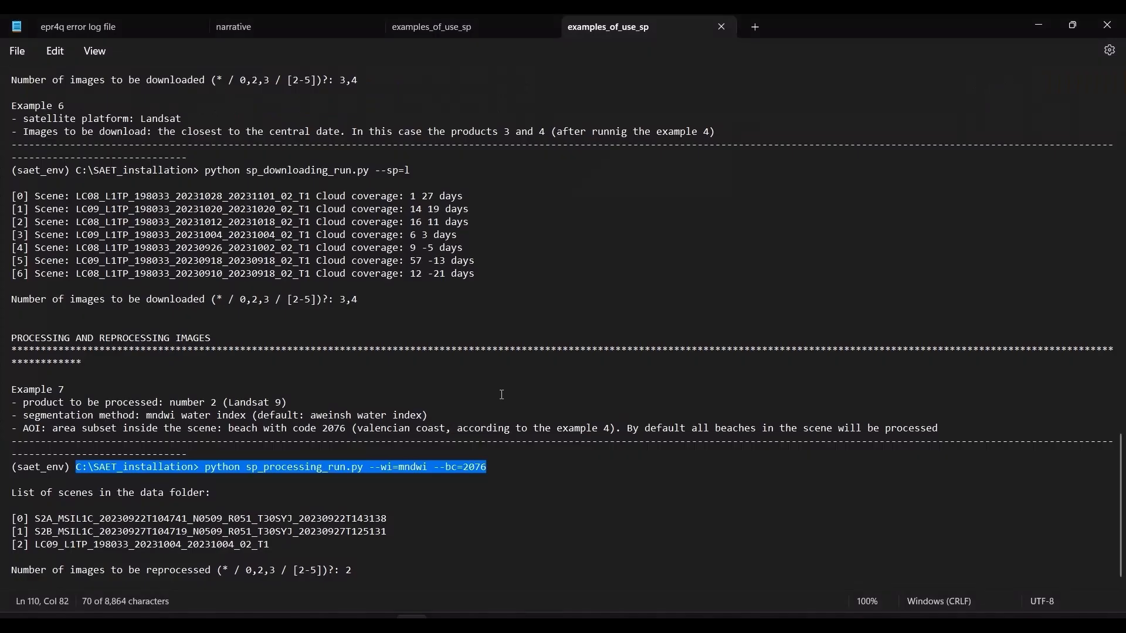
pyautogui.hotkey('alt', 'Tab')
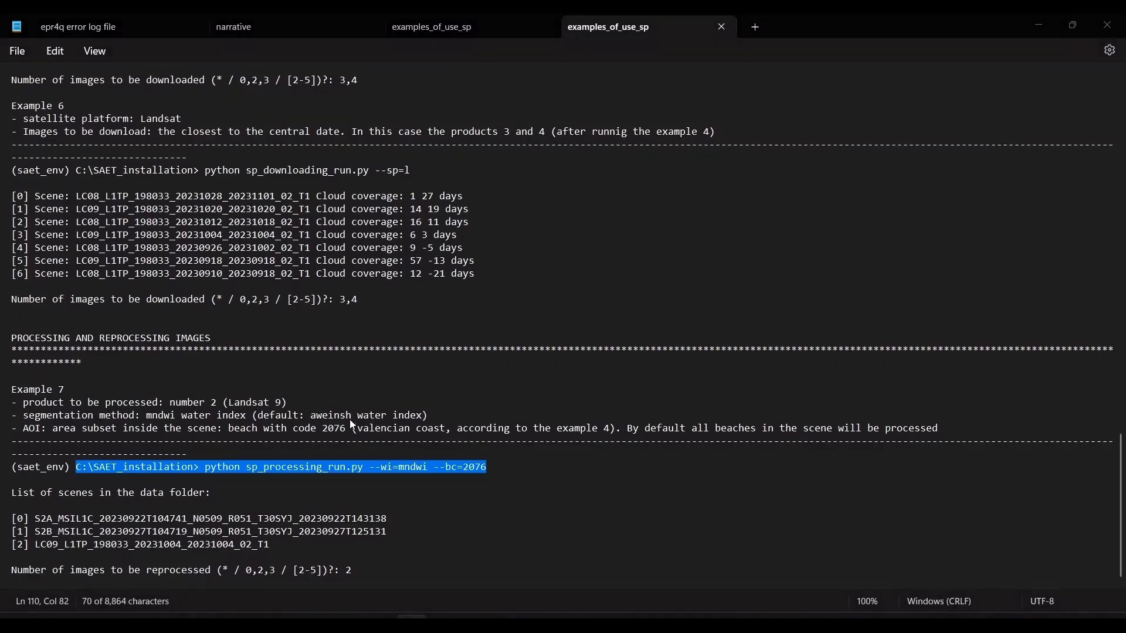
pyautogui.hotkey('alt', 'Tab')
pyautogui.write('a')
pyautogui.write('weinsh --bc=2076')
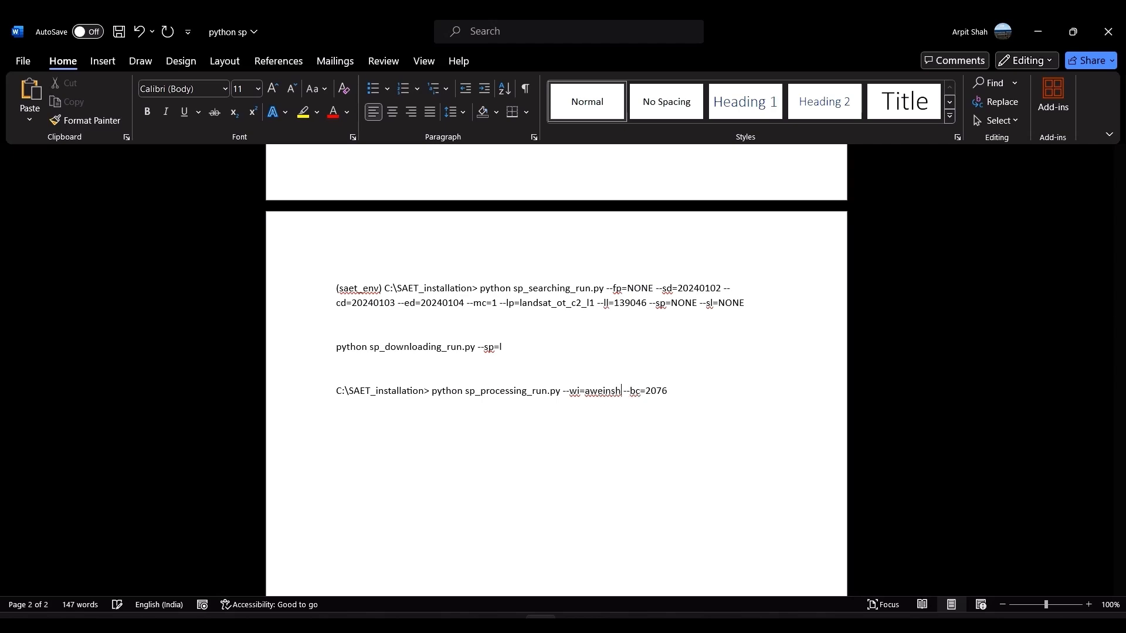
# Switch to ArcGIS Pro, open the beaches layer's attribute table and select its last record, the one with BEACH_CODE 8193
pyautogui.hotkey('alt', 'Tab')
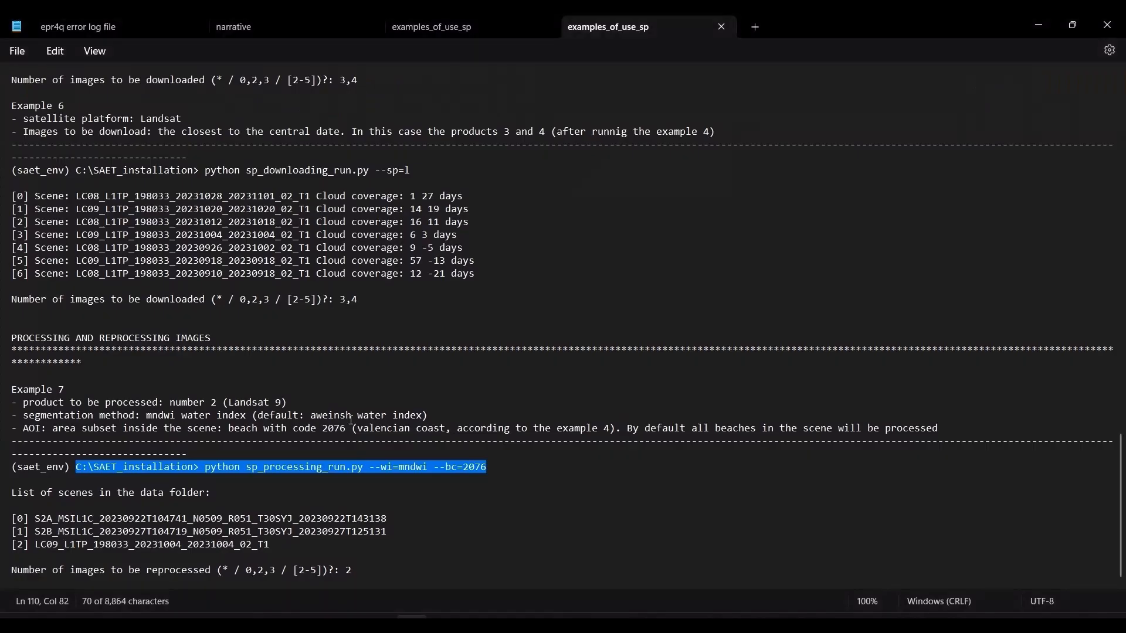
pyautogui.hotkey('alt', 'Tab')
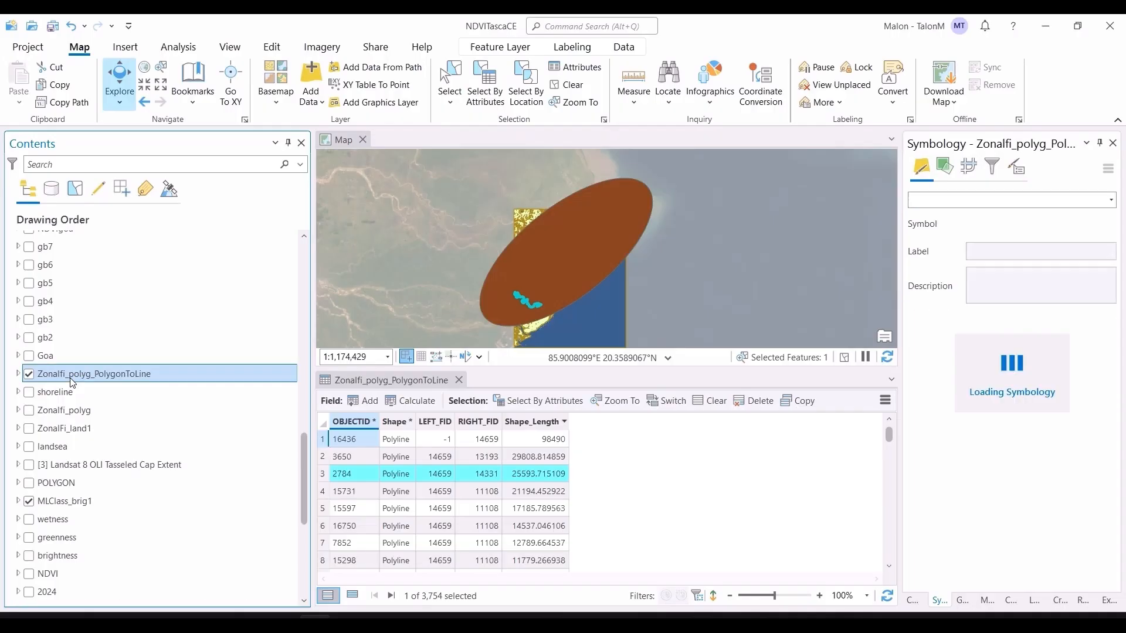
pyautogui.scroll(5, 67, 370)
pyautogui.scroll(10, 70, 366)
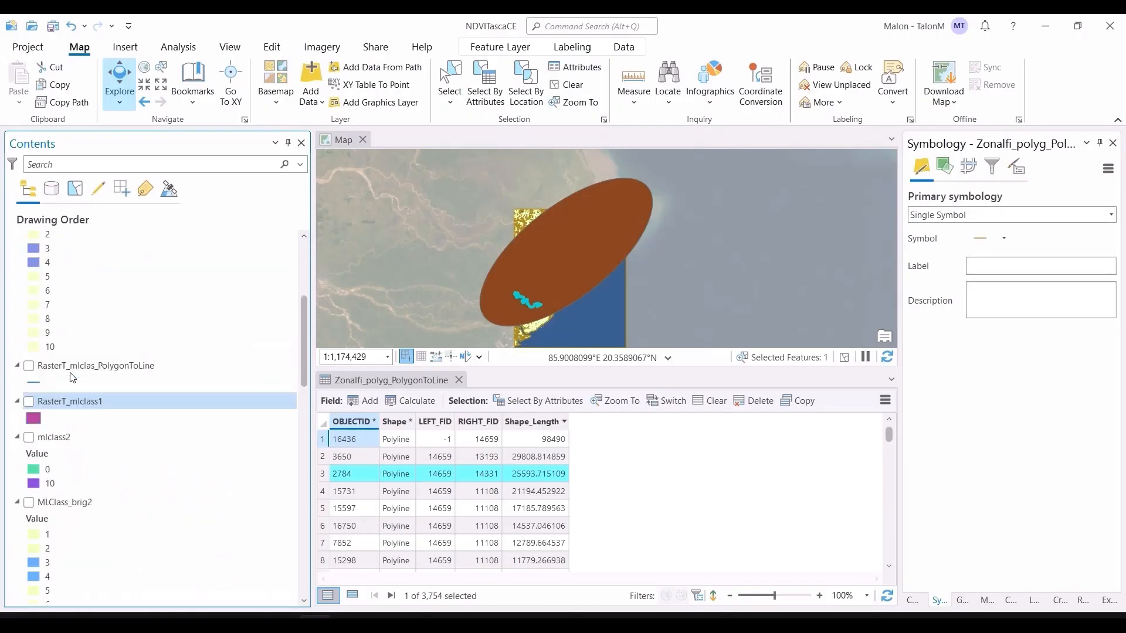
pyautogui.click(74, 261)
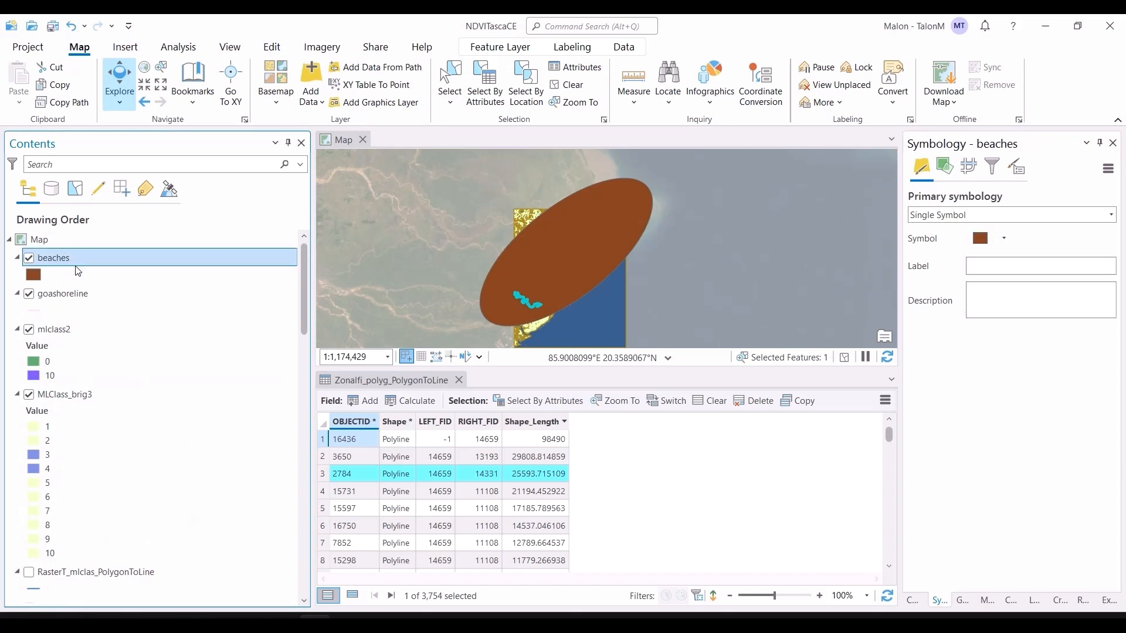
pyautogui.rightClick(82, 260)
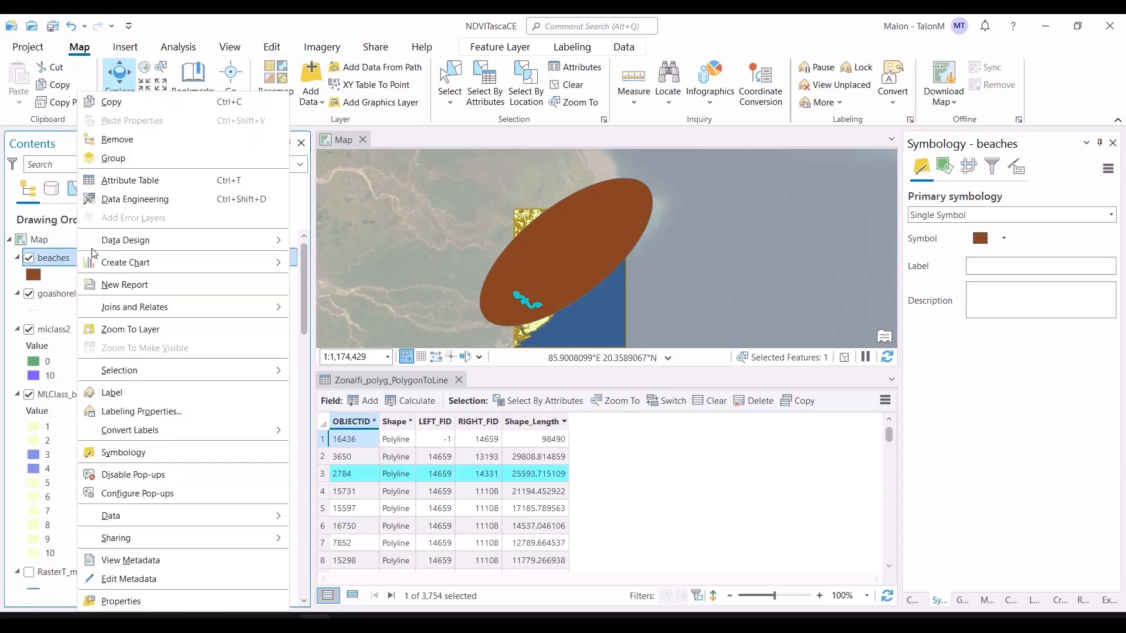
pyautogui.click(143, 183)
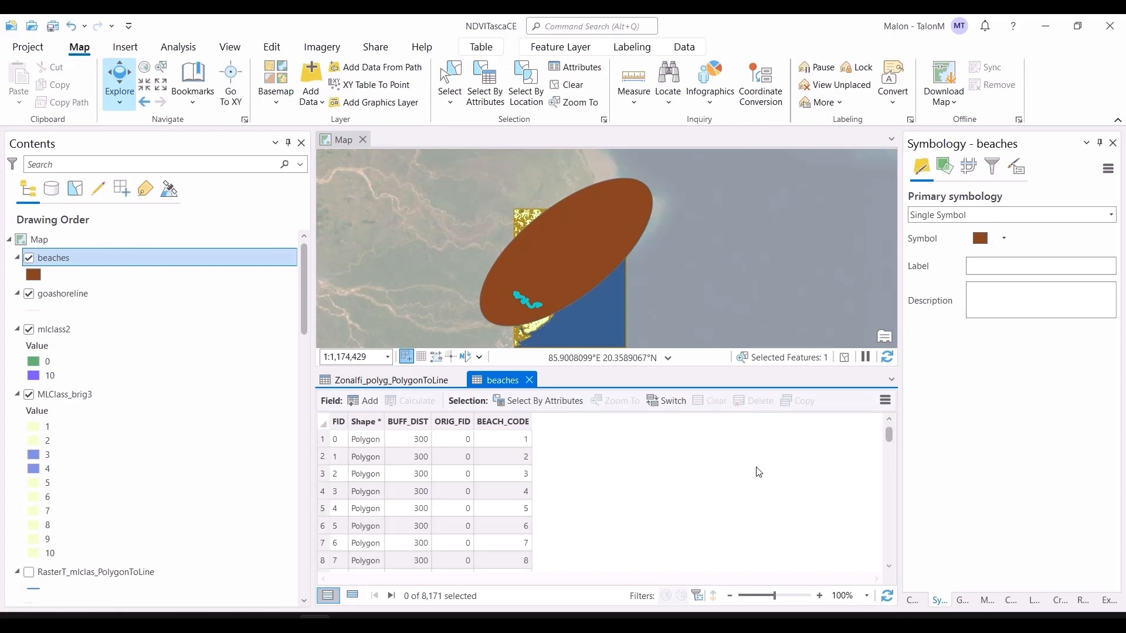
pyautogui.moveTo(889, 437); pyautogui.dragTo(889, 551)
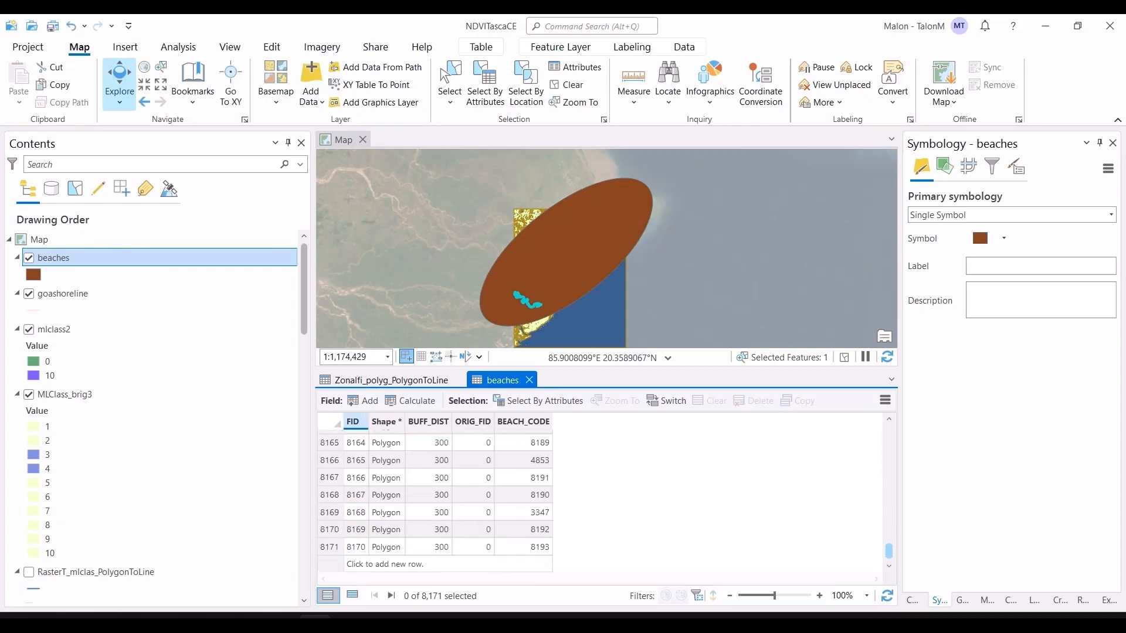
pyautogui.click(329, 546)
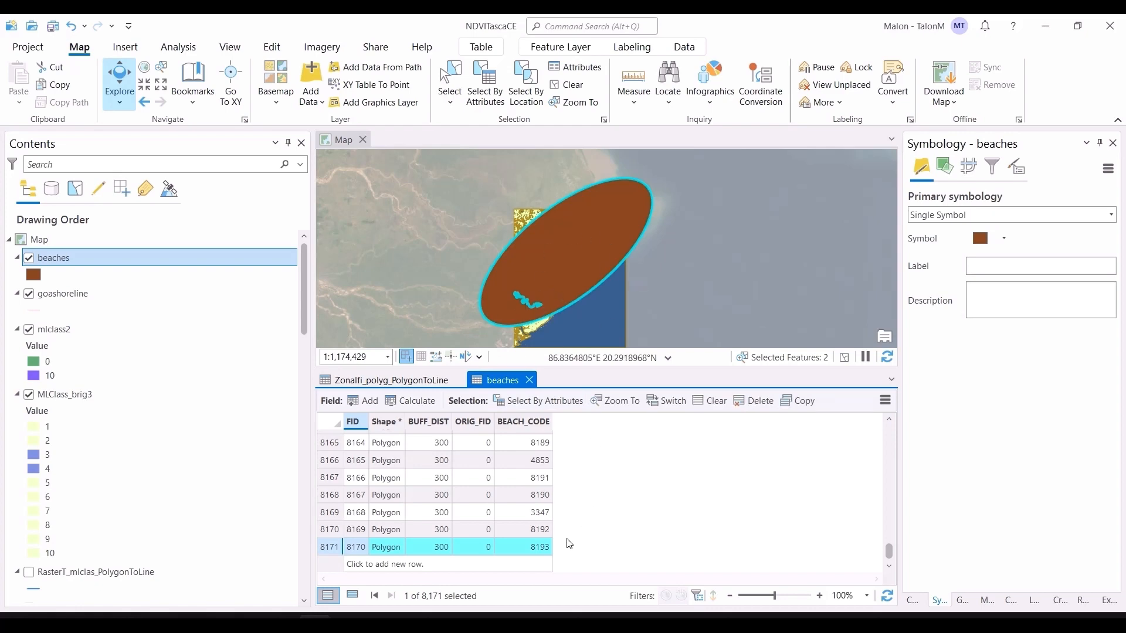
# Return to the Word document and set the beach code parameter of the processing command to --bc=8193
pyautogui.hotkey('alt', 'Tab')
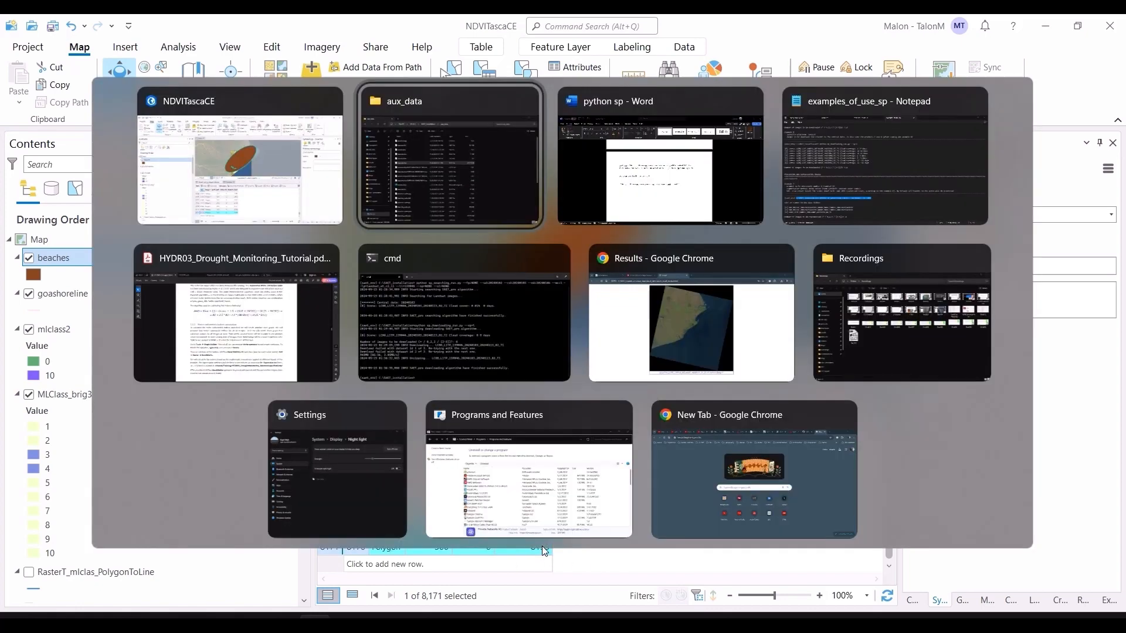
pyautogui.hotkey('alt', 'Tab')
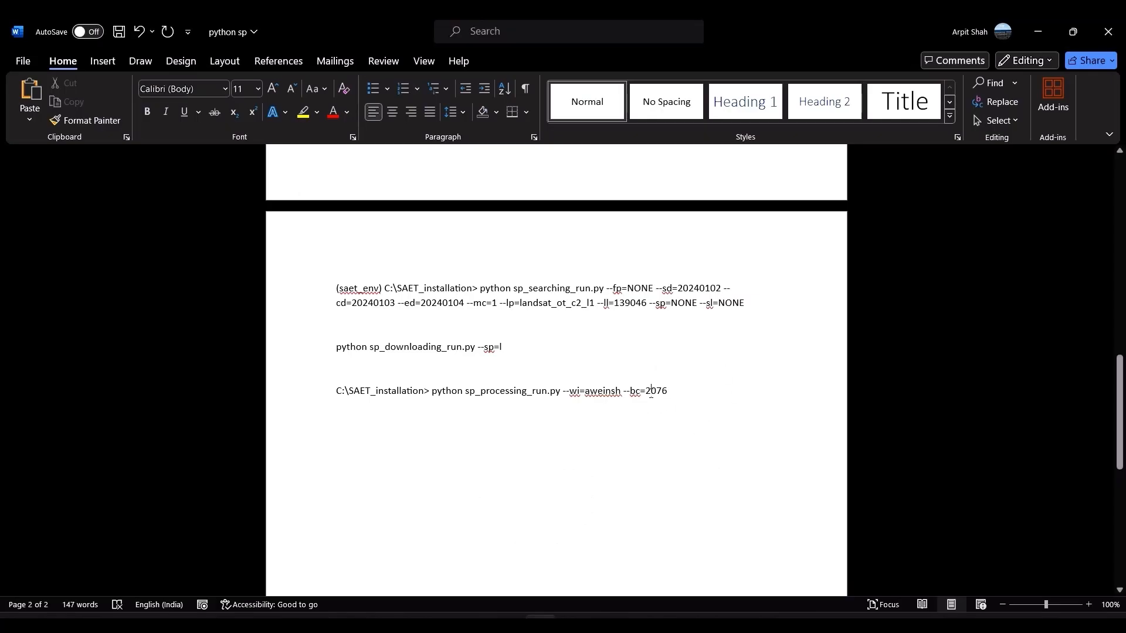
pyautogui.doubleClick(649, 393)
pyautogui.write('8193')
pyautogui.hotkey('alt', 'Tab')
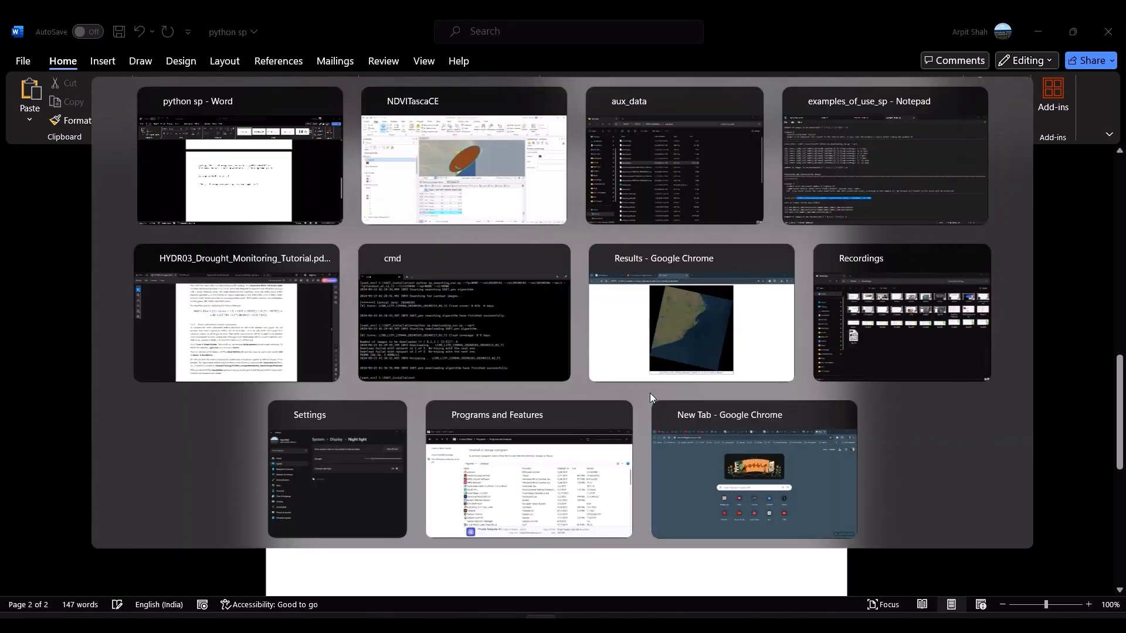
pyautogui.hotkey('alt', 'Tab')
pyautogui.hotkey('alt', 'Tab')
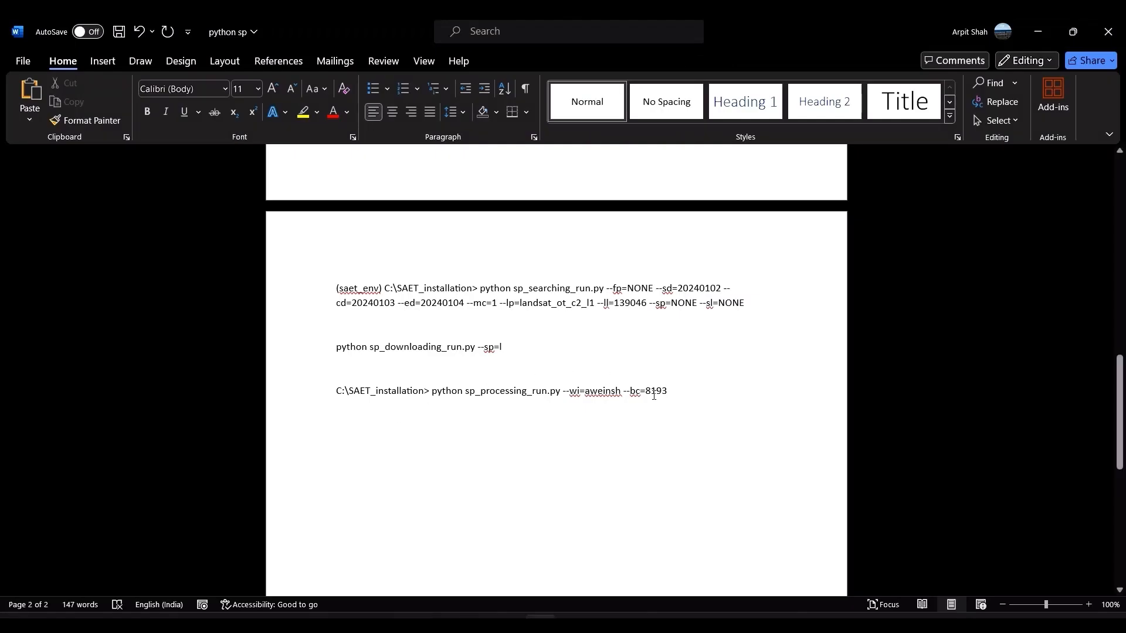
pyautogui.moveTo(654, 396); pyautogui.dragTo(430, 395)
pyautogui.hotkey('ctrl', 'c')
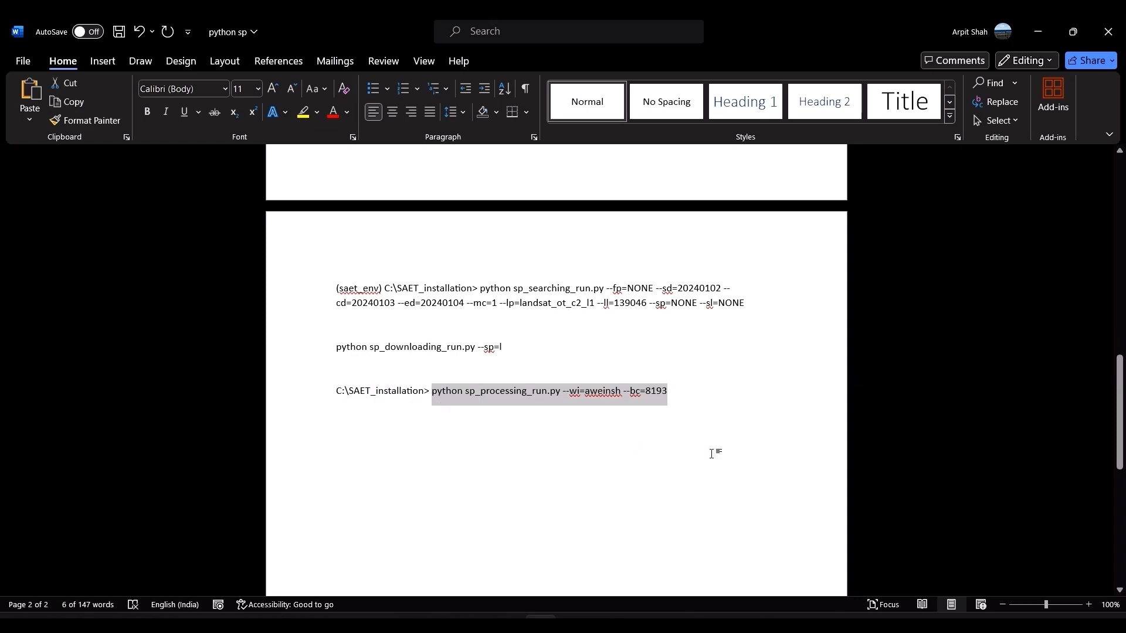
# Switch to the cmd window, run the copied sp_processing_run.py command and choose scene 1 for reprocessing
pyautogui.hotkey('alt', 'Tab')
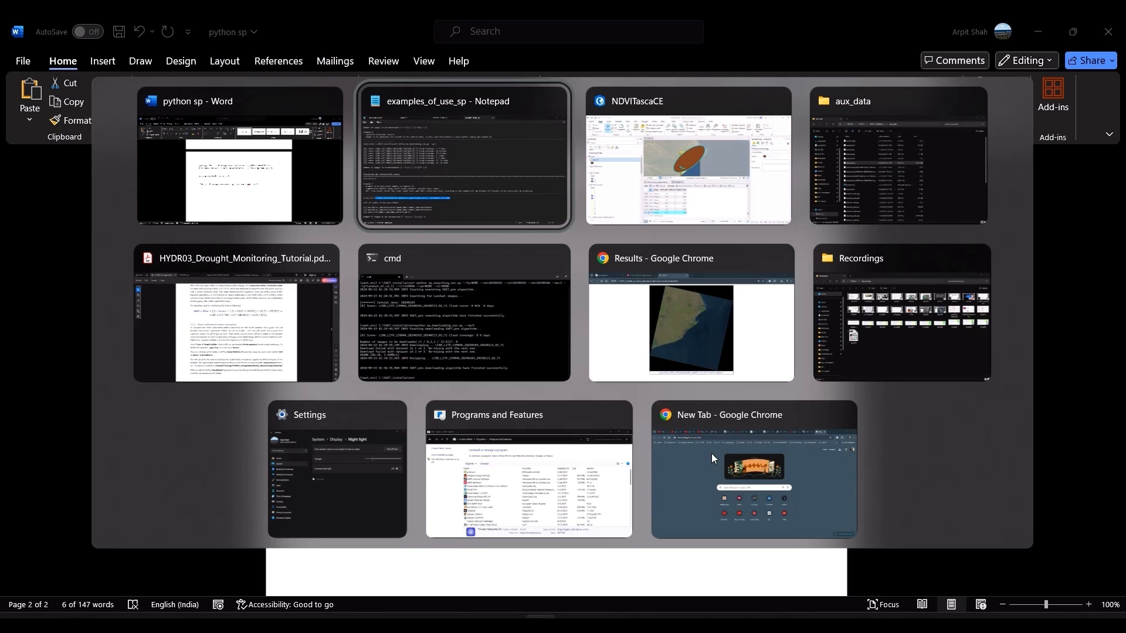
pyautogui.hotkey('alt', 'Tab')
pyautogui.hotkey('alt', 'Tab')
pyautogui.hotkey('alt', 'Tab')
pyautogui.hotkey('alt', 'Tab')
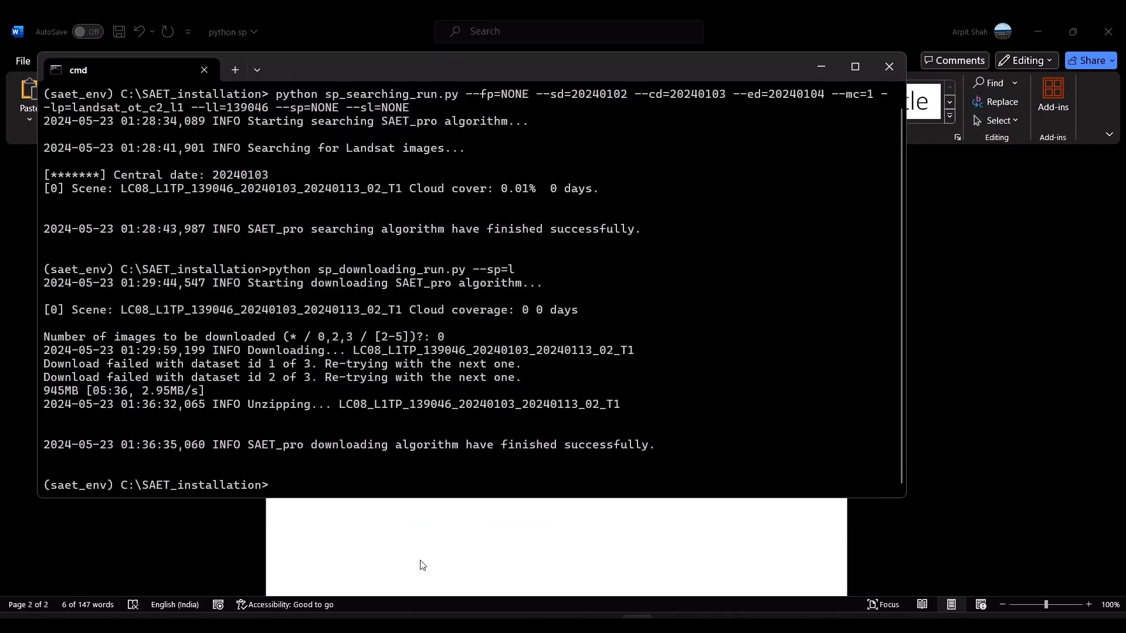
pyautogui.hotkey('ctrl', 'v')
pyautogui.press('Return')
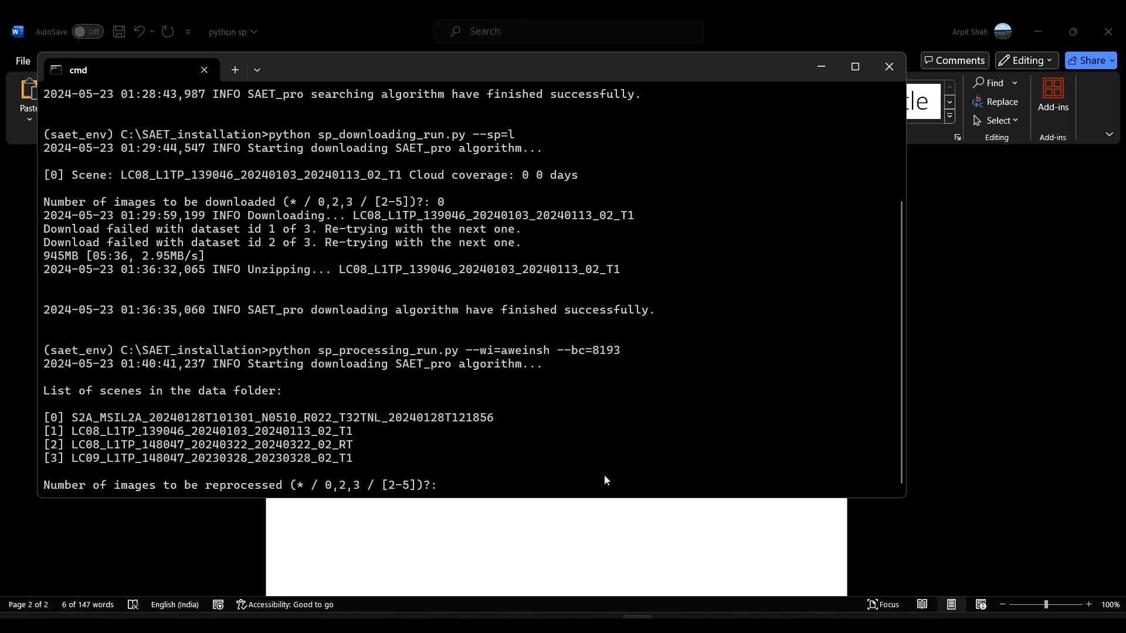
pyautogui.write('1')
pyautogui.press('Return')
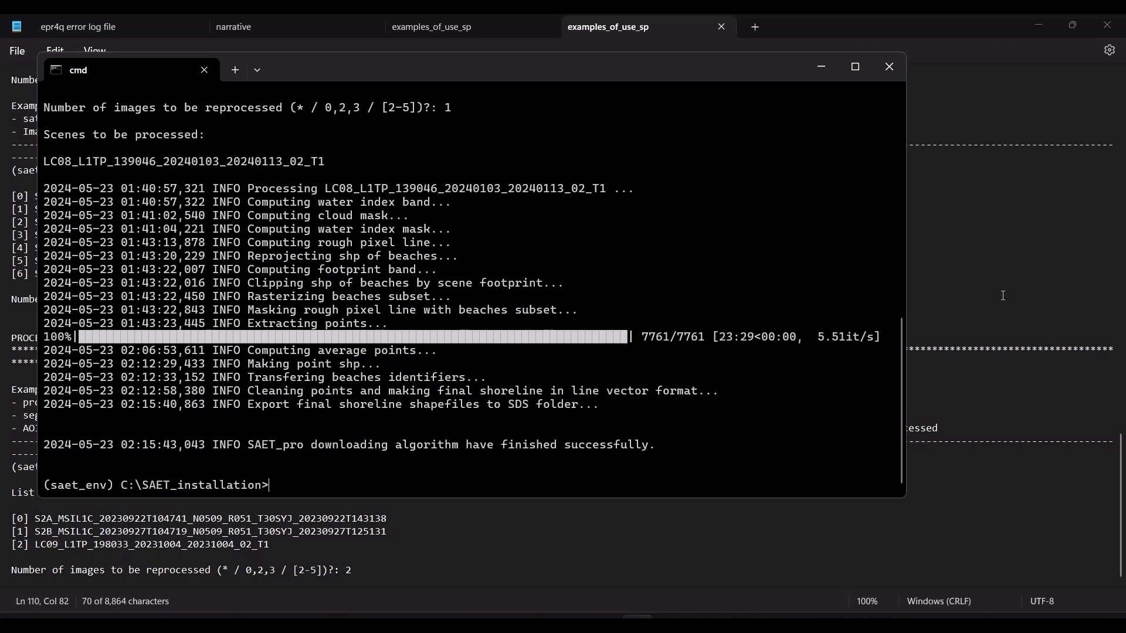
# Switch to File Explorer and open the output_data folder inside SAET_installation
pyautogui.hotkey('alt', 'Tab')
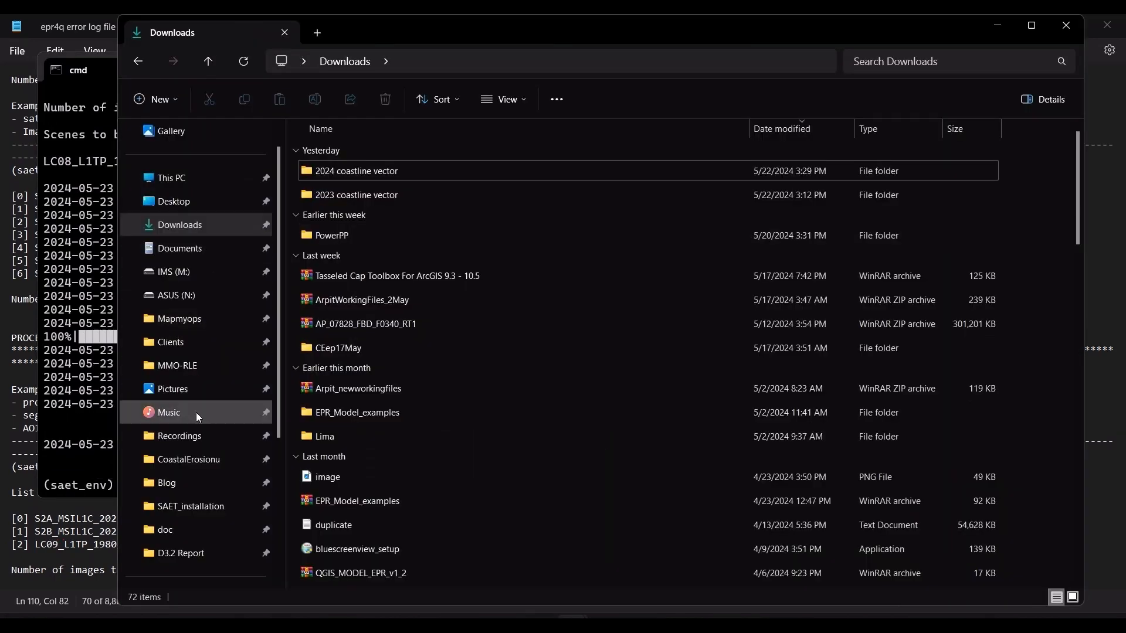
pyautogui.click(188, 505)
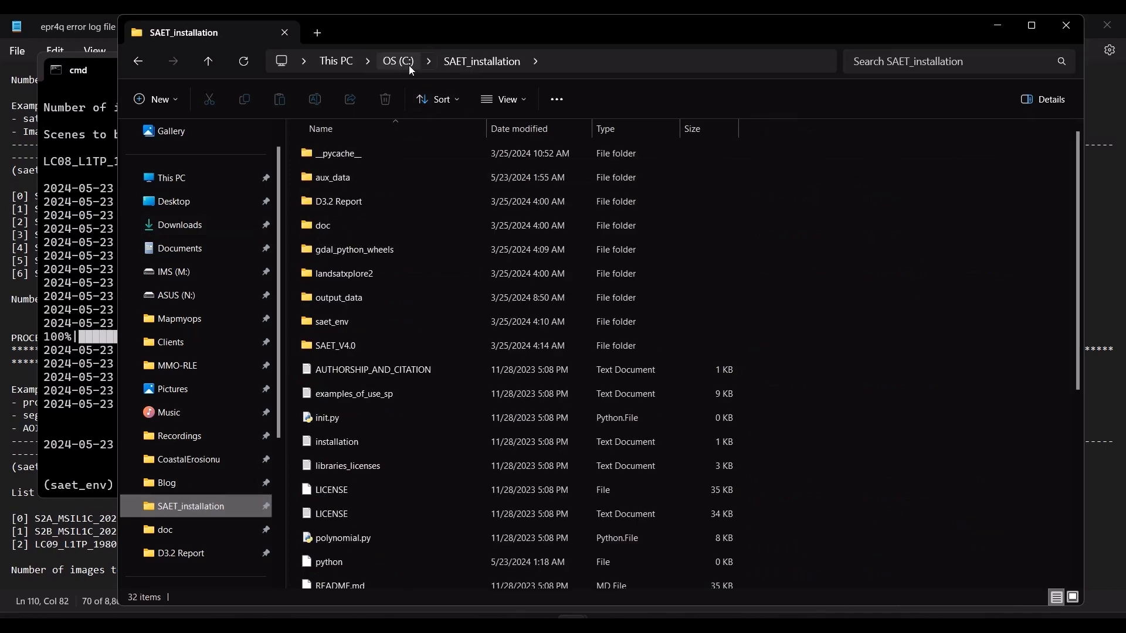
pyautogui.click(390, 185)
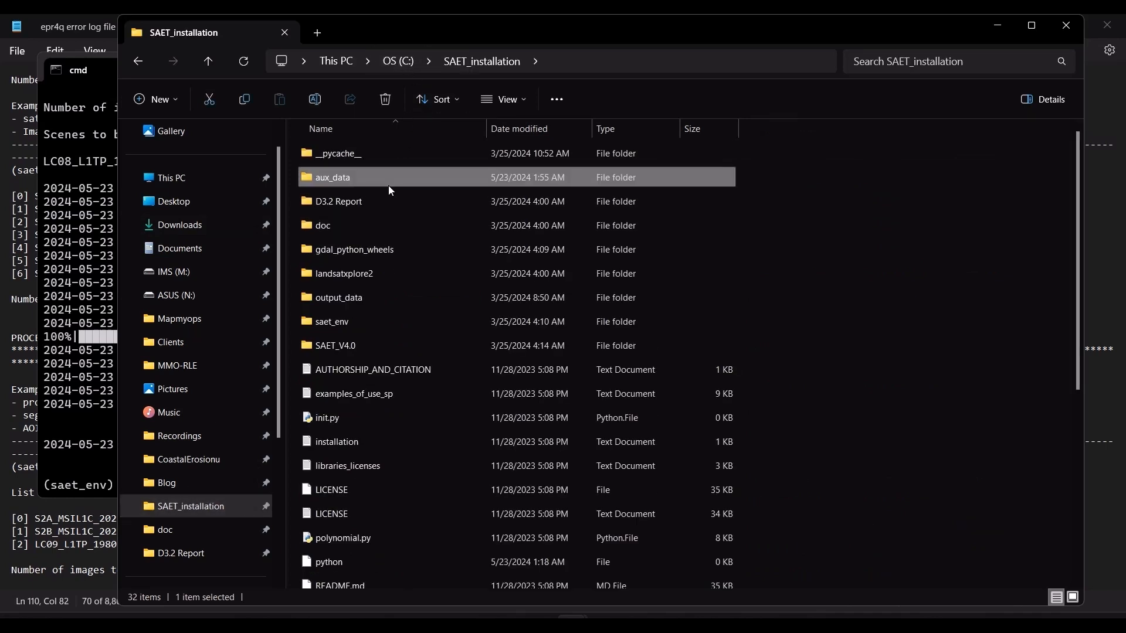
pyautogui.press('Down')
pyautogui.press('Down')
pyautogui.press('Down')
pyautogui.press('Down')
pyautogui.press('Down')
pyautogui.press('Return')
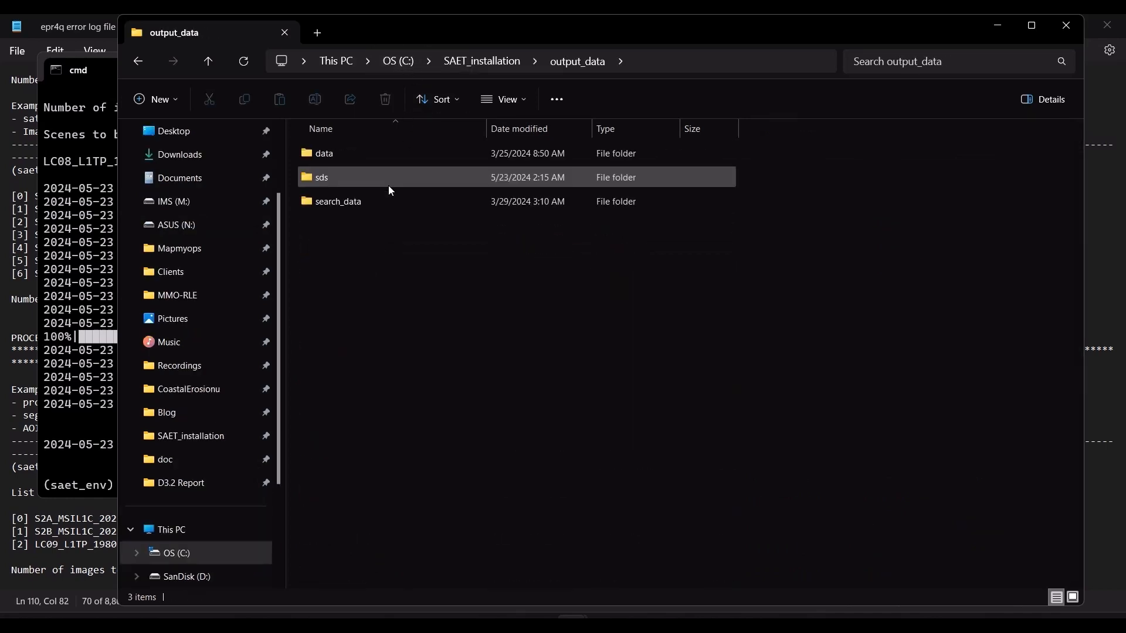
# Open the LC08_L1TP_139046_20240103_20240113_02_T1_B6 folder in sds, show the full file names and select the lines.shp file
pyautogui.doubleClick(388, 187)
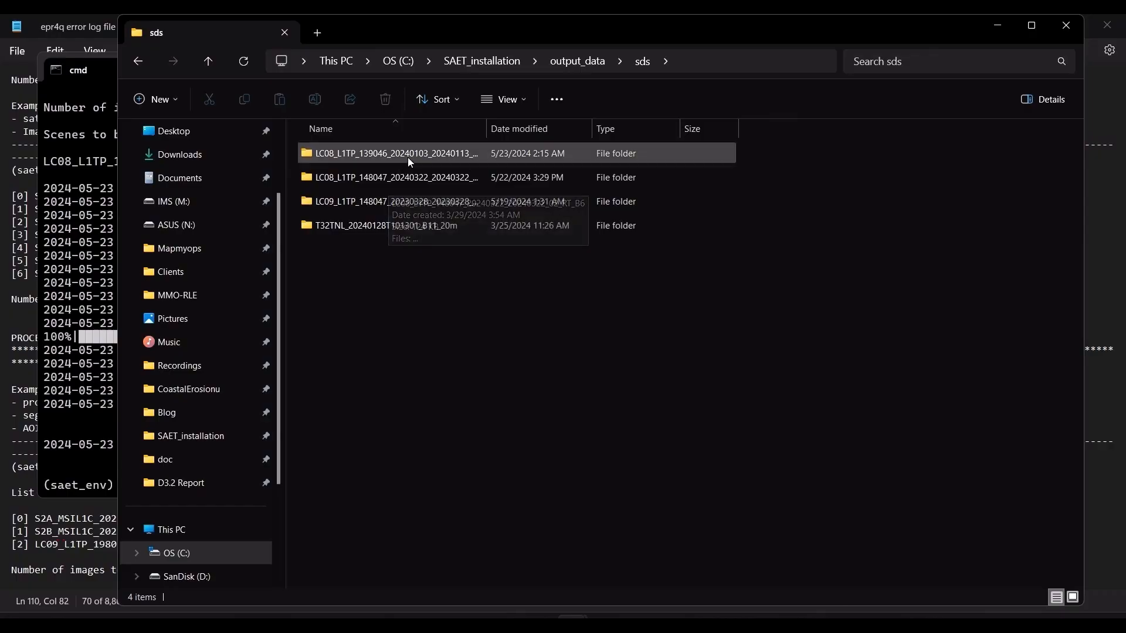
pyautogui.doubleClick(407, 157)
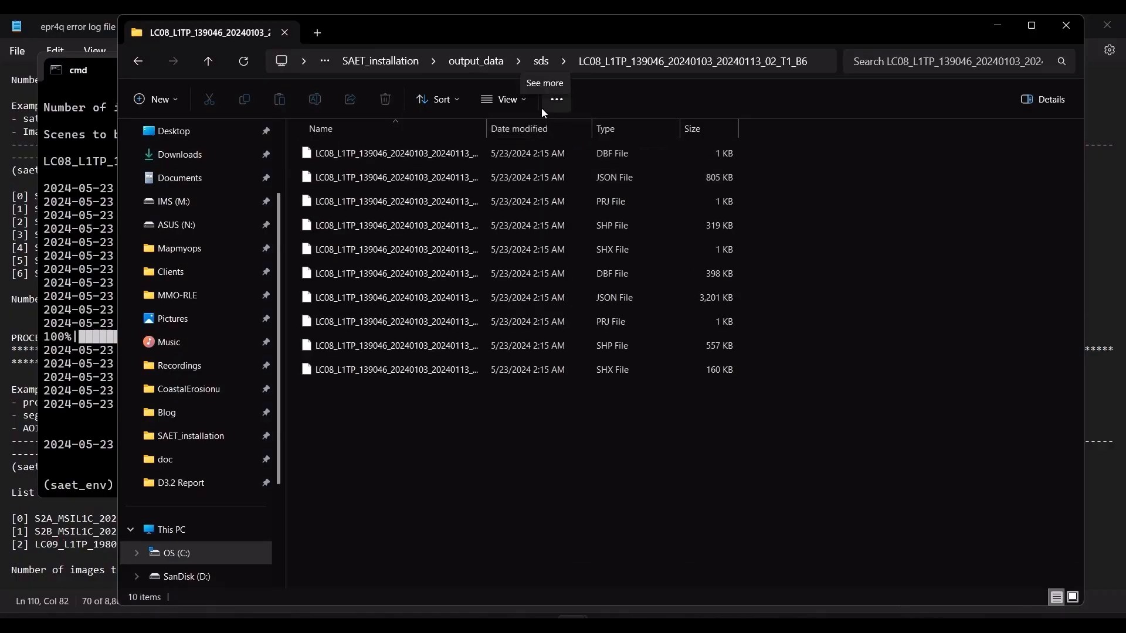
pyautogui.moveTo(491, 127); pyautogui.dragTo(661, 129)
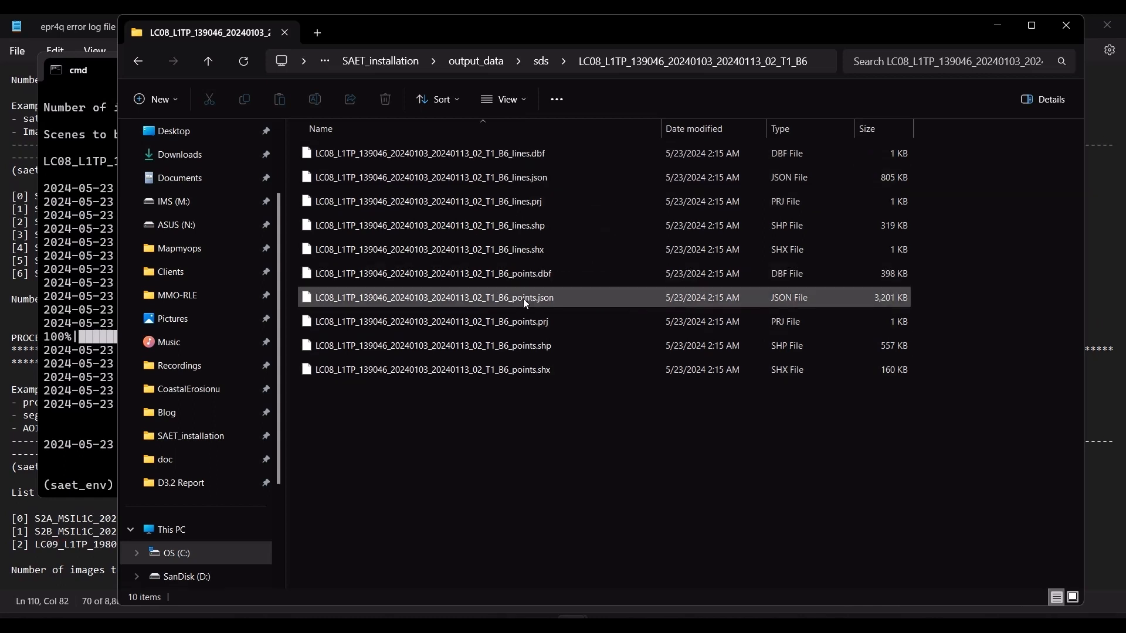
pyautogui.click(519, 227)
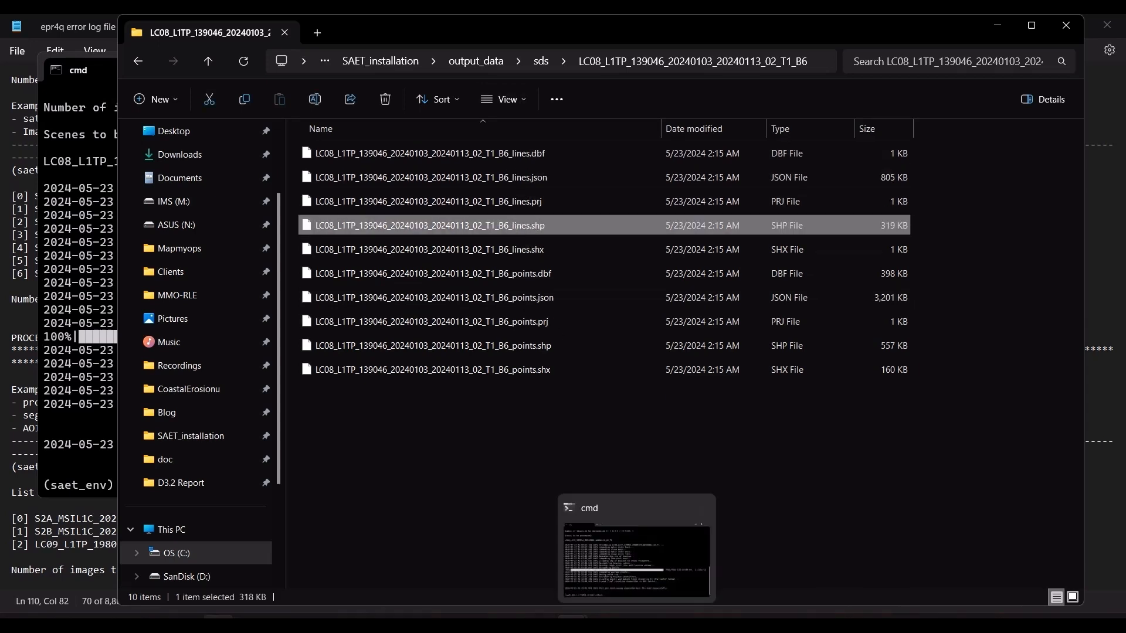
# Open the Beach_Polygon project in ArcGIS Pro and add LC08_L1TP_139046_20240103_20240113_02_T1_B6_lines.shp from File Explorer to its map
pyautogui.click(316, 625)
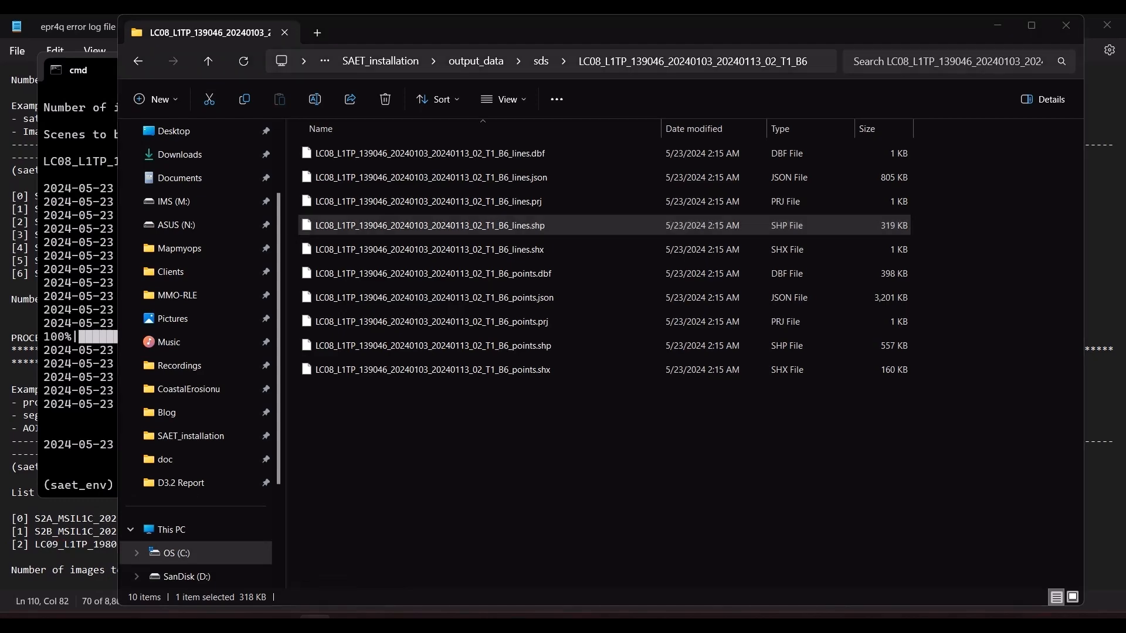
pyautogui.rightClick(315, 625)
pyautogui.click(312, 399)
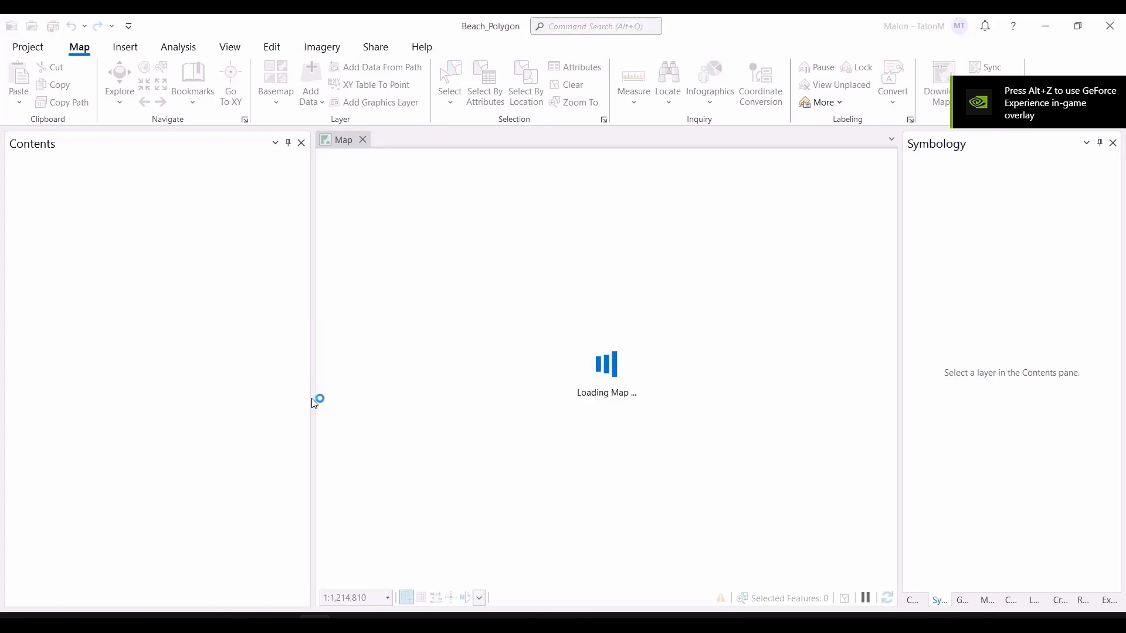
pyautogui.hotkey('alt', 'Tab')
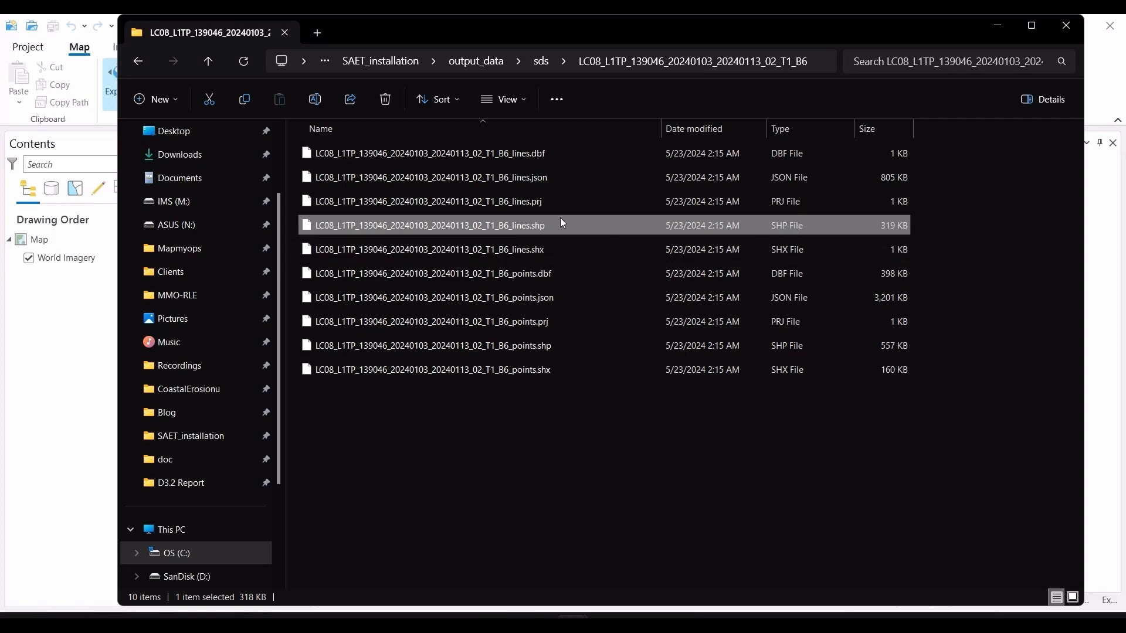
pyautogui.moveTo(563, 224); pyautogui.dragTo(40, 246)
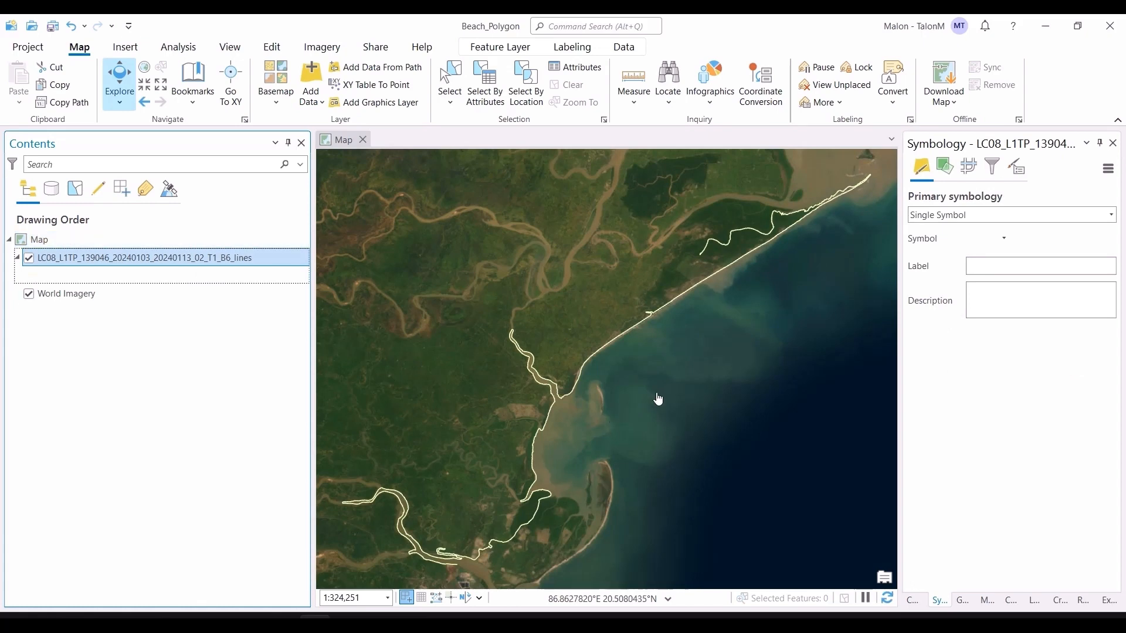
# Examine the extracted shoreline against the World Imagery basemap along the whole coast, from the river mouths to the northeastern tip
pyautogui.scroll(-2, 658, 399)
pyautogui.moveTo(653, 468); pyautogui.dragTo(610, 475)
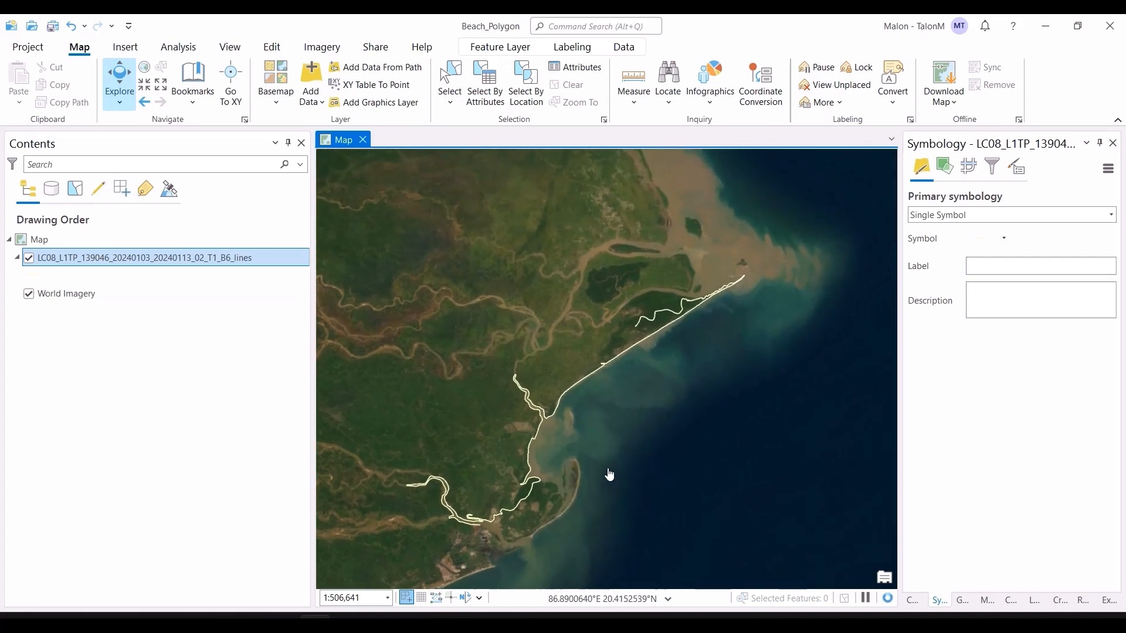
pyautogui.moveTo(708, 339); pyautogui.dragTo(682, 404)
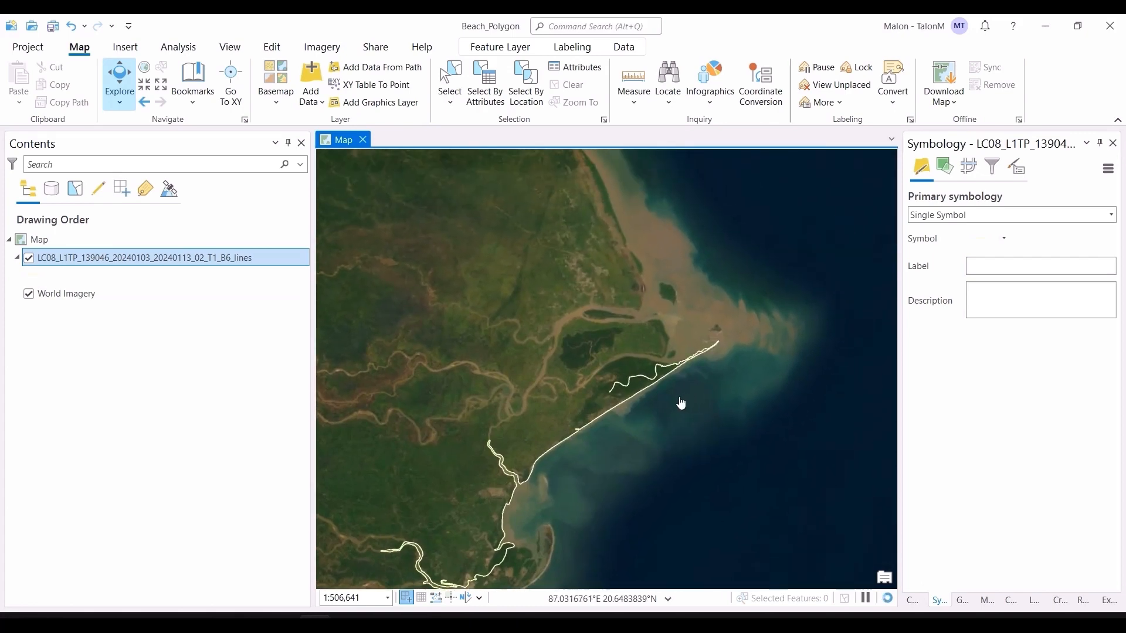
pyautogui.scroll(2, 633, 432)
pyautogui.scroll(1, 551, 449)
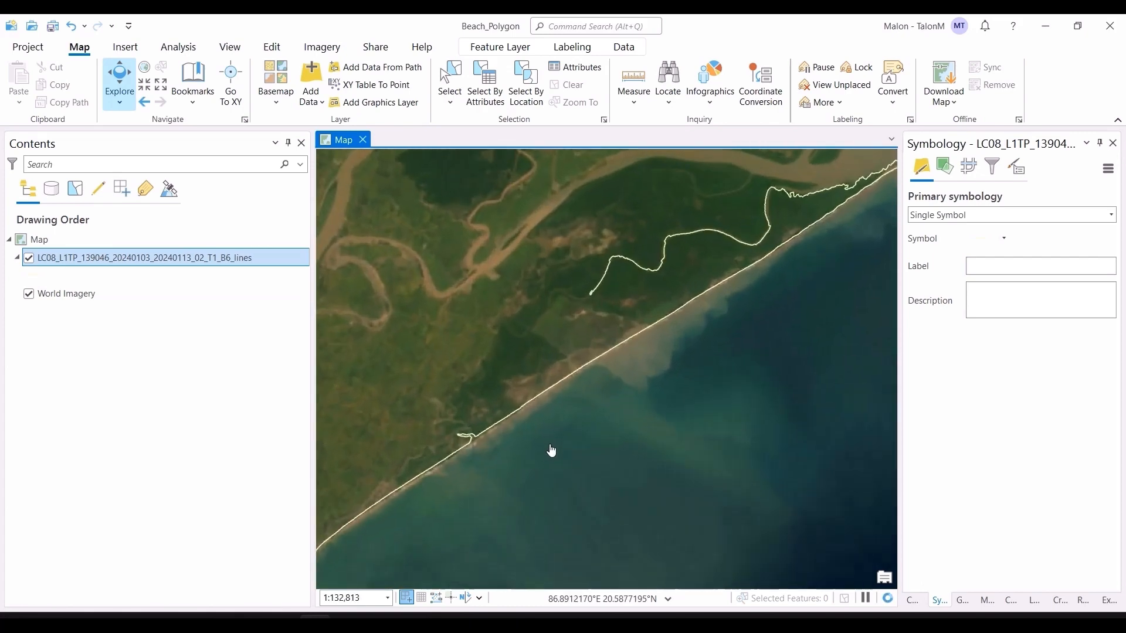
pyautogui.moveTo(540, 502); pyautogui.dragTo(726, 397)
pyautogui.moveTo(676, 458); pyautogui.dragTo(730, 185)
pyautogui.moveTo(686, 352); pyautogui.dragTo(719, 241)
pyautogui.moveTo(711, 326); pyautogui.dragTo(641, 529)
pyautogui.moveTo(744, 285); pyautogui.dragTo(636, 471)
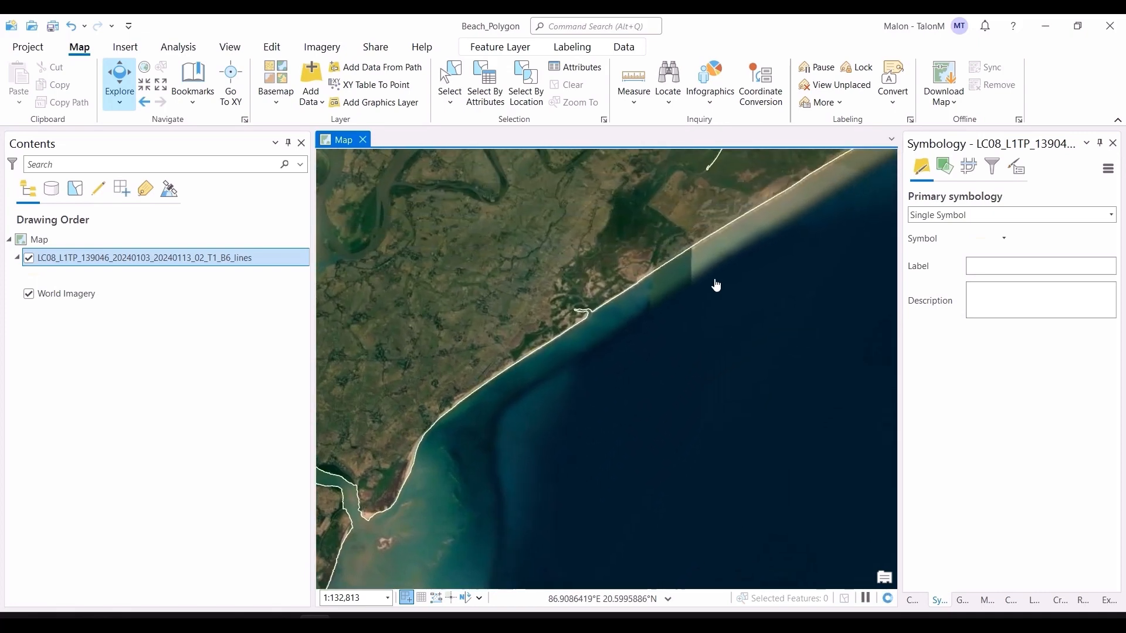
pyautogui.moveTo(764, 259); pyautogui.dragTo(644, 407)
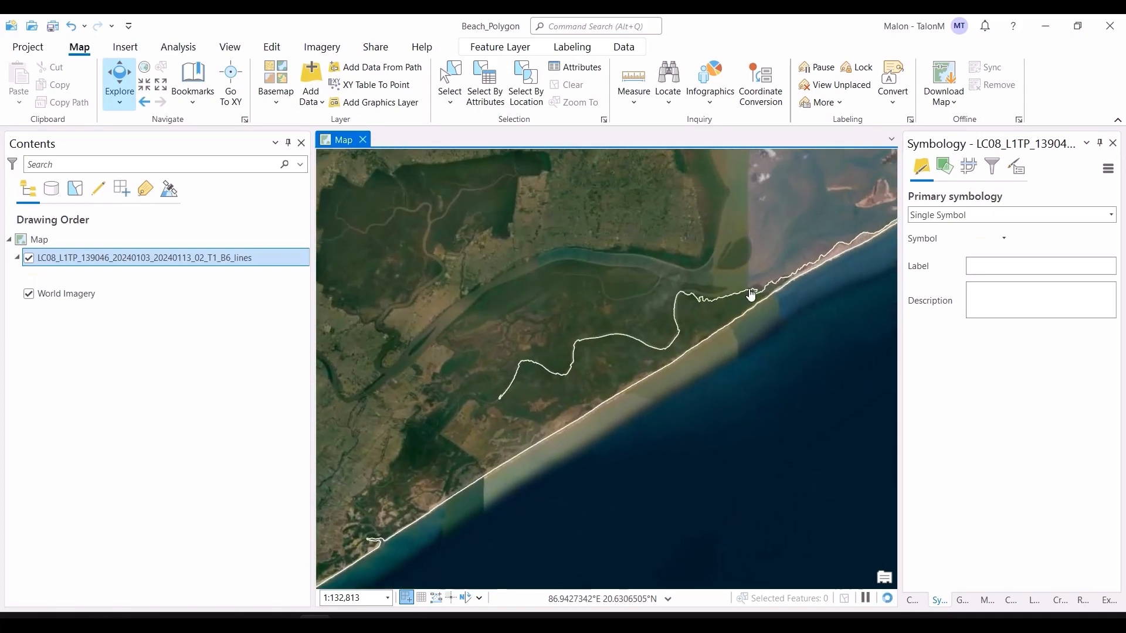
pyautogui.moveTo(751, 295); pyautogui.dragTo(637, 367)
pyautogui.scroll(-4, 634, 412)
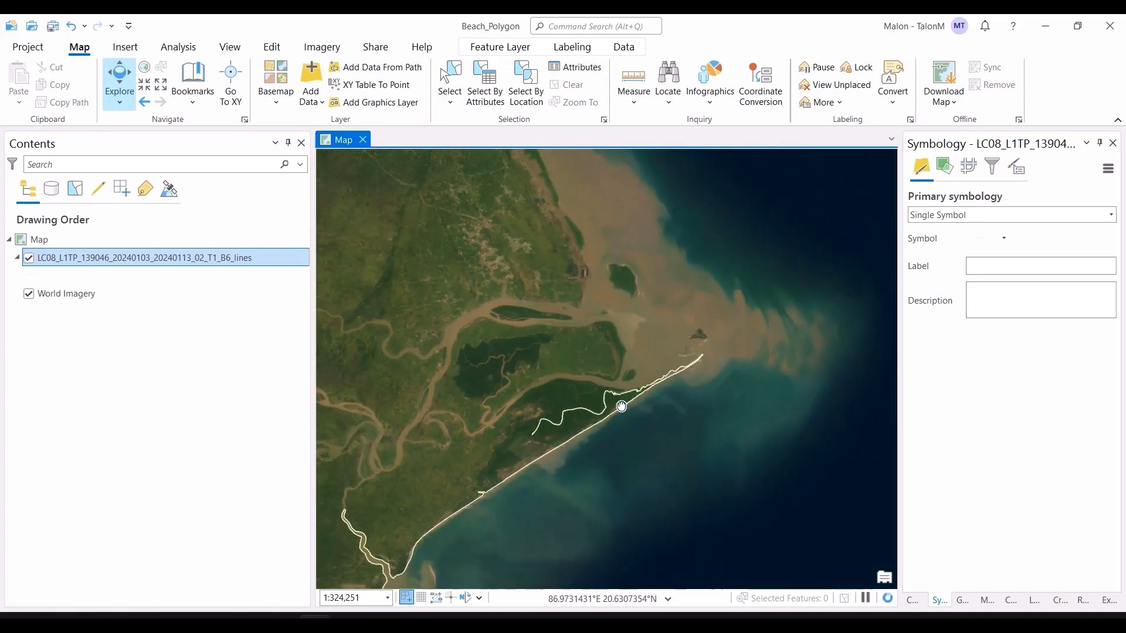
pyautogui.moveTo(621, 406); pyautogui.dragTo(784, 231)
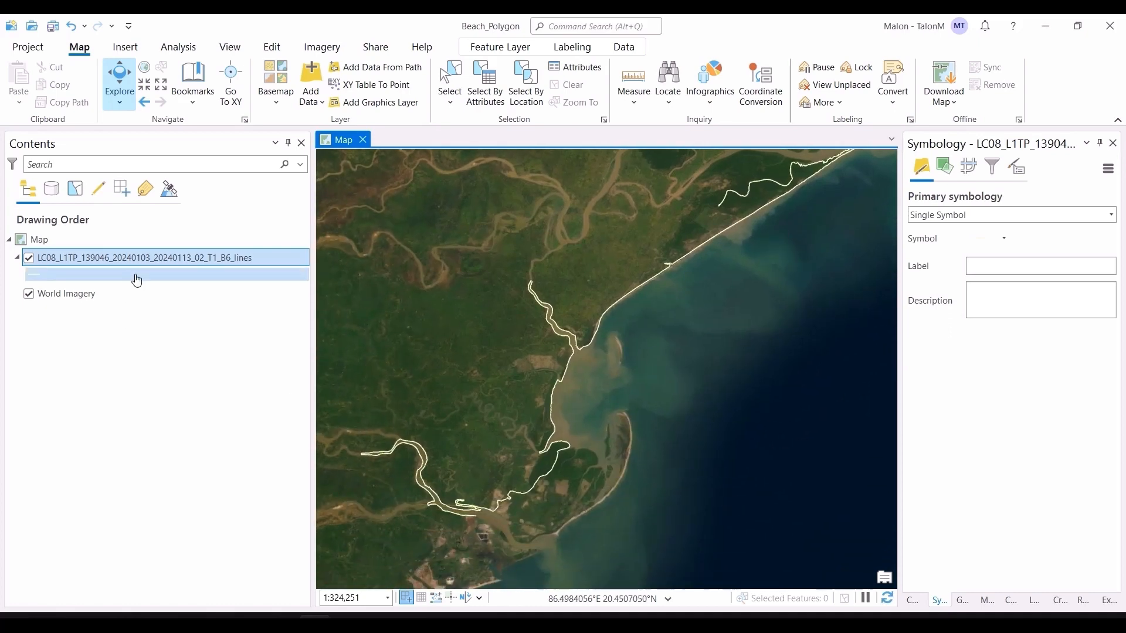
# Inspect the attribute table of the shoreline lines layer, close it and view the whole line on the map
pyautogui.hotkey('ctrl', 't')
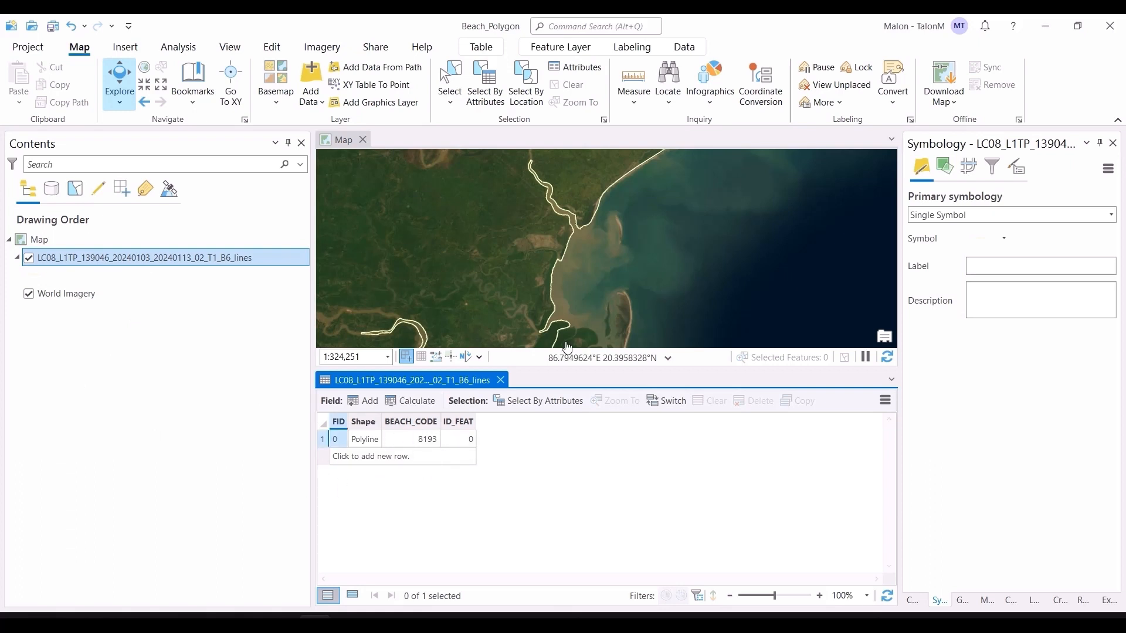
pyautogui.click(501, 380)
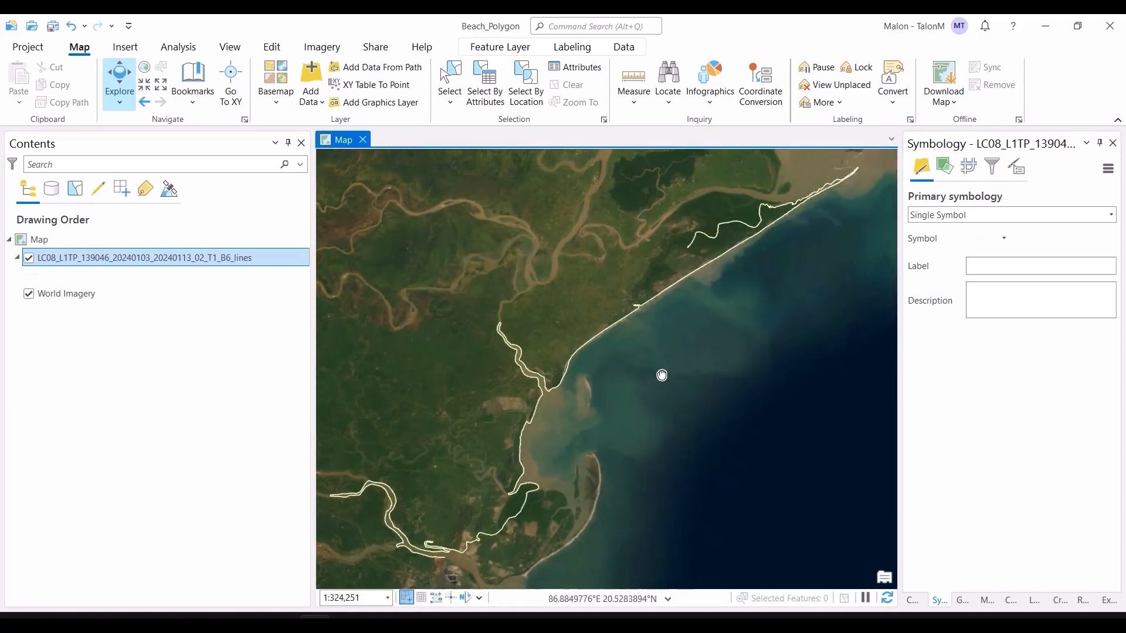
pyautogui.scroll(-4, 661, 376)
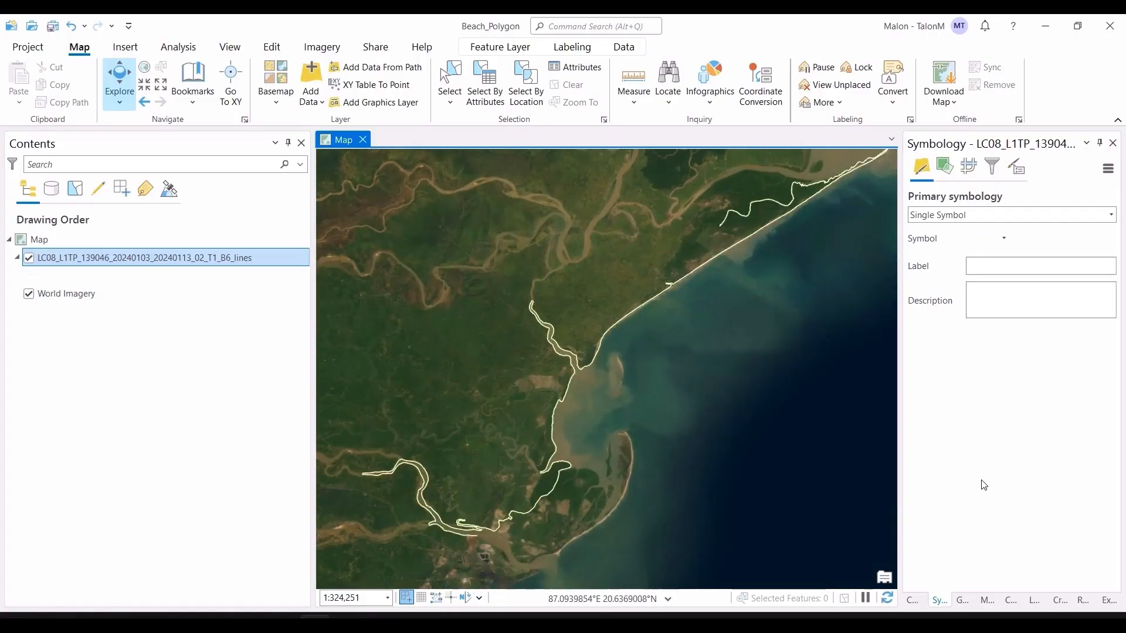
# Find the Layer To KML geoprocessing tool and set LC08_L1TP_139046_20240103_20240113_02_T1_B6_lines as its input layer
pyautogui.click(962, 600)
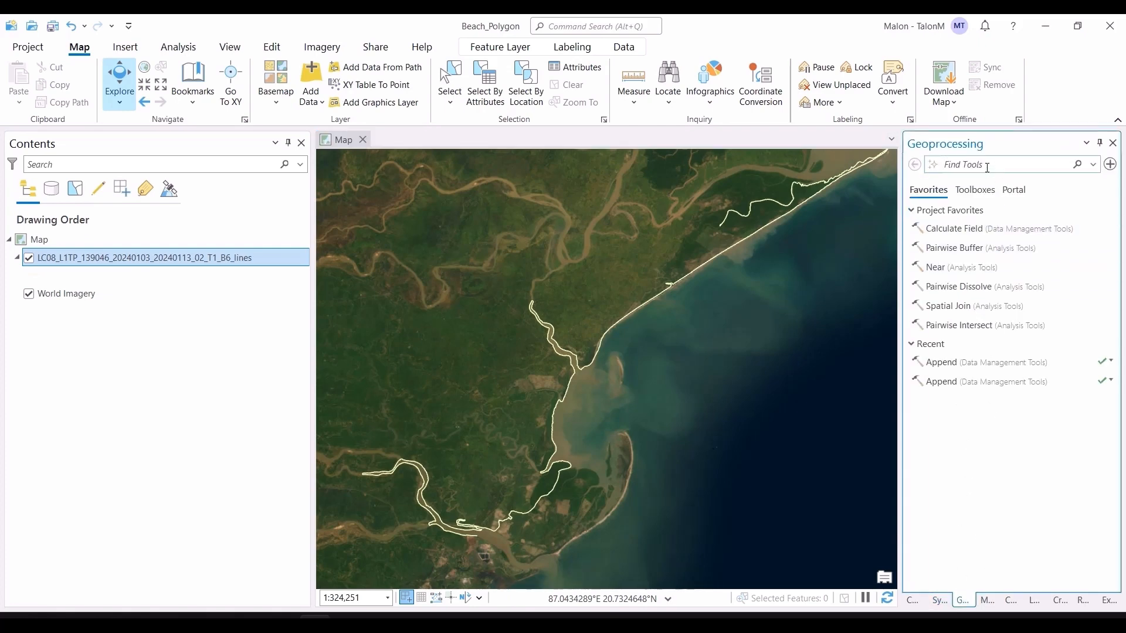
pyautogui.write('layer to km')
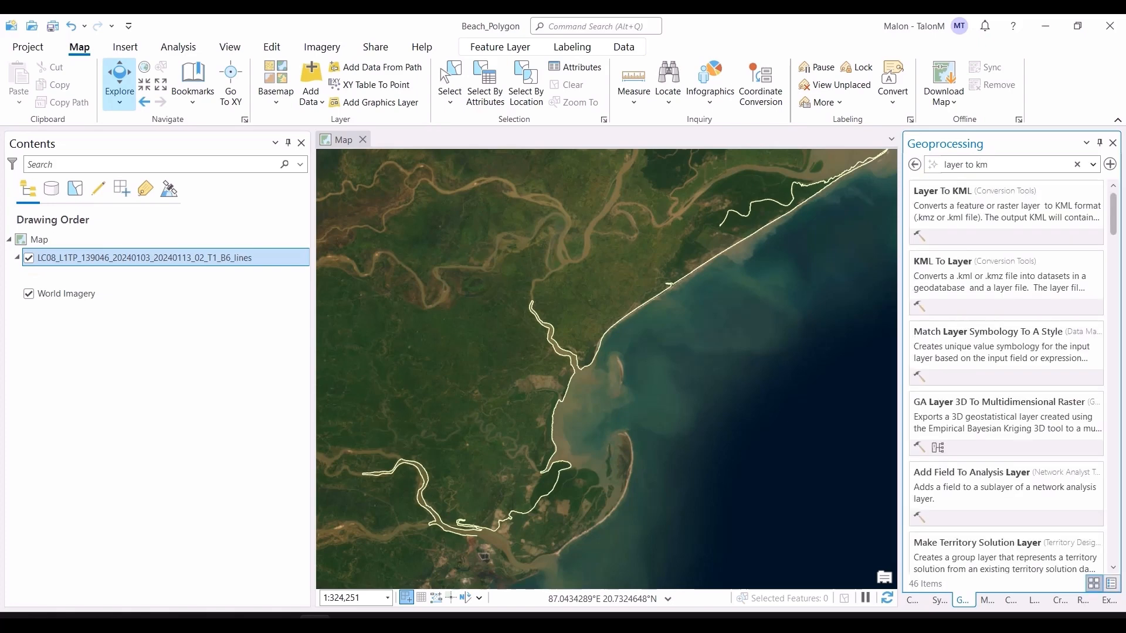
pyautogui.click(994, 233)
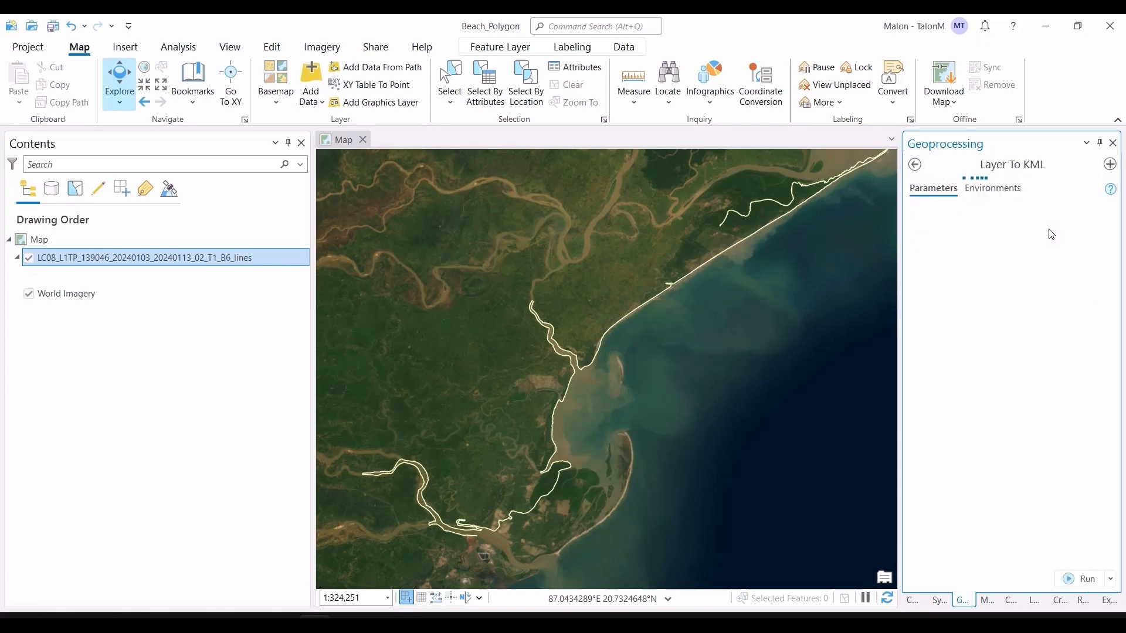
pyautogui.click(1049, 230)
pyautogui.click(1060, 226)
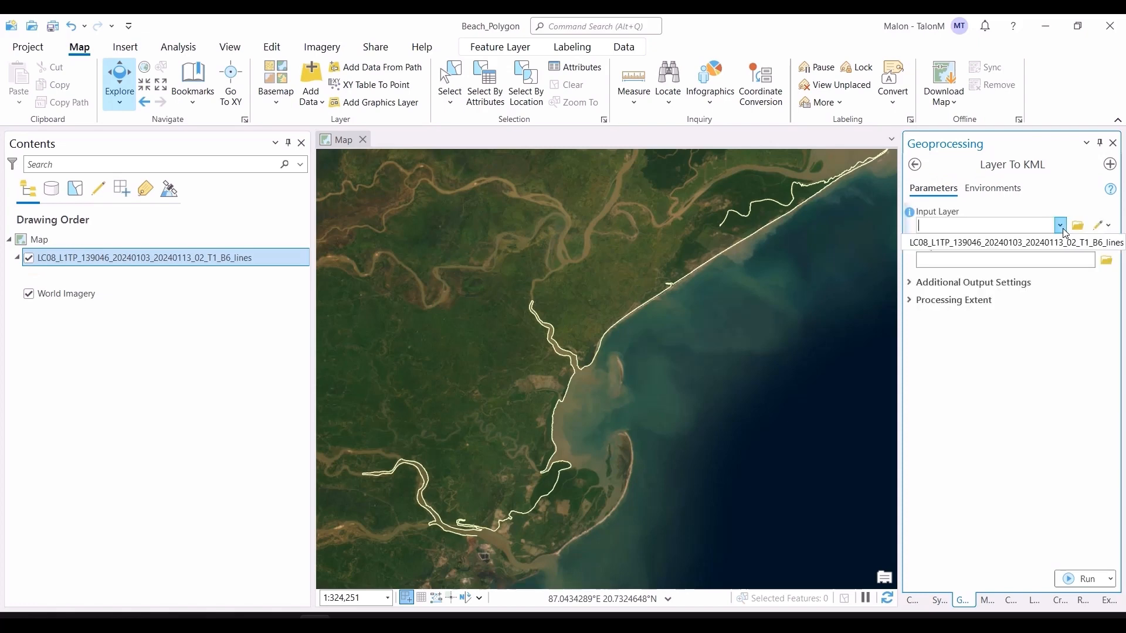
pyautogui.click(1055, 242)
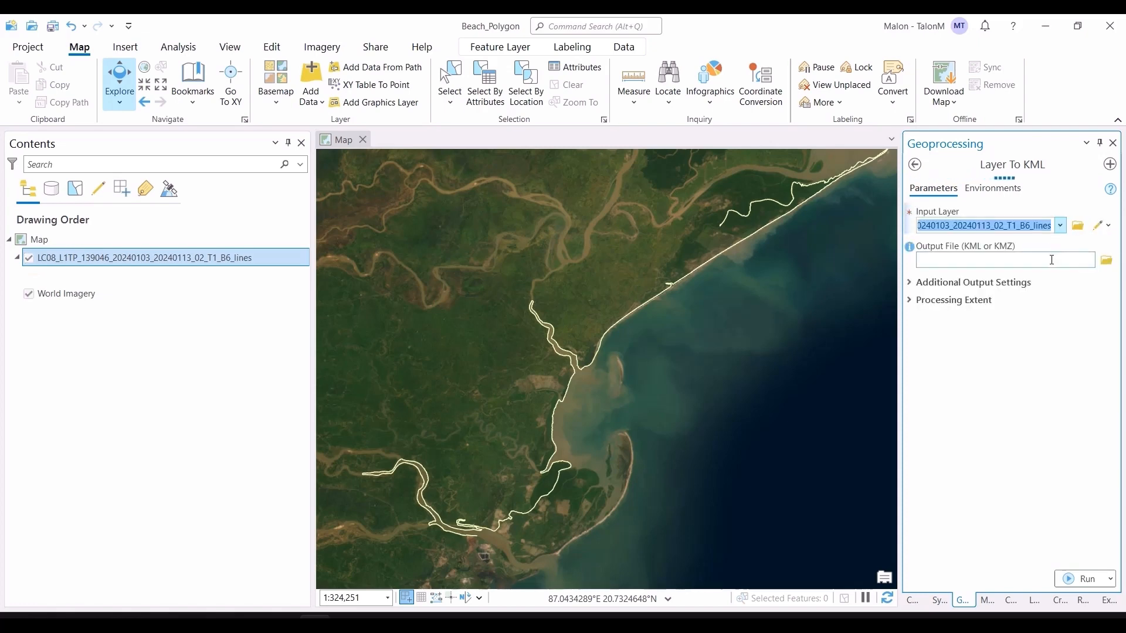
# Set the Layer To KML output file to test.kml in the Desktop folder and run the conversion
pyautogui.click(1106, 261)
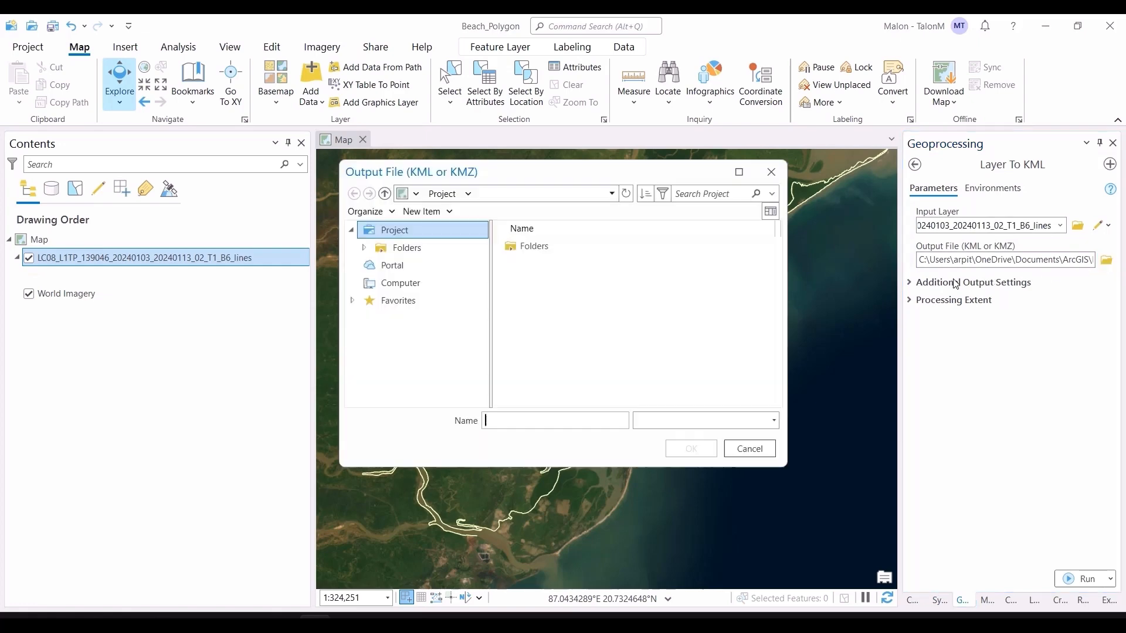
pyautogui.click(398, 282)
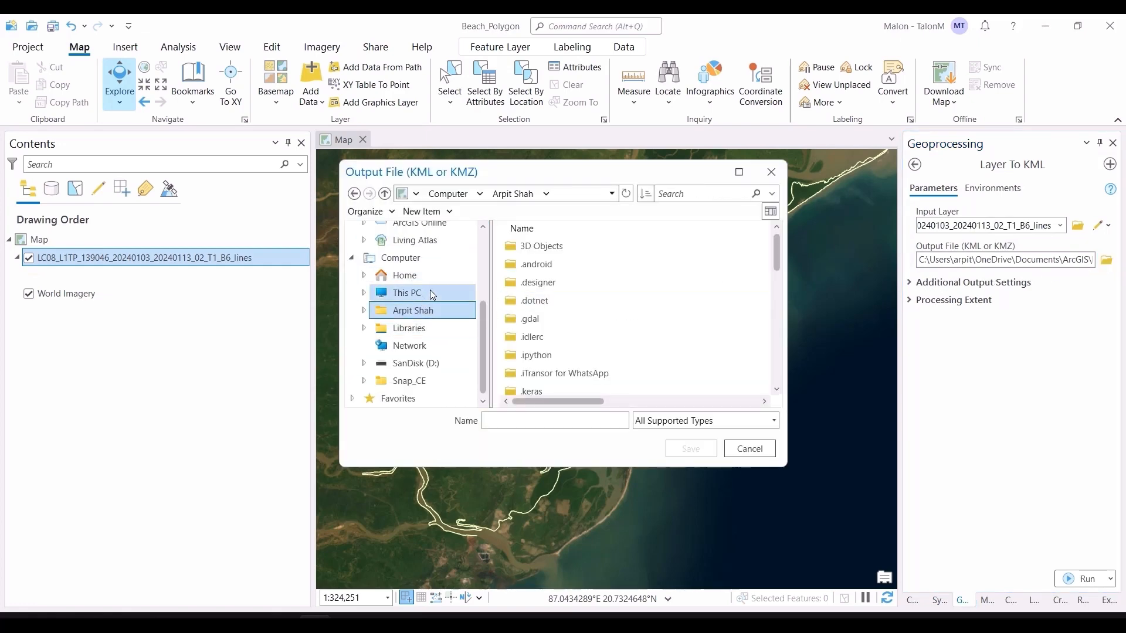
pyautogui.click(432, 276)
pyautogui.doubleClick(518, 281)
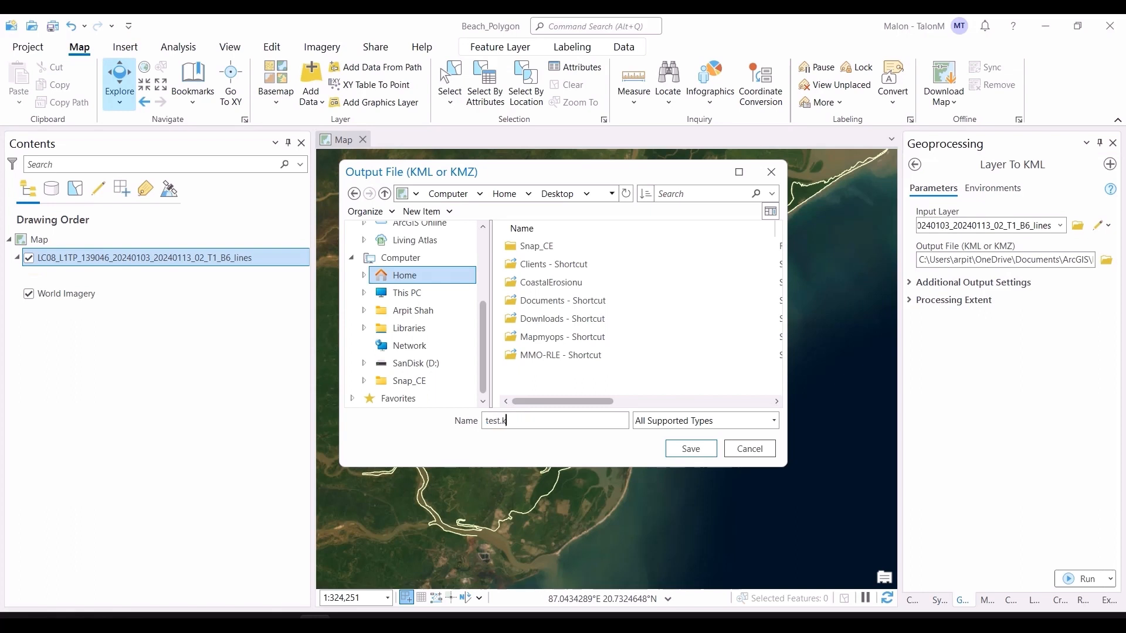
pyautogui.click(691, 448)
pyautogui.click(1063, 583)
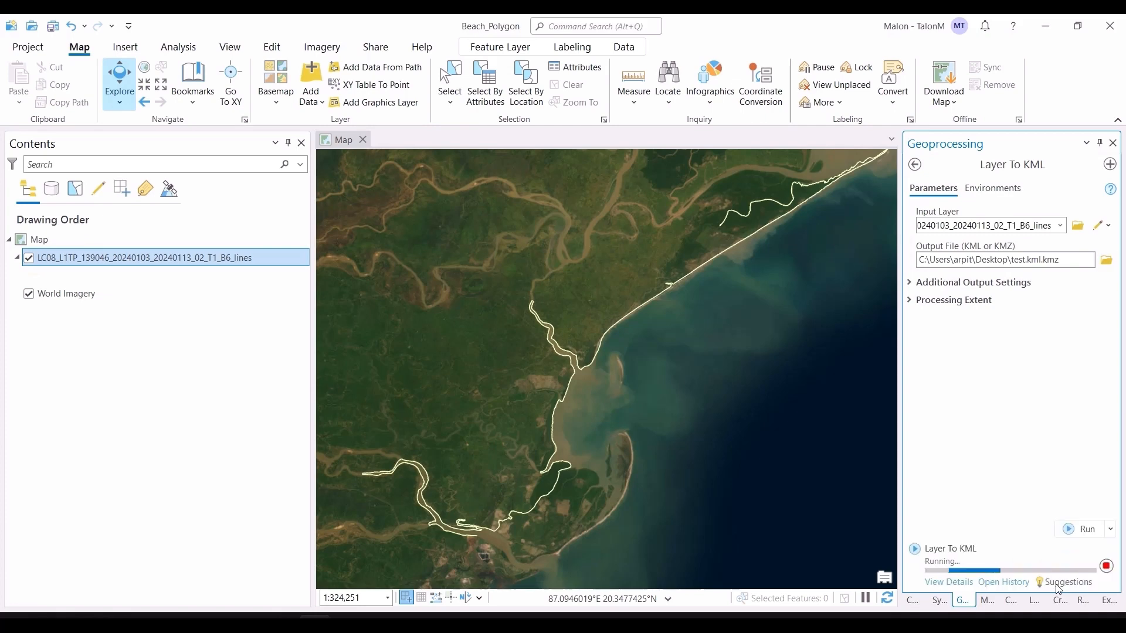
pyautogui.moveTo(1031, 592)
# Open the exported test.kml file from the Windows desktop in Google Earth Pro
pyautogui.press('super')
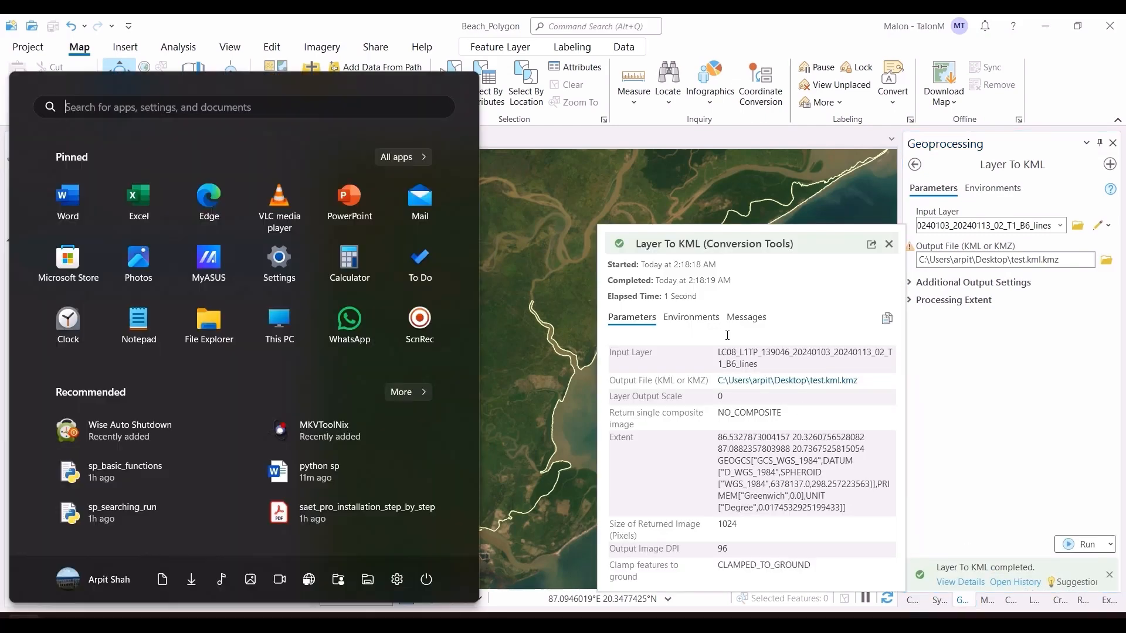
pyautogui.press('super')
pyautogui.press('super+d')
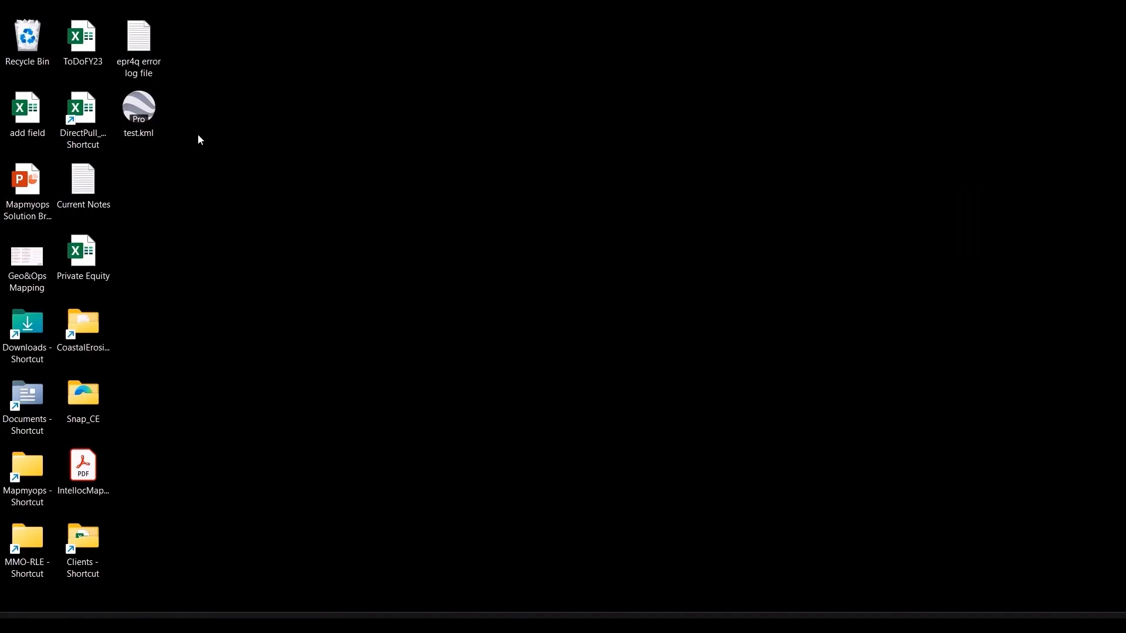
pyautogui.doubleClick(133, 110)
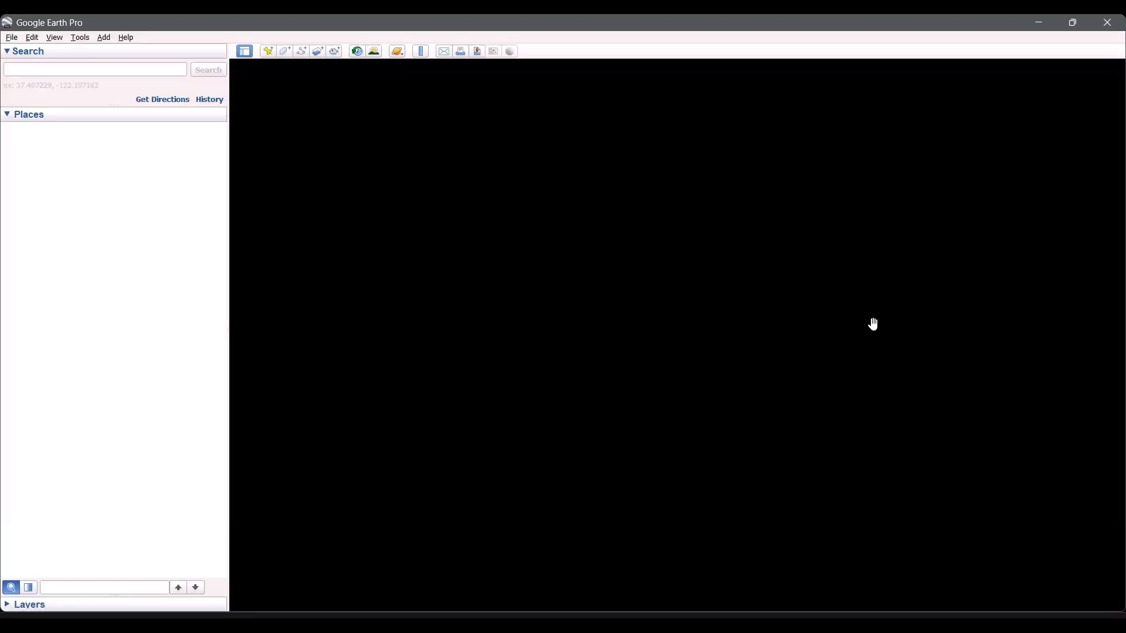
pyautogui.click(745, 445)
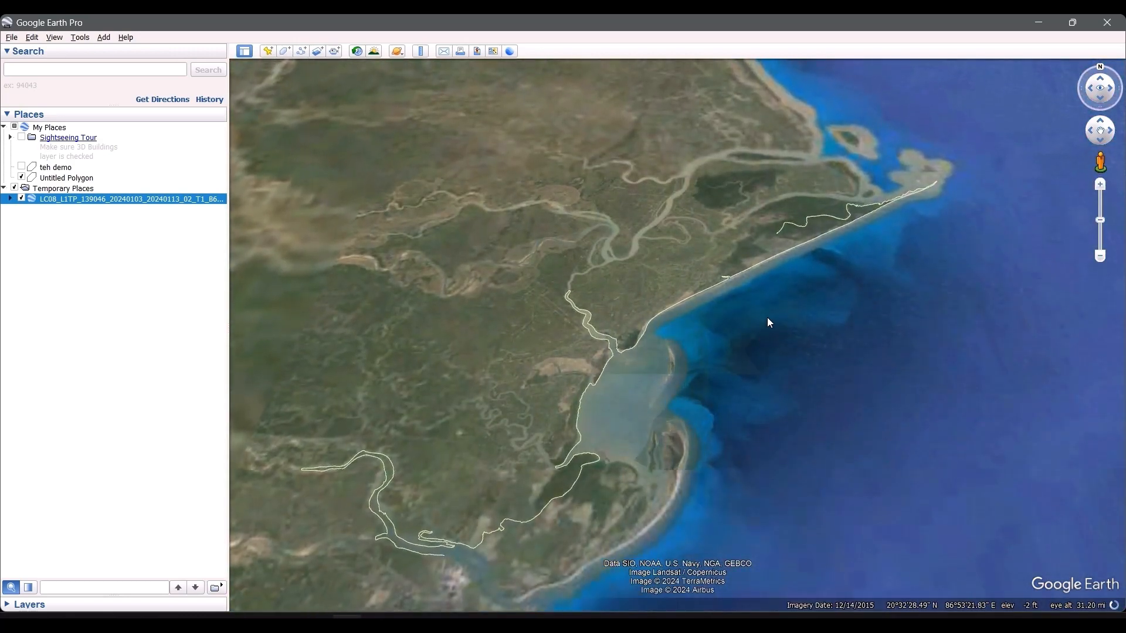
# Examine the extracted shoreline up close against the satellite imagery along the Satabhaya coast, from Paramanandapur past Mohanpur to Govindapur
pyautogui.moveTo(772, 319); pyautogui.dragTo(910, 409)
pyautogui.scroll(3, 852, 452)
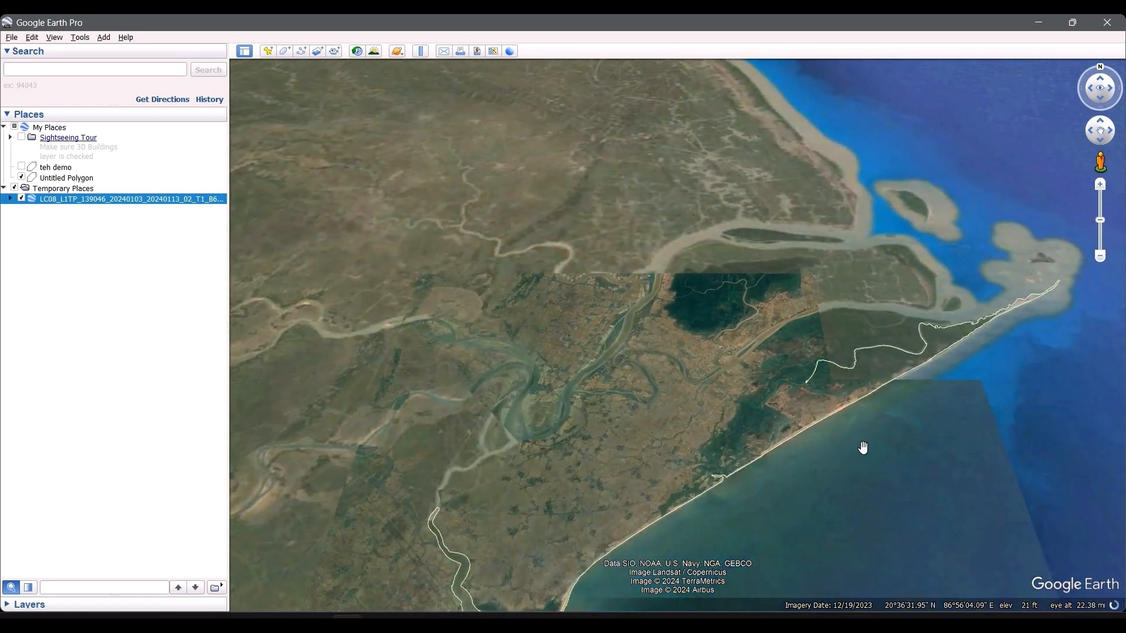
pyautogui.scroll(5, 874, 497)
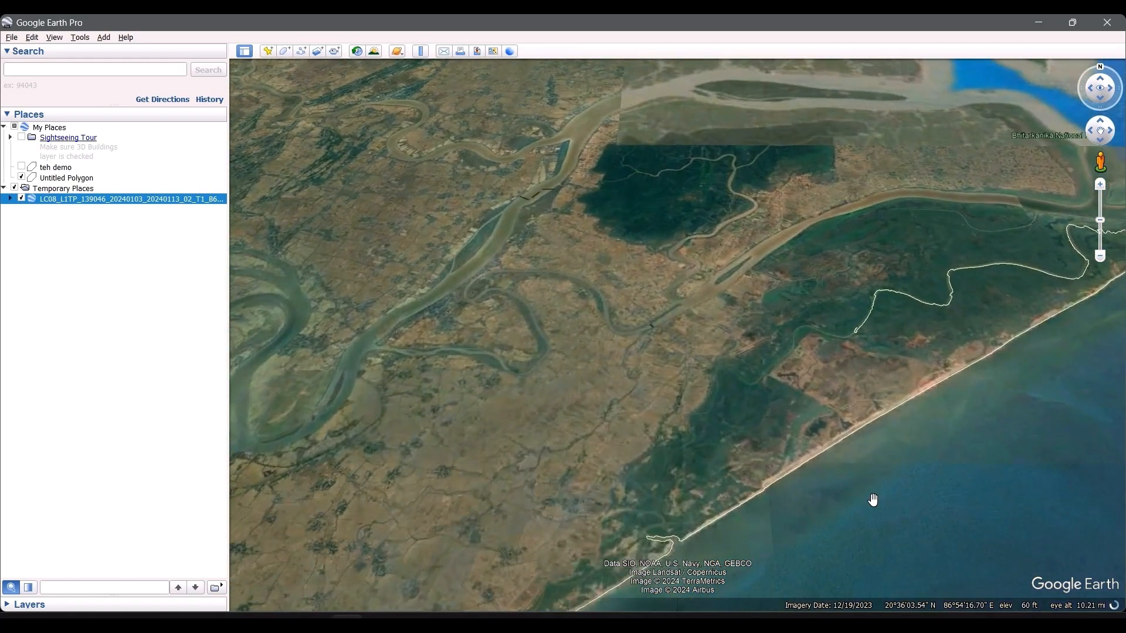
pyautogui.scroll(3, 859, 504)
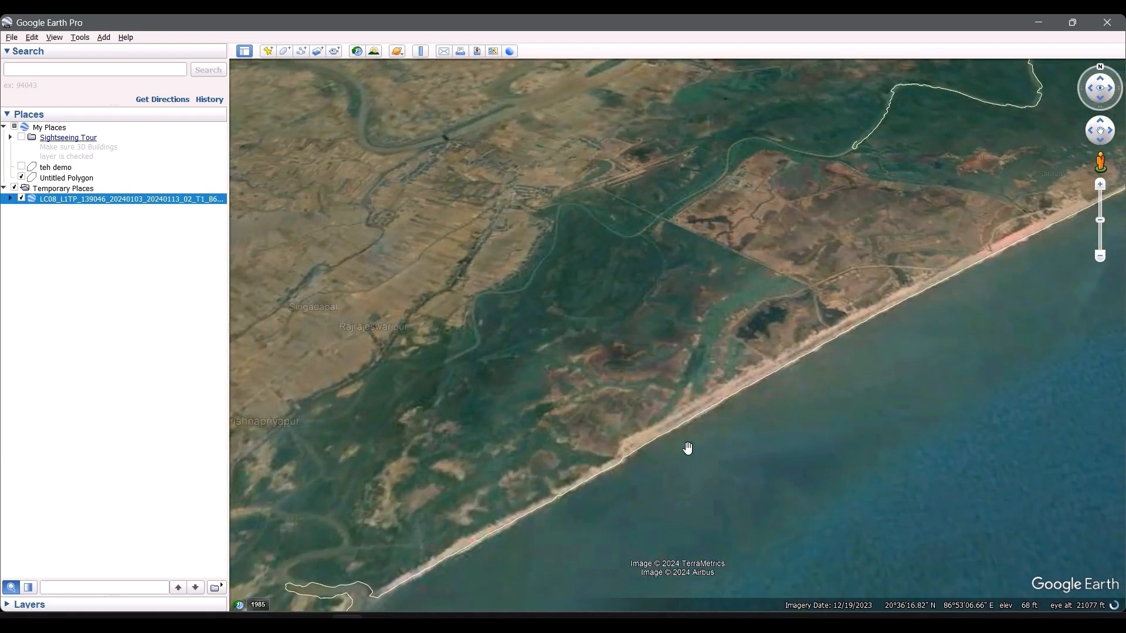
pyautogui.hotkey('shift', 'Right')
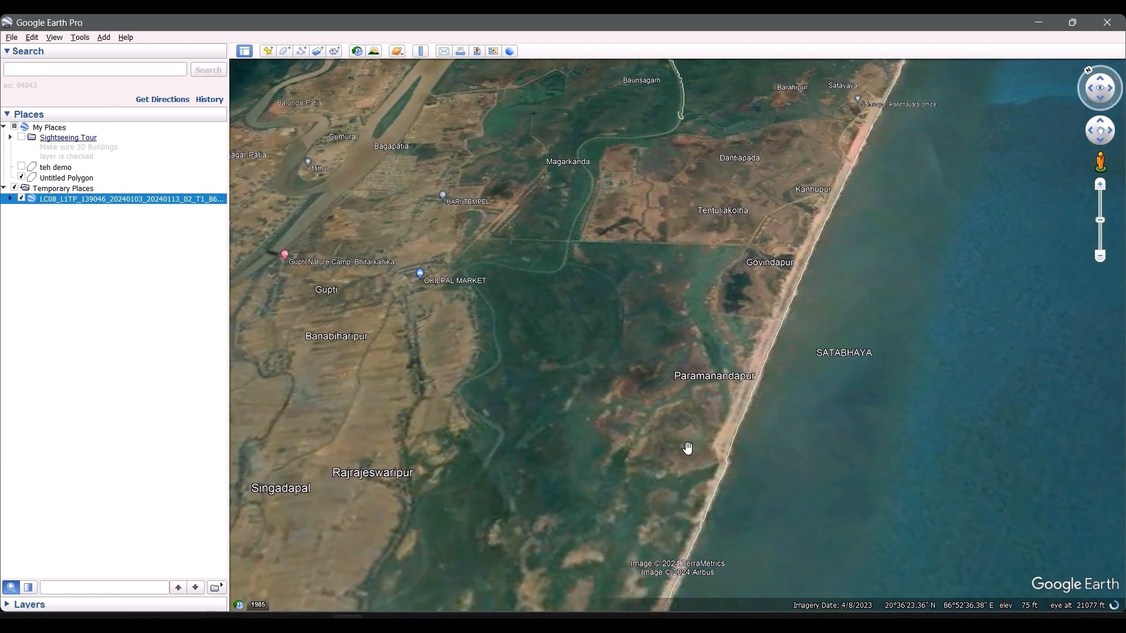
pyautogui.scroll(3, 776, 380)
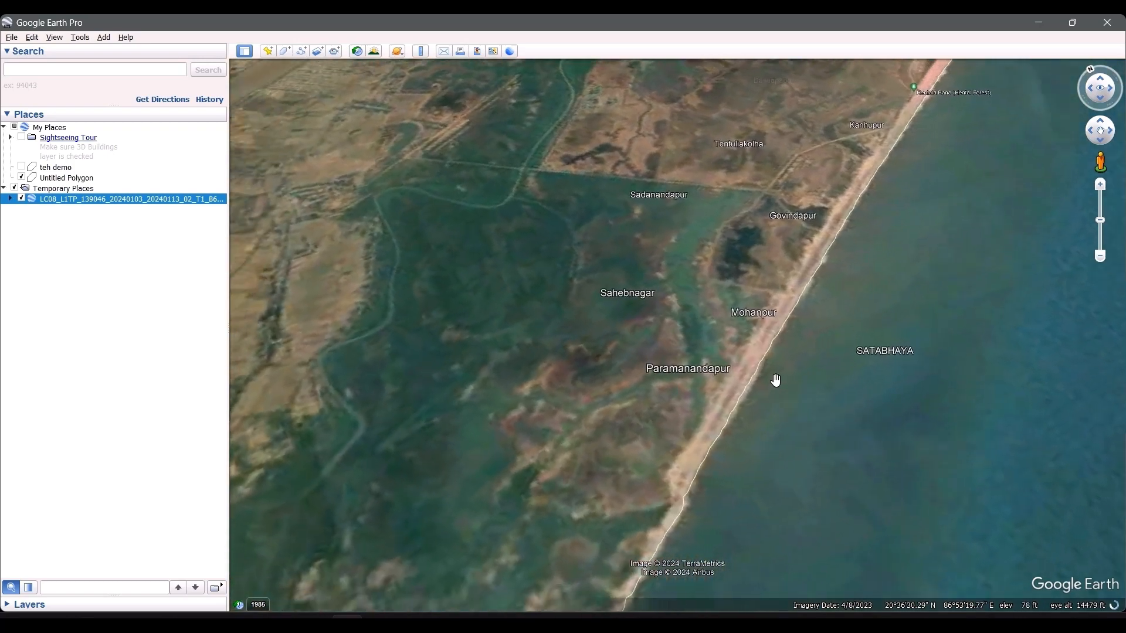
pyautogui.hotkey('shift', 'Left')
pyautogui.hotkey('shift', 'Right')
pyautogui.scroll(4, 777, 380)
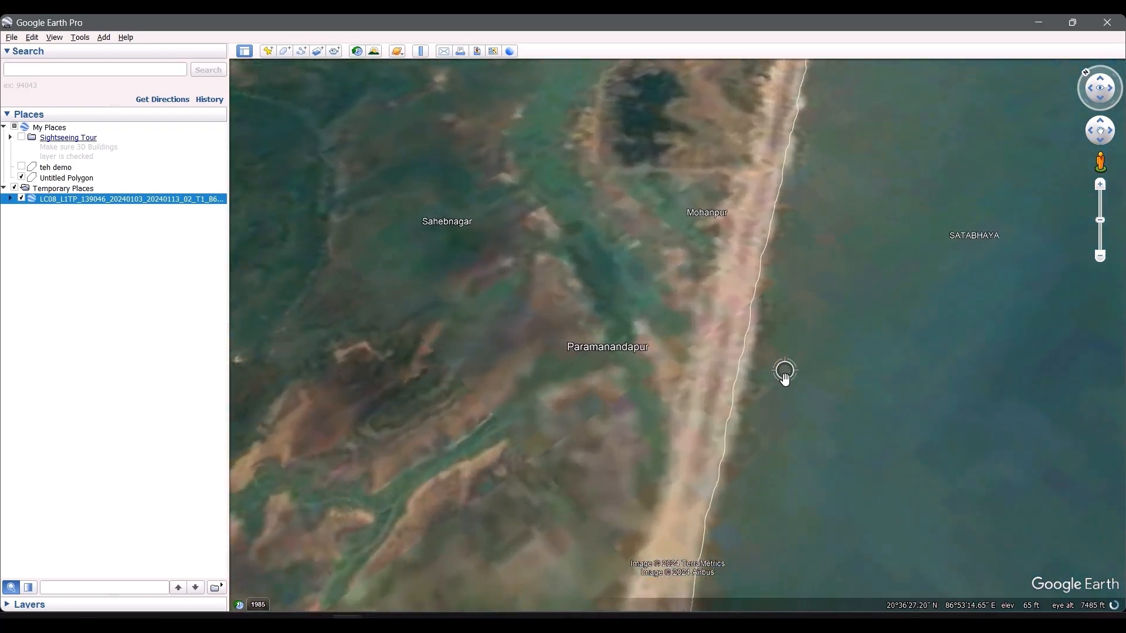
pyautogui.scroll(4, 786, 380)
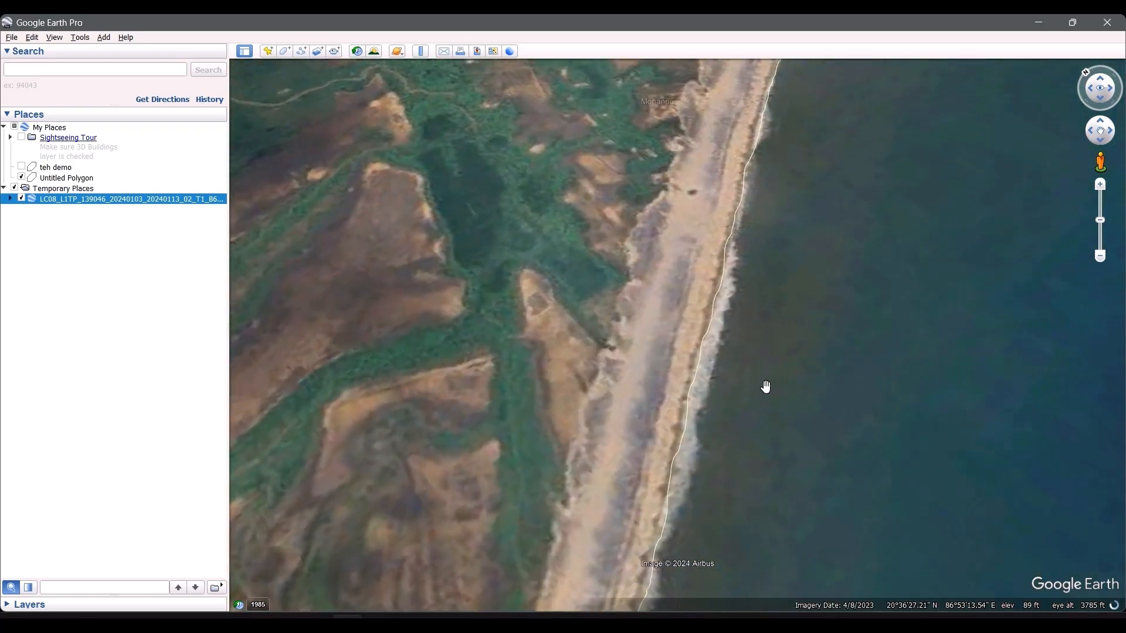
pyautogui.moveTo(780, 311); pyautogui.dragTo(779, 394)
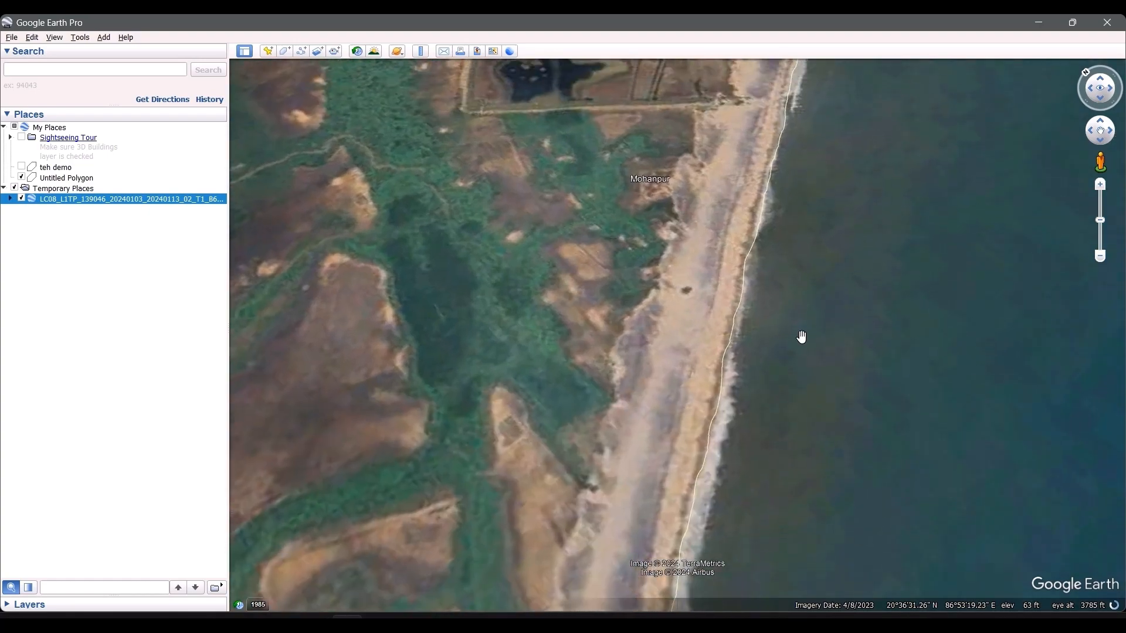
pyautogui.moveTo(800, 340); pyautogui.dragTo(778, 474)
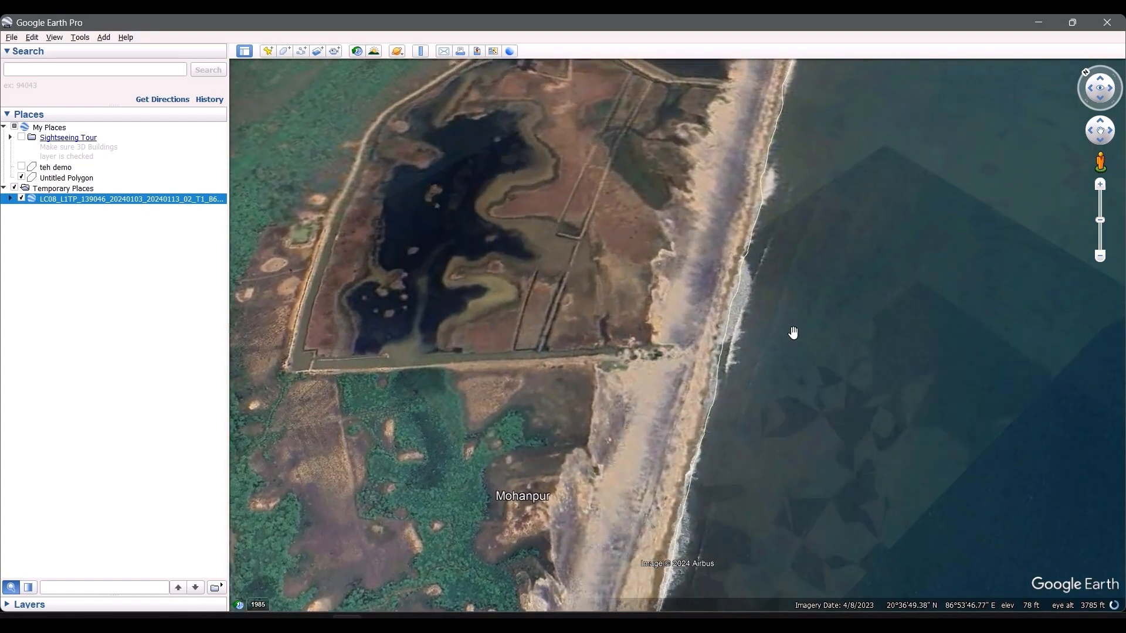
pyautogui.moveTo(794, 335); pyautogui.dragTo(755, 451)
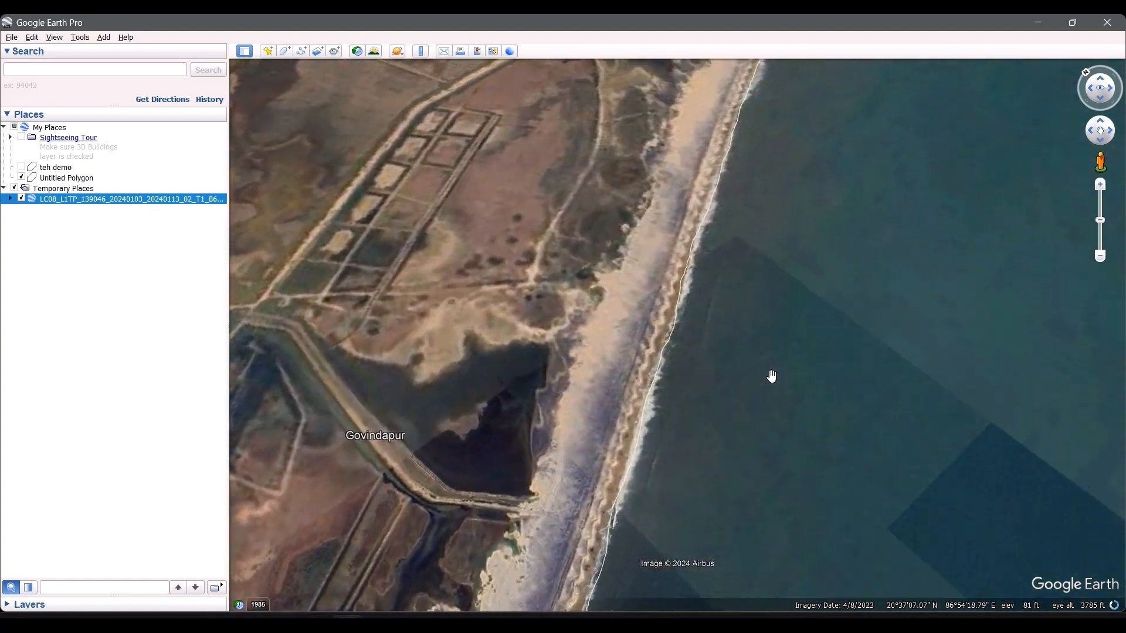
pyautogui.scroll(2, 622, 408)
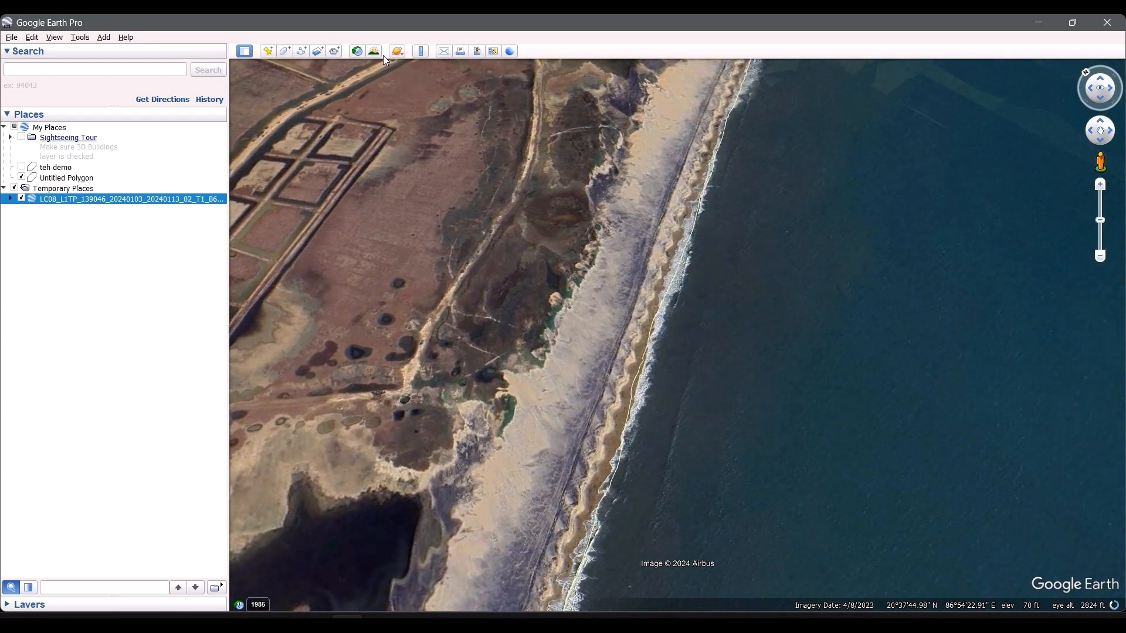
# Compare the shoreline north of Govindapur with an earlier historical image, return to the April 2023 image and turn historical imagery off
pyautogui.click(359, 51)
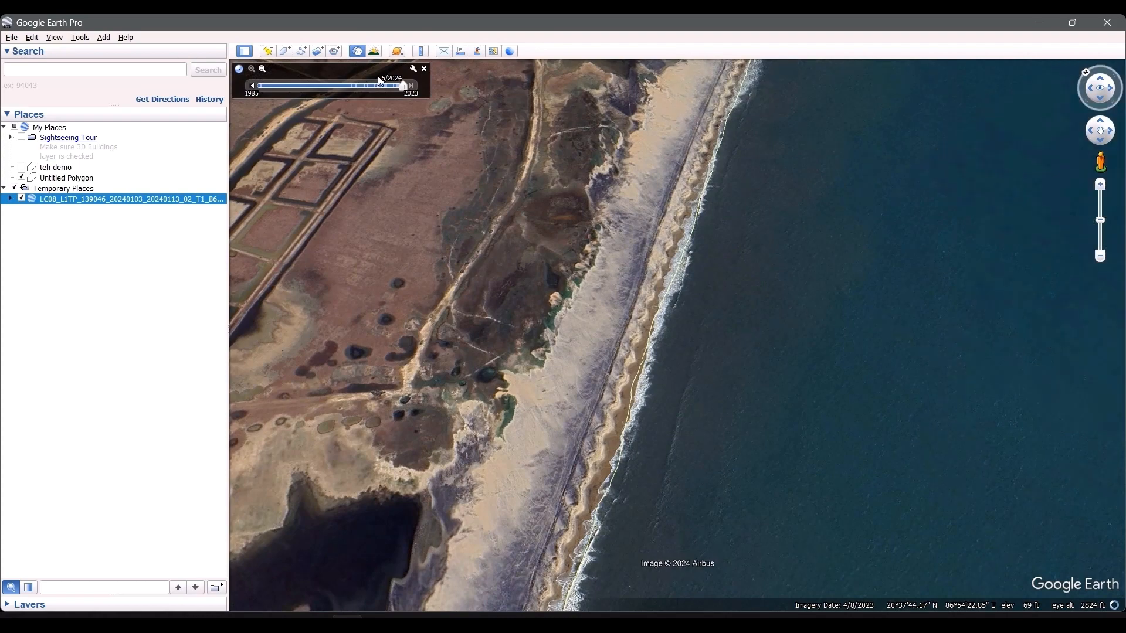
pyautogui.click(252, 86)
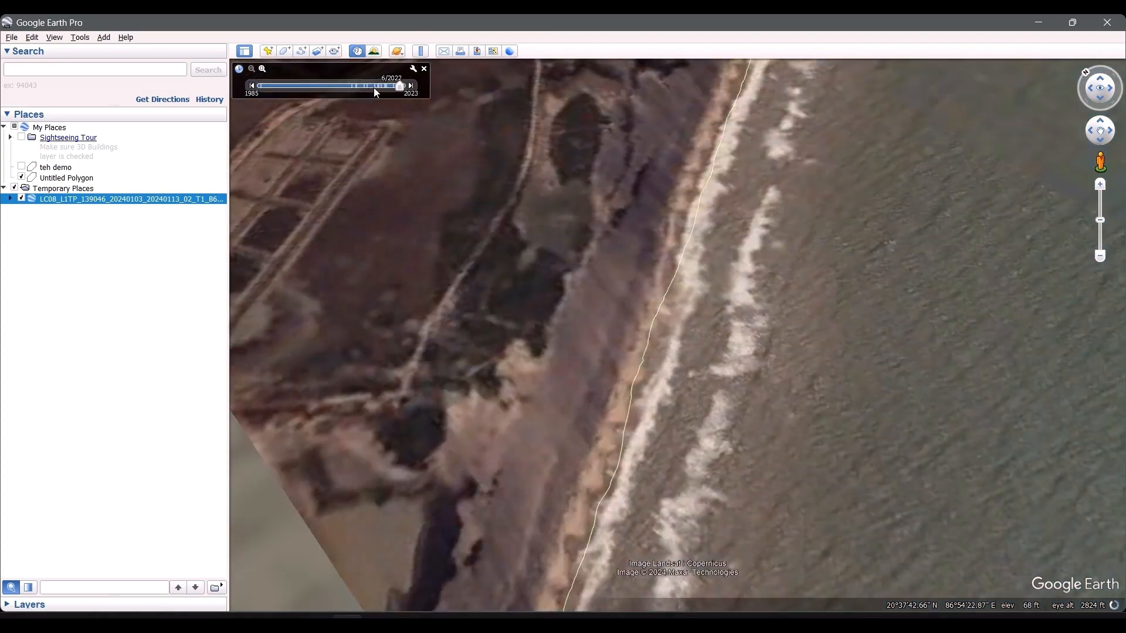
pyautogui.click(411, 85)
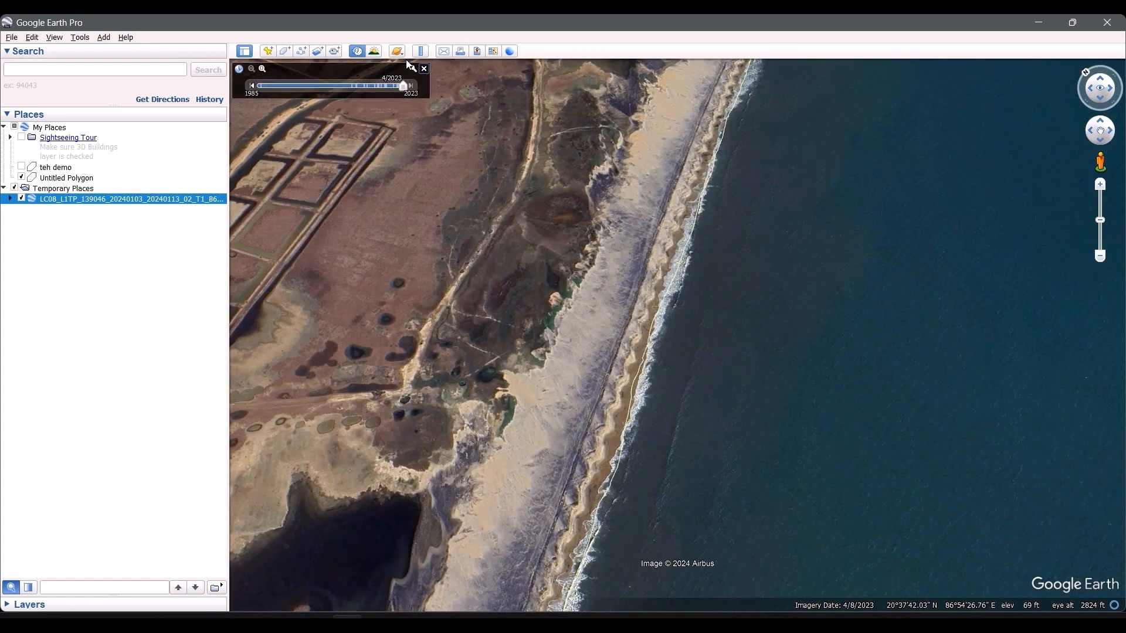
pyautogui.click(357, 52)
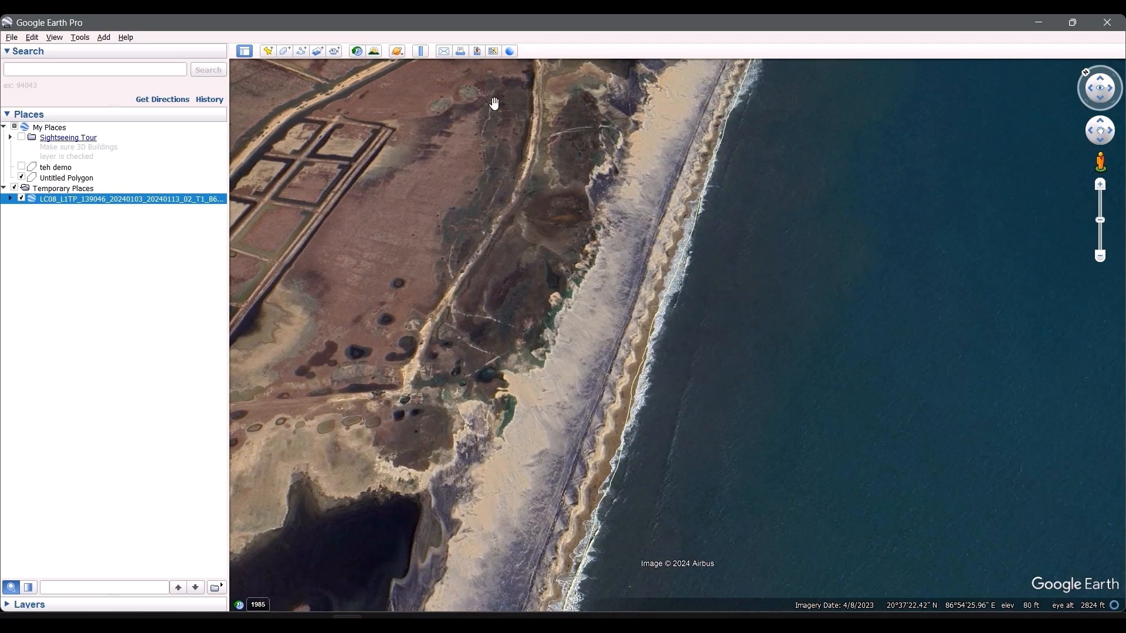
# Review the whole shoreline from a distance, and examine how it follows the bay and river mouth near Jamboo
pyautogui.scroll(-4, 691, 380)
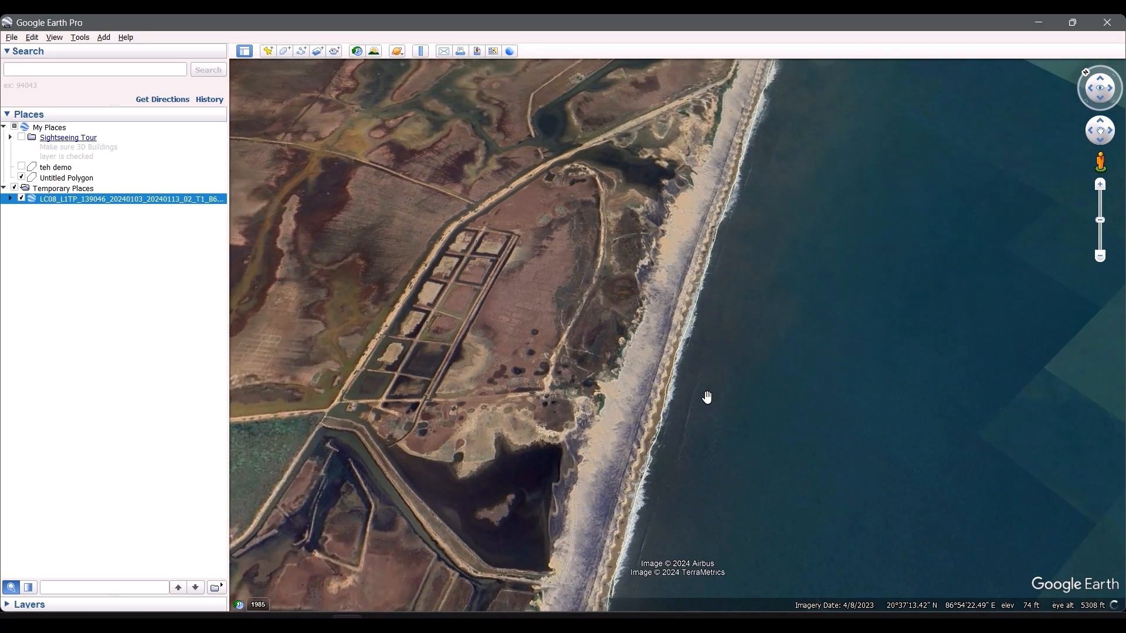
pyautogui.scroll(-5, 708, 390)
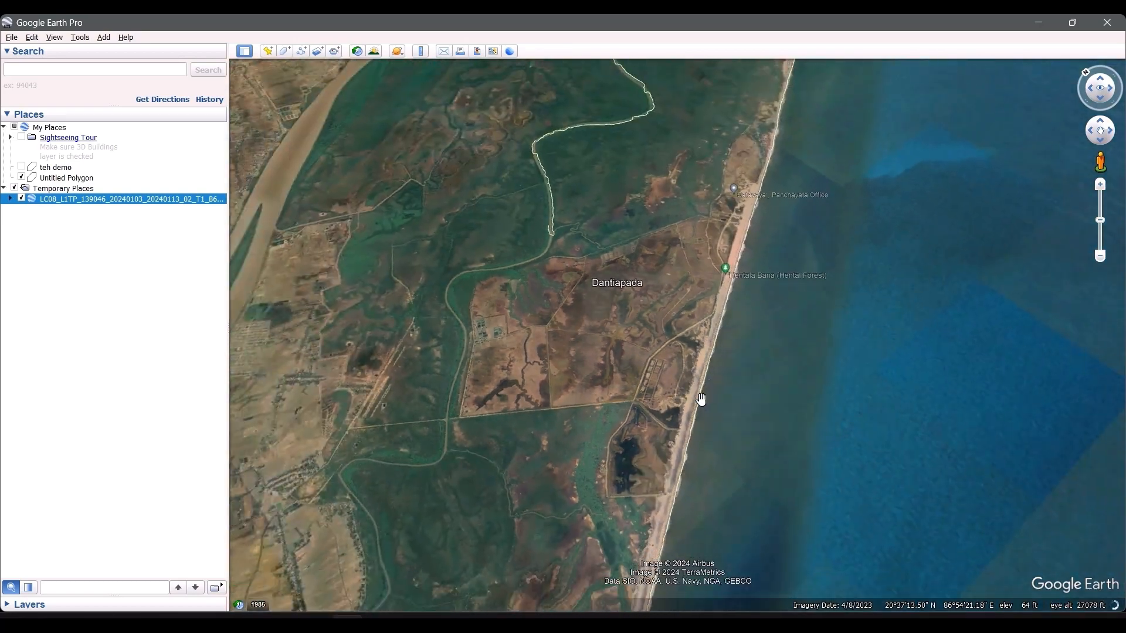
pyautogui.scroll(-5, 718, 437)
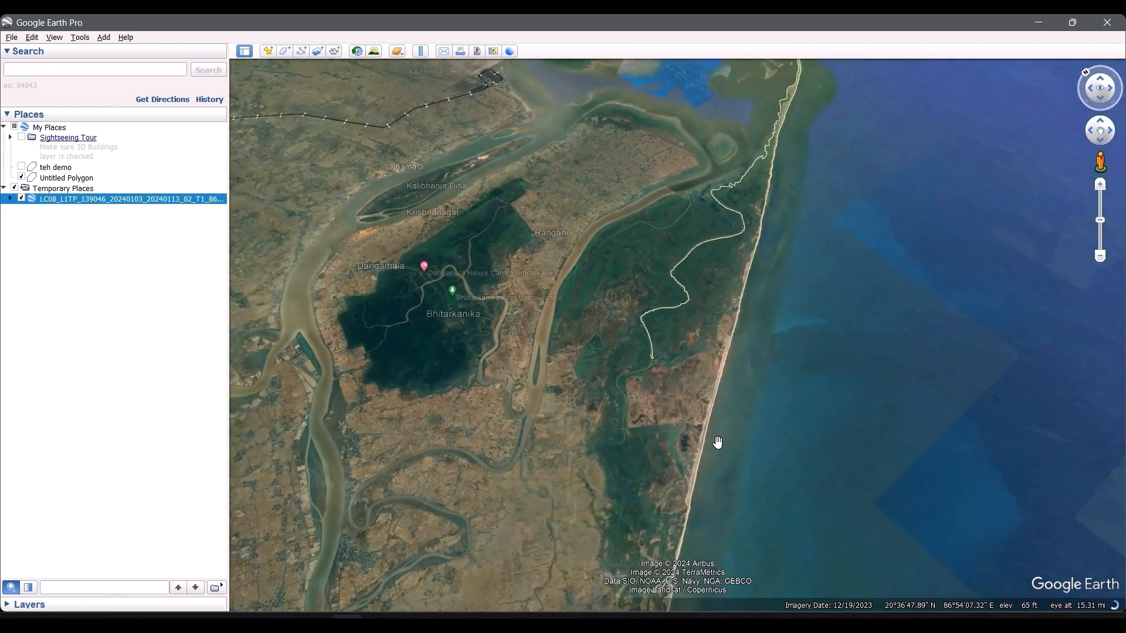
pyautogui.scroll(-5, 718, 441)
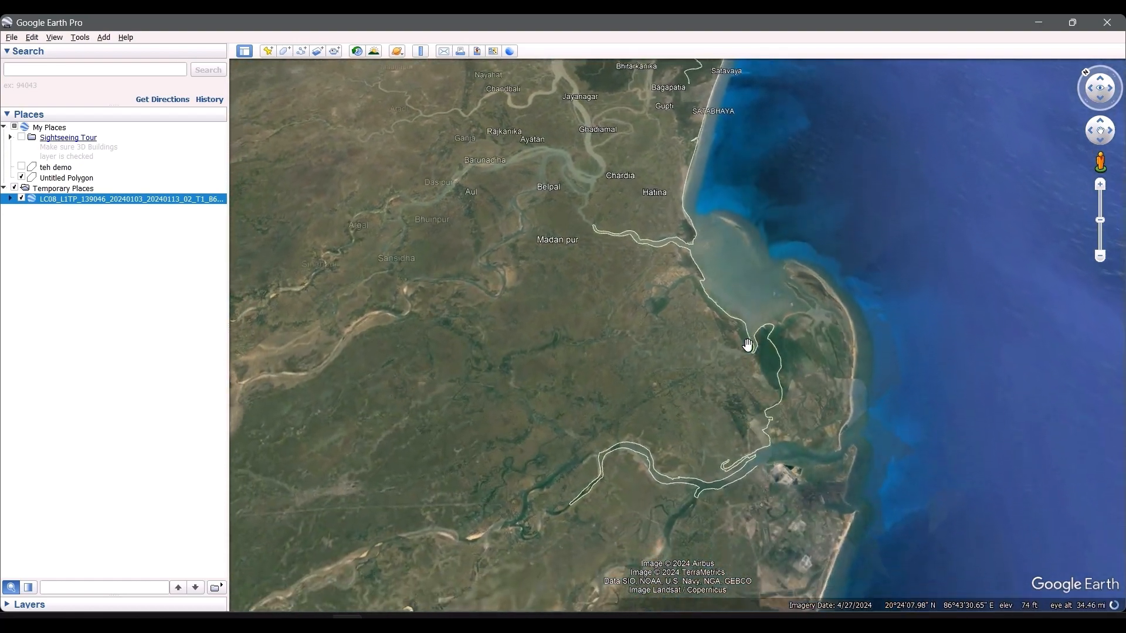
pyautogui.scroll(5, 784, 393)
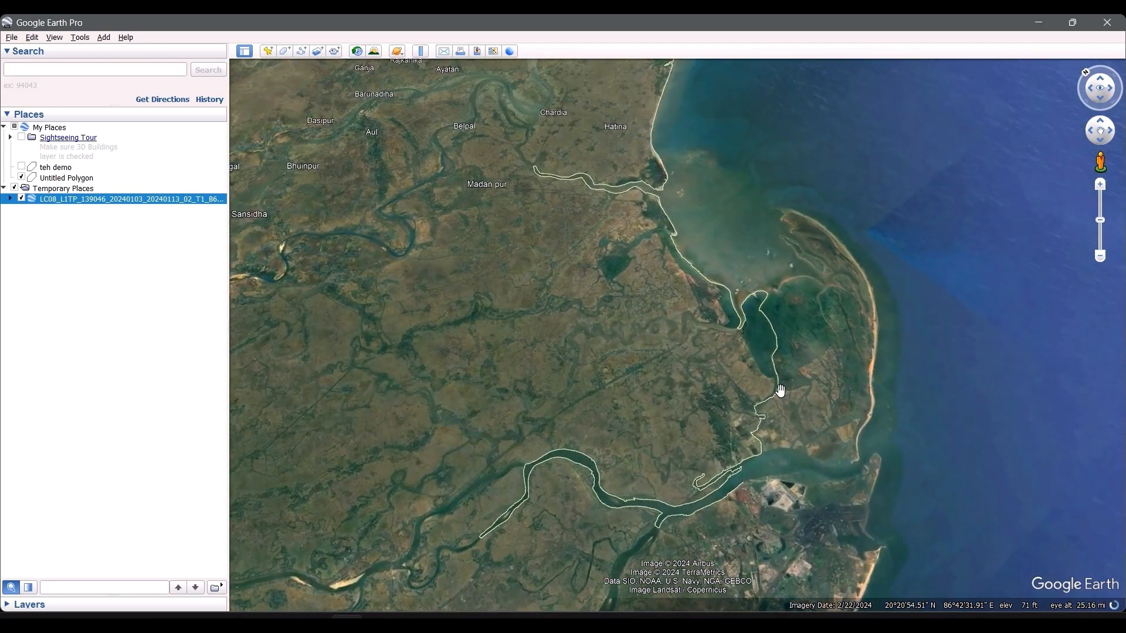
pyautogui.scroll(4, 778, 321)
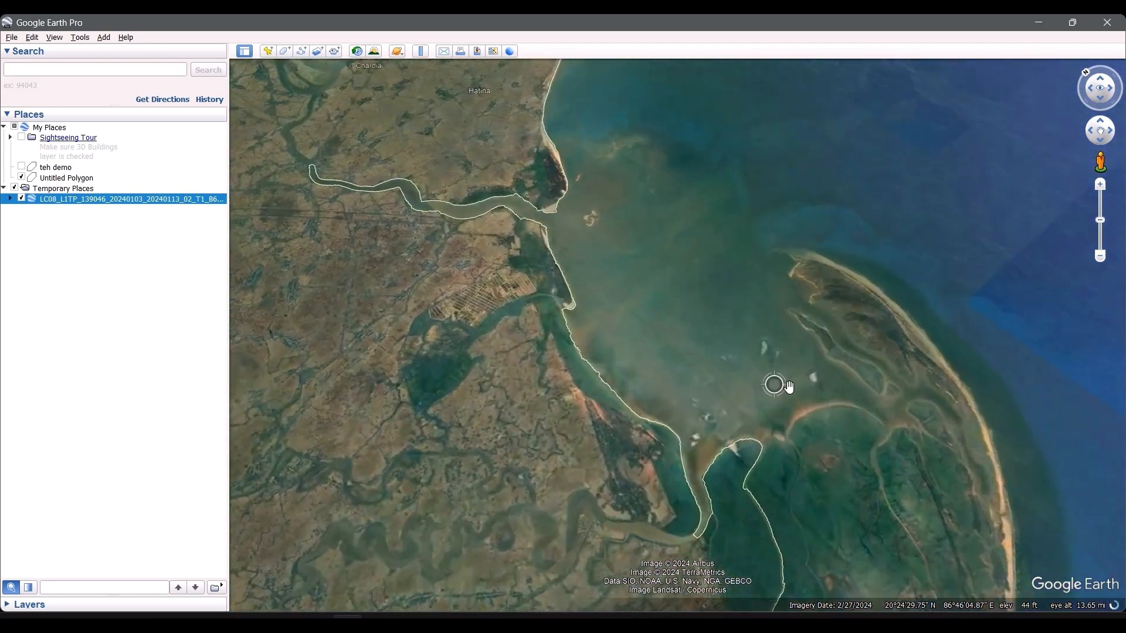
pyautogui.scroll(3, 866, 437)
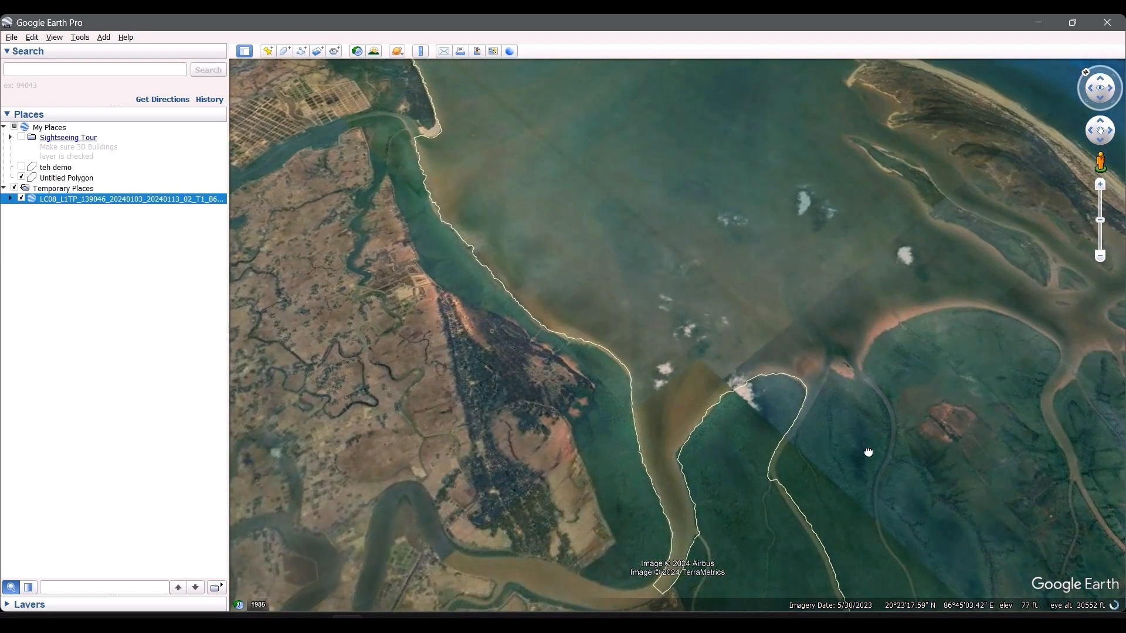
pyautogui.moveTo(868, 453); pyautogui.dragTo(906, 473)
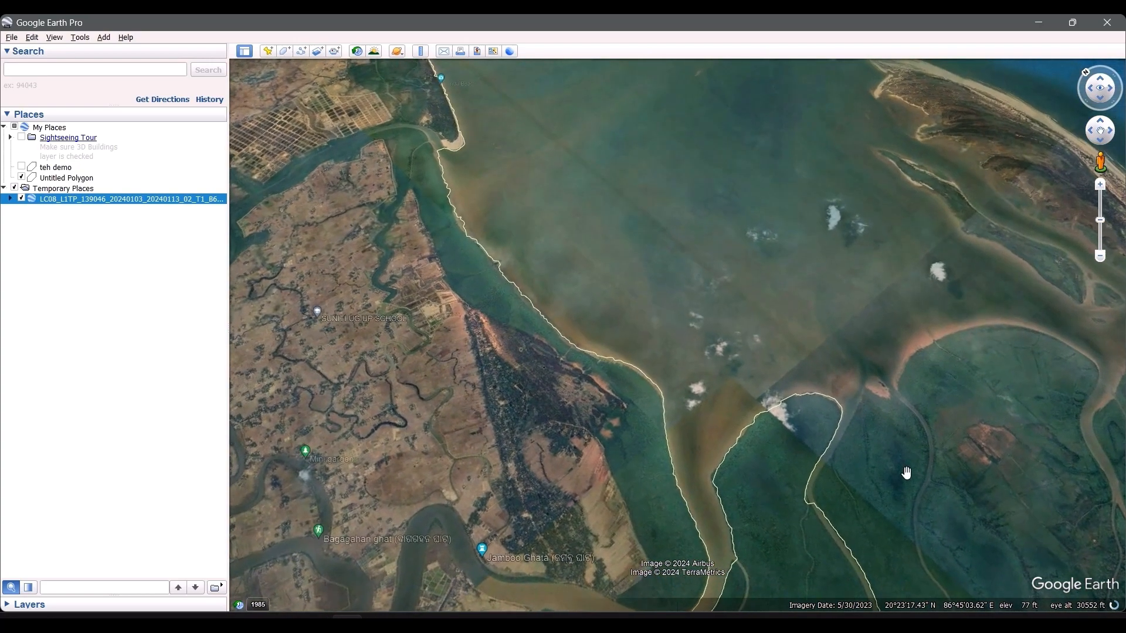
# Check the shoreline at the Jamboo river mouth against the February 2024 historical imagery, close the timeline and inspect the mouth up close
pyautogui.click(357, 52)
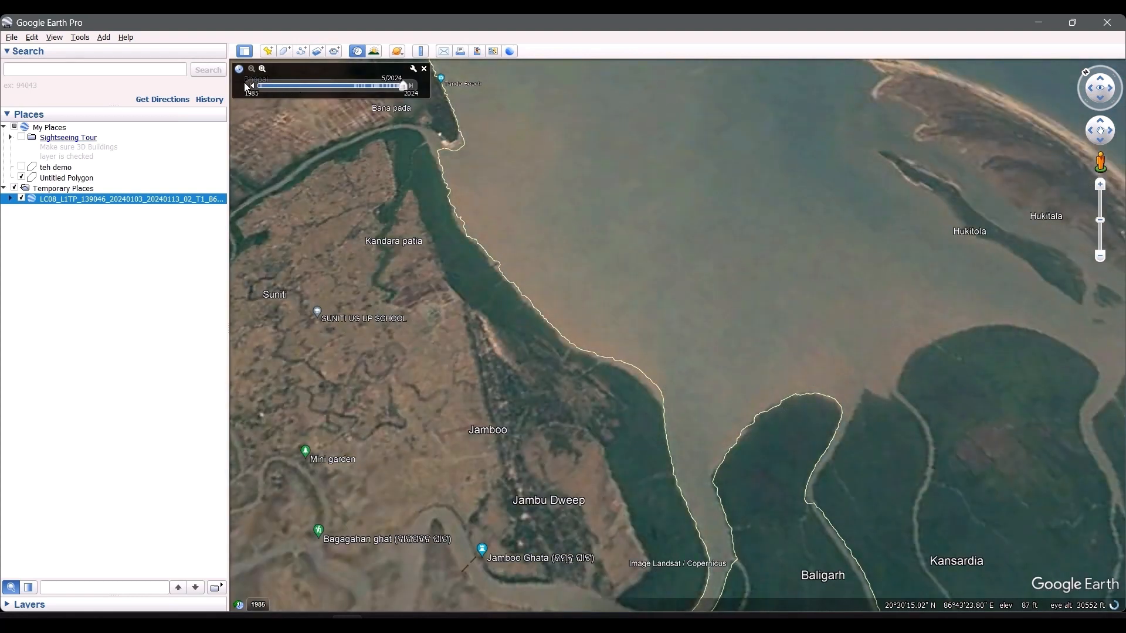
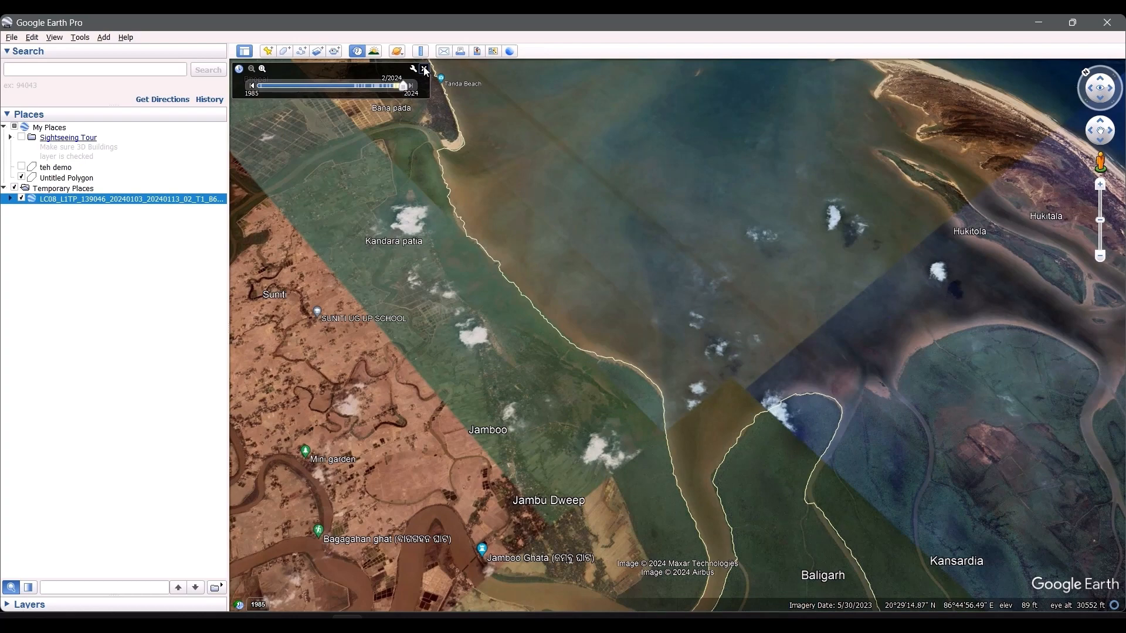
pyautogui.click(425, 69)
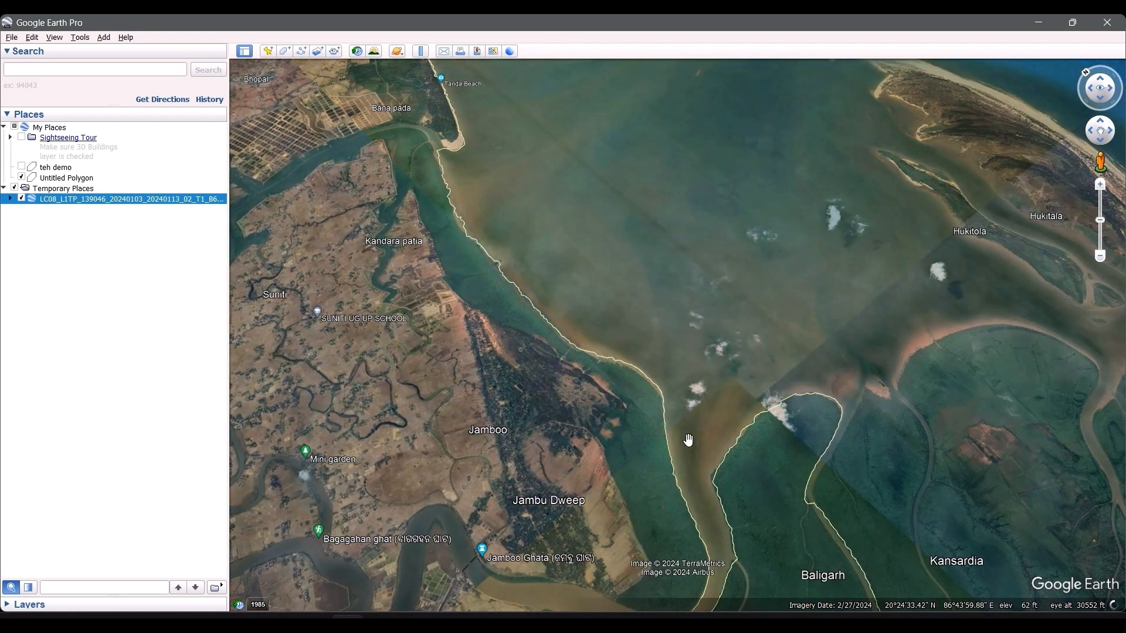
pyautogui.scroll(5, 722, 455)
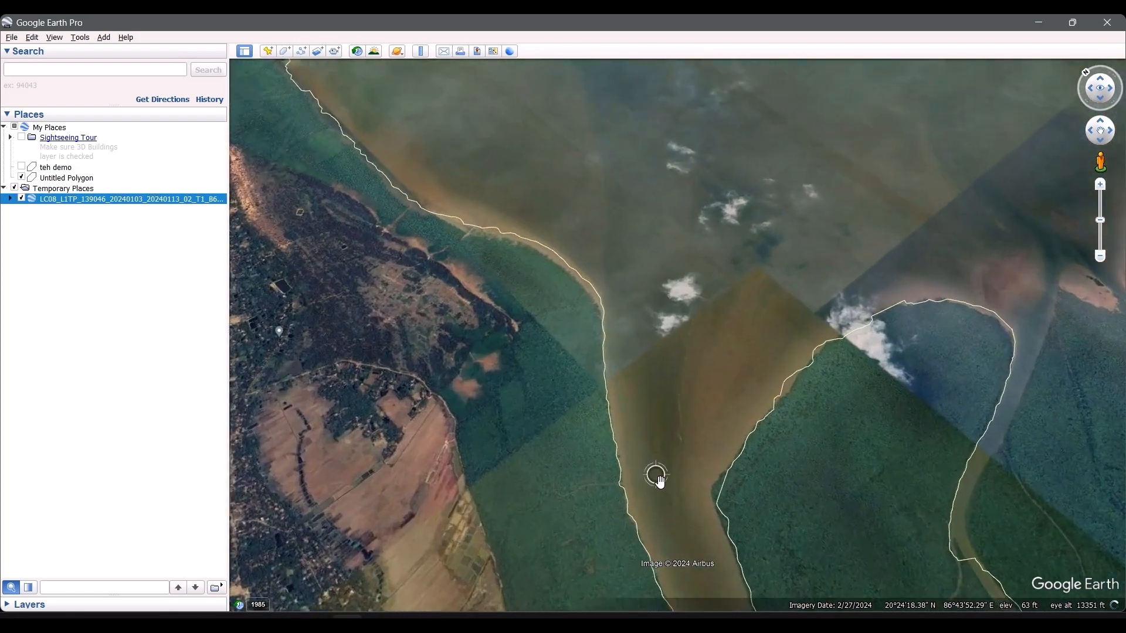
# Examine the extracted shoreline up close from the river mouth's forested western bank northward to the curving sandy beach
pyautogui.scroll(5, 651, 475)
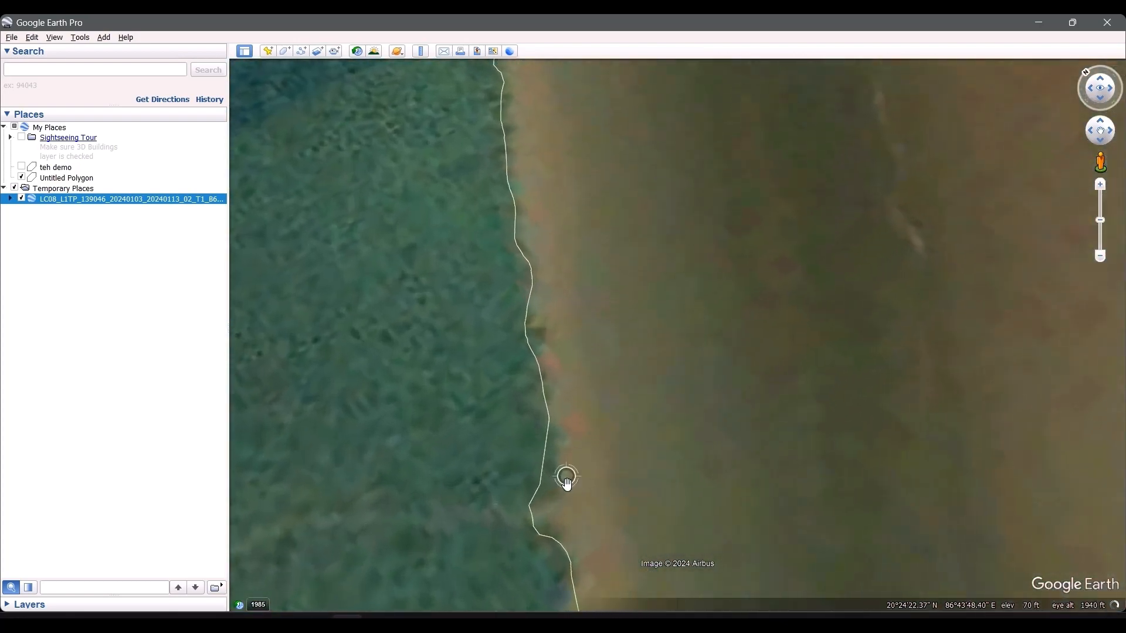
pyautogui.moveTo(586, 316); pyautogui.dragTo(600, 314)
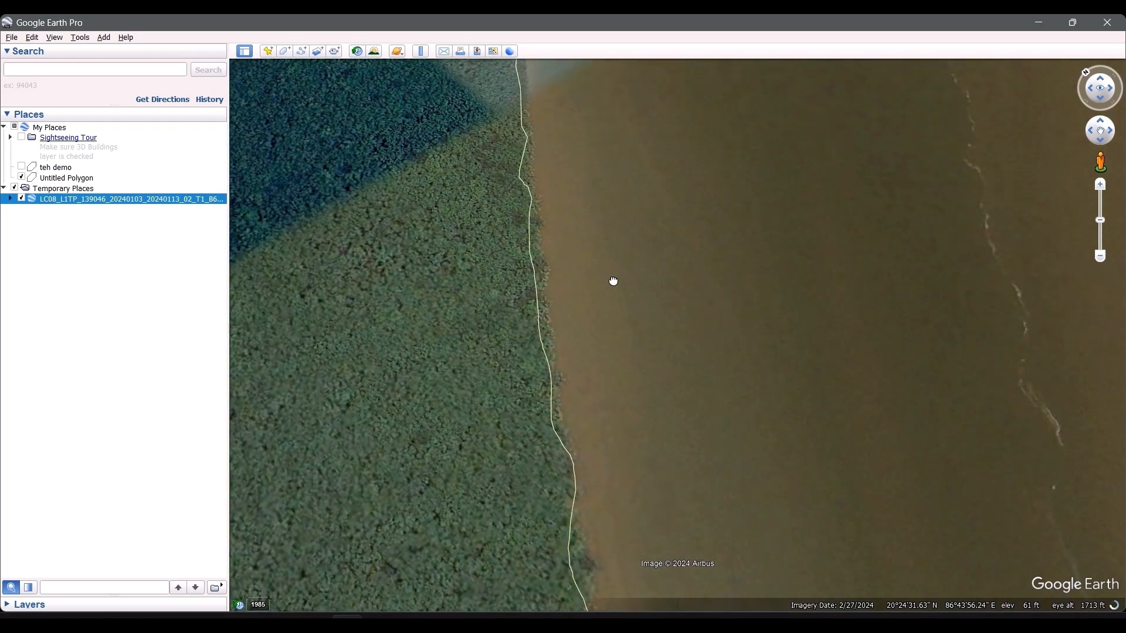
pyautogui.moveTo(614, 281); pyautogui.dragTo(623, 449)
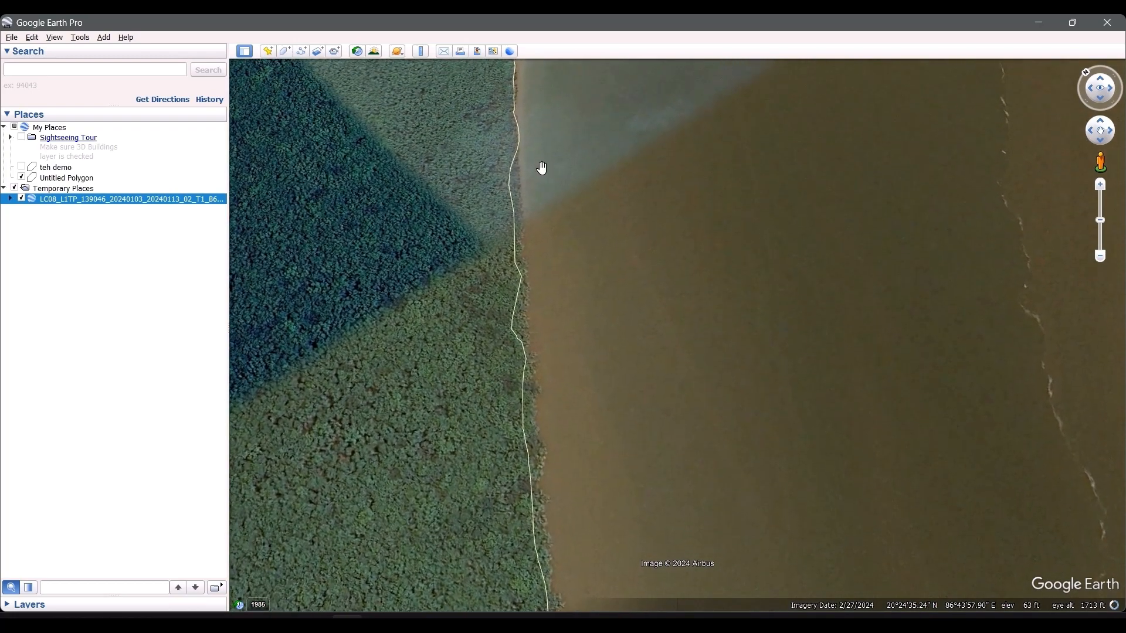
pyautogui.moveTo(540, 168); pyautogui.dragTo(559, 390)
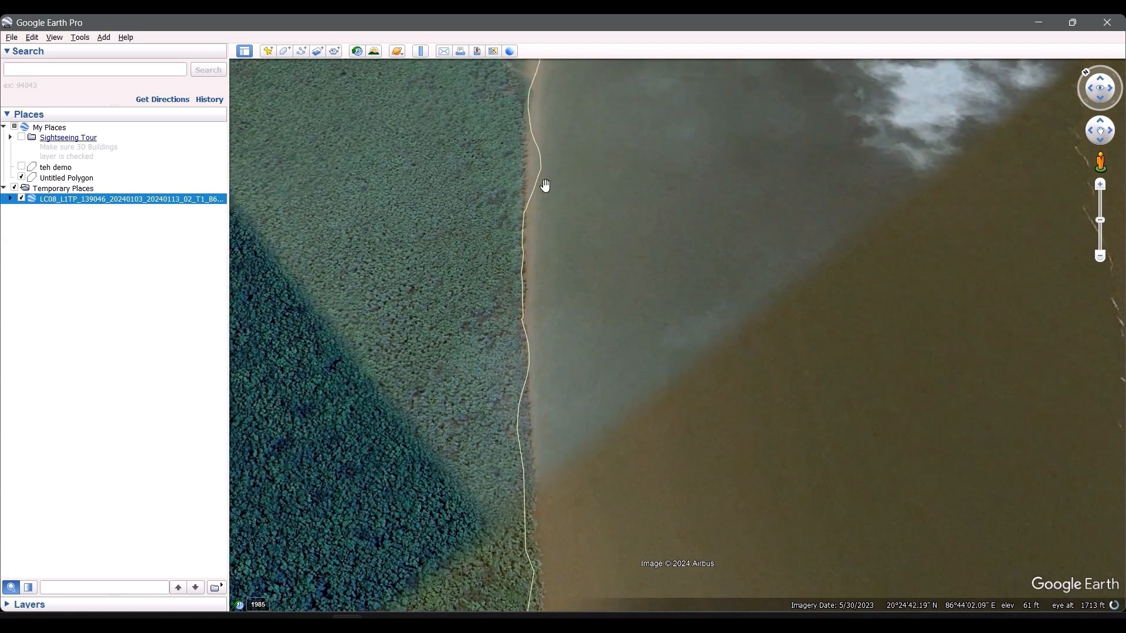
pyautogui.moveTo(545, 183); pyautogui.dragTo(566, 377)
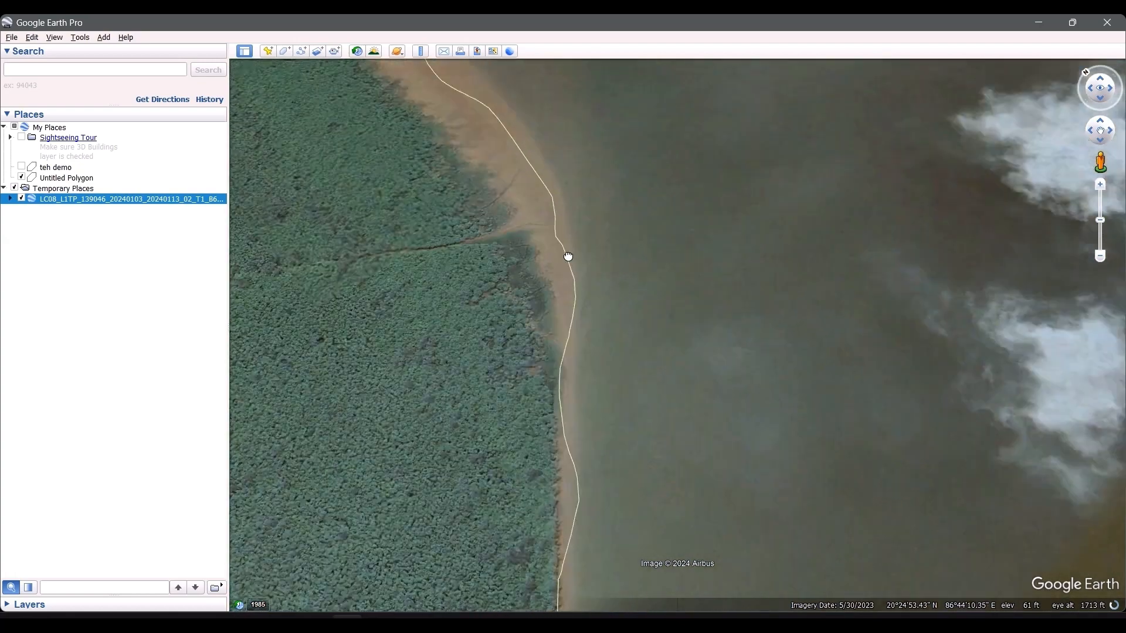
pyautogui.moveTo(571, 259); pyautogui.dragTo(673, 493)
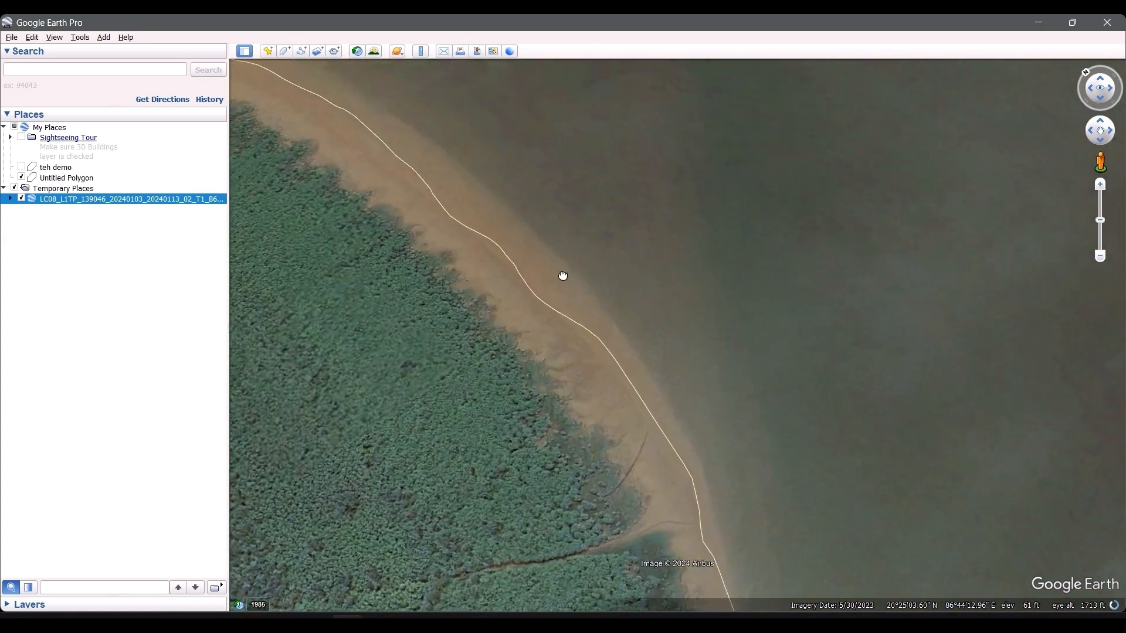
pyautogui.moveTo(563, 274); pyautogui.dragTo(885, 500)
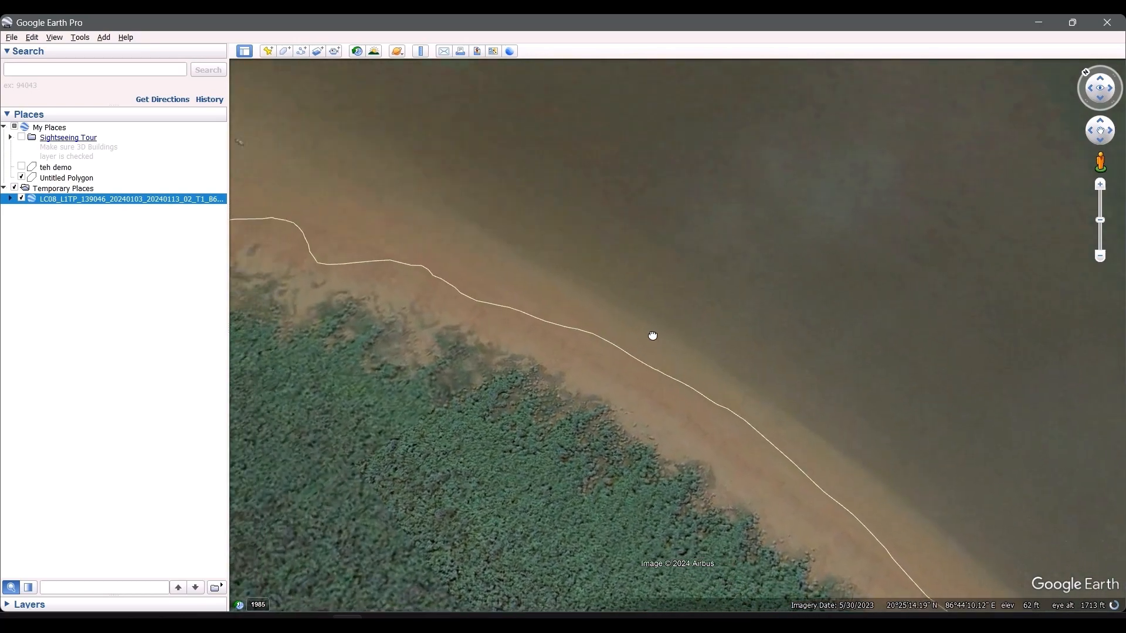
pyautogui.moveTo(653, 334); pyautogui.dragTo(978, 380)
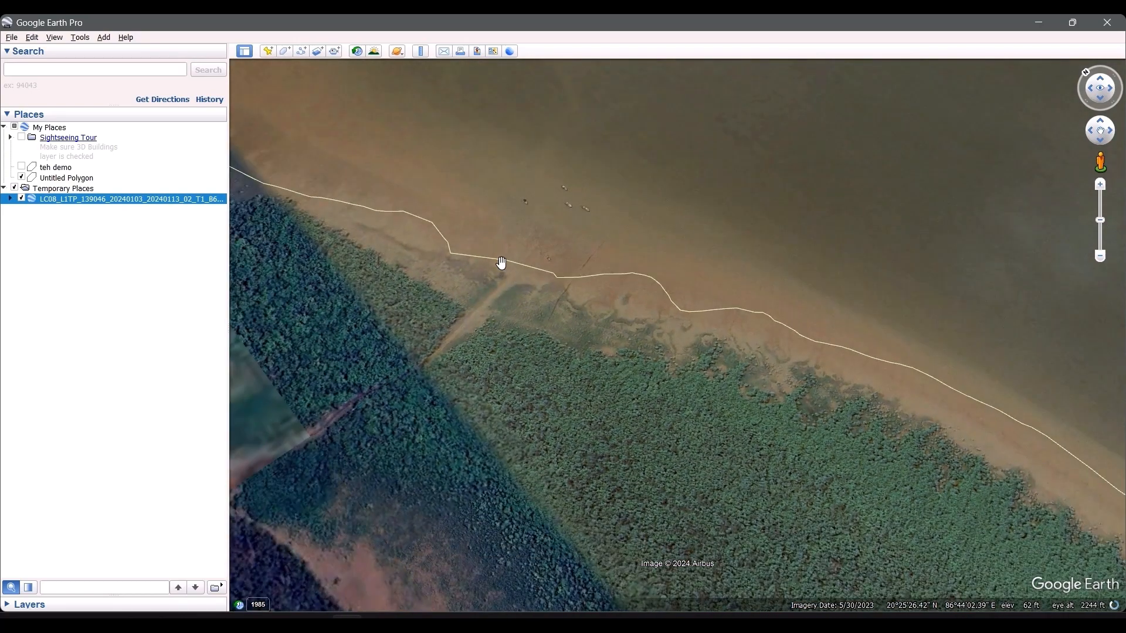
# Examine the shoreline along the mangrove coast northwest of the beach, both up close and from farther away
pyautogui.moveTo(502, 264); pyautogui.dragTo(832, 369)
pyautogui.moveTo(503, 193); pyautogui.dragTo(678, 390)
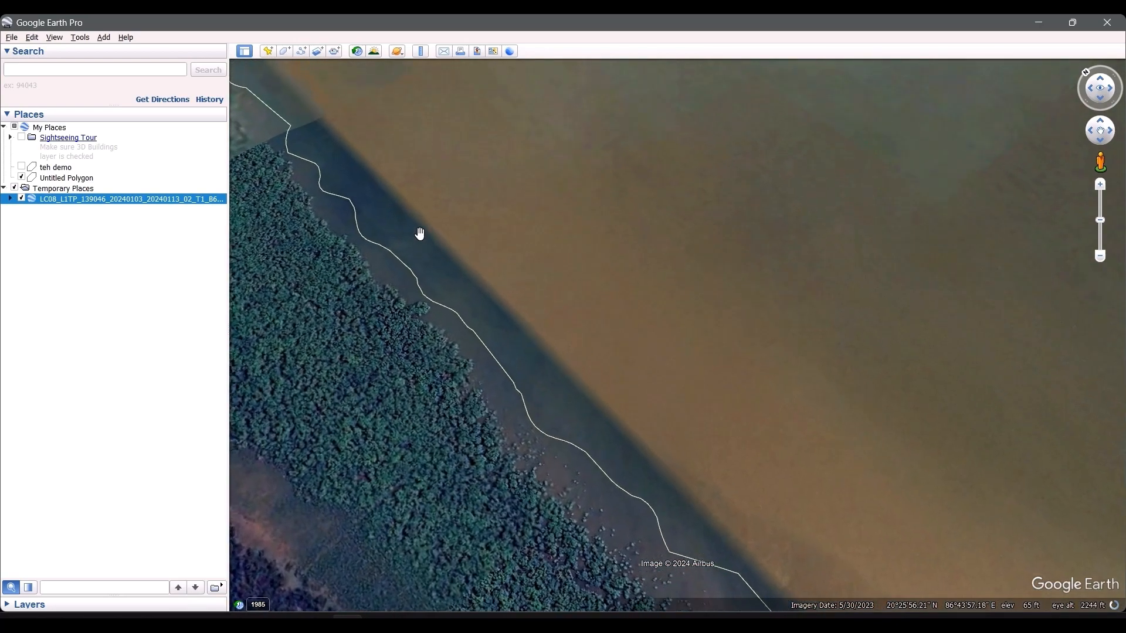
pyautogui.moveTo(420, 234); pyautogui.dragTo(551, 374)
pyautogui.moveTo(668, 477); pyautogui.dragTo(722, 517)
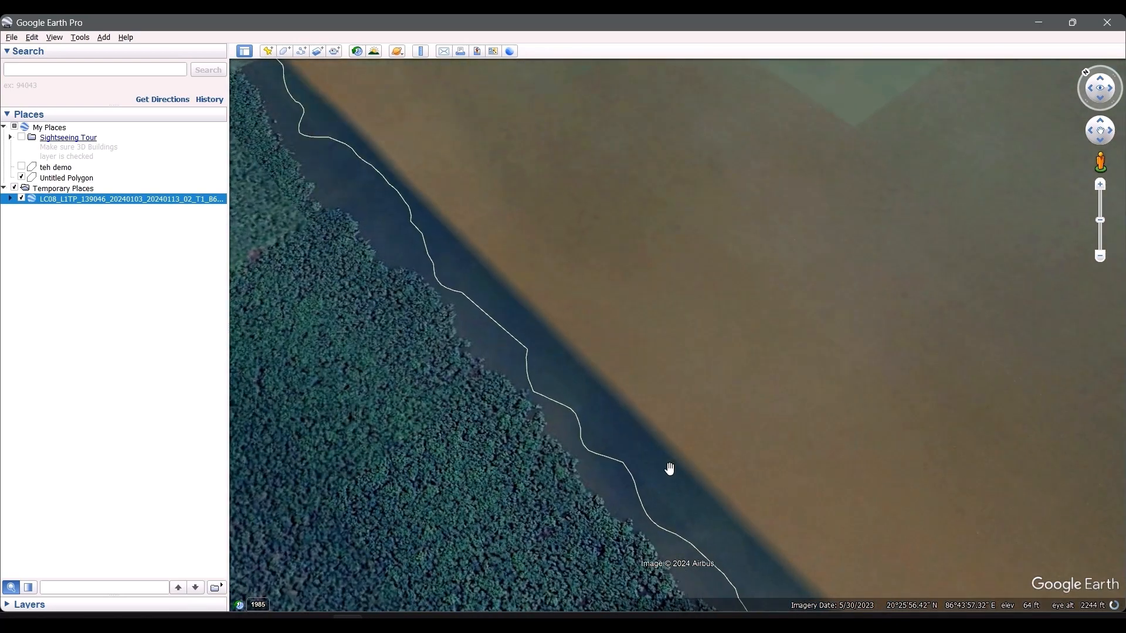
pyautogui.scroll(2, 500, 364)
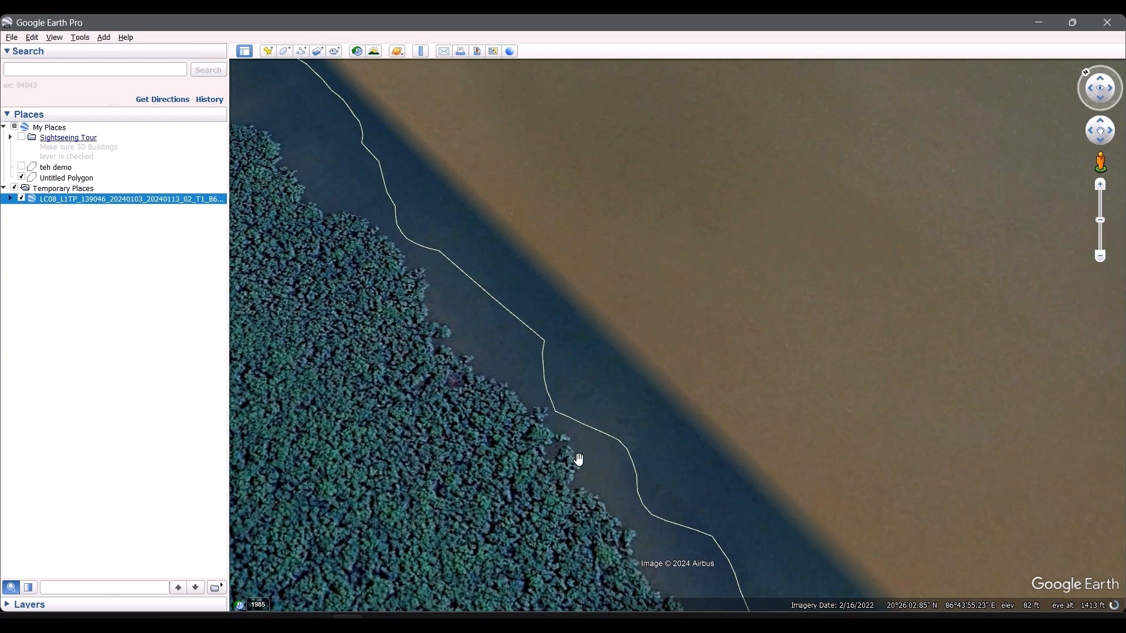
pyautogui.scroll(-5, 394, 211)
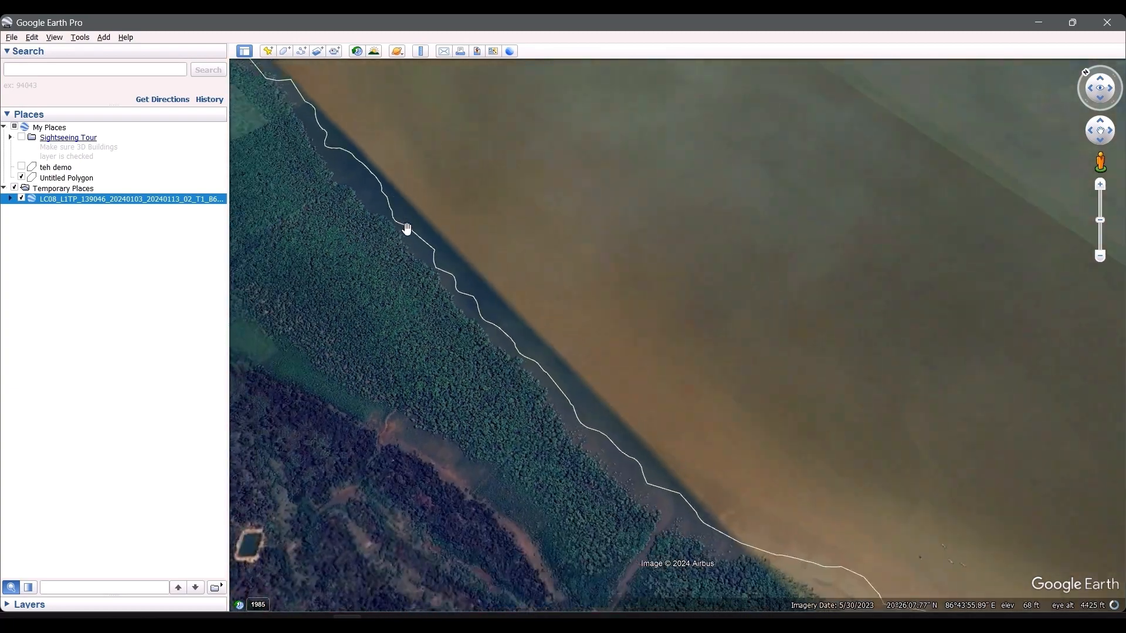
pyautogui.scroll(-4, 405, 221)
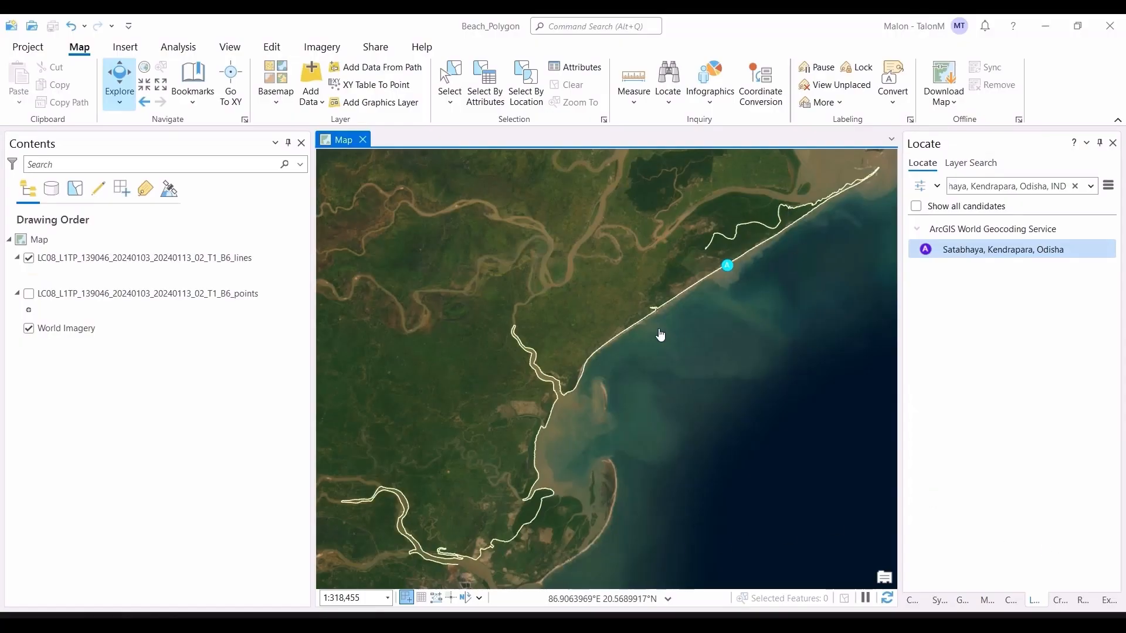
# Add the scene's B2, B3 and B4 Landsat band files from File Explorer to Map1 in ArcGIS Pro, below the 2024_landsat_shoreline layer
pyautogui.hotkey('alt', 'Tab')
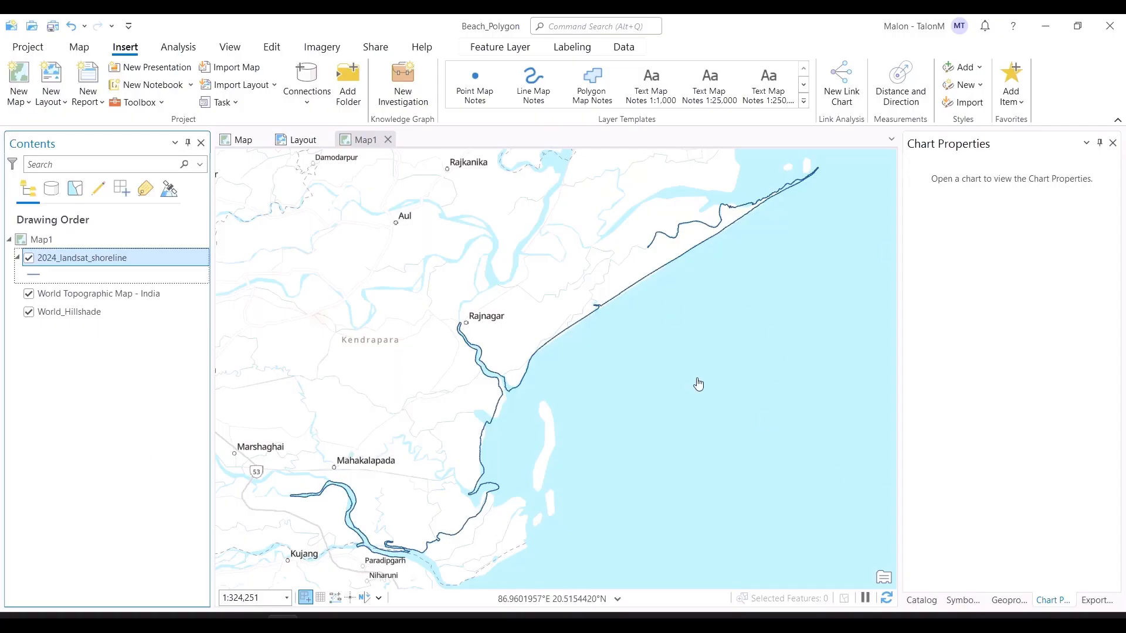
pyautogui.hotkey('alt', 'Tab')
pyautogui.hotkey('alt', 'Tab')
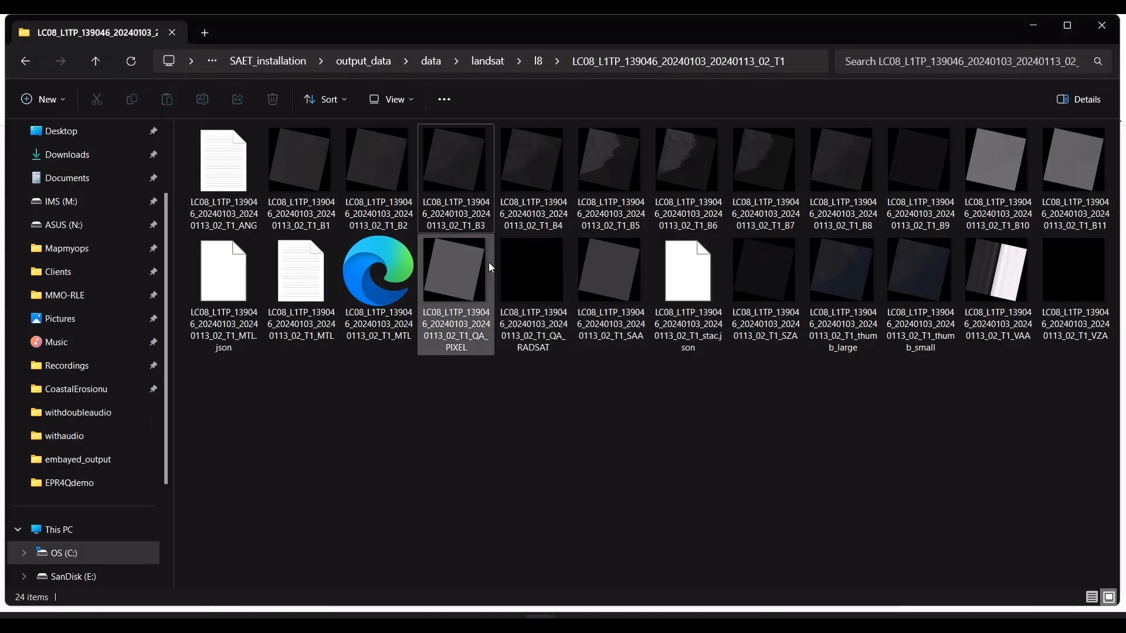
pyautogui.click(541, 215)
pyautogui.keyDown('ctrl'); pyautogui.click(469, 211); pyautogui.keyUp('ctrl')
pyautogui.keyDown('ctrl'); pyautogui.click(393, 204); pyautogui.keyUp('ctrl')
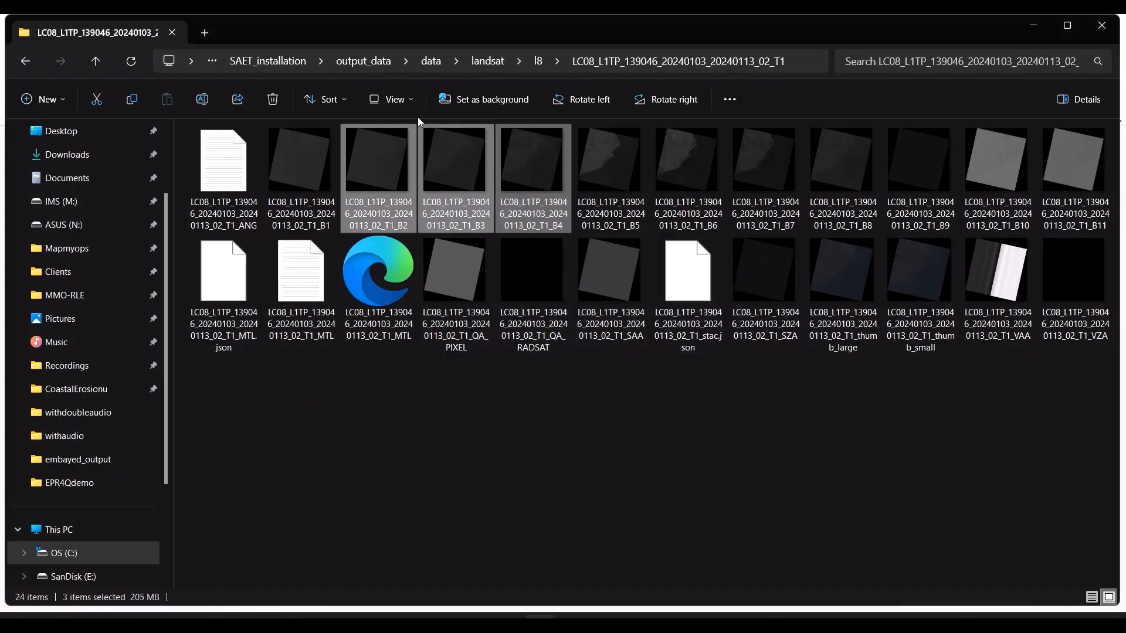
pyautogui.moveTo(521, 185); pyautogui.dragTo(224, 284)
pyautogui.hotkey('alt', 'Tab')
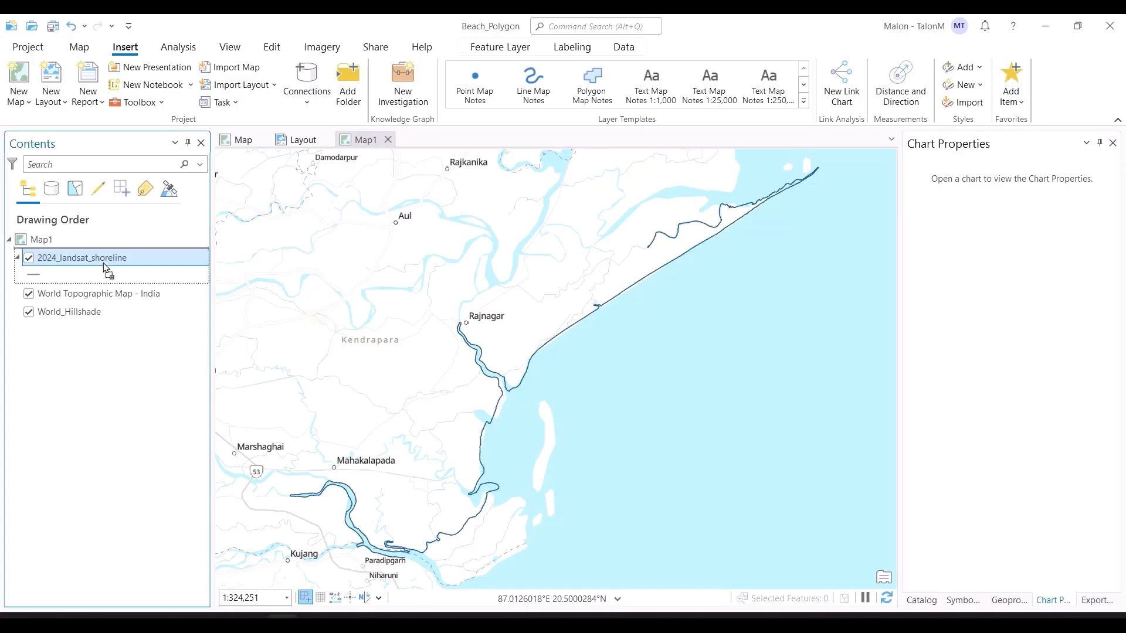
pyautogui.moveTo(106, 286); pyautogui.dragTo(106, 285)
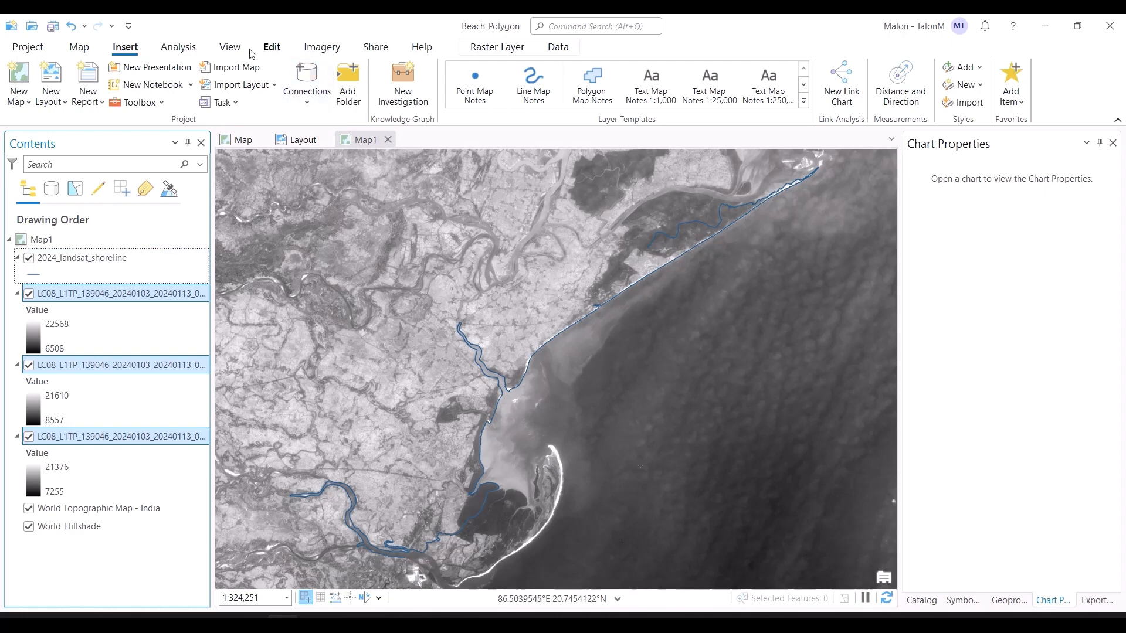
# Select the uppermost Landsat band layer and open the Composite Bands raster function from the Data Management group
pyautogui.click(311, 50)
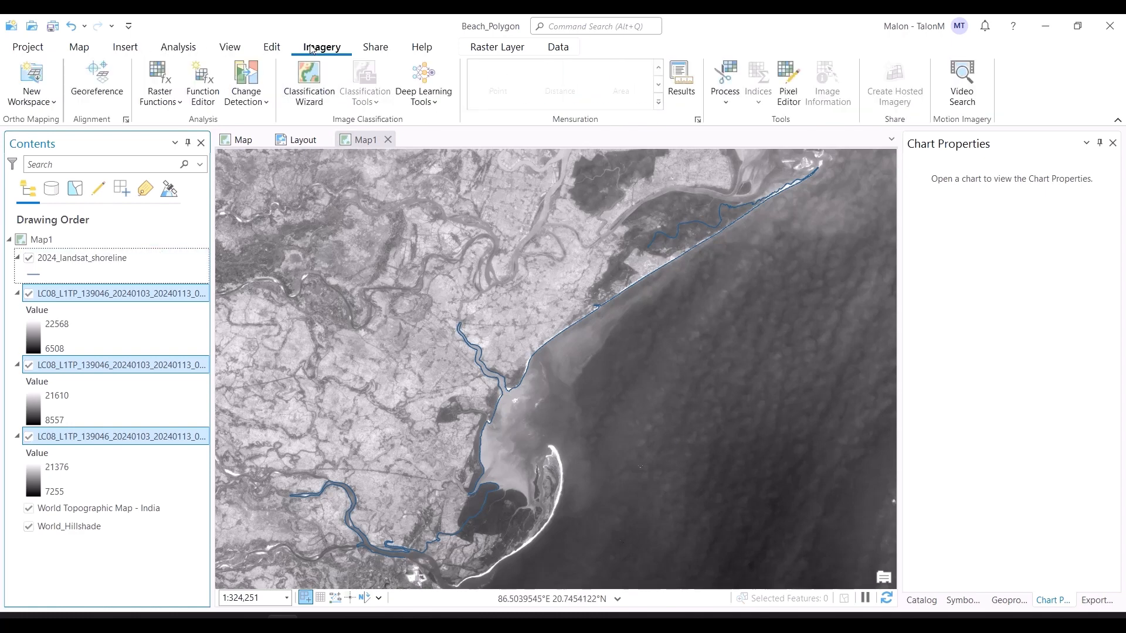
pyautogui.click(104, 294)
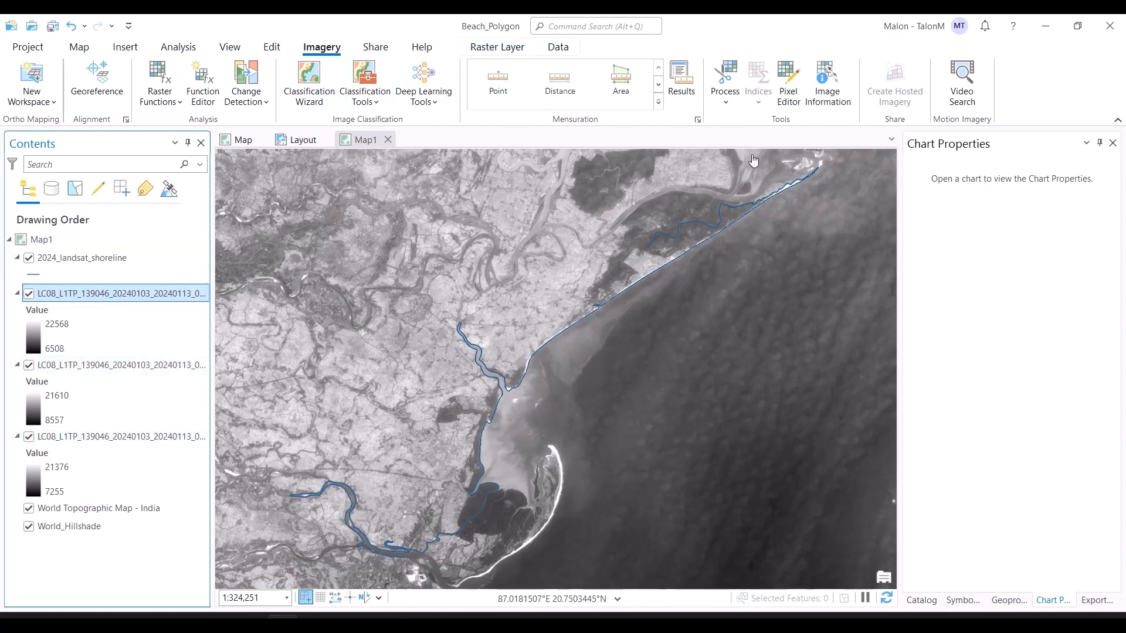
pyautogui.click(168, 84)
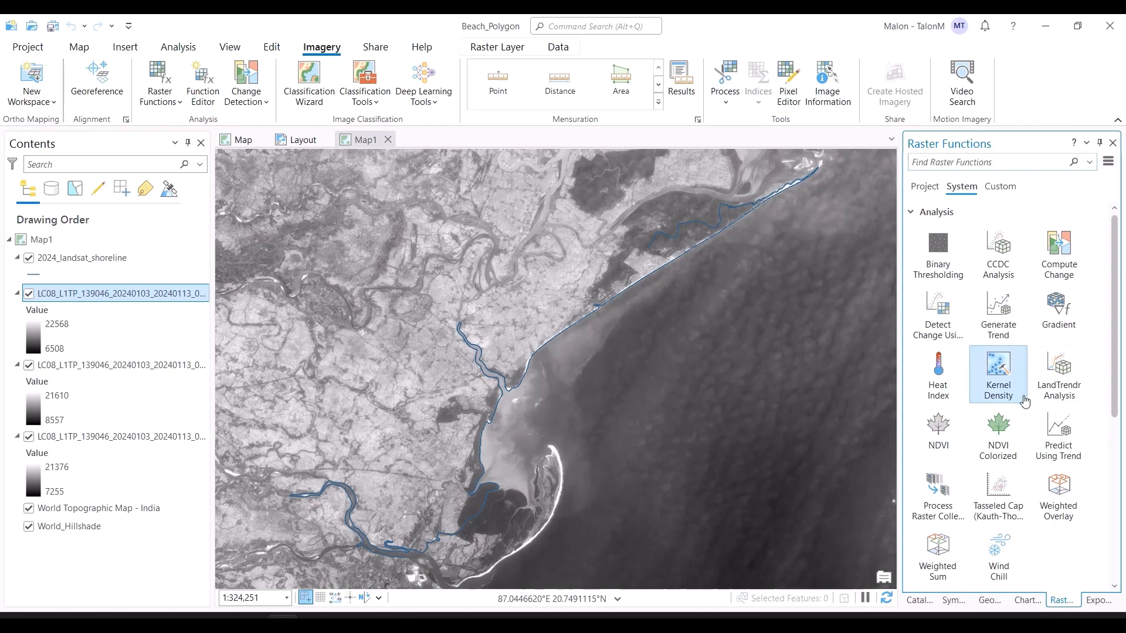
pyautogui.scroll(-5, 997, 382)
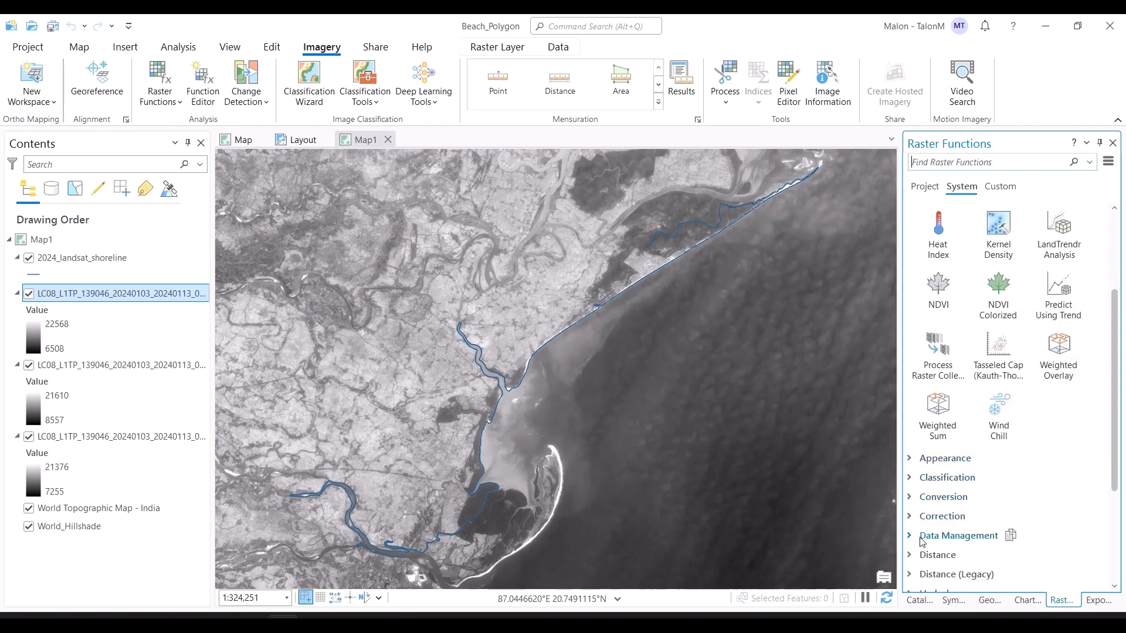
pyautogui.click(912, 536)
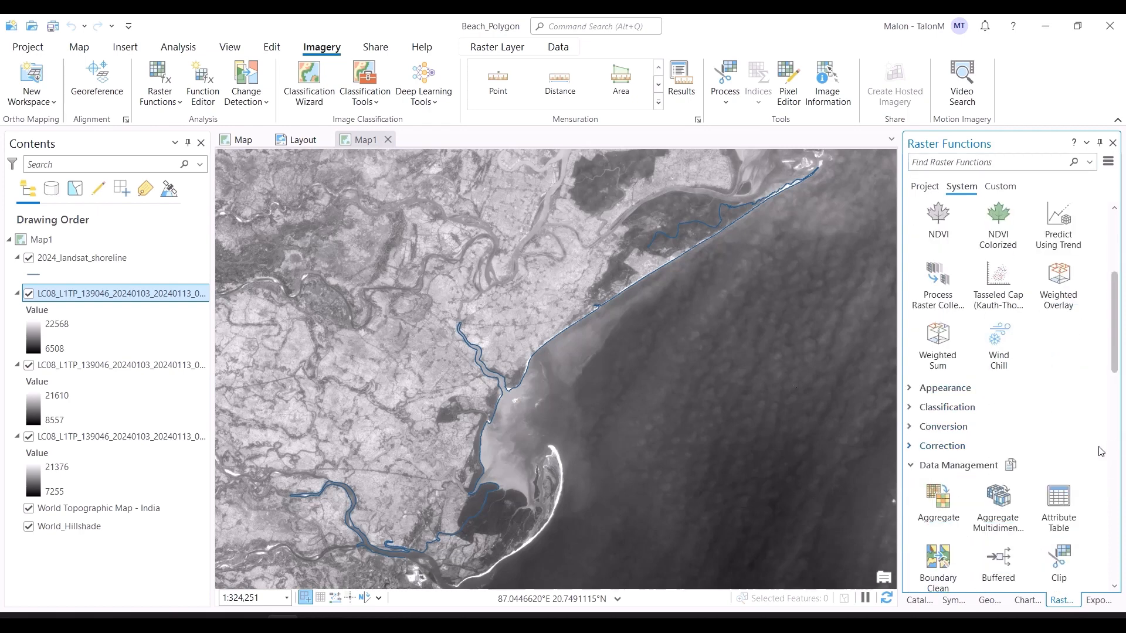
pyautogui.scroll(-3, 1100, 452)
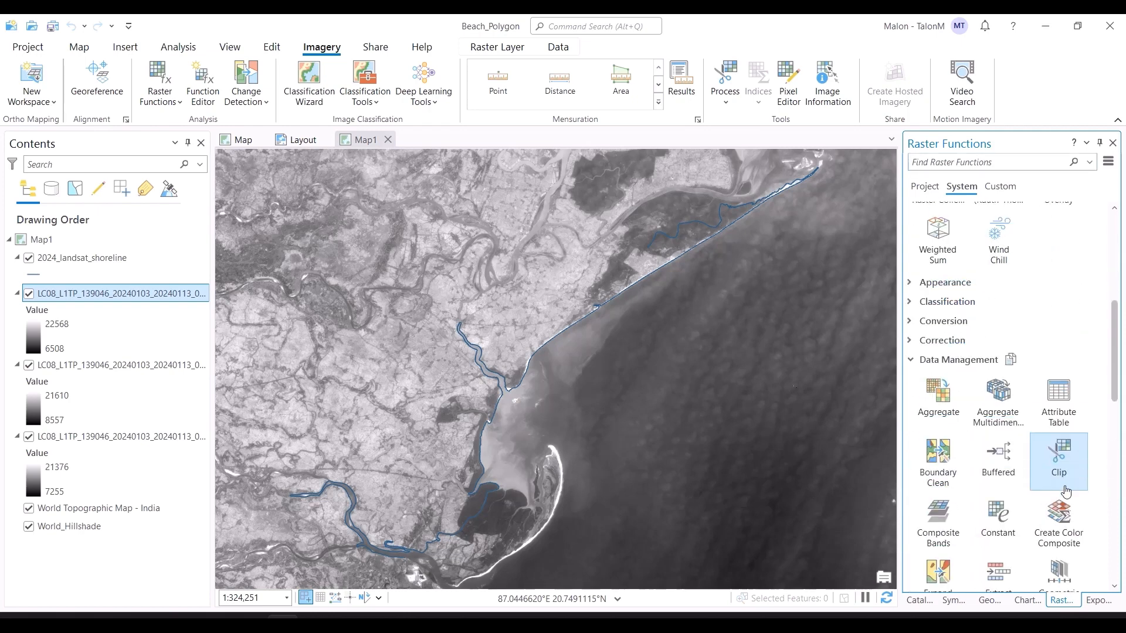
pyautogui.click(939, 519)
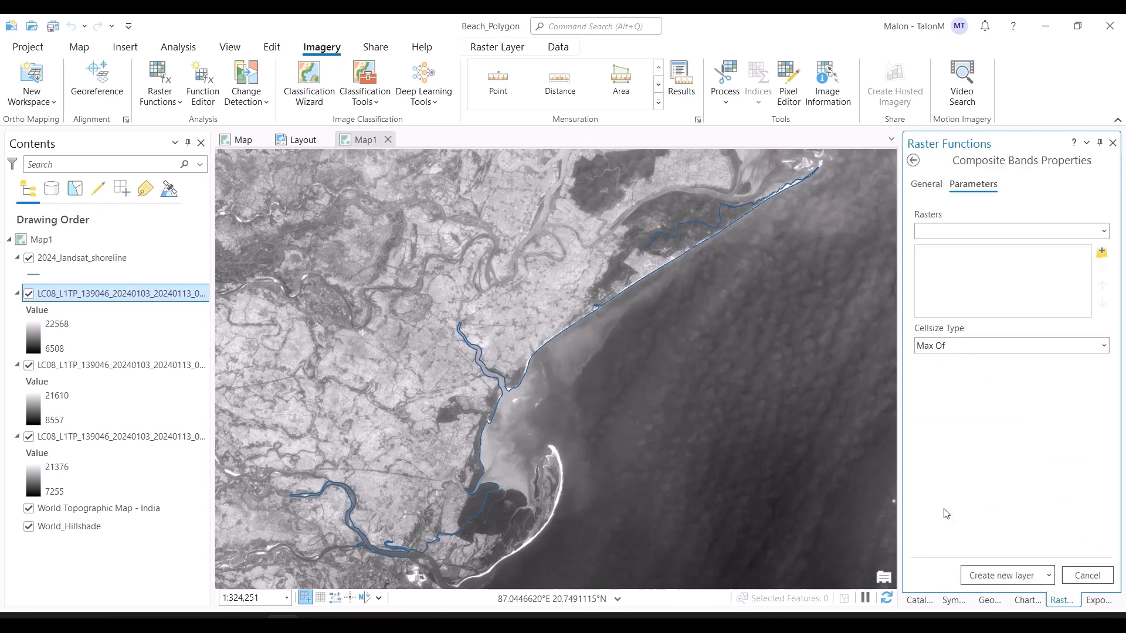
# Combine the B4, B3 and B2 Landsat rasters into a new Composite Bands layer
pyautogui.click(1104, 231)
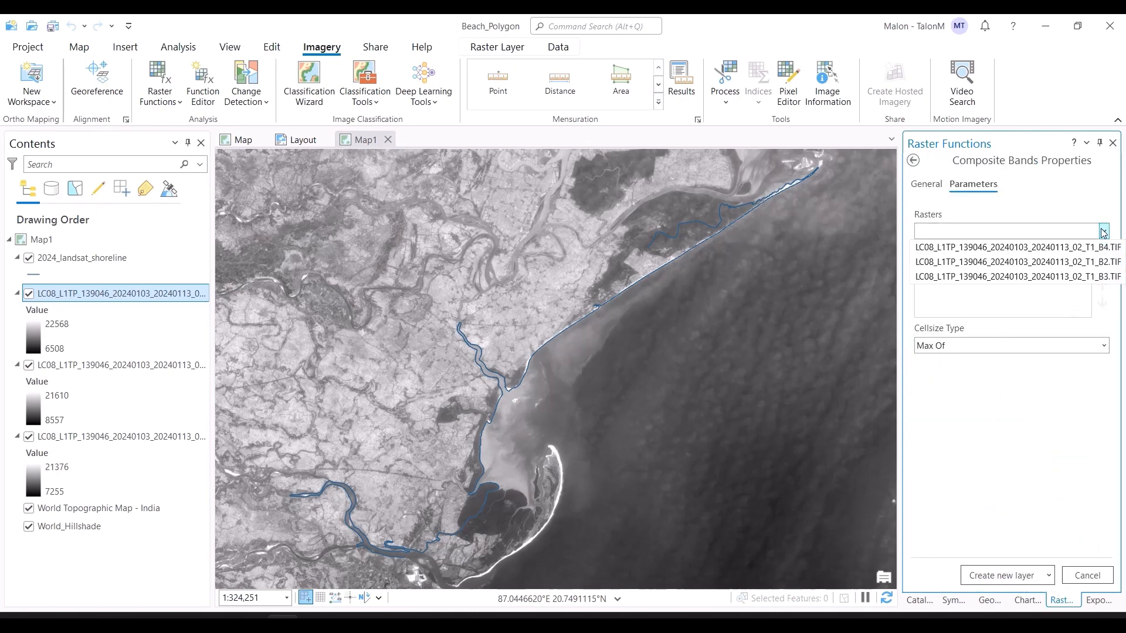
pyautogui.click(1102, 246)
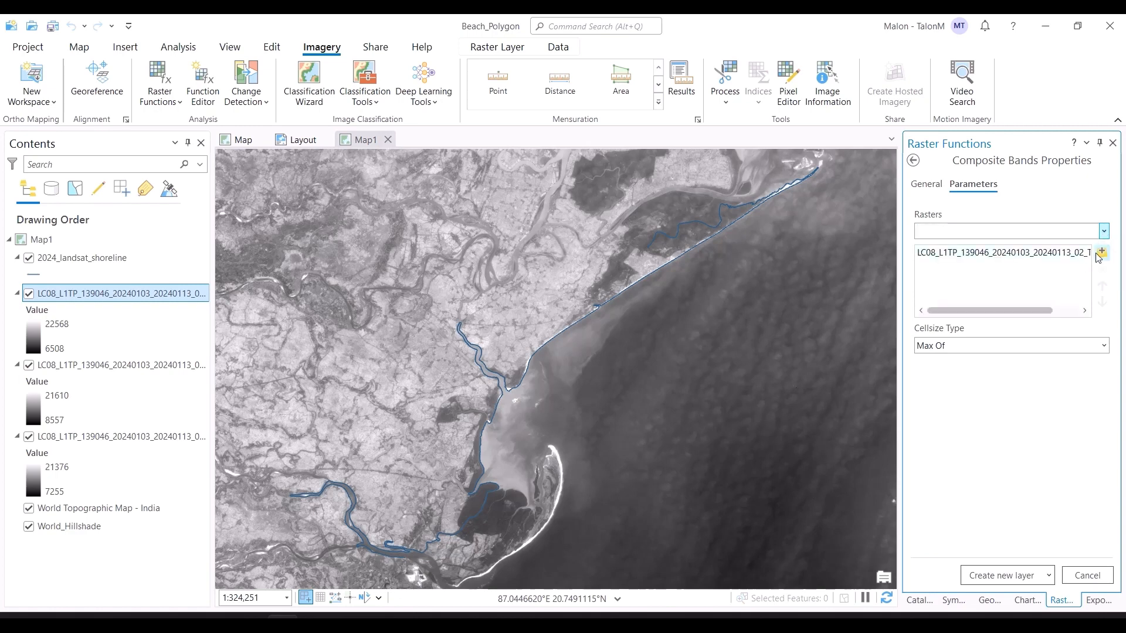
pyautogui.click(1103, 233)
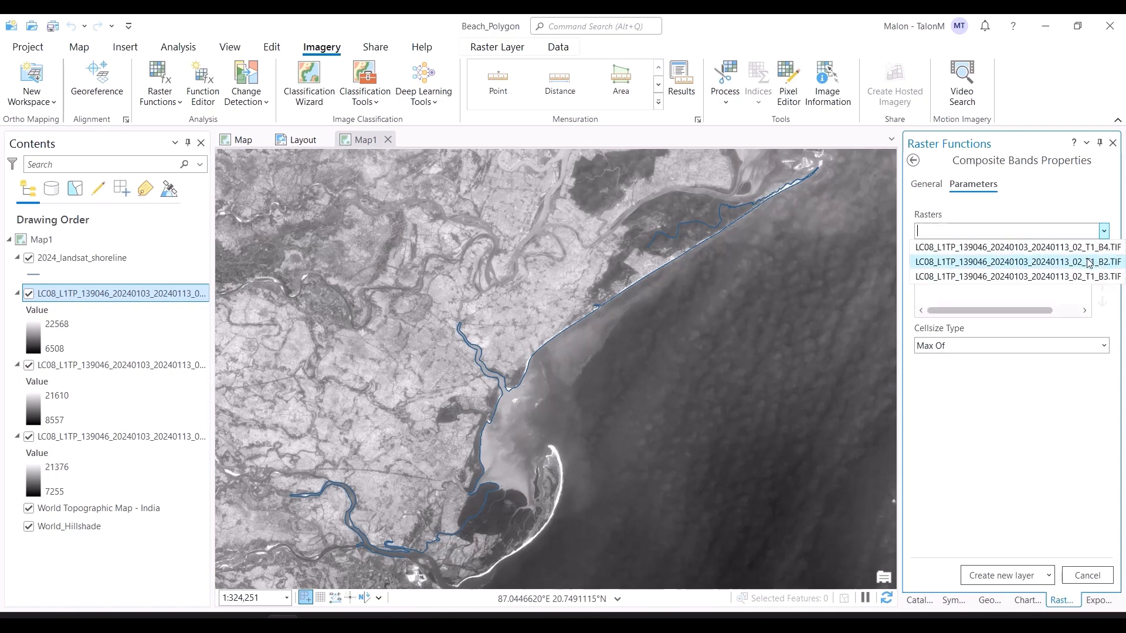
pyautogui.click(1089, 263)
pyautogui.click(1103, 233)
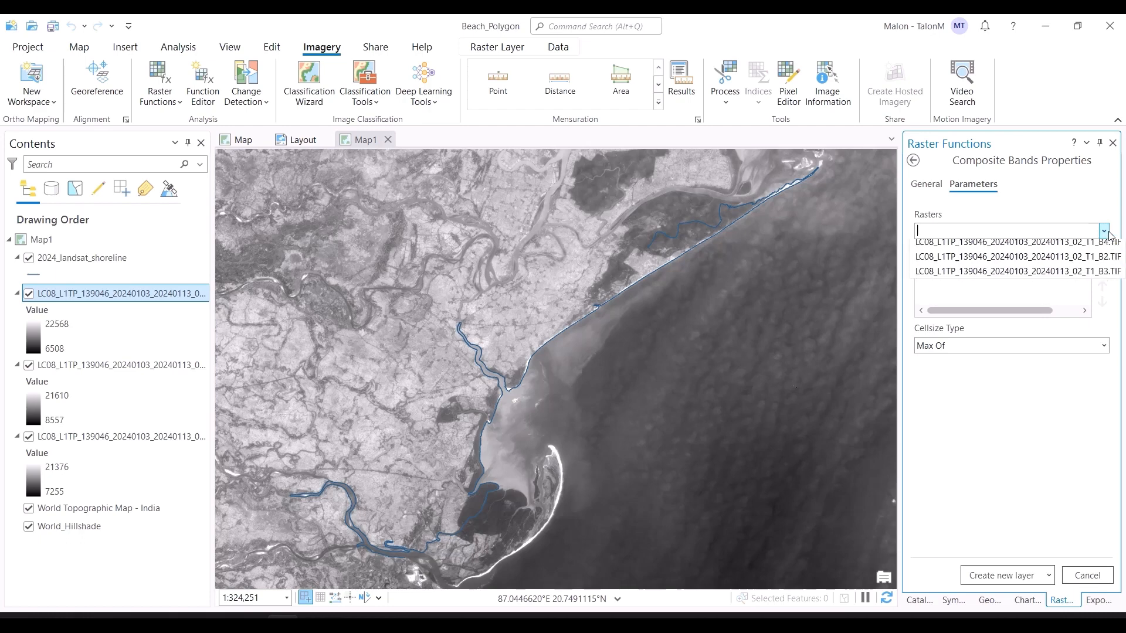
pyautogui.click(1082, 267)
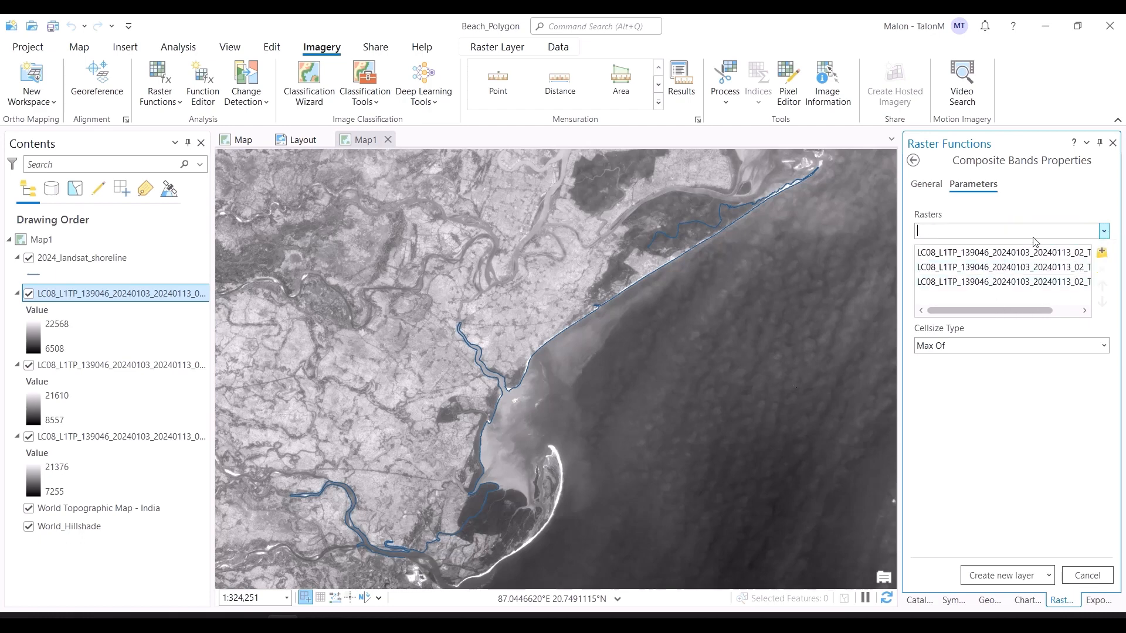
pyautogui.click(1018, 580)
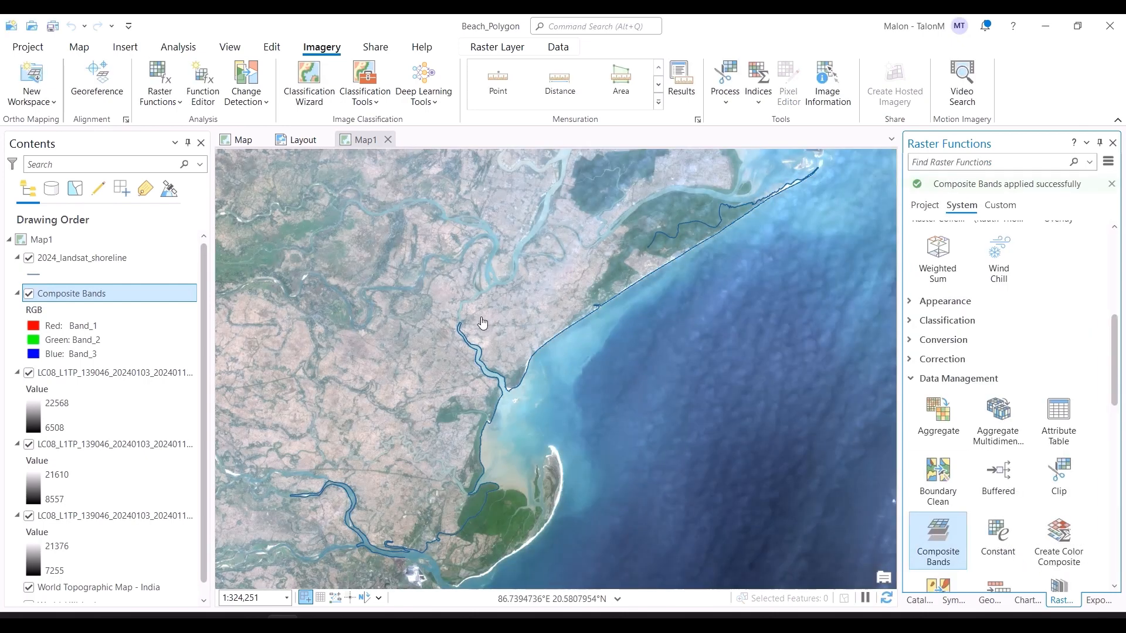
# Hide the three single-band Landsat layers, leaving the Composite Bands layer and the shoreline visible
pyautogui.click(29, 373)
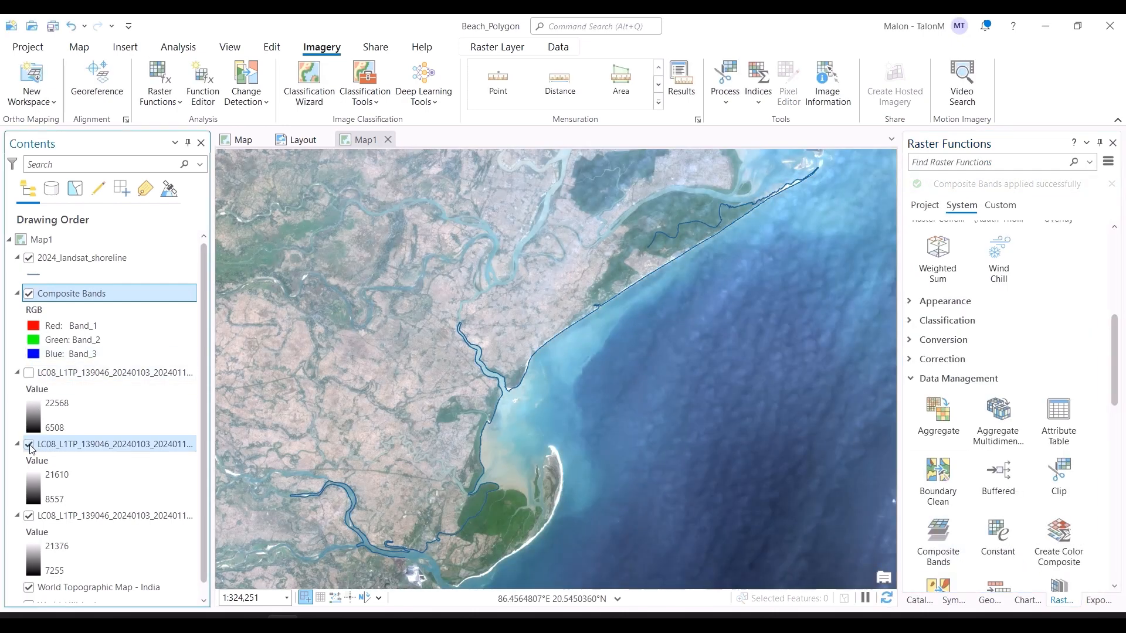
pyautogui.click(28, 444)
pyautogui.click(29, 516)
pyautogui.scroll(-1, 29, 516)
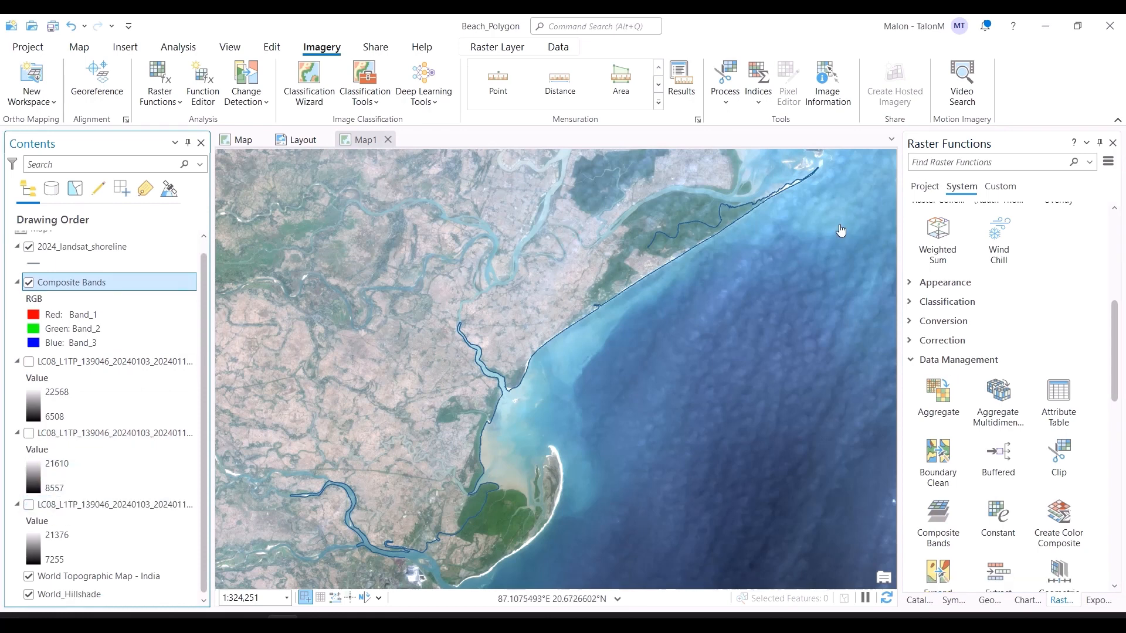
# Examine how closely the 2024_landsat_shoreline follows the water's edge on the Composite Bands image, from the northeastern sand spit southwest along the coast
pyautogui.scroll(5, 815, 194)
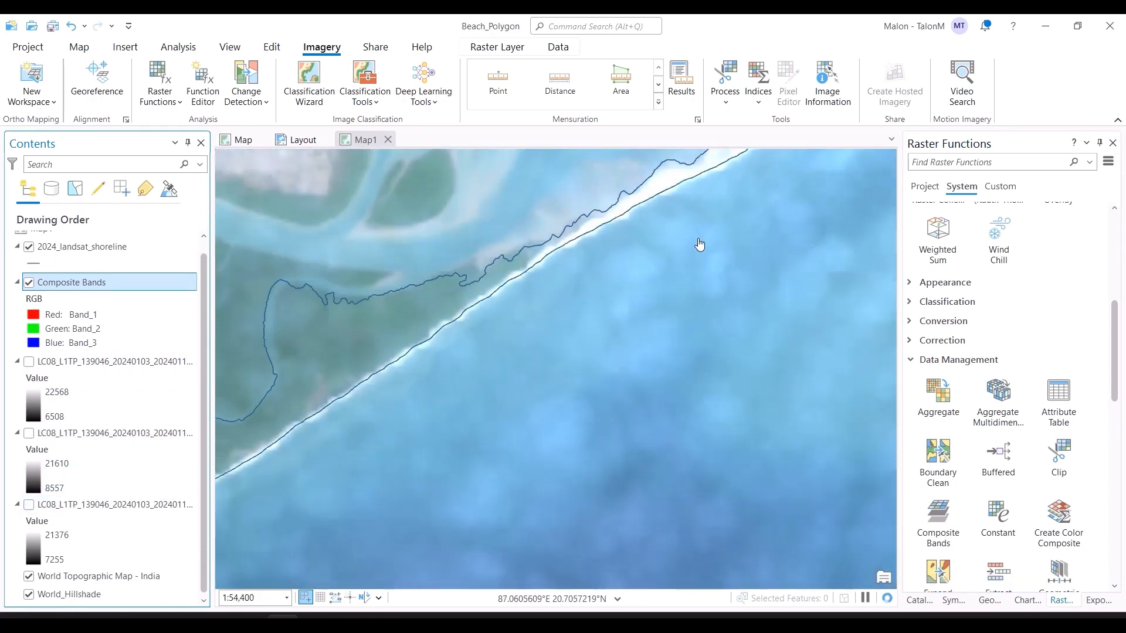
pyautogui.scroll(3, 699, 243)
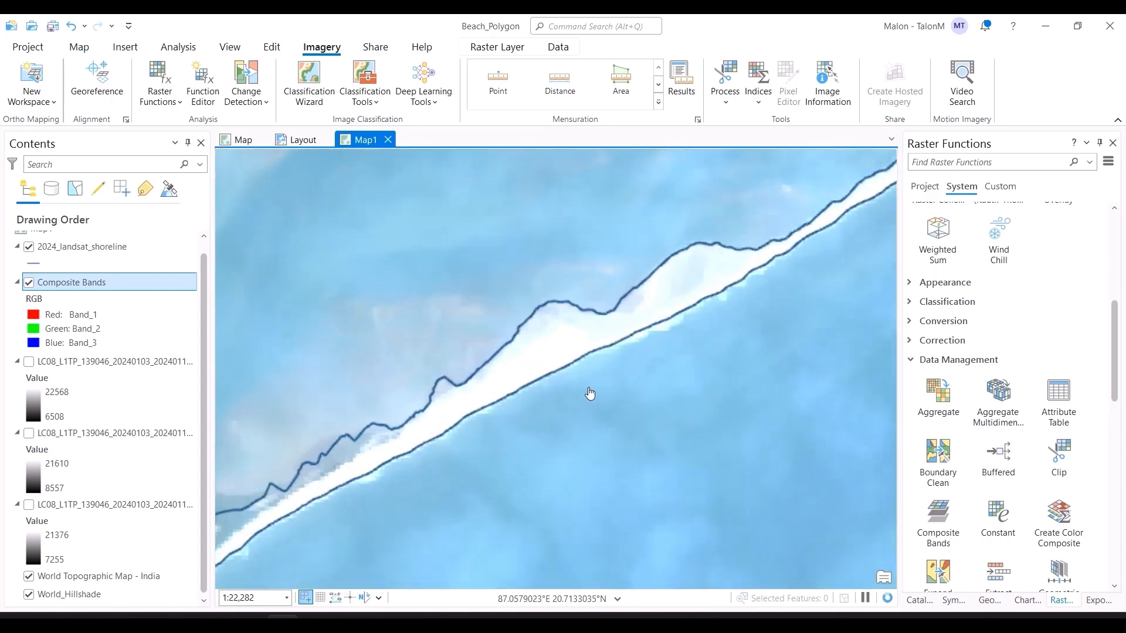
pyautogui.moveTo(564, 399); pyautogui.dragTo(775, 288)
pyautogui.moveTo(468, 464); pyautogui.dragTo(698, 312)
pyautogui.moveTo(329, 549); pyautogui.dragTo(775, 284)
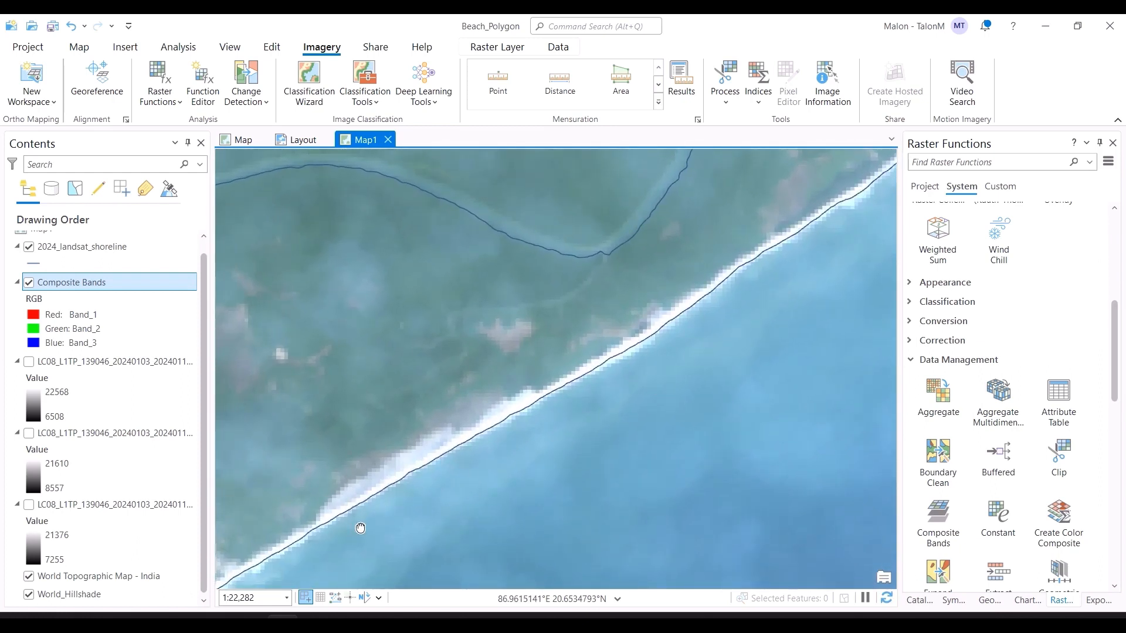
pyautogui.moveTo(360, 528); pyautogui.dragTo(540, 415)
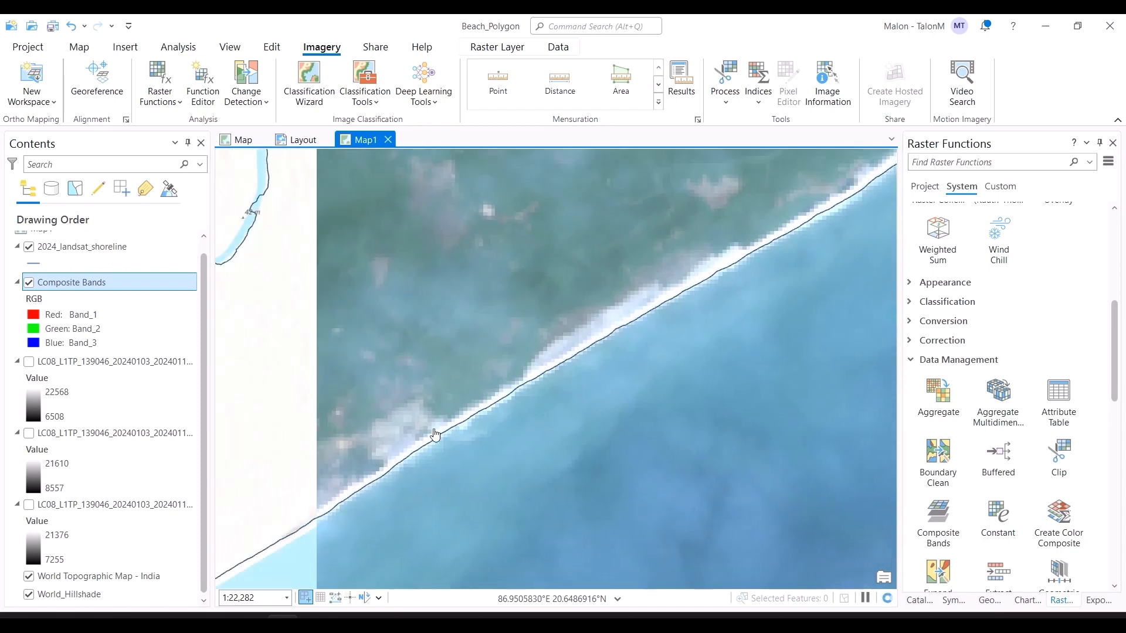
pyautogui.scroll(-2, 424, 477)
pyautogui.moveTo(383, 489); pyautogui.dragTo(622, 333)
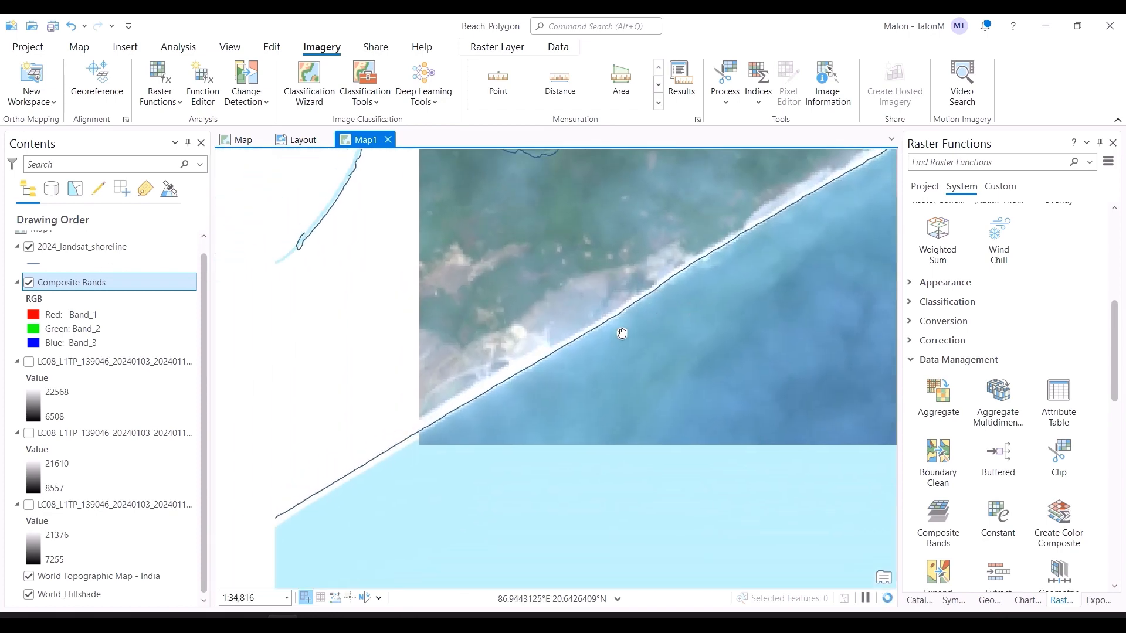
pyautogui.scroll(-4, 495, 481)
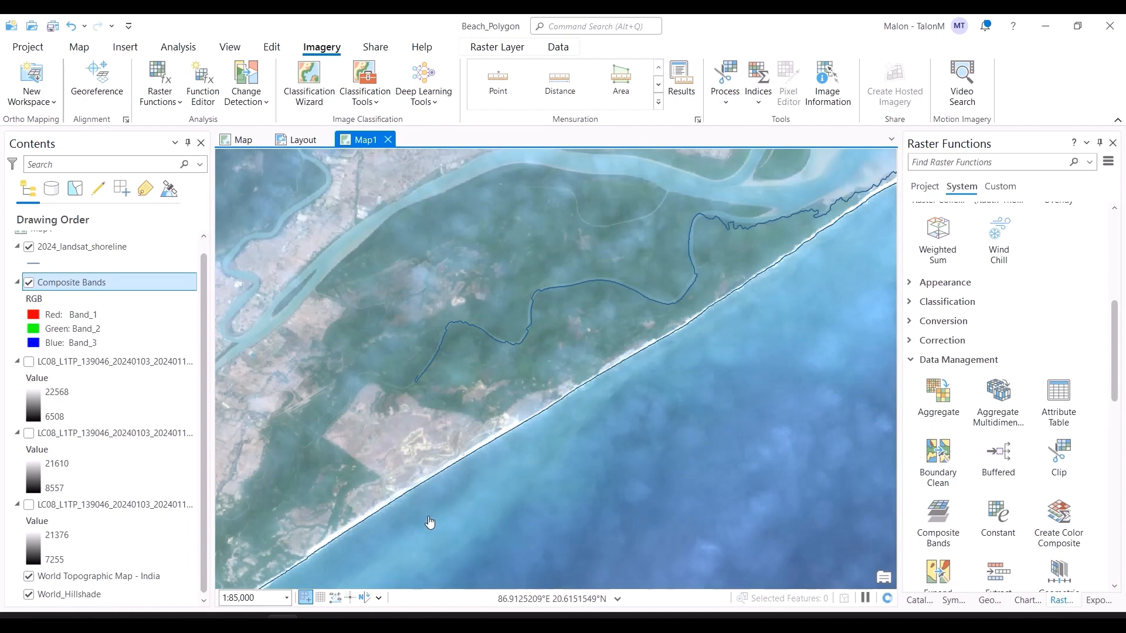
pyautogui.scroll(4, 402, 477)
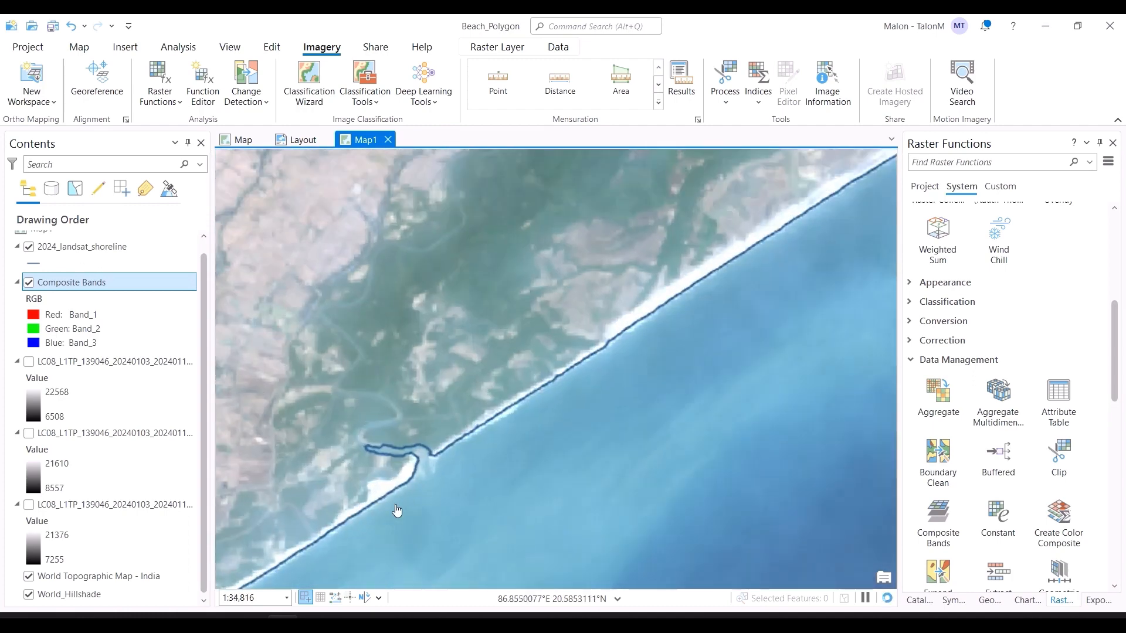
pyautogui.scroll(4, 397, 510)
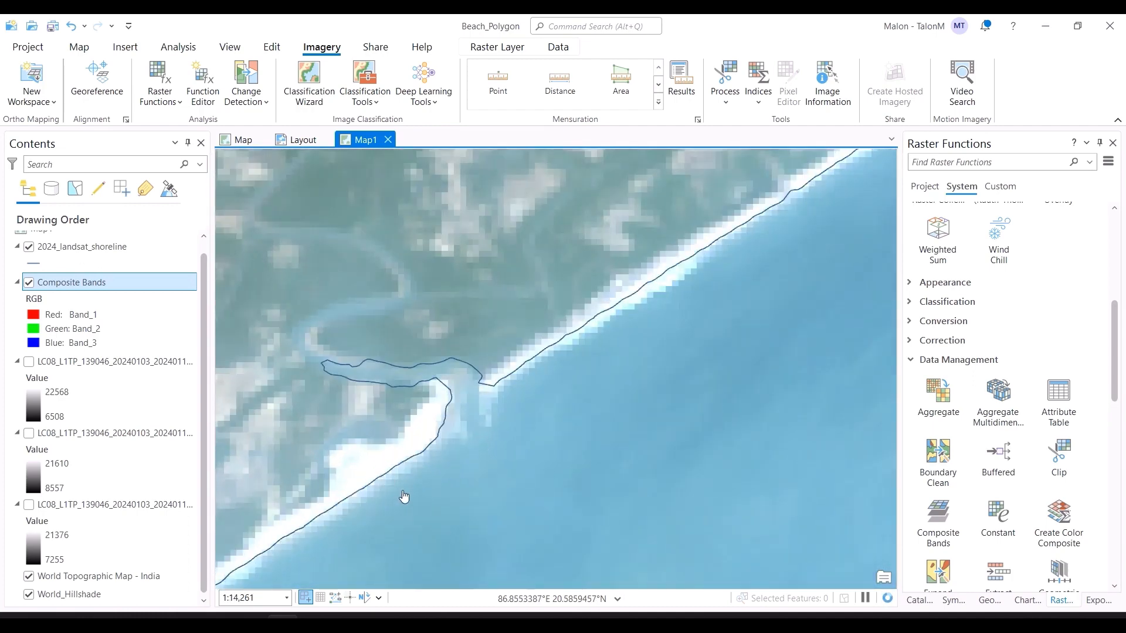
pyautogui.scroll(-6, 404, 497)
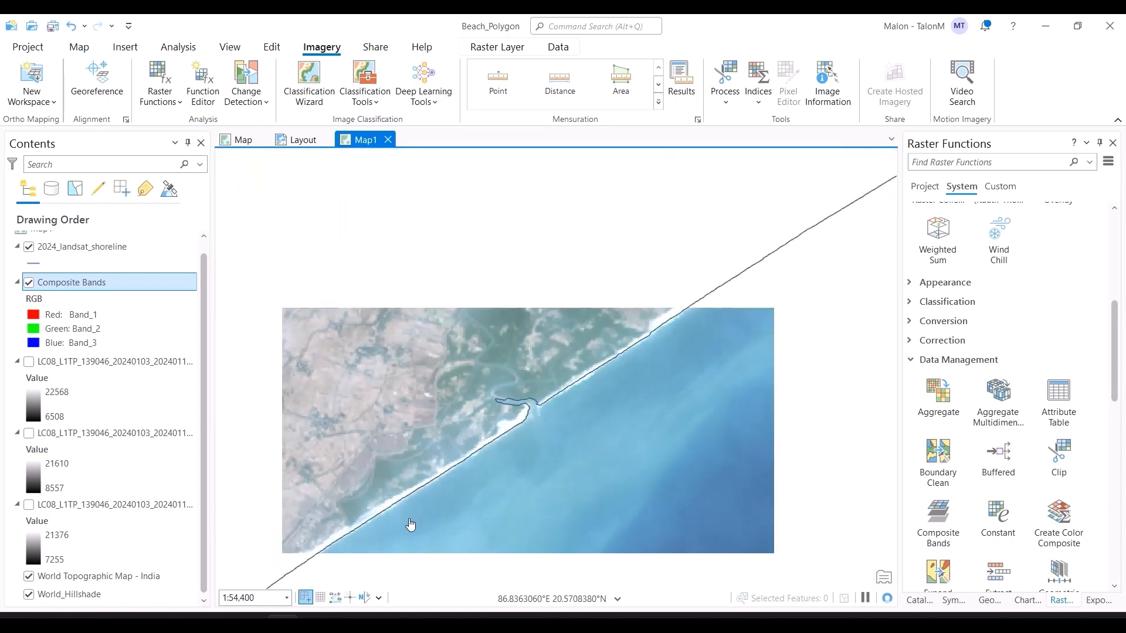
pyautogui.scroll(-3, 411, 524)
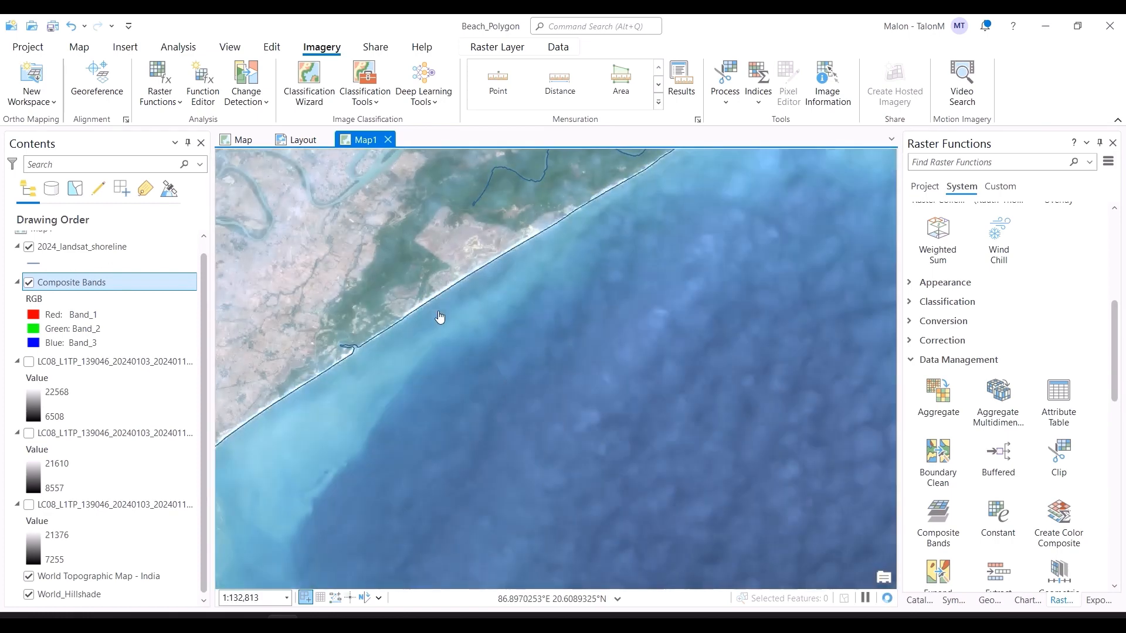
# Hide the Composite Bands layer and change the basemap of Map1 to Imagery
pyautogui.click(84, 50)
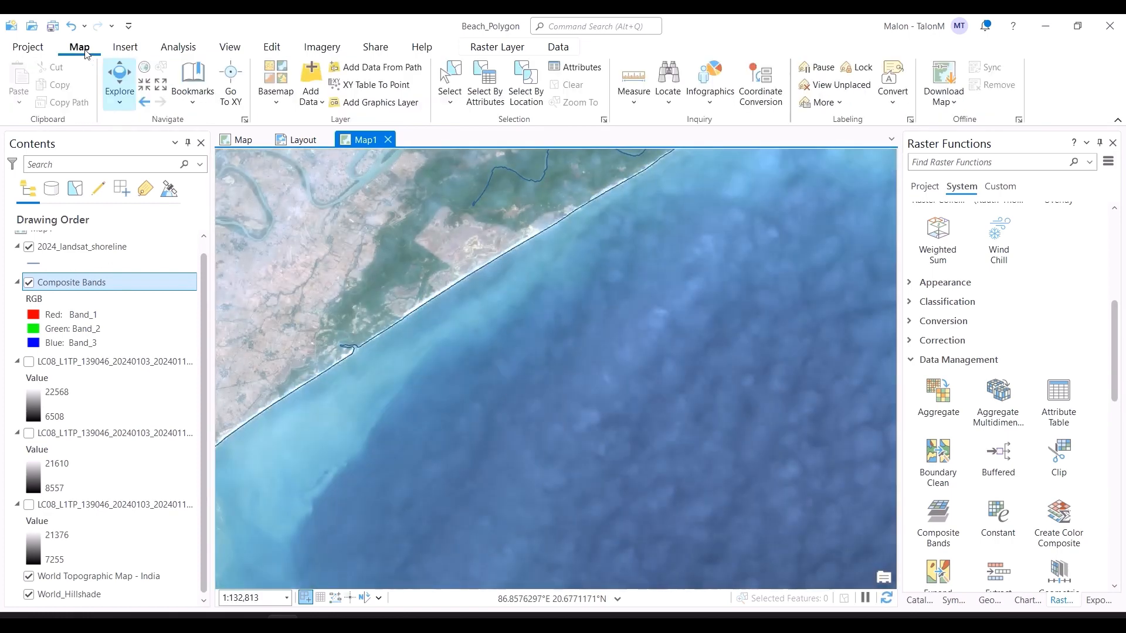
pyautogui.click(29, 282)
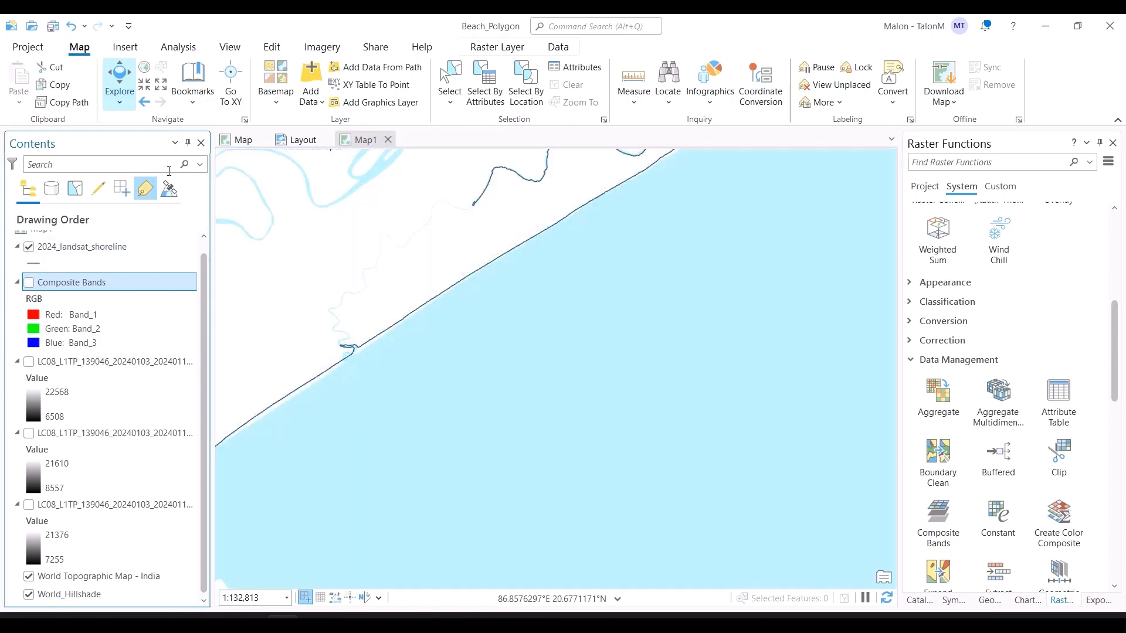
pyautogui.click(276, 85)
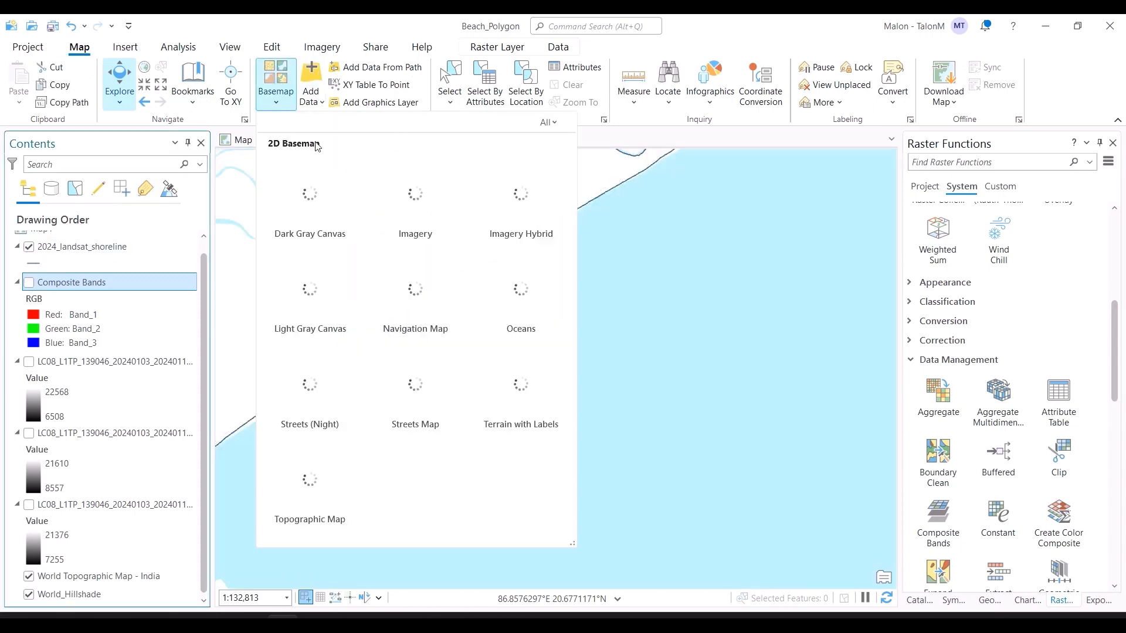
pyautogui.click(394, 185)
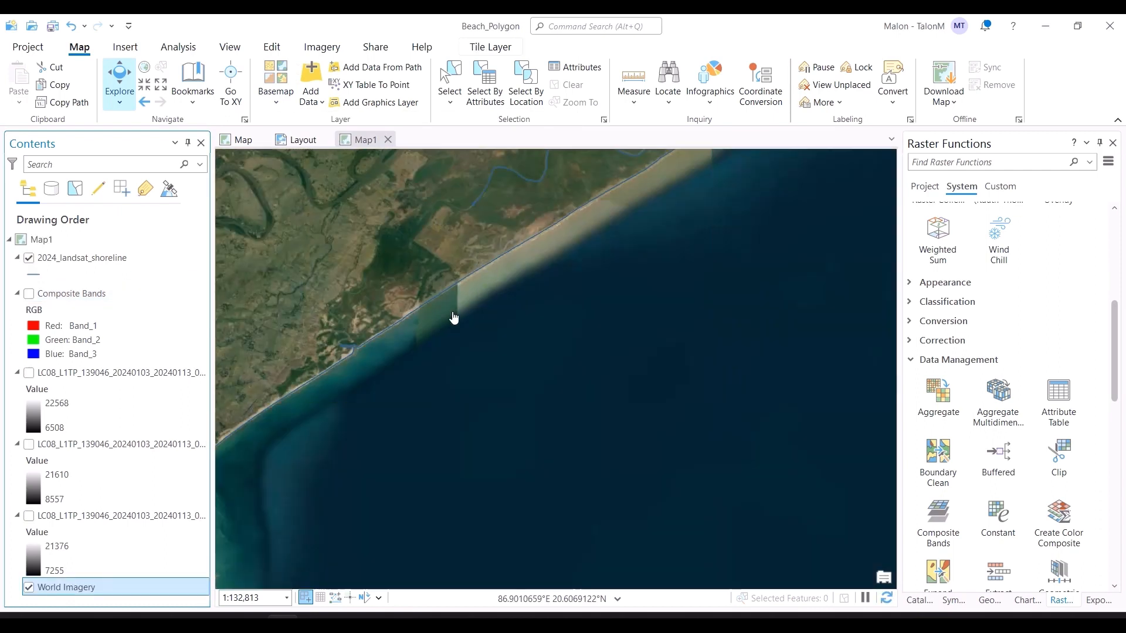
# Inspect the 2024_landsat_shoreline against the World Imagery basemap, following the straight coast northeast towards the sand spit
pyautogui.scroll(-2, 453, 317)
pyautogui.scroll(8, 472, 317)
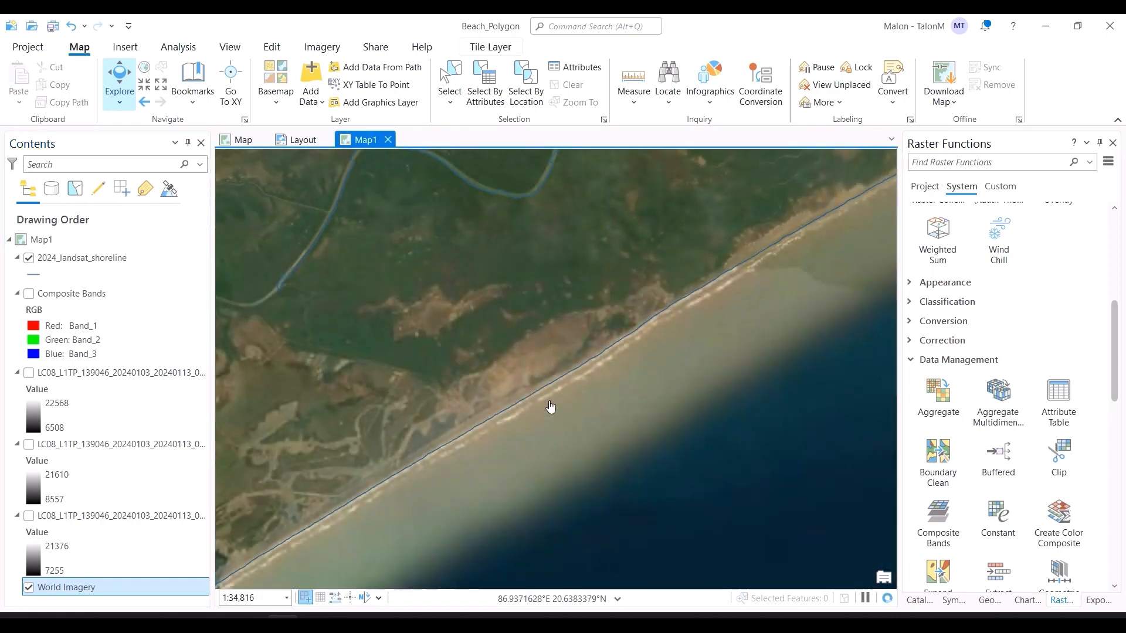
pyautogui.moveTo(727, 352); pyautogui.dragTo(560, 423)
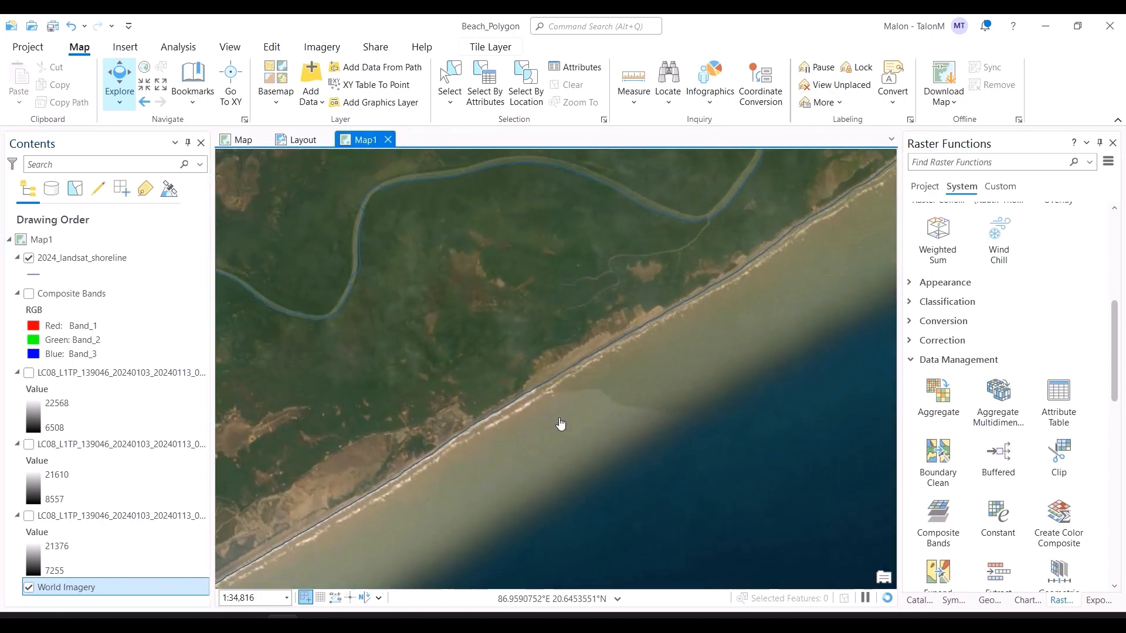
pyautogui.moveTo(669, 336); pyautogui.dragTo(548, 395)
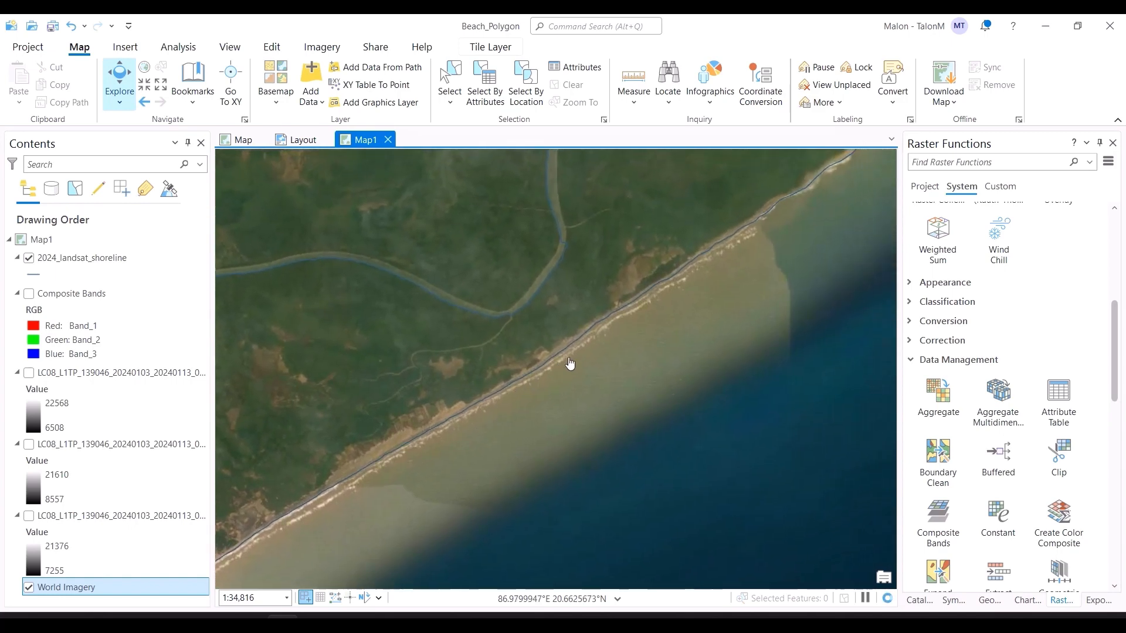
pyautogui.moveTo(815, 190); pyautogui.dragTo(656, 352)
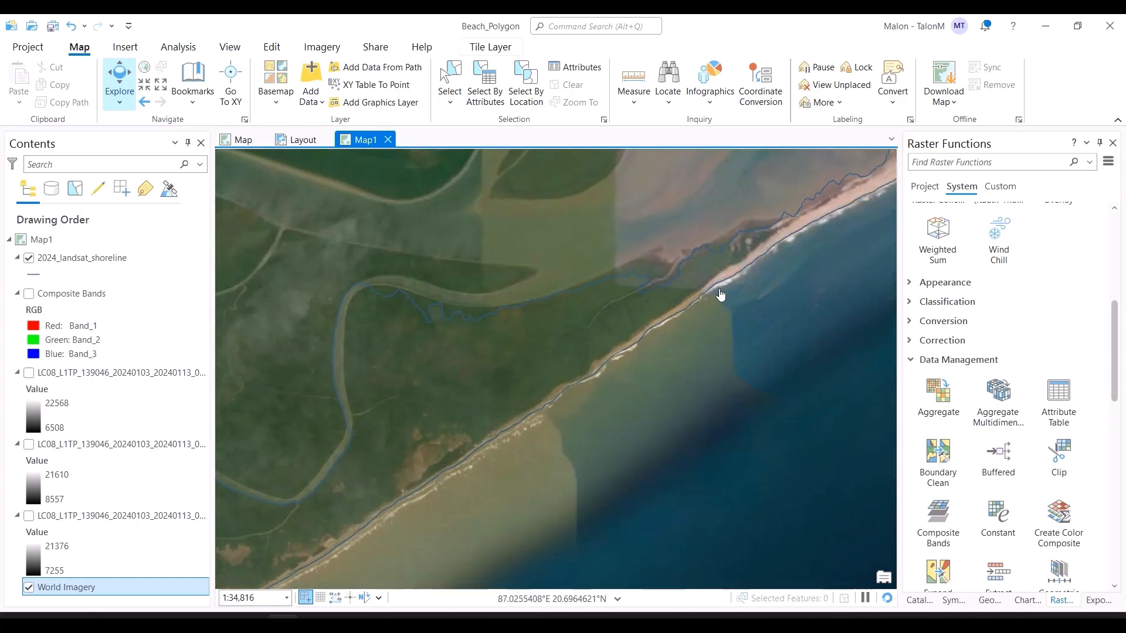
pyautogui.moveTo(721, 296); pyautogui.dragTo(593, 407)
pyautogui.moveTo(772, 296); pyautogui.dragTo(588, 399)
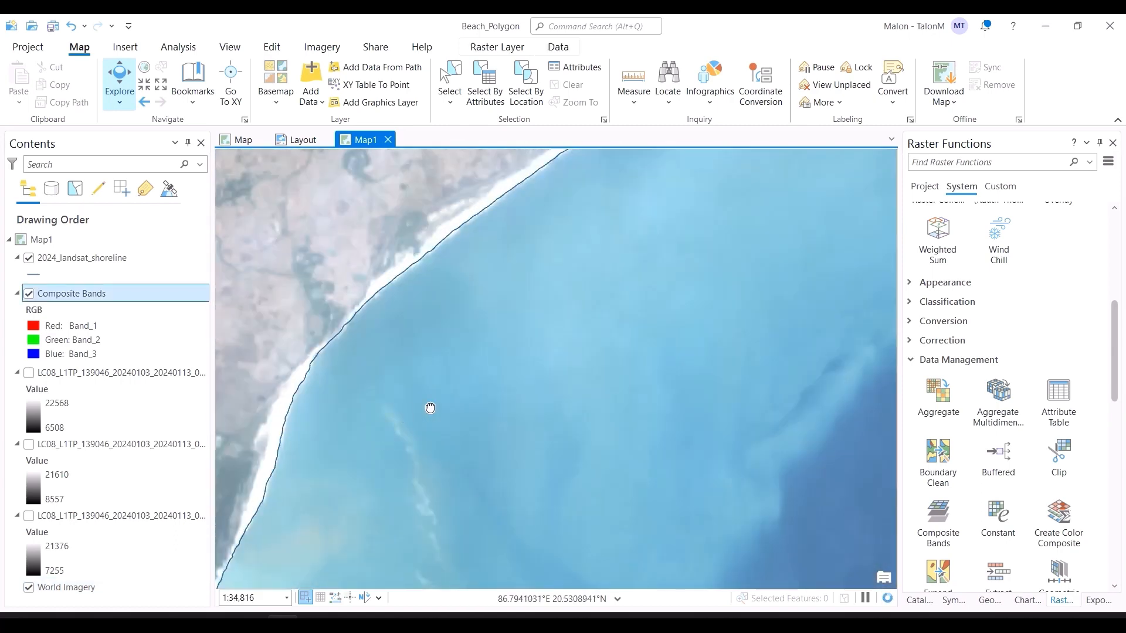
# Compare the shoreline at the curved beach by the river mouth on Composite Bands and World Imagery by toggling the composite's visibility
pyautogui.moveTo(429, 408); pyautogui.dragTo(471, 424)
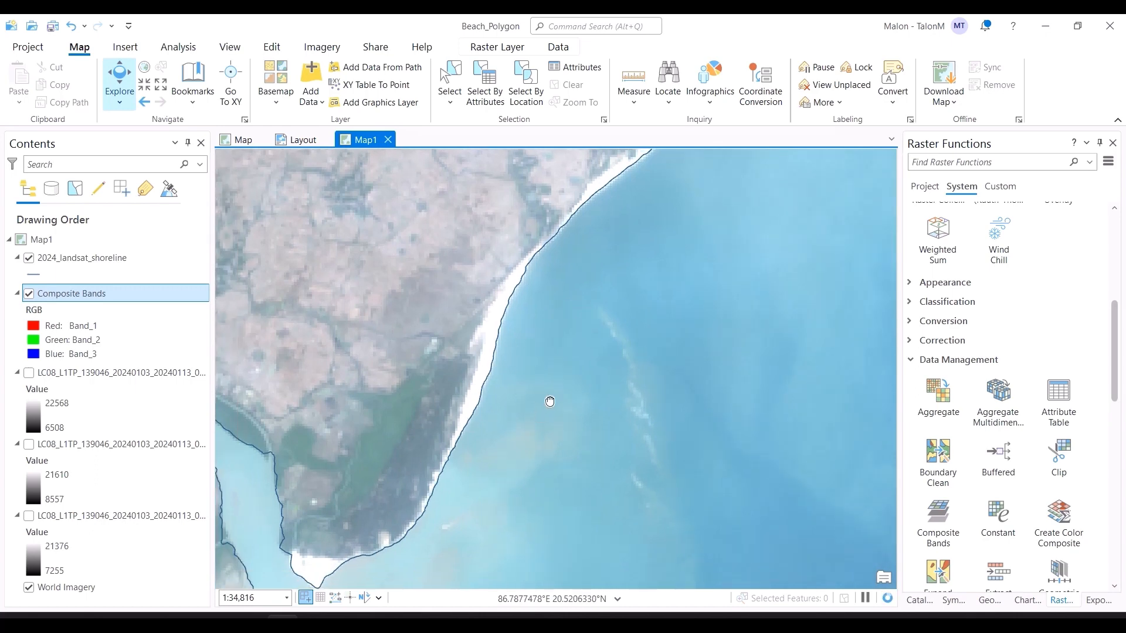
pyautogui.moveTo(550, 402); pyautogui.dragTo(562, 384)
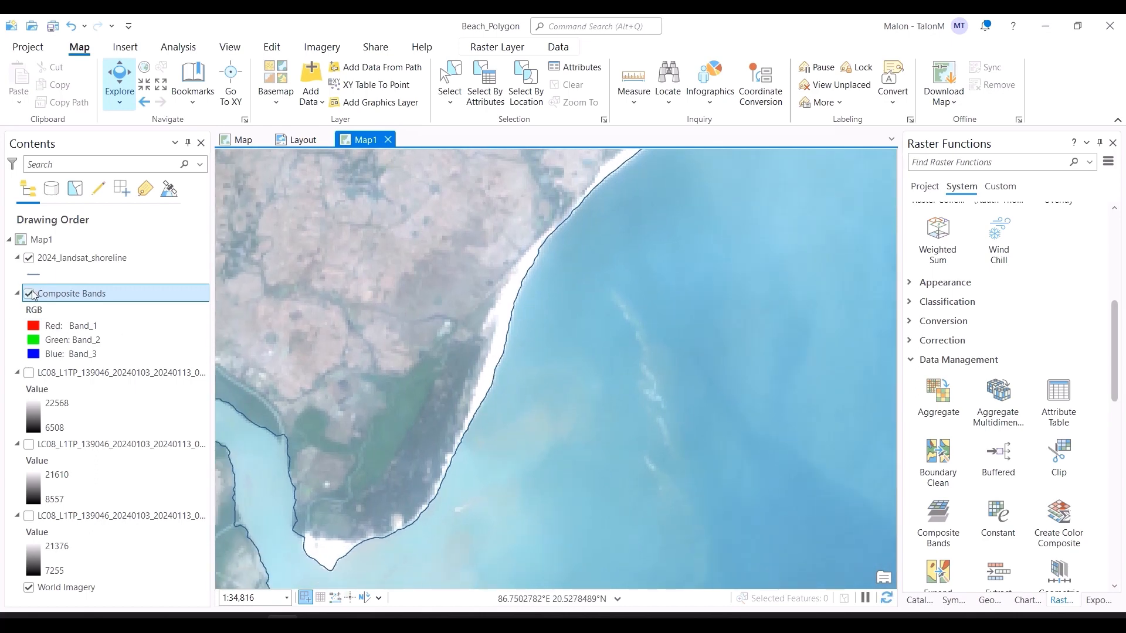
pyautogui.click(33, 295)
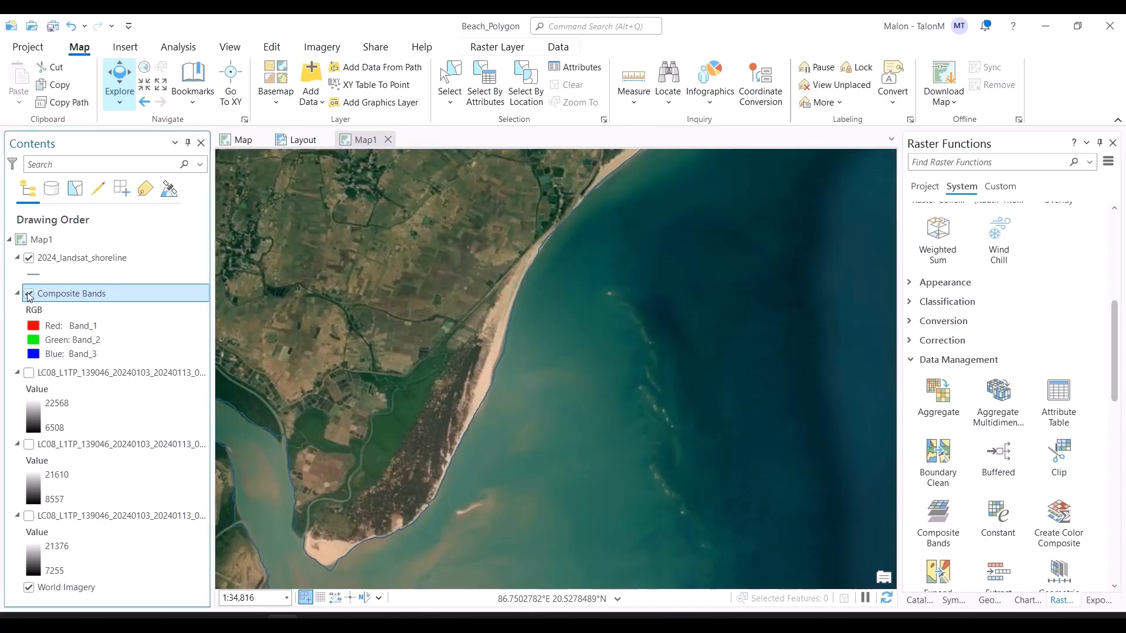
pyautogui.click(29, 295)
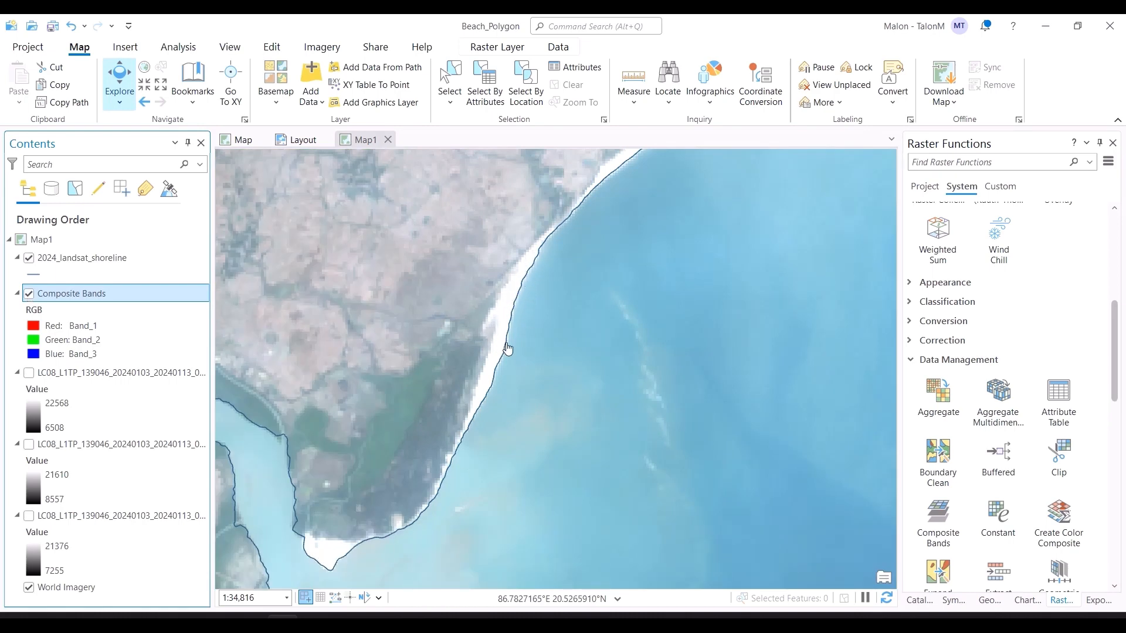
pyautogui.scroll(4, 508, 348)
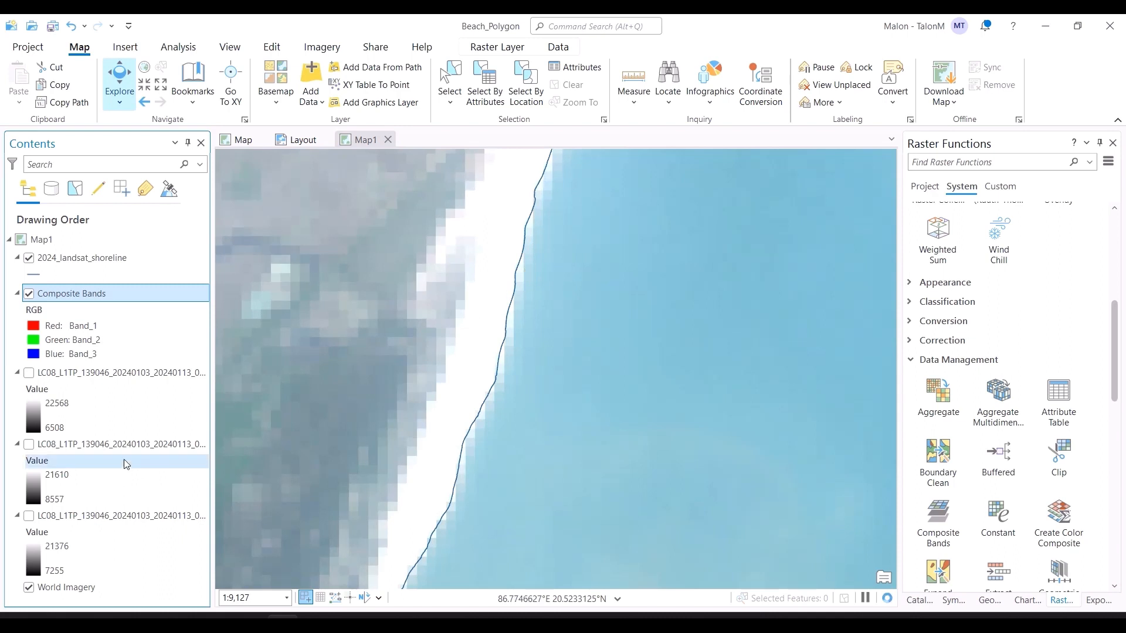
pyautogui.click(30, 294)
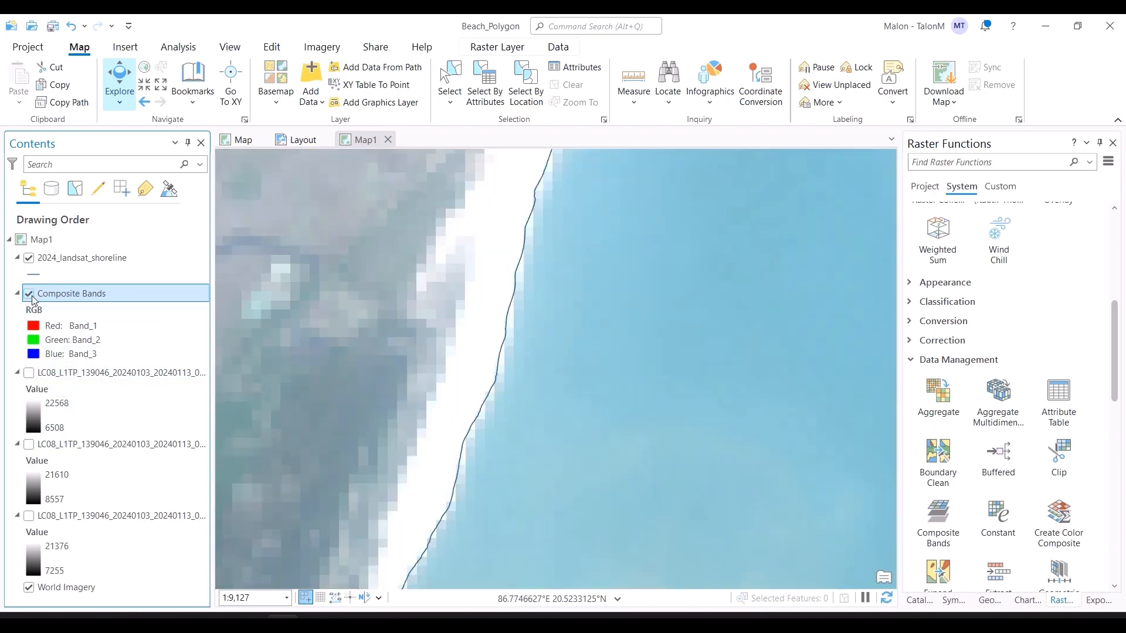
# Check the shoreline along the northeastern sand spit, switching the Composite Bands layer off and on over World Imagery
pyautogui.scroll(-4, 558, 370)
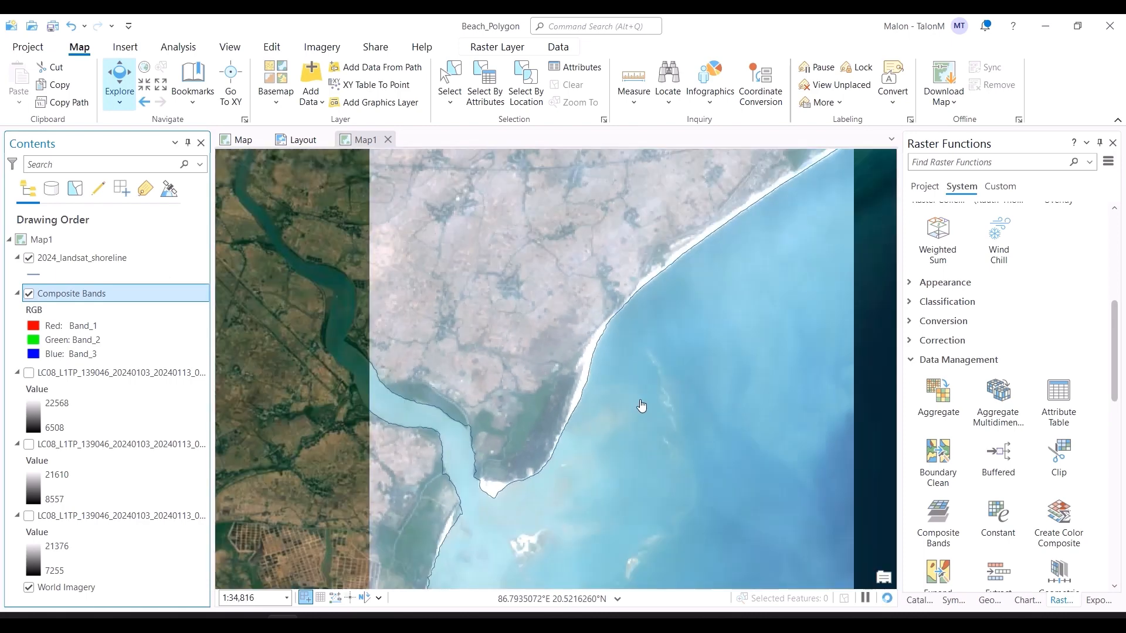
pyautogui.scroll(-2, 641, 406)
pyautogui.moveTo(736, 339); pyautogui.dragTo(604, 429)
pyautogui.scroll(-2, 604, 429)
pyautogui.moveTo(786, 342); pyautogui.dragTo(553, 490)
pyautogui.scroll(7, 658, 370)
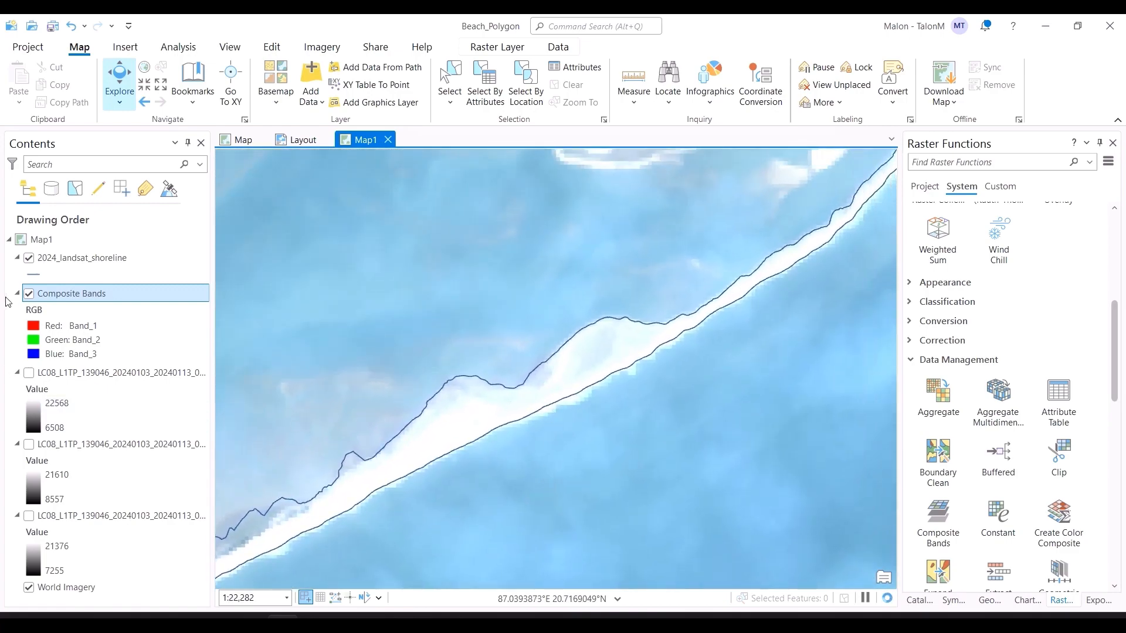
pyautogui.click(29, 294)
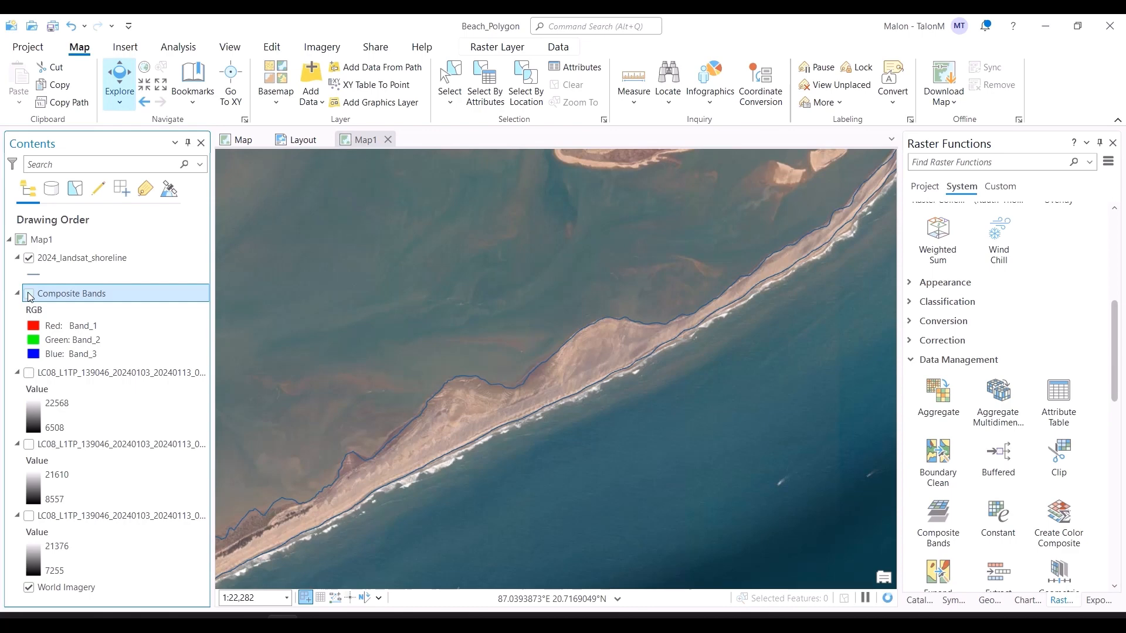
pyautogui.click(29, 294)
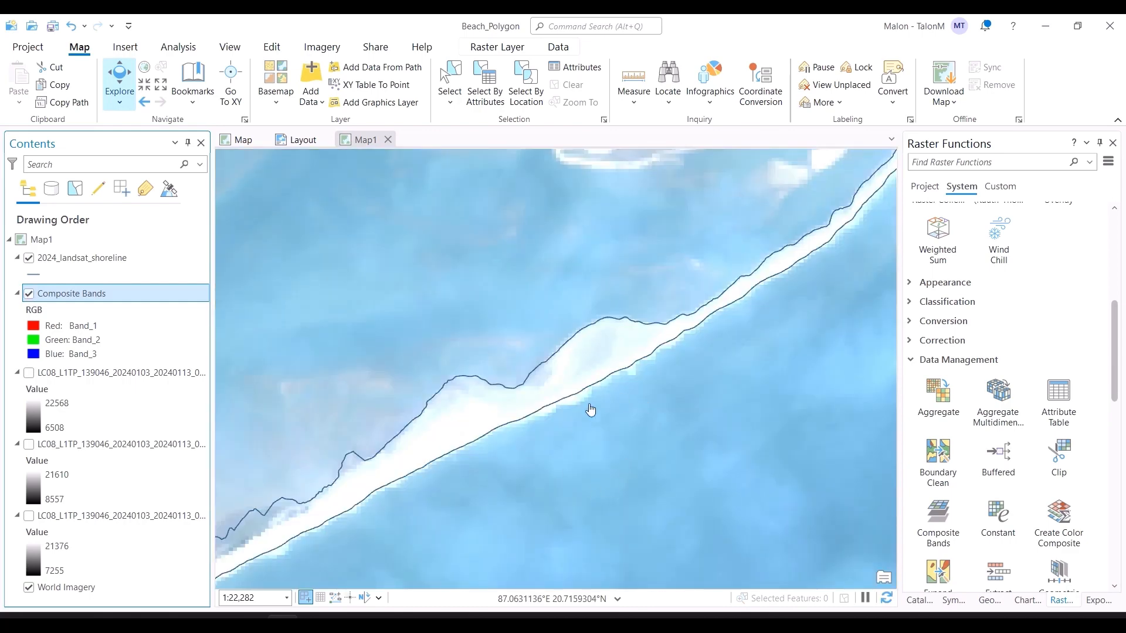
# Compare the spit's shoreline with World Imagery and Composite Bands at close range, ending with the composite hidden and the wider coast in view
pyautogui.click(30, 295)
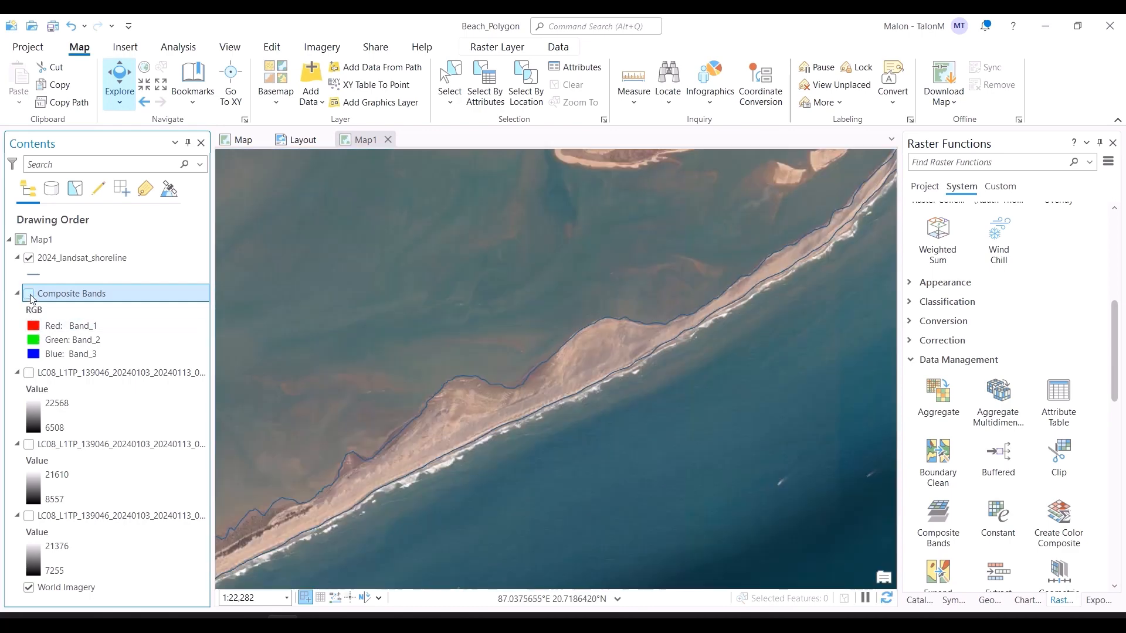
pyautogui.scroll(3, 602, 394)
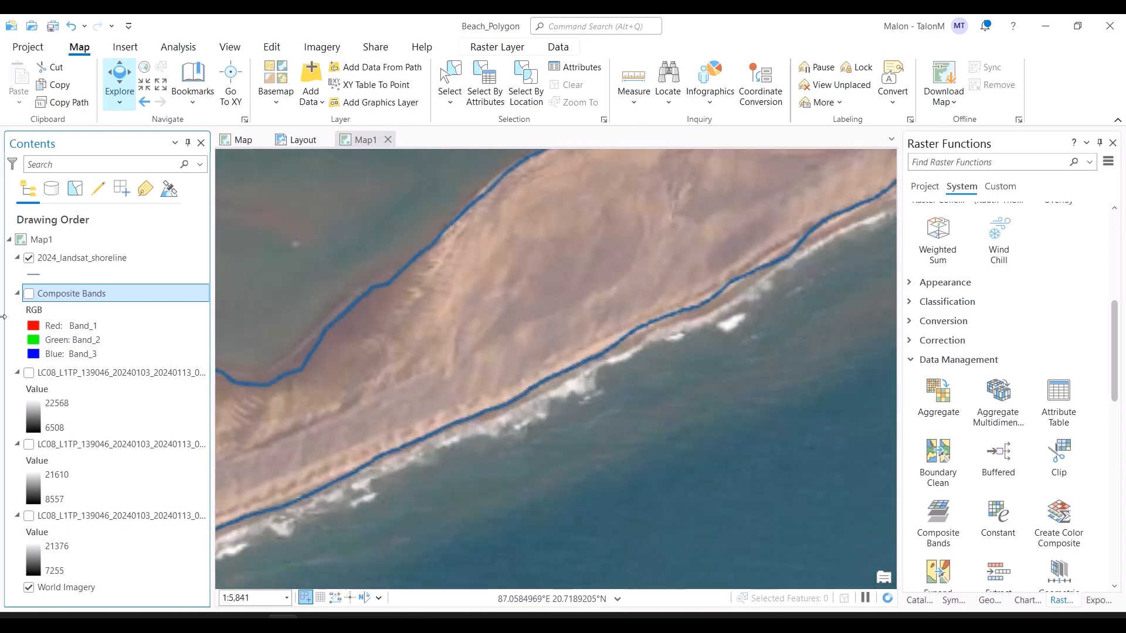
pyautogui.click(29, 293)
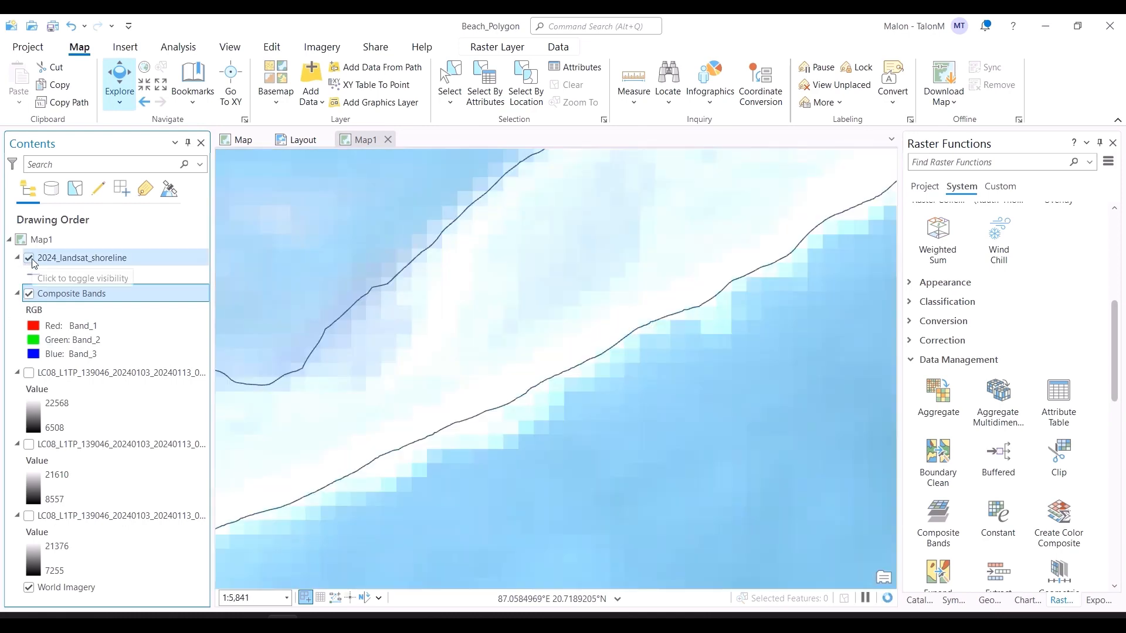
pyautogui.click(30, 258)
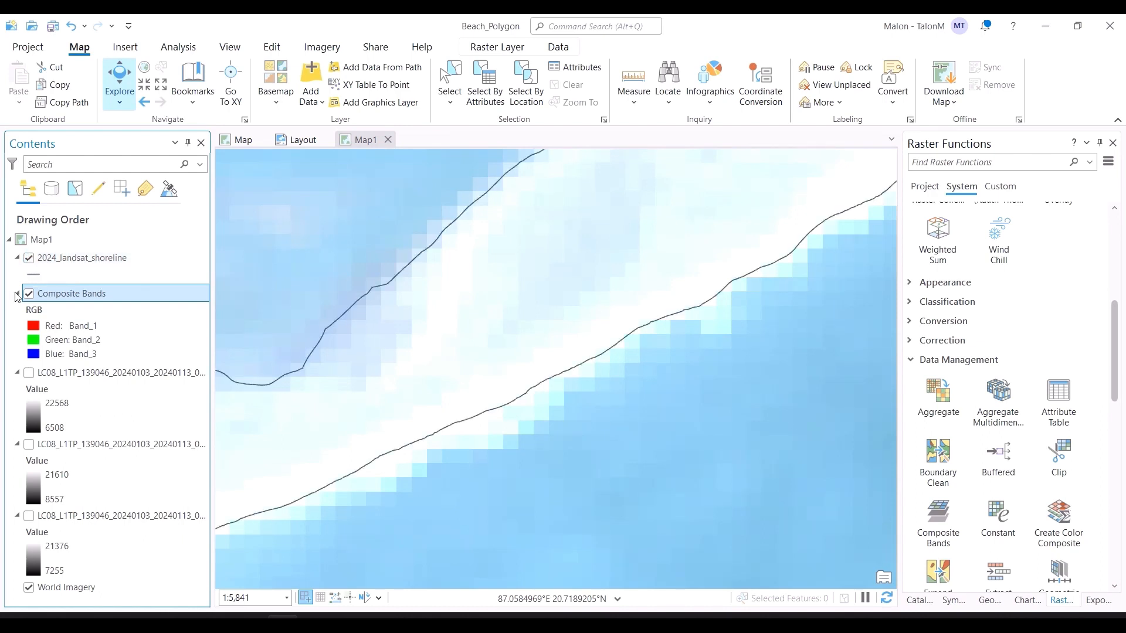
pyautogui.click(29, 295)
pyautogui.click(29, 296)
pyautogui.click(30, 297)
pyautogui.click(29, 296)
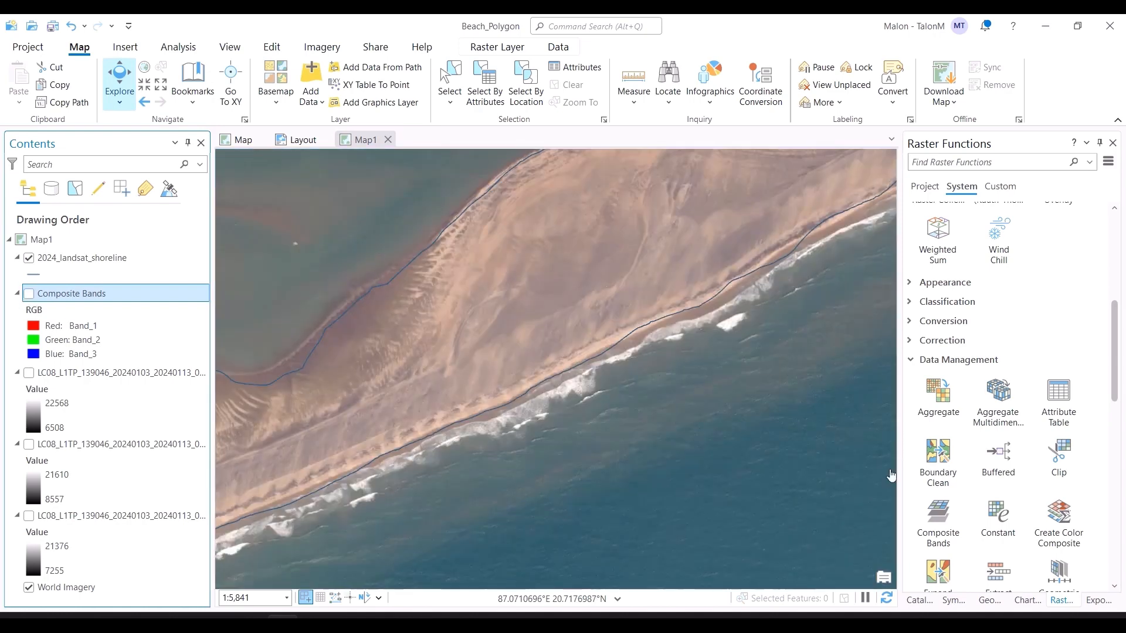
pyautogui.scroll(-10, 641, 448)
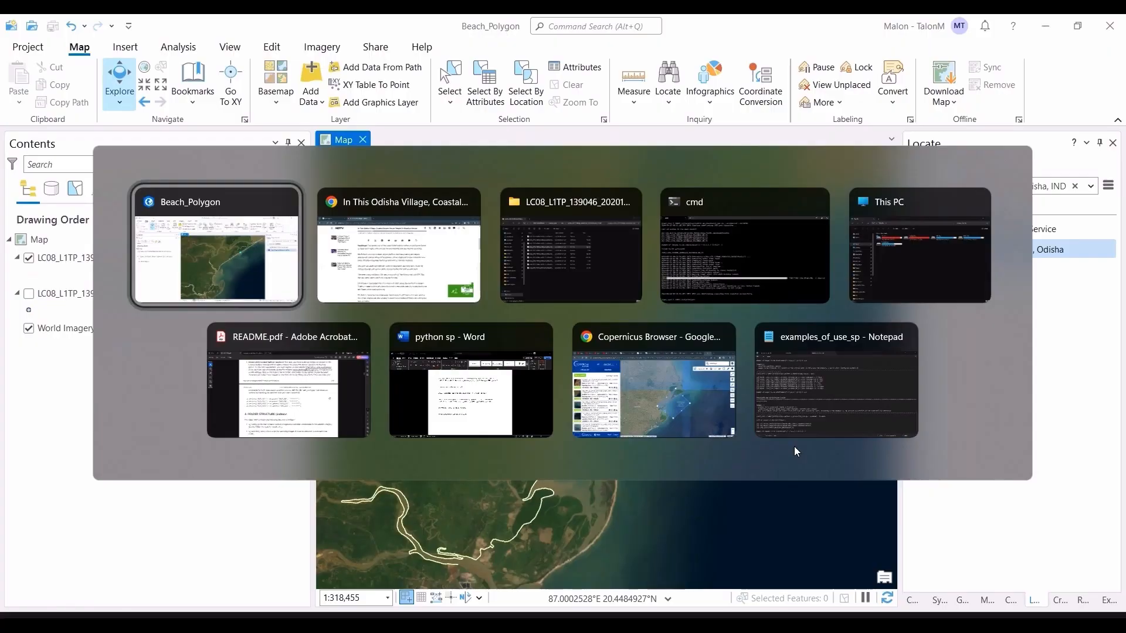
# Switch to the command prompt to check that SAET has finished processing LC08_L1TP_139046_20201225_20210310_02_T1
pyautogui.hotkey('alt', 'Tab')
pyautogui.hotkey('alt', 'Tab')
pyautogui.hotkey('alt', 'Tab')
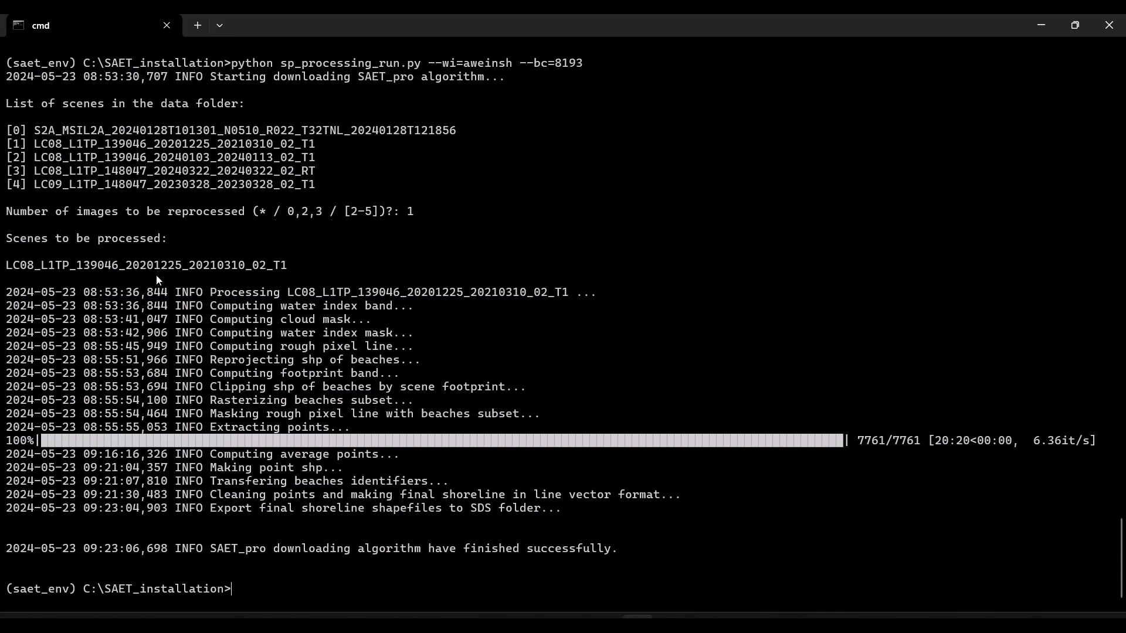
# Add the LC08_L1TP_139046_20201225_20210310_02_T1_B6 lines shapefile from the sds output folder to the ArcGIS Pro map, above the 2024 lines
pyautogui.hotkey('alt', 'Tab')
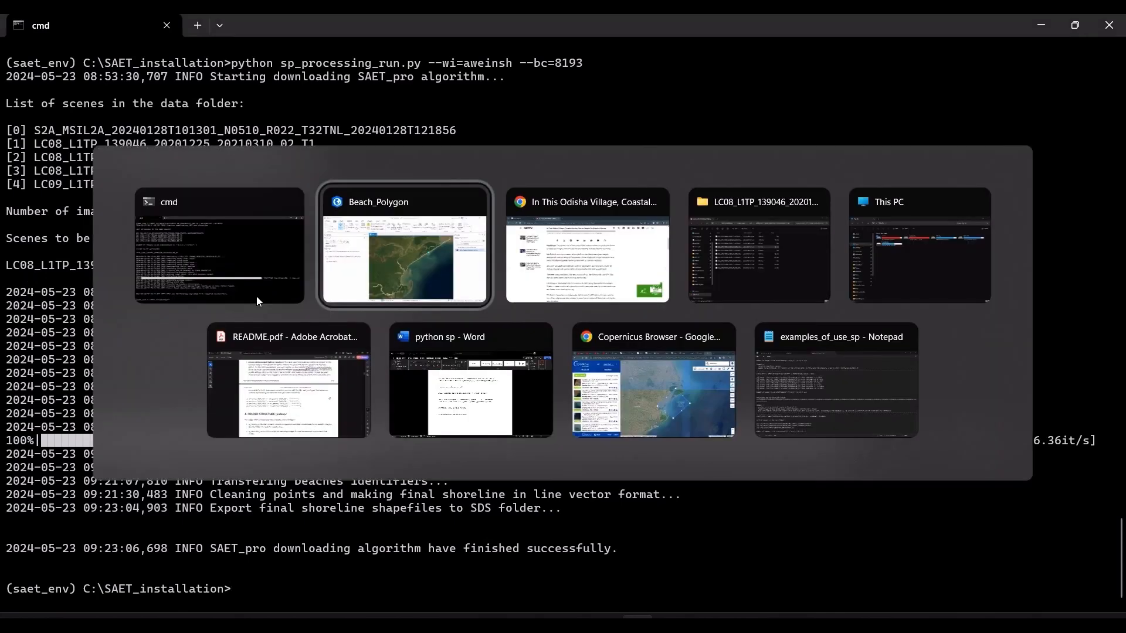
pyautogui.hotkey('alt', 'Tab')
pyautogui.hotkey('alt', 'Tab')
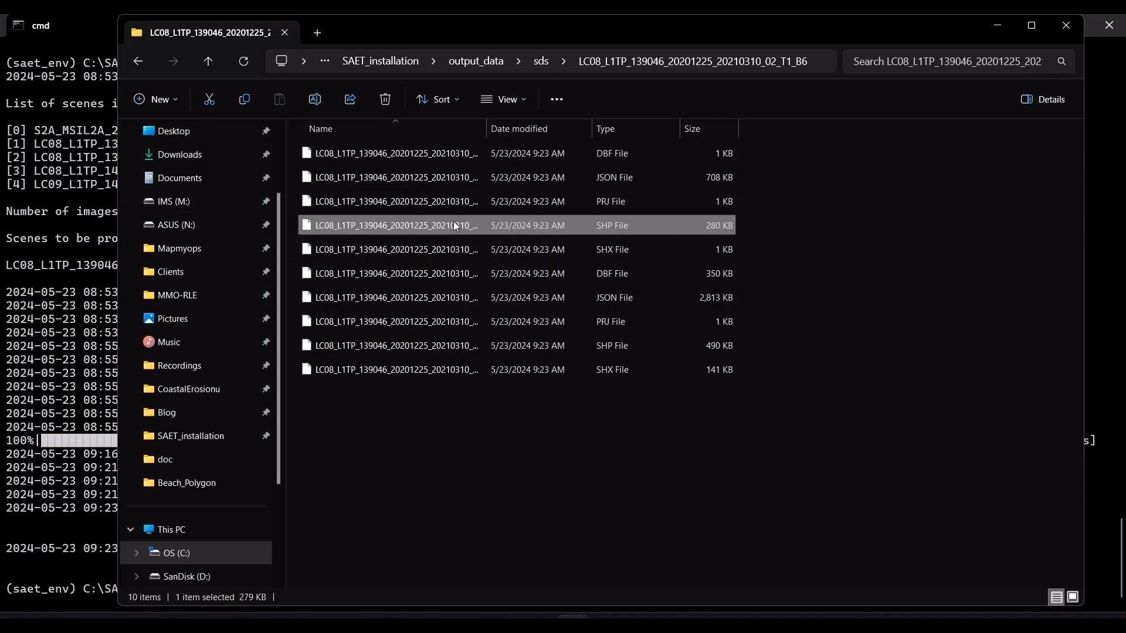
pyautogui.hotkey('alt', 'Tab')
pyautogui.hotkey('alt', 'Tab')
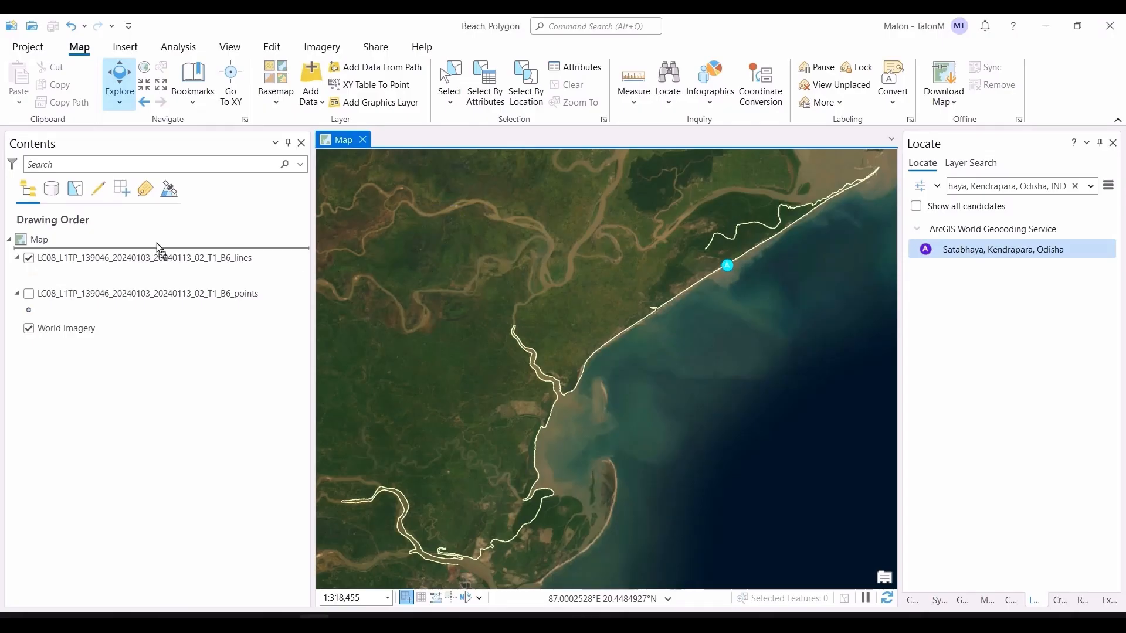
pyautogui.moveTo(157, 243); pyautogui.dragTo(157, 243)
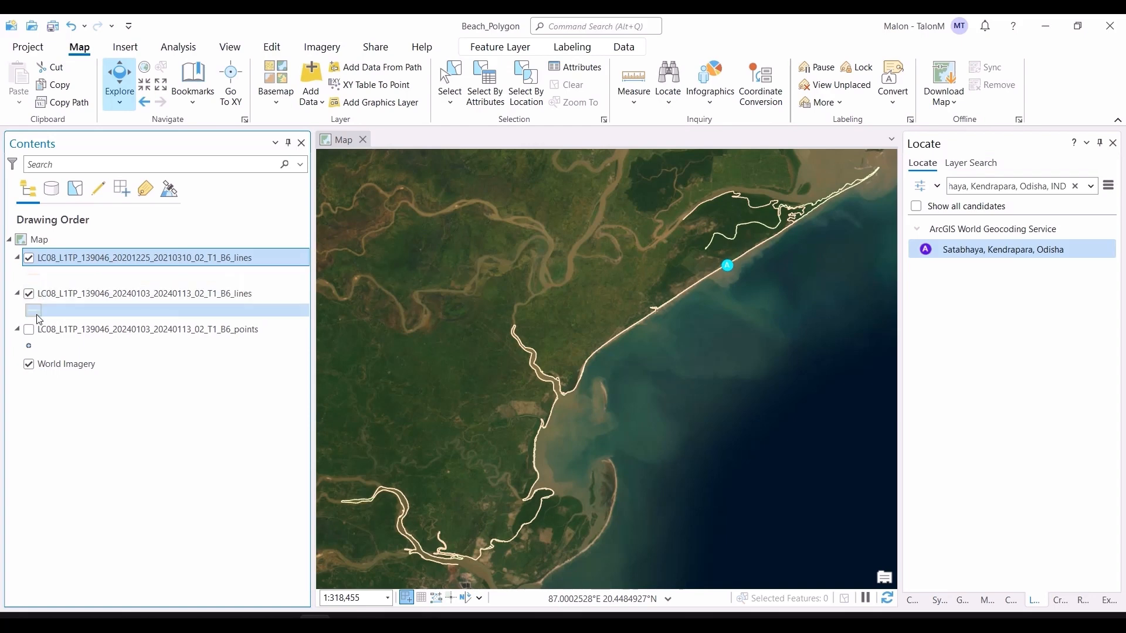
# Change the line colour of the 20201225 shoreline layer to red and apply it
pyautogui.click(44, 279)
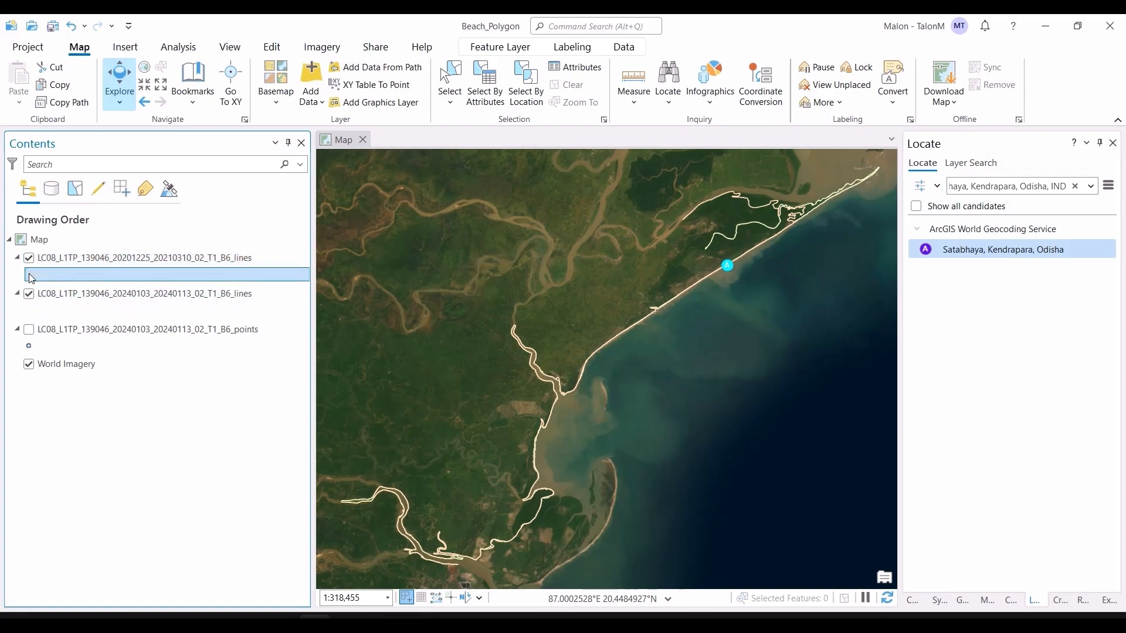
pyautogui.click(32, 279)
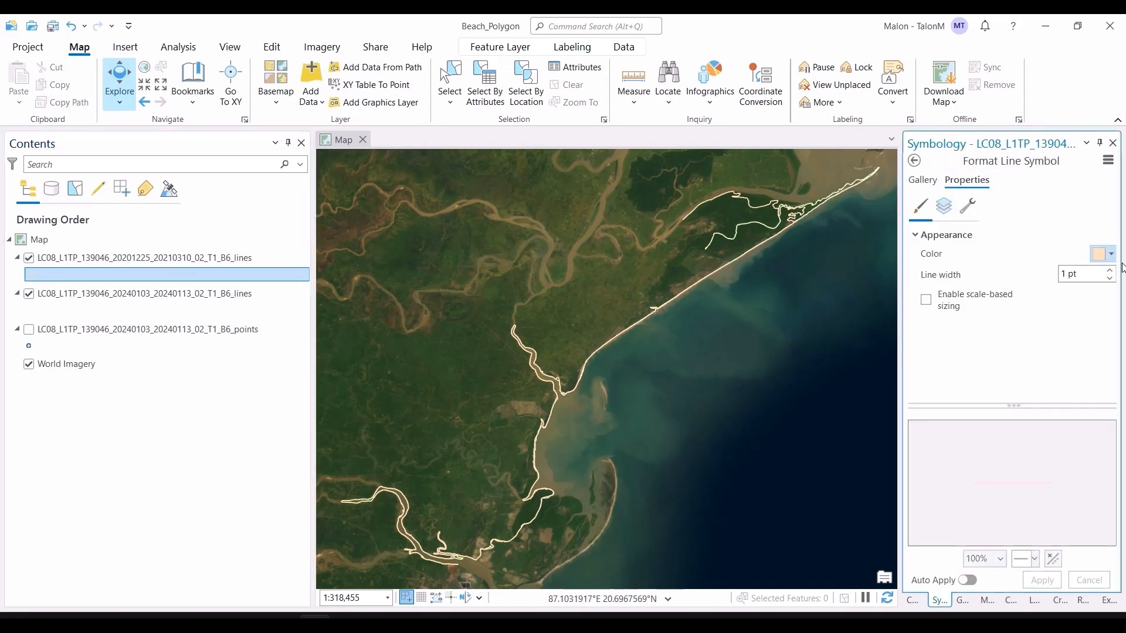
pyautogui.click(1094, 260)
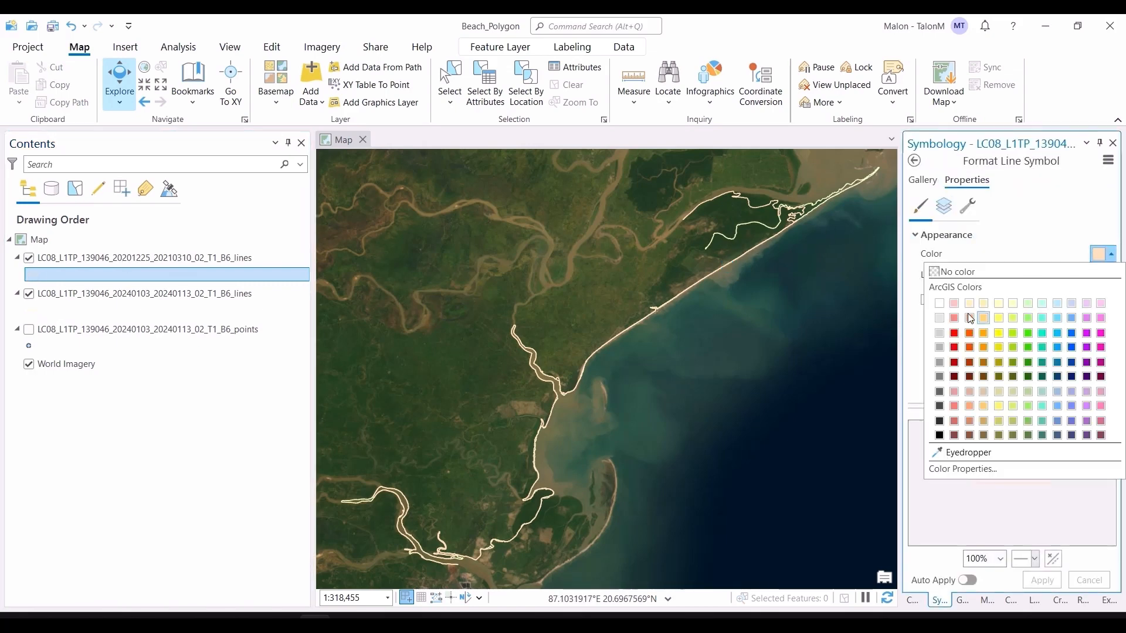
pyautogui.click(954, 333)
pyautogui.click(1040, 580)
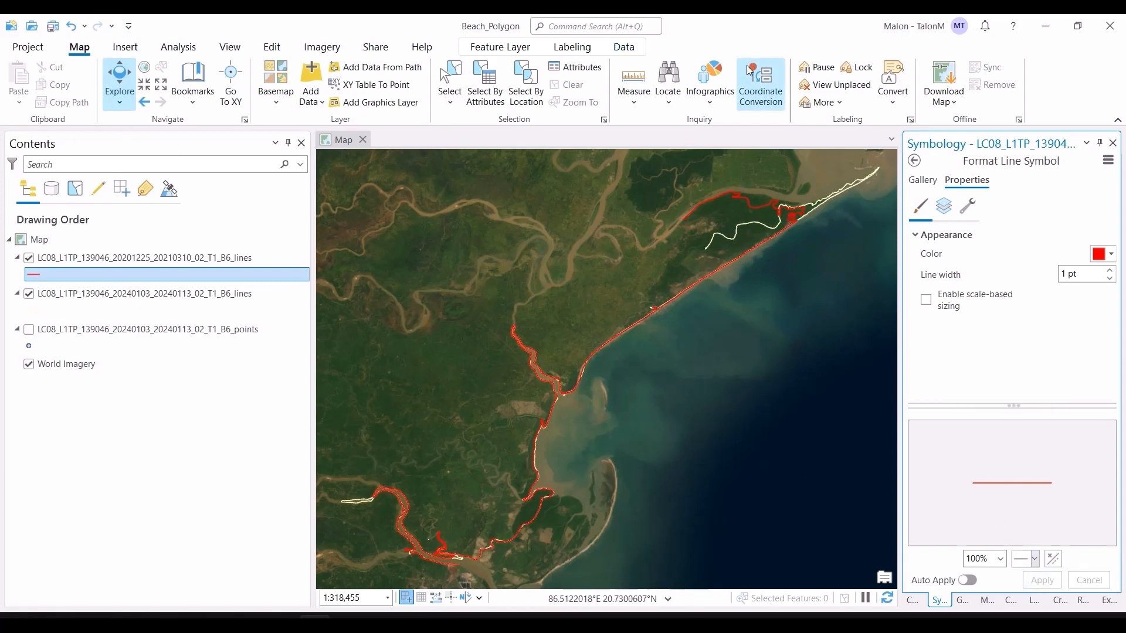
# Locate Satabhaya, Kendrapara, Odisha and compare the 2020 and 2024 shorelines around it against World Imagery
pyautogui.click(668, 81)
pyautogui.click(994, 245)
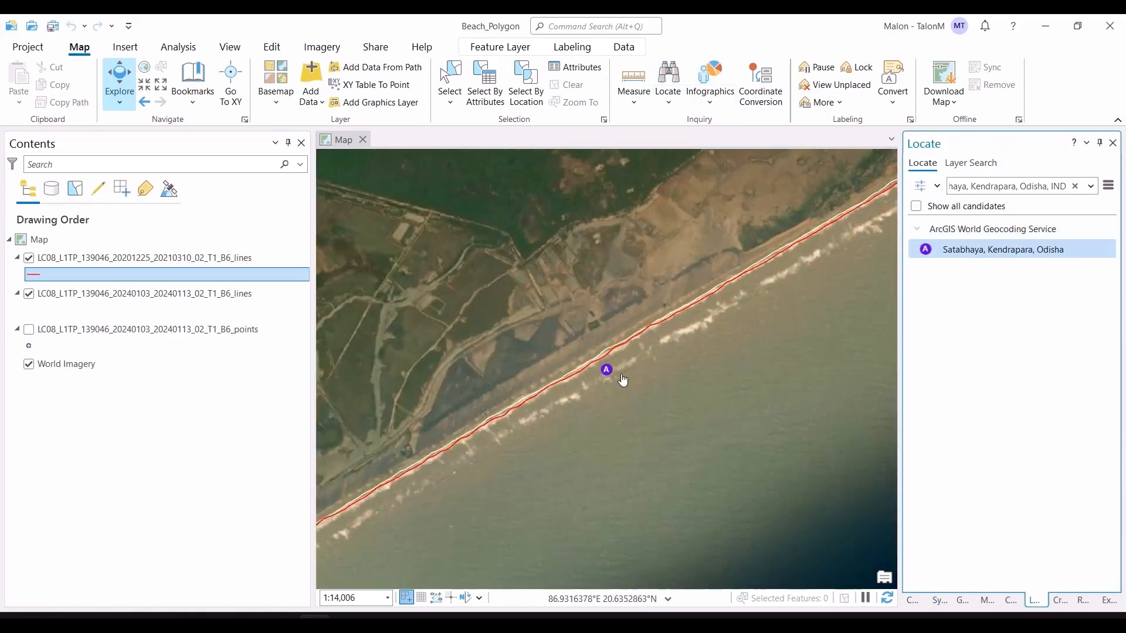
pyautogui.scroll(3, 623, 380)
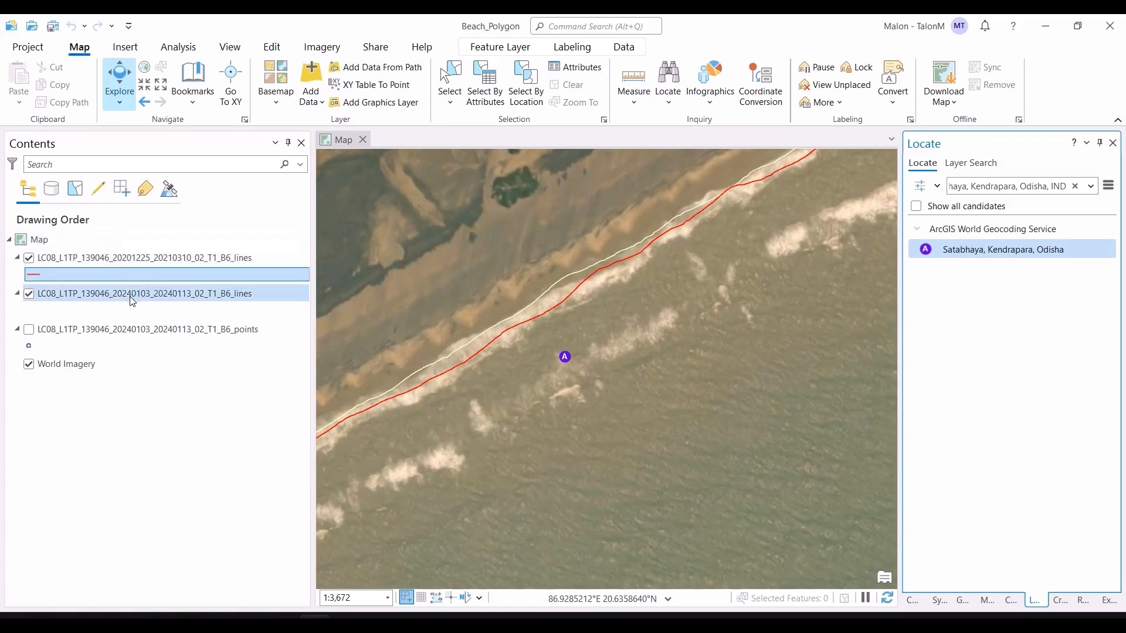
pyautogui.moveTo(670, 343); pyautogui.dragTo(682, 415)
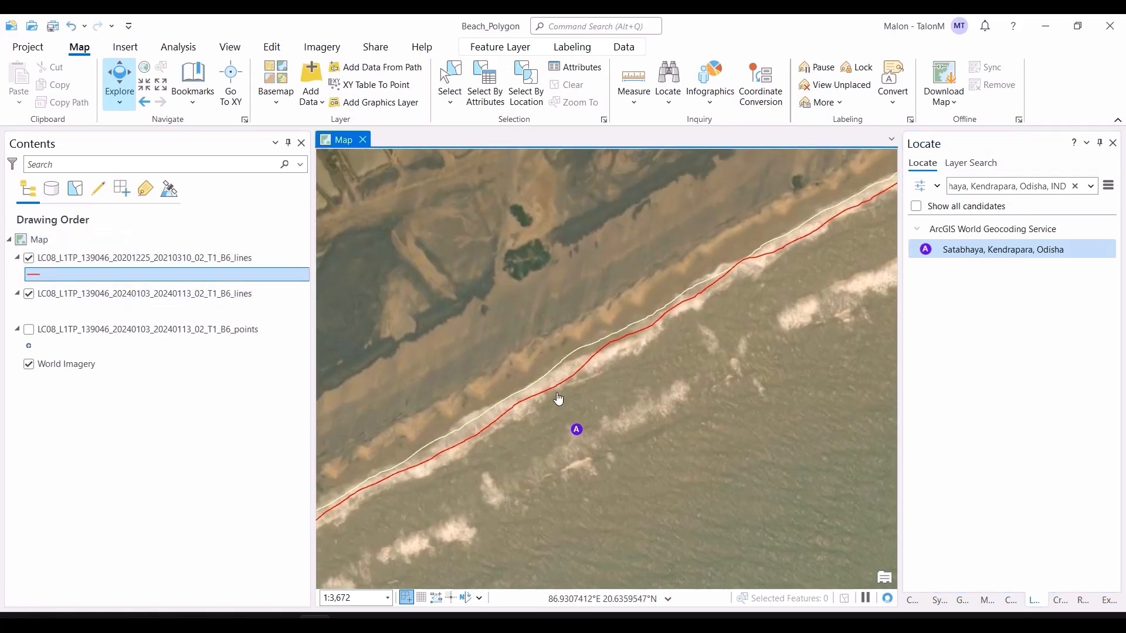
pyautogui.scroll(-4, 701, 390)
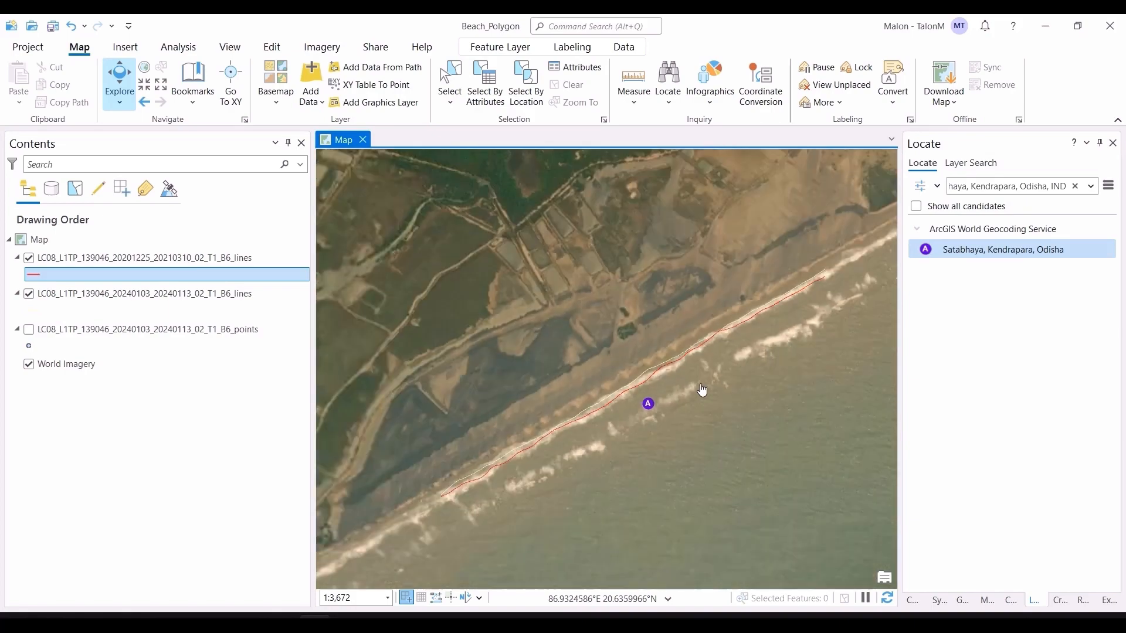
pyautogui.scroll(-5, 708, 432)
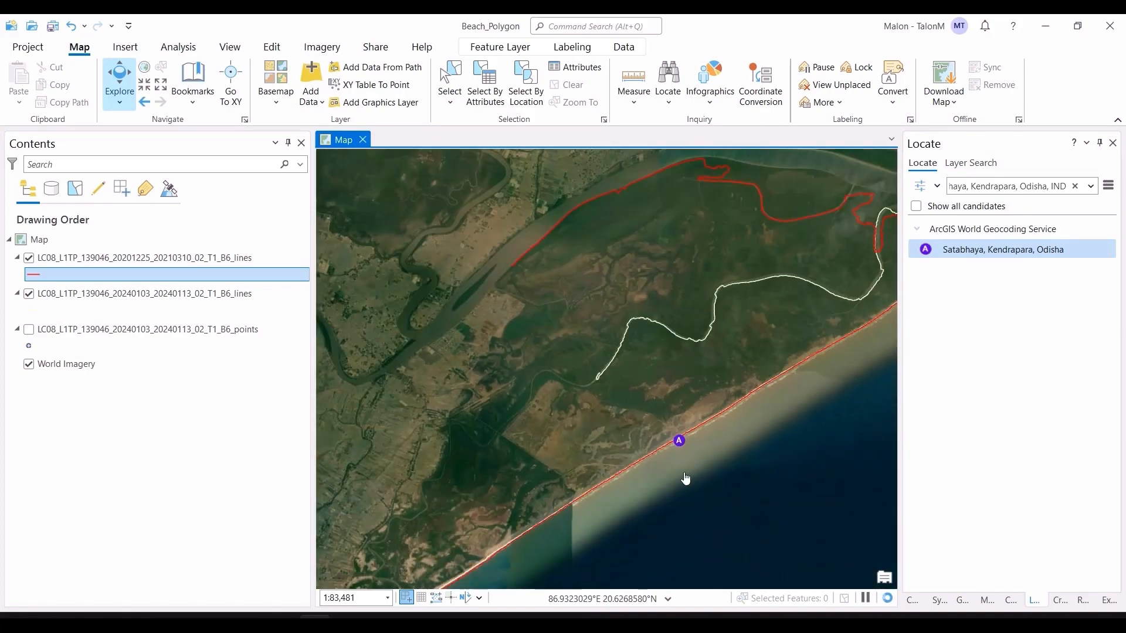
# Measure the metric, geodesic distance from the 2020 to the 2024 shoreline on the beach northeast of the small inlet
pyautogui.scroll(9, 563, 366)
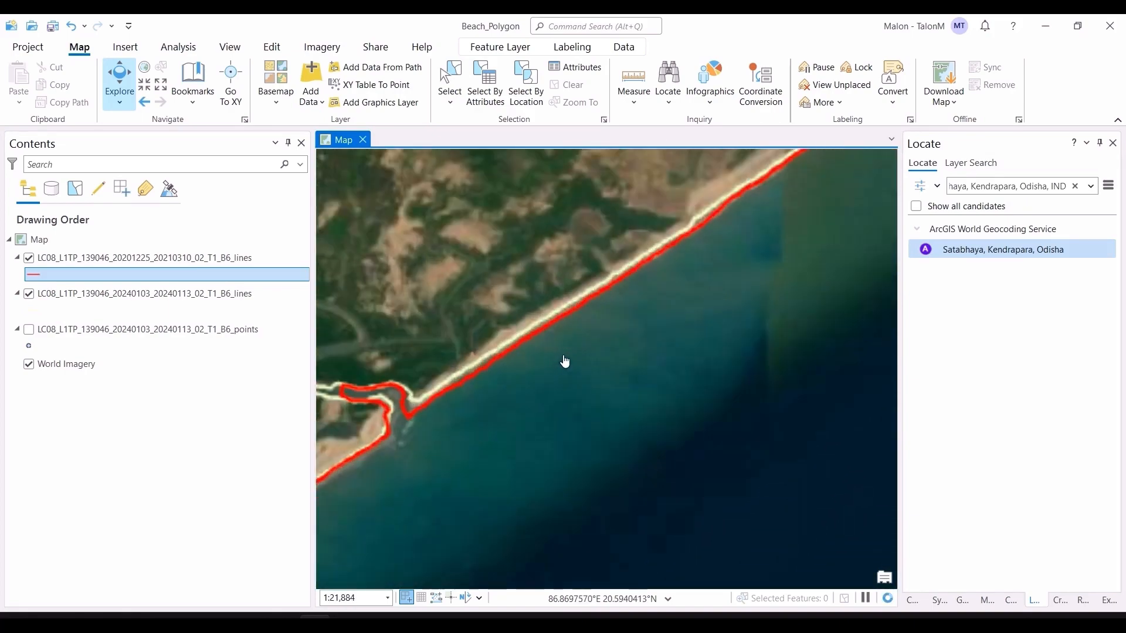
pyautogui.moveTo(561, 336); pyautogui.dragTo(618, 427)
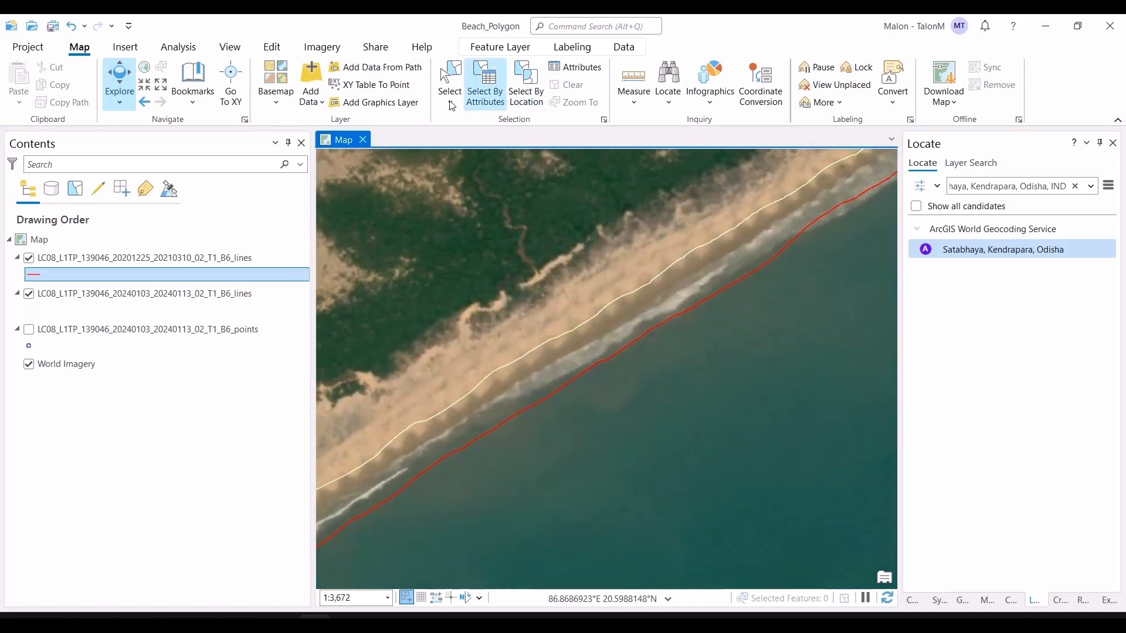
pyautogui.click(632, 82)
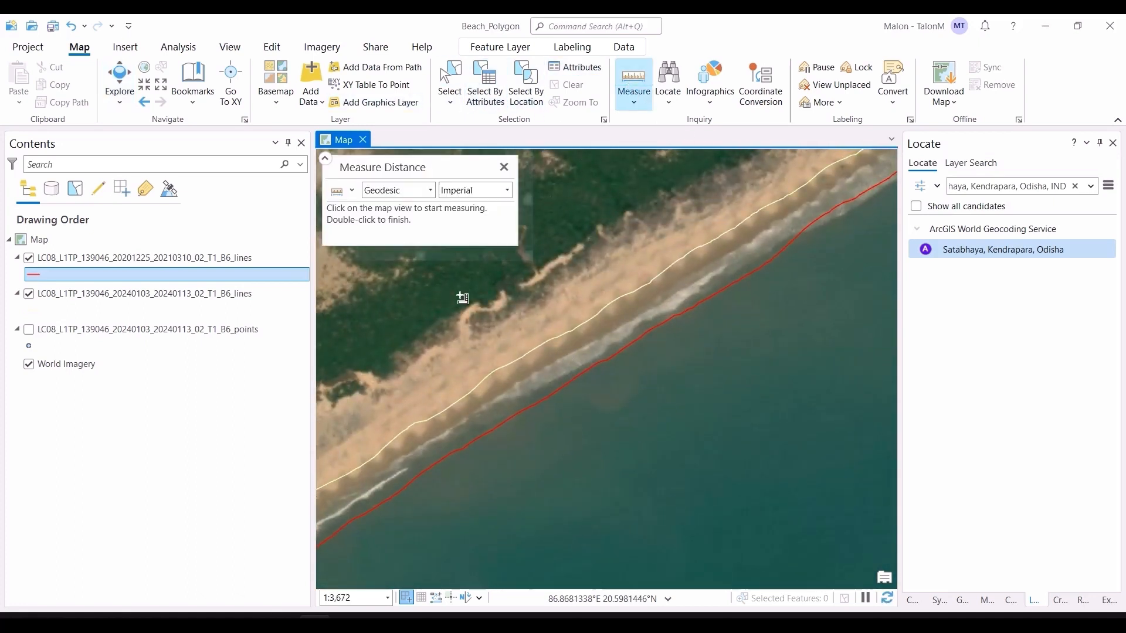
pyautogui.click(429, 190)
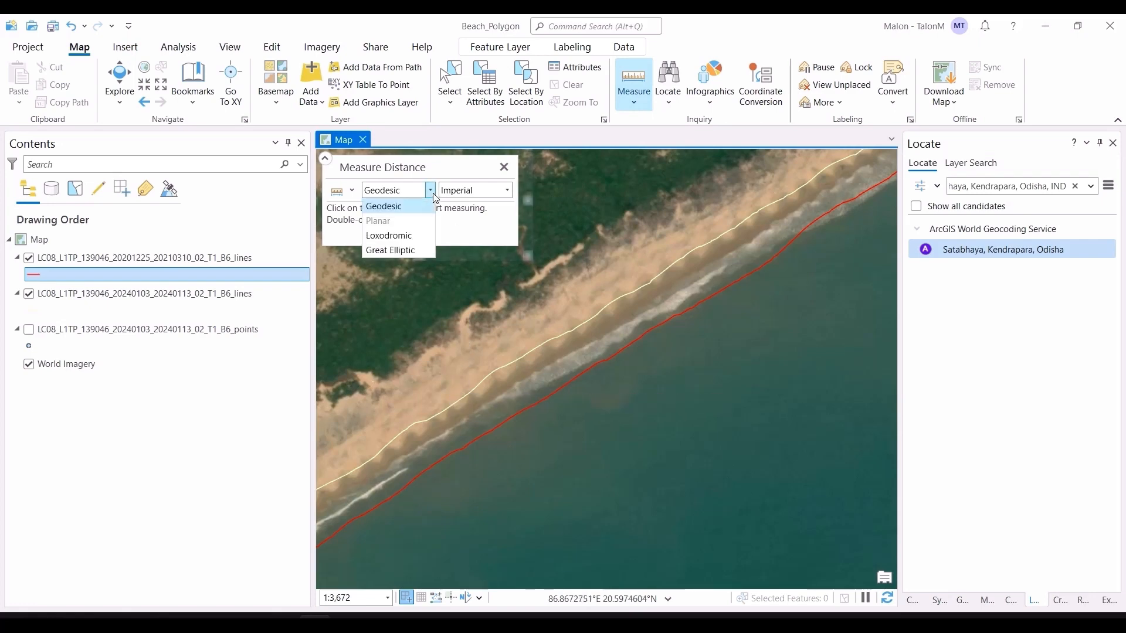
pyautogui.click(429, 190)
pyautogui.click(496, 191)
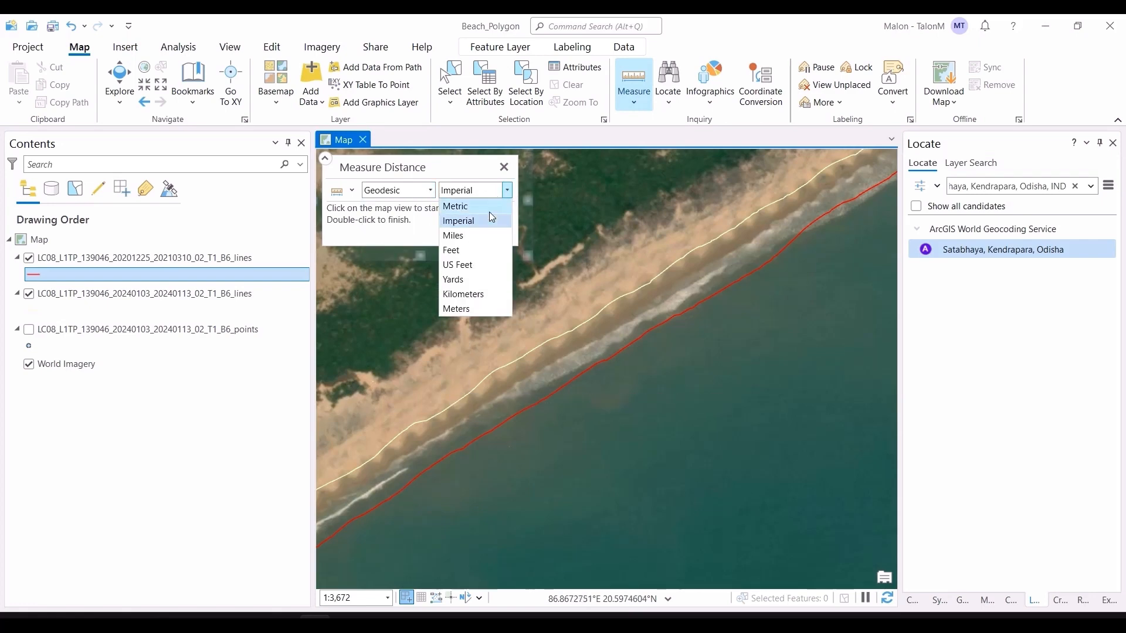
pyautogui.click(489, 208)
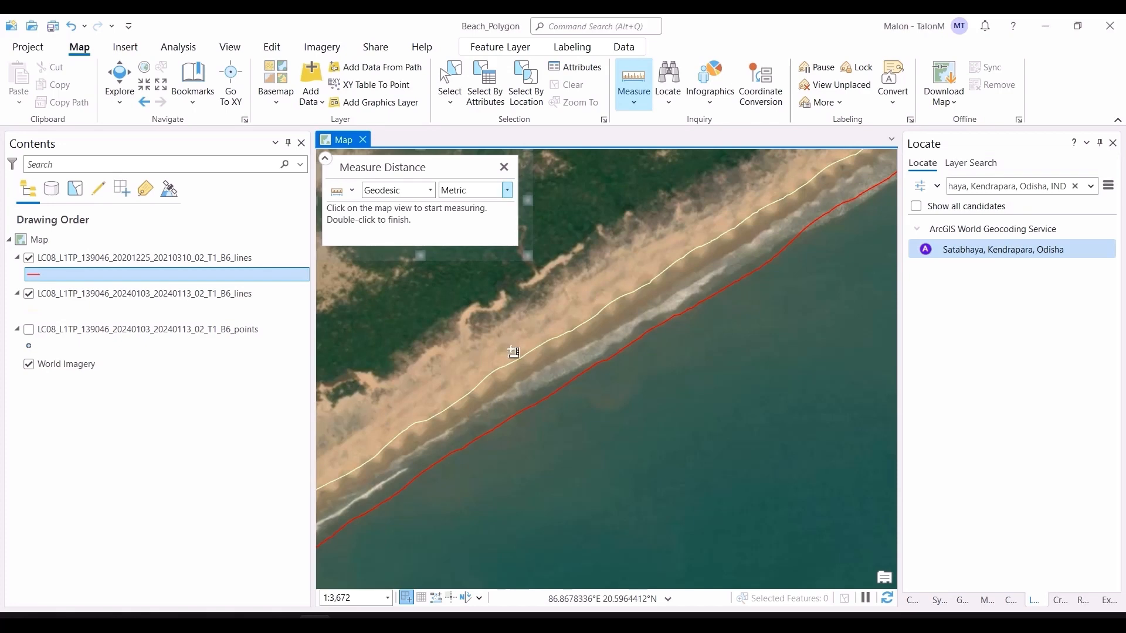
pyautogui.click(535, 394)
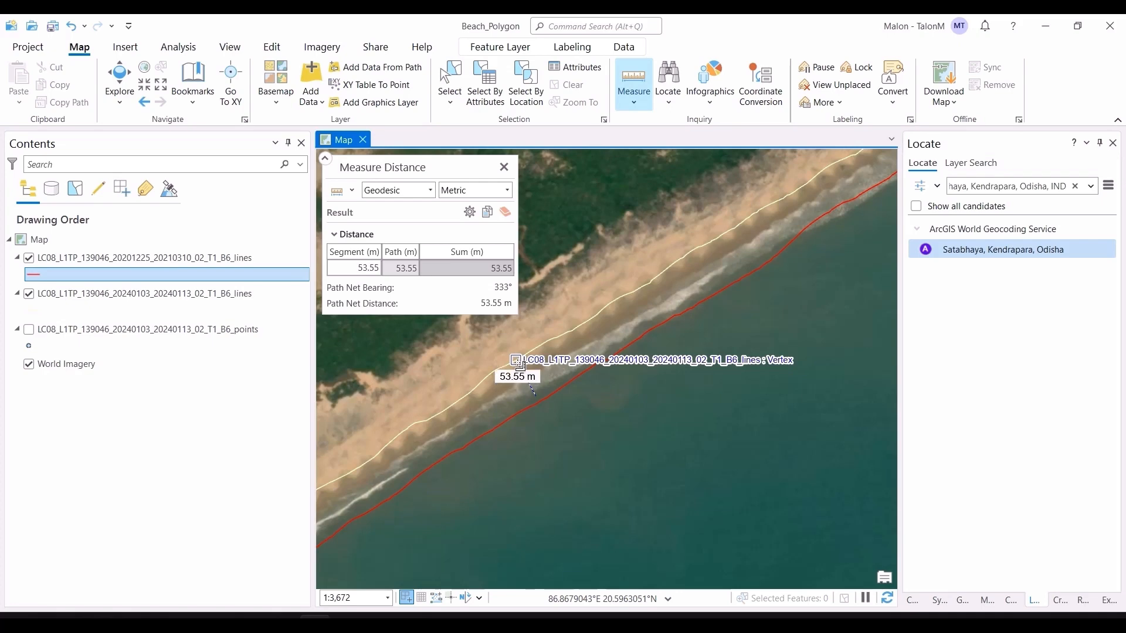
pyautogui.click(503, 167)
# Measure the gap between the 2020 and 2024 shorelines on the beach beside the Satabhaya marker
pyautogui.scroll(-8, 827, 272)
pyautogui.moveTo(824, 276); pyautogui.dragTo(451, 487)
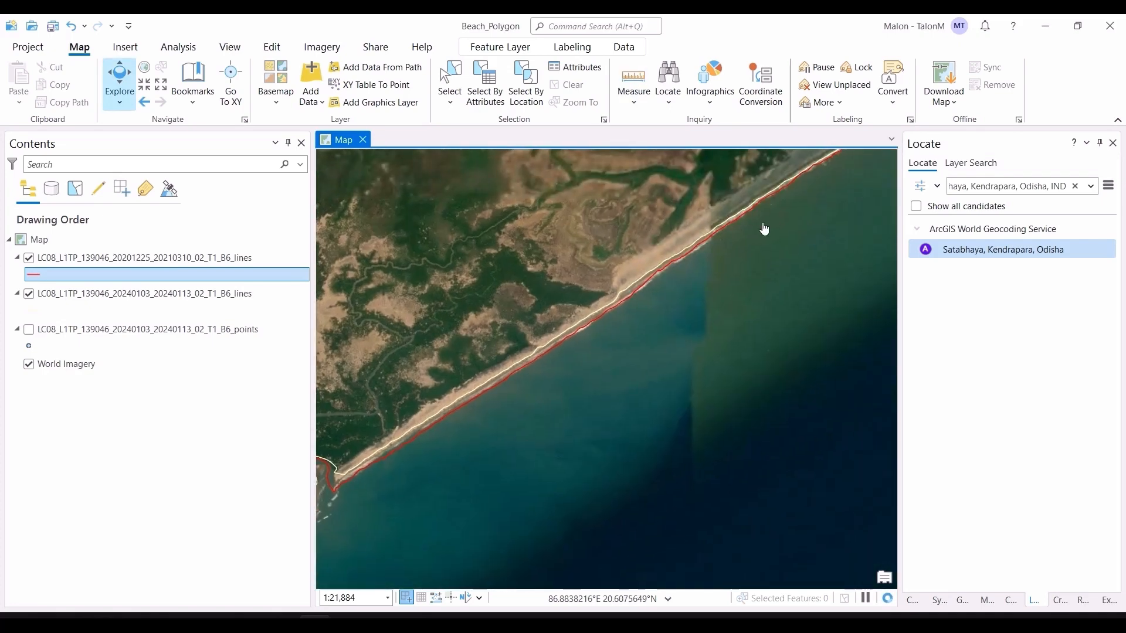
pyautogui.moveTo(764, 229); pyautogui.dragTo(607, 434)
pyautogui.moveTo(780, 340); pyautogui.dragTo(536, 470)
pyautogui.scroll(-6, 536, 469)
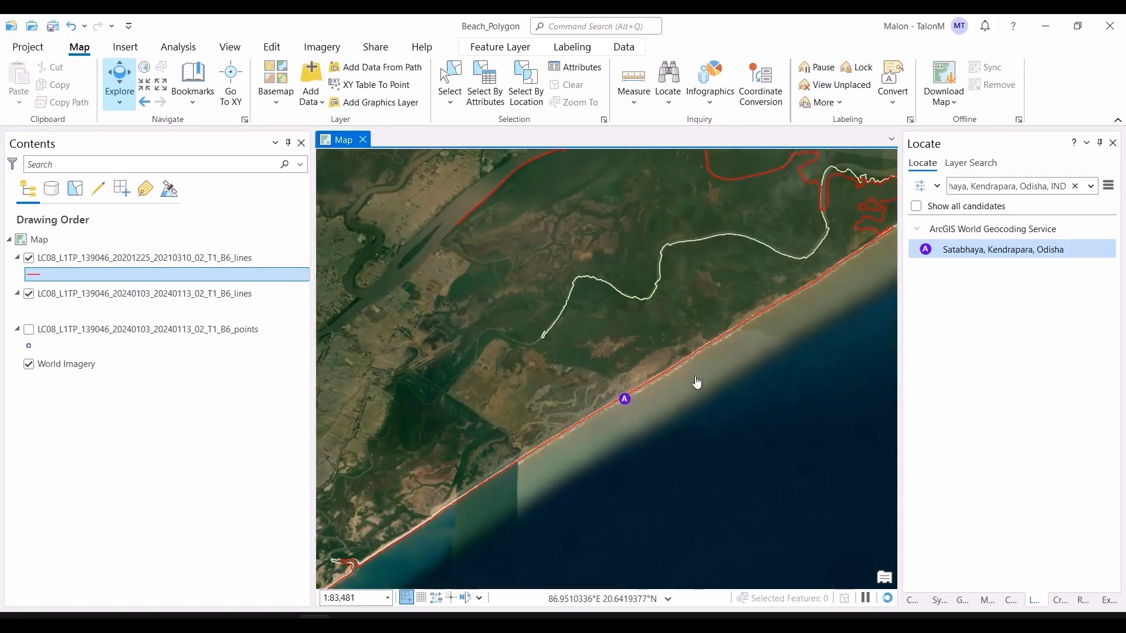
pyautogui.scroll(20, 626, 401)
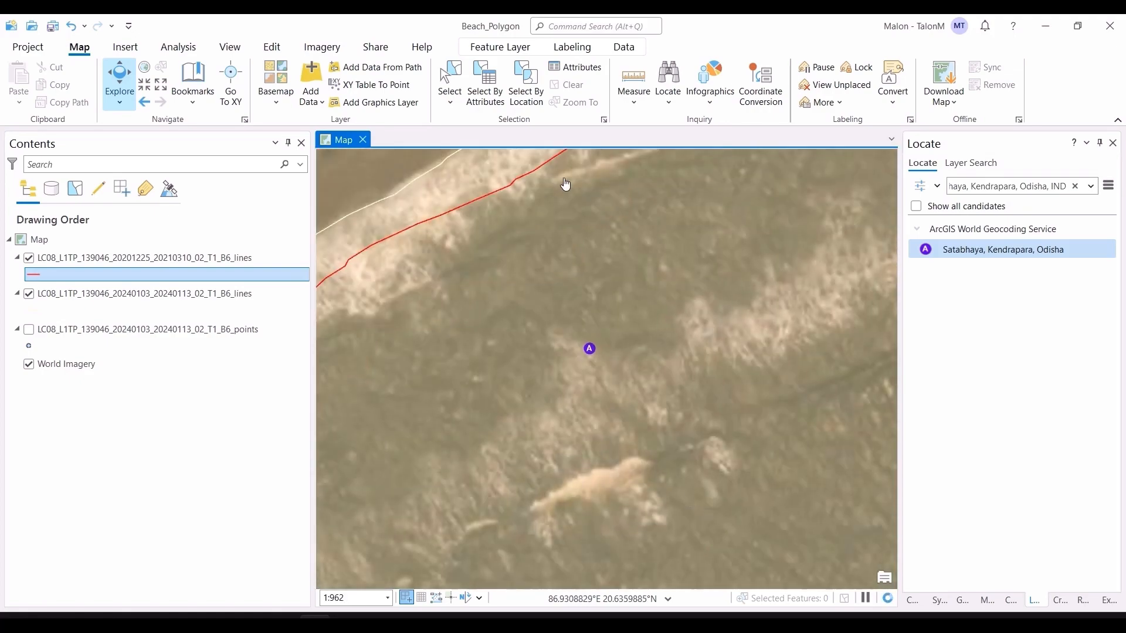
pyautogui.moveTo(566, 182); pyautogui.dragTo(622, 374)
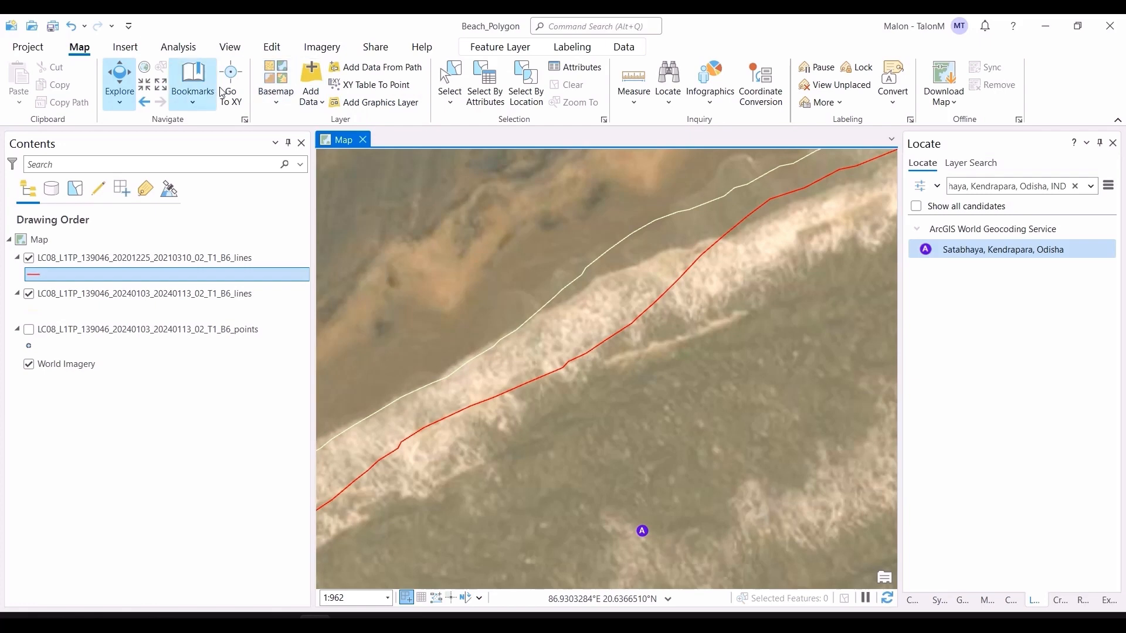
pyautogui.click(634, 82)
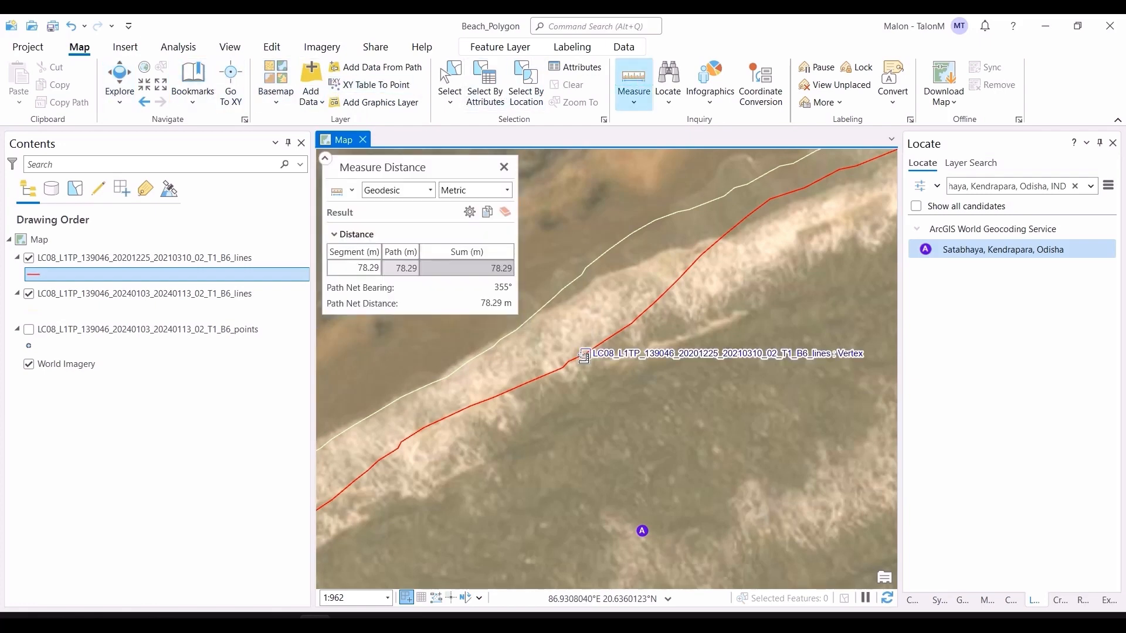
pyautogui.click(584, 352)
pyautogui.click(550, 304)
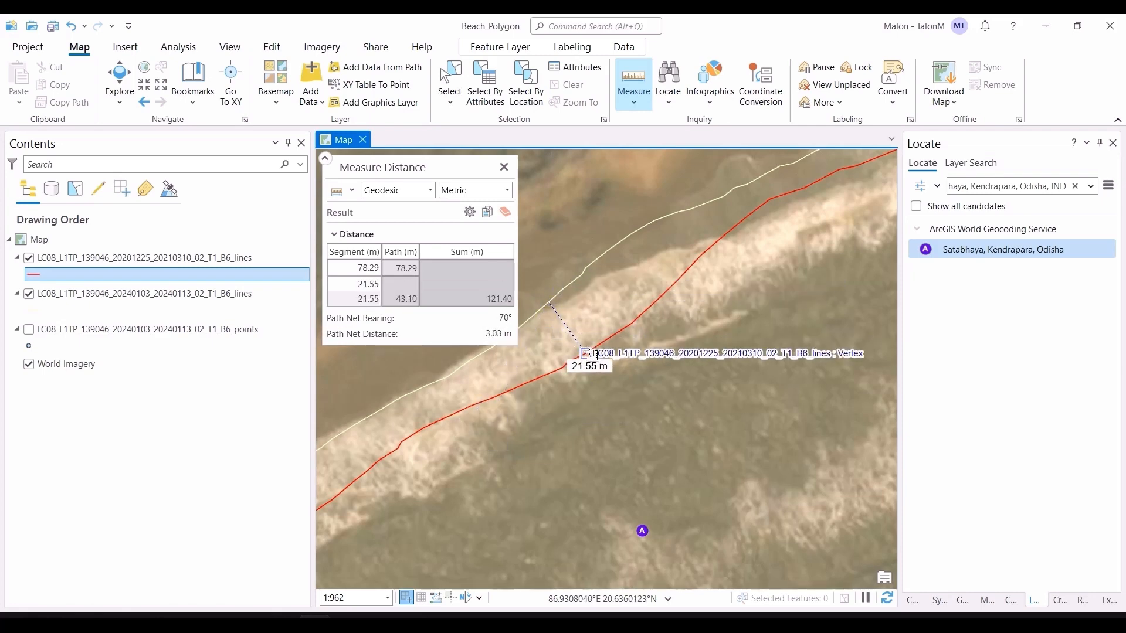
pyautogui.click(504, 167)
# Examine both shorelines along the coast southwest of Satabhaya, past the small inlet to the curved beach at the river mouth
pyautogui.scroll(-4, 749, 300)
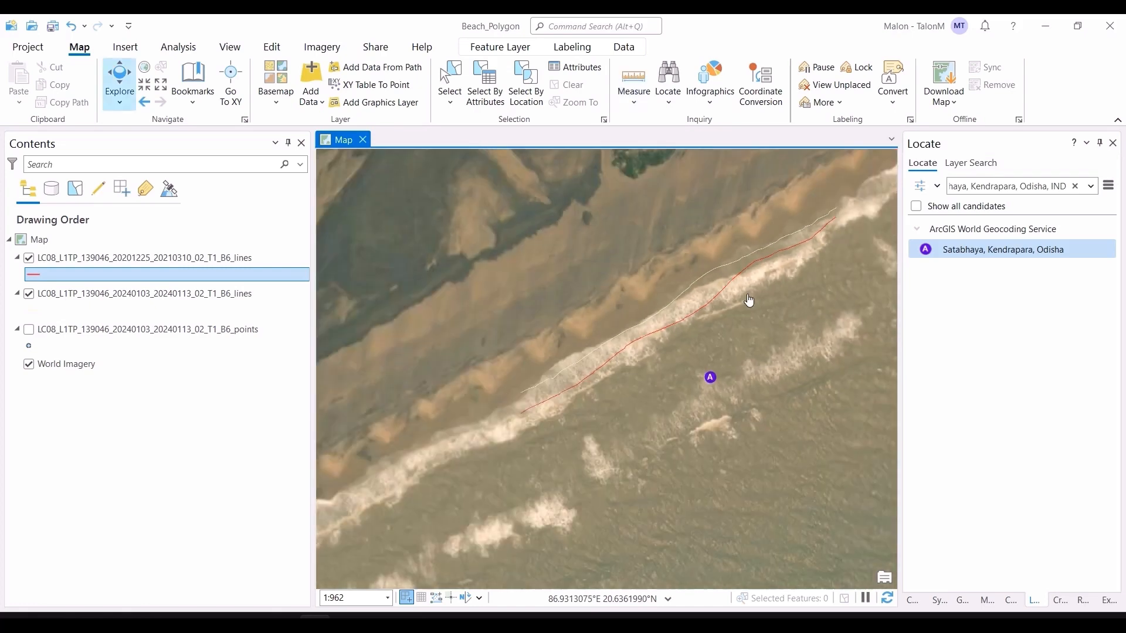
pyautogui.scroll(-9, 749, 300)
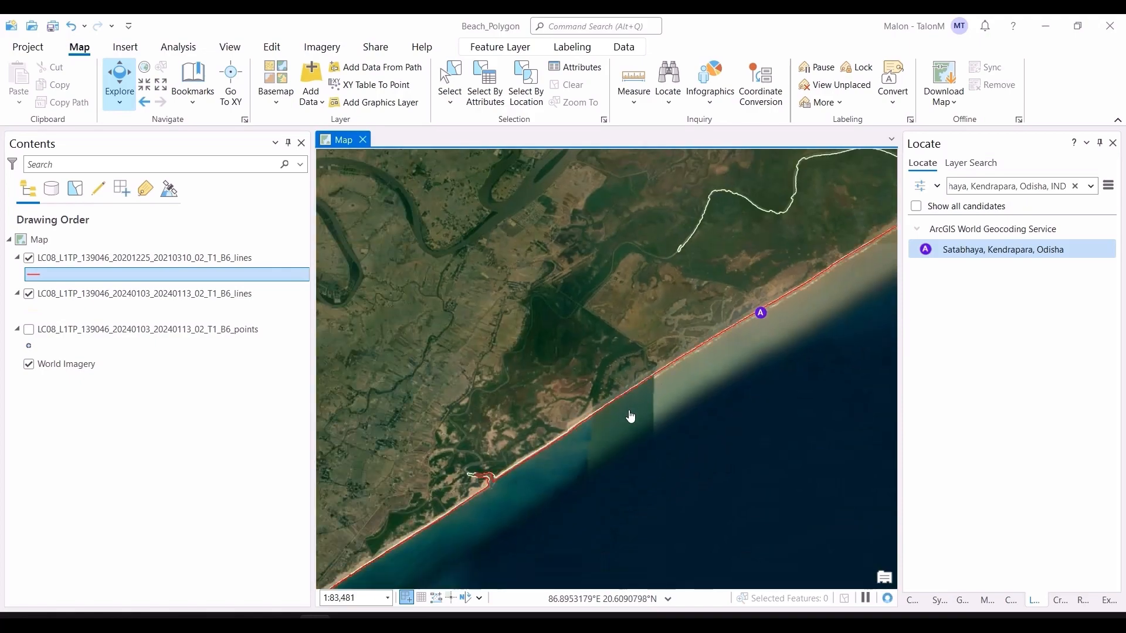
pyautogui.moveTo(596, 407); pyautogui.dragTo(689, 271)
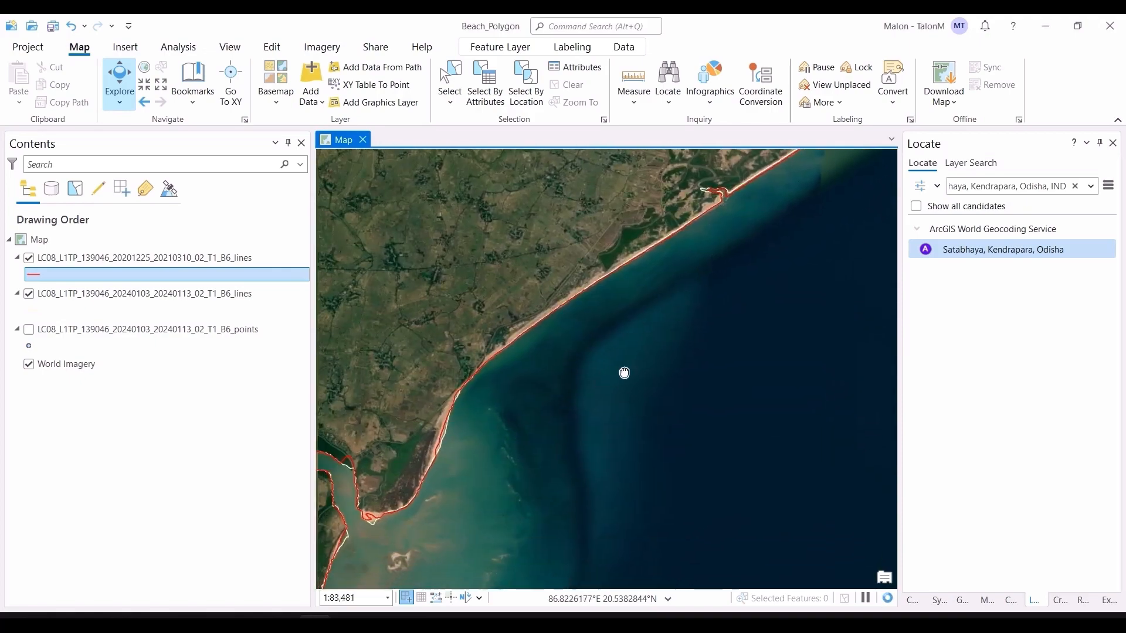
pyautogui.moveTo(621, 372); pyautogui.dragTo(733, 329)
pyautogui.moveTo(492, 373); pyautogui.dragTo(635, 232)
pyautogui.scroll(-4, 673, 377)
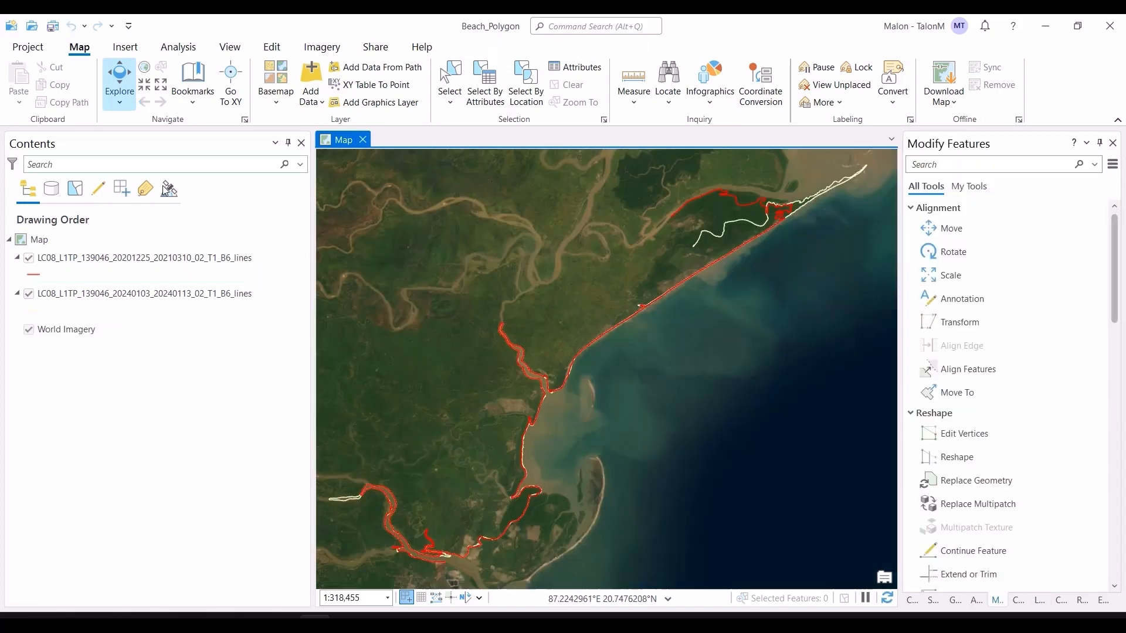
# Move the 20240103 lines layer above the 20201225 lines layer in the drawing order
pyautogui.click(110, 259)
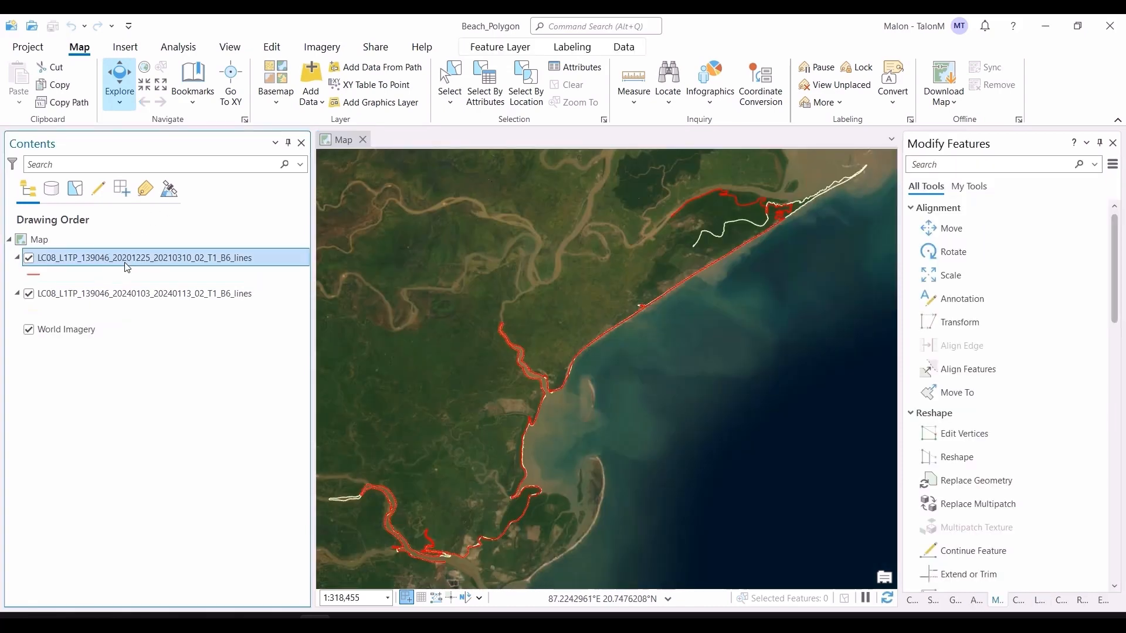
pyautogui.moveTo(136, 302); pyautogui.dragTo(129, 258)
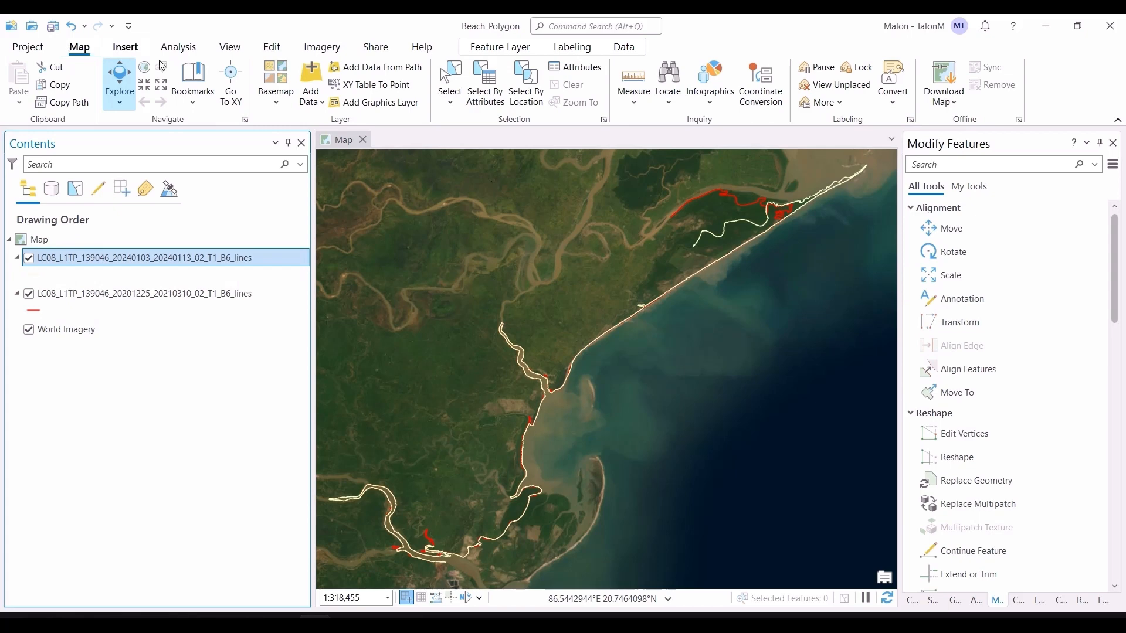
# Locate Satabhaya, Kendrapara, Odisha and examine the 2020 and 2024 shorelines on the beach around it
pyautogui.click(668, 82)
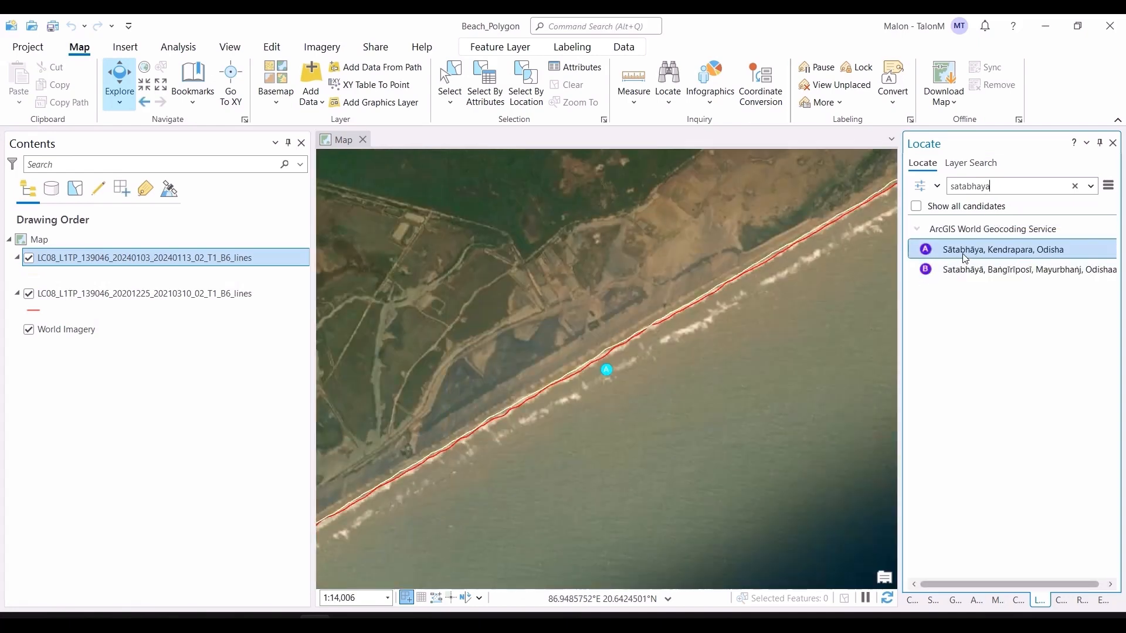
pyautogui.scroll(-2, 540, 294)
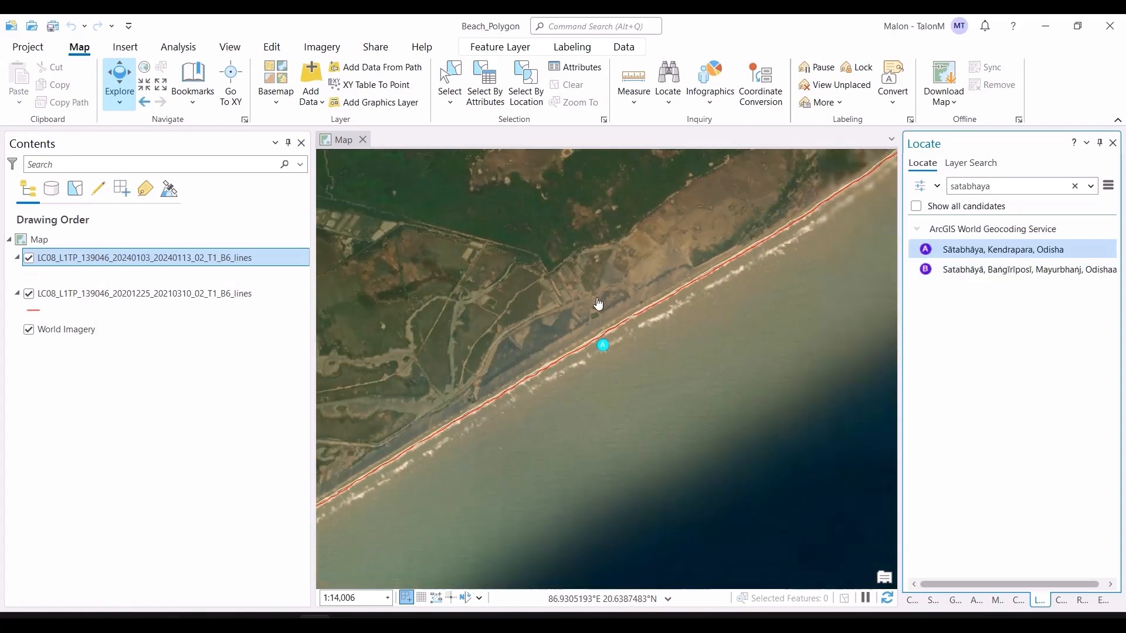
pyautogui.scroll(1, 589, 297)
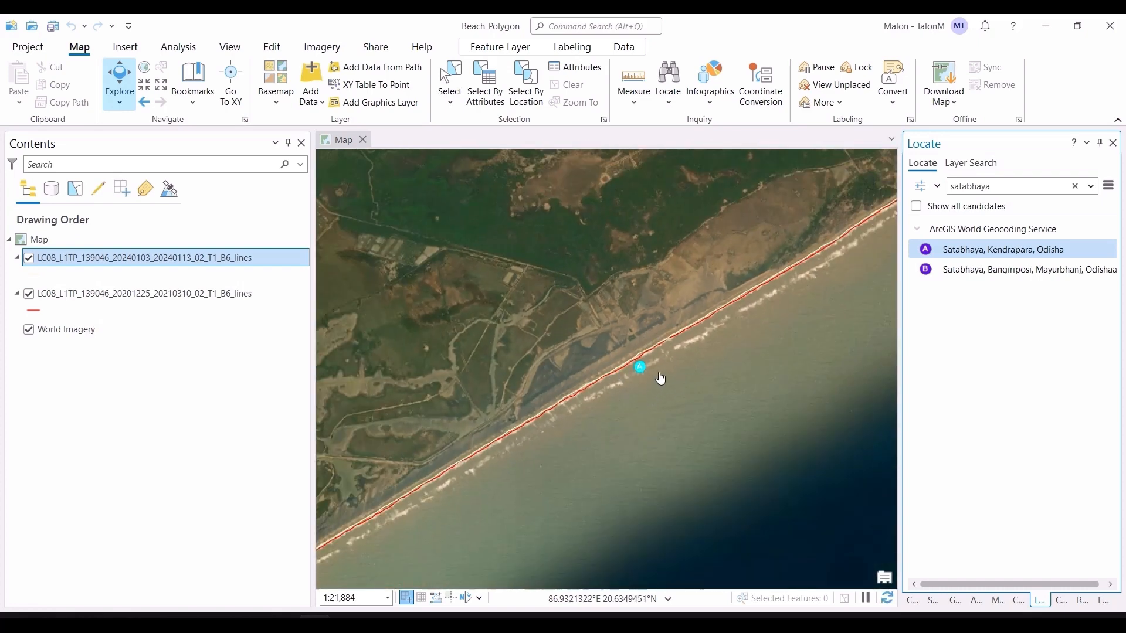
pyautogui.scroll(-5, 669, 361)
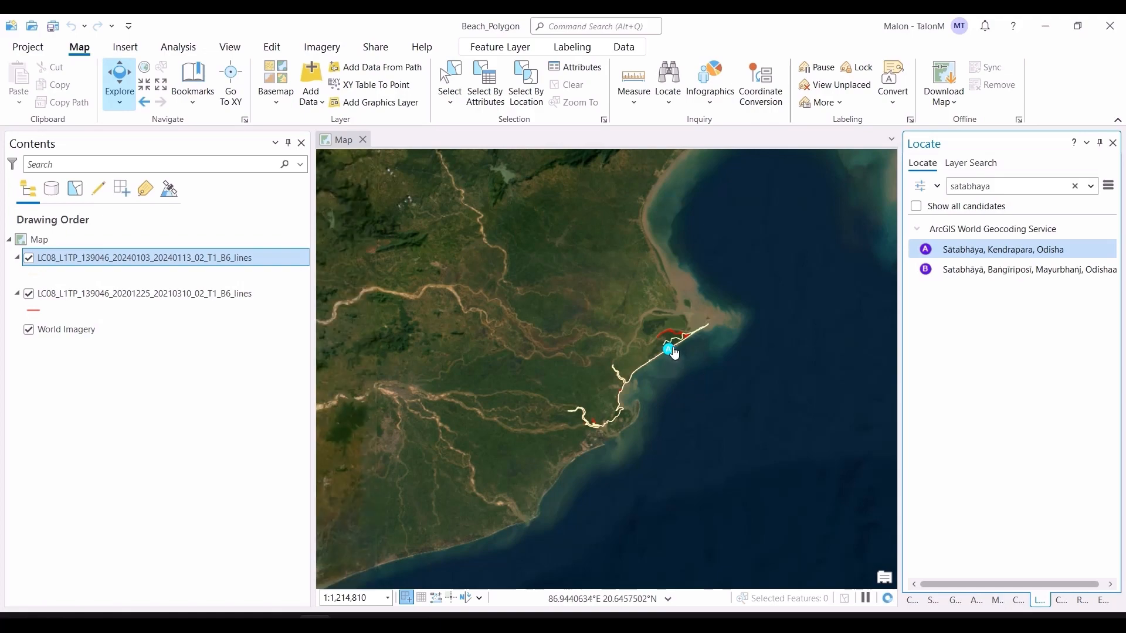
pyautogui.scroll(3, 674, 353)
pyautogui.scroll(5, 675, 353)
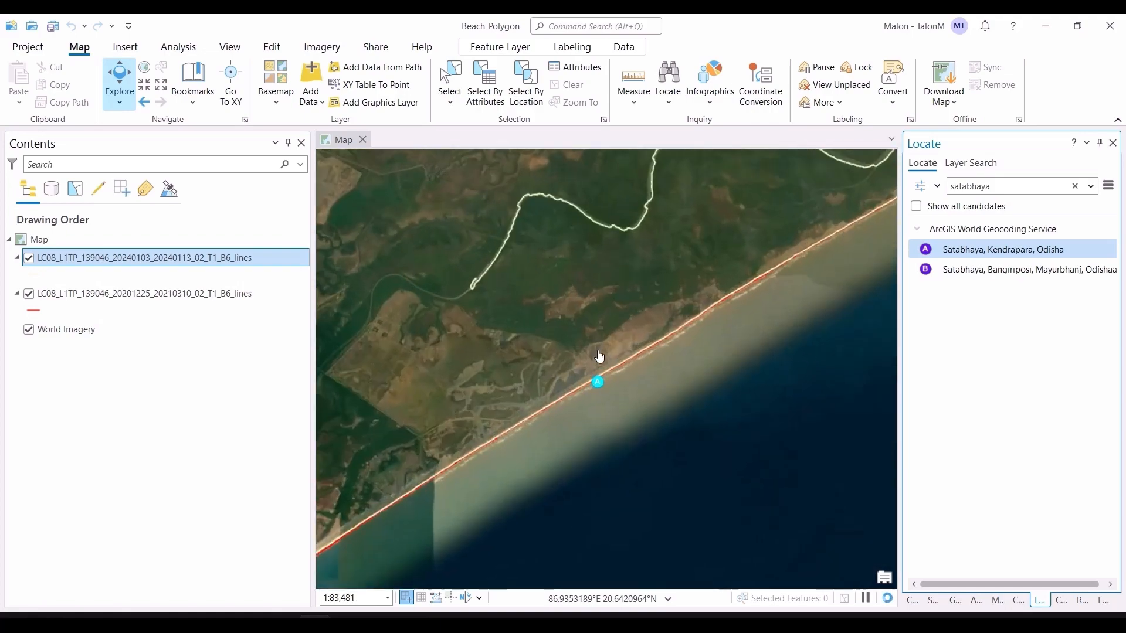
pyautogui.scroll(1, 580, 432)
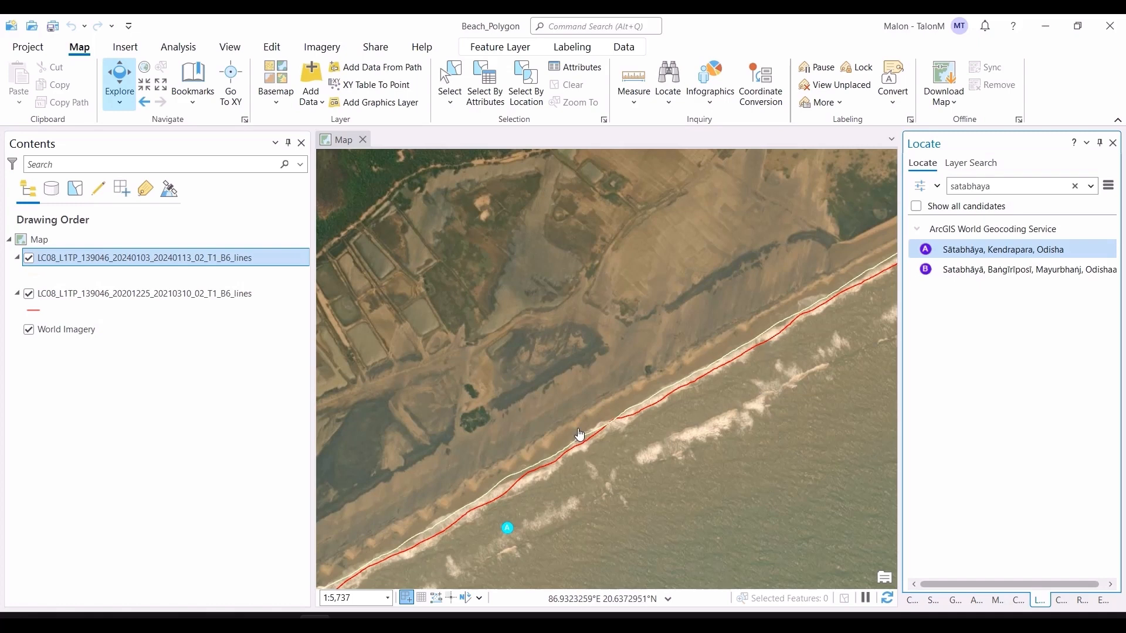
pyautogui.scroll(-1, 580, 434)
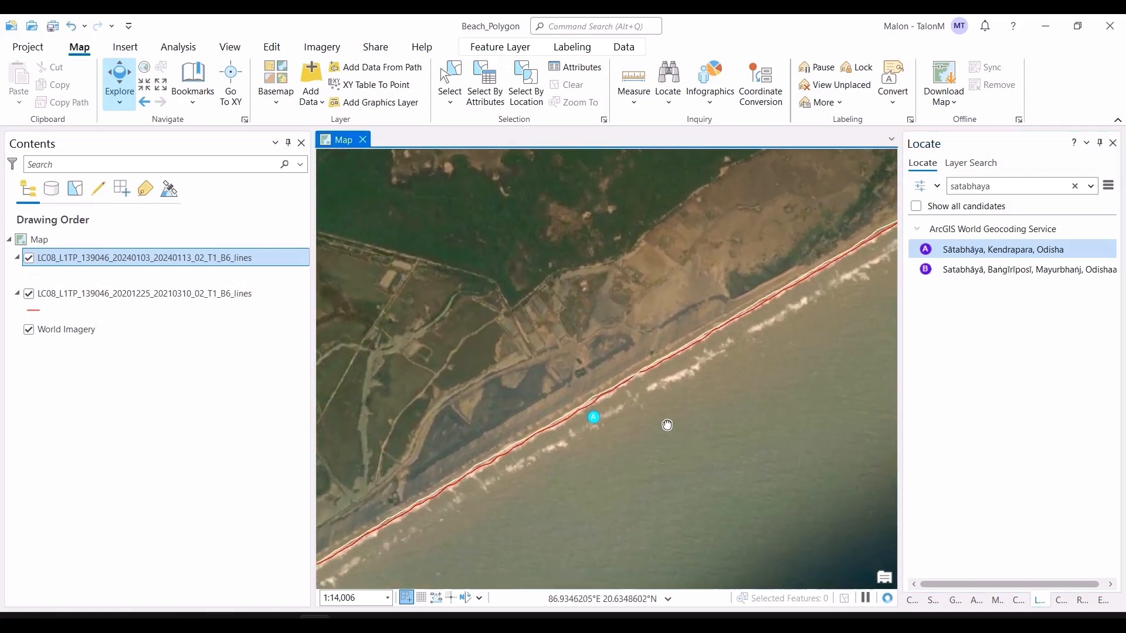
pyautogui.moveTo(667, 425); pyautogui.dragTo(649, 397)
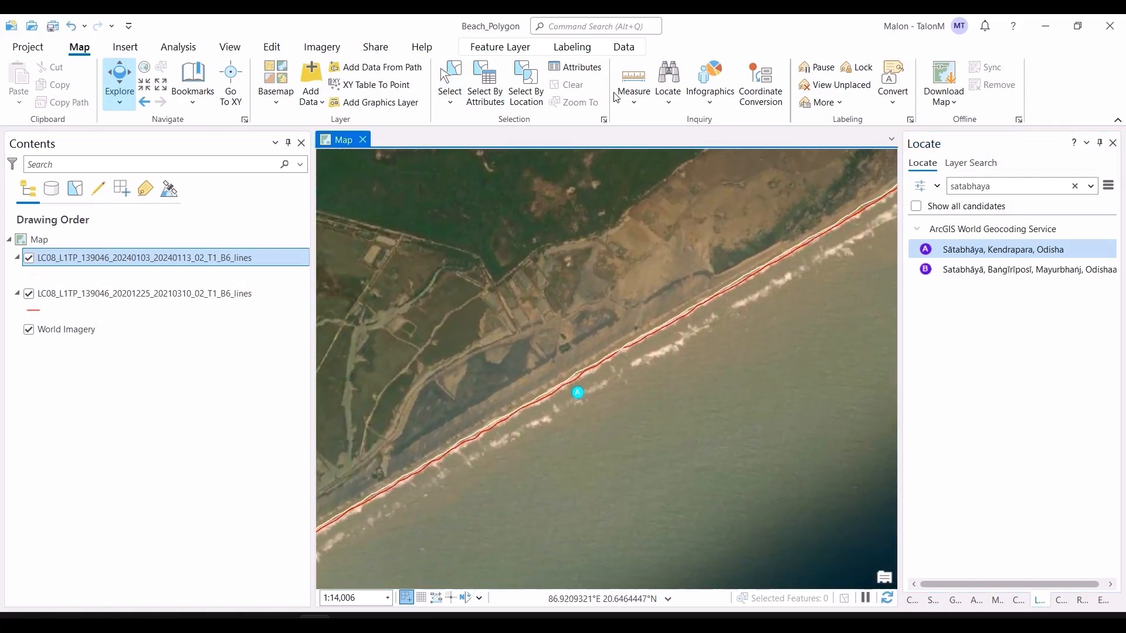
# Measure a geodesic distance in meters along the beach on the landward side of the shorelines near the Satabhaya marker
pyautogui.click(632, 79)
pyautogui.click(506, 190)
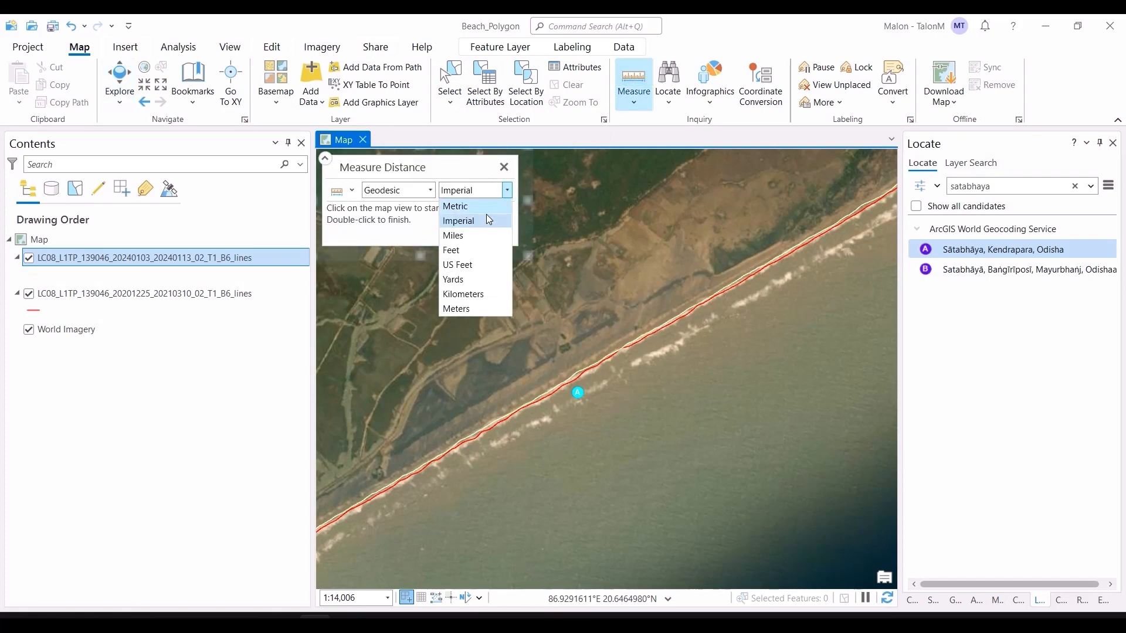
pyautogui.click(490, 309)
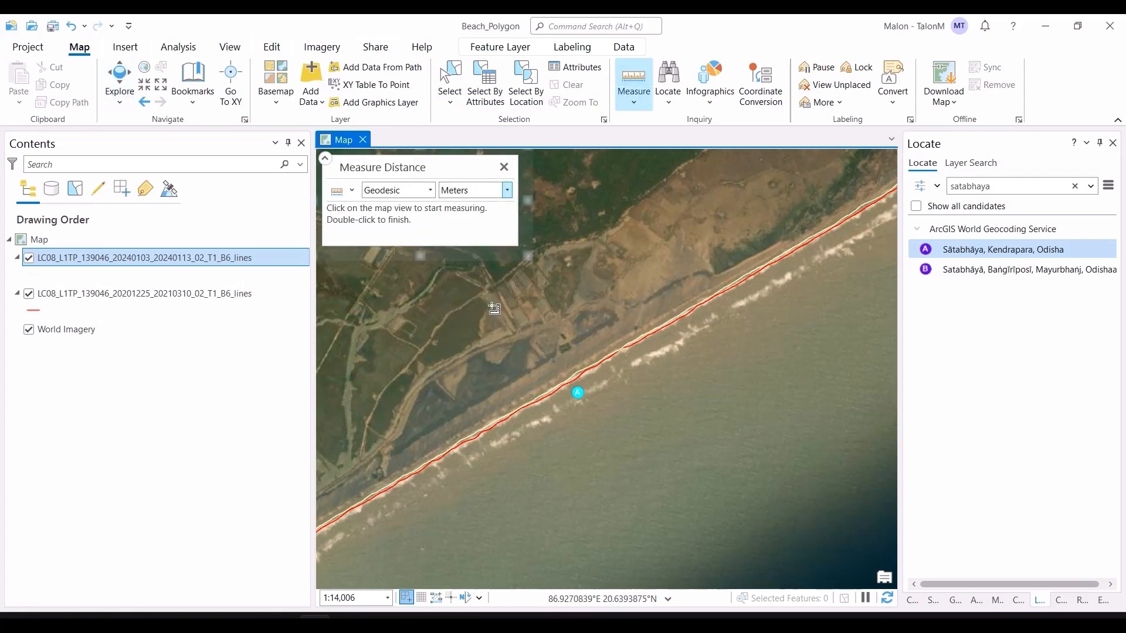
pyautogui.click(448, 429)
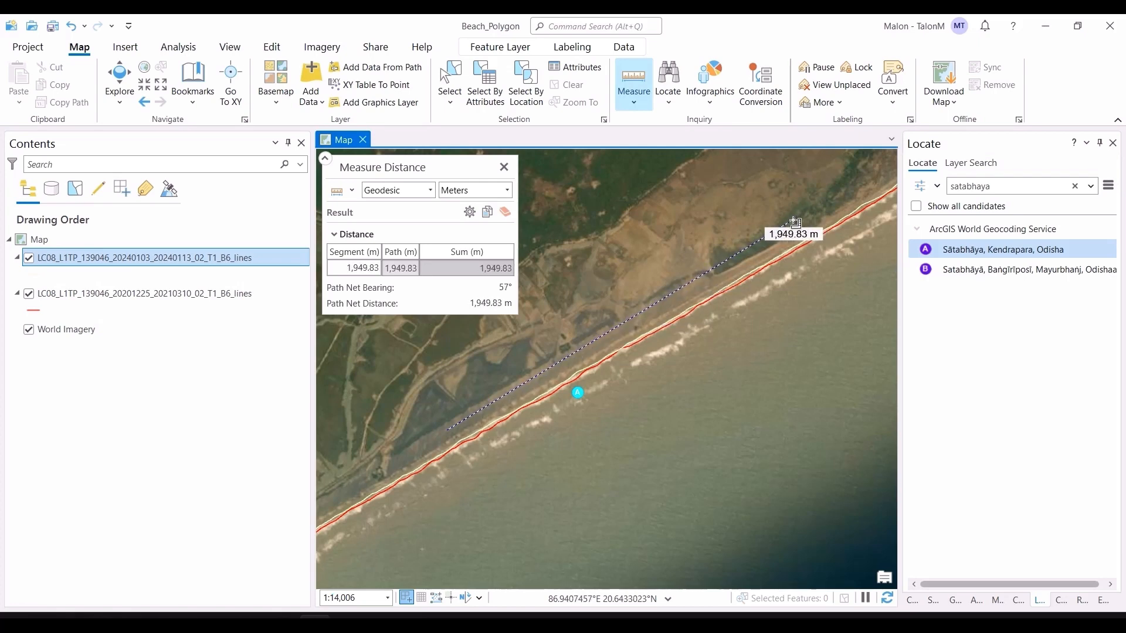
pyautogui.click(512, 167)
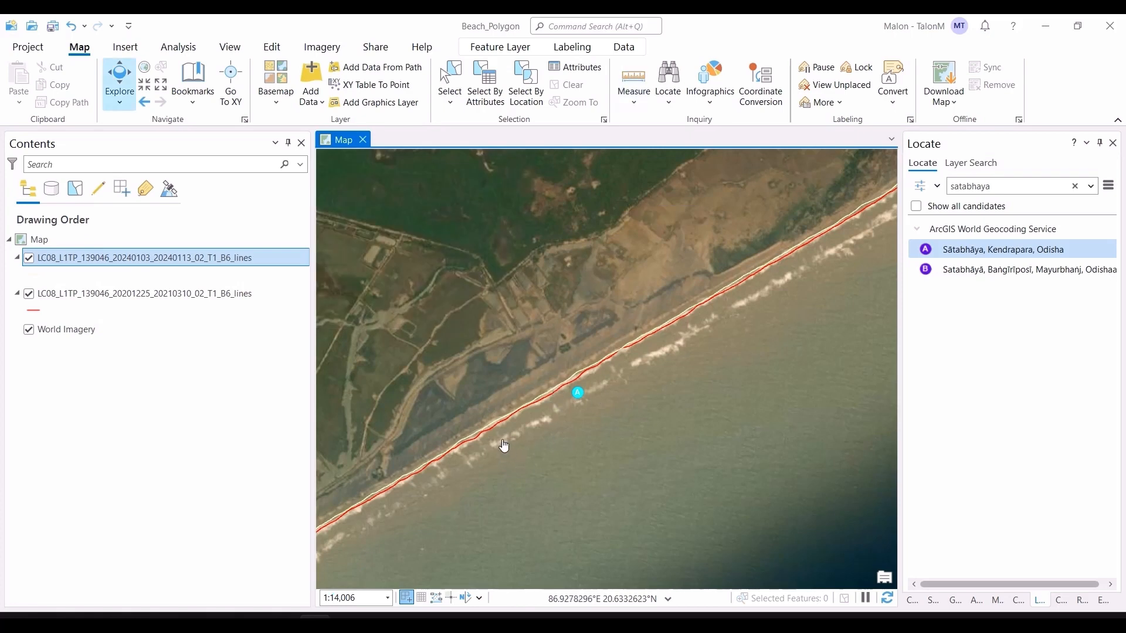
# Switch to File Explorer and add LC08_L1TP_139046_20201225_20210310_02_T1_B6_points.shp from output_data\sds to the map, above the 20201225 lines layer
pyautogui.hotkey('alt', 'Tab')
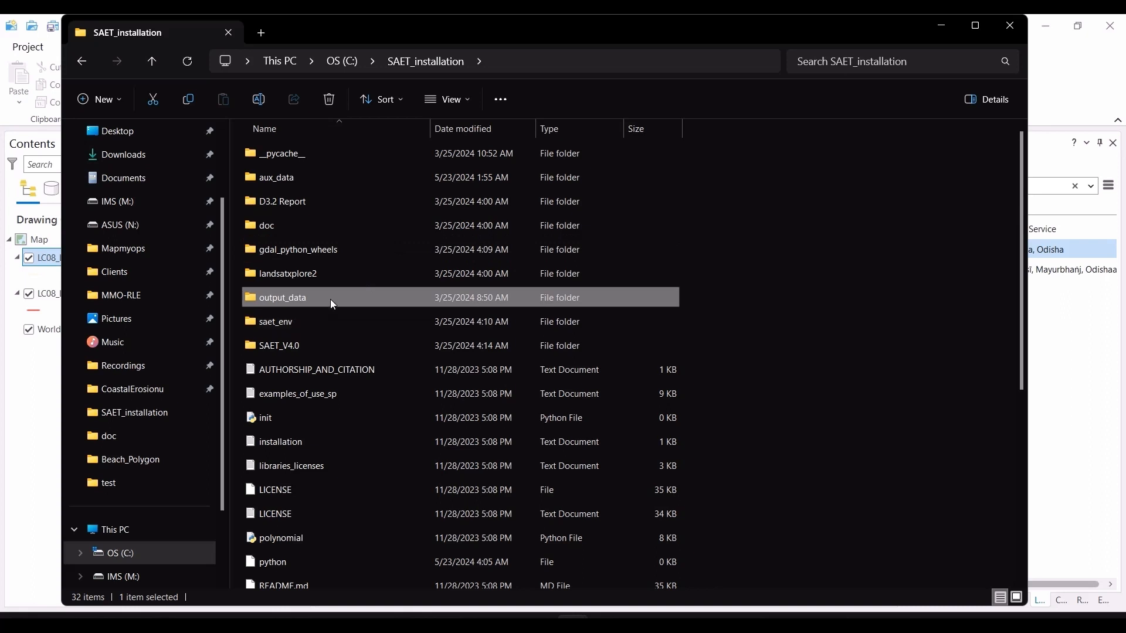
pyautogui.doubleClick(329, 299)
pyautogui.doubleClick(291, 179)
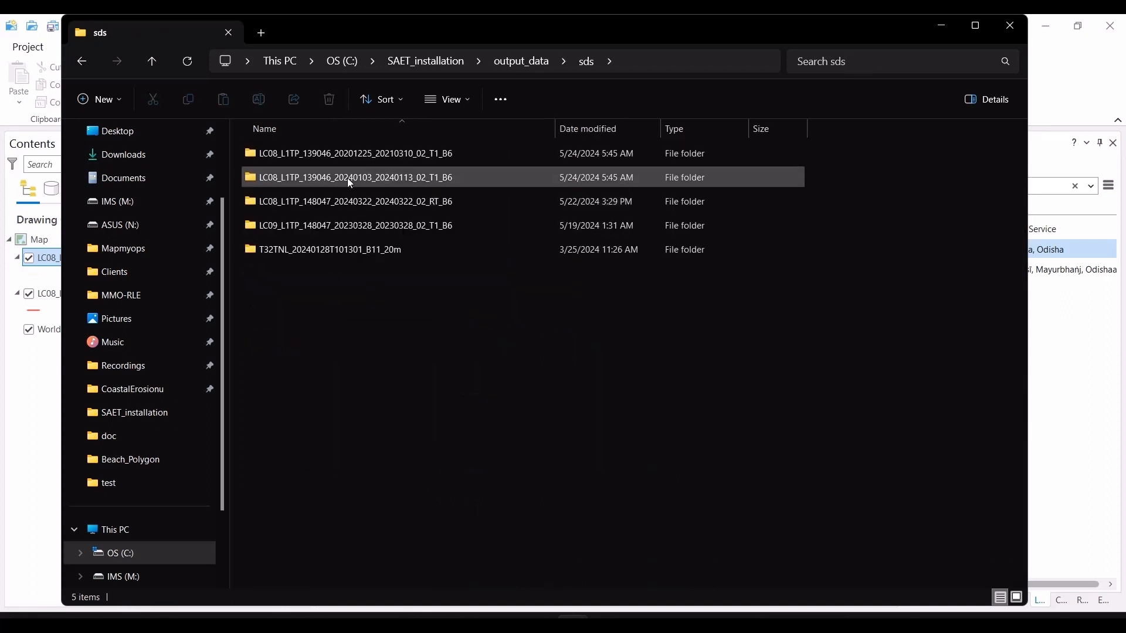
pyautogui.doubleClick(344, 153)
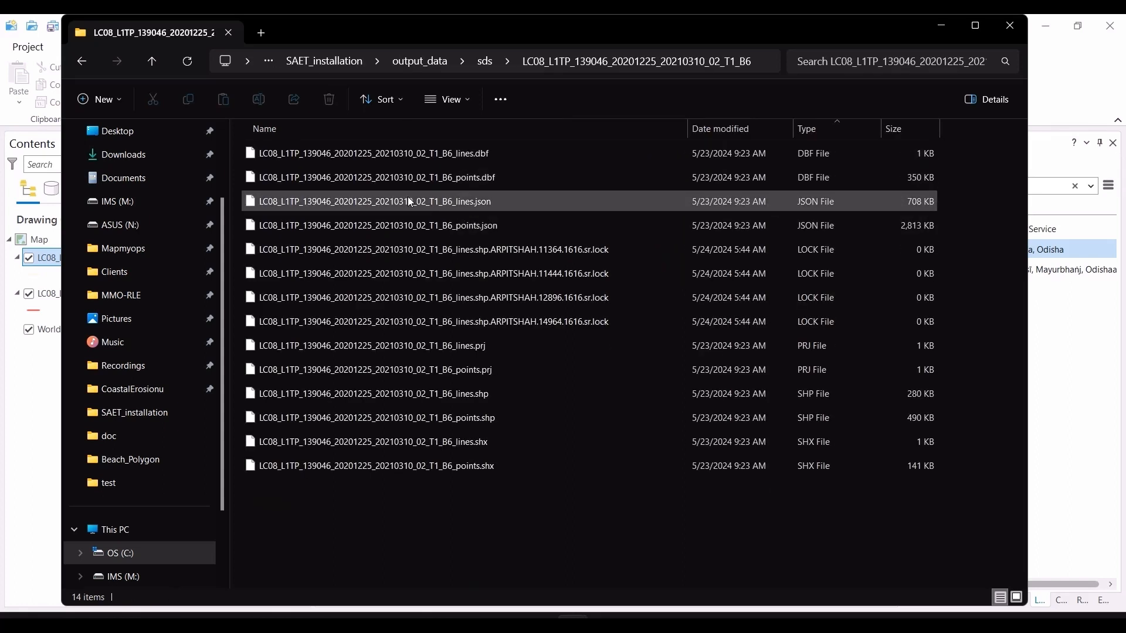
pyautogui.click(808, 128)
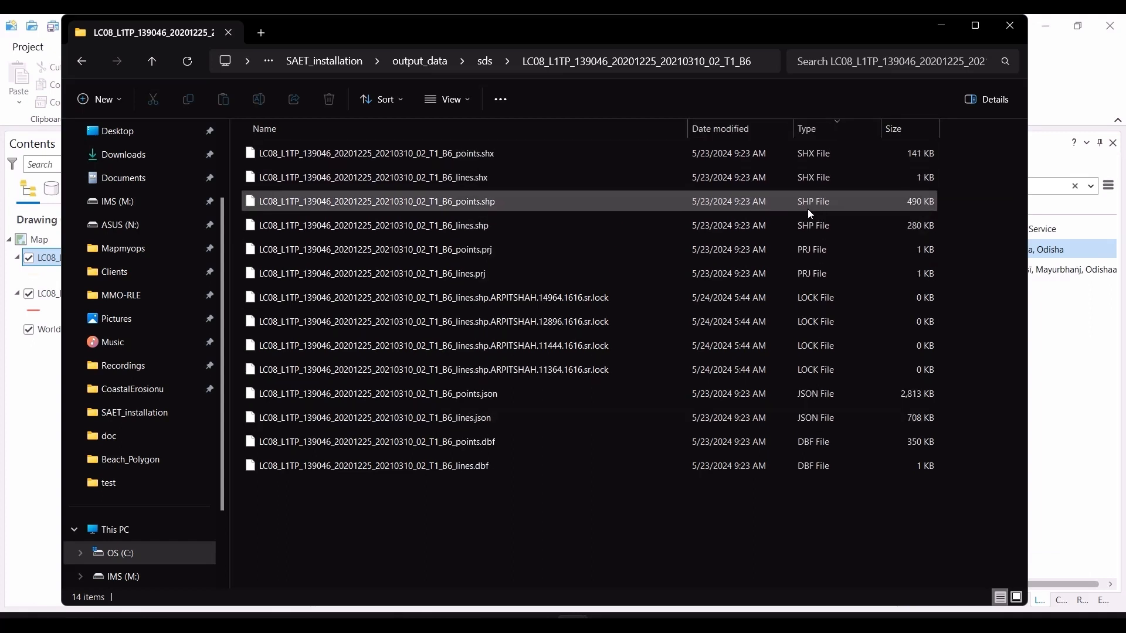
pyautogui.click(474, 225)
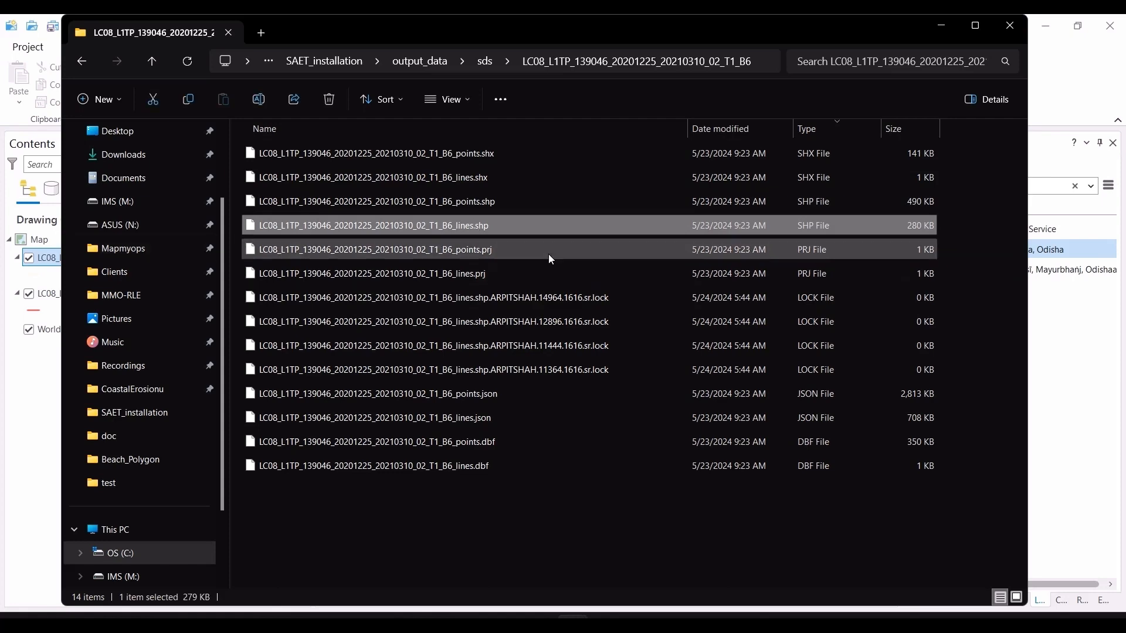
pyautogui.hotkey('alt', 'Tab')
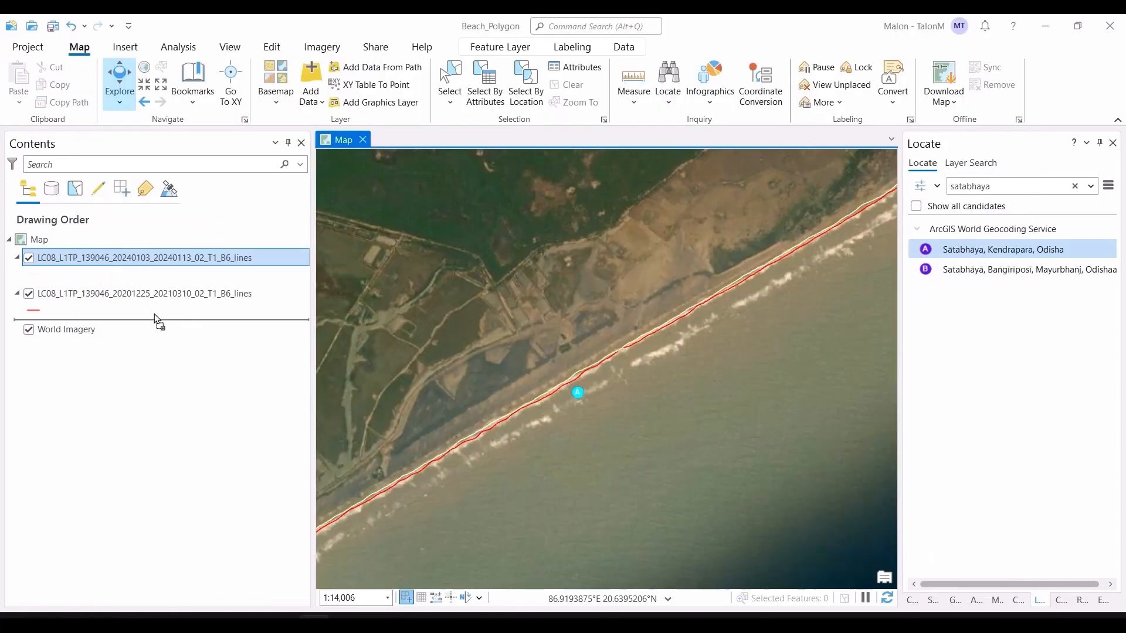
pyautogui.moveTo(156, 319)
pyautogui.mouseDown()
pyautogui.moveTo(167, 281)
pyautogui.moveTo(170, 292)
pyautogui.mouseUp()
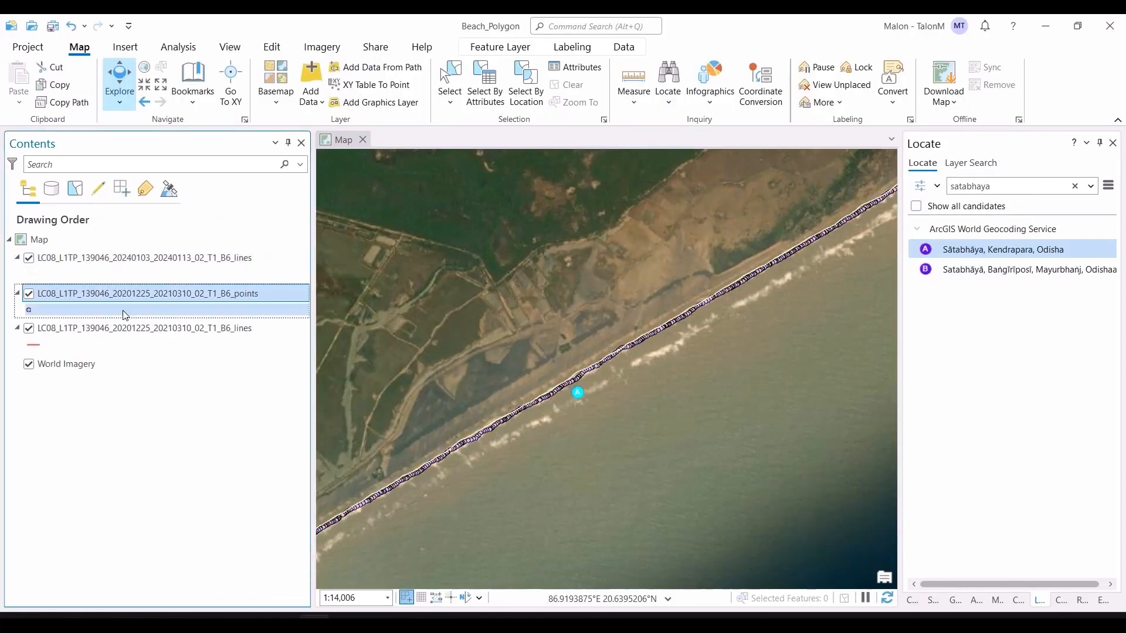
# Examine the 2020 shoreline points up close and review their attribute table through to its last records
pyautogui.scroll(5, 577, 344)
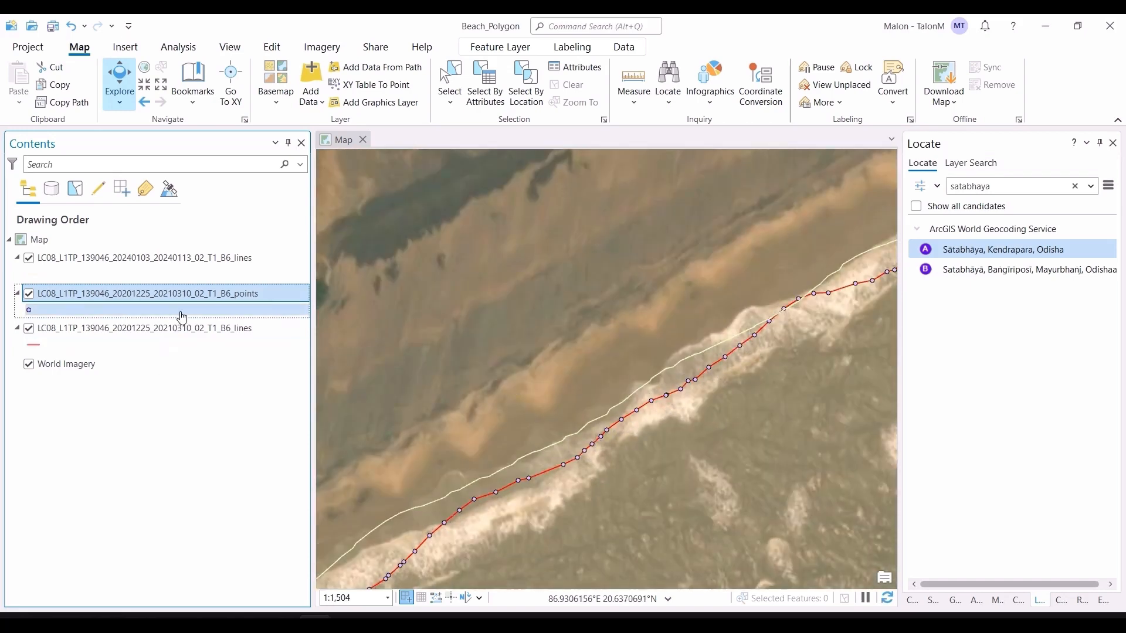
pyautogui.hotkey('ctrl', 't')
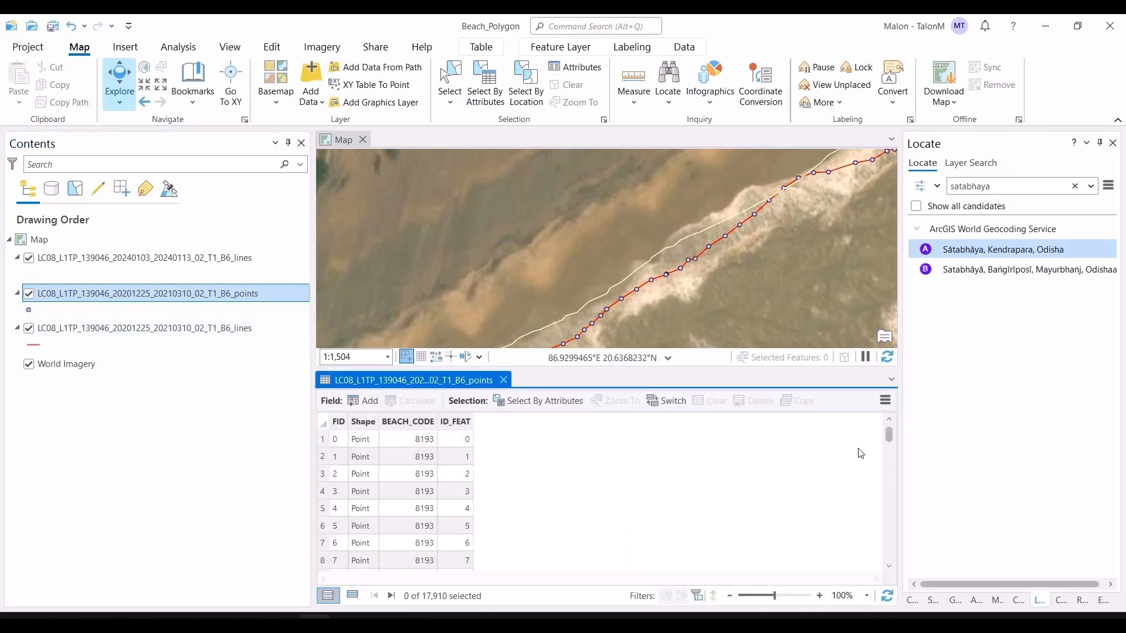
pyautogui.moveTo(889, 435); pyautogui.dragTo(890, 611)
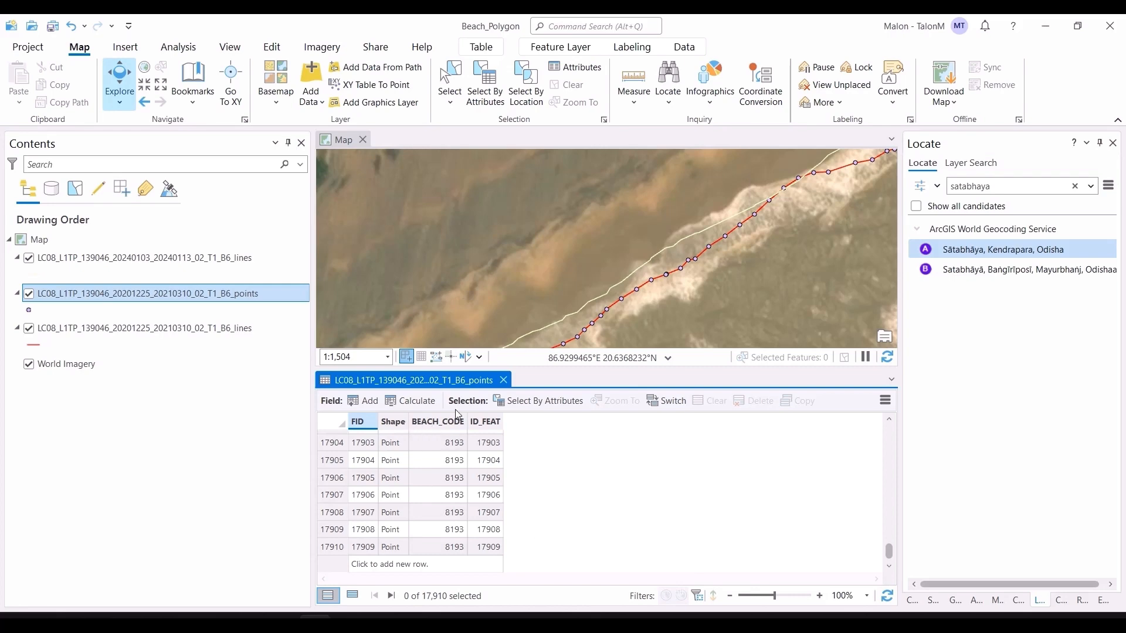
pyautogui.click(503, 381)
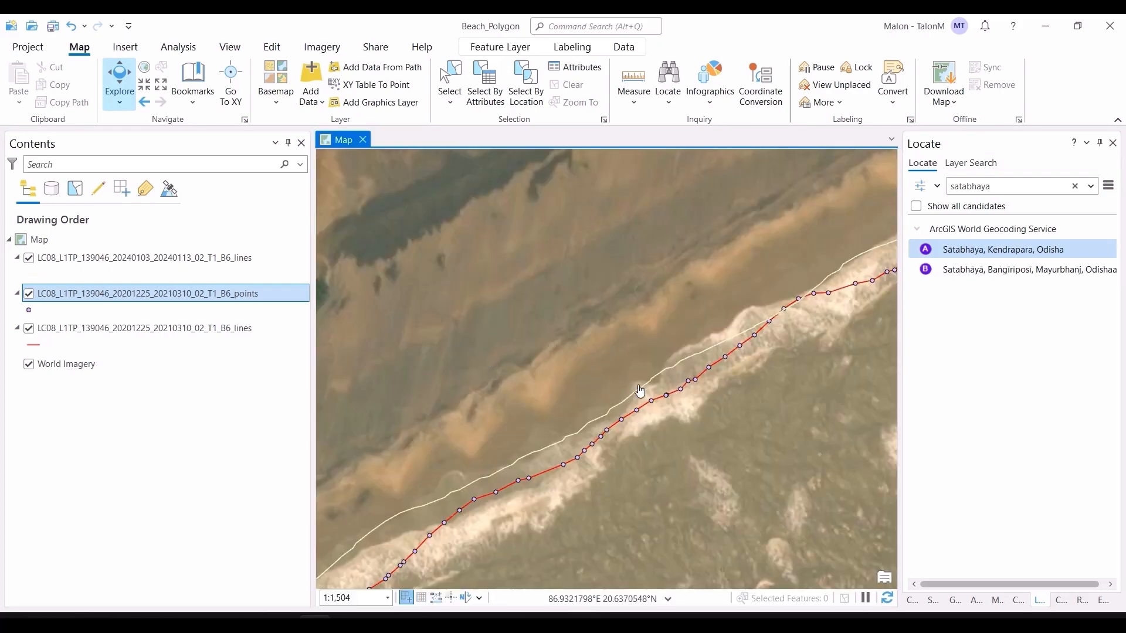
pyautogui.scroll(-4, 640, 391)
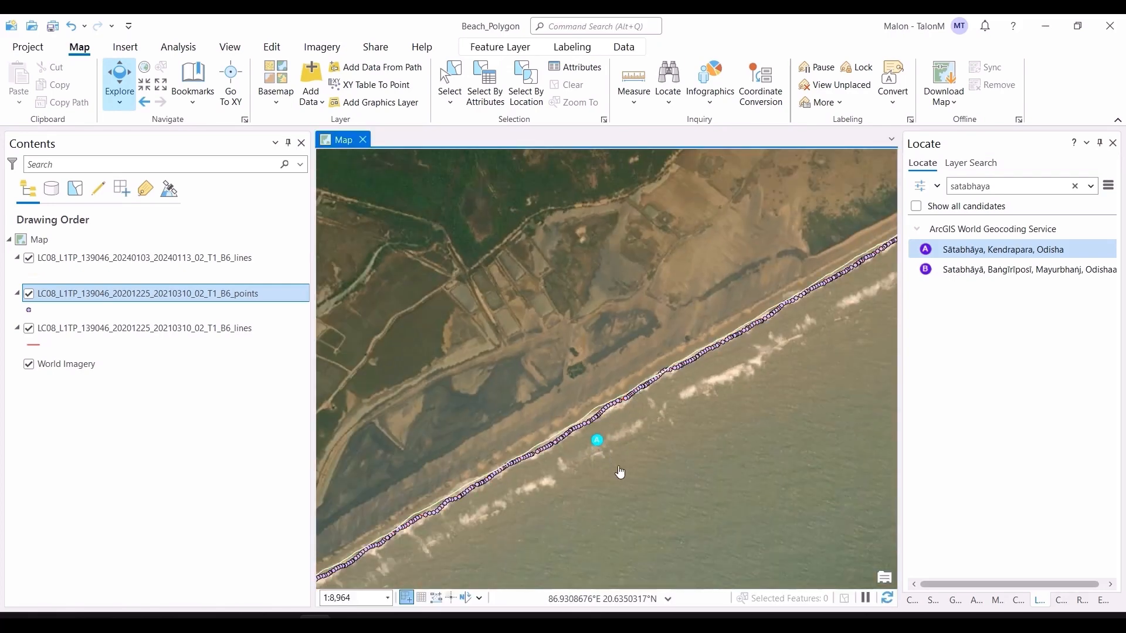
pyautogui.moveTo(620, 472); pyautogui.dragTo(657, 411)
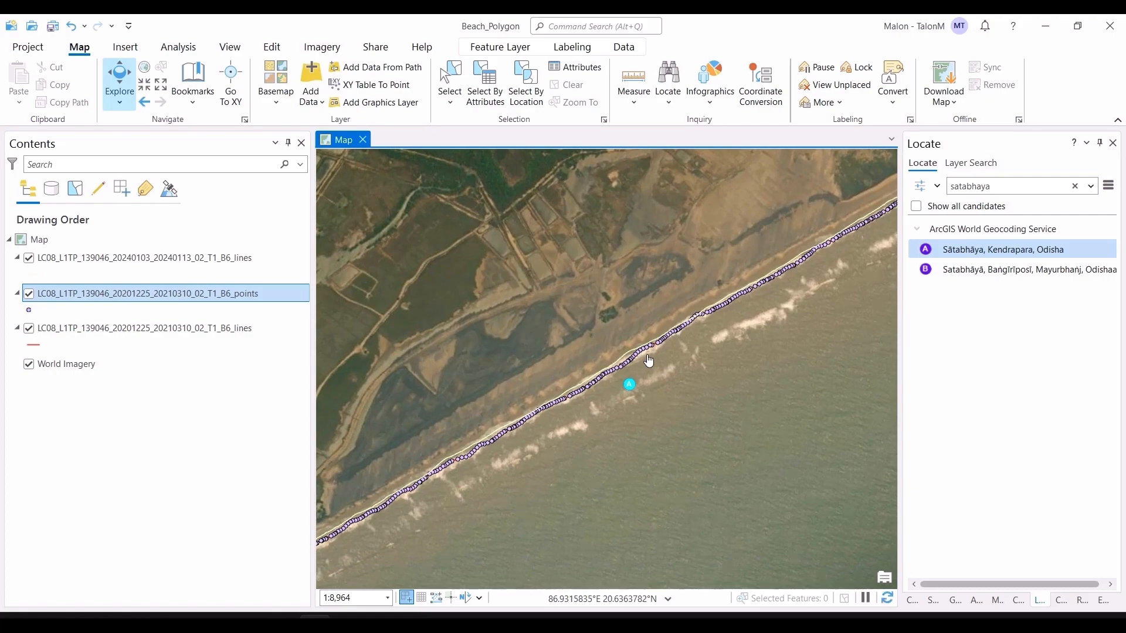
# Add LC08_L1TP_139046_20240103_20240113_02_T1_B6_points.shp from the sds output folder as the topmost layer, and hide both lines layers
pyautogui.hotkey('alt', 'Tab')
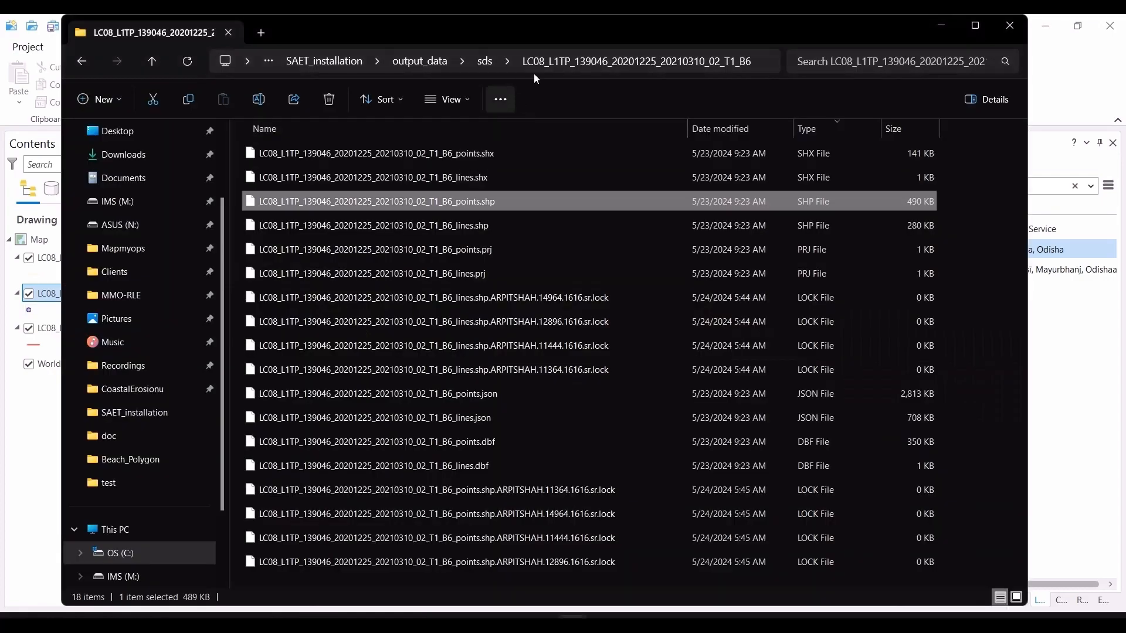
pyautogui.click(486, 61)
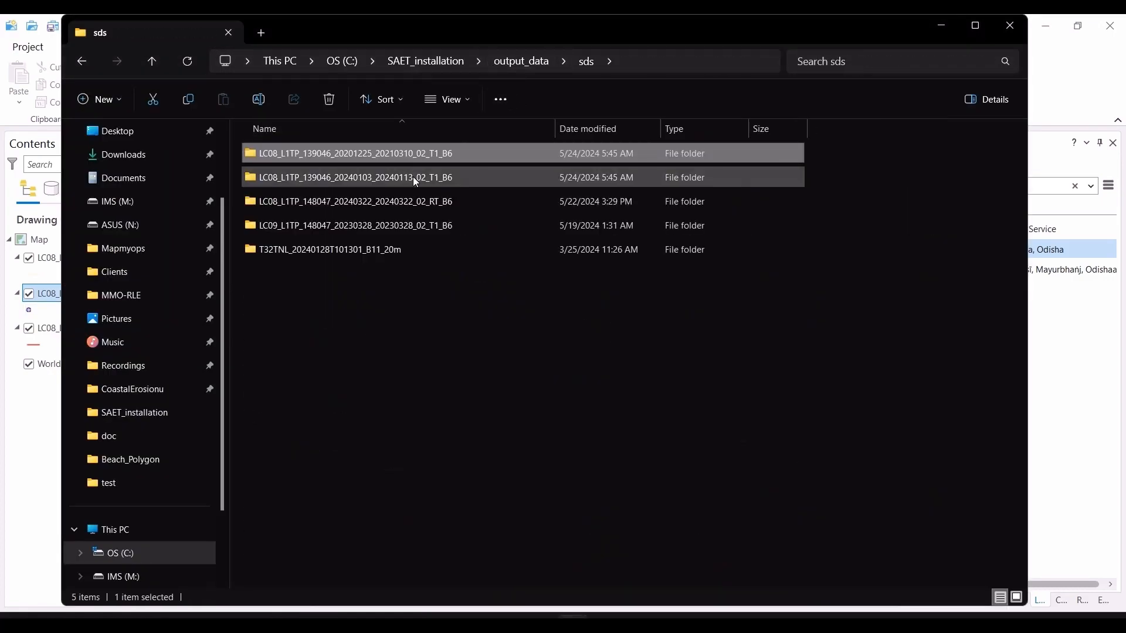
pyautogui.doubleClick(412, 177)
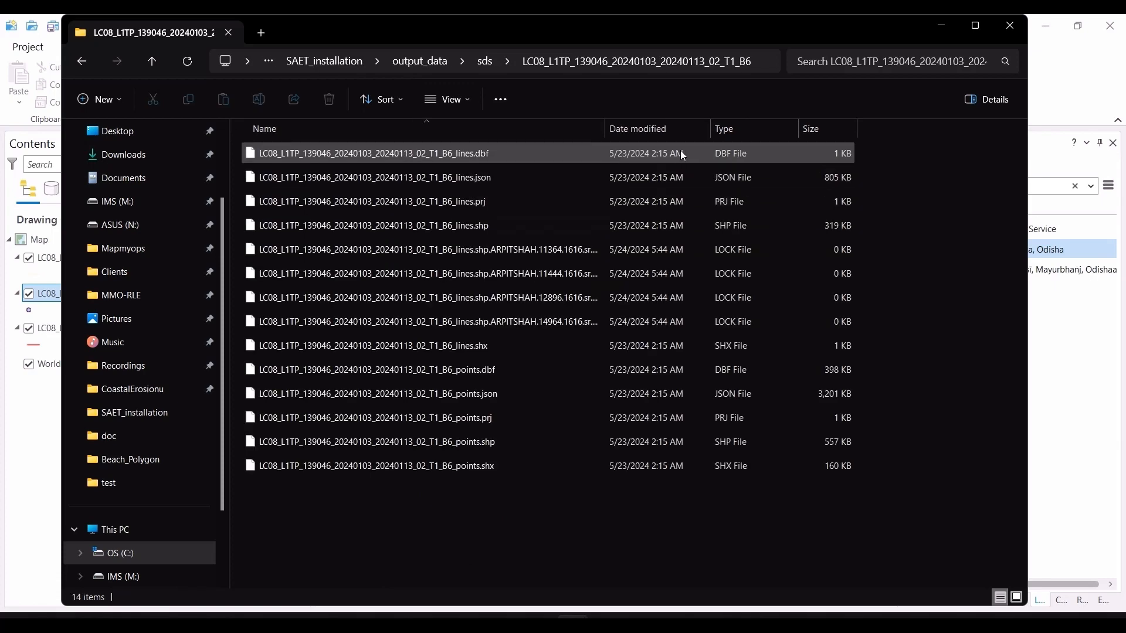
pyautogui.click(726, 131)
pyautogui.click(713, 418)
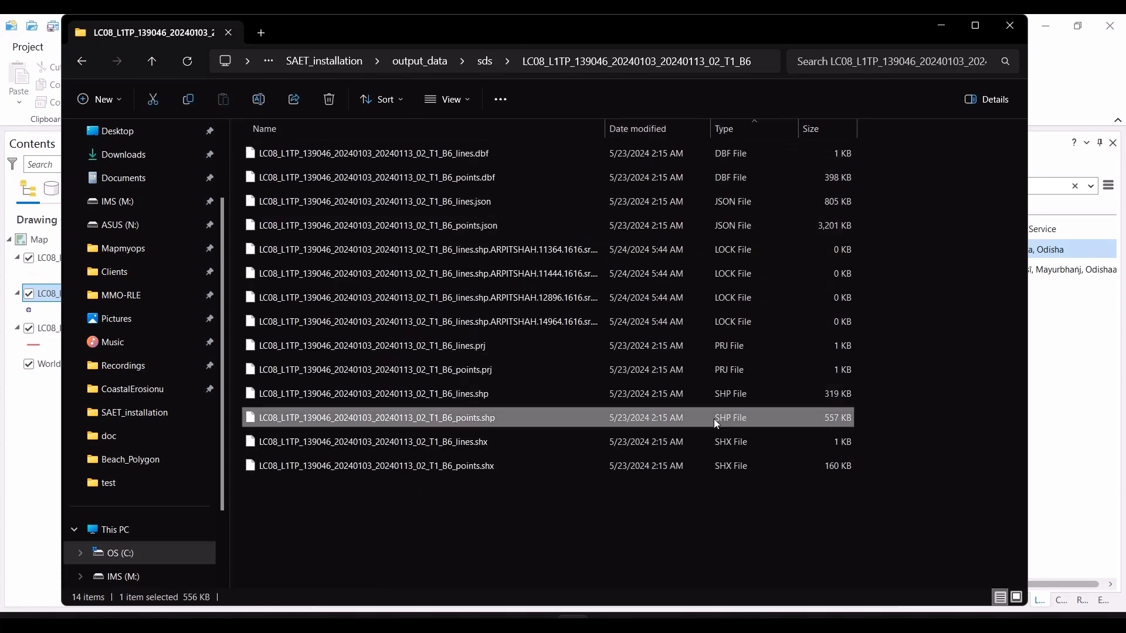
pyautogui.hotkey('alt', 'Tab')
pyautogui.moveTo(713, 417); pyautogui.dragTo(231, 247)
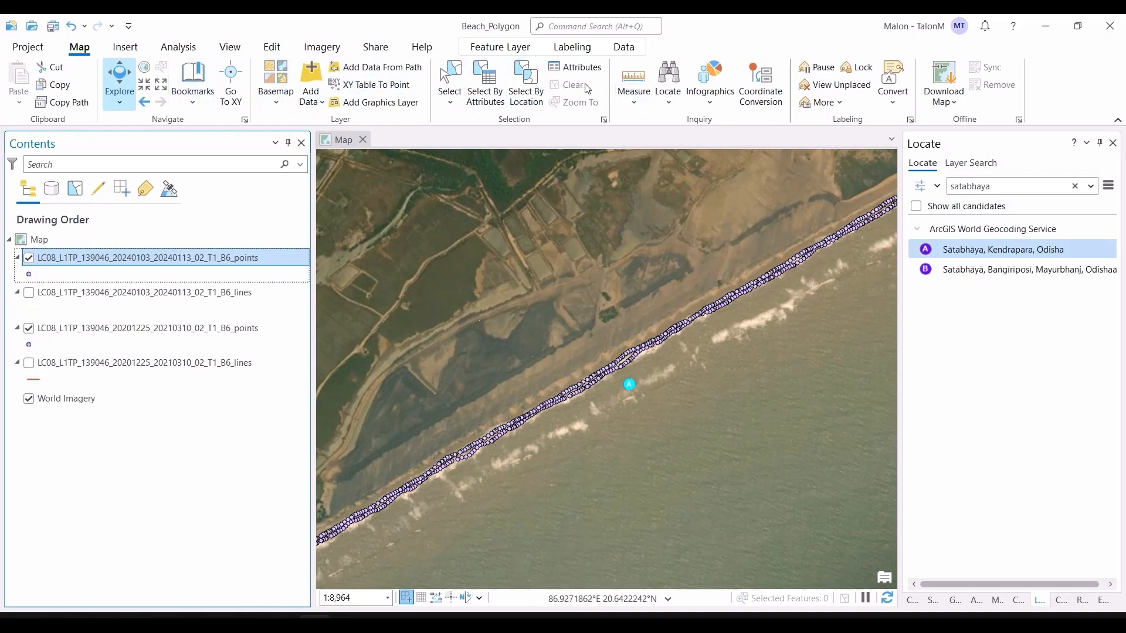
# Clear the measurement results and try measuring a geodesic distance in meters inland from the beach southwest of the Satabhaya marker
pyautogui.click(633, 79)
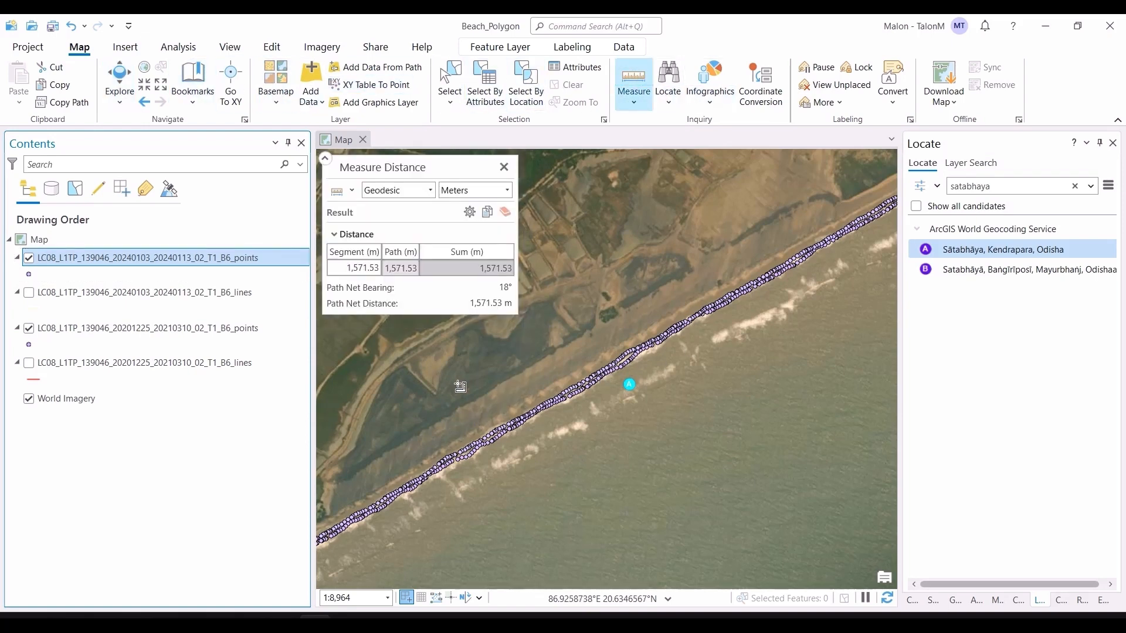
pyautogui.click(504, 214)
pyautogui.click(458, 430)
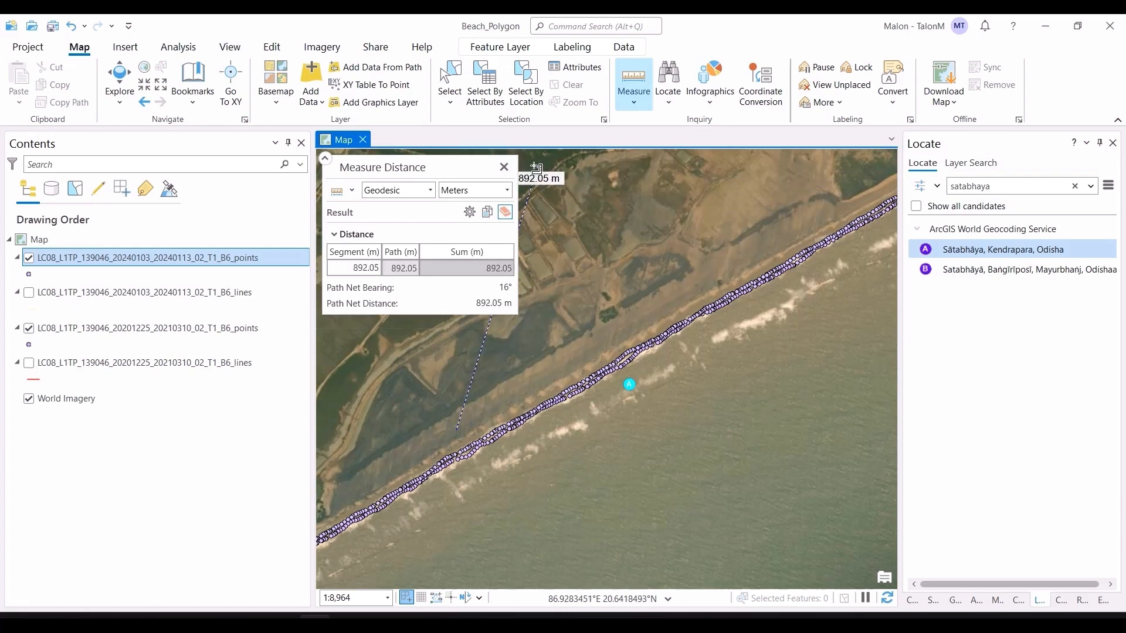
pyautogui.click(504, 167)
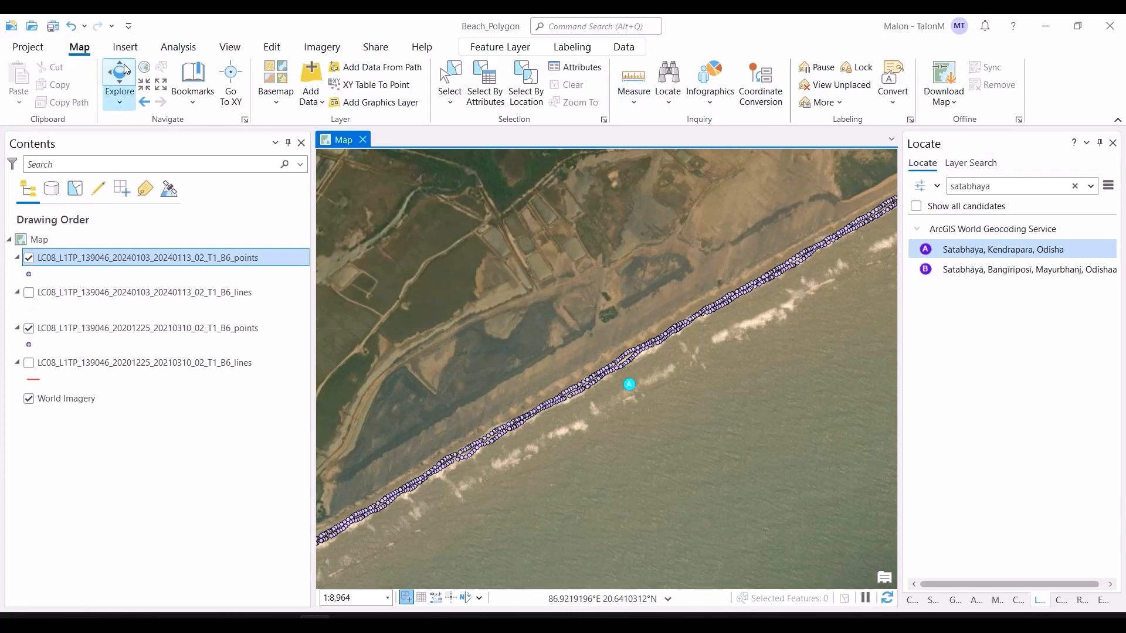
# Create a polygon feature class named BeachExtent in Beach_Polygon.gdb without Z values, and add it to the current map
pyautogui.click(914, 601)
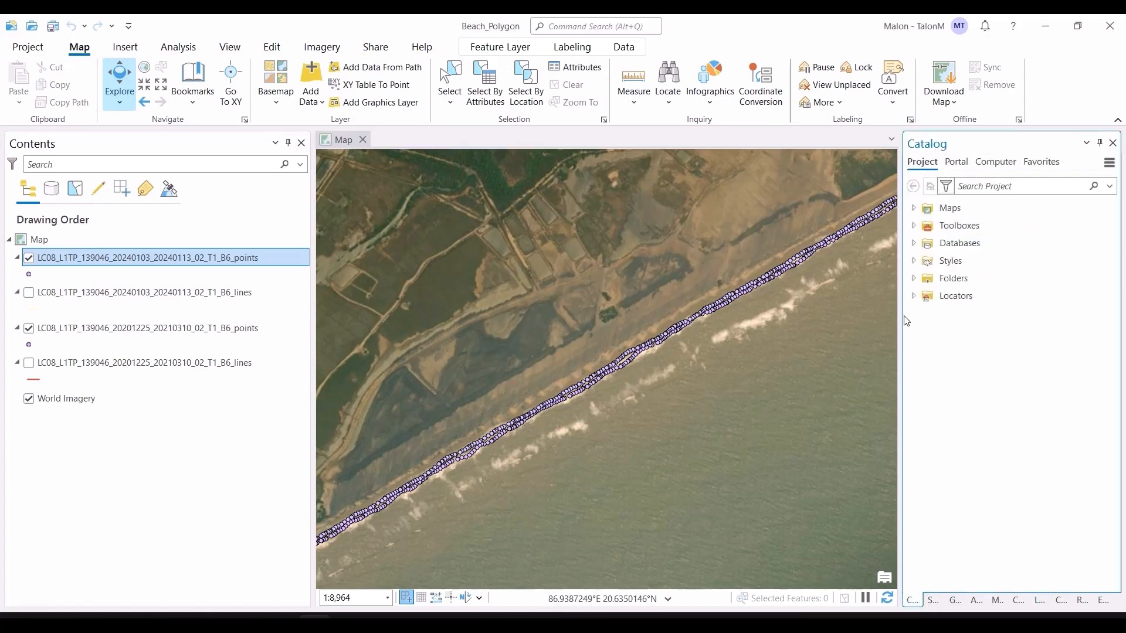
pyautogui.doubleClick(950, 243)
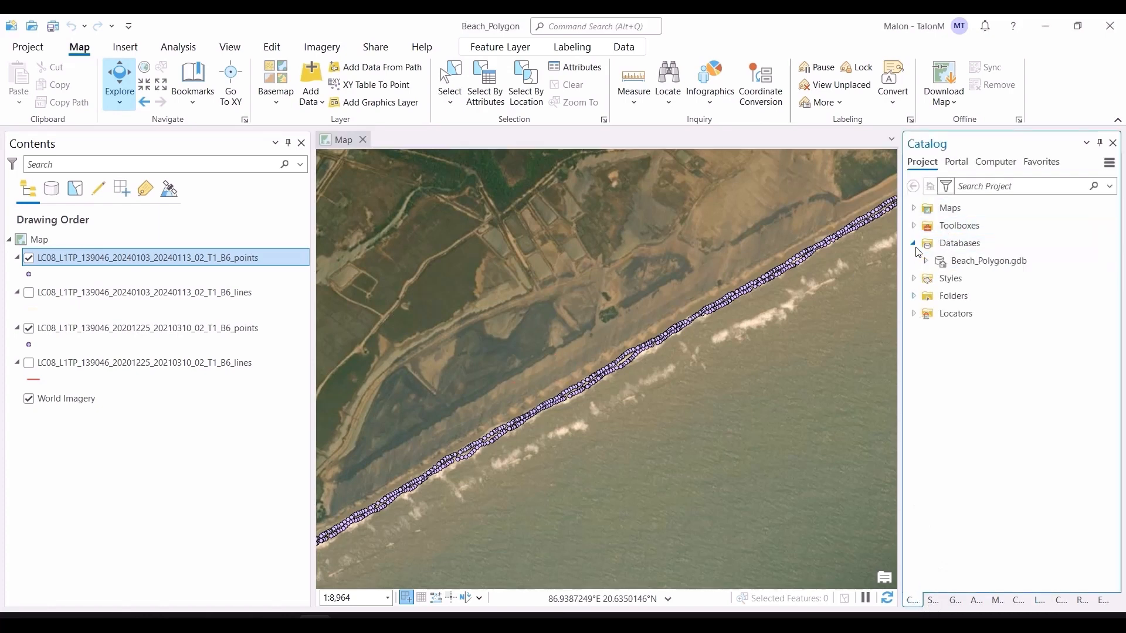
pyautogui.rightClick(958, 260)
pyautogui.moveTo(822, 192)
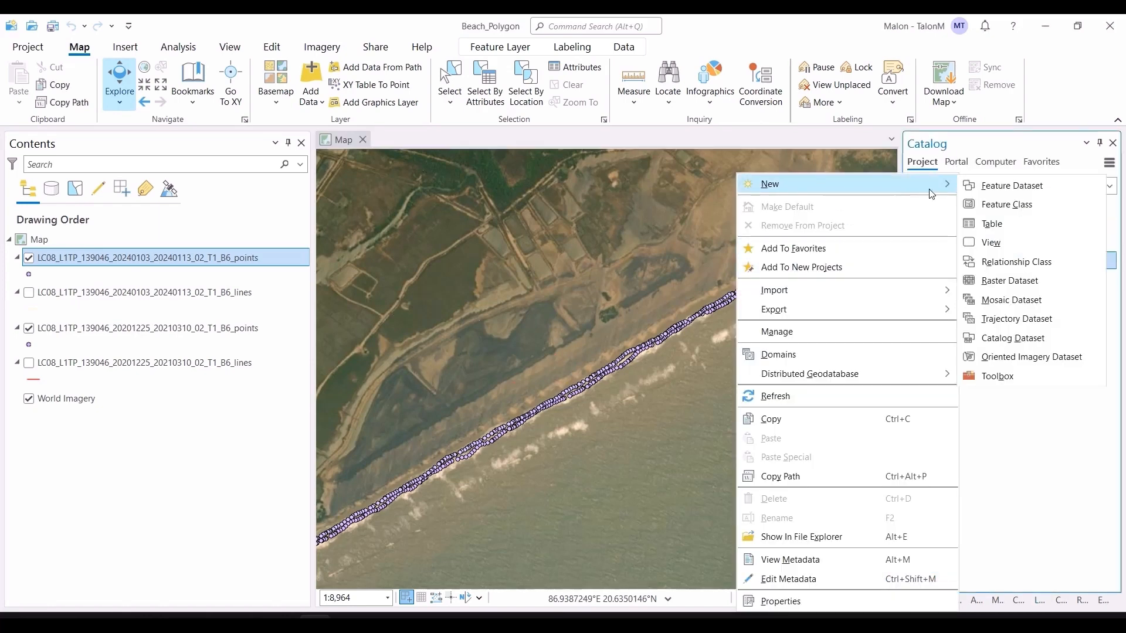
pyautogui.click(1007, 206)
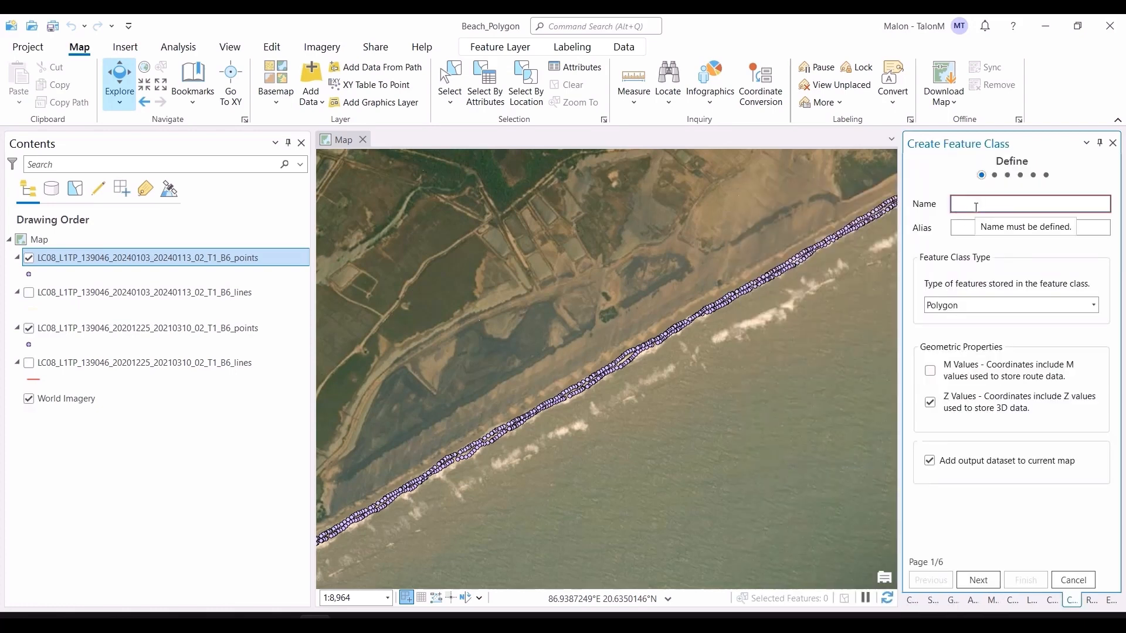
pyautogui.write('BeachExtent')
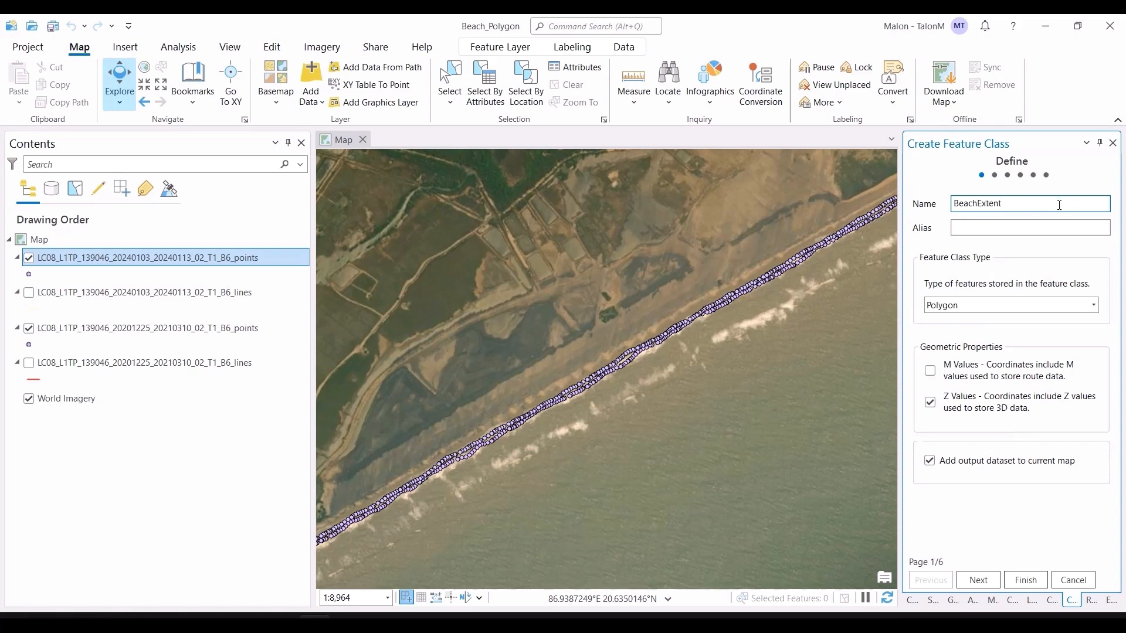
pyautogui.click(930, 403)
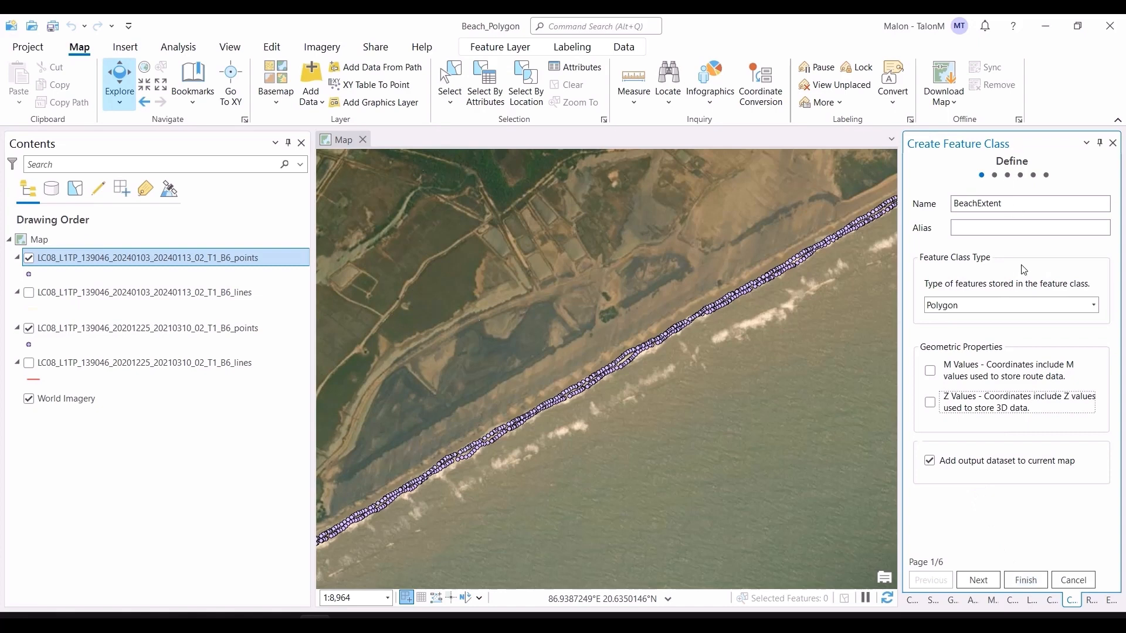
pyautogui.click(1027, 579)
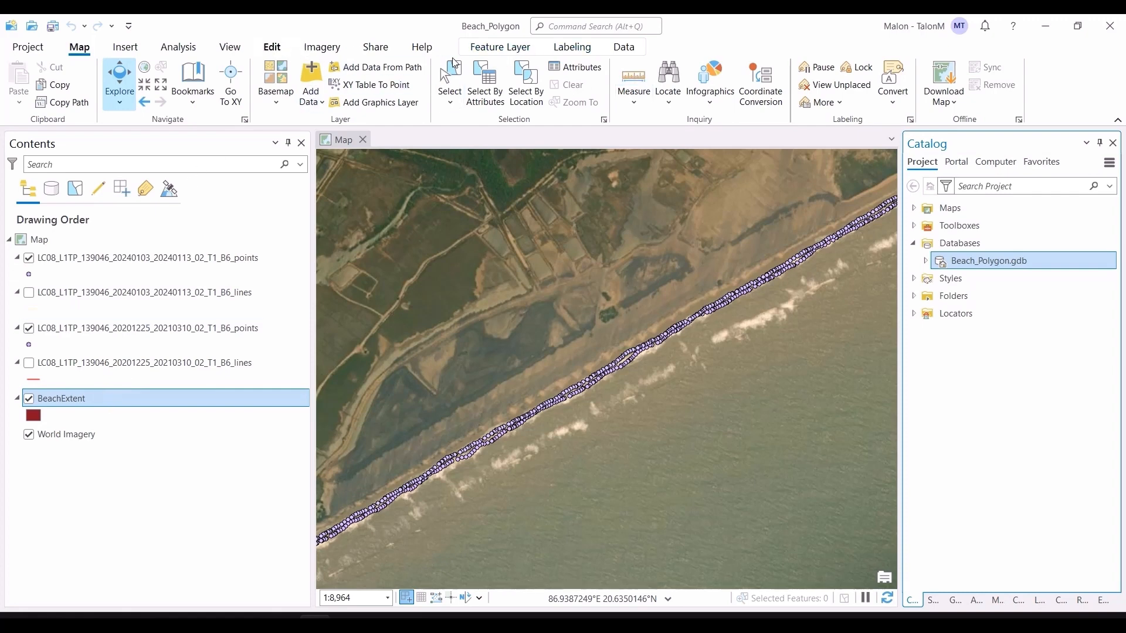
# Draw a four-cornered BeachExtent polygon as a narrow diagonal strip enclosing both years' shoreline points along the beach
pyautogui.click(272, 47)
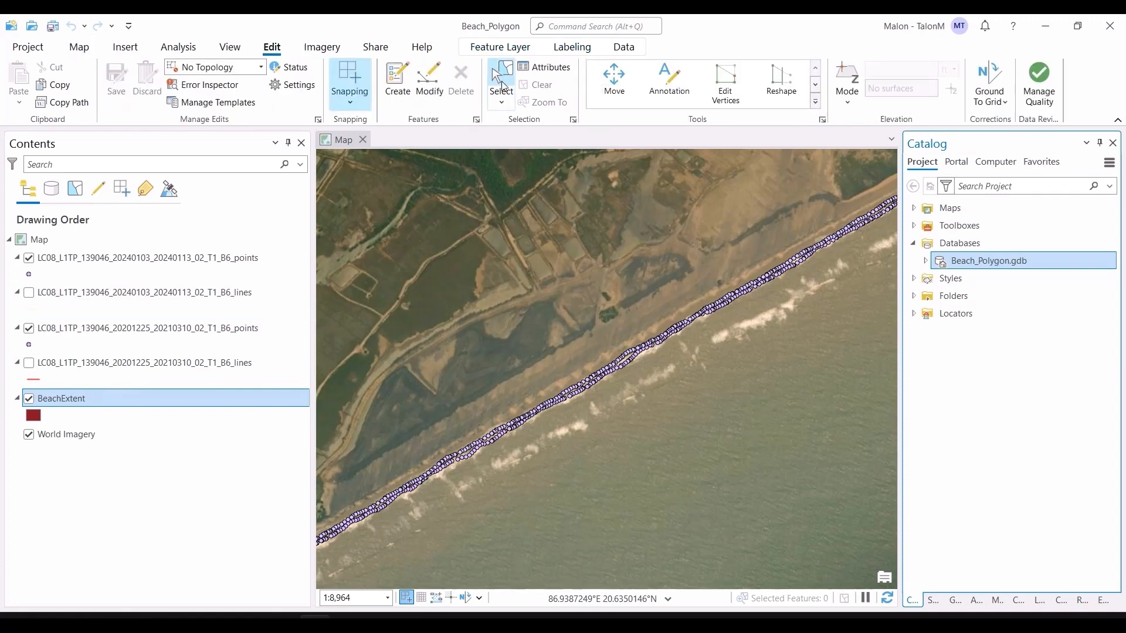
pyautogui.click(386, 83)
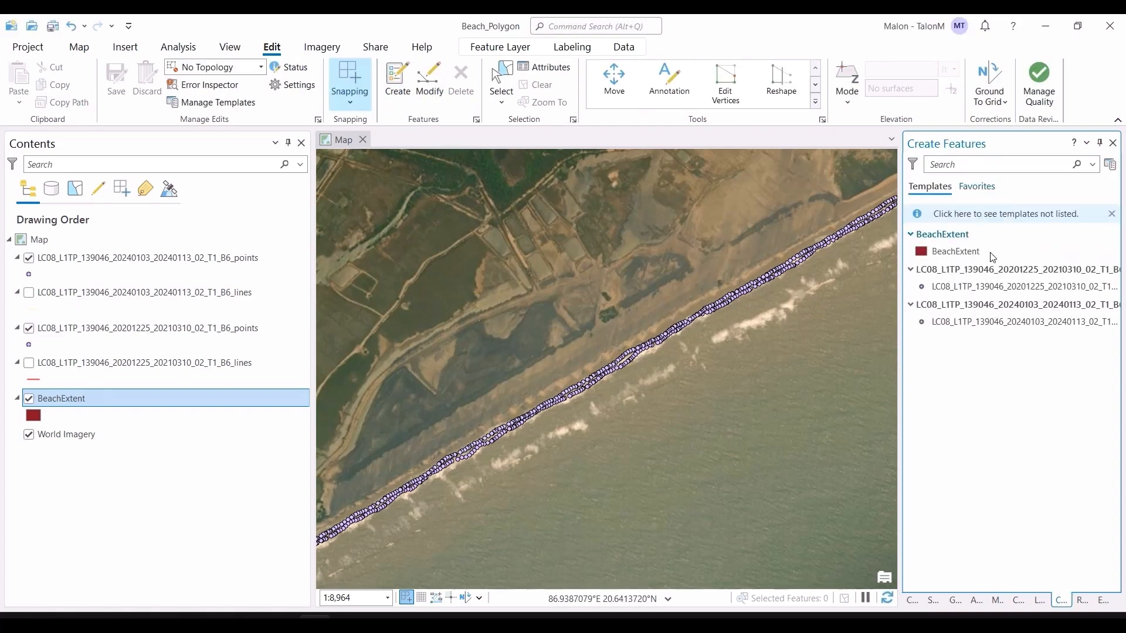
pyautogui.click(991, 255)
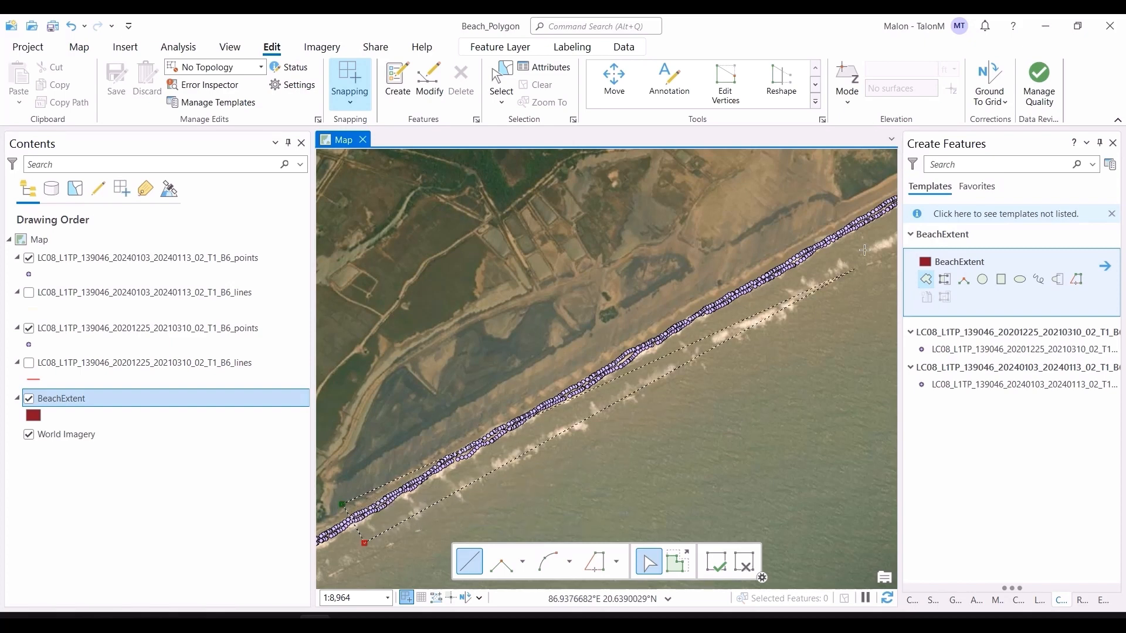
pyautogui.click(892, 222)
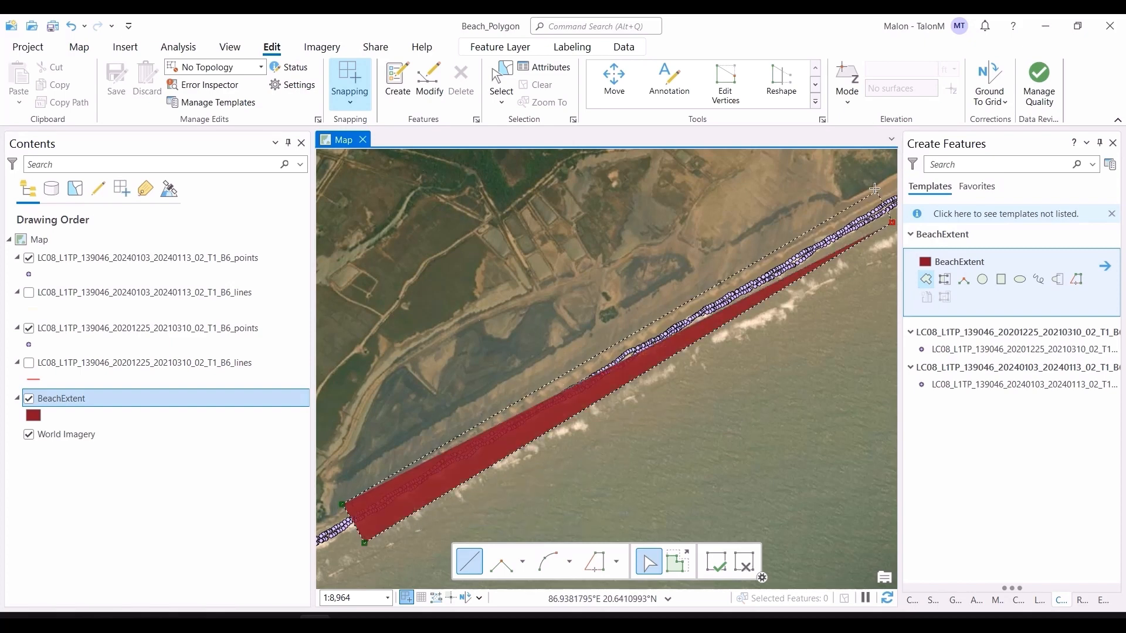
pyautogui.click(873, 188)
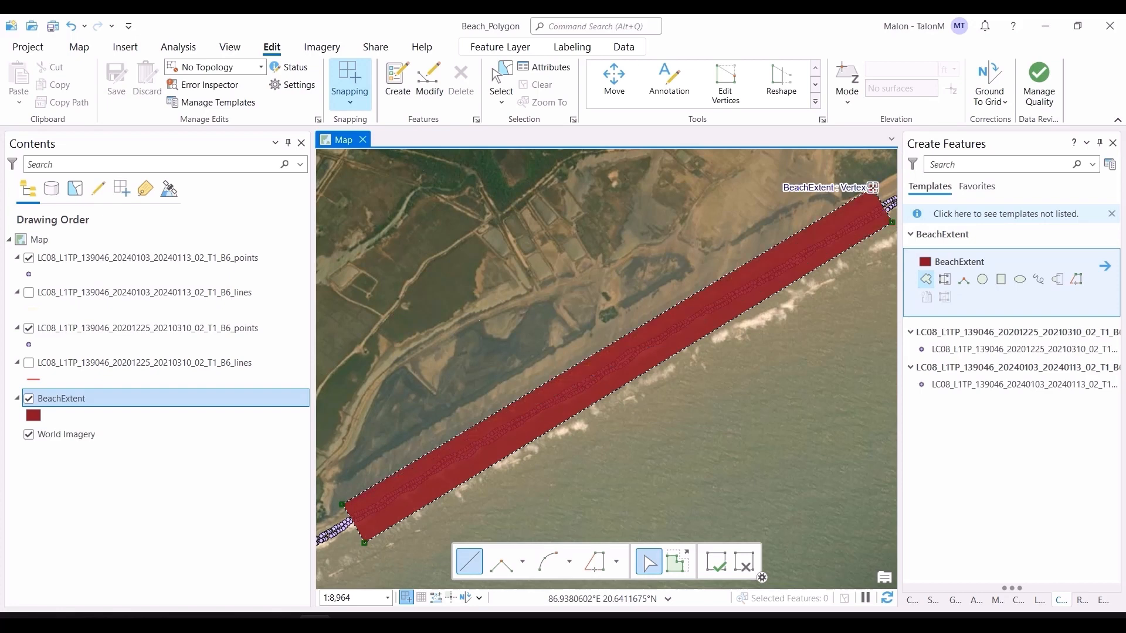
pyautogui.click(716, 563)
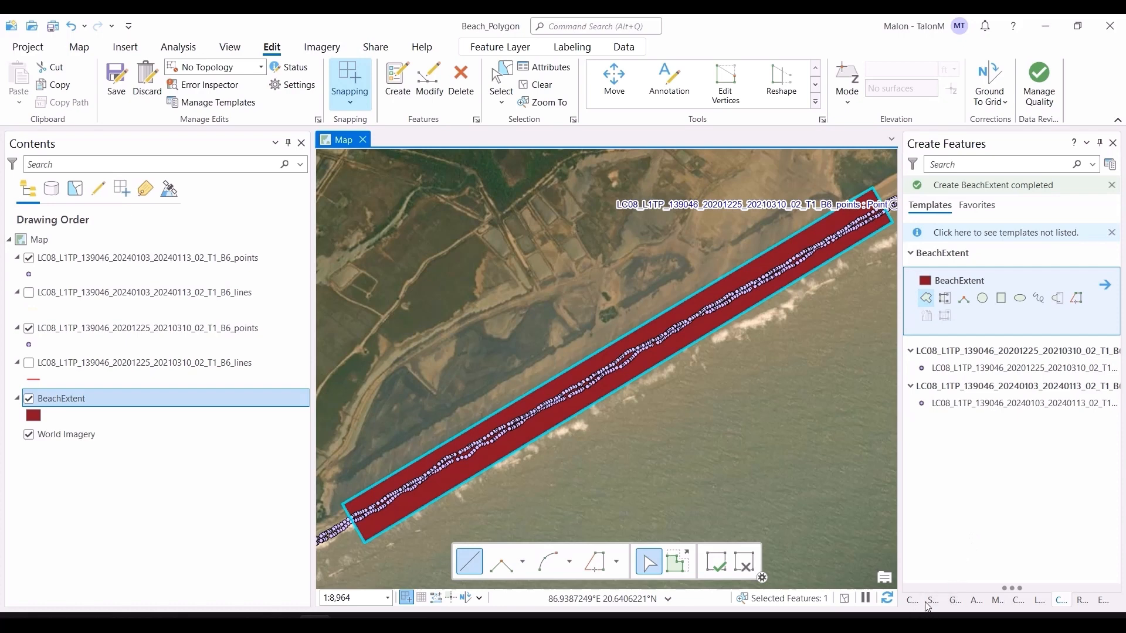
# Search the geoprocessing tools for "clip" and open the Clip tool from Analysis Tools
pyautogui.click(955, 600)
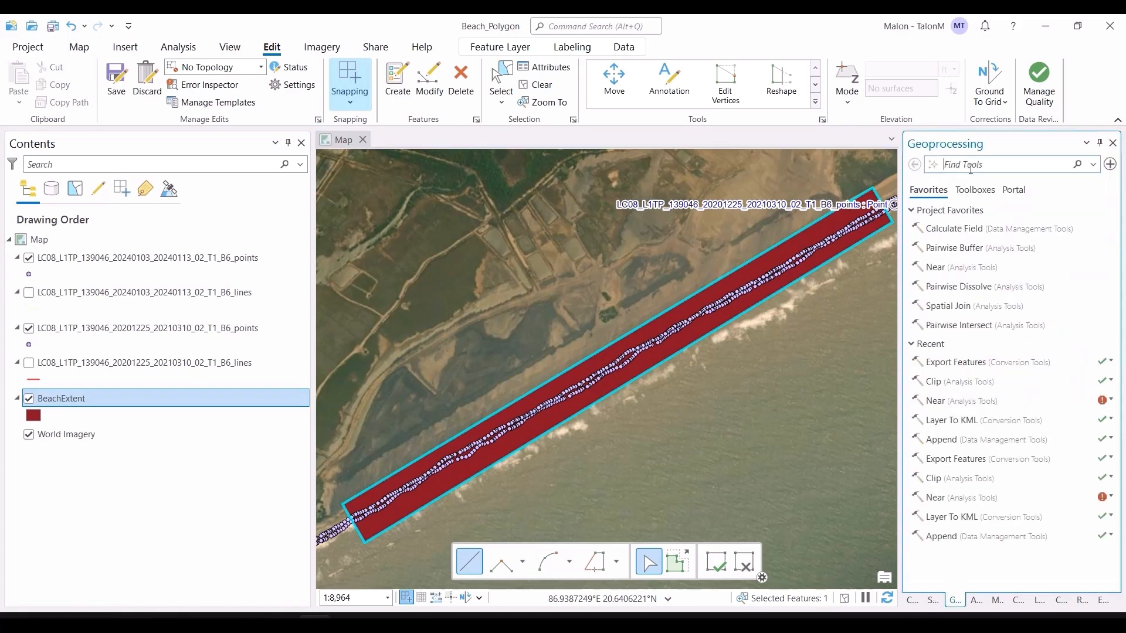
pyautogui.write('clip')
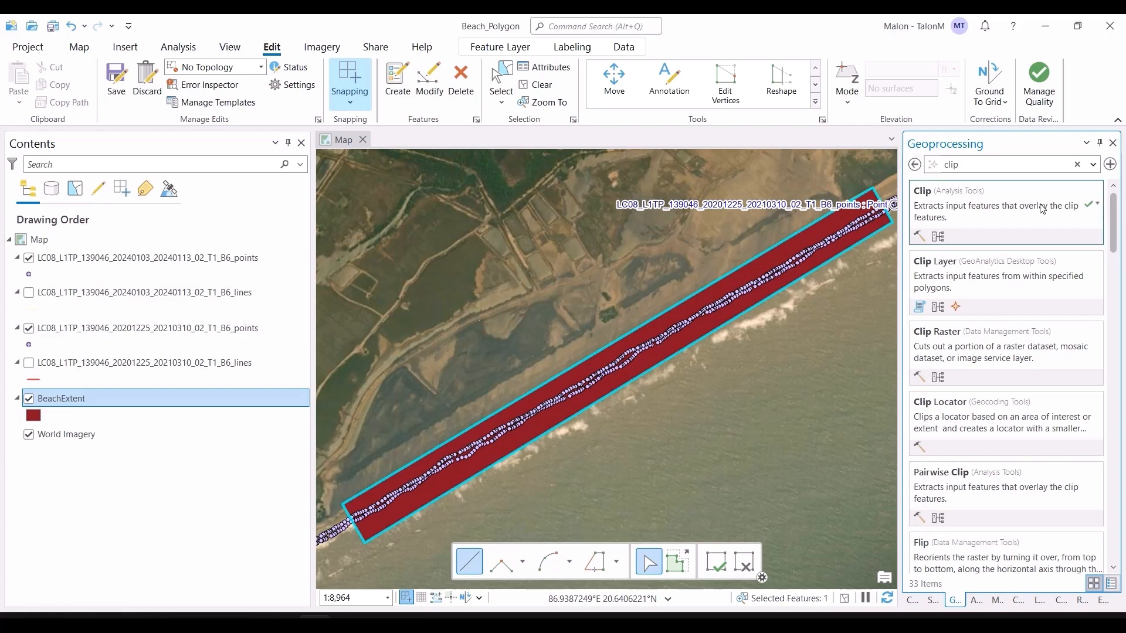
pyautogui.click(1010, 223)
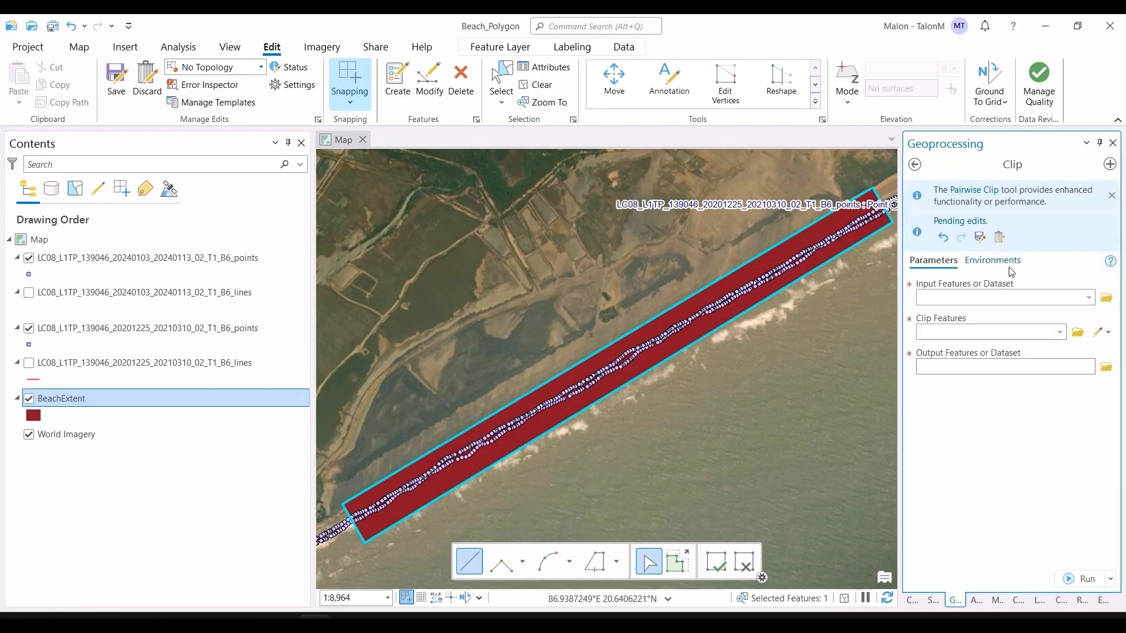
# Clear the polygon selection, save all edits to BeachExtent, and close the polygon sketch
pyautogui.click(535, 84)
pyautogui.click(129, 79)
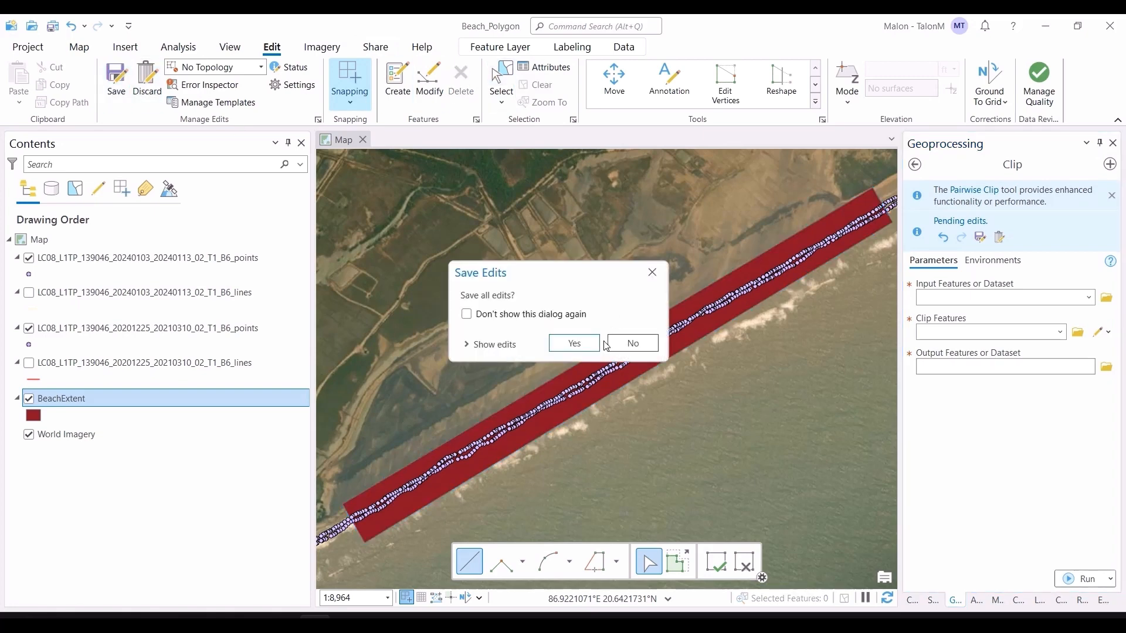
pyautogui.click(574, 343)
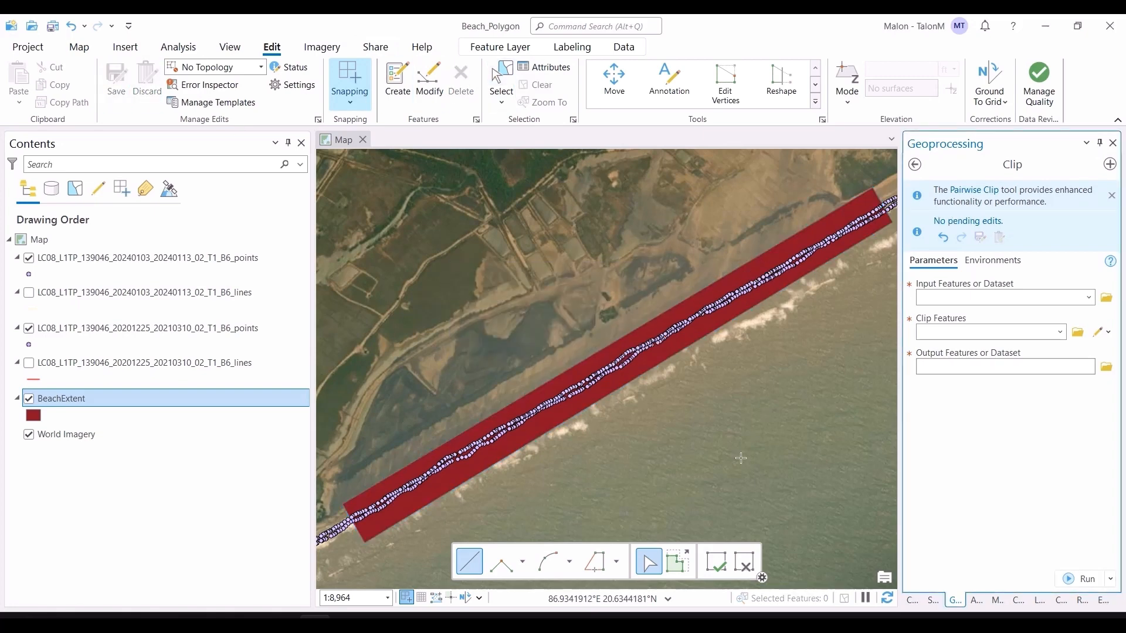
pyautogui.click(716, 562)
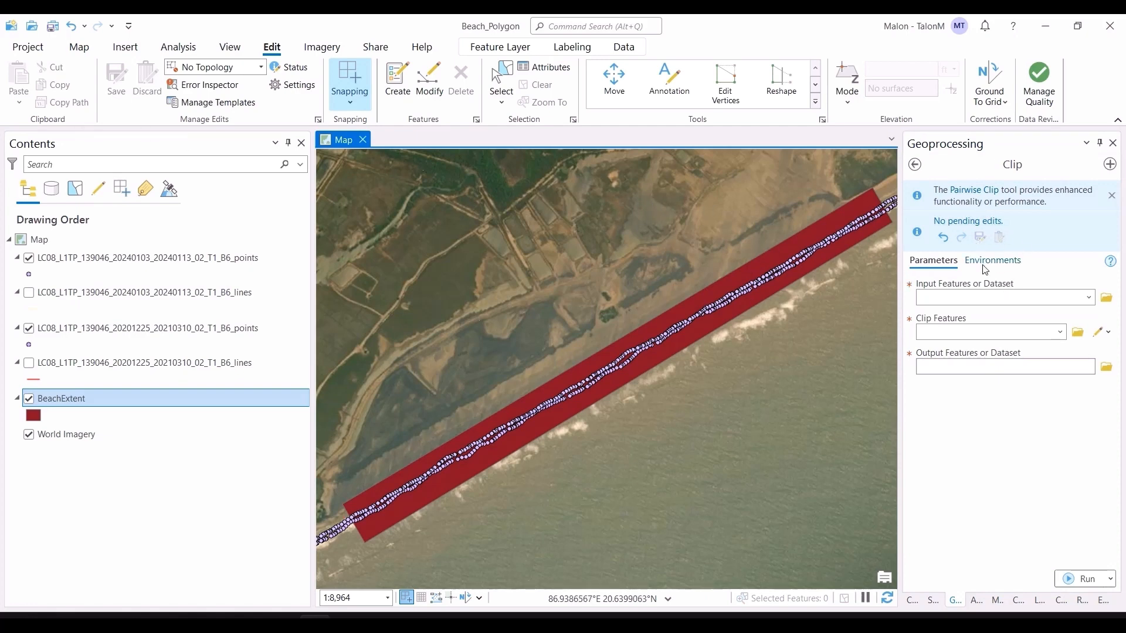
# Clip the LC08_L1TP_139046_20201225_20210310_02_T1_B6_points layer to BeachExtent, with the output named Dec2020_Clip
pyautogui.click(1090, 296)
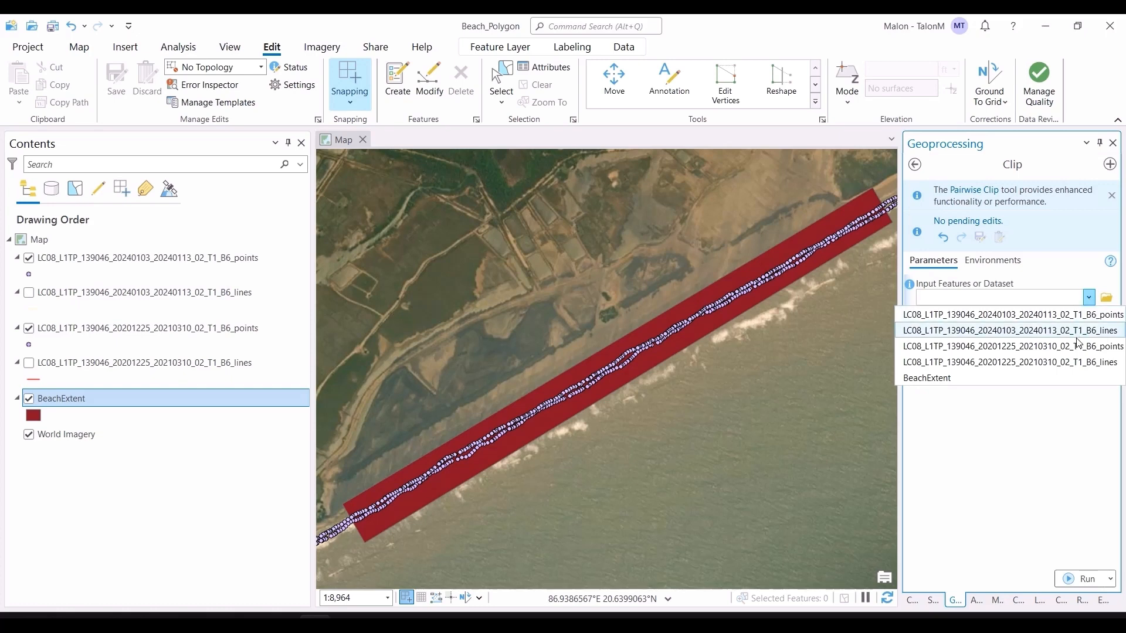
pyautogui.click(995, 347)
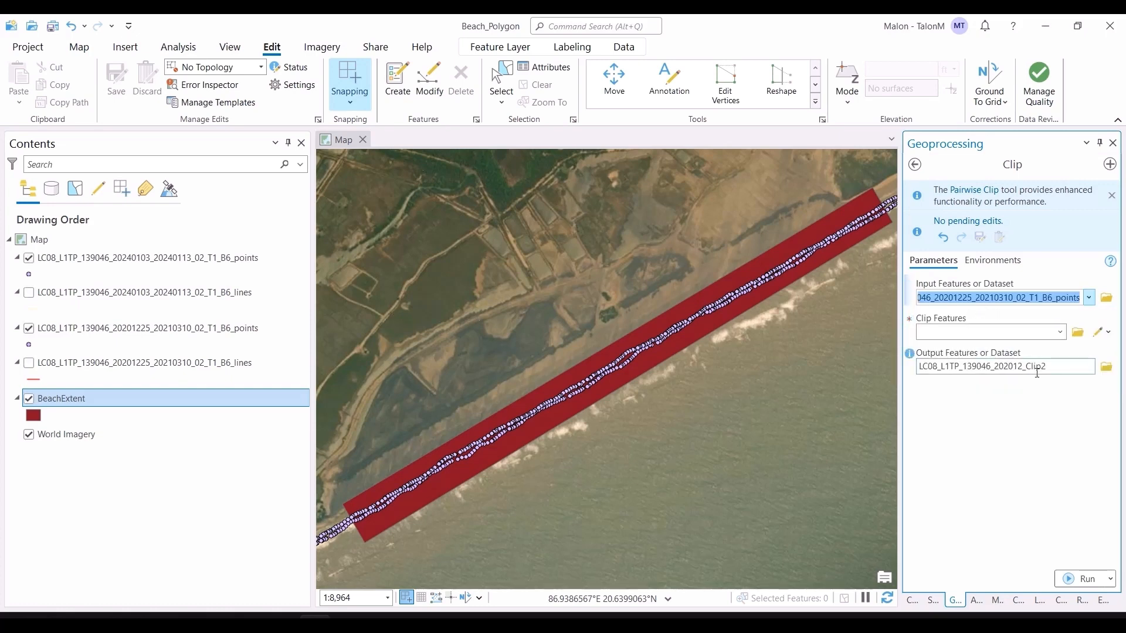
pyautogui.click(1077, 333)
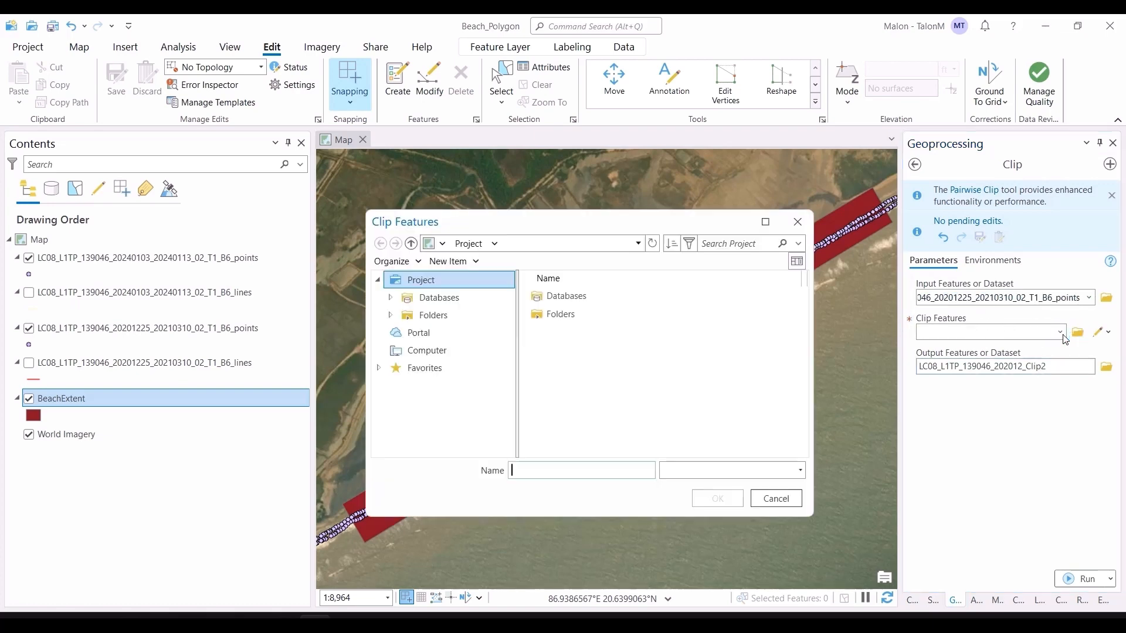
pyautogui.click(801, 221)
pyautogui.click(1059, 331)
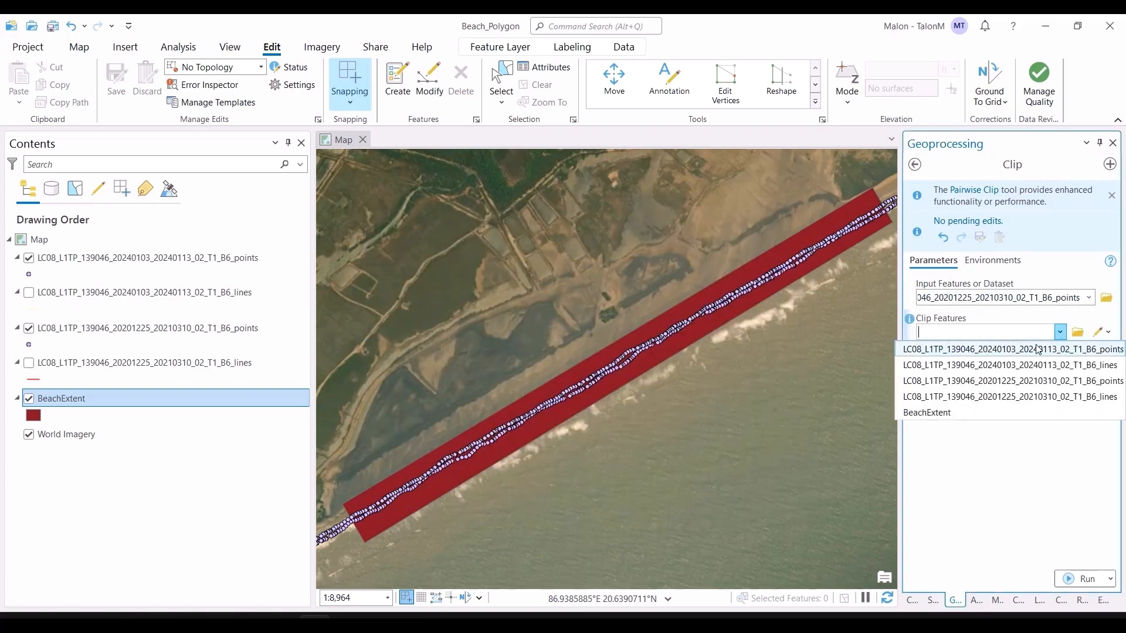
pyautogui.click(1025, 412)
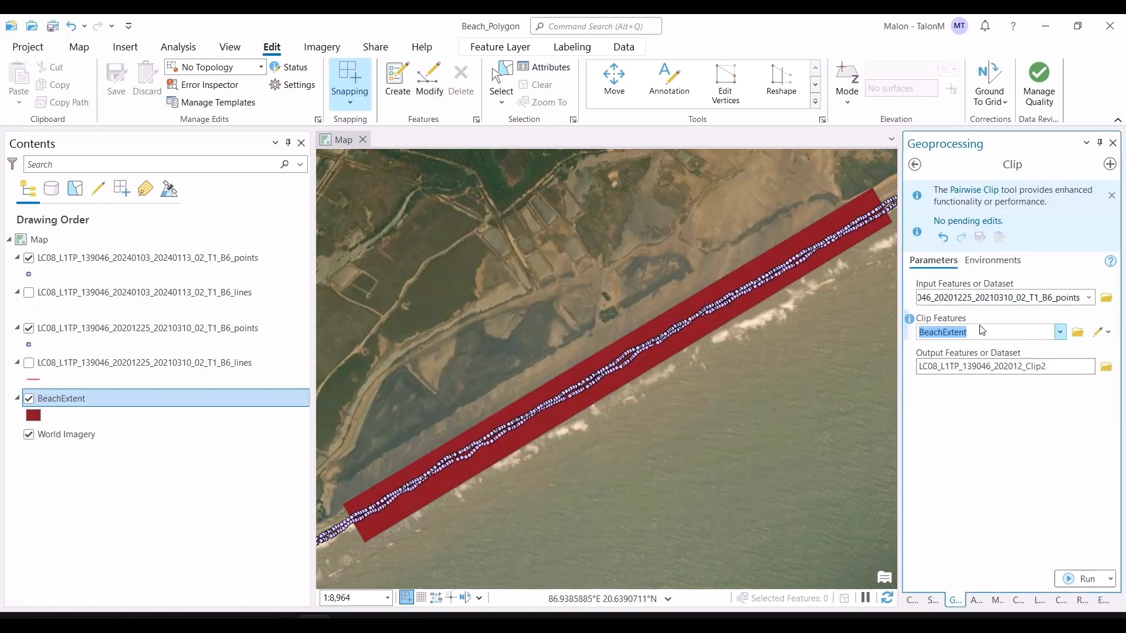
pyautogui.click(999, 366)
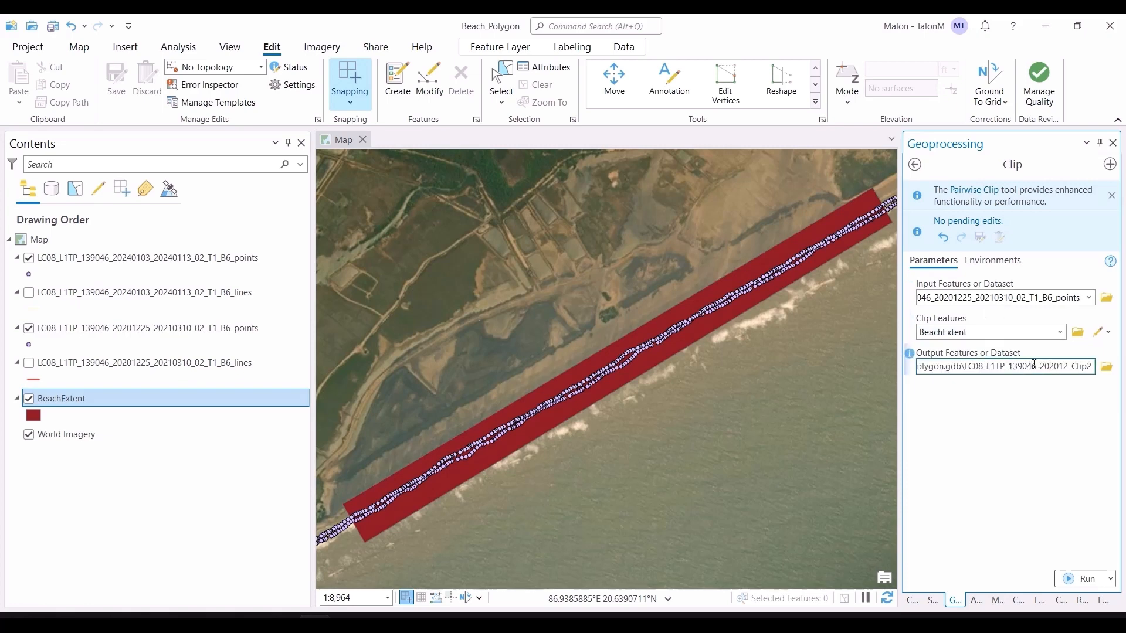
pyautogui.tripleClick(1032, 366)
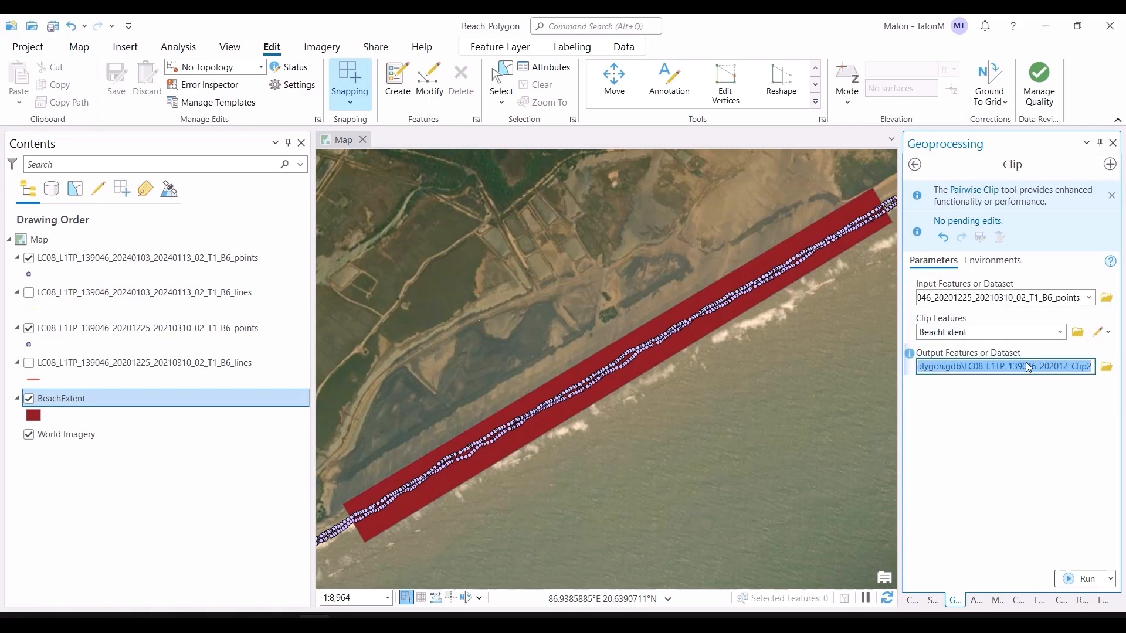
pyautogui.write('2020_Clip')
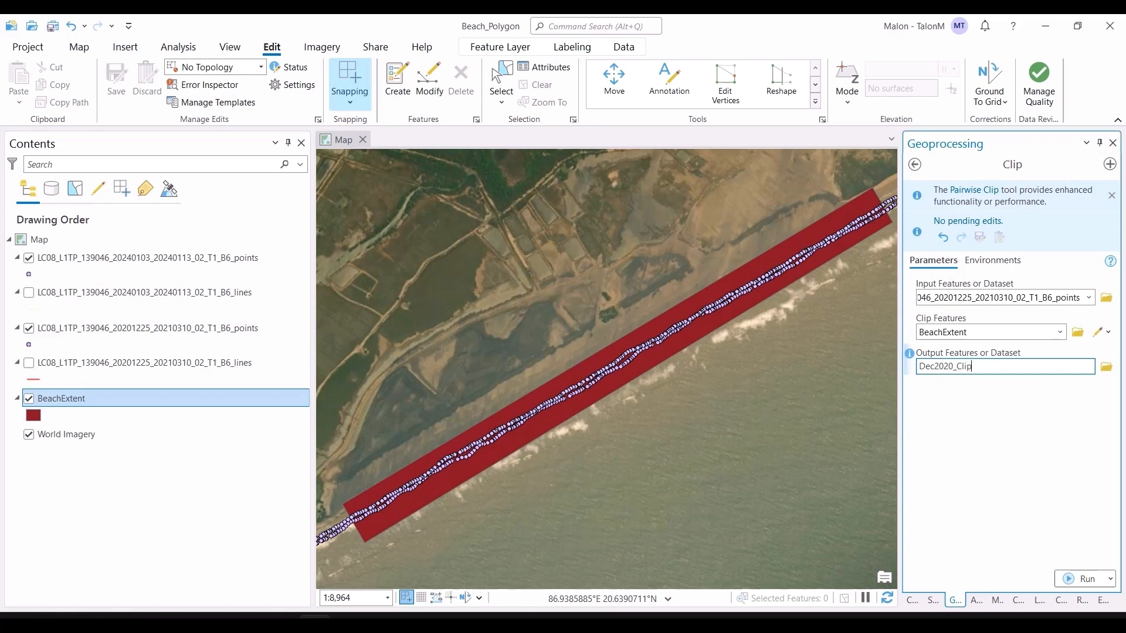
pyautogui.hotkey('ctrl', 'a')
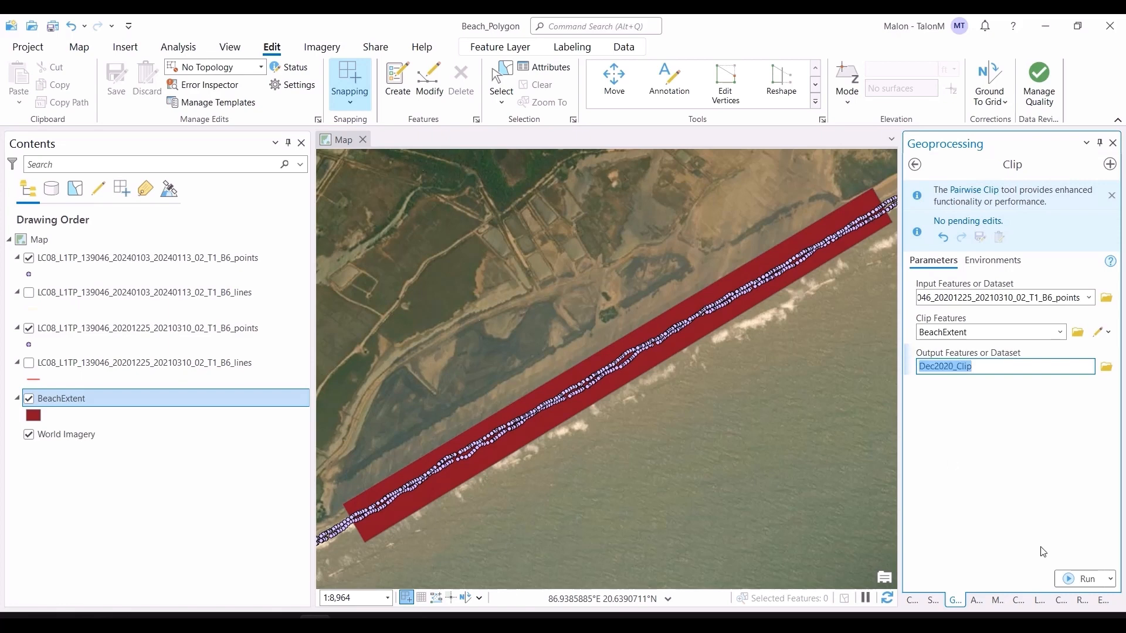
pyautogui.click(1082, 578)
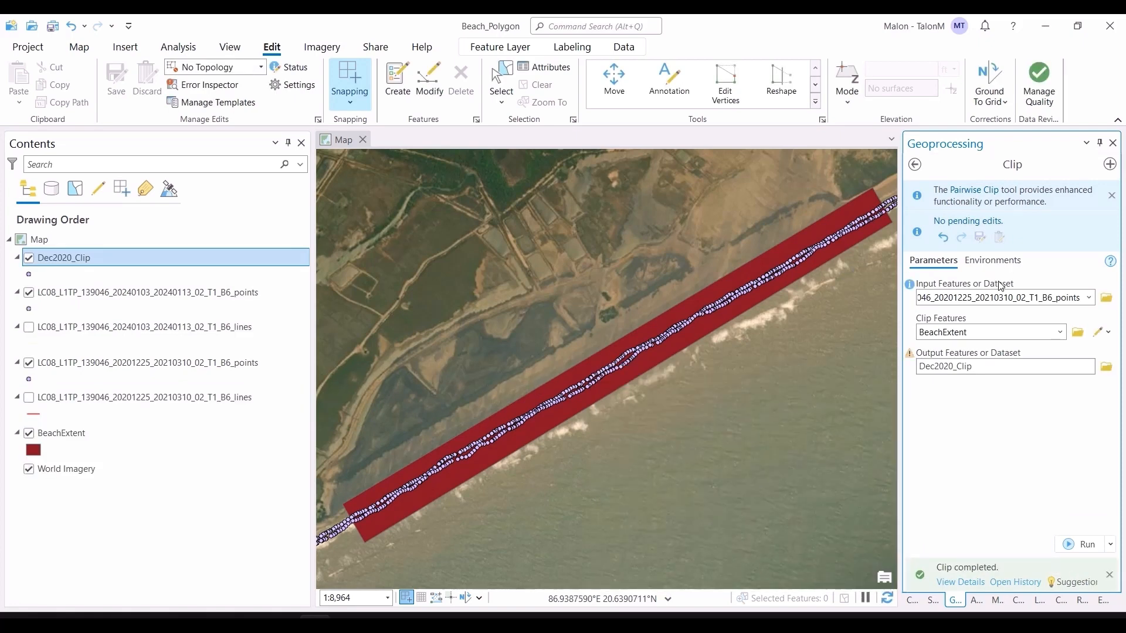
# Clip LC08_L1TP_139046_20240103_20240113_02_T1_B6_points to BeachExtent with the output named Jan2024_Clip, and hide both original points layers
pyautogui.click(1088, 298)
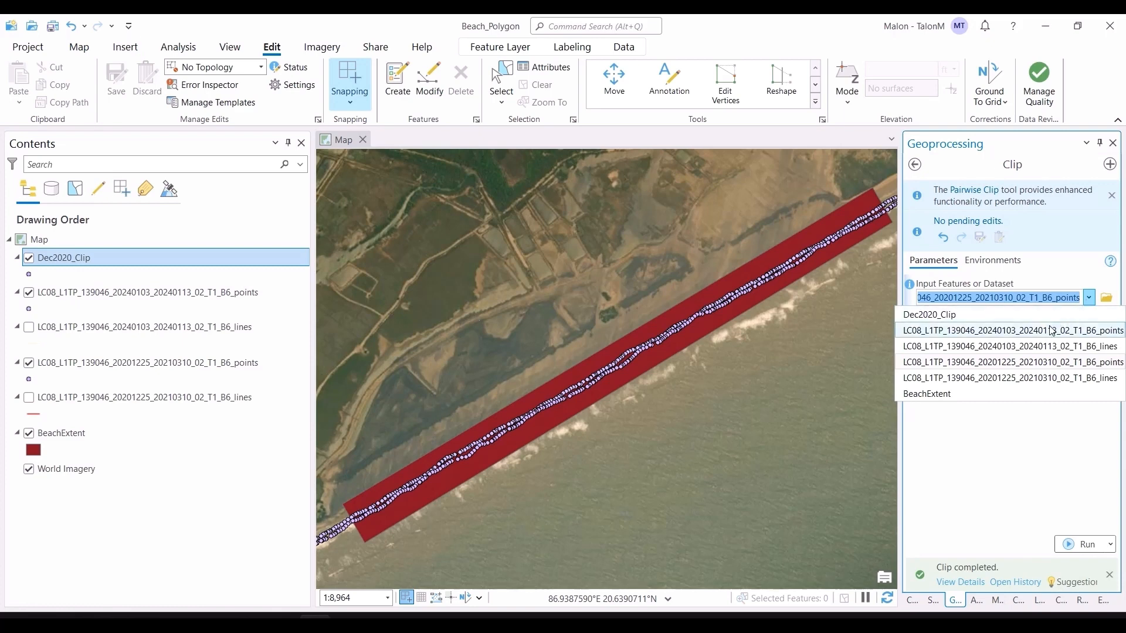
pyautogui.click(1009, 331)
pyautogui.click(980, 371)
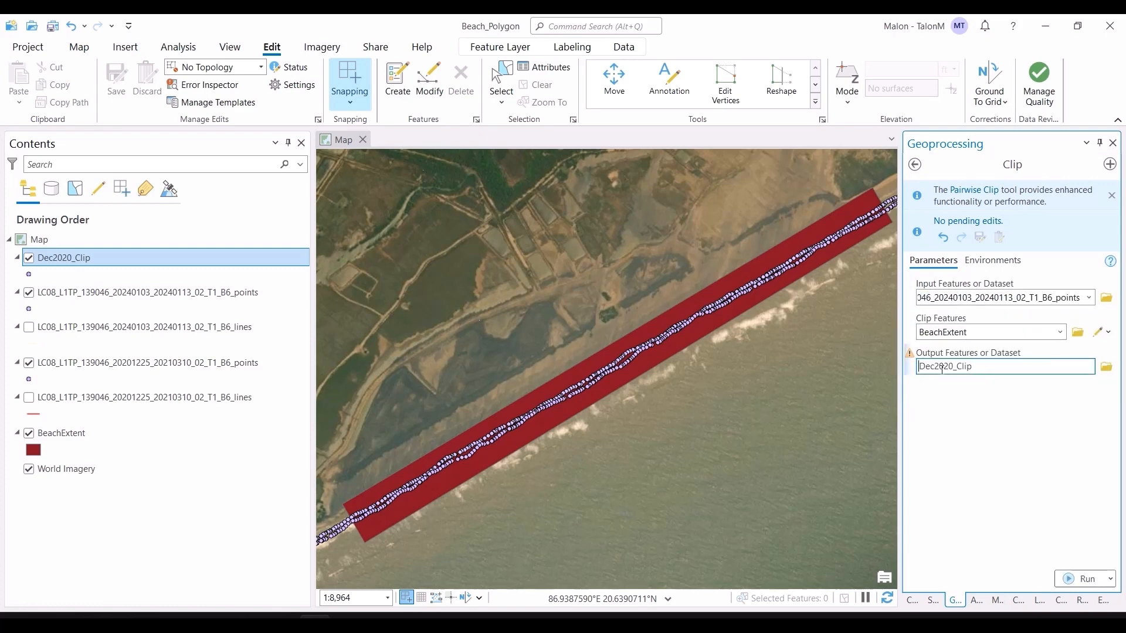
pyautogui.write('Jan')
pyautogui.press('Tab')
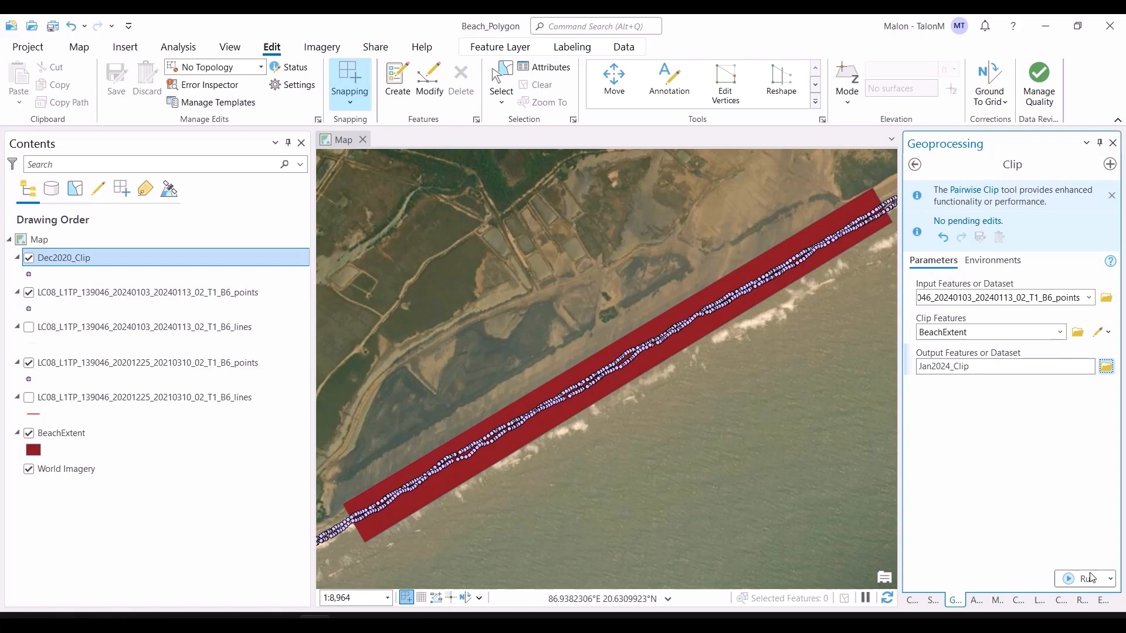
pyautogui.click(1089, 578)
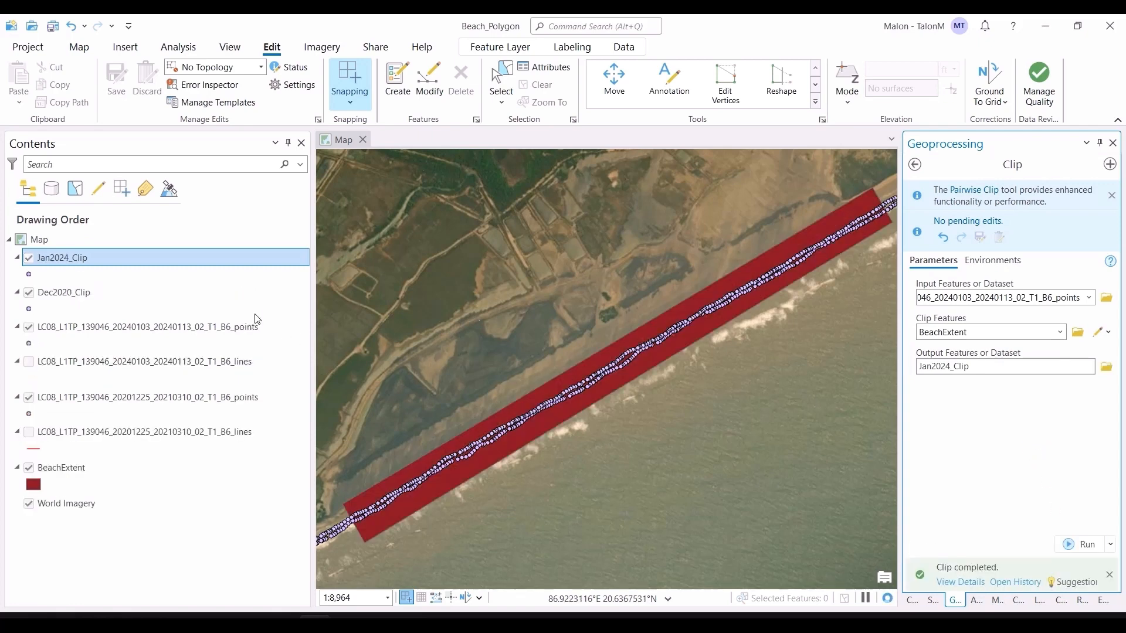
pyautogui.click(29, 326)
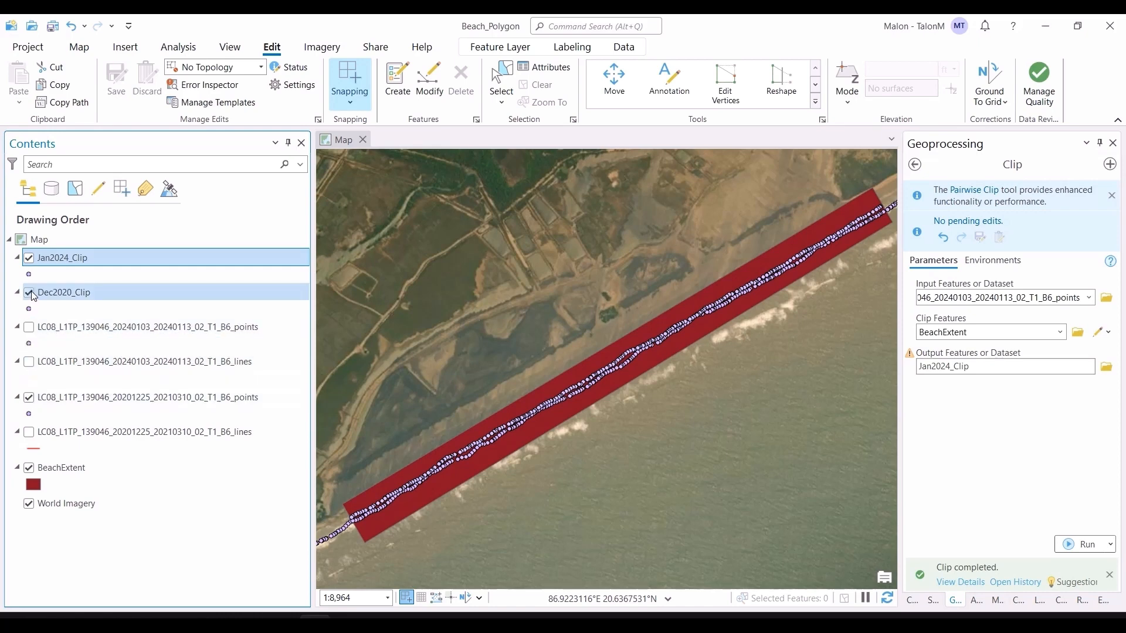
pyautogui.click(28, 398)
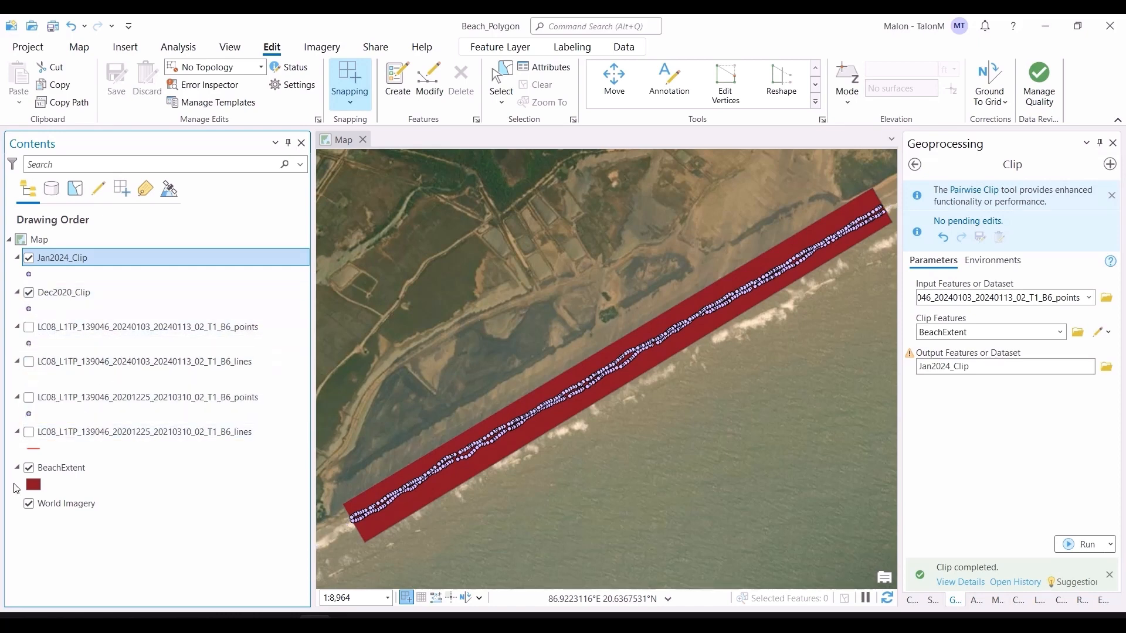
# Hide the BeachExtent layer and review the attribute tables of Jan2024_Clip and Dec2020_Clip, closing each one after checking it
pyautogui.click(29, 467)
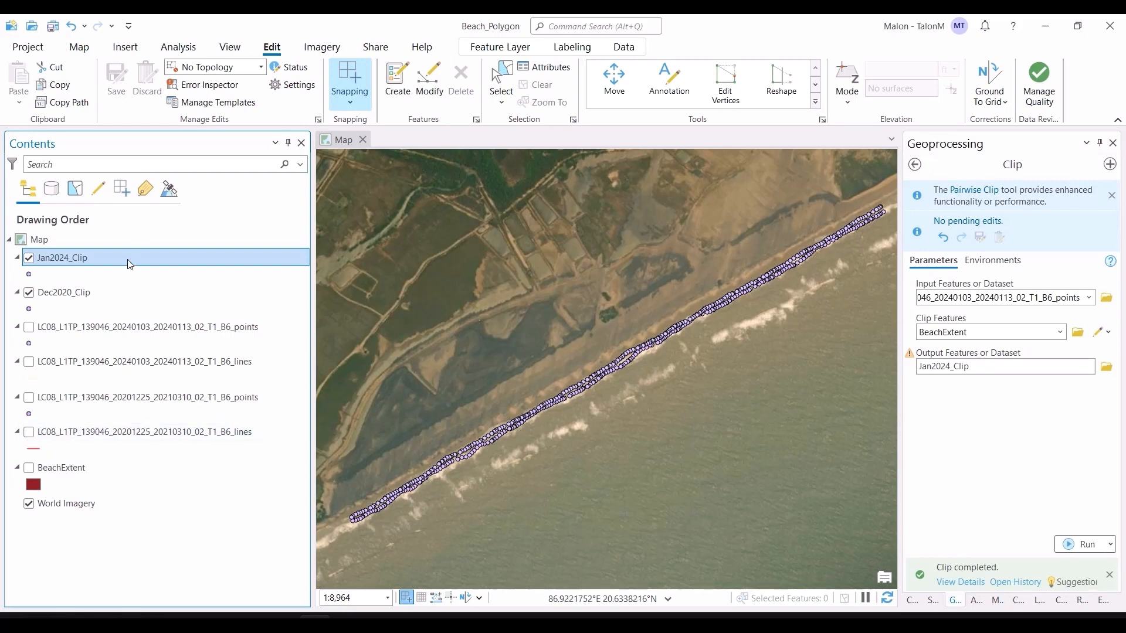
pyautogui.hotkey('ctrl', 't')
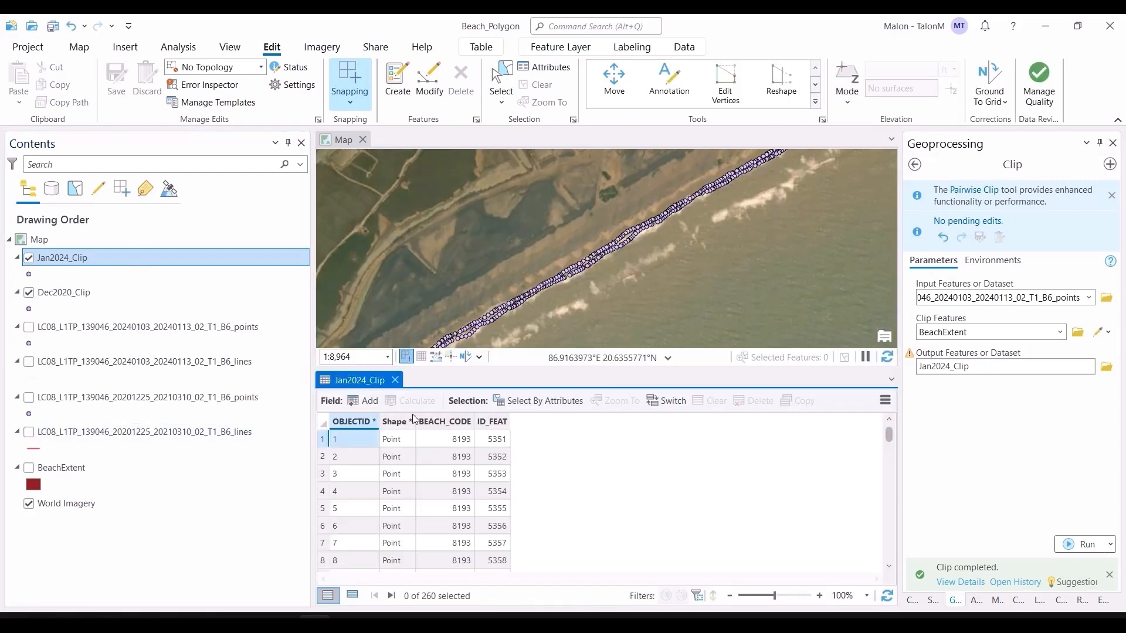
pyautogui.scroll(-12, 437, 429)
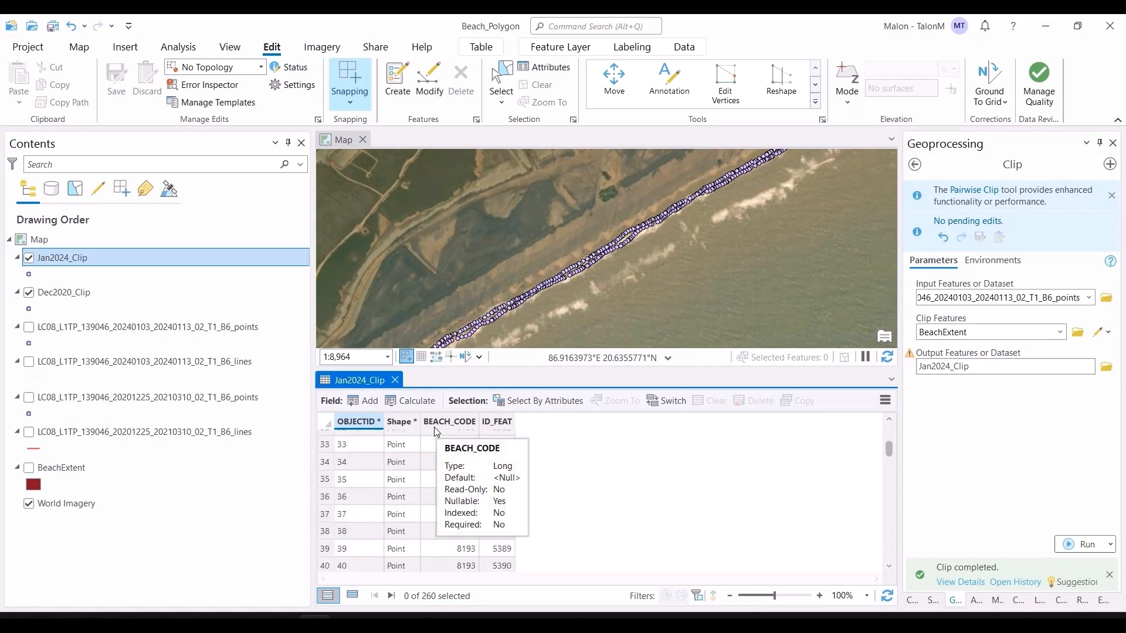
pyautogui.click(395, 381)
pyautogui.click(159, 296)
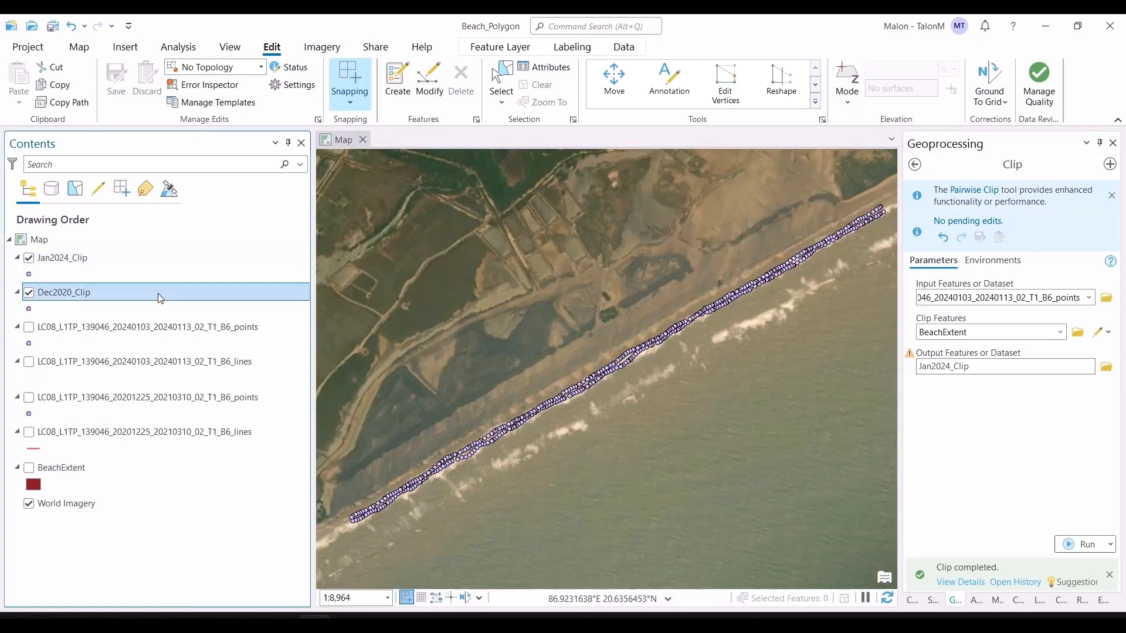
pyautogui.hotkey('ctrl', 't')
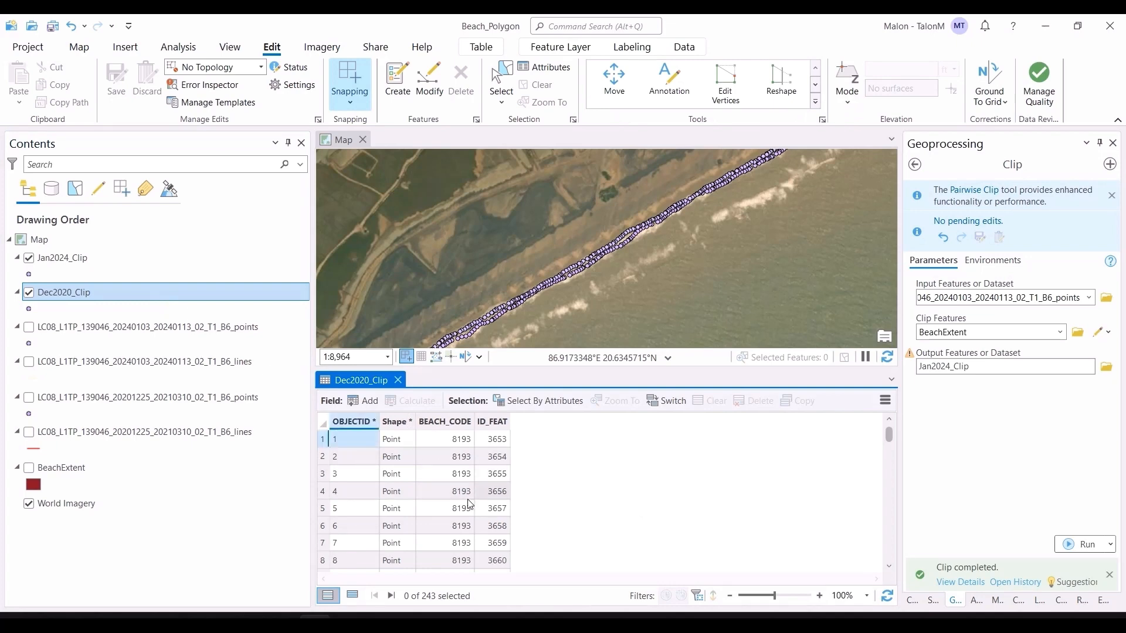
pyautogui.click(397, 380)
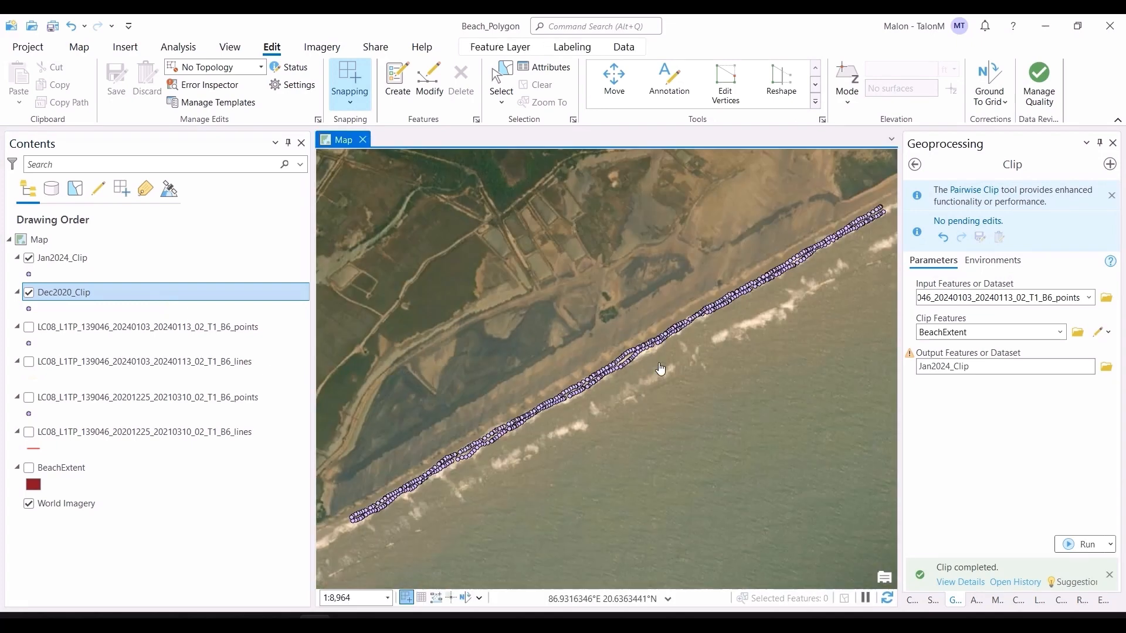
# Examine the spacing between the two sets of clipped shoreline points along the beach, up close and as a whole
pyautogui.scroll(10, 878, 223)
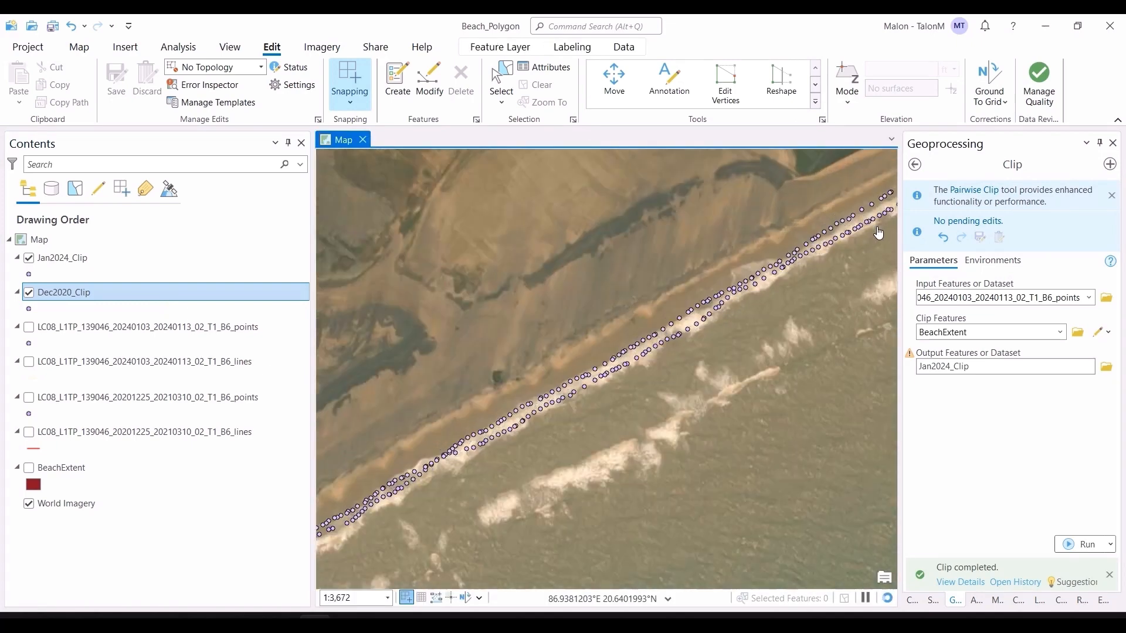
pyautogui.scroll(-1, 756, 476)
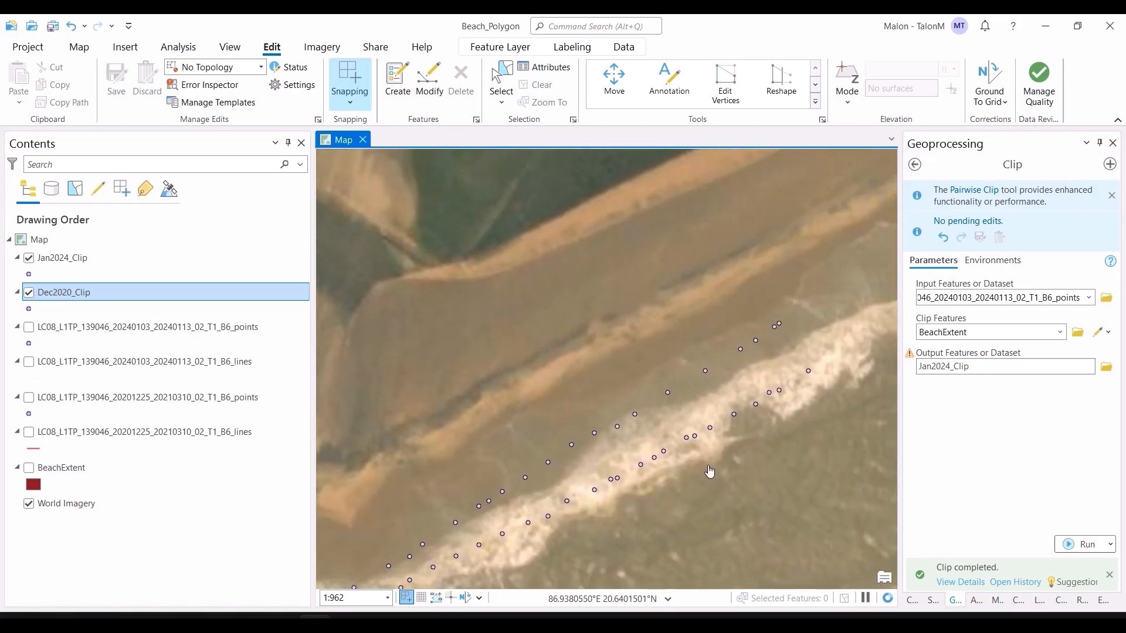
pyautogui.scroll(-1, 757, 381)
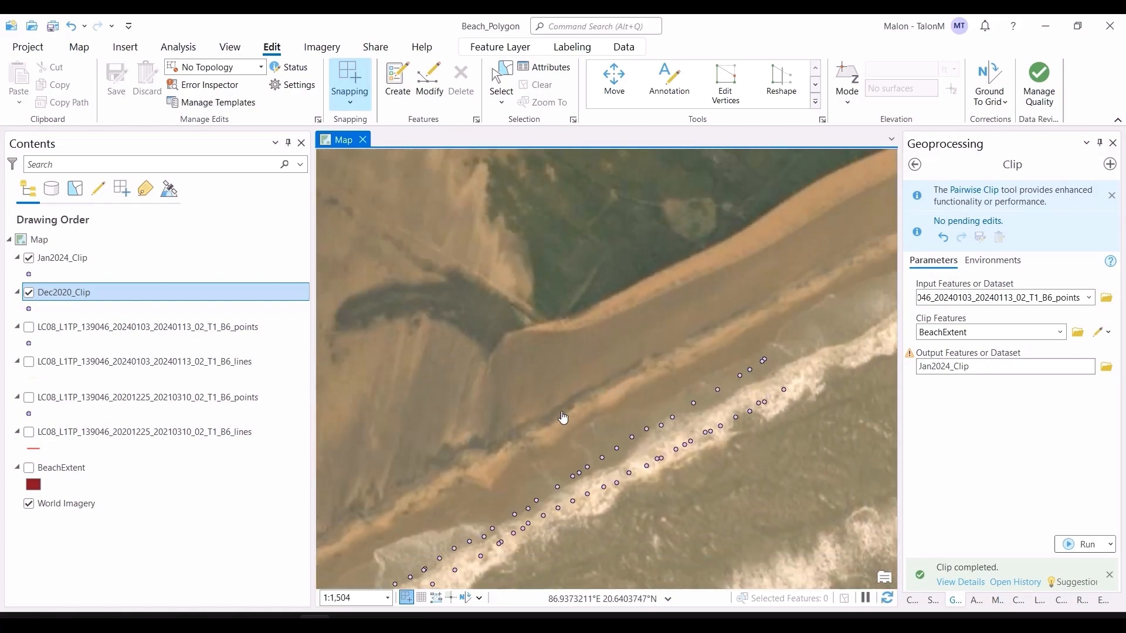
pyautogui.scroll(-6, 535, 472)
pyautogui.moveTo(609, 554); pyautogui.dragTo(802, 378)
pyautogui.scroll(-4, 576, 480)
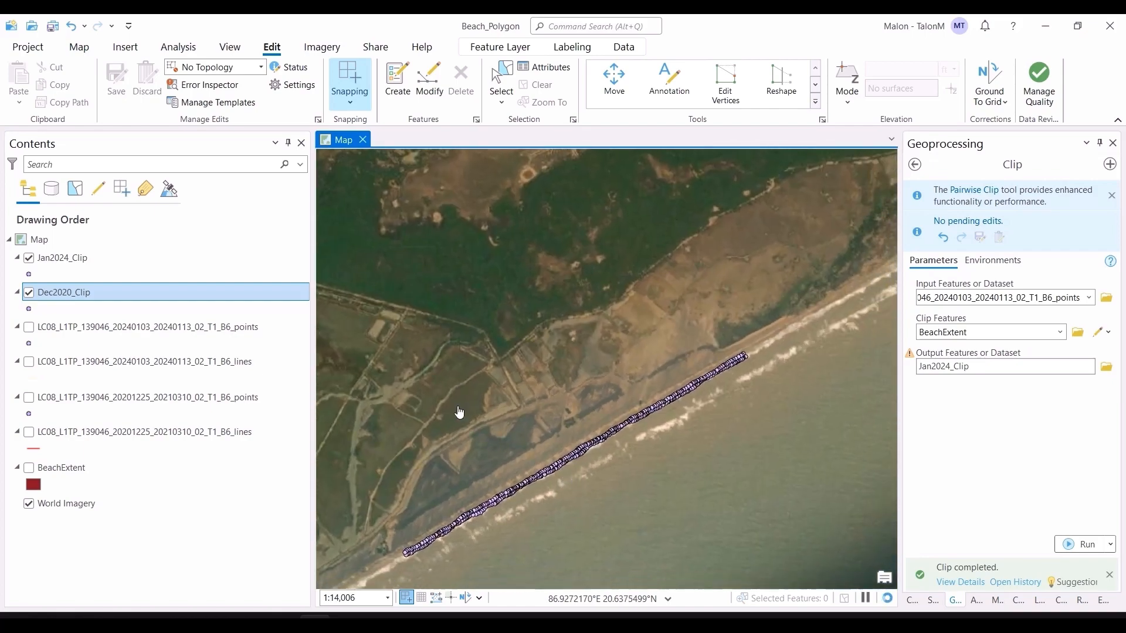
# Leave the Clip tool and start a new feature class in Beach_Polygon.gdb named ReferenceLine_InnerBeach
pyautogui.click(913, 166)
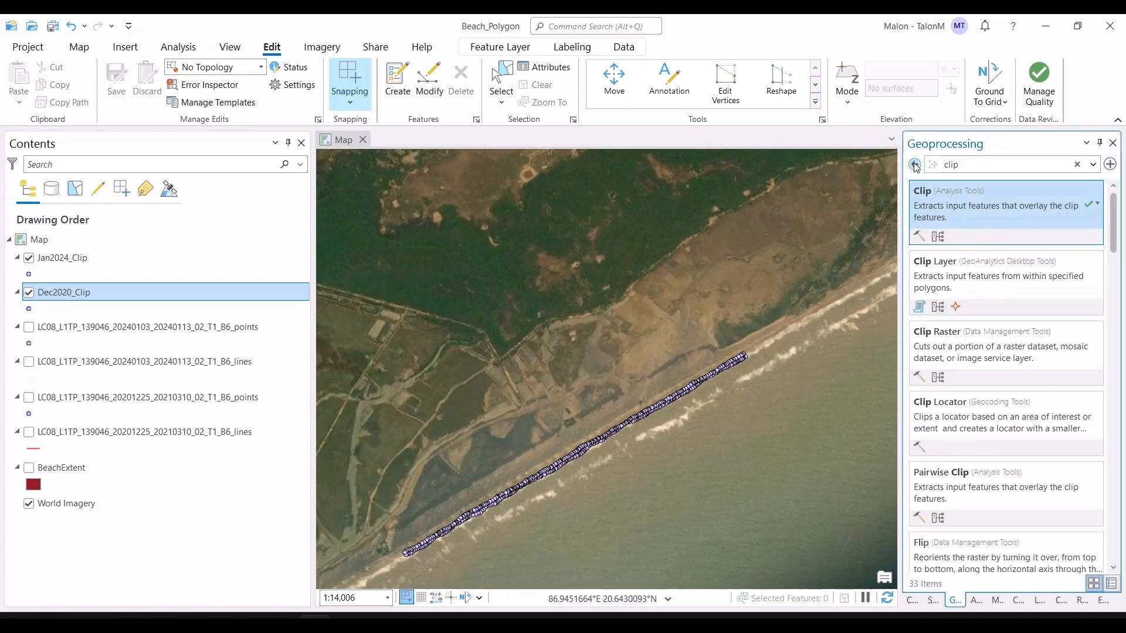
pyautogui.click(915, 166)
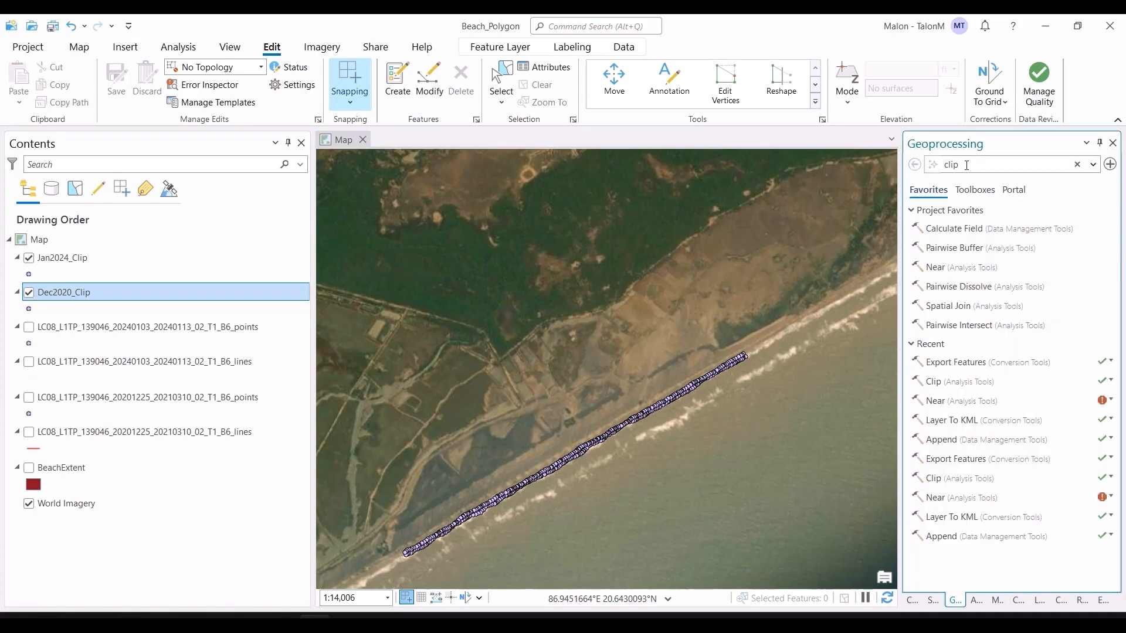
pyautogui.click(915, 600)
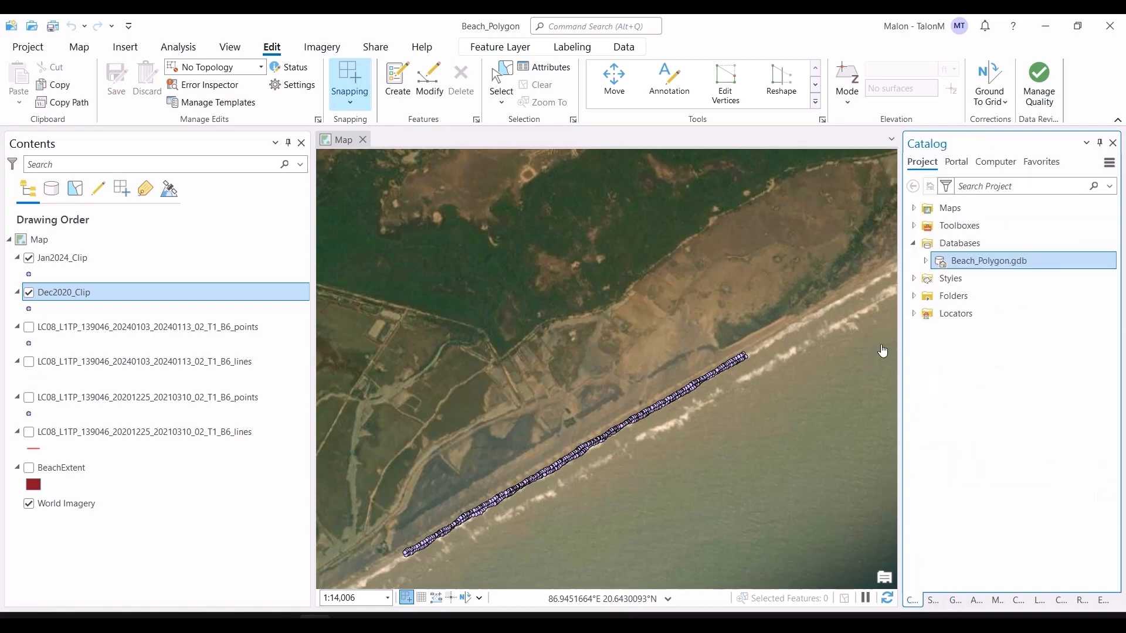
pyautogui.rightClick(955, 263)
pyautogui.moveTo(852, 186)
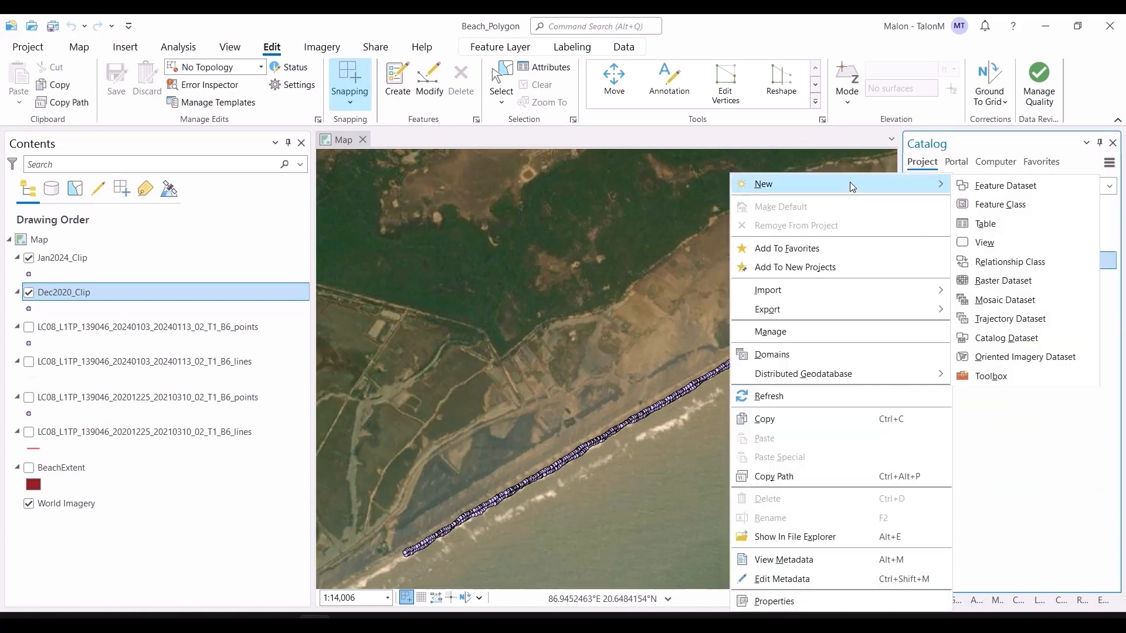
pyautogui.click(984, 205)
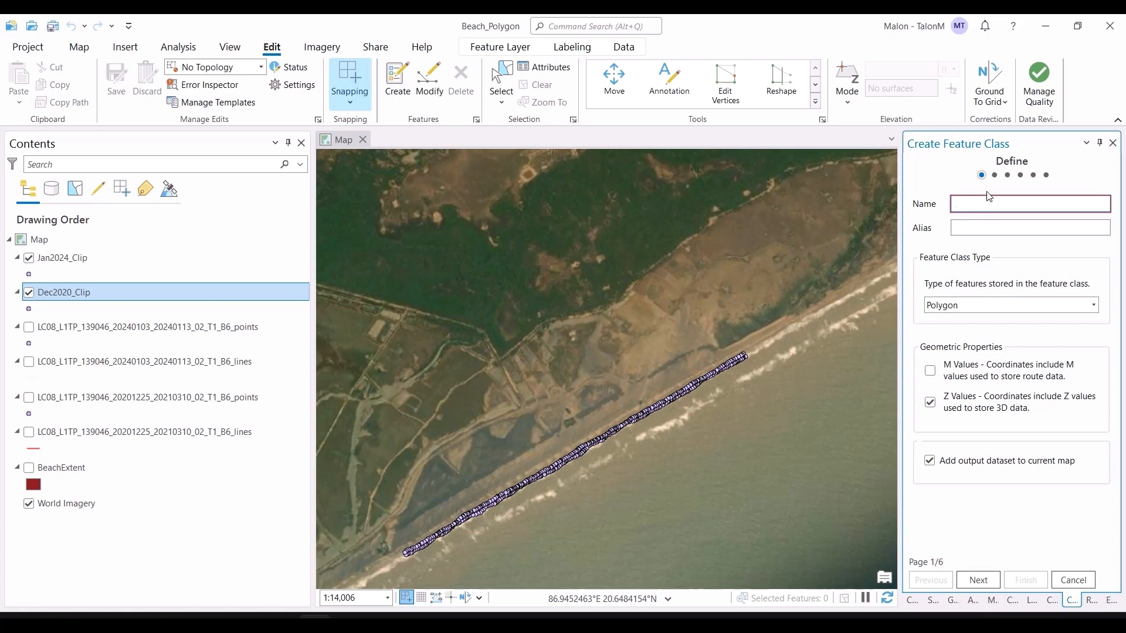
pyautogui.write('ReferenceLine_')
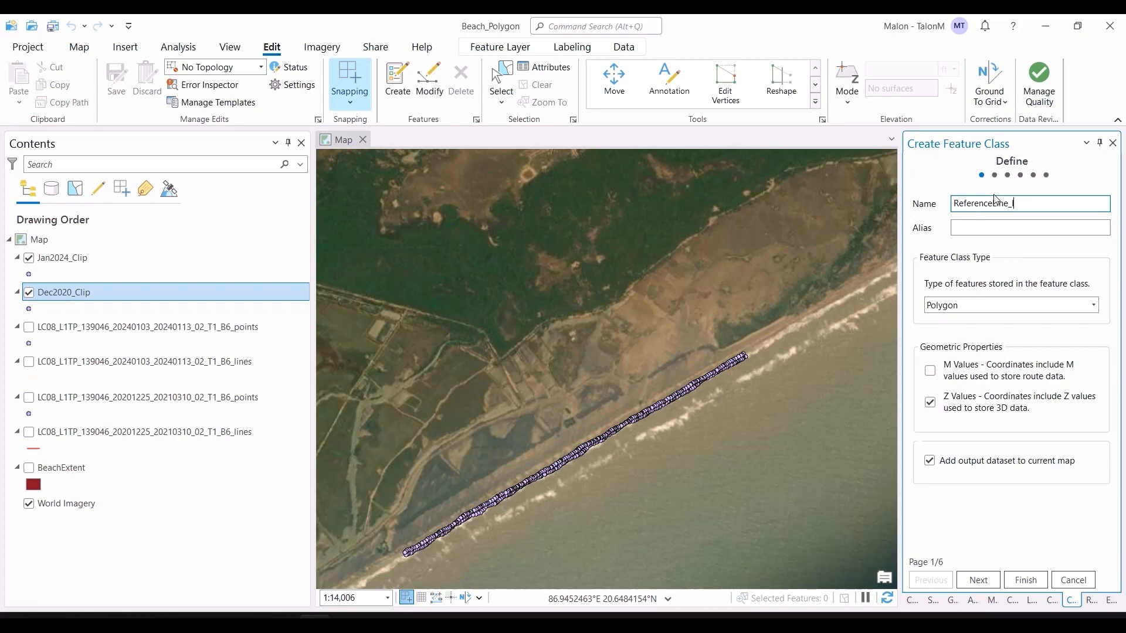
pyautogui.write('Inner')
pyautogui.write('BNea')
pyautogui.press('BackSpace')
pyautogui.press('BackSpace')
pyautogui.press('BackSpace')
pyautogui.write('each')
# Set the feature class type to Line, disable Z values, and create the feature class
pyautogui.click(1036, 305)
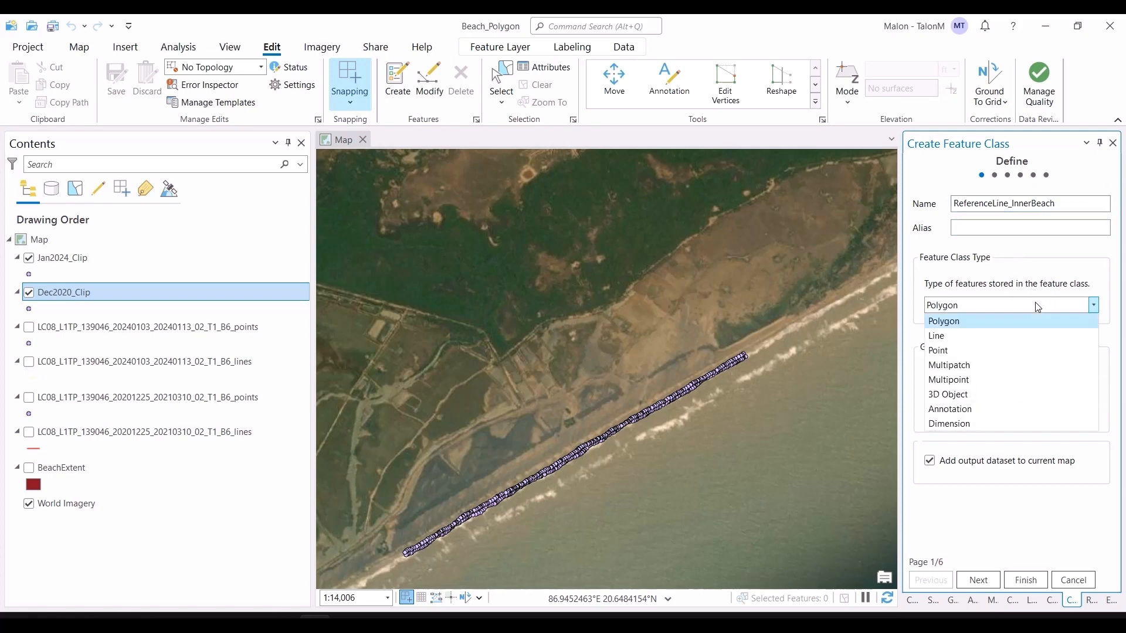
pyautogui.click(1013, 344)
pyautogui.click(931, 404)
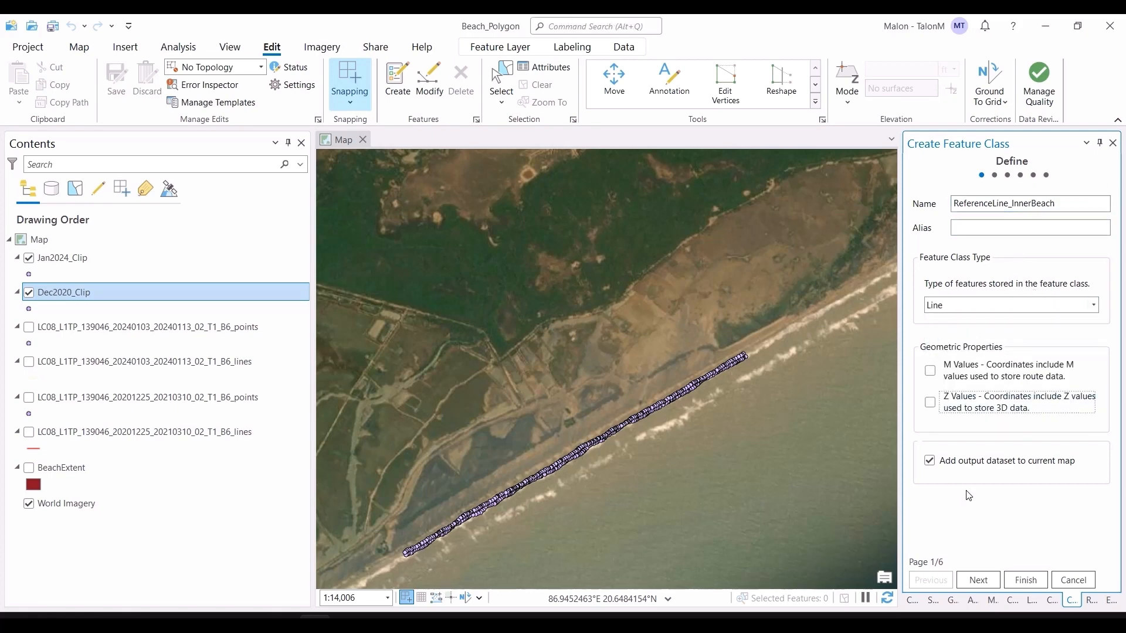
pyautogui.click(1033, 581)
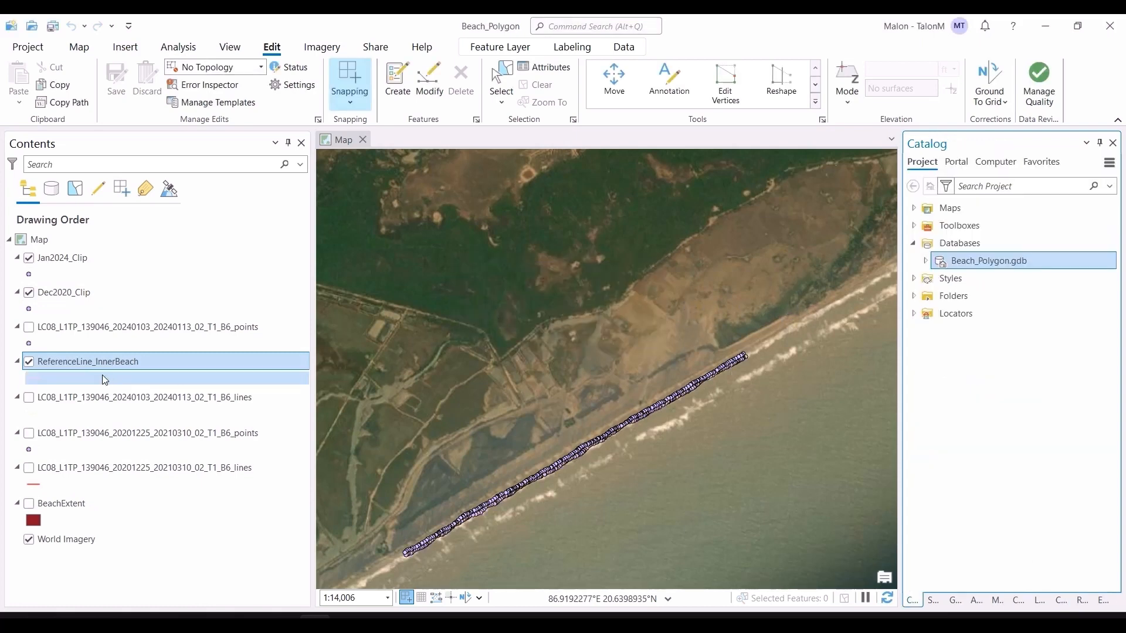
# Symbolize ReferenceLine_InnerBeach with a bright green line 4 pt wide and apply the change
pyautogui.click(36, 380)
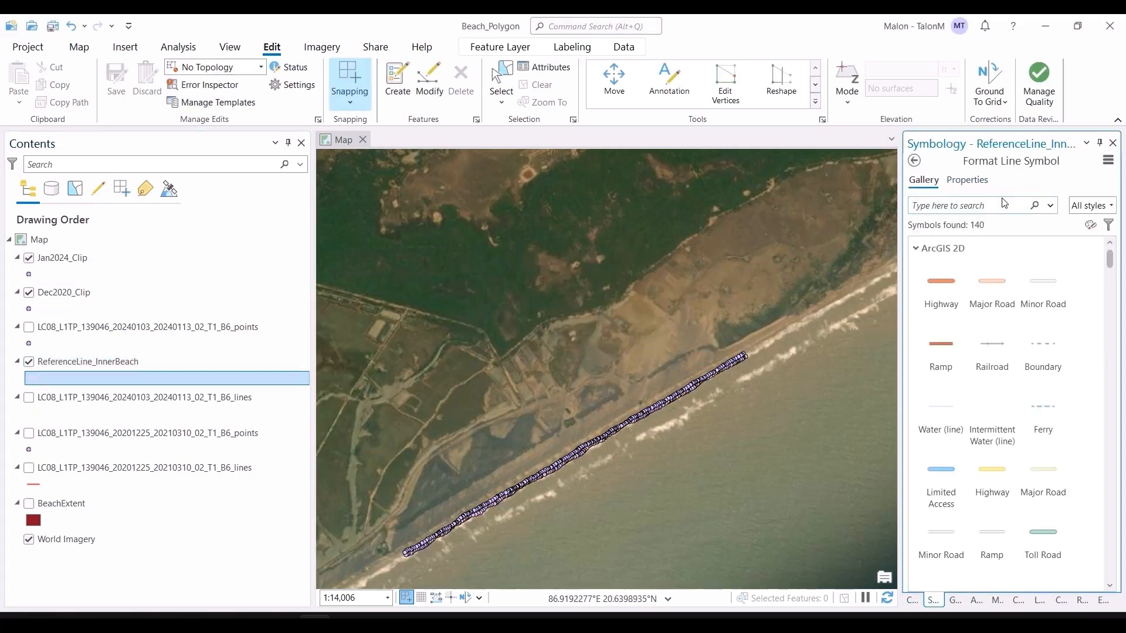
pyautogui.click(973, 182)
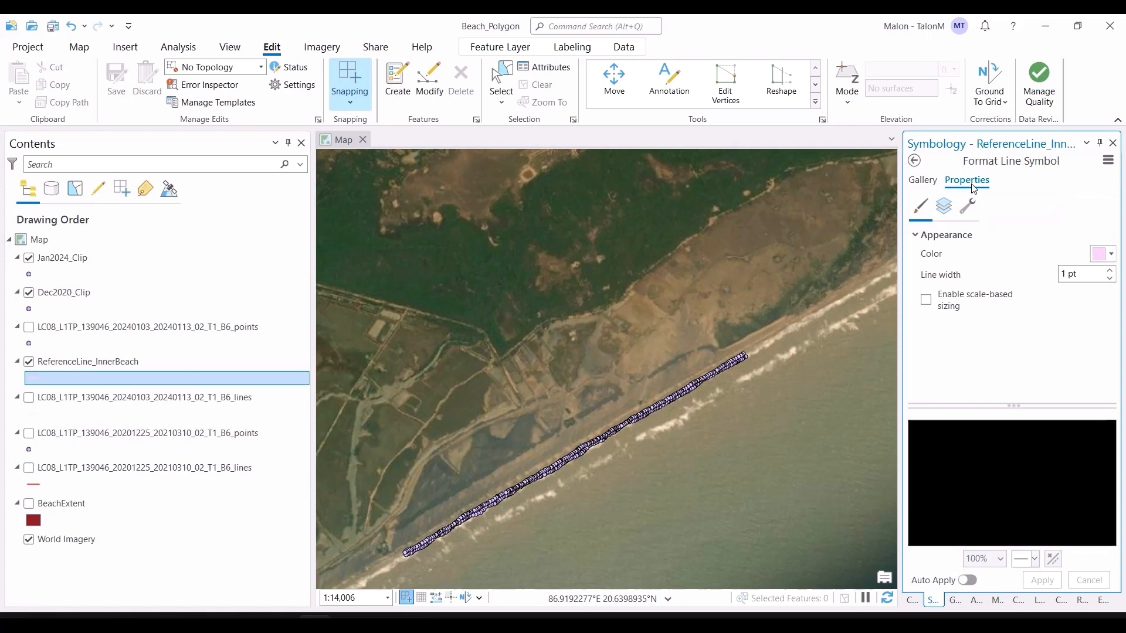
pyautogui.click(1111, 256)
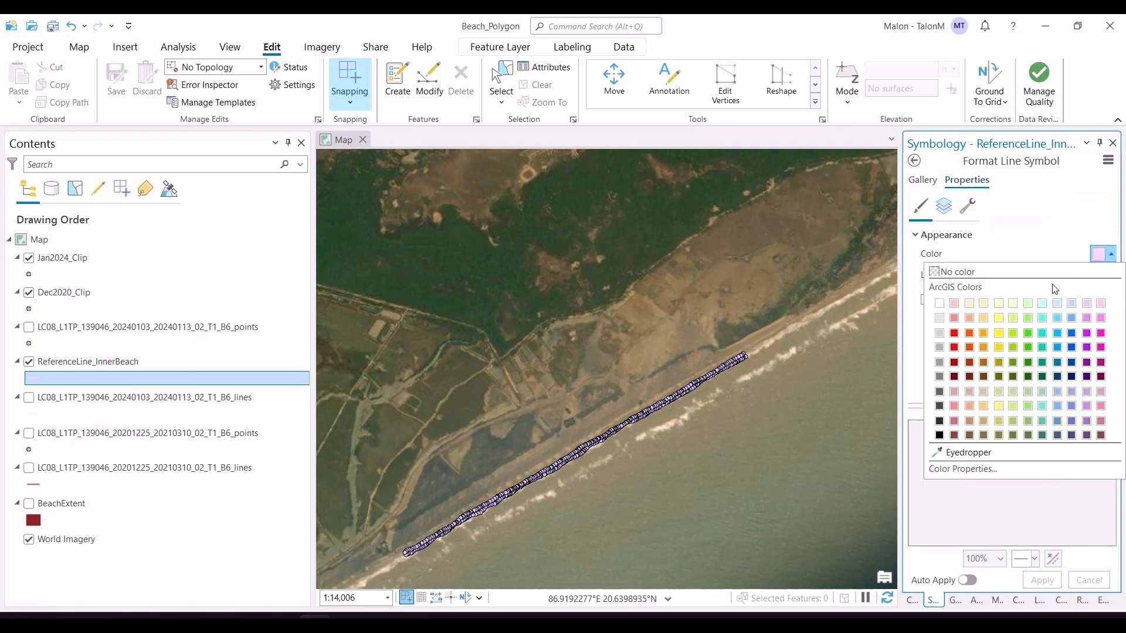
pyautogui.click(1029, 348)
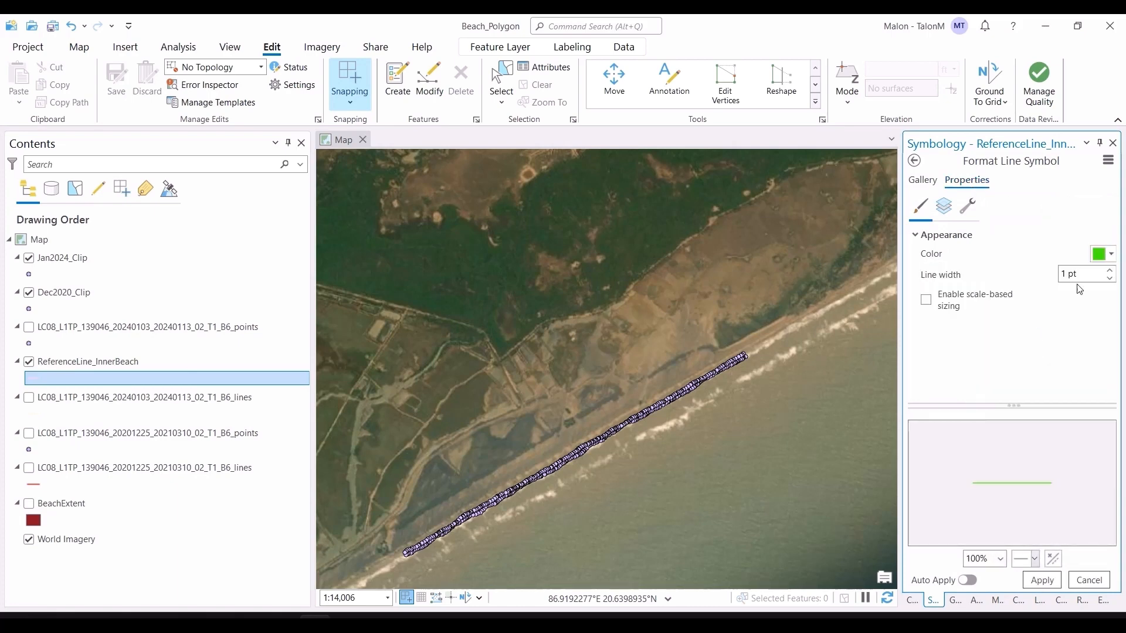
pyautogui.click(1110, 271)
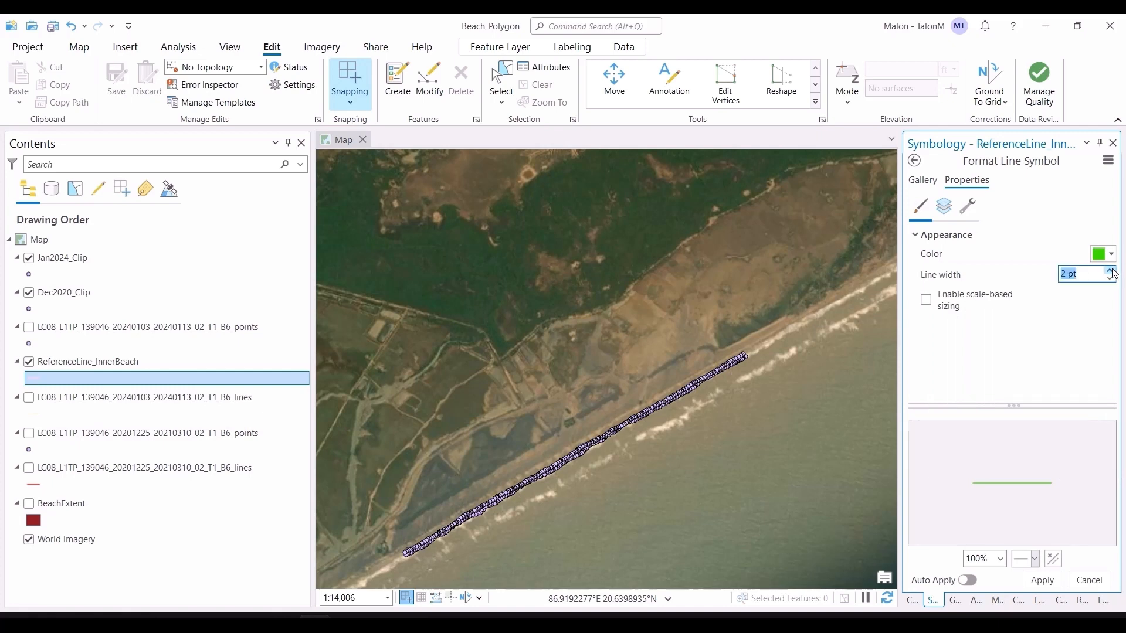
pyautogui.click(1042, 581)
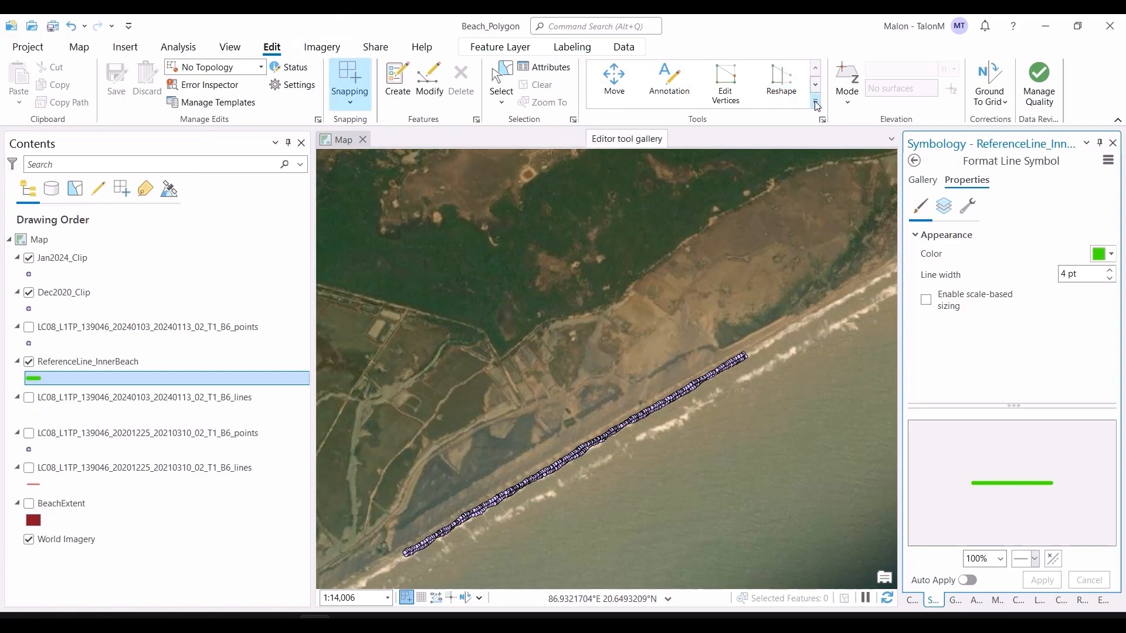
# Draw a straight ReferenceLine_InnerBeach line just inland of the clipped points, from their northeast end to their southwest end, and finish it
pyautogui.click(398, 82)
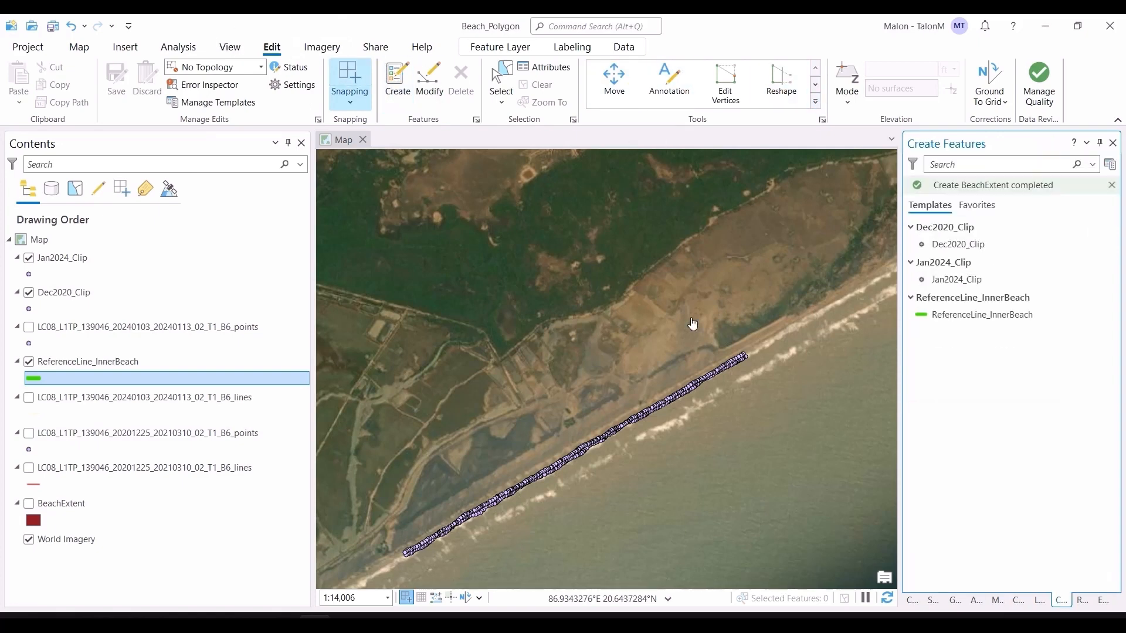
pyautogui.click(962, 340)
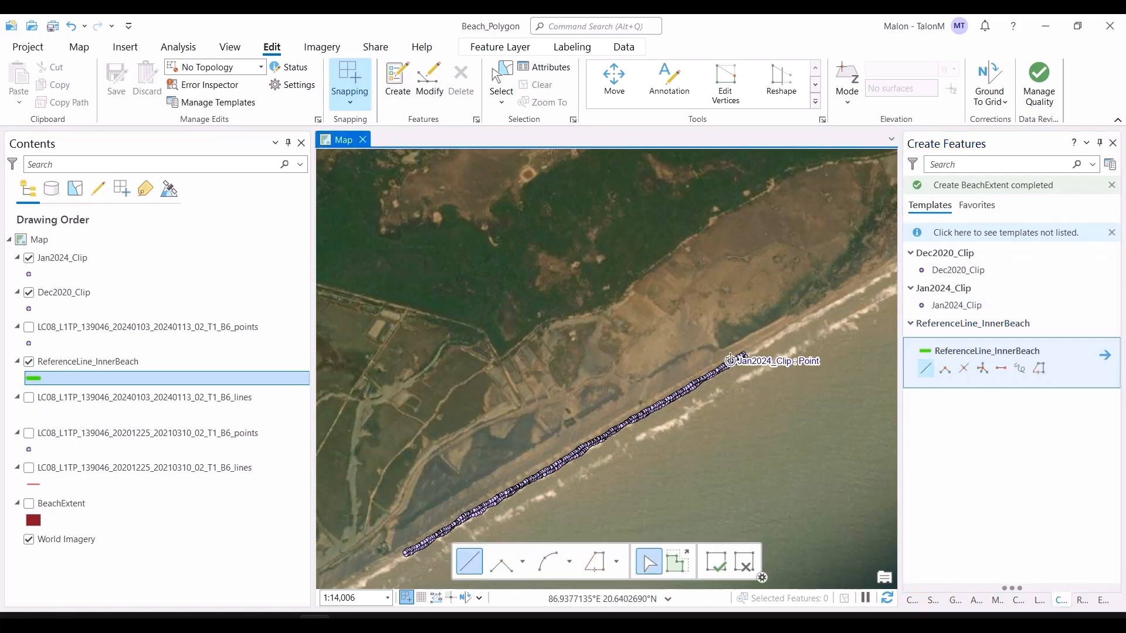
pyautogui.scroll(2, 727, 359)
pyautogui.scroll(-2, 610, 461)
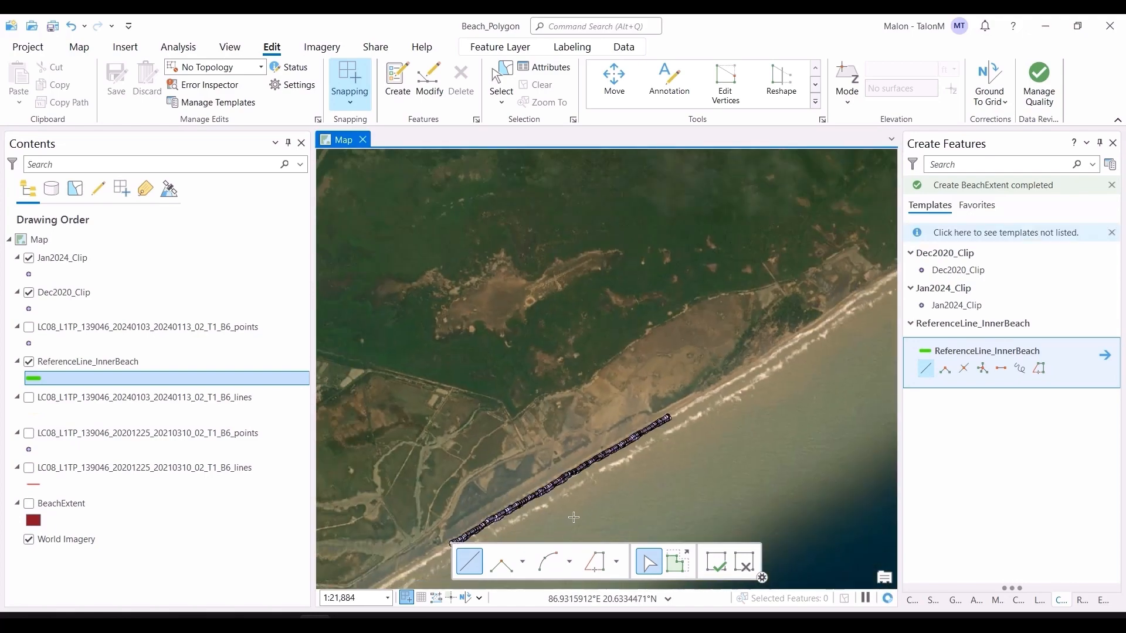
pyautogui.scroll(-1, 574, 519)
pyautogui.scroll(2, 570, 508)
pyautogui.moveTo(569, 508); pyautogui.dragTo(778, 406)
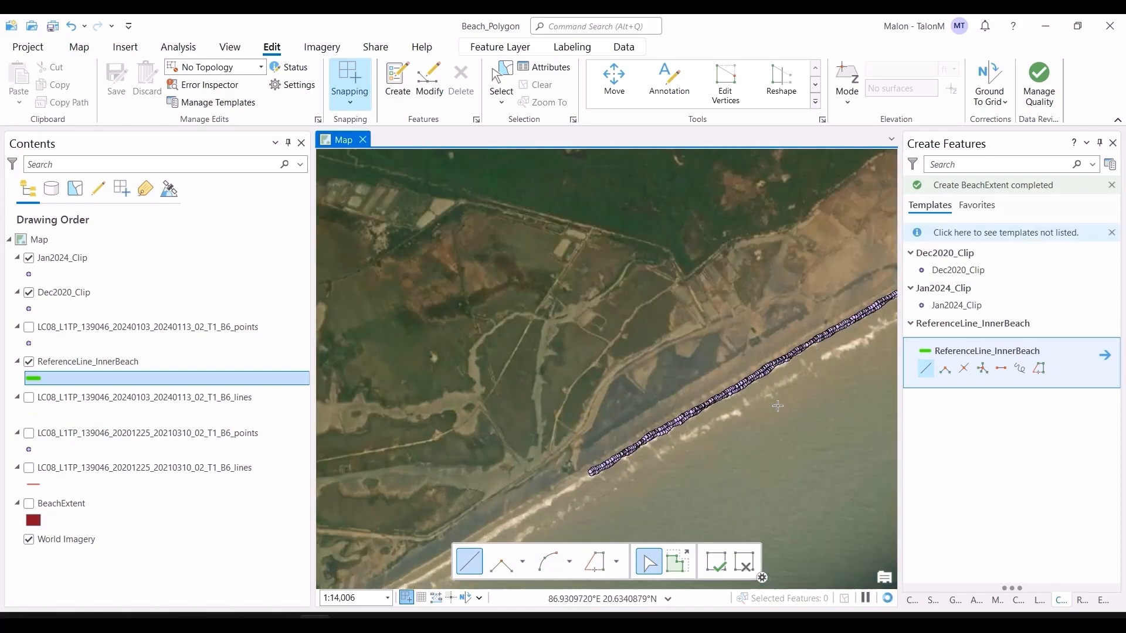
pyautogui.scroll(-3, 778, 405)
pyautogui.scroll(2, 874, 369)
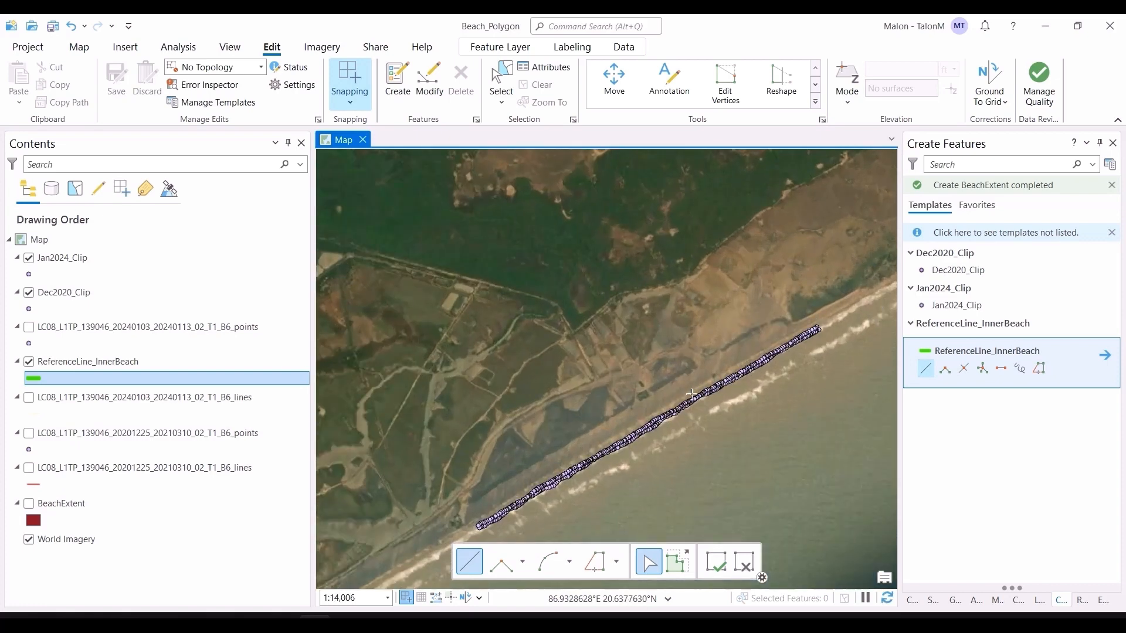
pyautogui.click(823, 319)
pyautogui.click(465, 526)
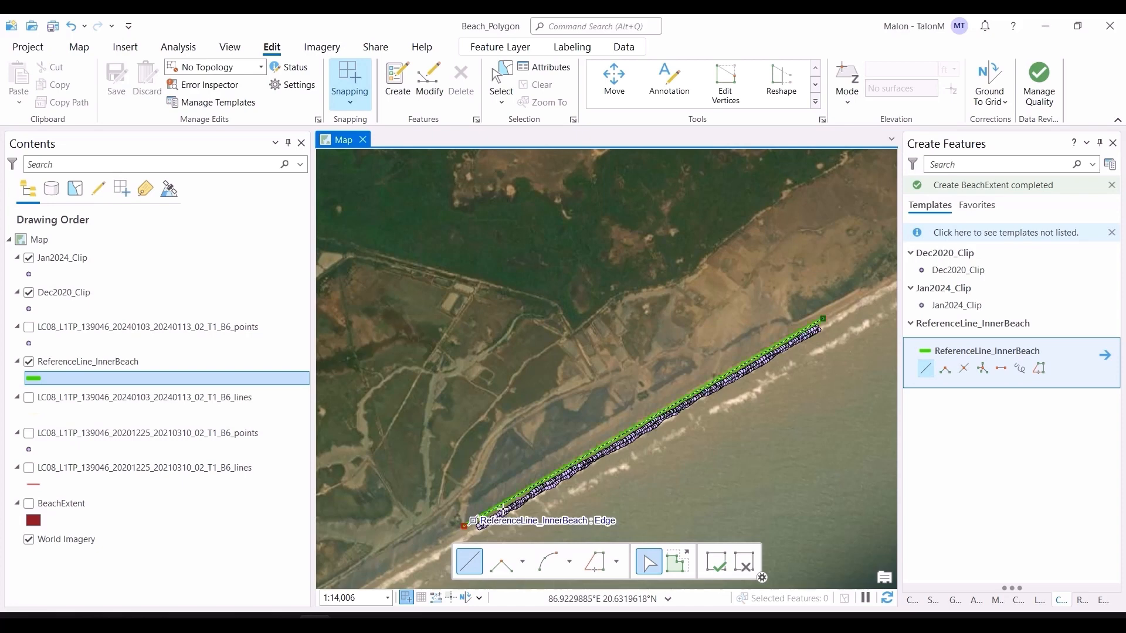
pyautogui.click(716, 562)
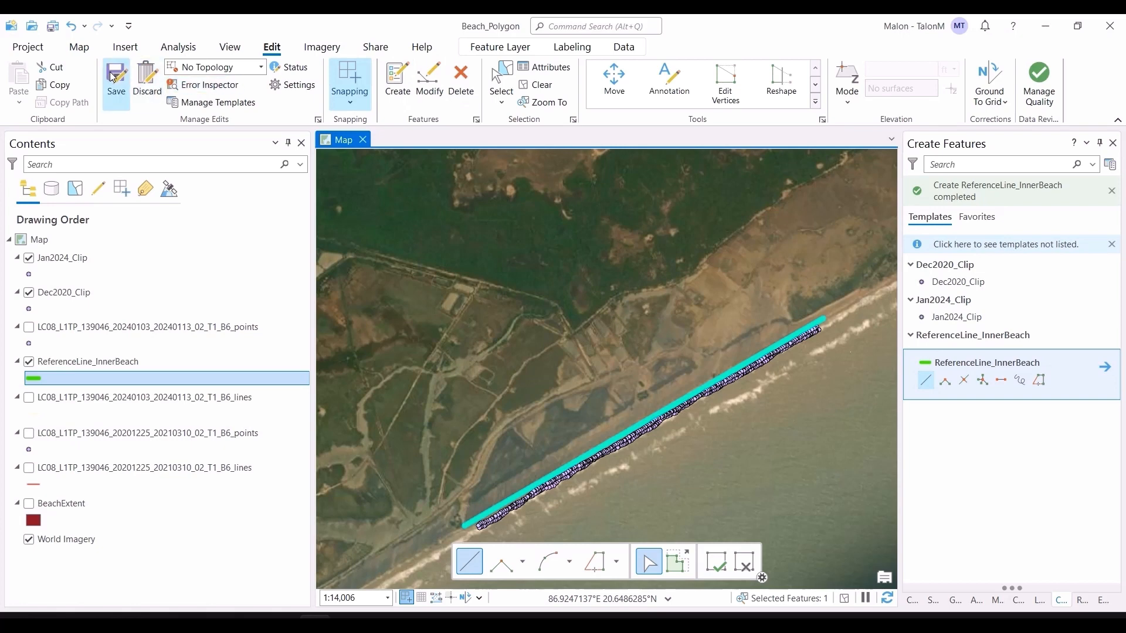
# Save all edits to ReferenceLine_InnerBeach and clear the selection of the new line
pyautogui.click(114, 76)
pyautogui.click(570, 343)
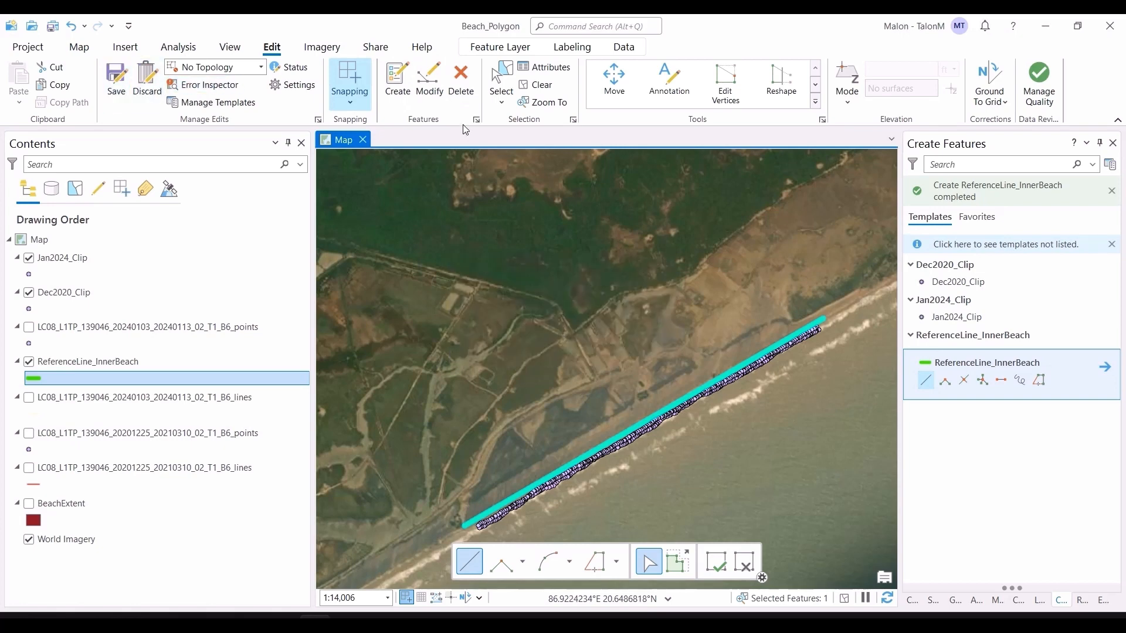
pyautogui.click(546, 89)
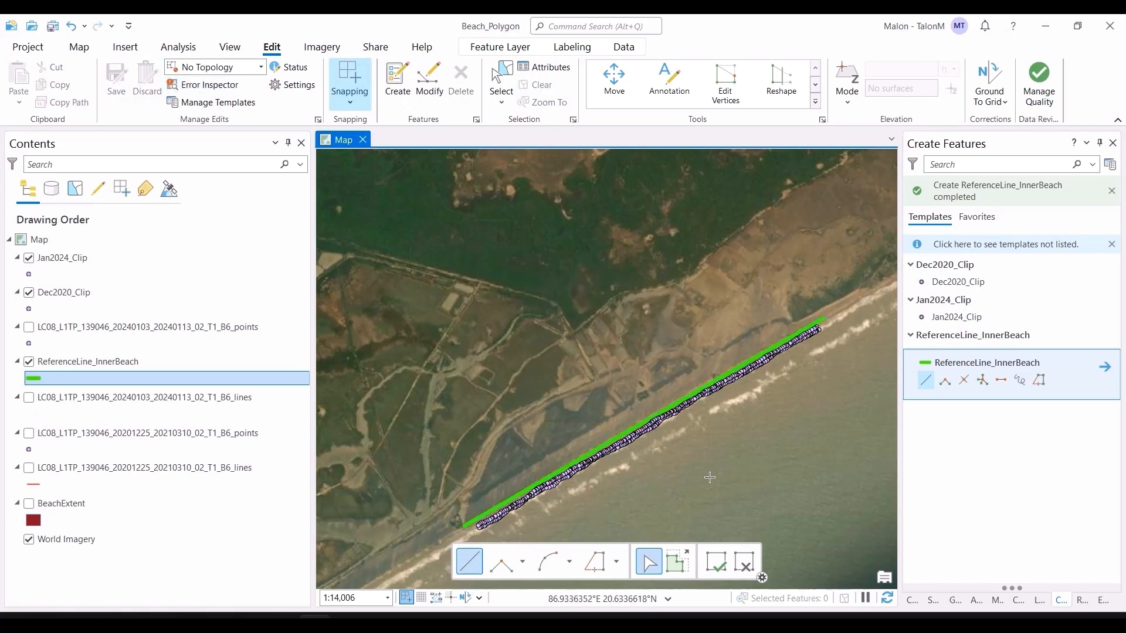
pyautogui.scroll(2, 709, 466)
pyautogui.click(707, 457)
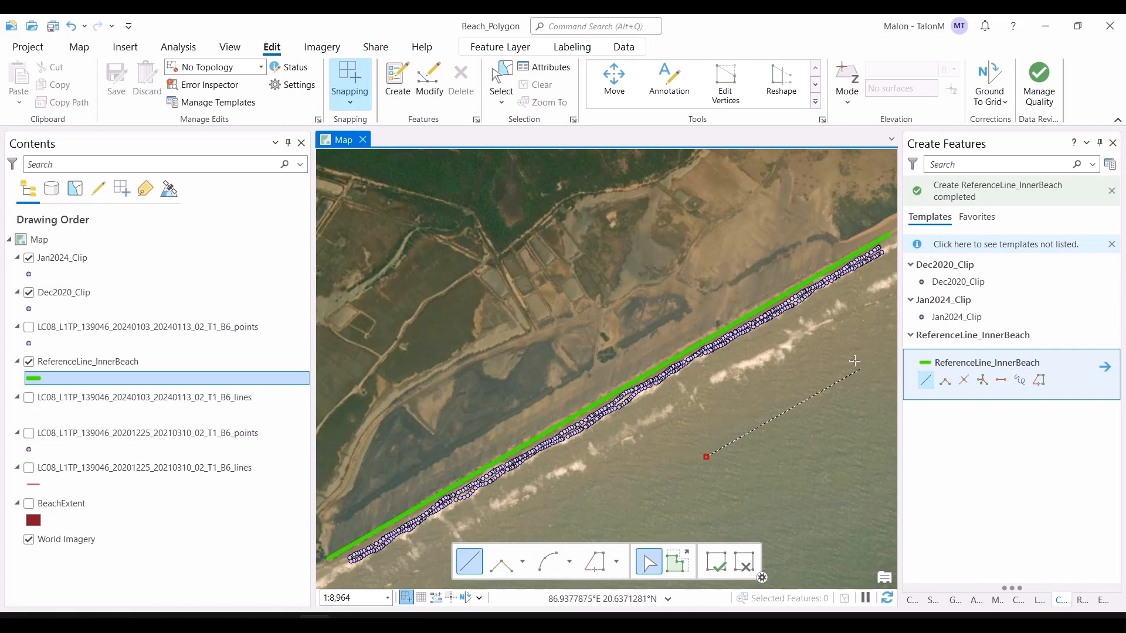
# Discard the unfinished extra line sketch and inspect how the reference line runs along the clipped 2020 and 2024 shoreline points
pyautogui.click(745, 565)
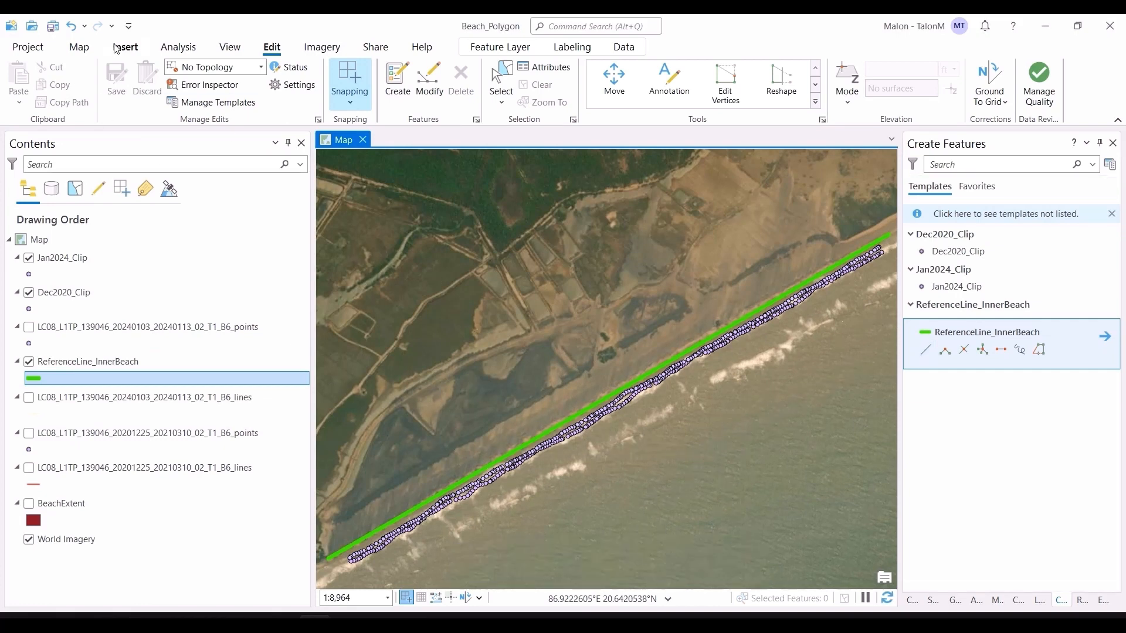
pyautogui.scroll(-2, 496, 346)
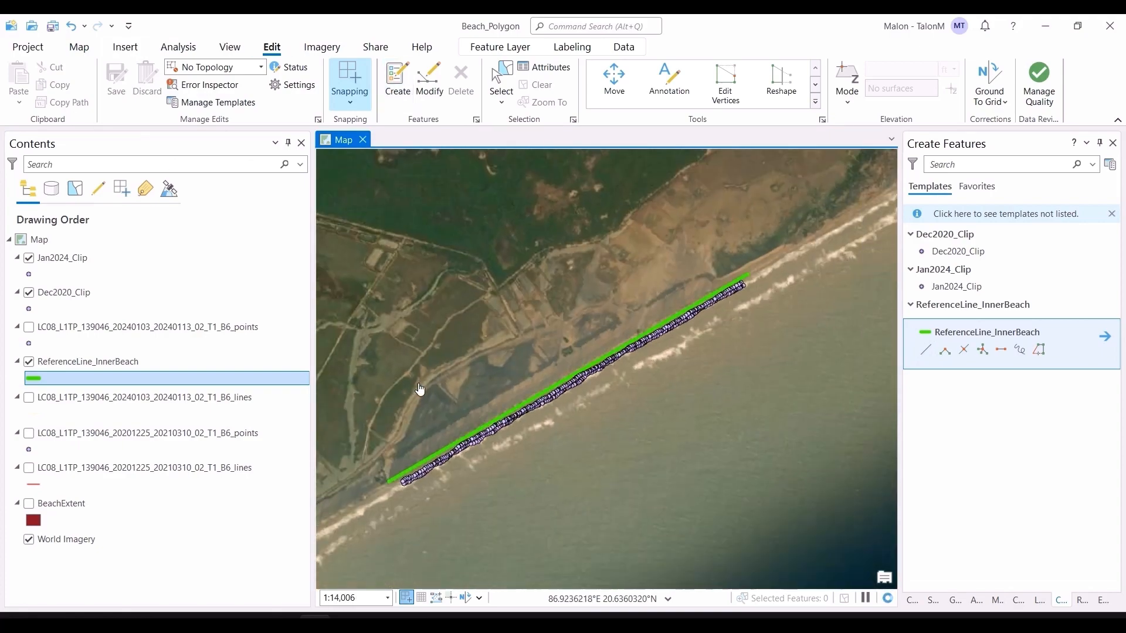
pyautogui.scroll(6, 405, 464)
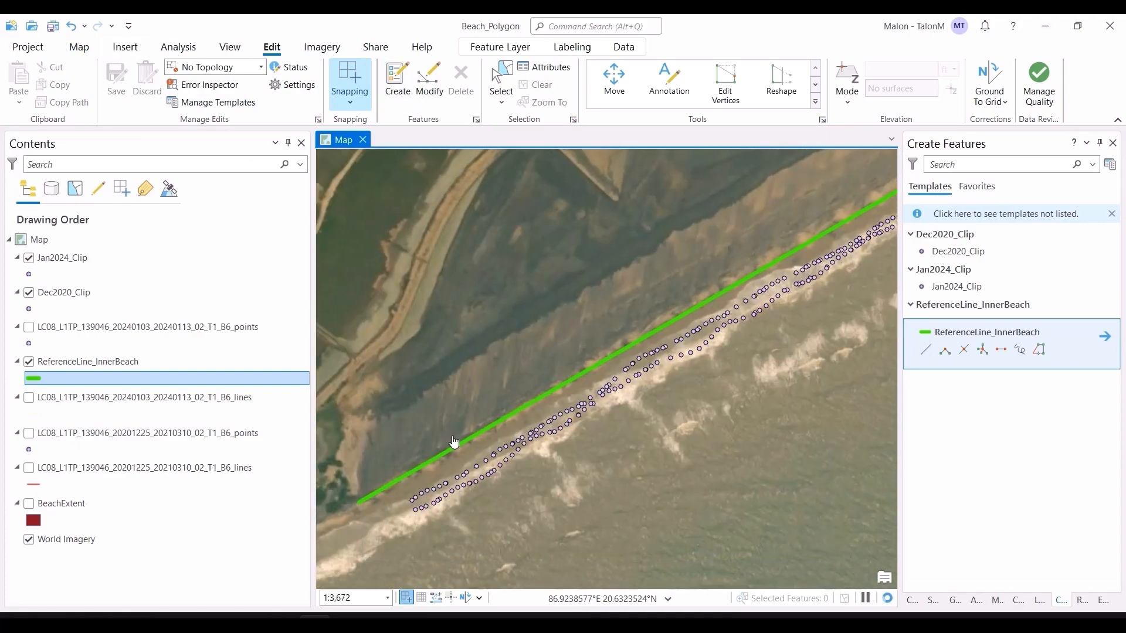
pyautogui.scroll(-3, 682, 425)
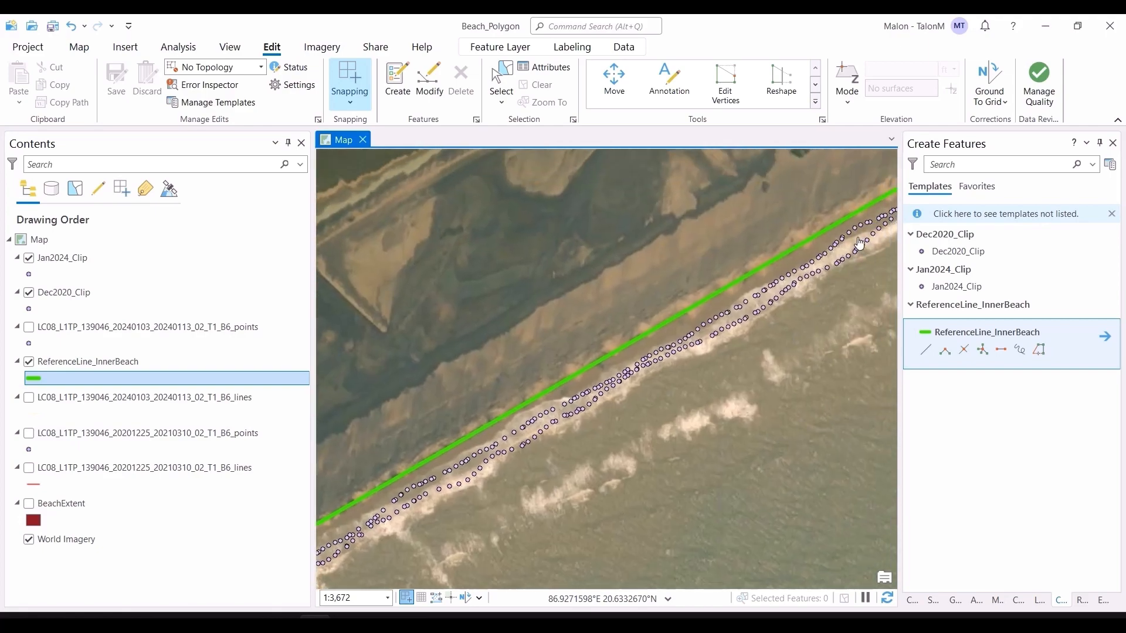
pyautogui.scroll(-3, 774, 339)
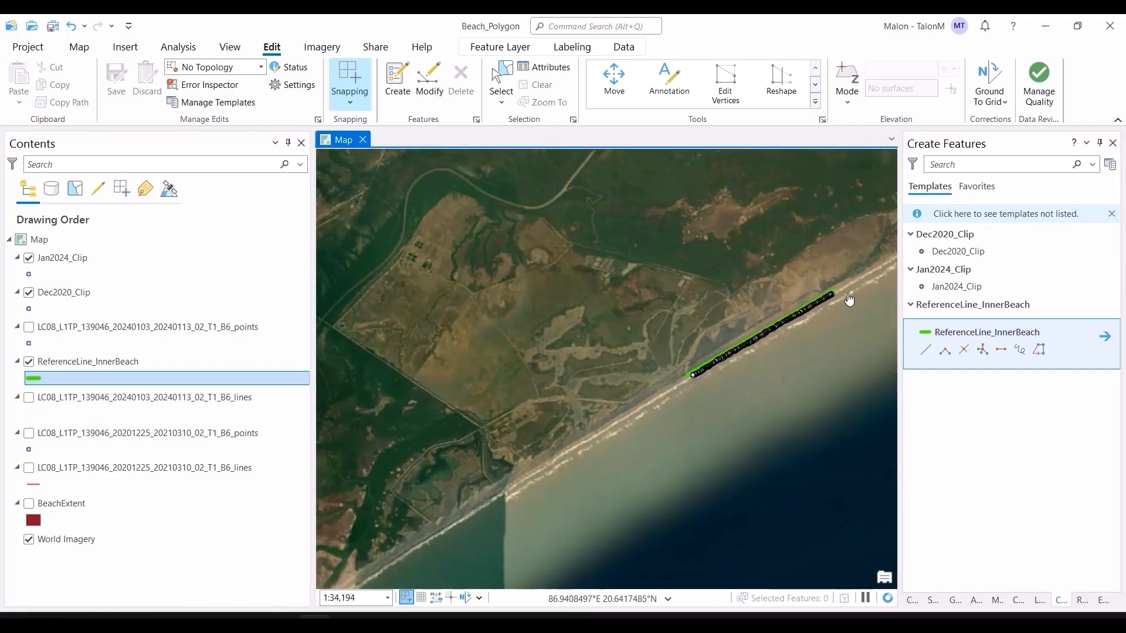
pyautogui.scroll(2, 775, 387)
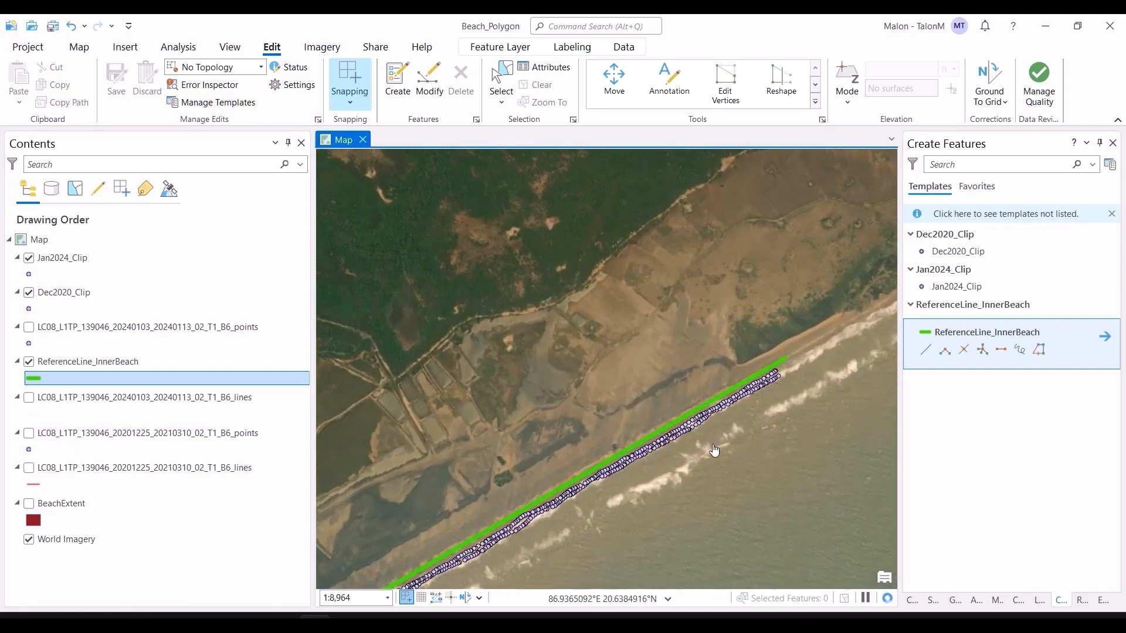
pyautogui.scroll(-3, 721, 345)
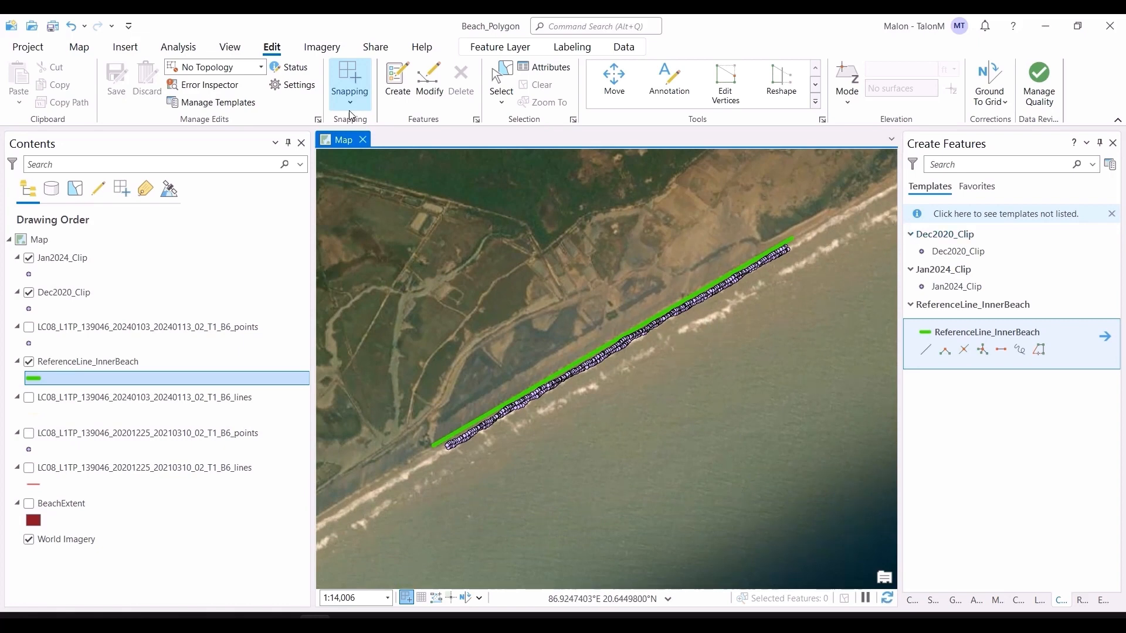
# Start the Split tool and select the ReferenceLine_InnerBeach line on the map as its input
pyautogui.click(53, 363)
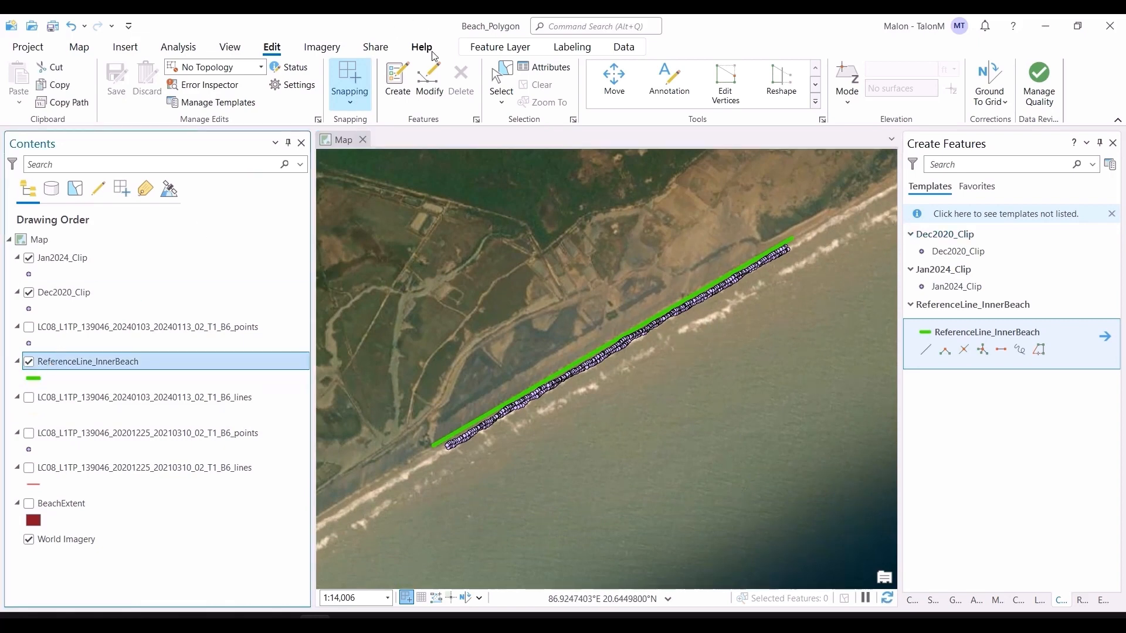
pyautogui.click(815, 102)
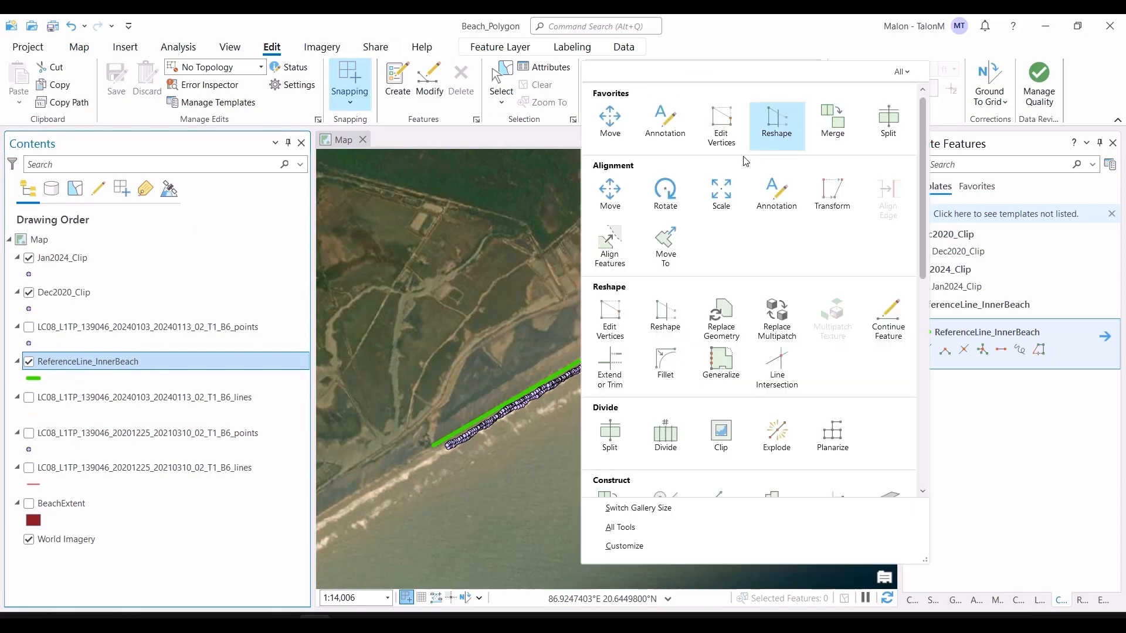
pyautogui.click(610, 445)
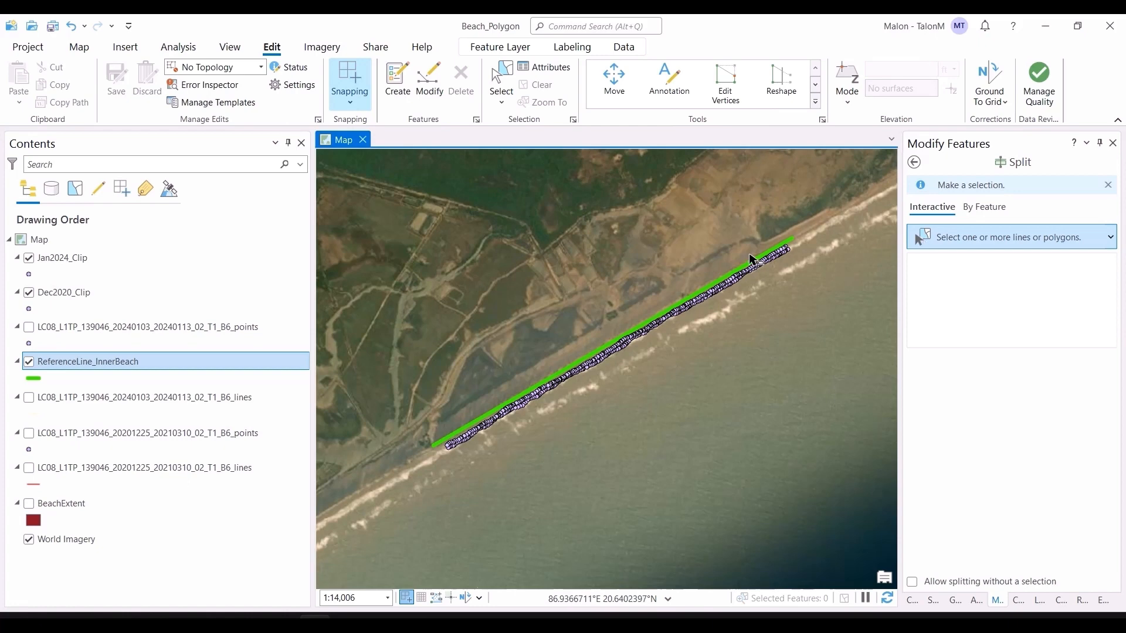
pyautogui.click(752, 265)
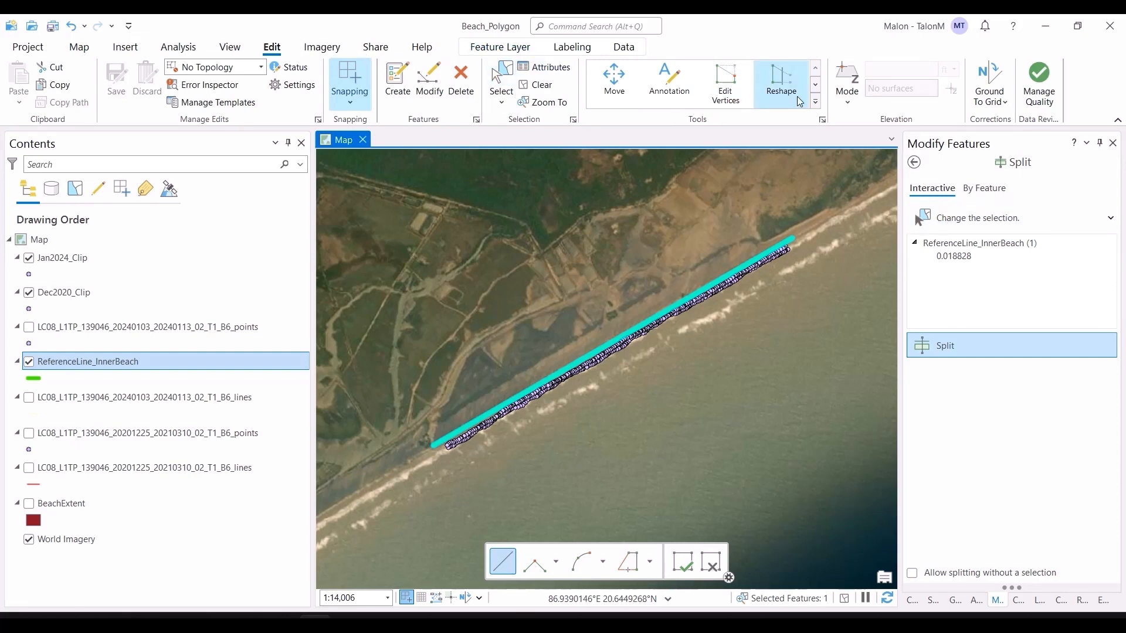
# Switch to the Divide tool for the selected reference line and set the method to Equal Parts
pyautogui.click(815, 102)
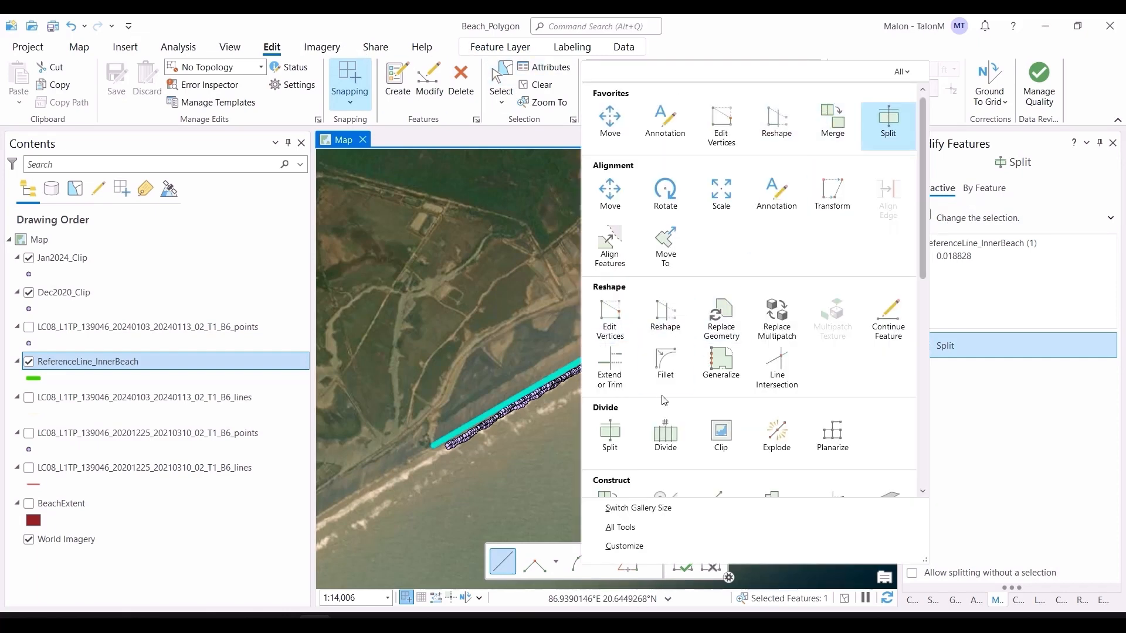
pyautogui.scroll(-1, 616, 375)
pyautogui.click(613, 375)
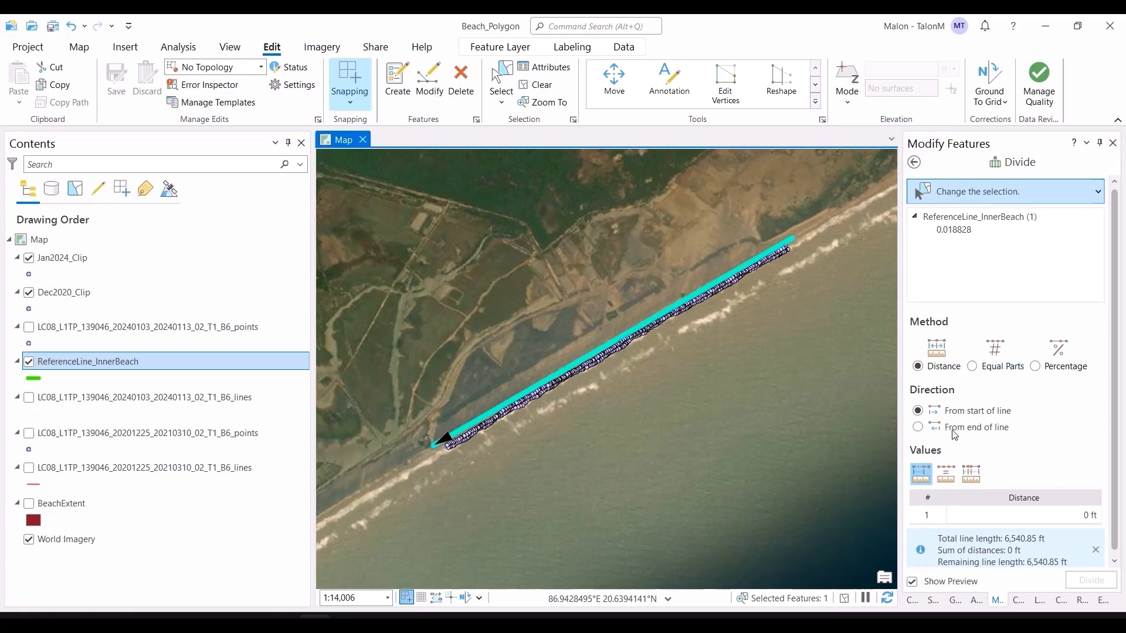
pyautogui.click(986, 370)
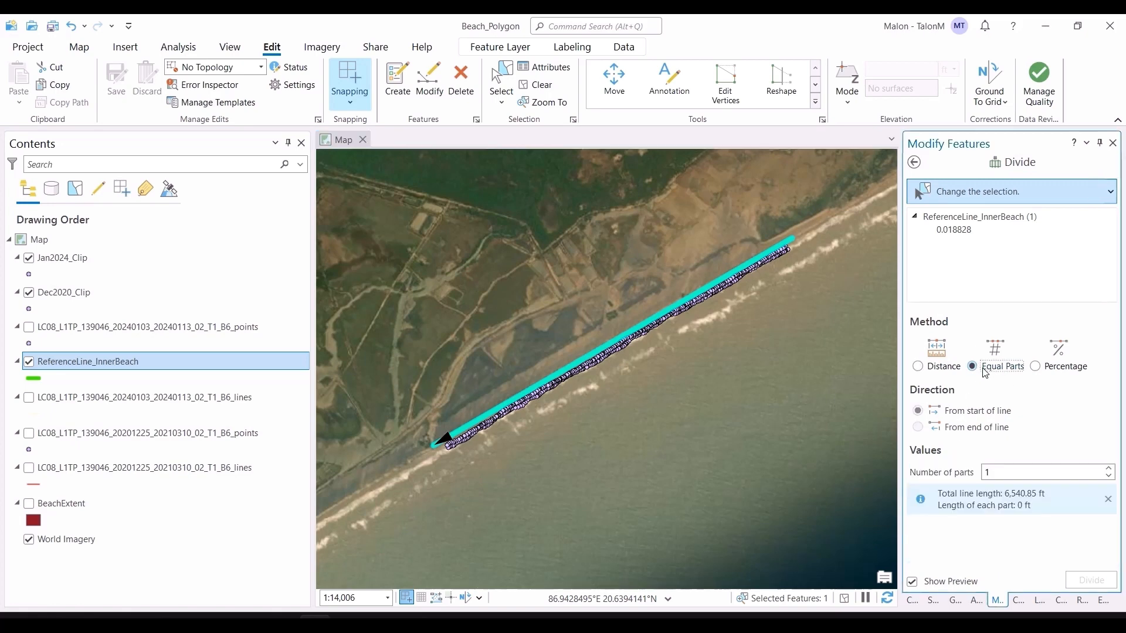
# Divide the selected ReferenceLine_InnerBeach line into 10 equal parts and save the edits
pyautogui.click(1047, 474)
pyautogui.write('0')
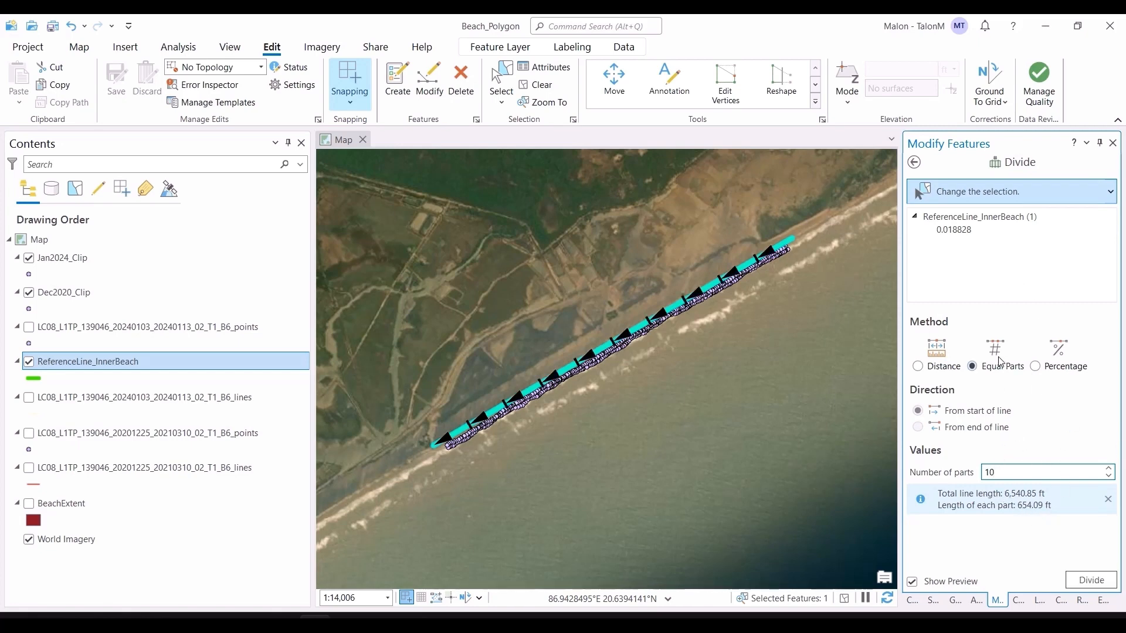
pyautogui.click(1097, 580)
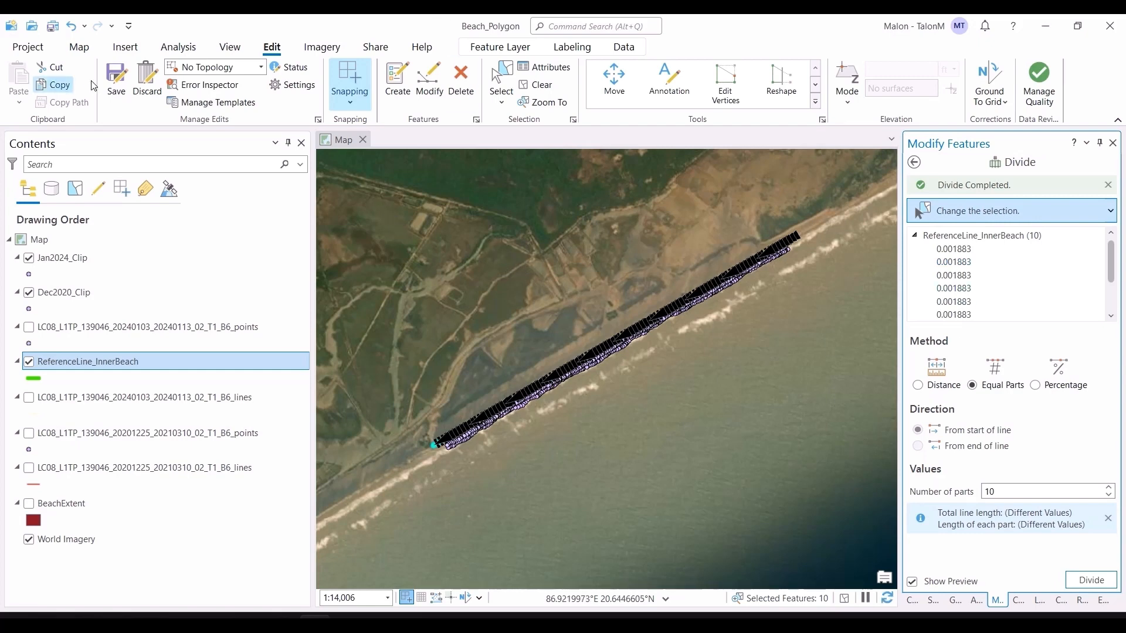
pyautogui.click(114, 86)
pyautogui.click(574, 340)
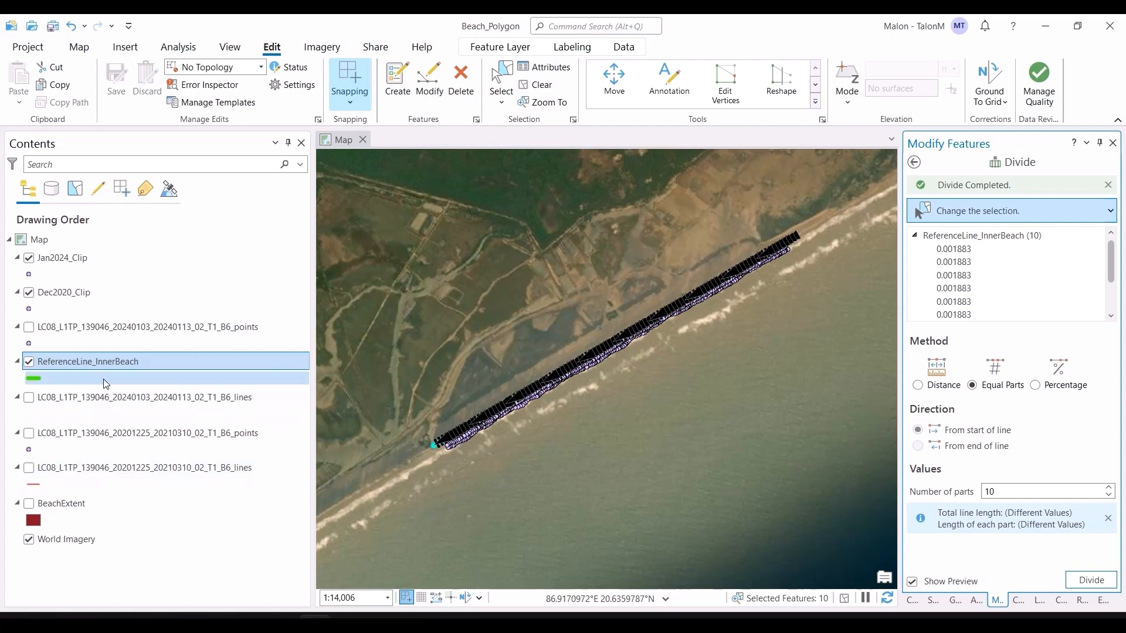
# Review the divided segments in the ReferenceLine_InnerBeach attribute table and close the table
pyautogui.hotkey('ctrl', 't')
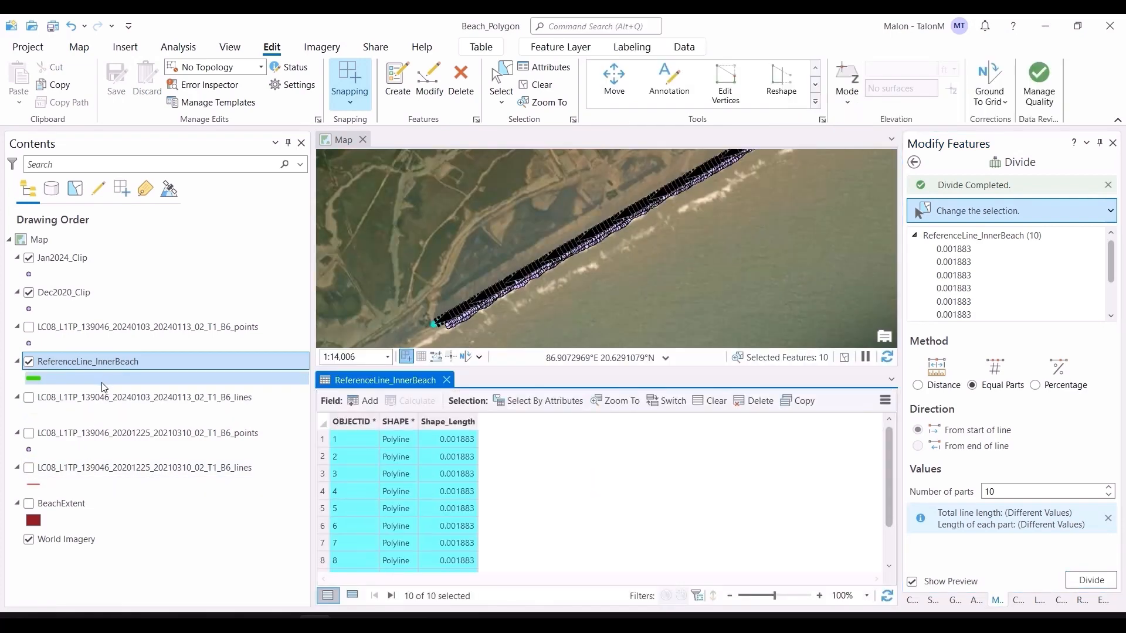
pyautogui.click(535, 486)
pyautogui.scroll(-2, 481, 448)
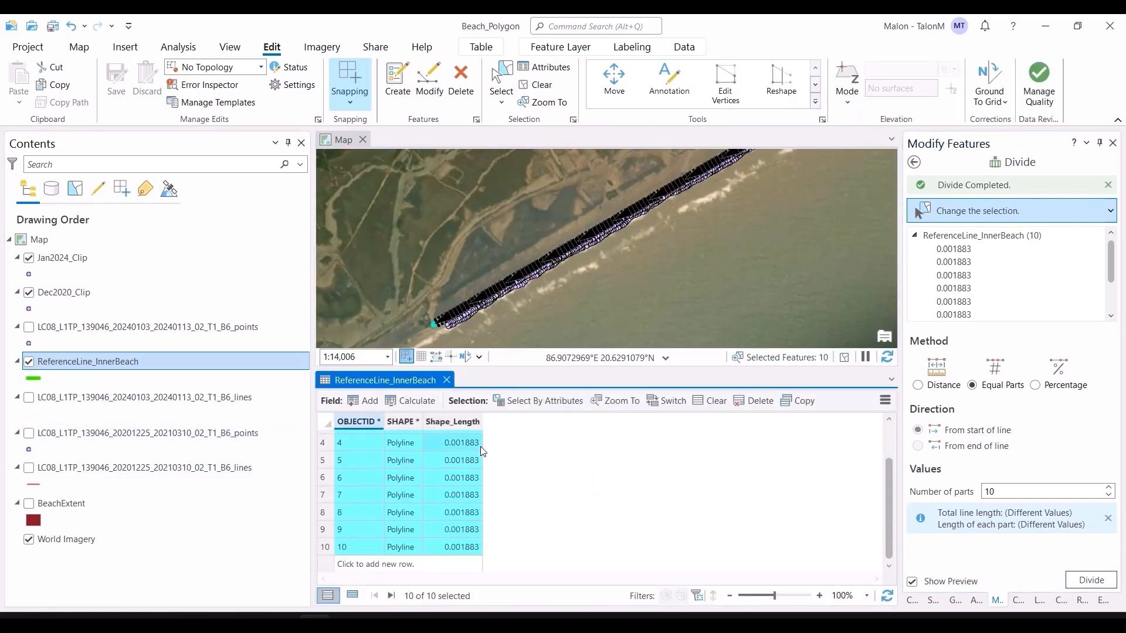
pyautogui.scroll(2, 483, 459)
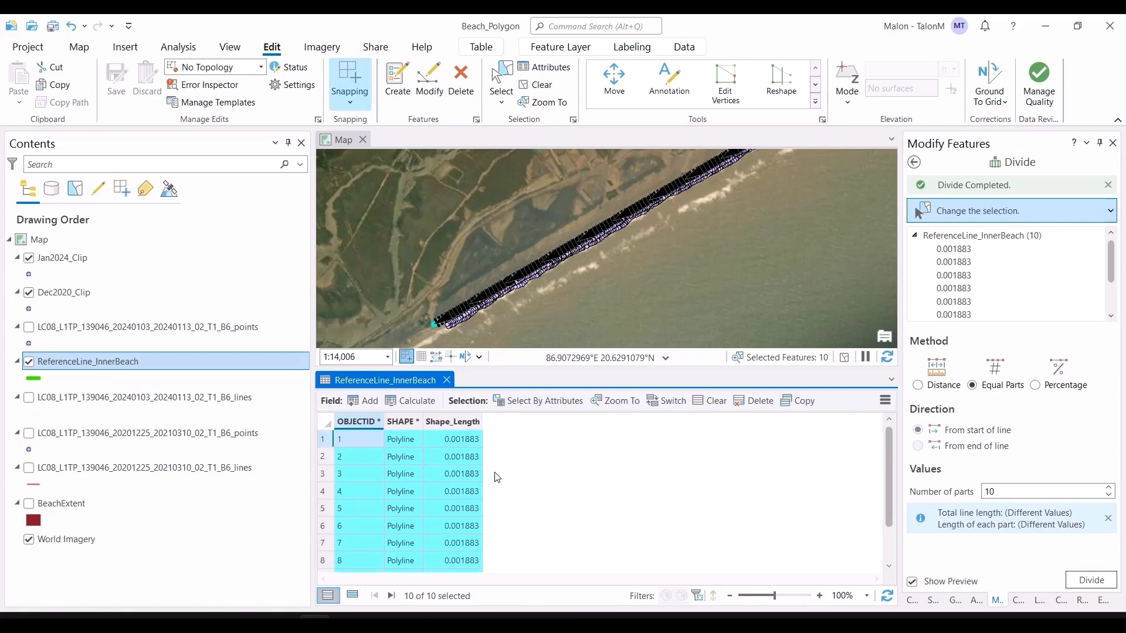
pyautogui.click(445, 381)
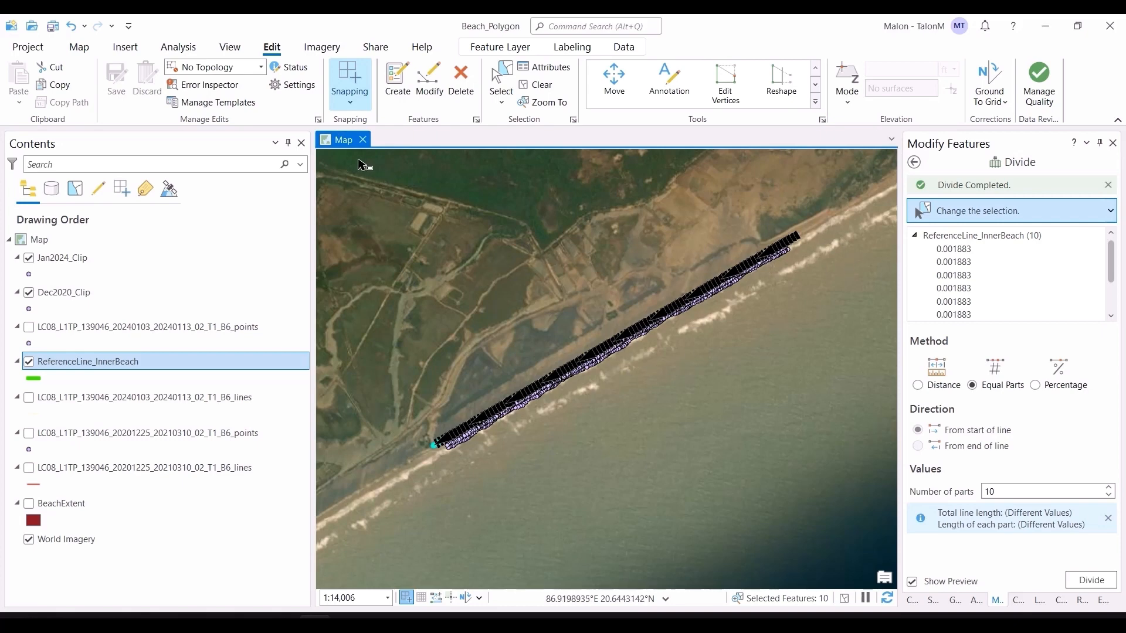
# Save the project and clear the selection of the divided reference line segments
pyautogui.click(52, 30)
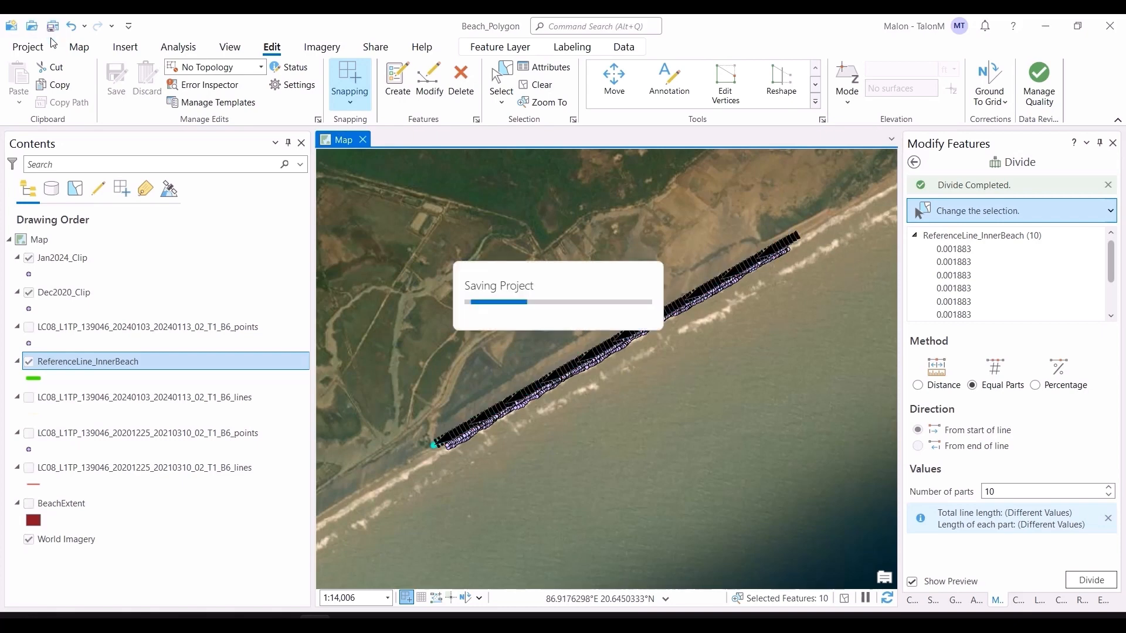
pyautogui.click(539, 83)
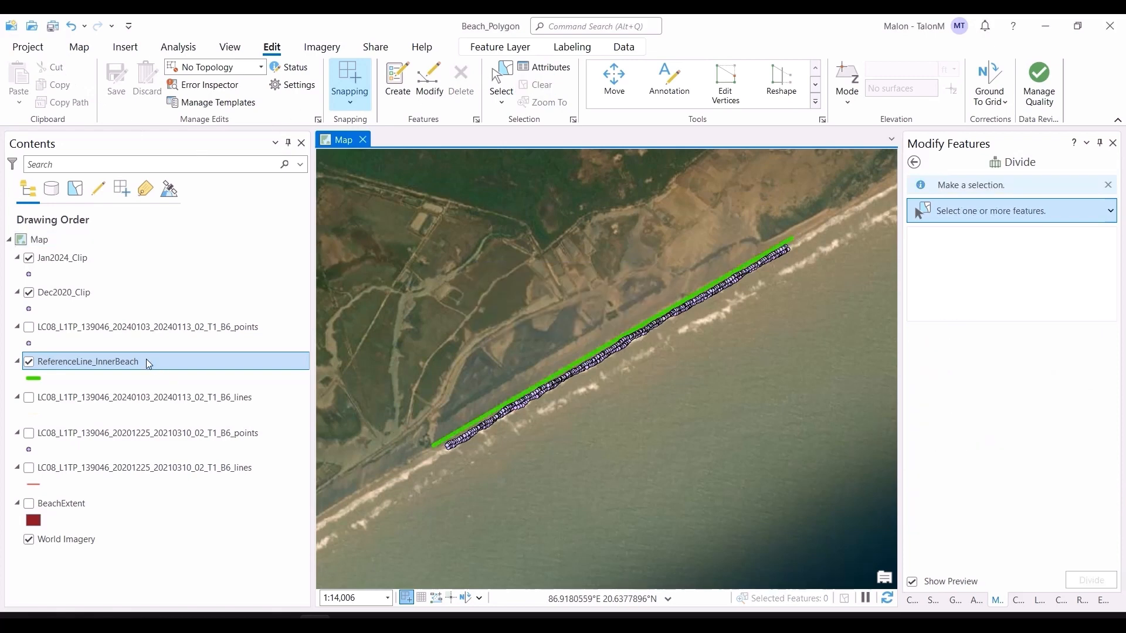
# Add a Long field named DLFID_INT to the ReferenceLine_InnerBeach attribute table and save the field changes
pyautogui.hotkey('ctrl', 't')
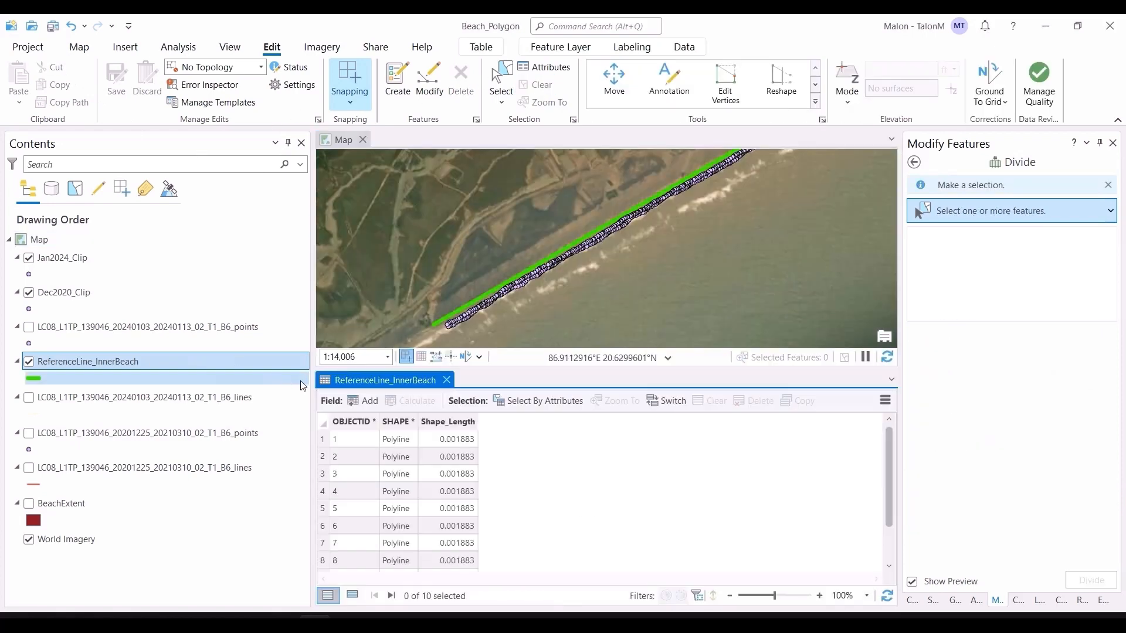
pyautogui.click(368, 401)
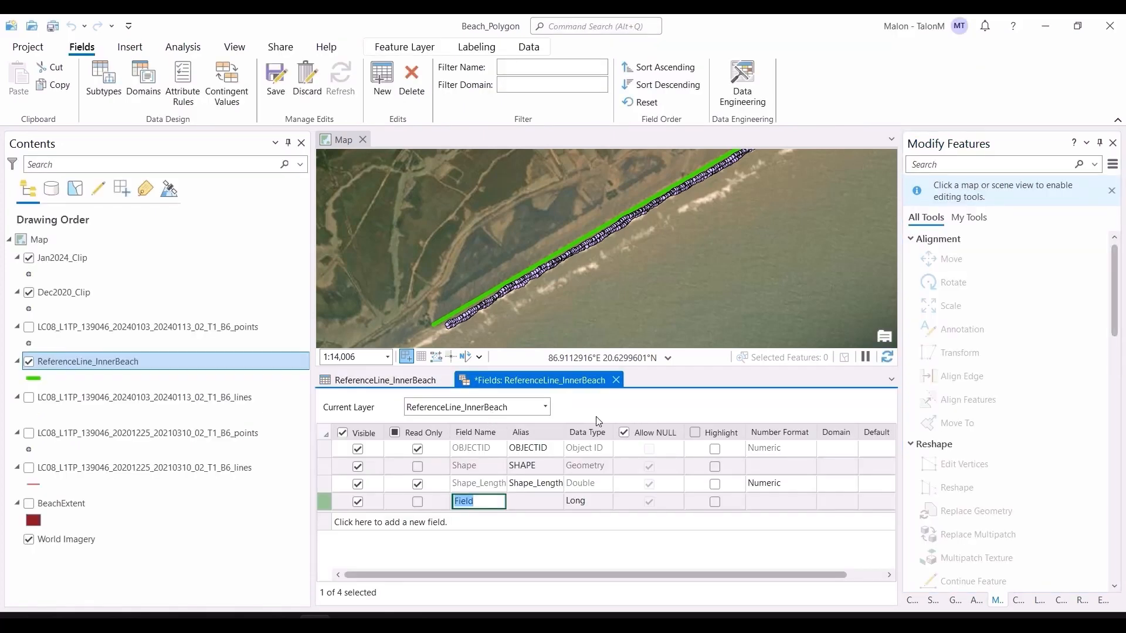
pyautogui.write('DLFID_INT')
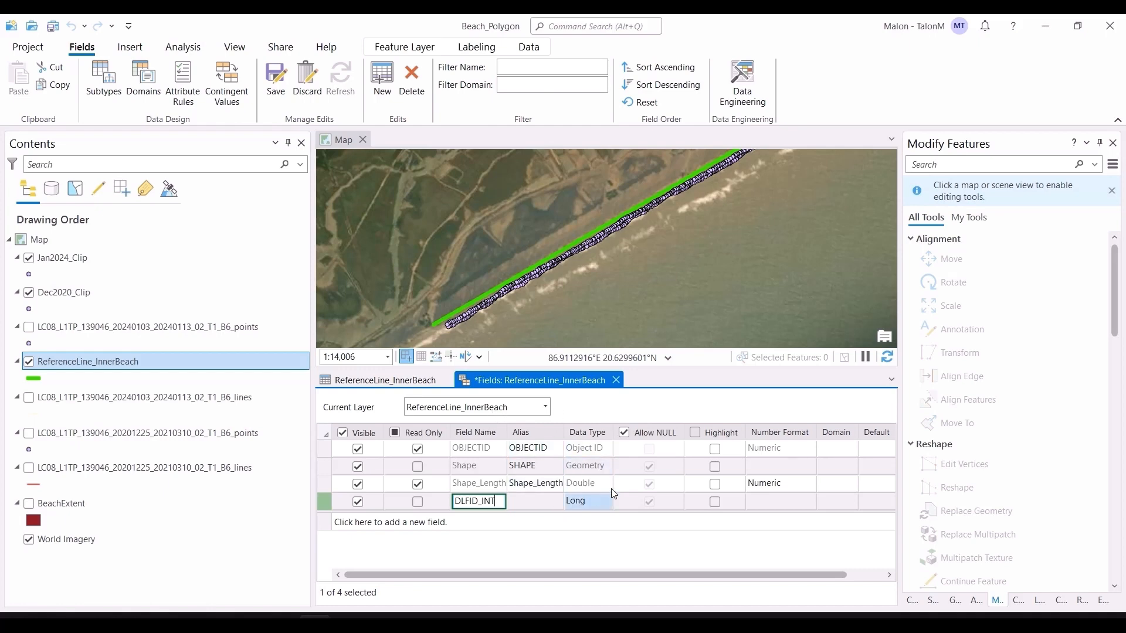
pyautogui.press('Tab')
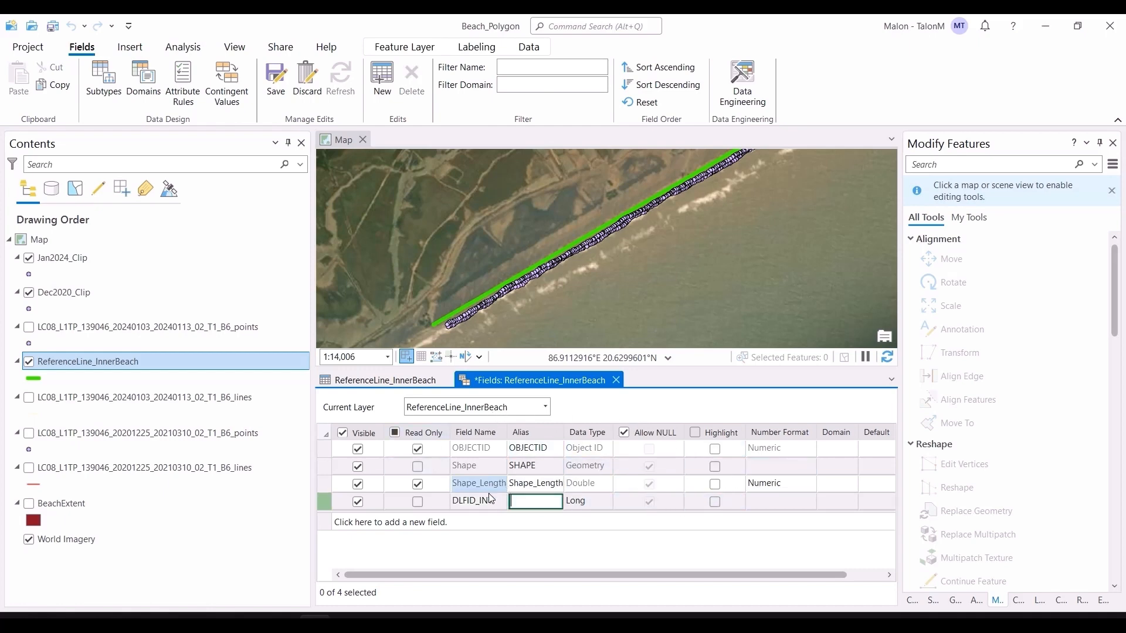
pyautogui.click(276, 80)
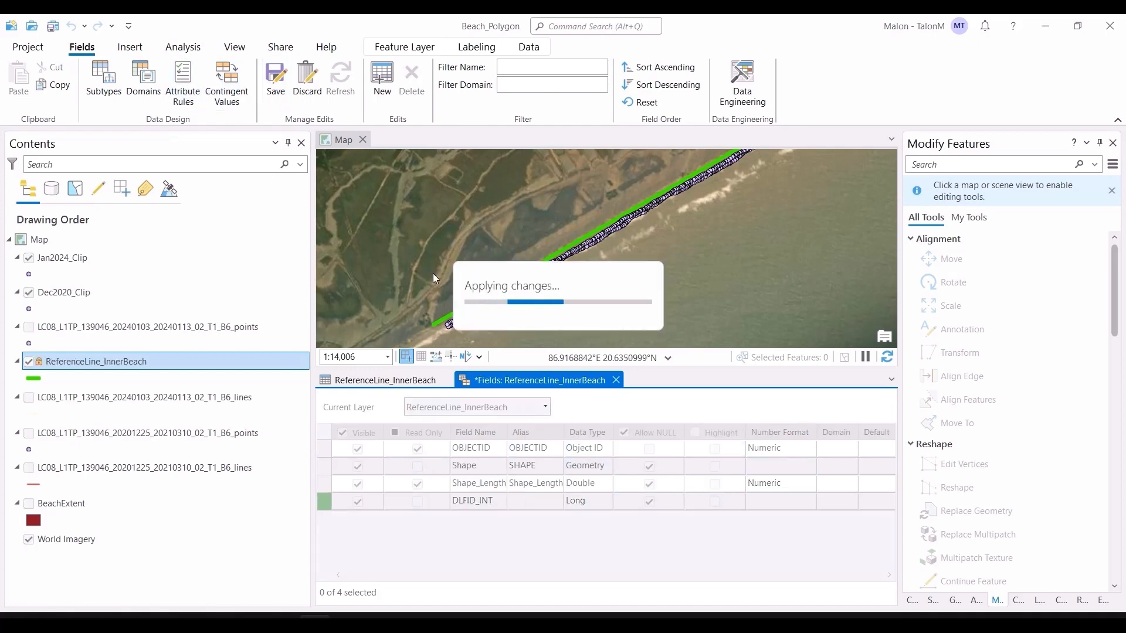
# Fill DLFID_INT for rows 1 to 5 of the ReferenceLine_InnerBeach table with the consecutive values 101 to 105
pyautogui.click(393, 381)
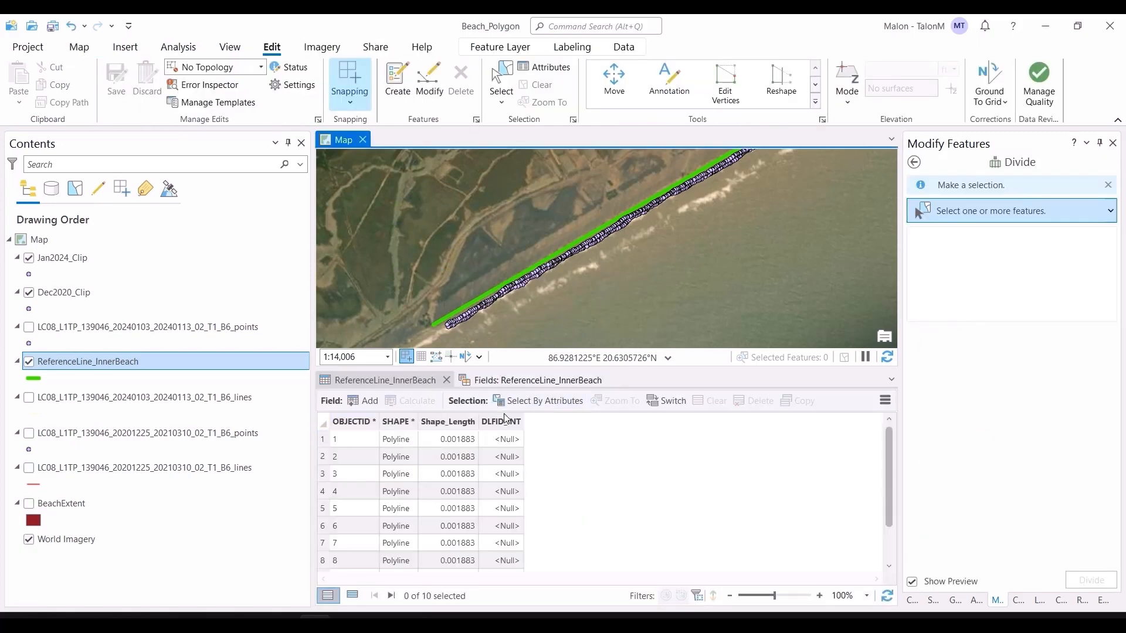
pyautogui.doubleClick(512, 438)
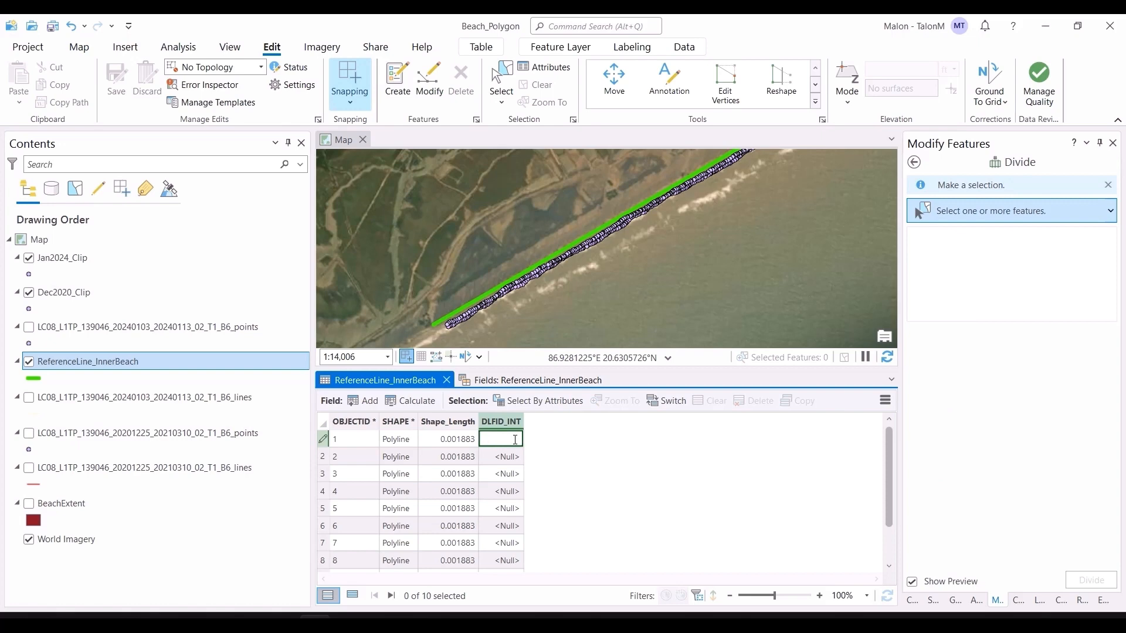
pyautogui.click(528, 504)
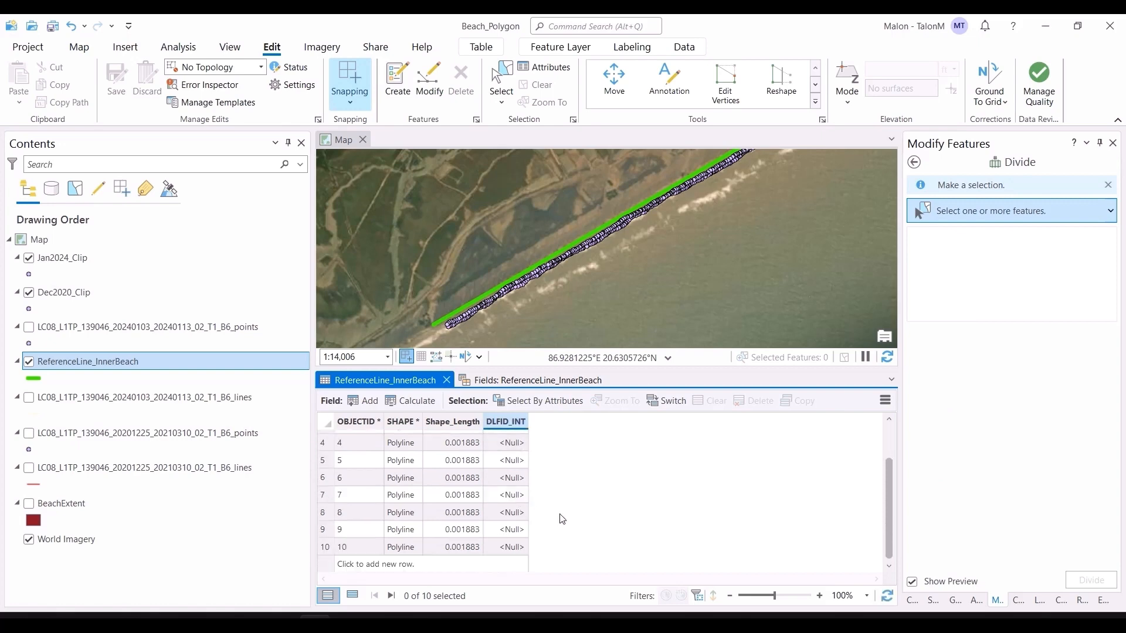
pyautogui.doubleClick(515, 439)
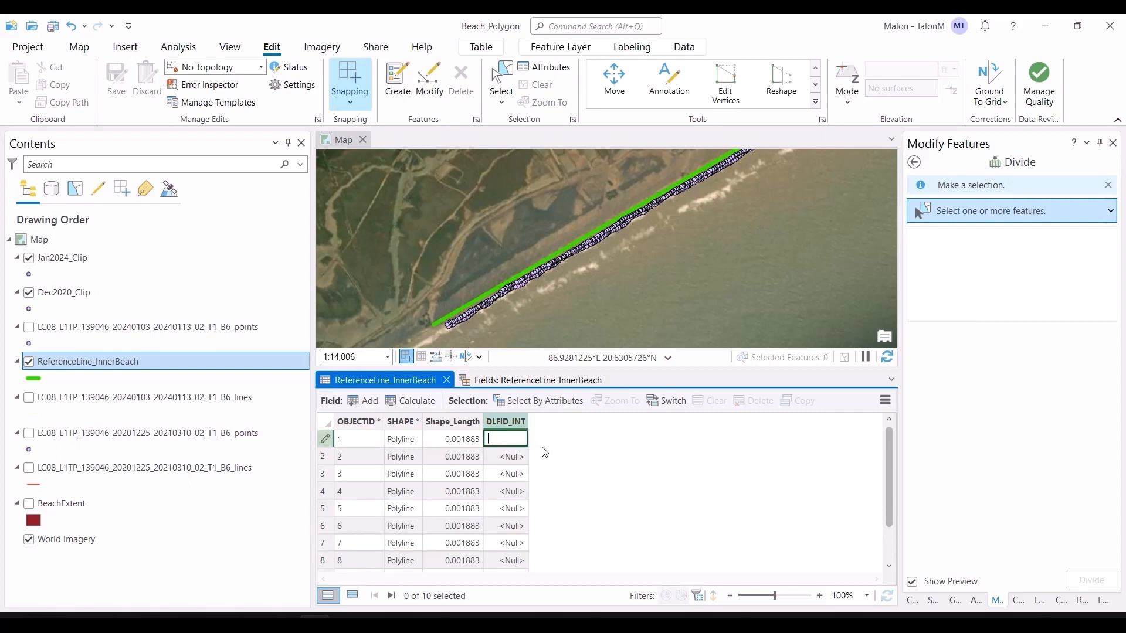
pyautogui.doubleClick(520, 459)
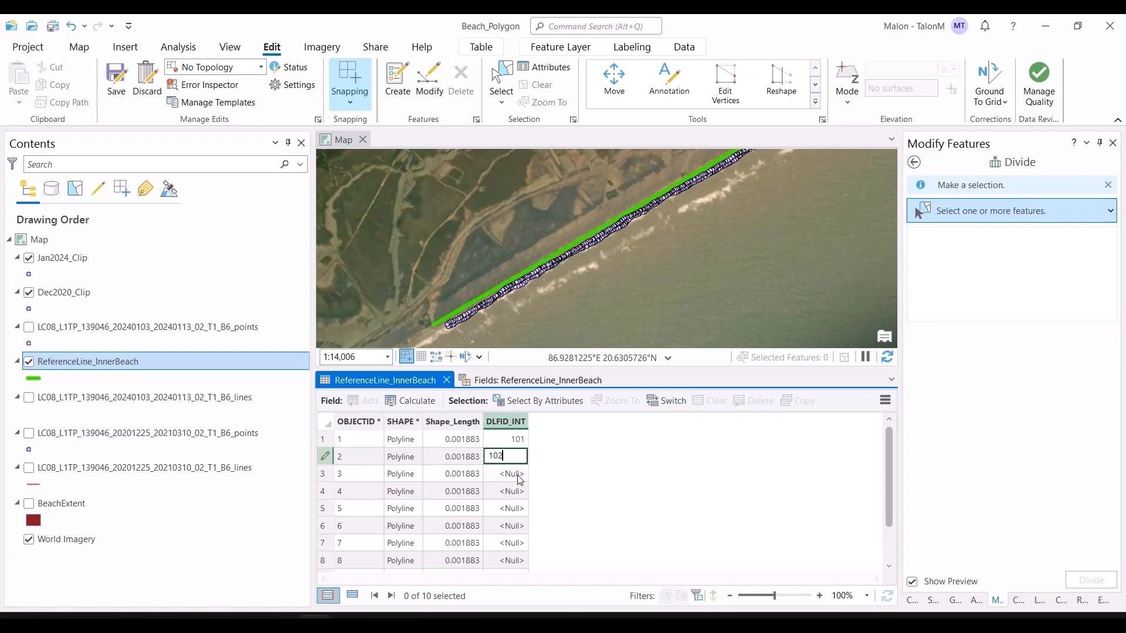
pyautogui.write('102')
pyautogui.doubleClick(520, 480)
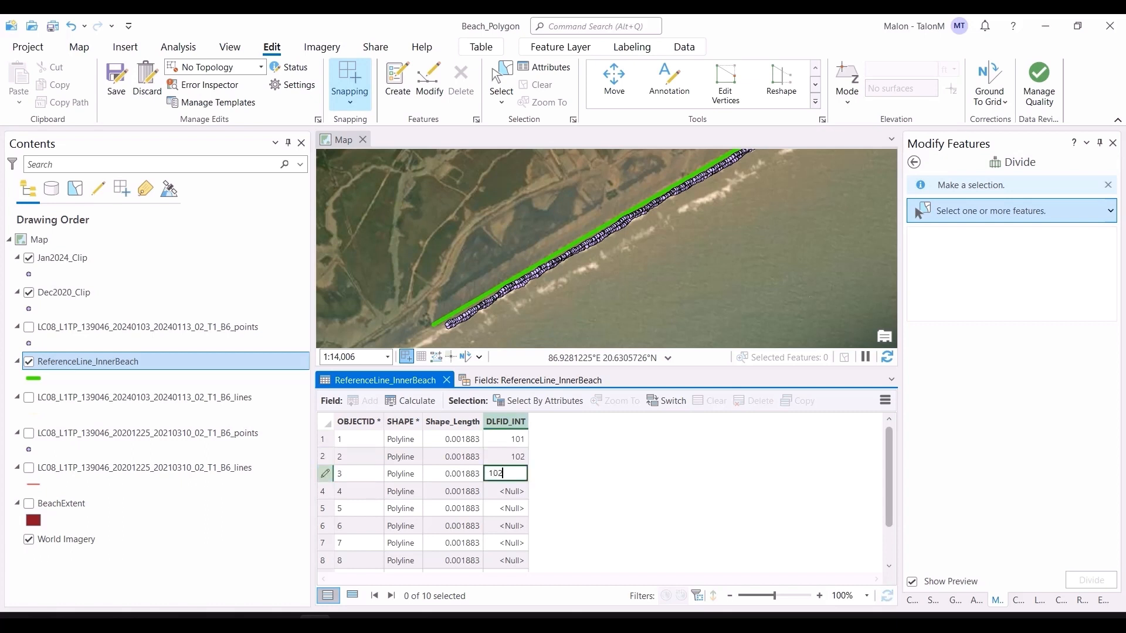
pyautogui.doubleClick(501, 493)
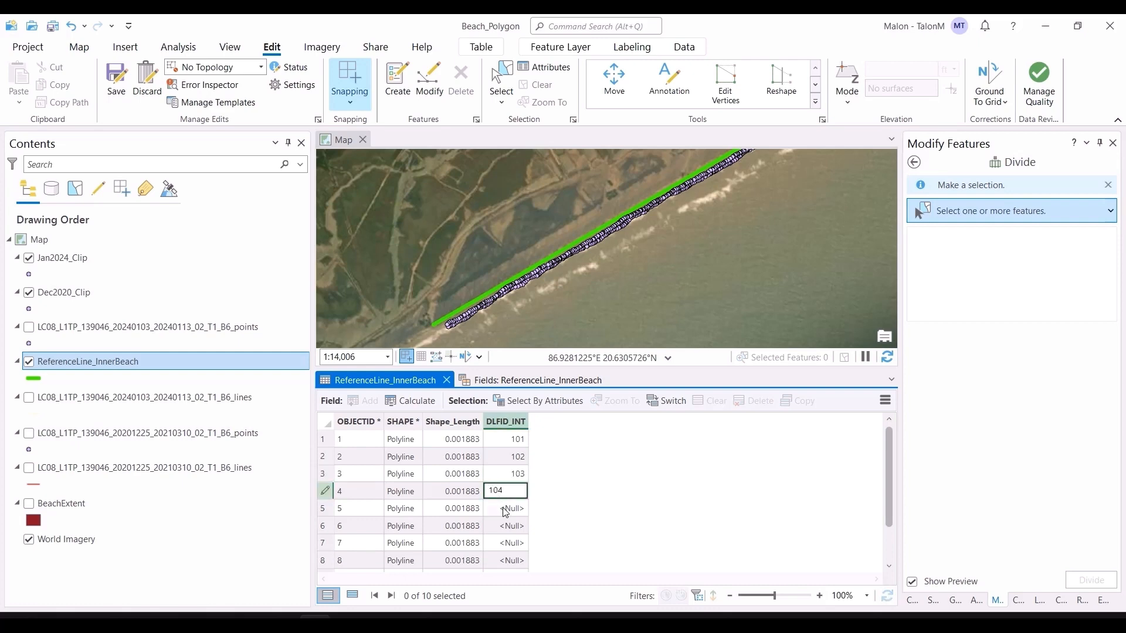
pyautogui.doubleClick(508, 514)
pyautogui.write('105')
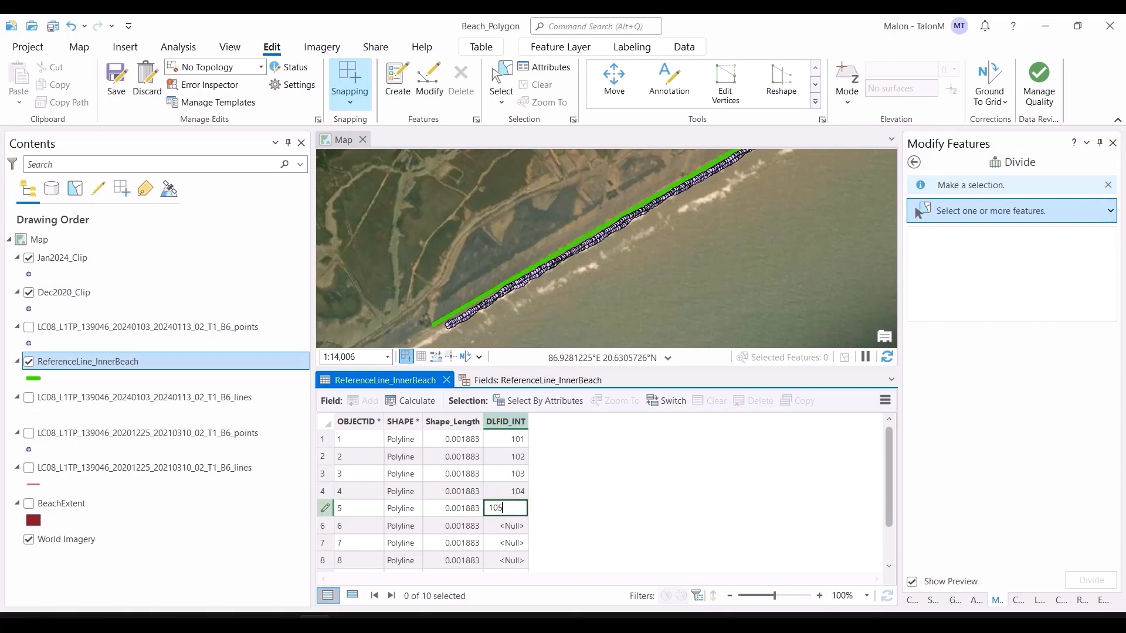
# Fill DLFID_INT for rows 6 to 10 of the ReferenceLine_InnerBeach table with the consecutive values 106 to 110
pyautogui.doubleClick(510, 526)
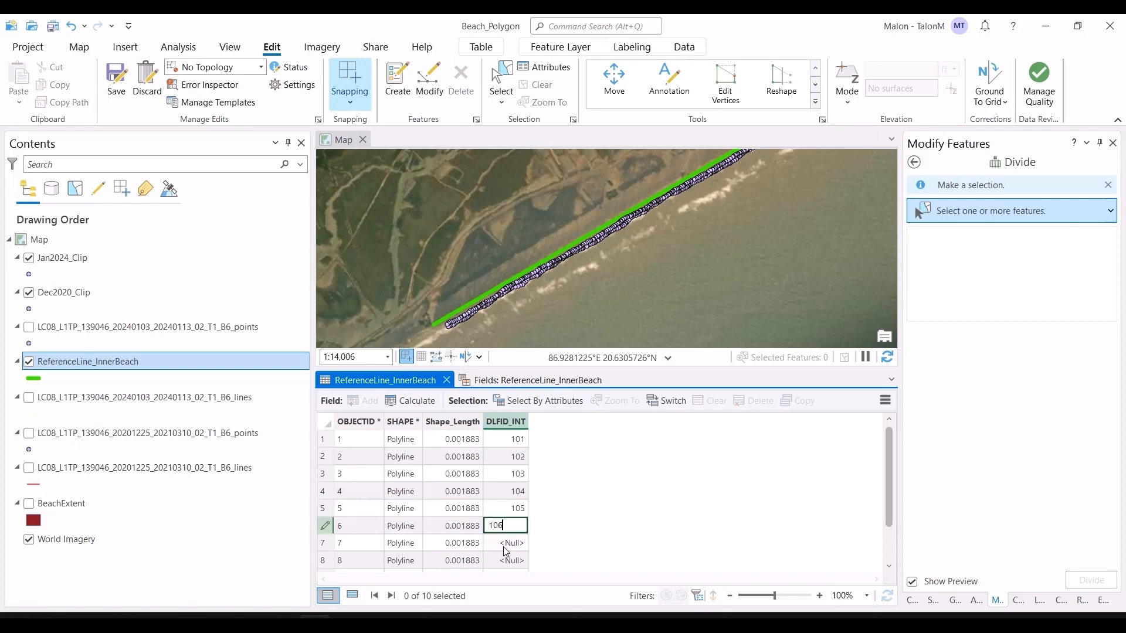
pyautogui.doubleClick(505, 546)
pyautogui.write('1')
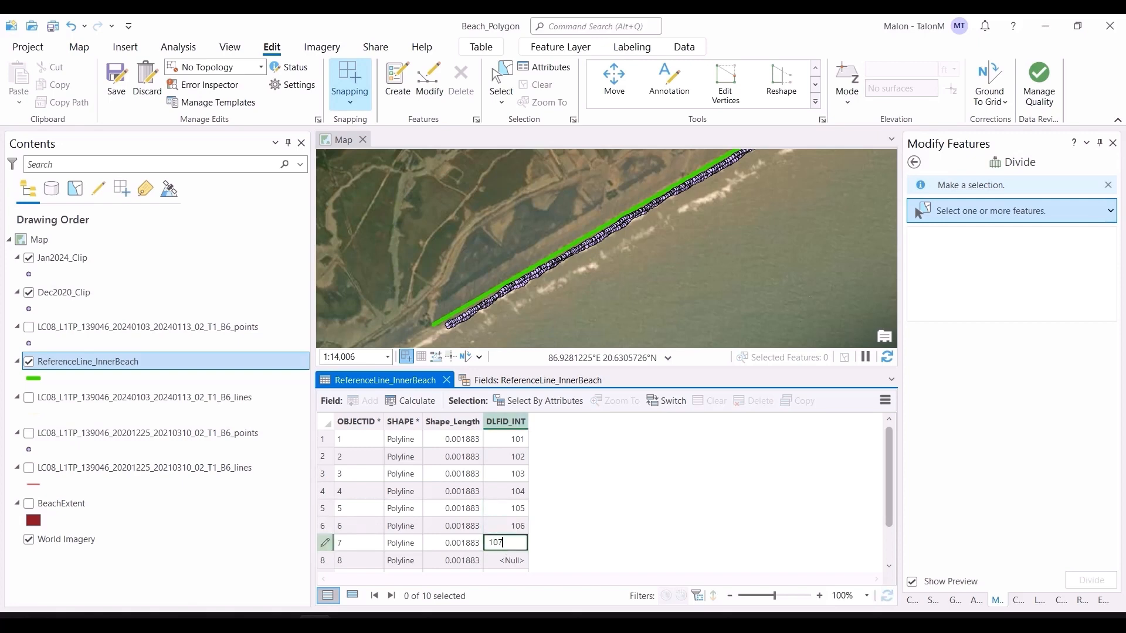
pyautogui.write('07')
pyautogui.scroll(-1, 621, 556)
pyautogui.doubleClick(496, 514)
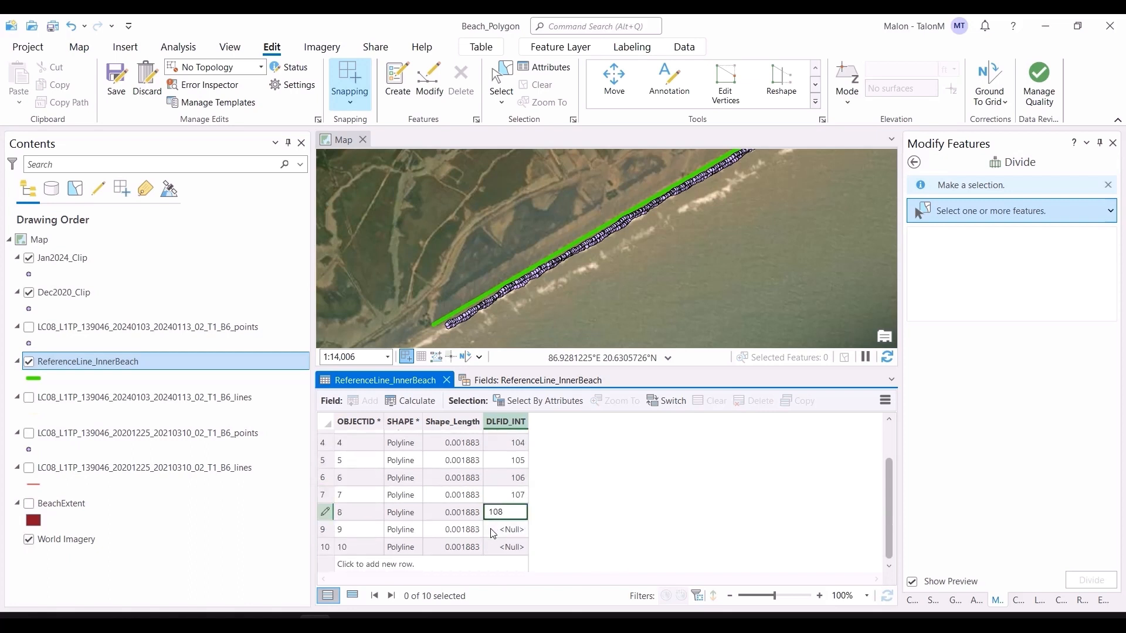
pyautogui.doubleClick(496, 530)
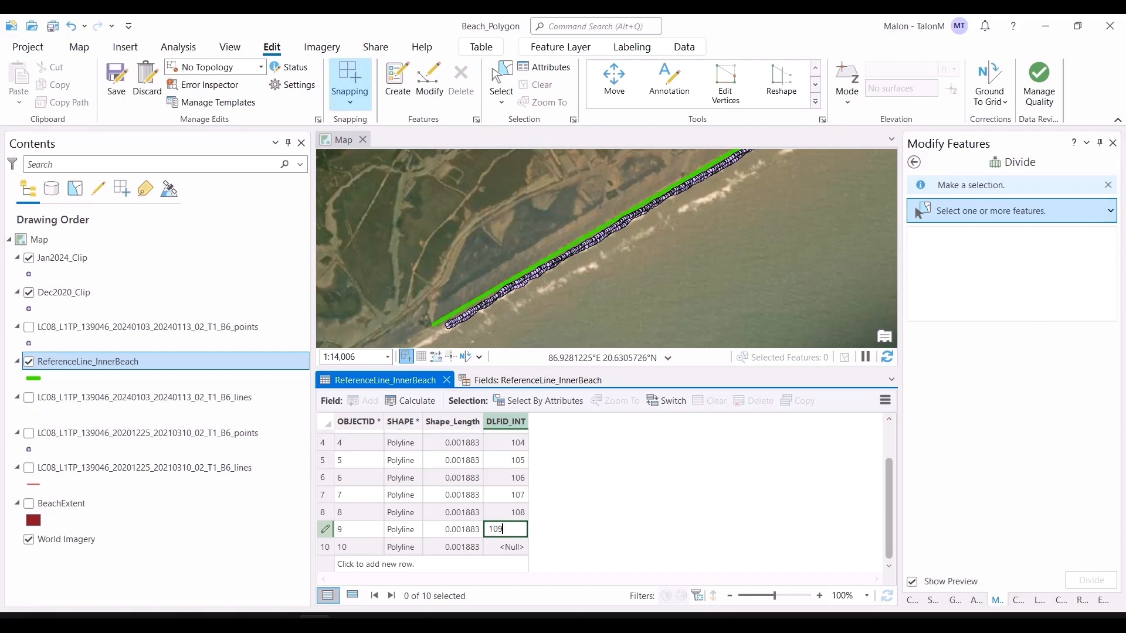
pyautogui.write('109')
pyautogui.doubleClick(504, 545)
pyautogui.write('11')
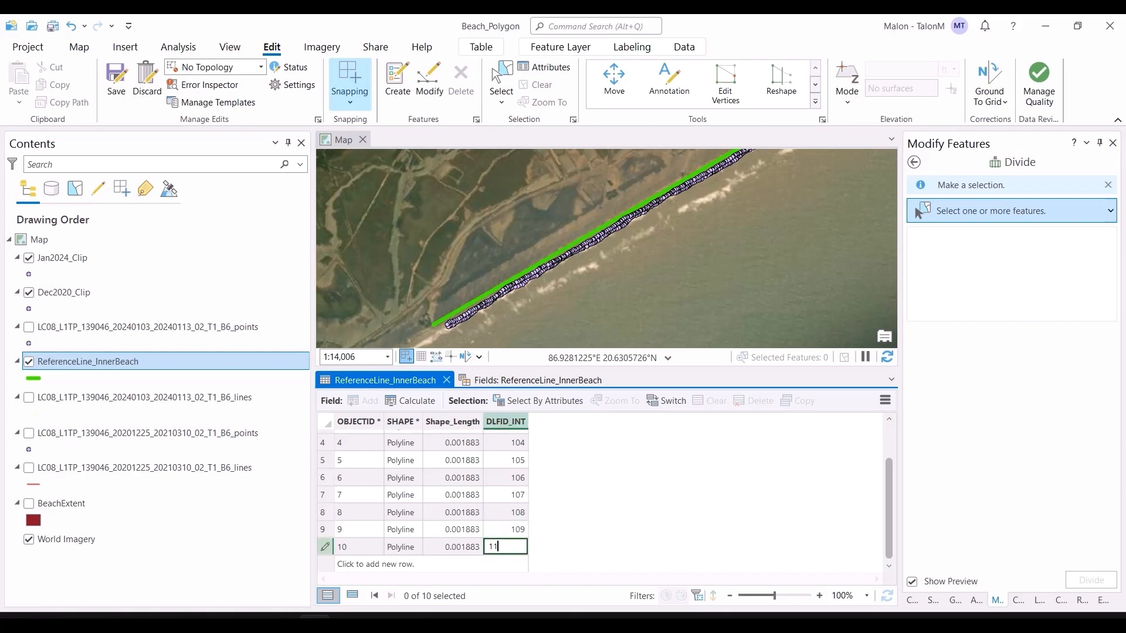
pyautogui.write('0')
pyautogui.click(519, 528)
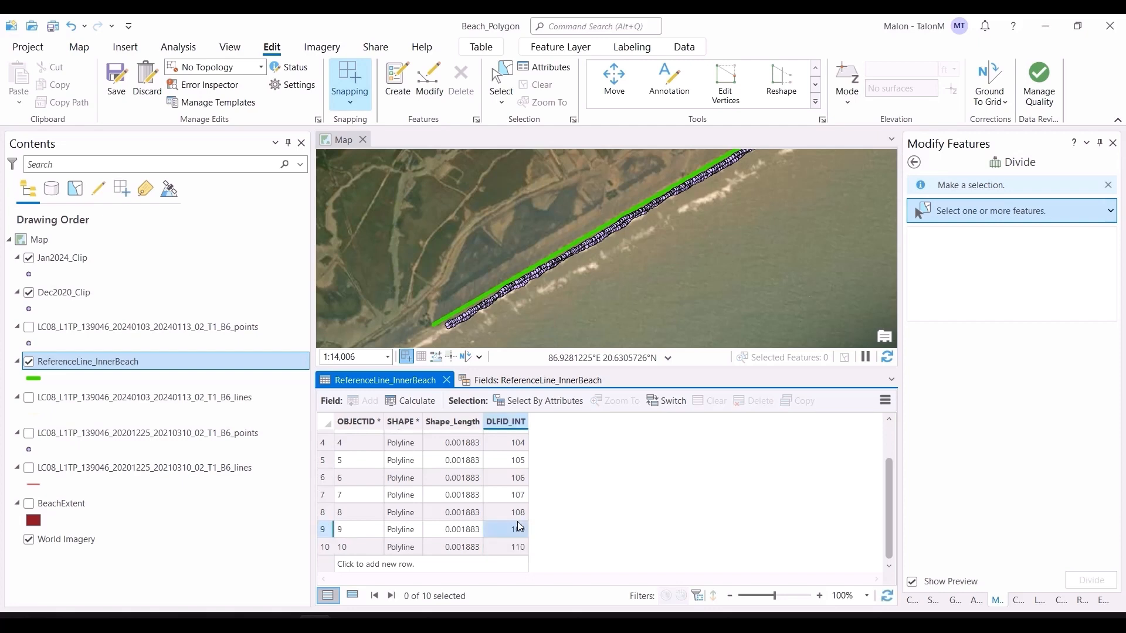
# Save all attribute edits and close the fields view and attribute table of ReferenceLine_InnerBeach
pyautogui.click(116, 81)
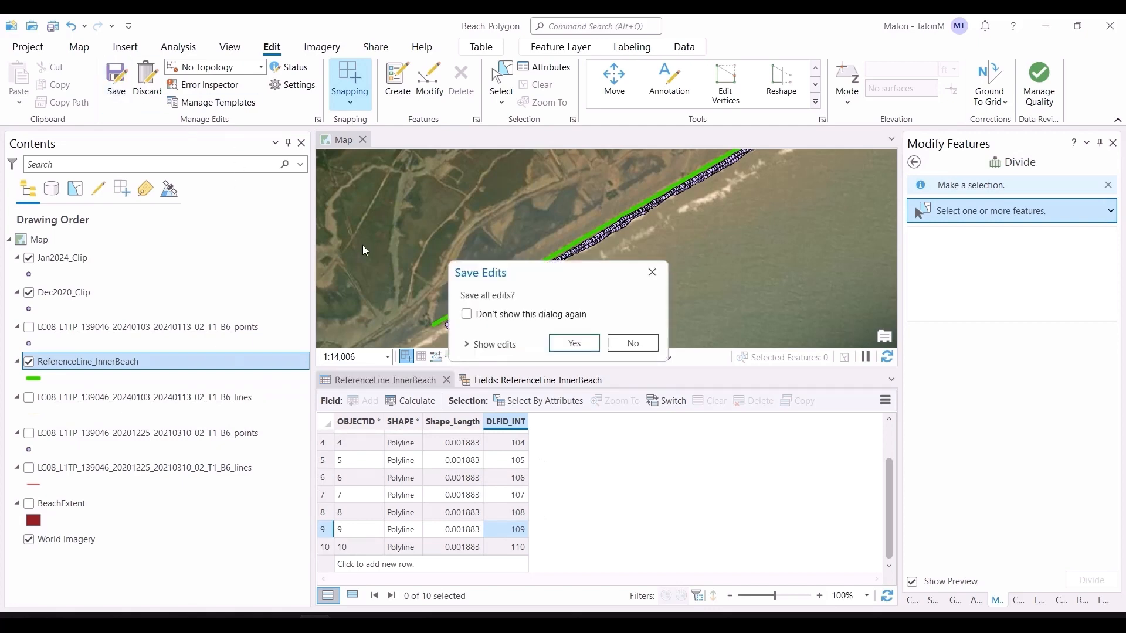
pyautogui.click(566, 345)
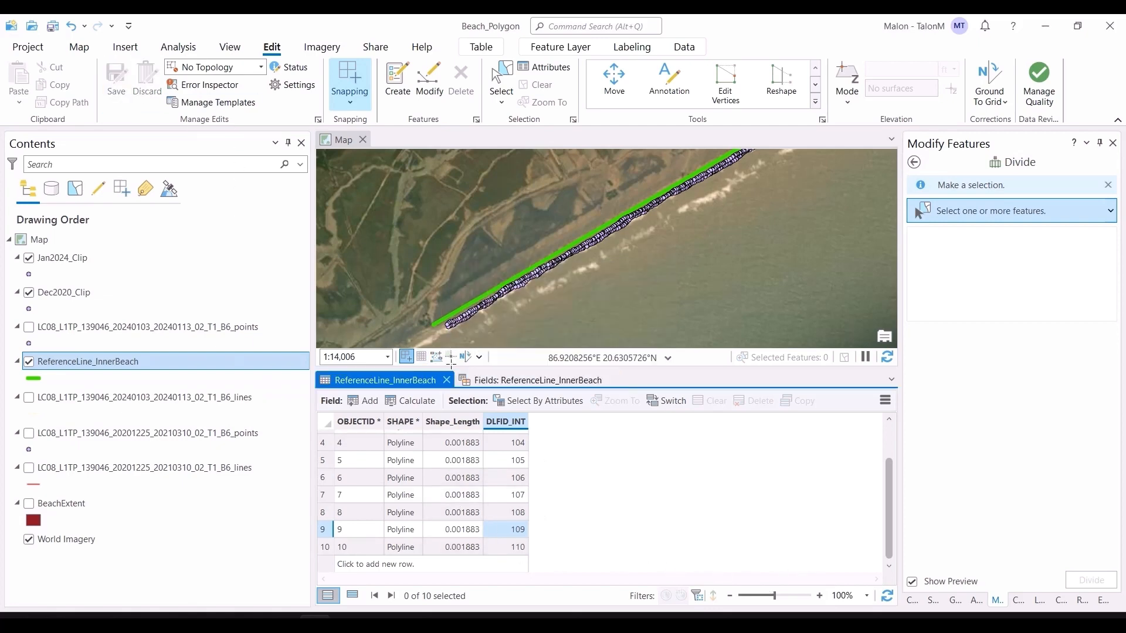
pyautogui.click(612, 381)
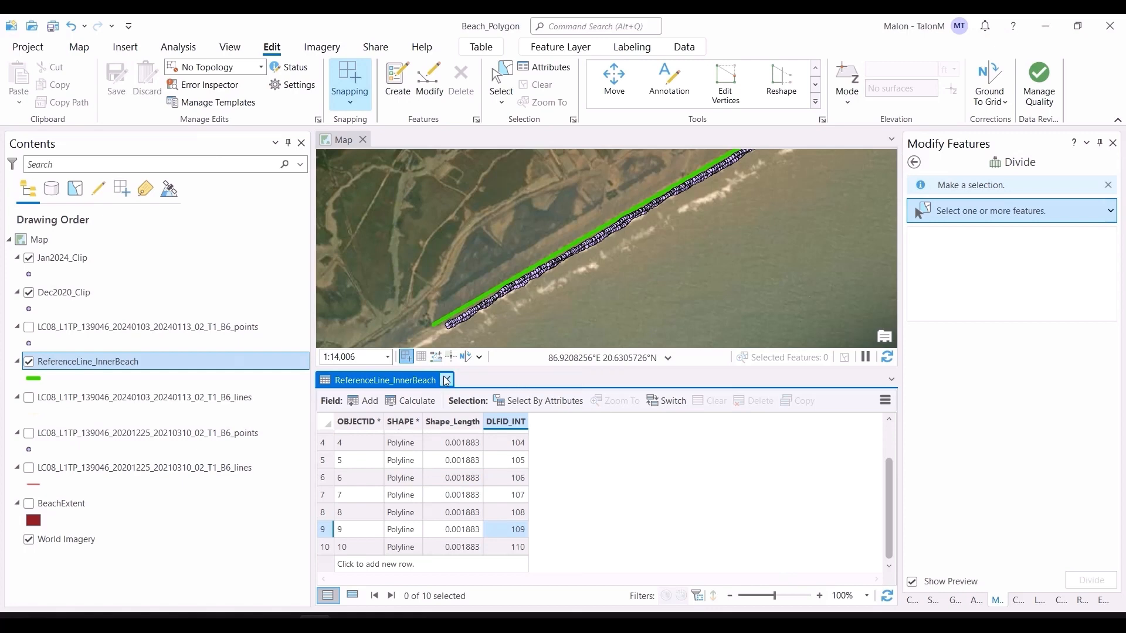
pyautogui.click(446, 380)
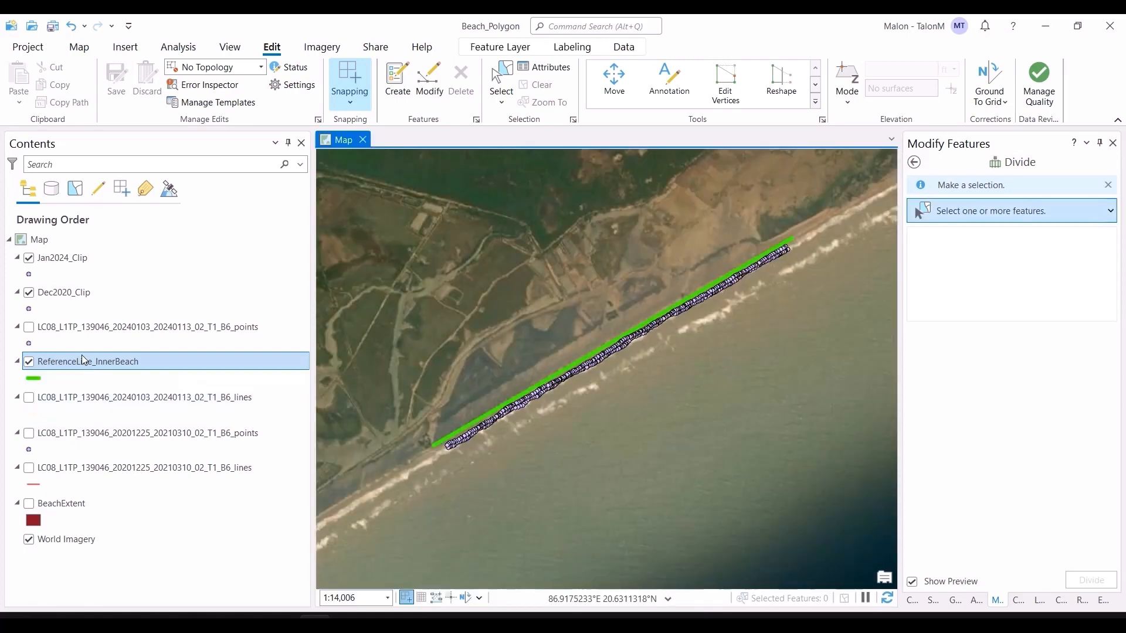
# Move the ReferenceLine_InnerBeach layer to the top of the drawing order and open its feature export settings
pyautogui.moveTo(89, 352)
pyautogui.mouseDown()
pyautogui.moveTo(83, 258)
pyautogui.moveTo(95, 256)
pyautogui.mouseUp()
pyautogui.rightClick(97, 258)
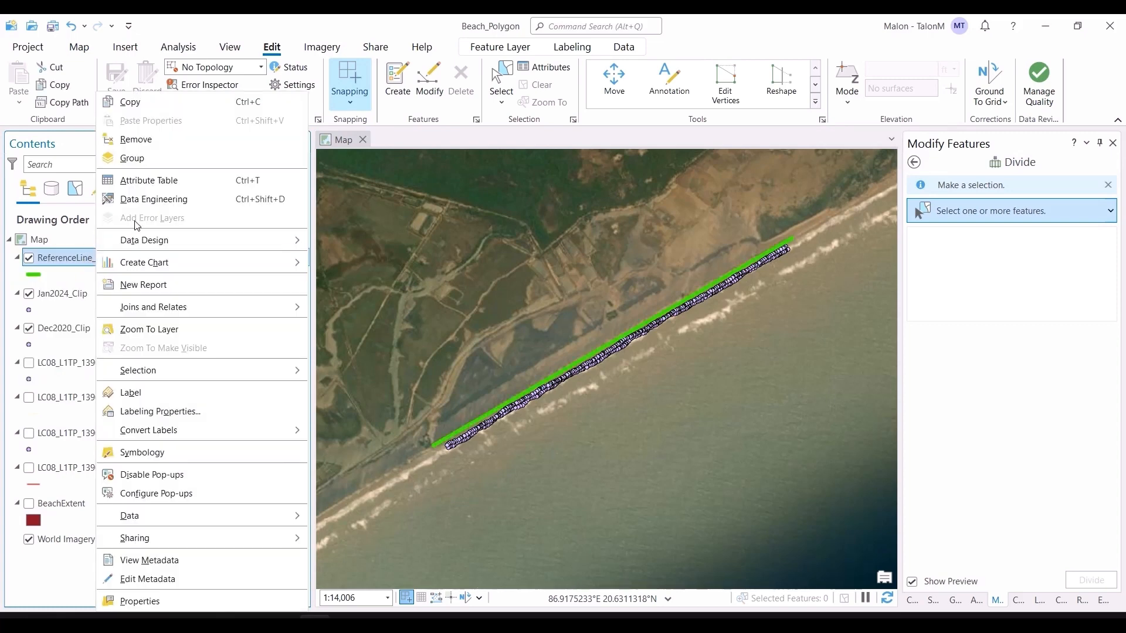
pyautogui.moveTo(230, 514)
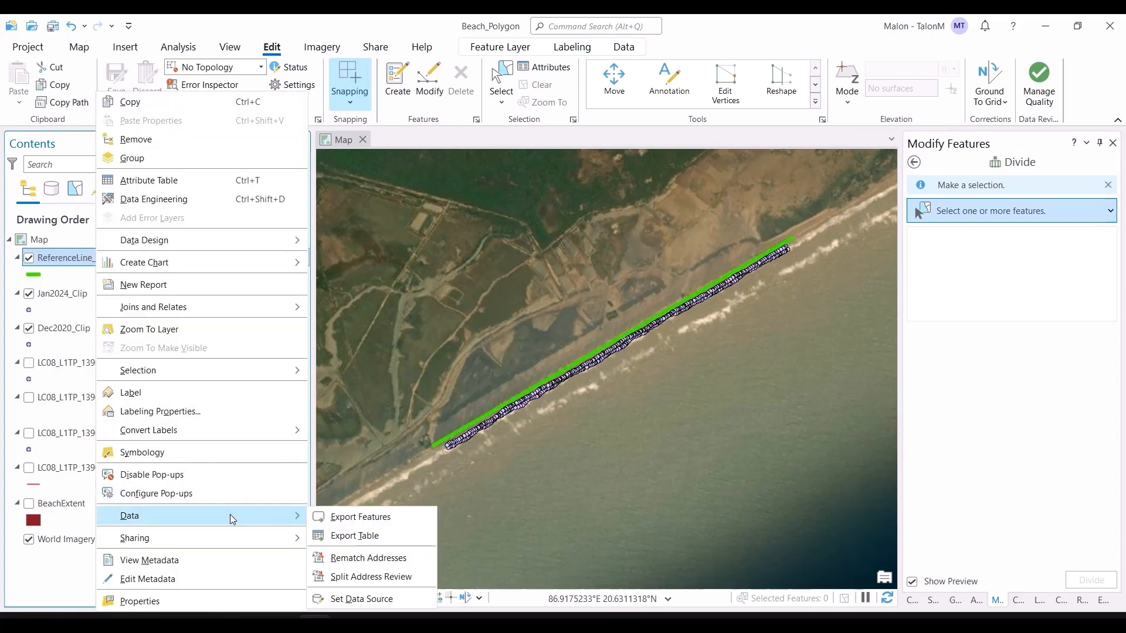
pyautogui.click(384, 514)
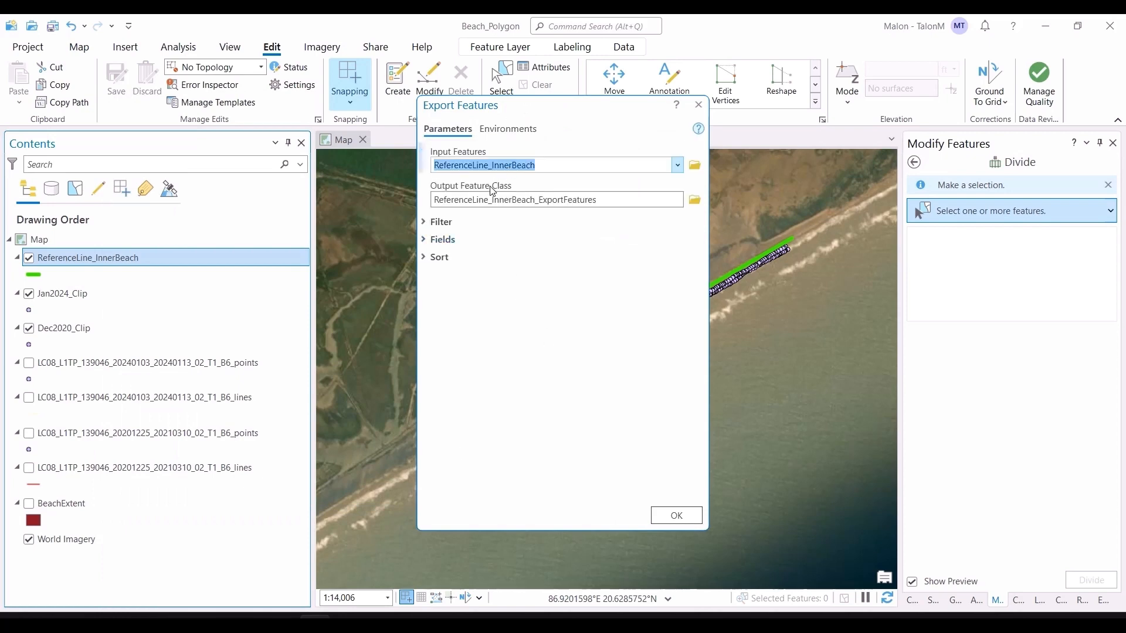
# Export ReferenceLine_InnerBeach as refline.shp into the test folder on the Desktop
pyautogui.click(694, 200)
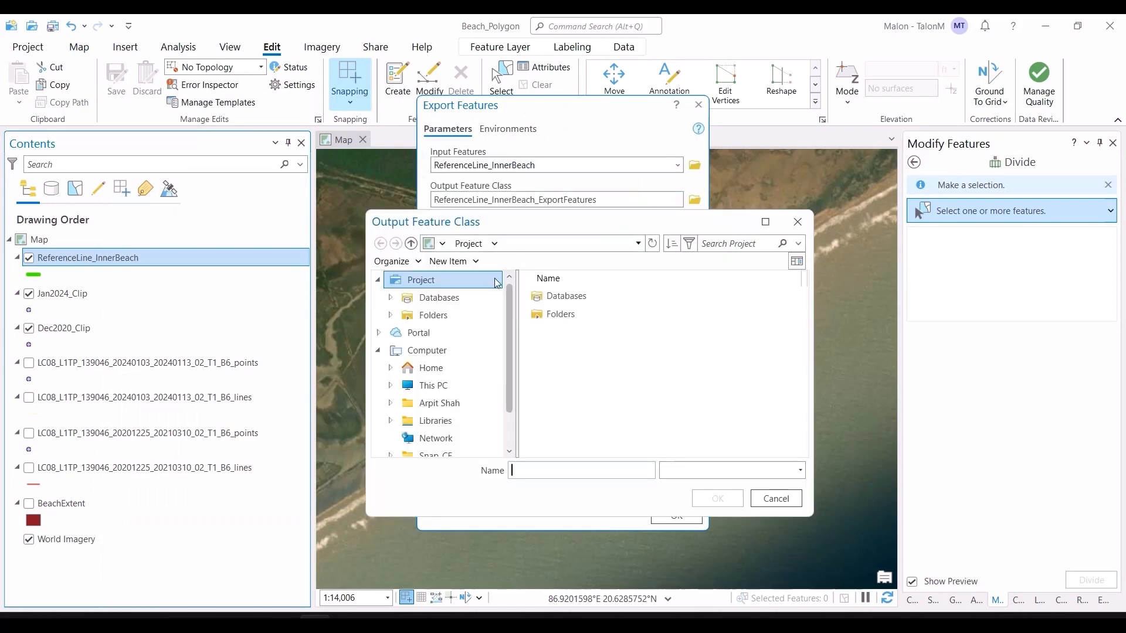
pyautogui.press('super+d')
pyautogui.press('super+d')
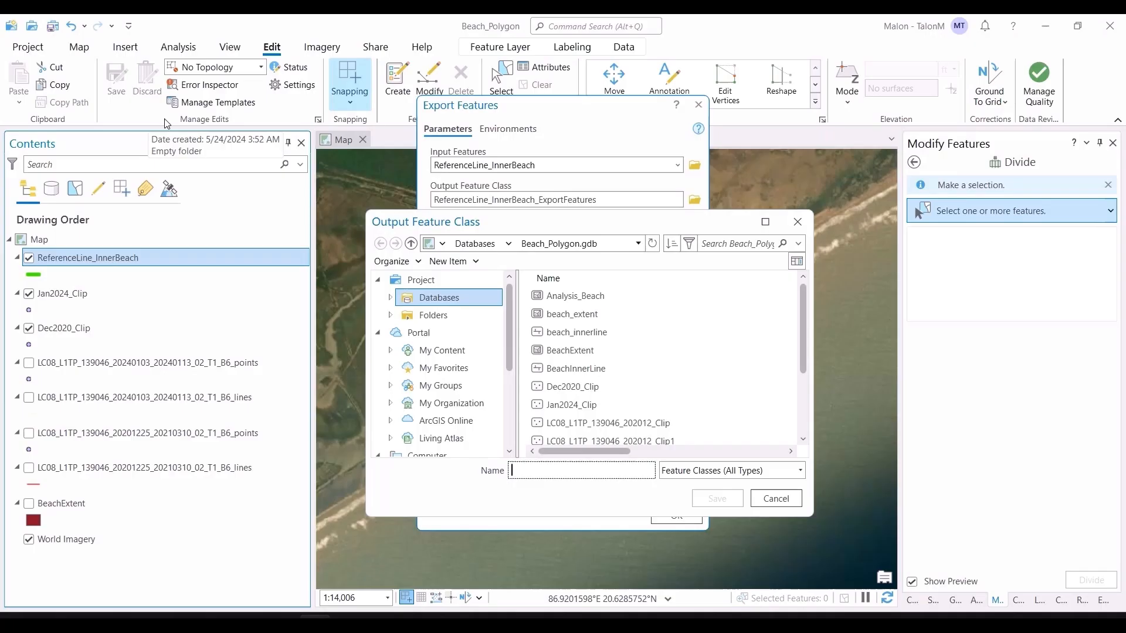
pyautogui.scroll(-3, 426, 346)
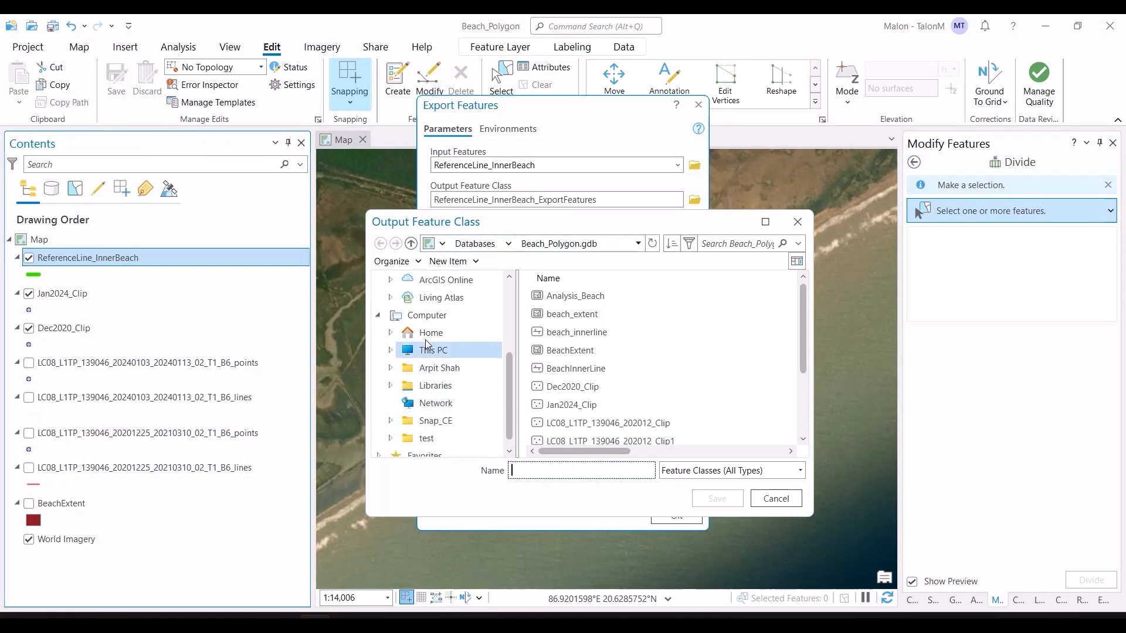
pyautogui.click(427, 335)
pyautogui.doubleClick(543, 350)
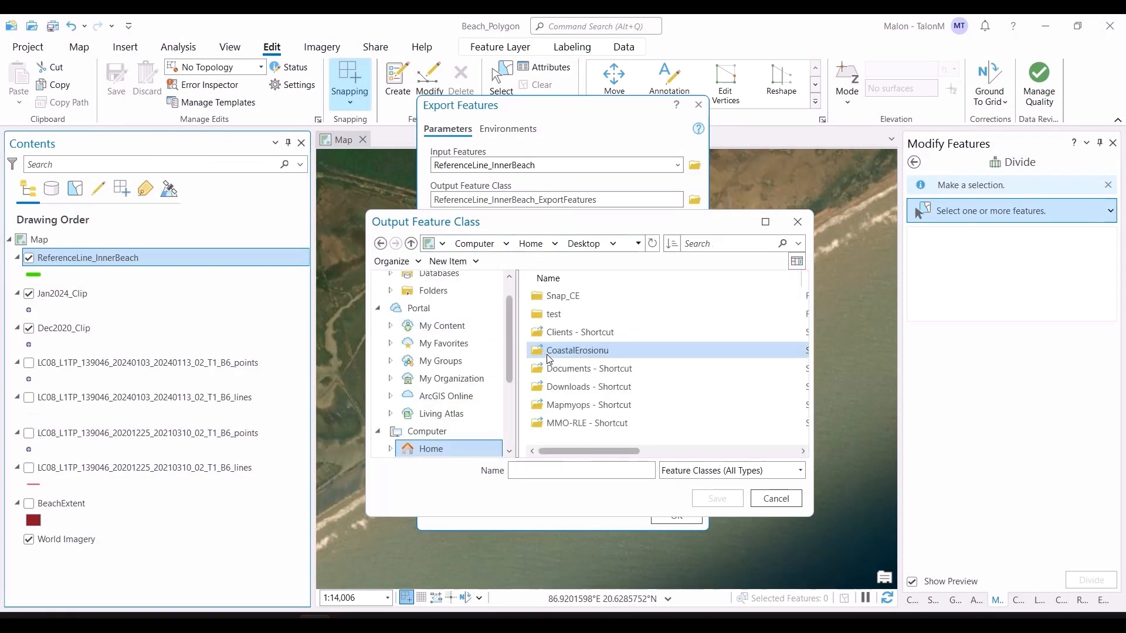
pyautogui.doubleClick(540, 311)
pyautogui.click(570, 474)
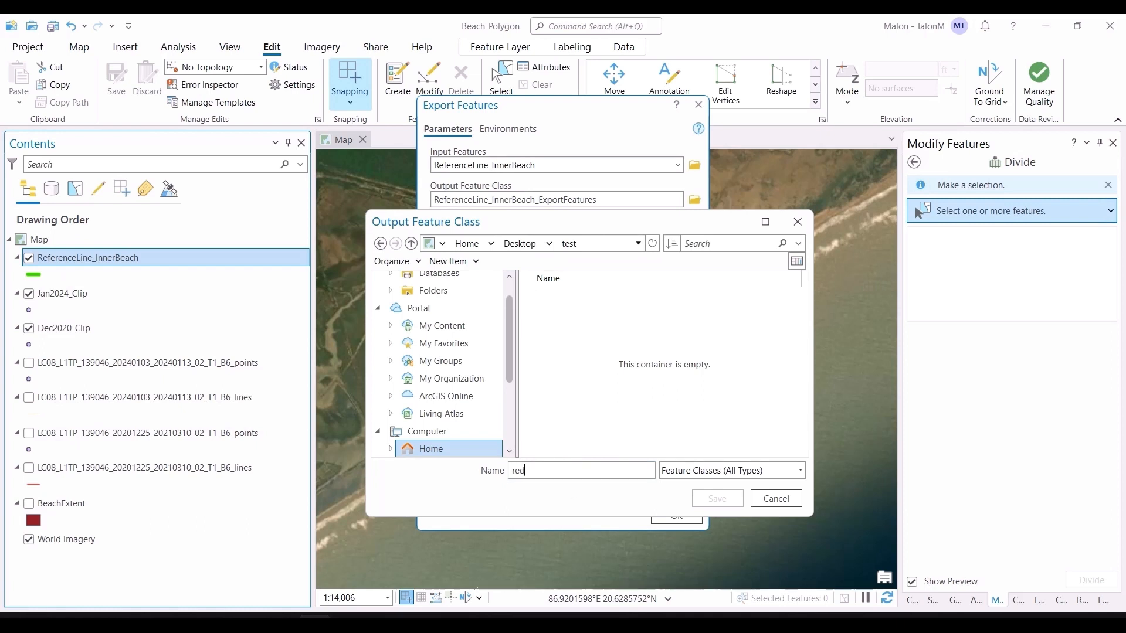
pyautogui.write('red')
pyautogui.press('BackSpace')
pyautogui.click(709, 500)
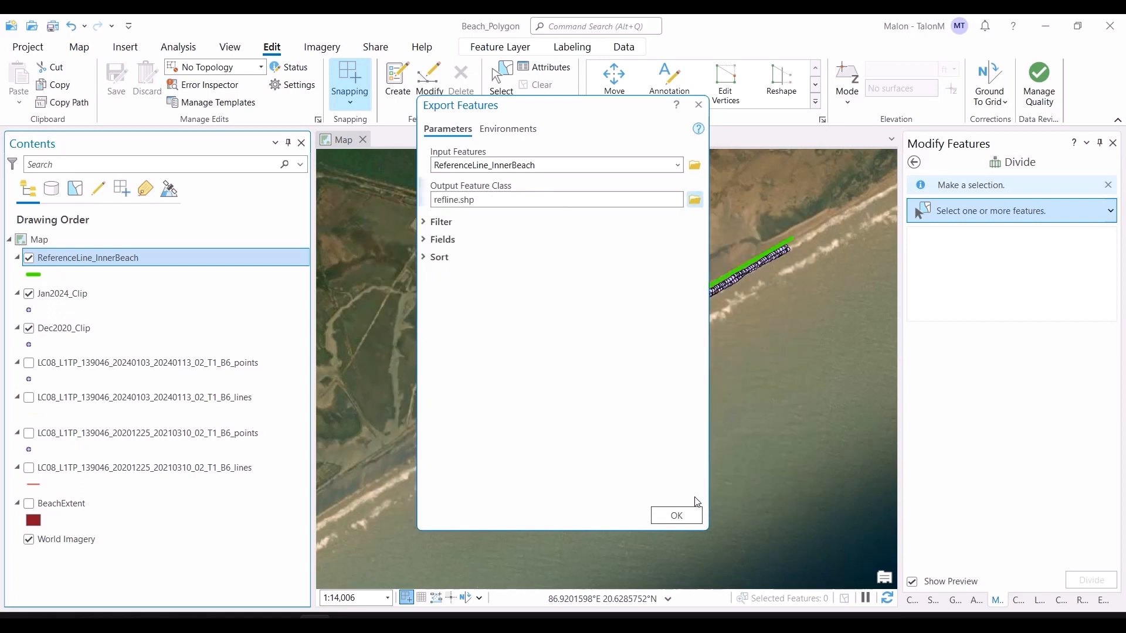
pyautogui.click(676, 521)
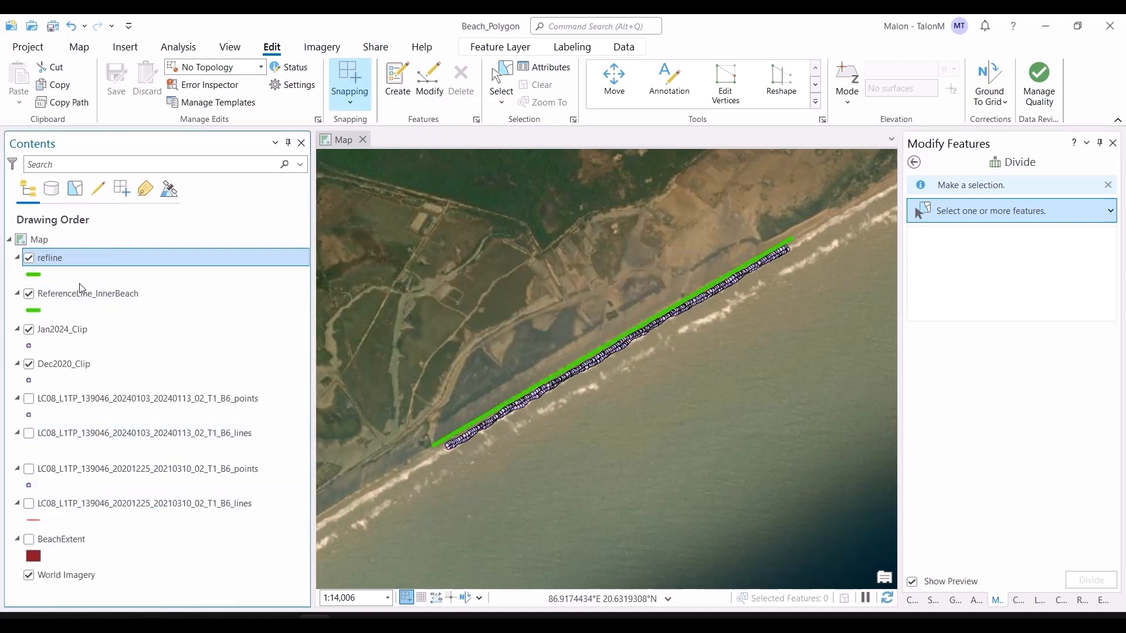
# Export the features of the Jan2024_Clip layer as jan2024.shp into the Desktop's test folder
pyautogui.click(84, 326)
pyautogui.rightClick(83, 326)
pyautogui.moveTo(151, 448)
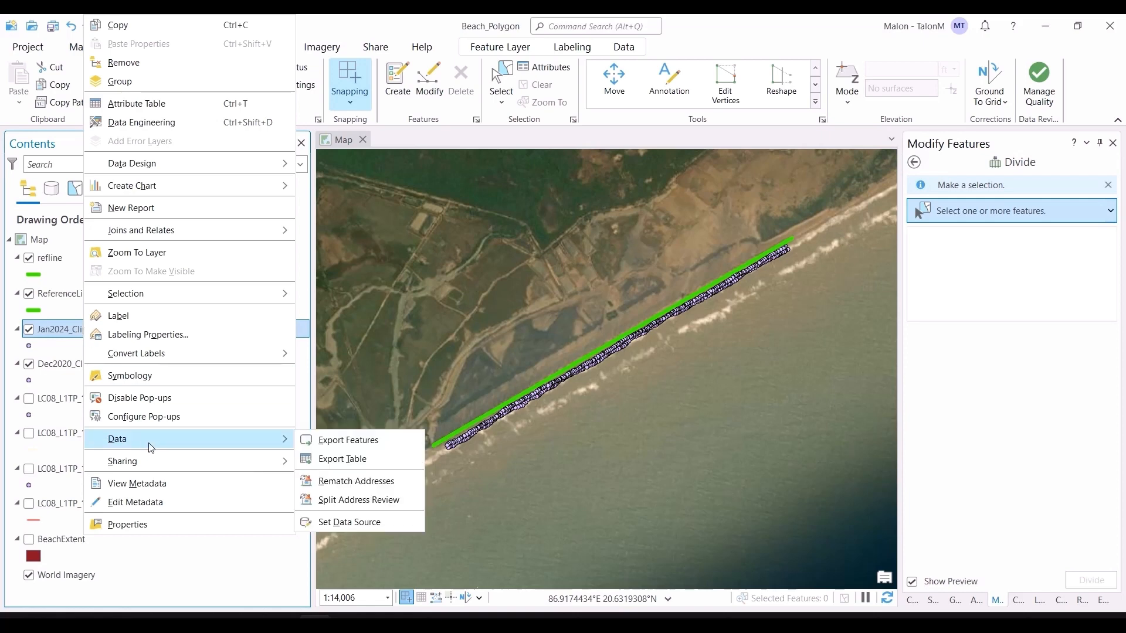
pyautogui.click(346, 440)
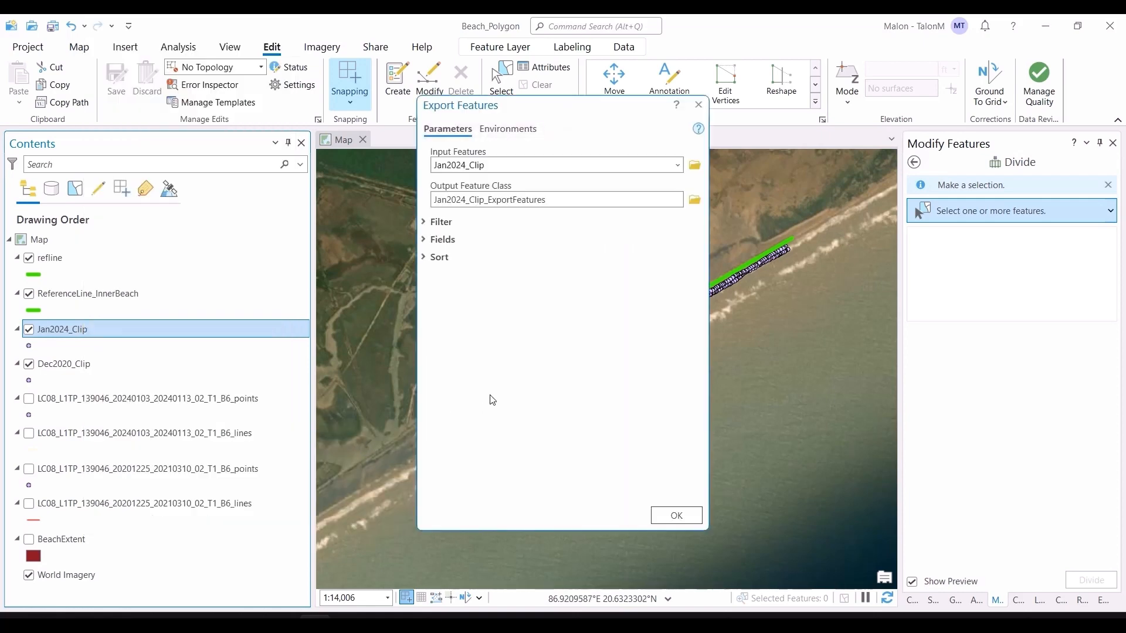
pyautogui.click(694, 199)
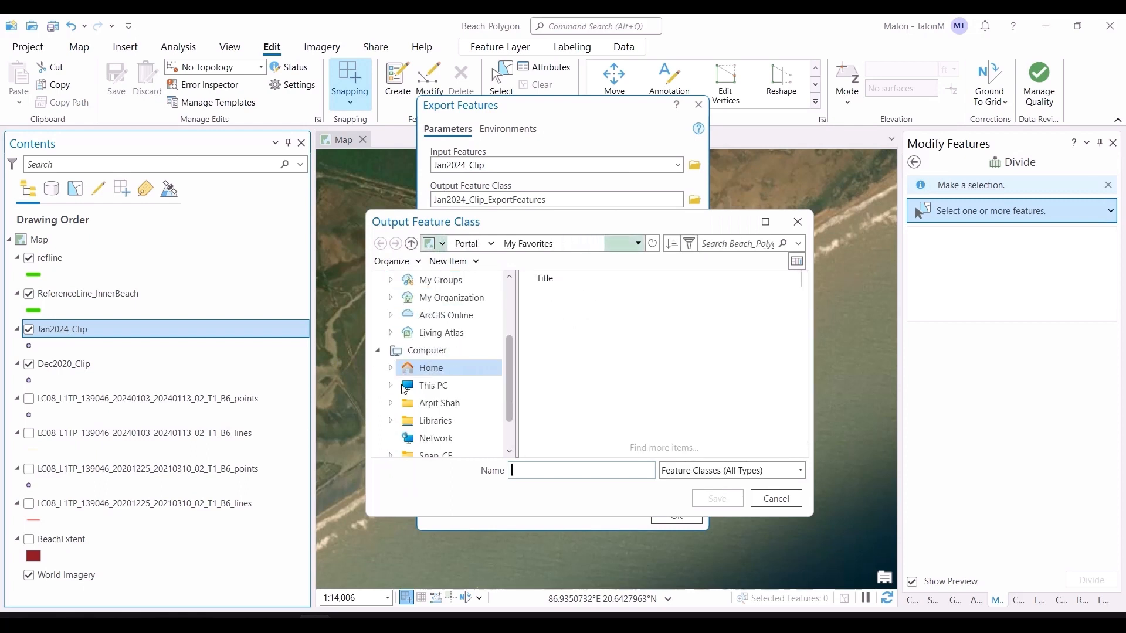
pyautogui.click(419, 368)
pyautogui.doubleClick(596, 350)
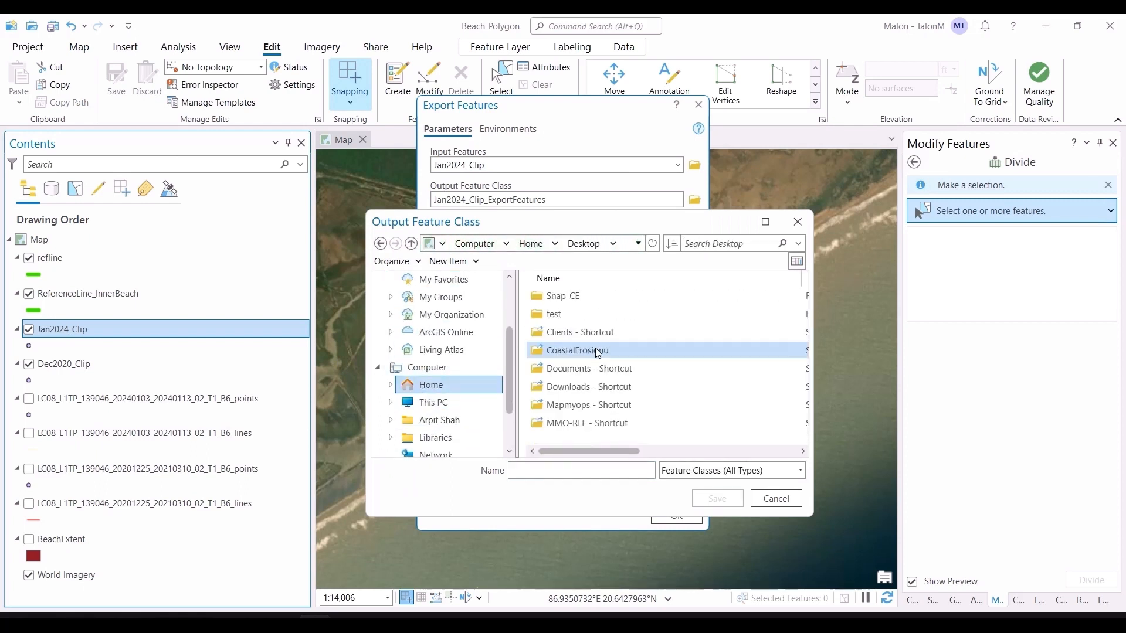
pyautogui.click(583, 314)
pyautogui.doubleClick(585, 312)
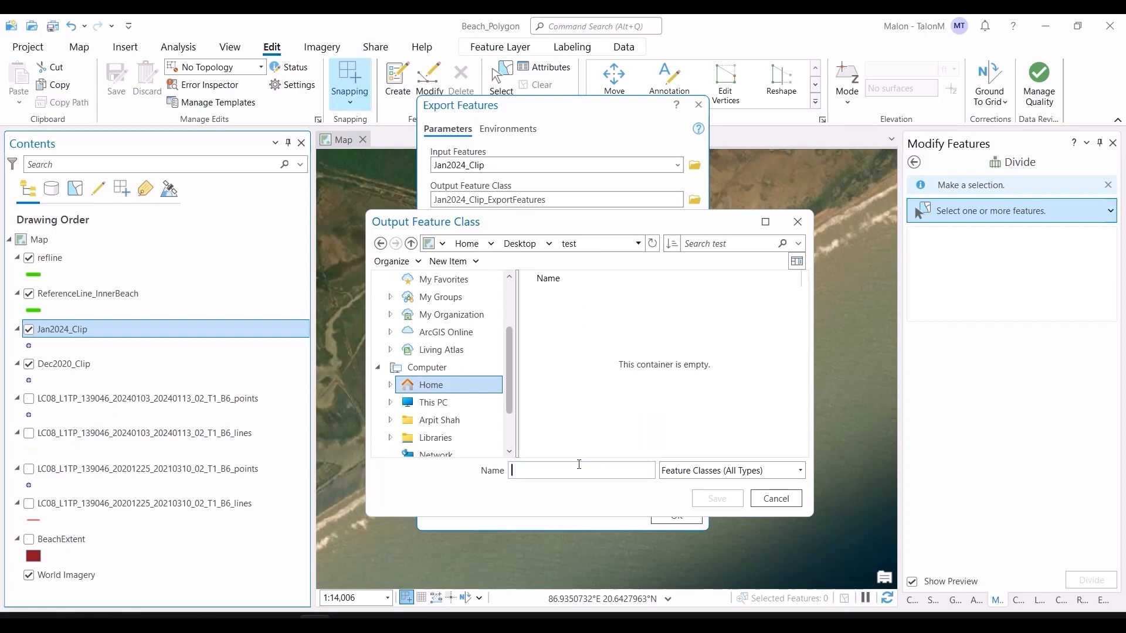
pyautogui.write('jan2024.shp')
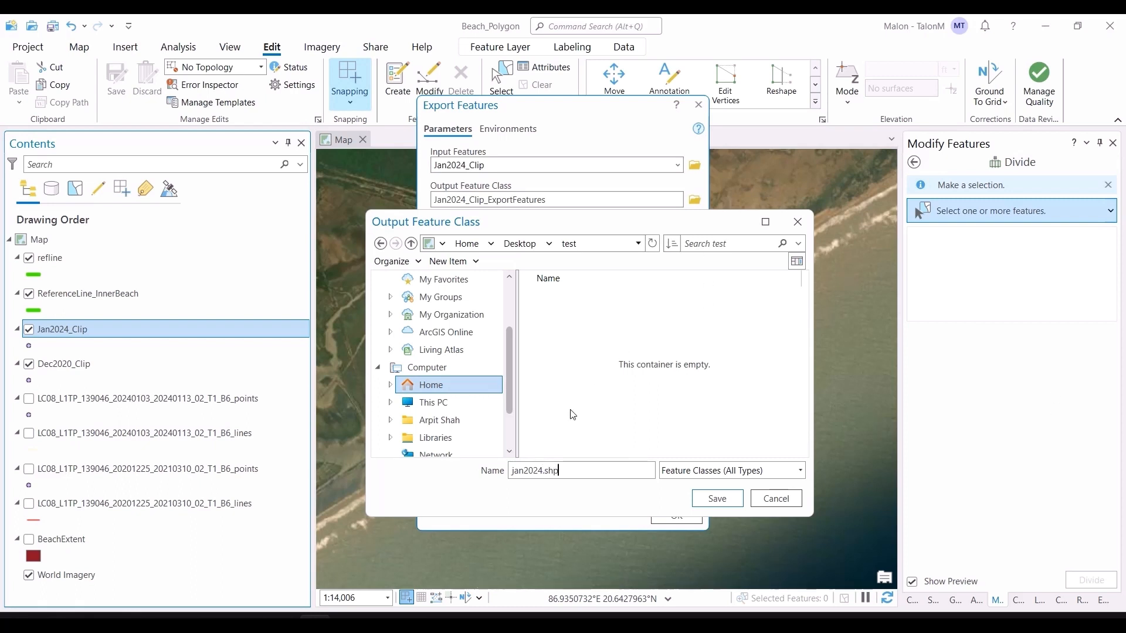
pyautogui.click(716, 499)
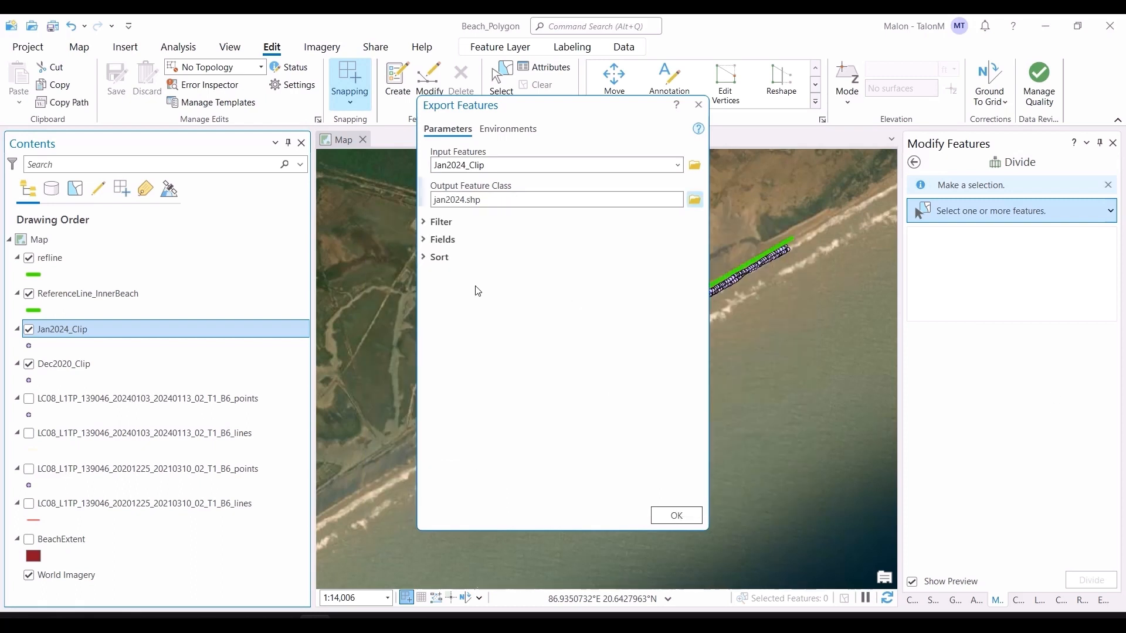
pyautogui.click(685, 519)
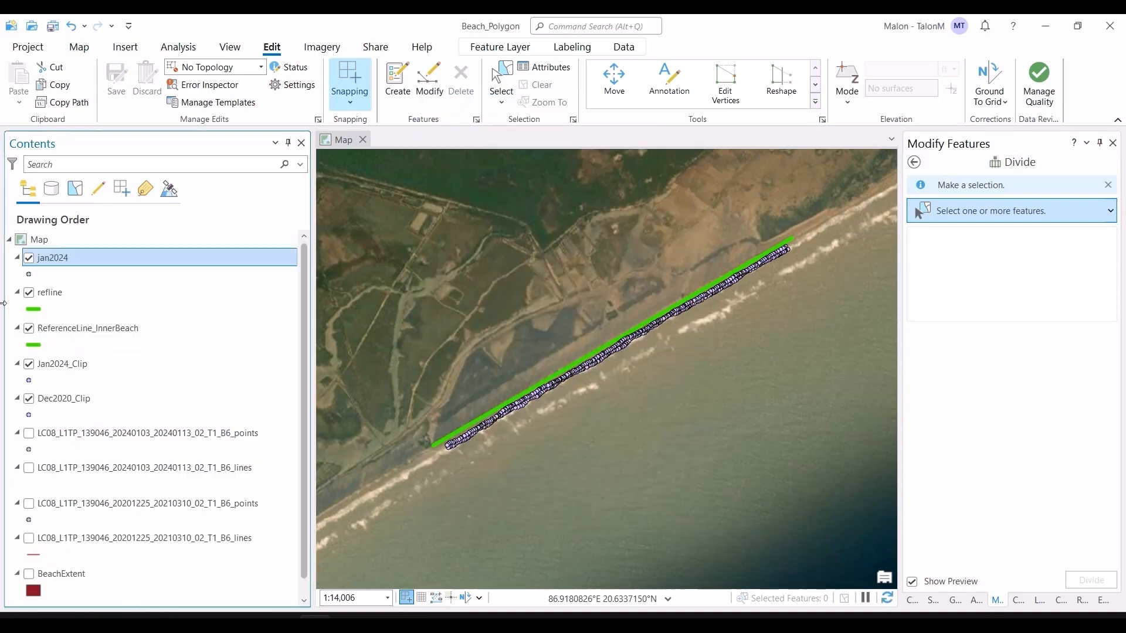
# Export the features of the Dec2020_Clip layer as dec2020.shp into the Desktop's test folder
pyautogui.rightClick(94, 401)
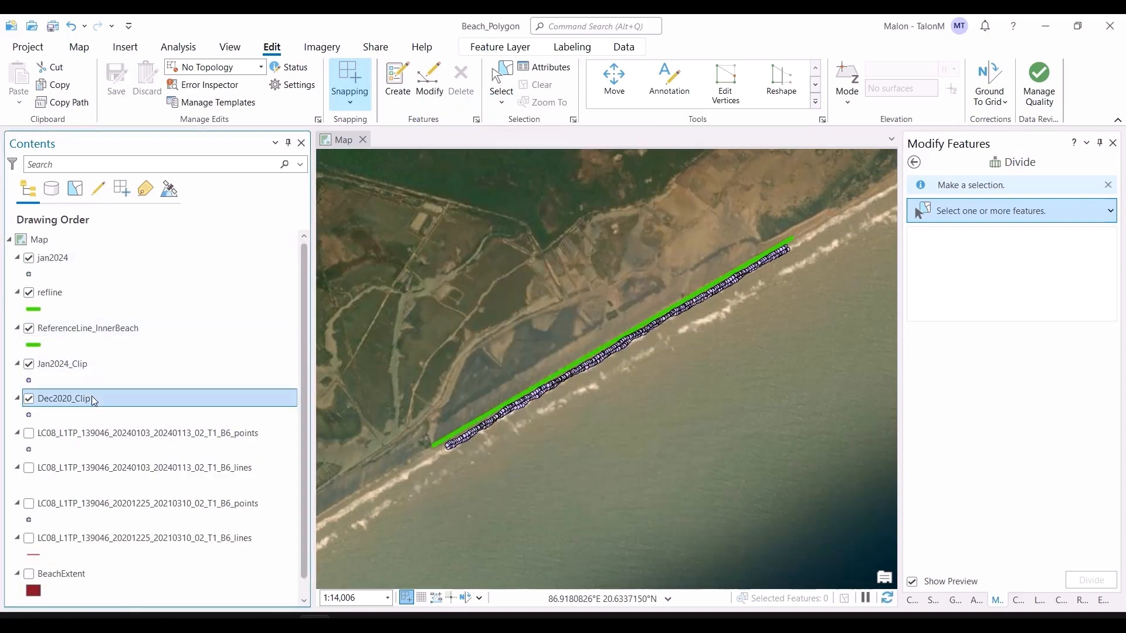
pyautogui.moveTo(250, 438)
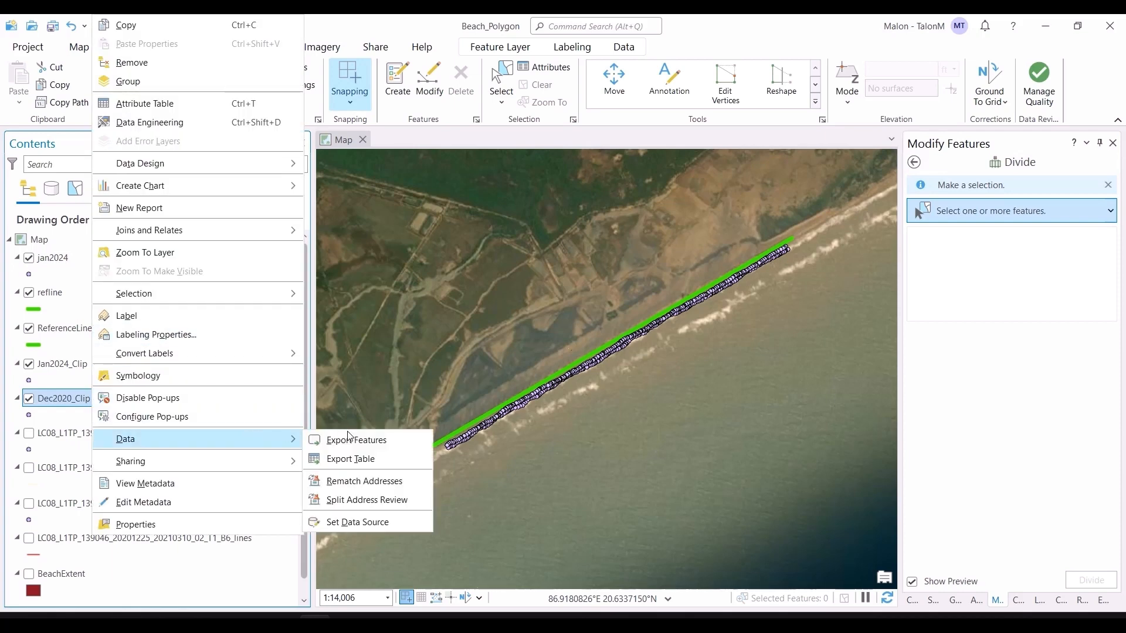
pyautogui.click(367, 438)
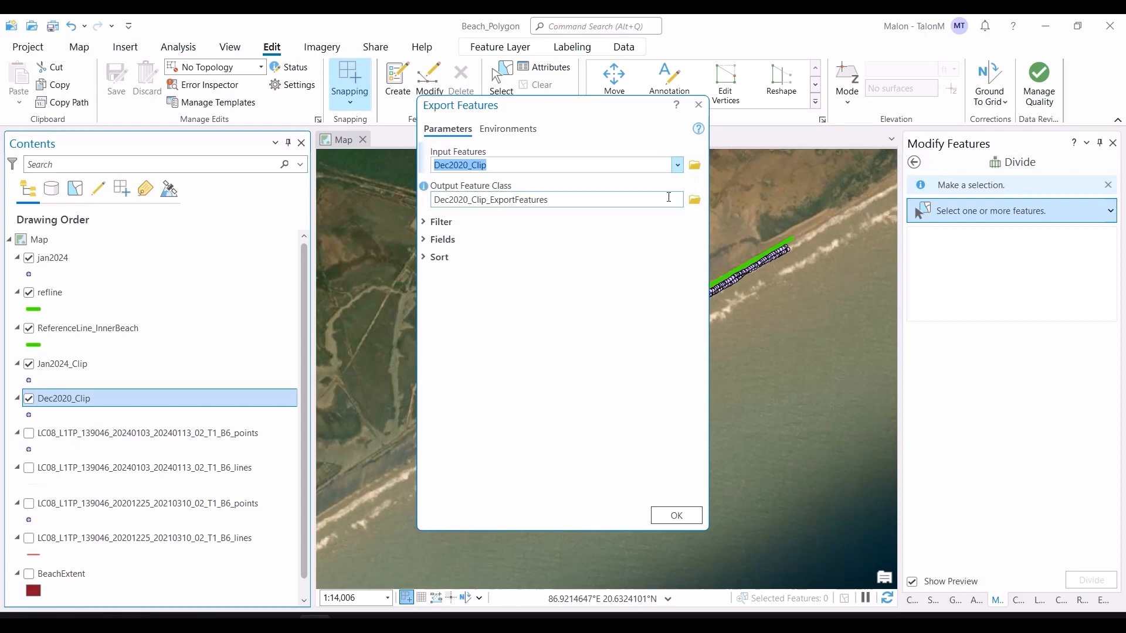
pyautogui.click(694, 203)
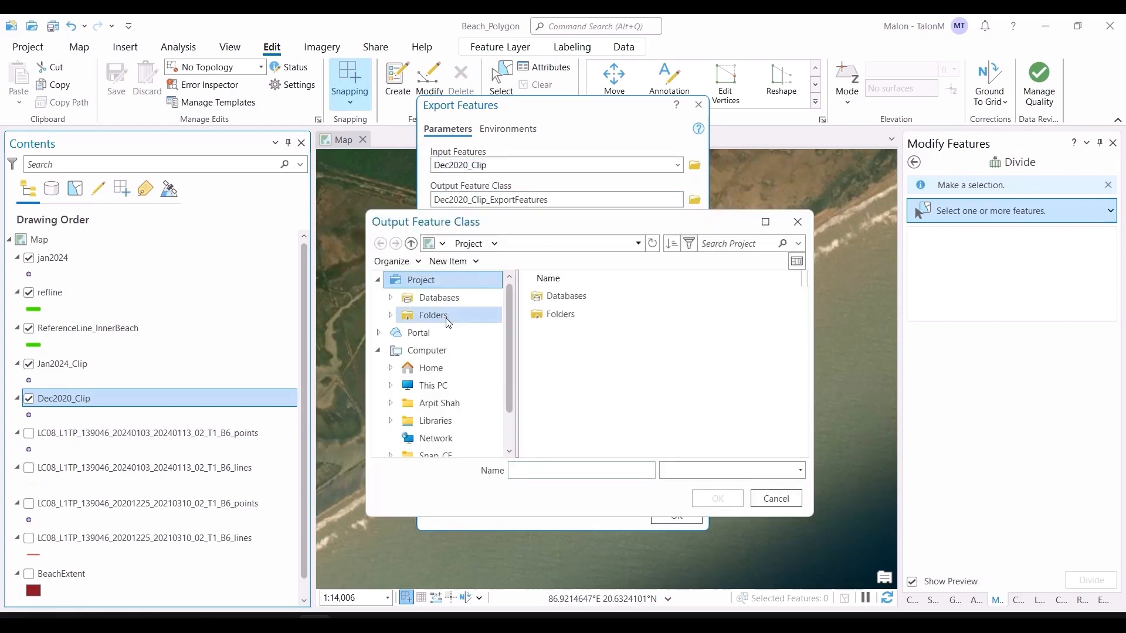
pyautogui.click(446, 367)
pyautogui.scroll(-3, 458, 387)
pyautogui.click(434, 331)
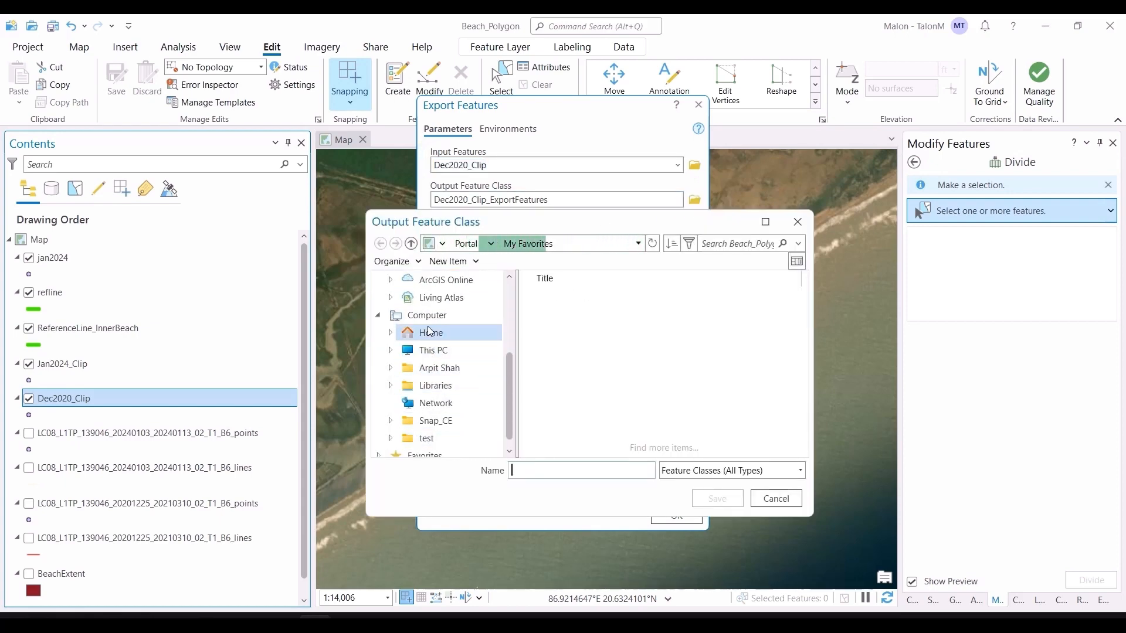
pyautogui.doubleClick(581, 352)
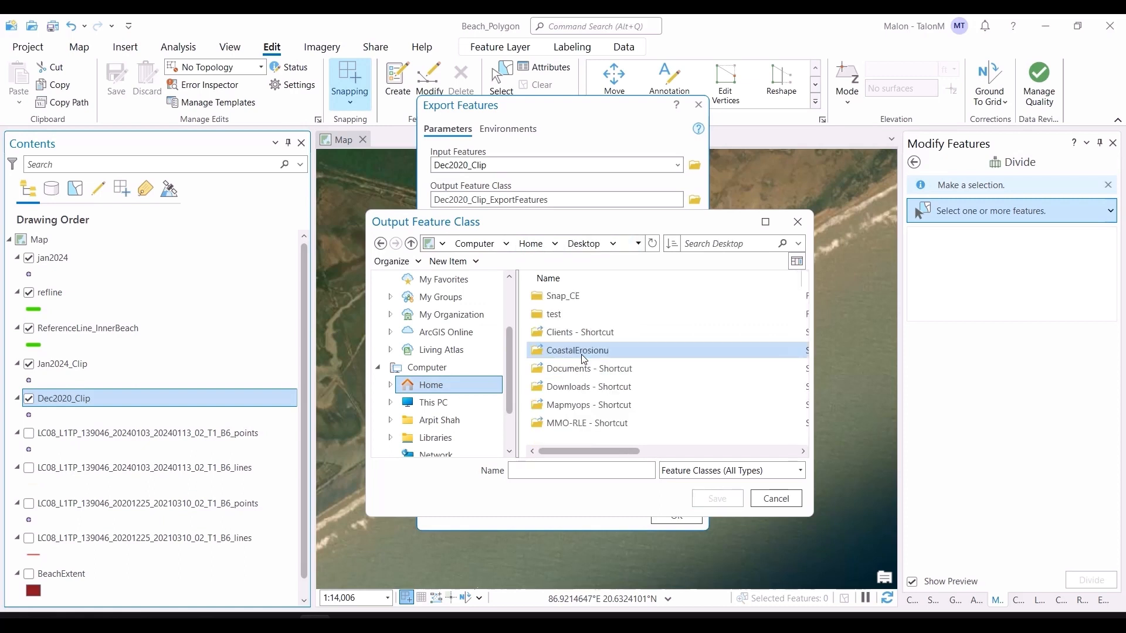
pyautogui.doubleClick(573, 315)
pyautogui.click(565, 468)
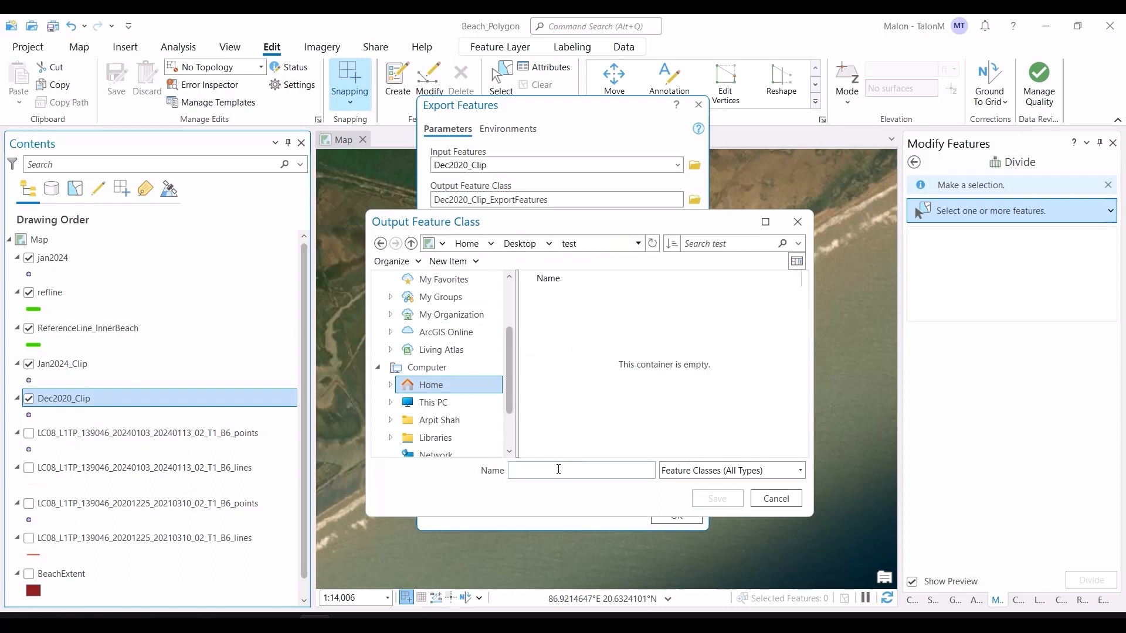
pyautogui.write('dec2020.shp')
pyautogui.click(717, 499)
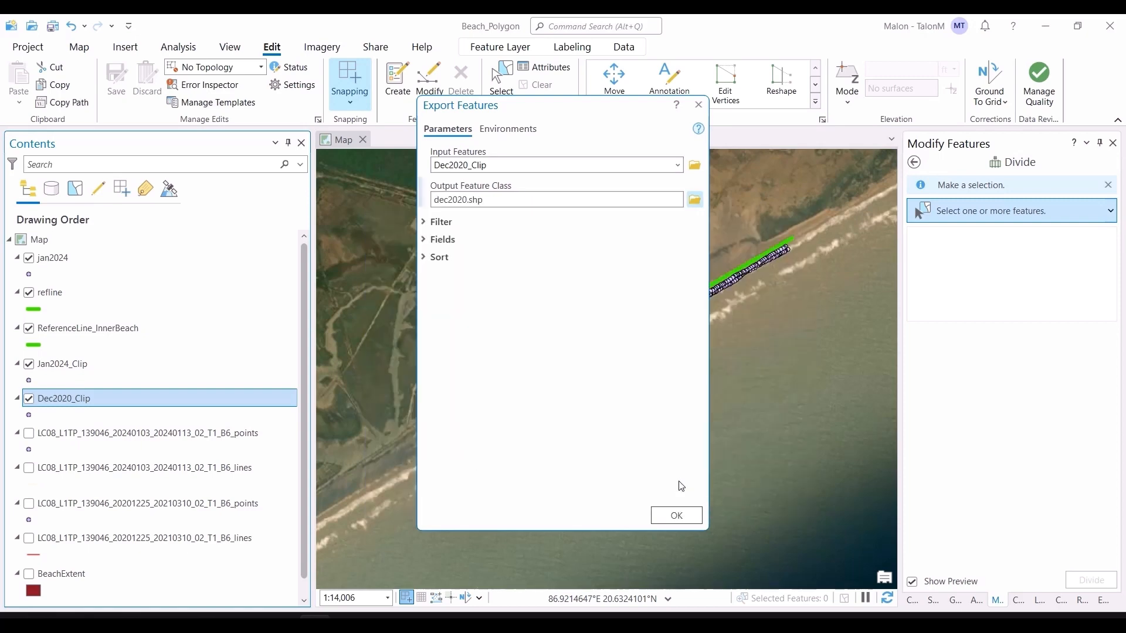
pyautogui.click(683, 519)
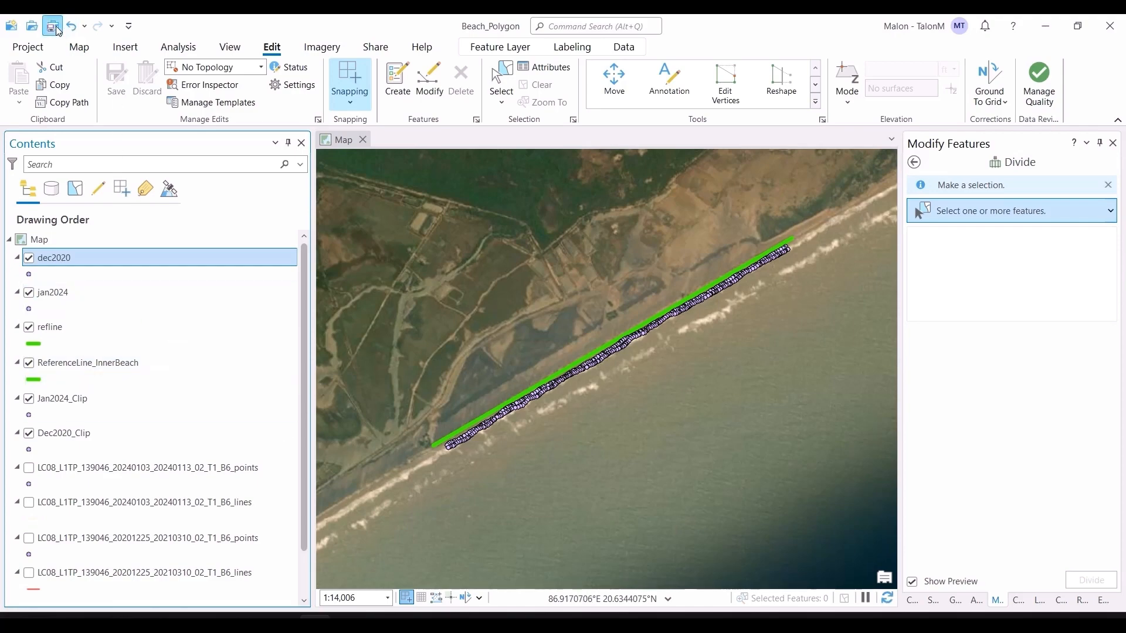
# Open the test folder from the desktop in File Explorer and examine the exported refline, jan2024 and dec2020 files
pyautogui.hotkey('alt', 'Tab')
pyautogui.press('super+d')
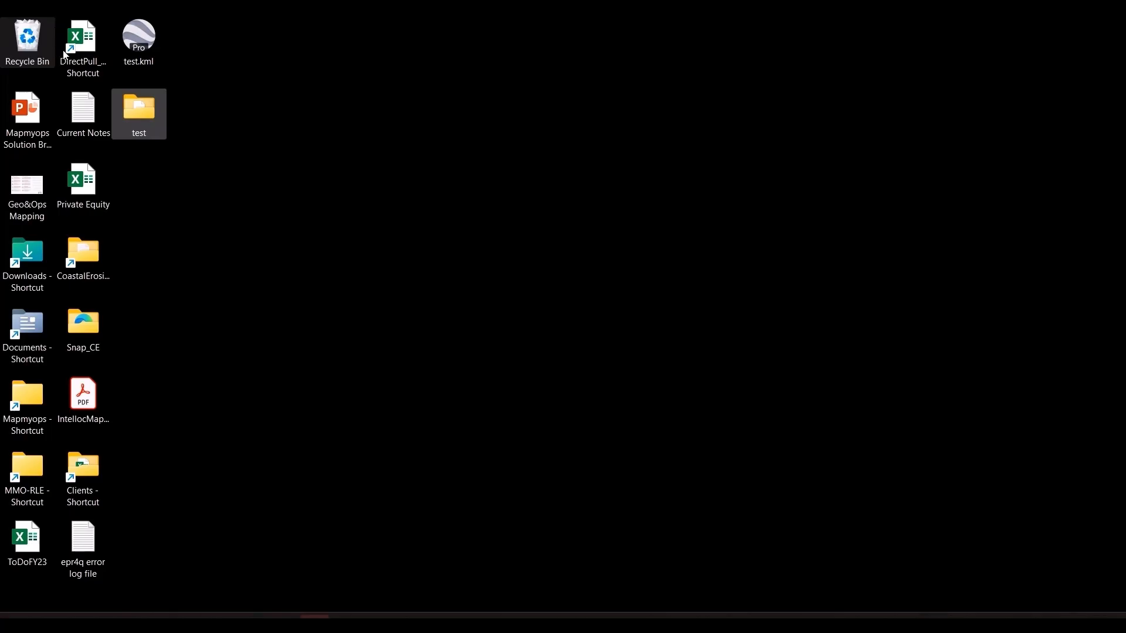
pyautogui.doubleClick(129, 118)
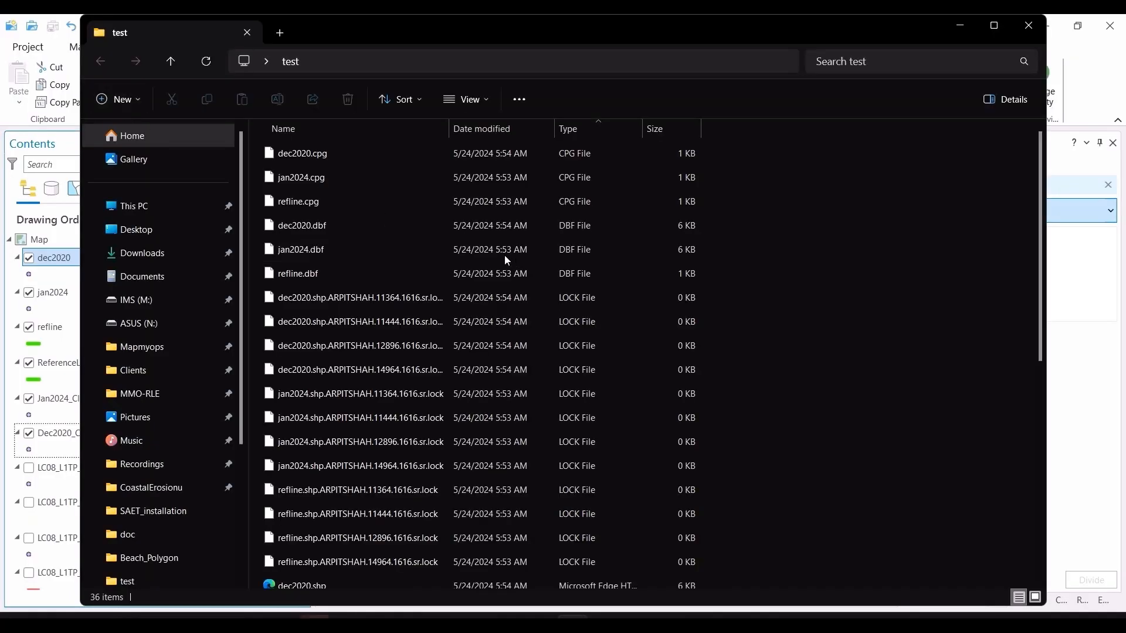
pyautogui.scroll(-2, 451, 239)
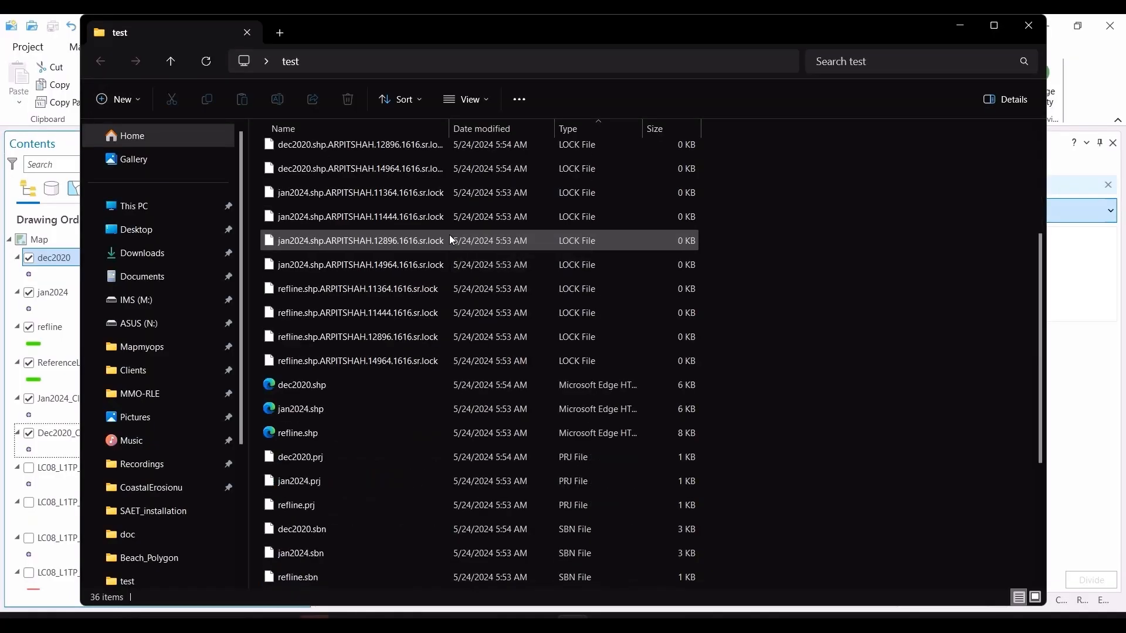
pyautogui.scroll(2, 452, 239)
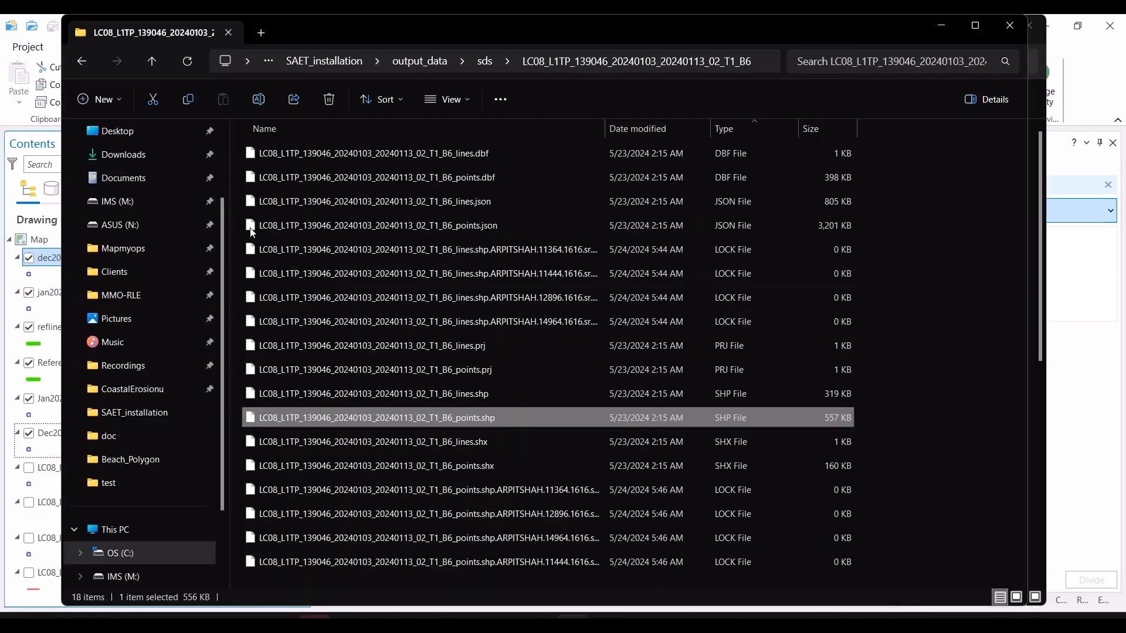
# Switch from ArcGIS Pro to QGIS 3.4 and bring up the narrative notes in Notepad
pyautogui.click(7, 42)
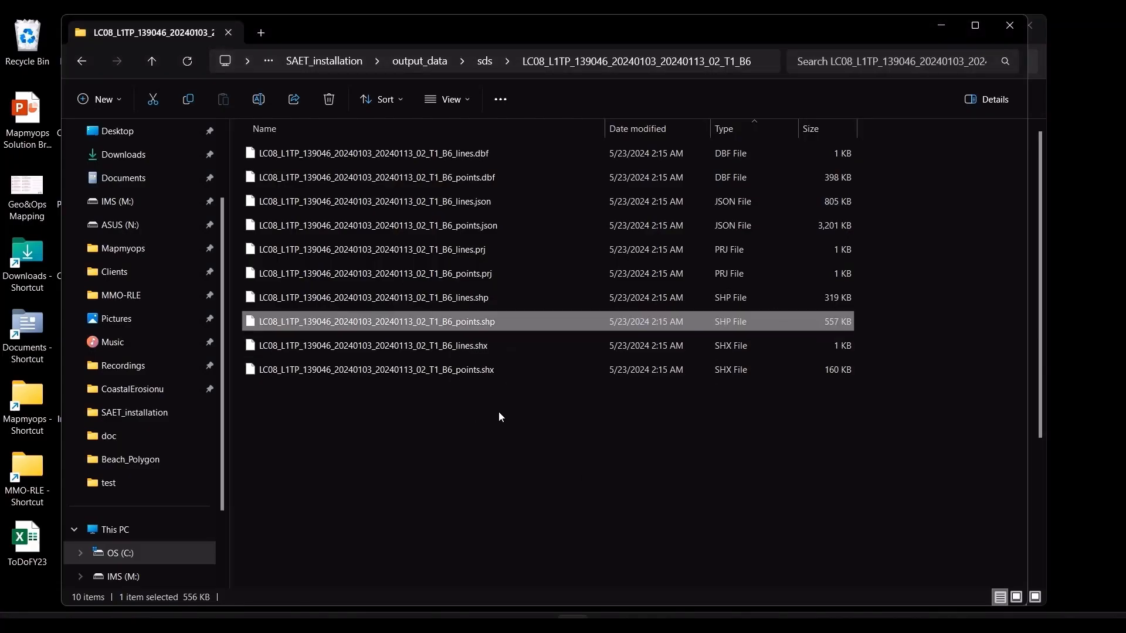
pyautogui.click(425, 514)
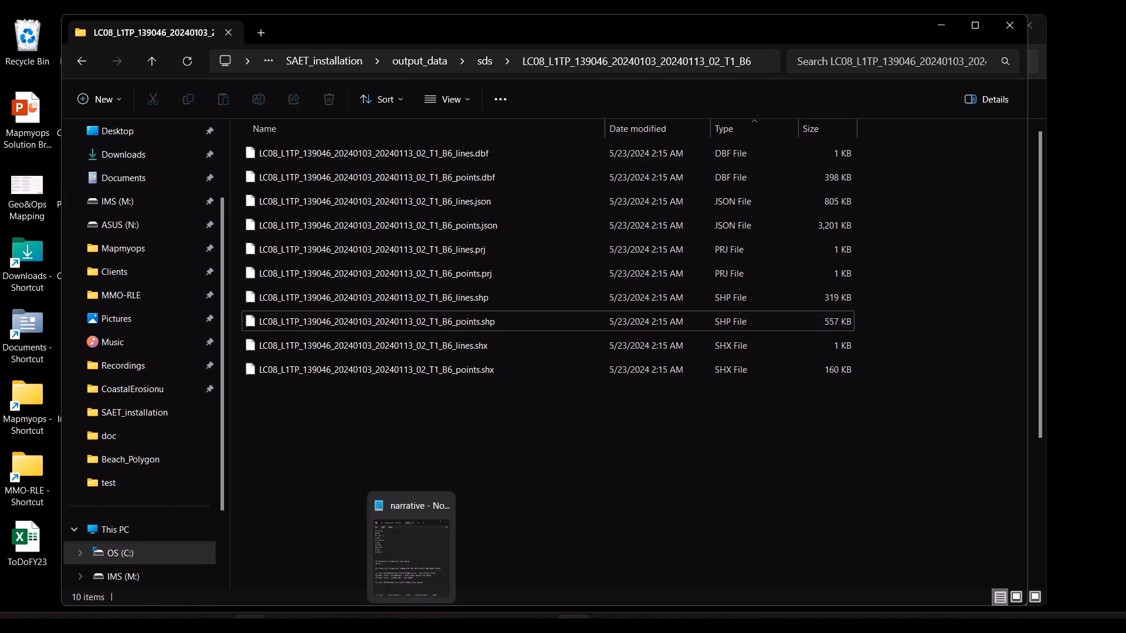
pyautogui.click(251, 623)
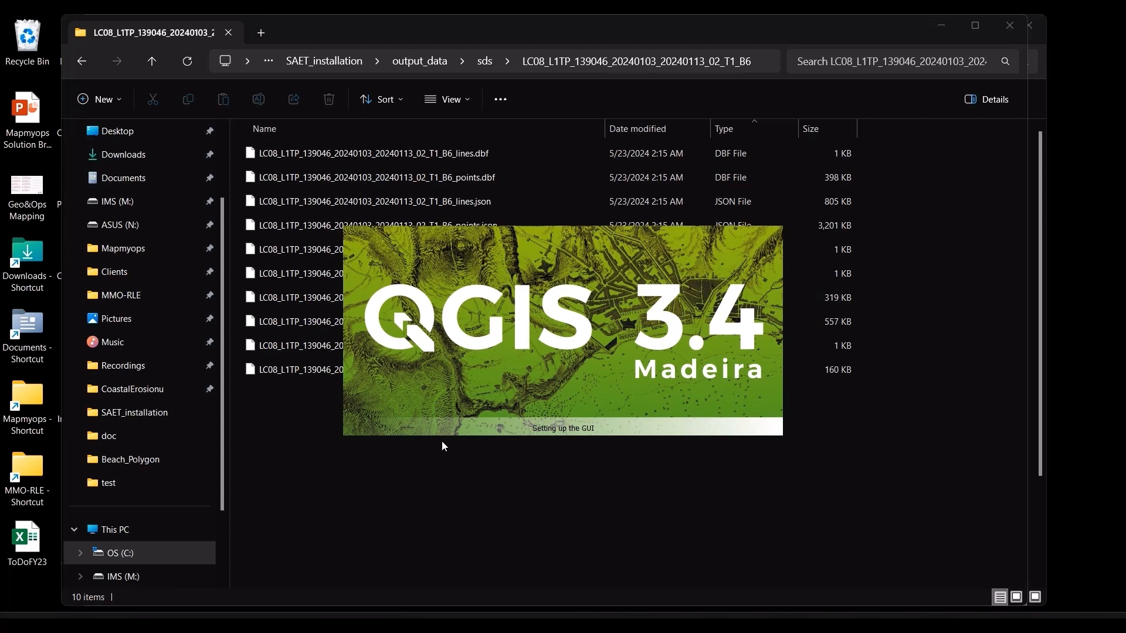
pyautogui.click(412, 623)
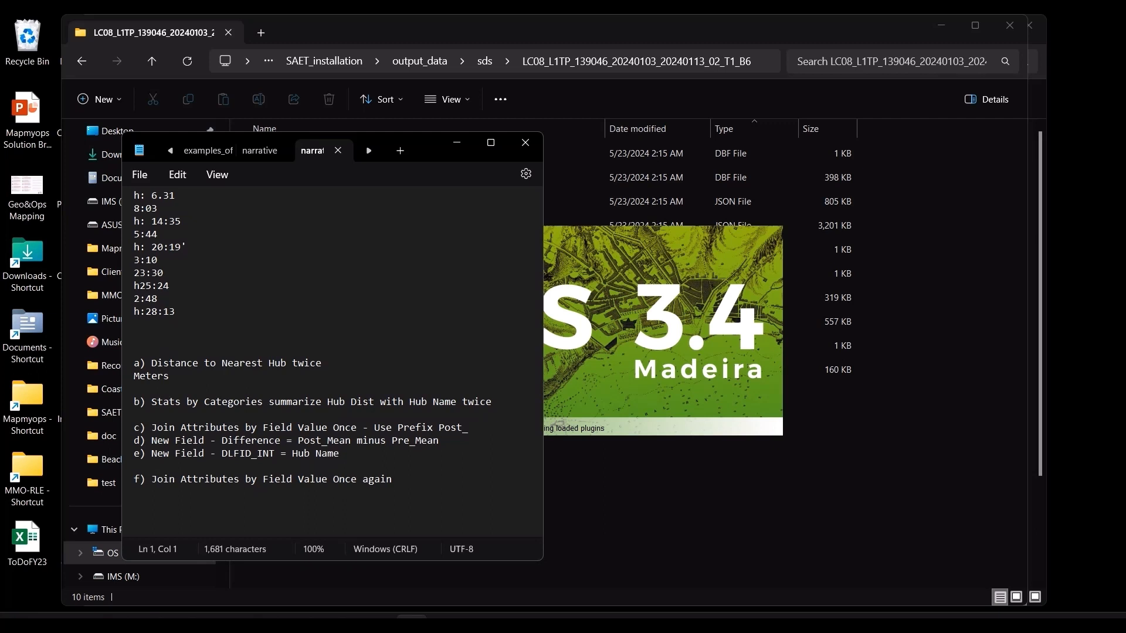
# Switch to Chrome, close the search, Reddit, chess and What's New tabs, and minimise the browser
pyautogui.hotkey('alt', 'Tab')
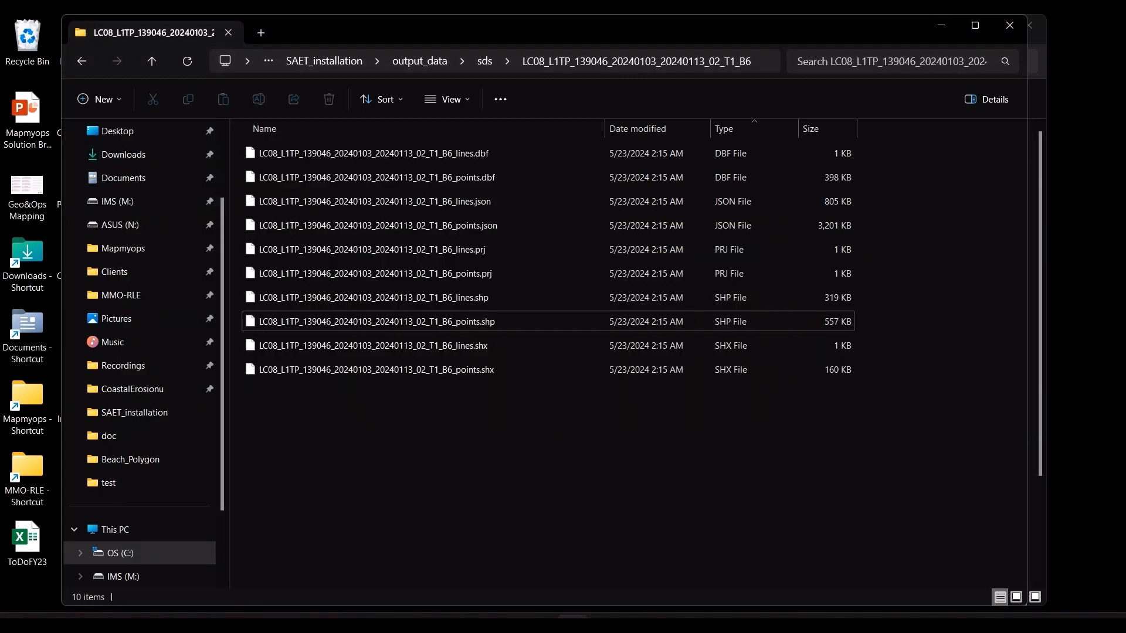
pyautogui.hotkey('alt', 'Tab')
pyautogui.hotkey('alt', 'Tab')
pyautogui.hotkey('alt', 'Tab')
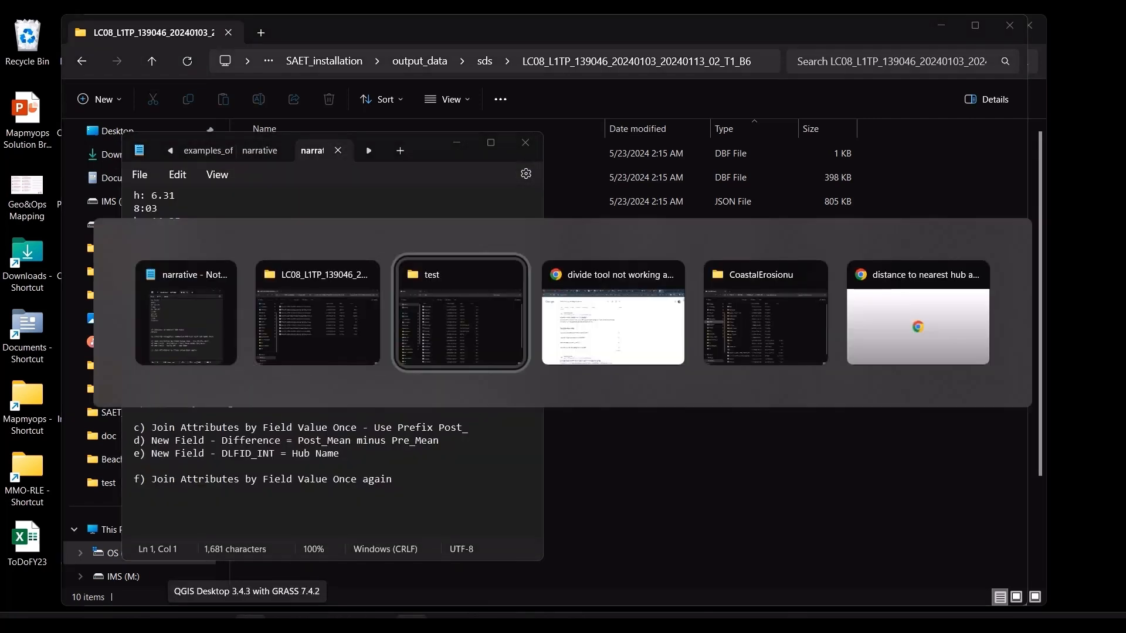
pyautogui.hotkey('alt', 'Tab')
pyautogui.hotkey('alt', 'Tab')
pyautogui.hotkey('alt', 'Tab')
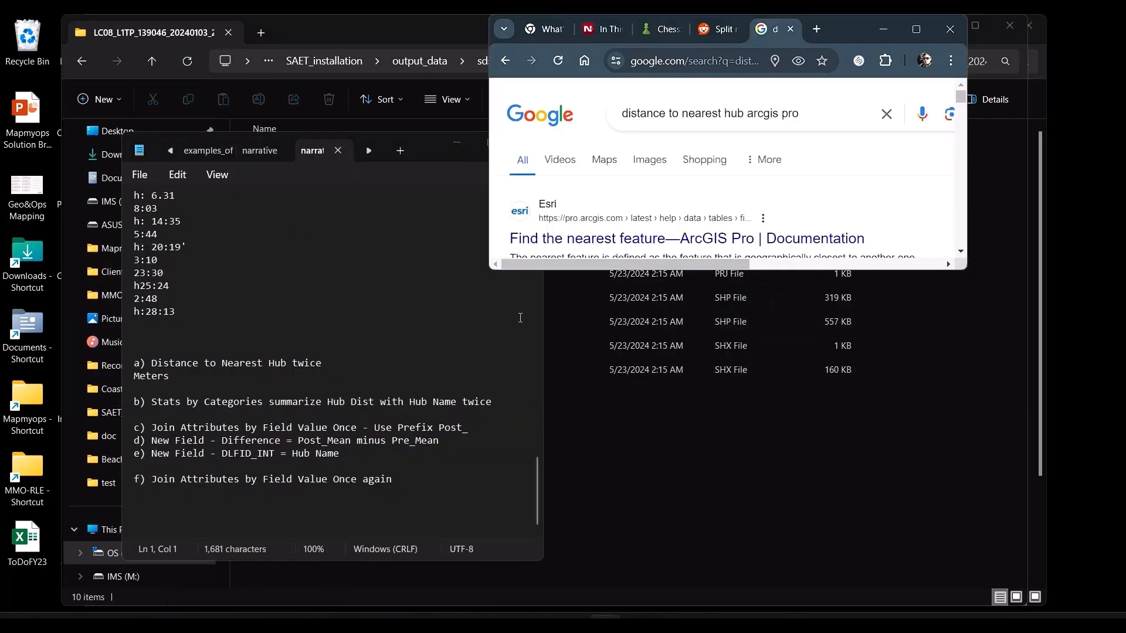
pyautogui.click(791, 30)
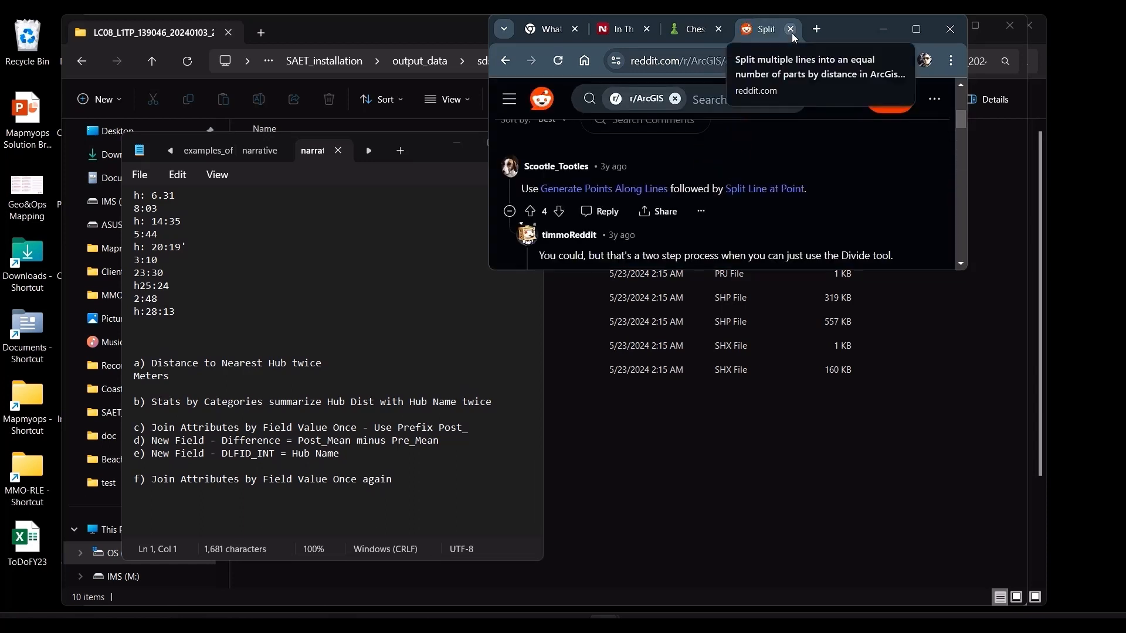
pyautogui.click(791, 29)
pyautogui.click(791, 29)
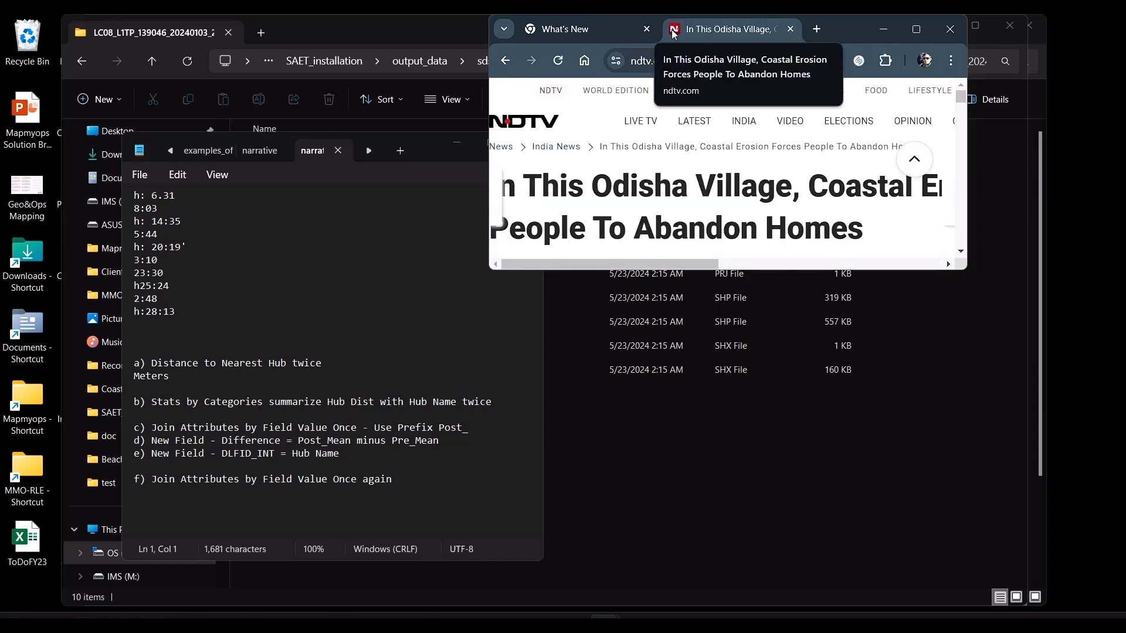
pyautogui.click(648, 29)
pyautogui.click(882, 29)
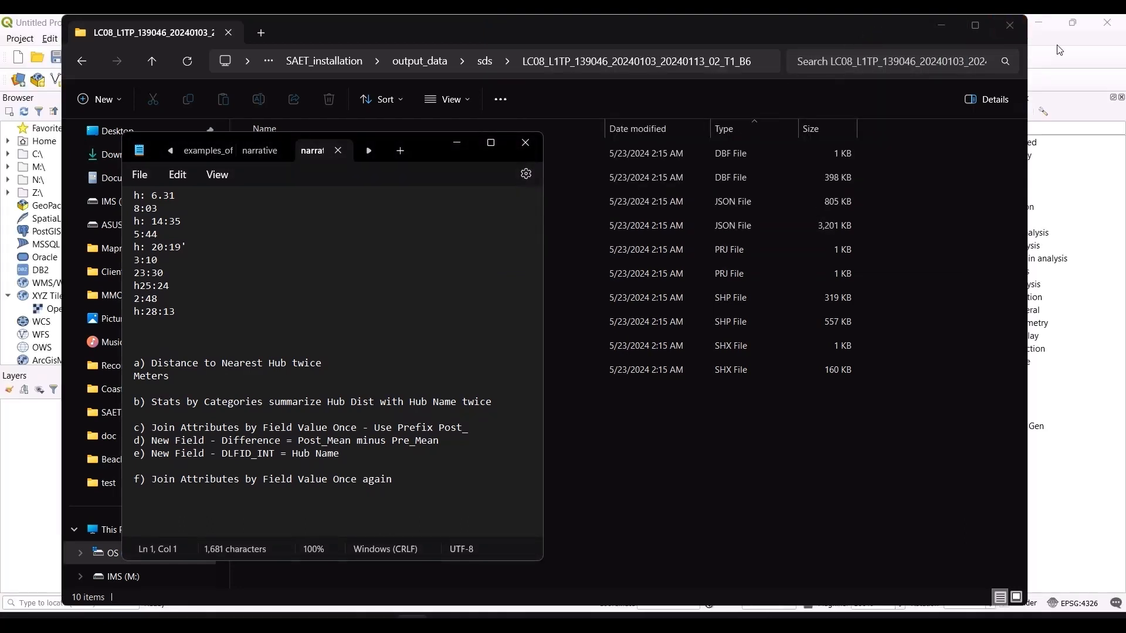
# Start a new QGIS project and load the refline, jan2024 and dec2020 SHP files from the test folder into it
pyautogui.click(1060, 50)
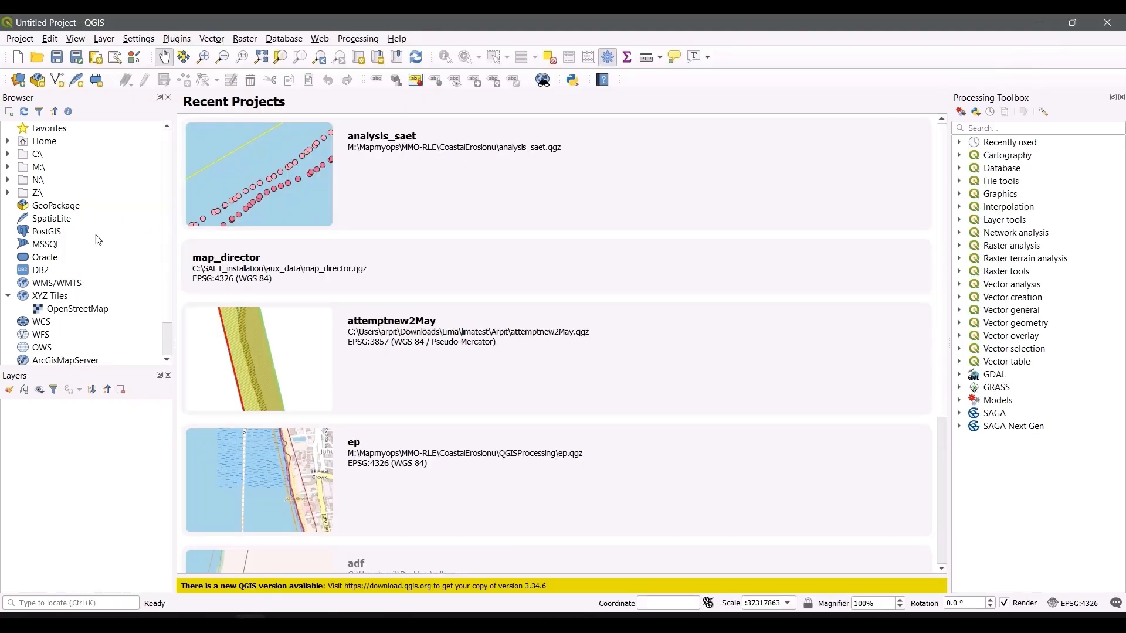
pyautogui.click(18, 59)
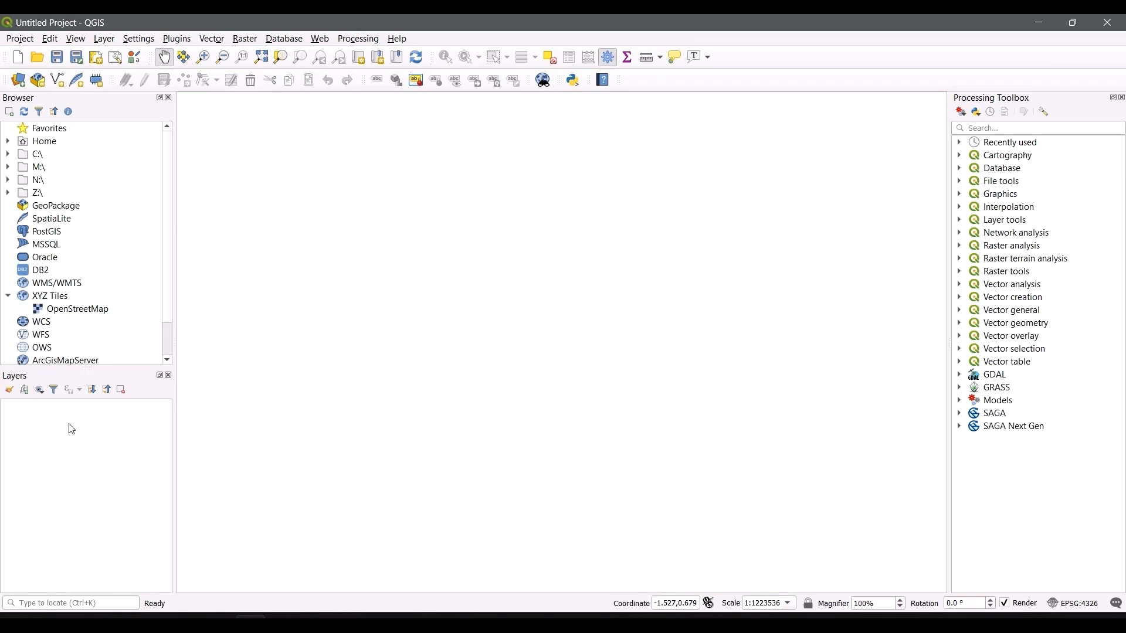
pyautogui.hotkey('alt', 'Tab')
pyautogui.hotkey('alt', 'Tab')
pyautogui.hotkey('alt', 'Tab')
pyautogui.hotkey('alt', 'Tab')
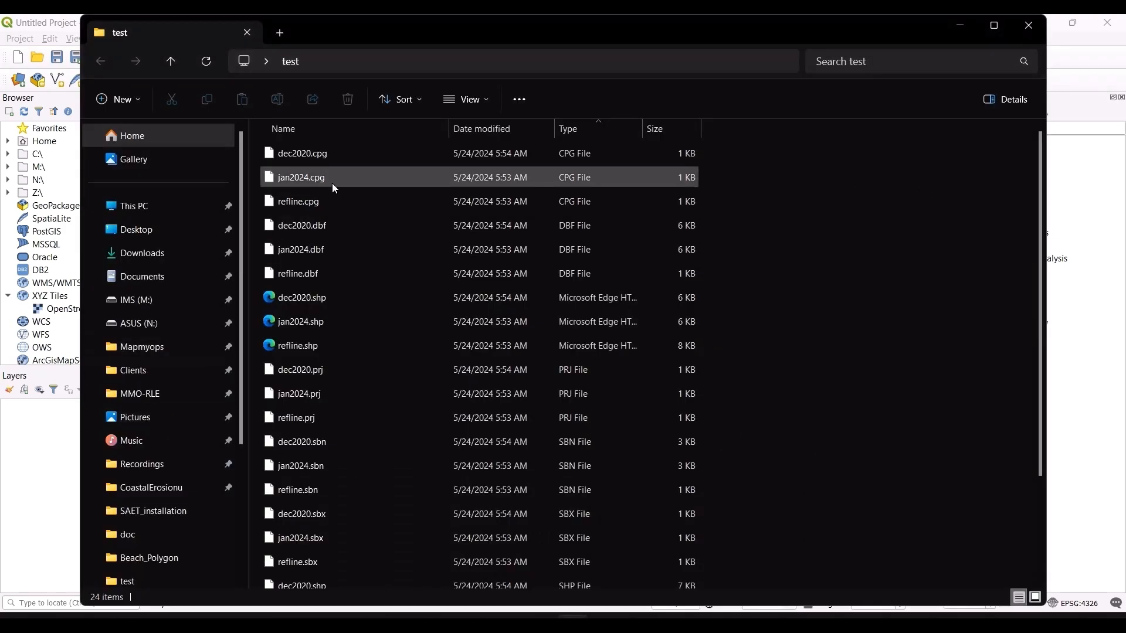
pyautogui.click(564, 129)
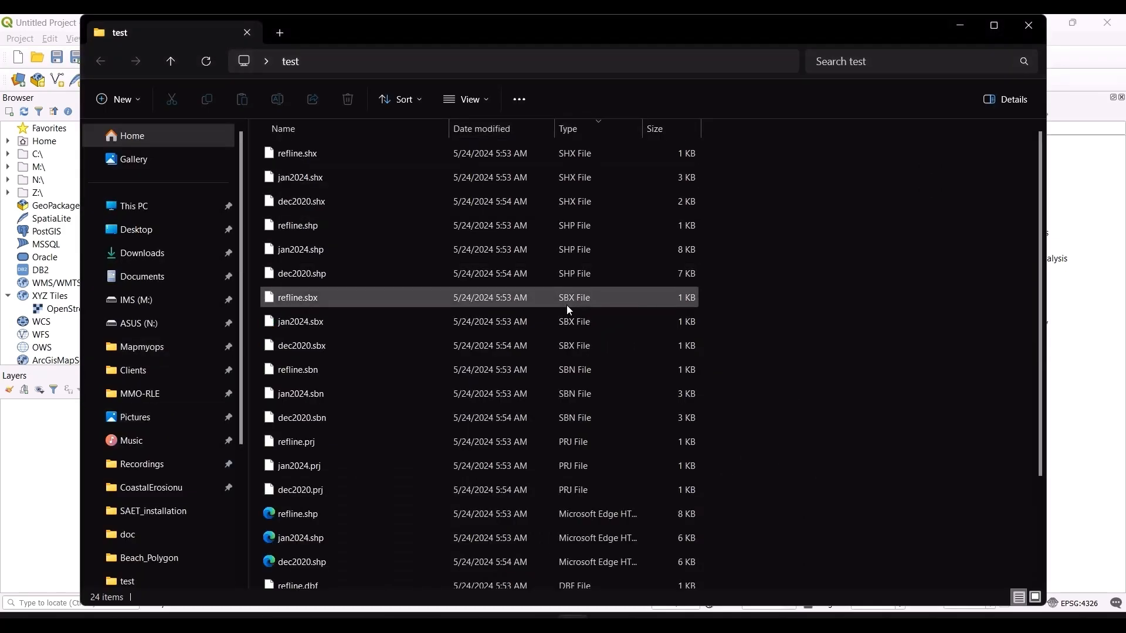
pyautogui.scroll(-2, 566, 306)
pyautogui.scroll(2, 620, 312)
pyautogui.click(579, 225)
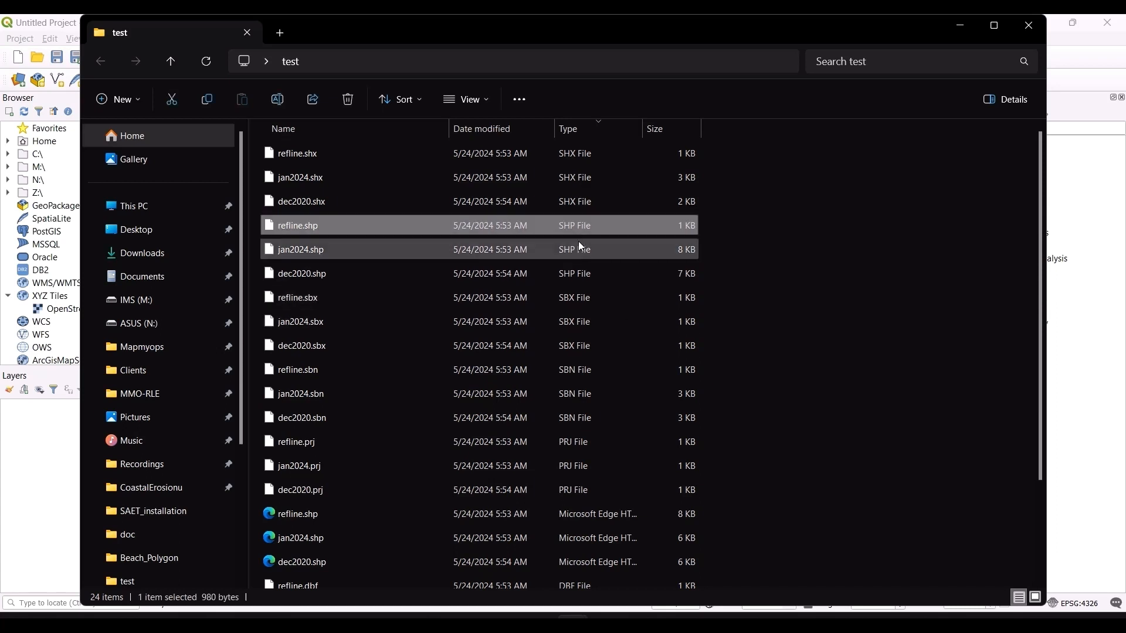
pyautogui.keyDown('shift'); pyautogui.click(582, 249); pyautogui.keyUp('shift')
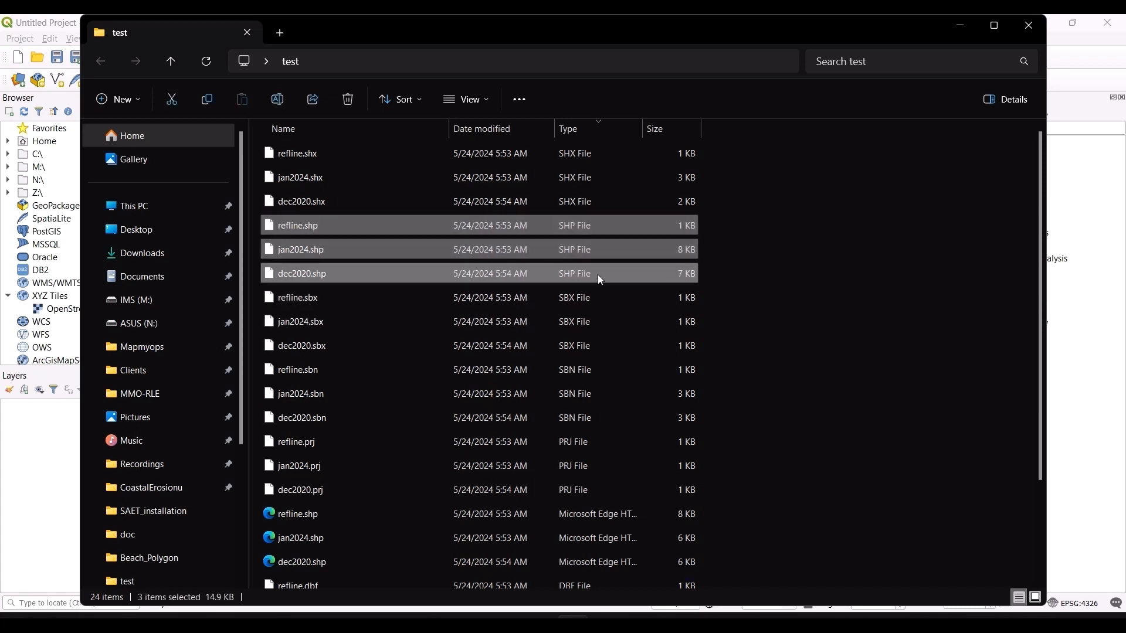
pyautogui.moveTo(597, 275)
pyautogui.mouseDown()
pyautogui.moveTo(231, 432)
pyautogui.moveTo(66, 486)
pyautogui.mouseUp()
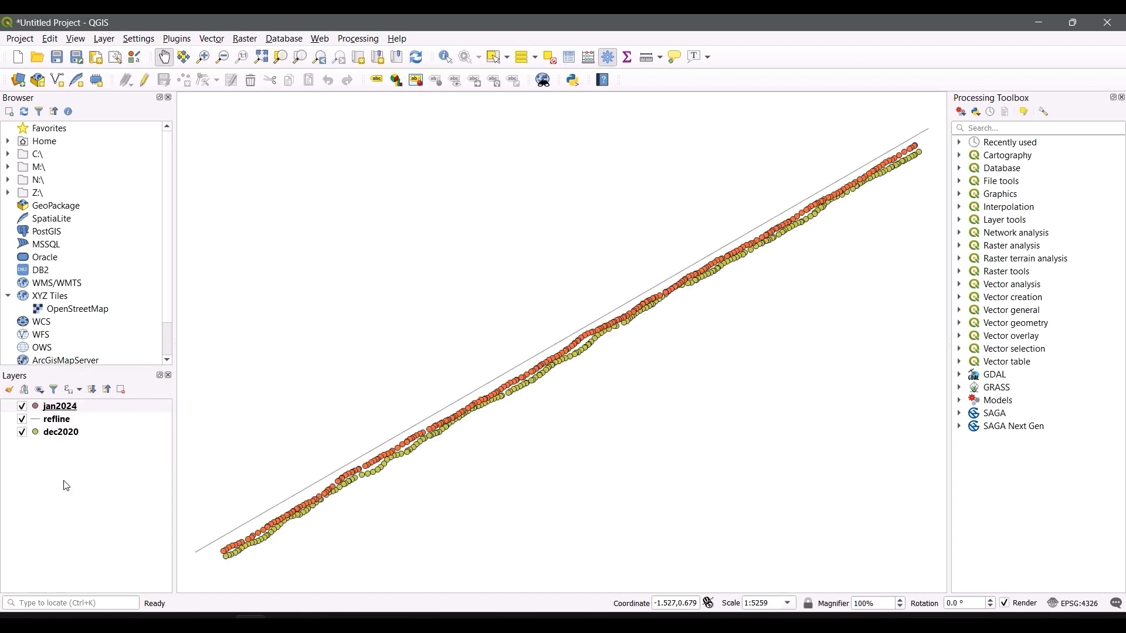
# Add the OpenStreetMap basemap and place it beneath the jan2024, refline and dec2020 layers
pyautogui.doubleClick(51, 311)
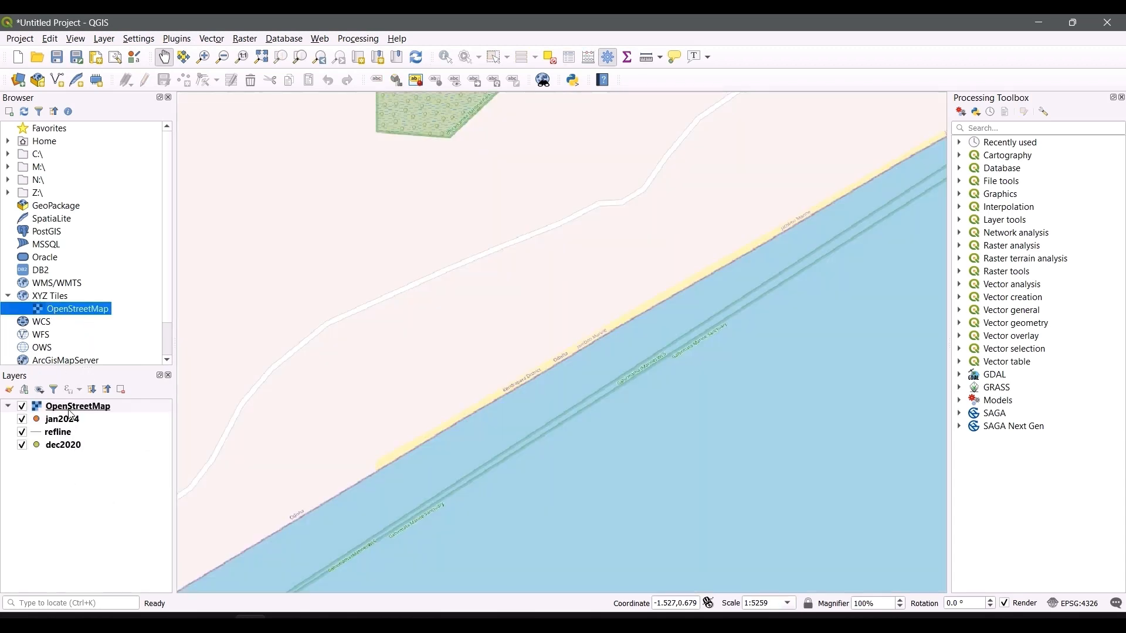
pyautogui.moveTo(71, 414); pyautogui.dragTo(71, 466)
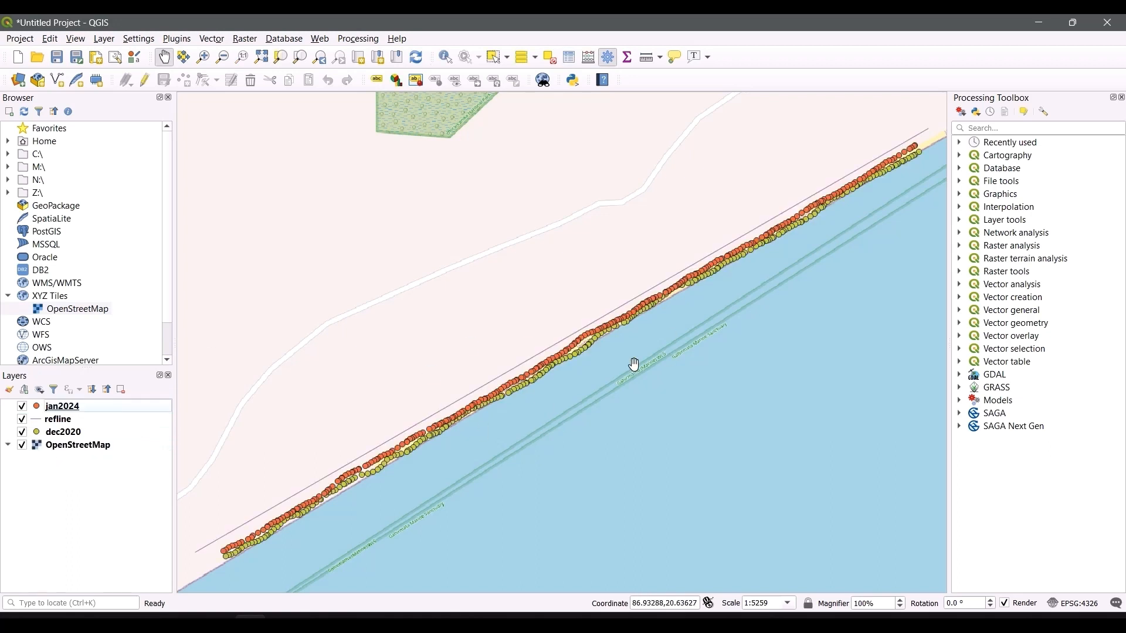
# Save the project as saet_analysis_satabhaya in the Desktop's test folder
pyautogui.click(57, 57)
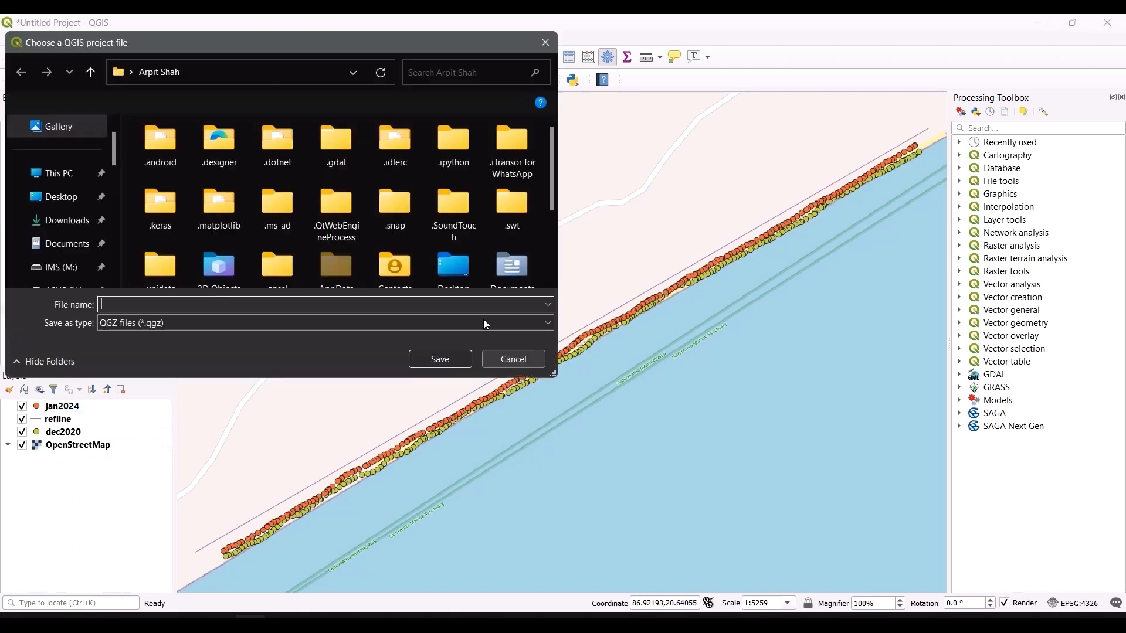
pyautogui.click(75, 197)
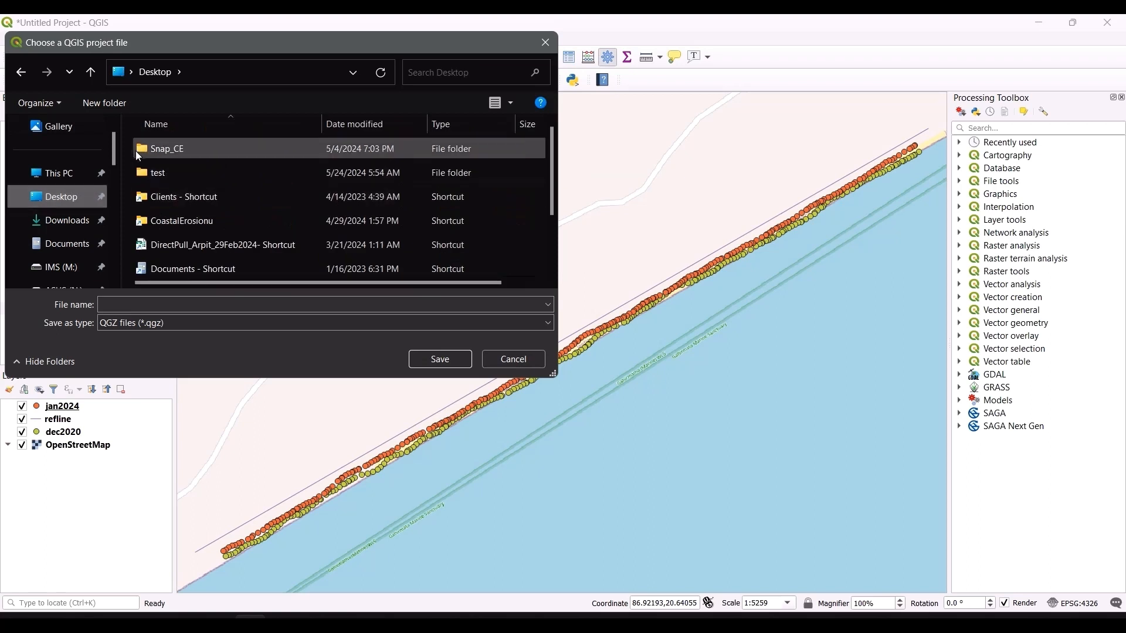
pyautogui.doubleClick(177, 182)
pyautogui.click(188, 306)
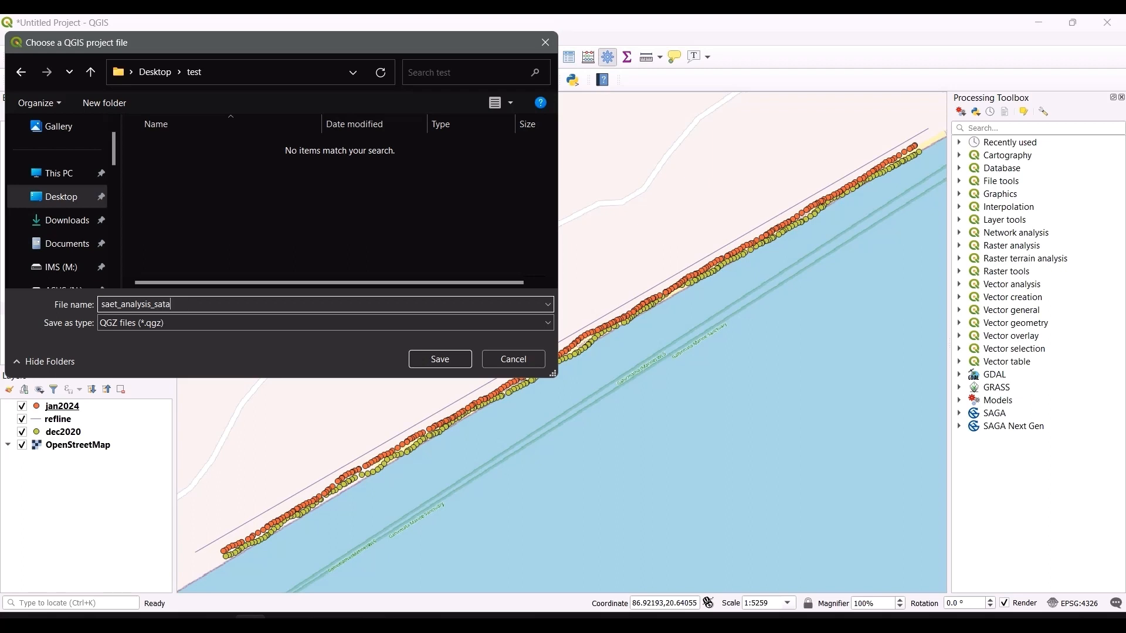
pyautogui.press('Return')
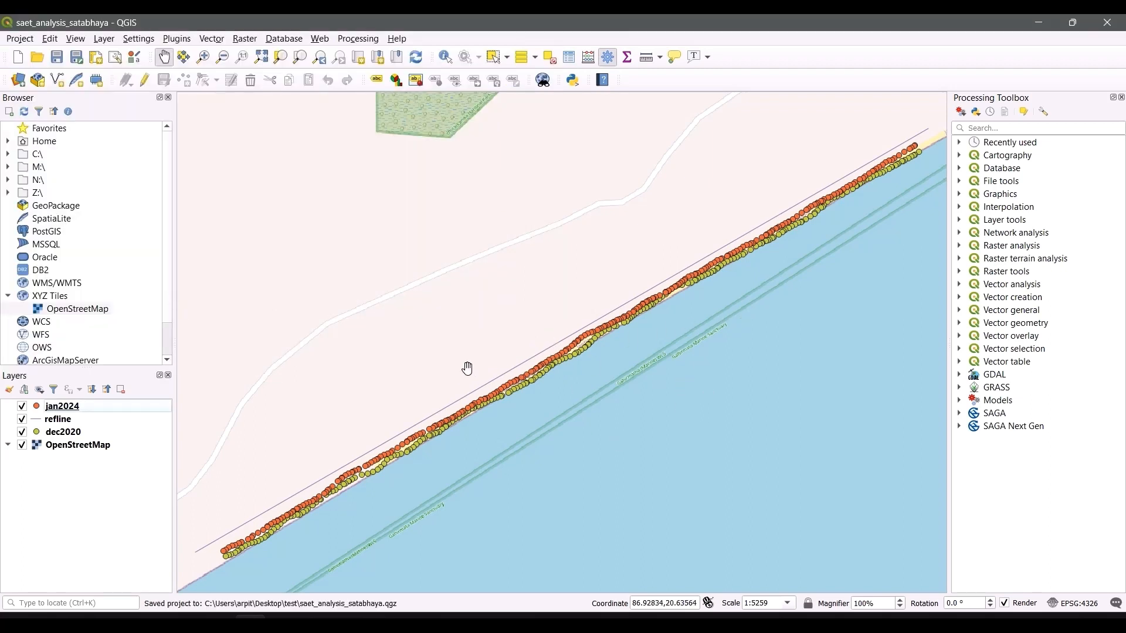
pyautogui.scroll(-4, 608, 398)
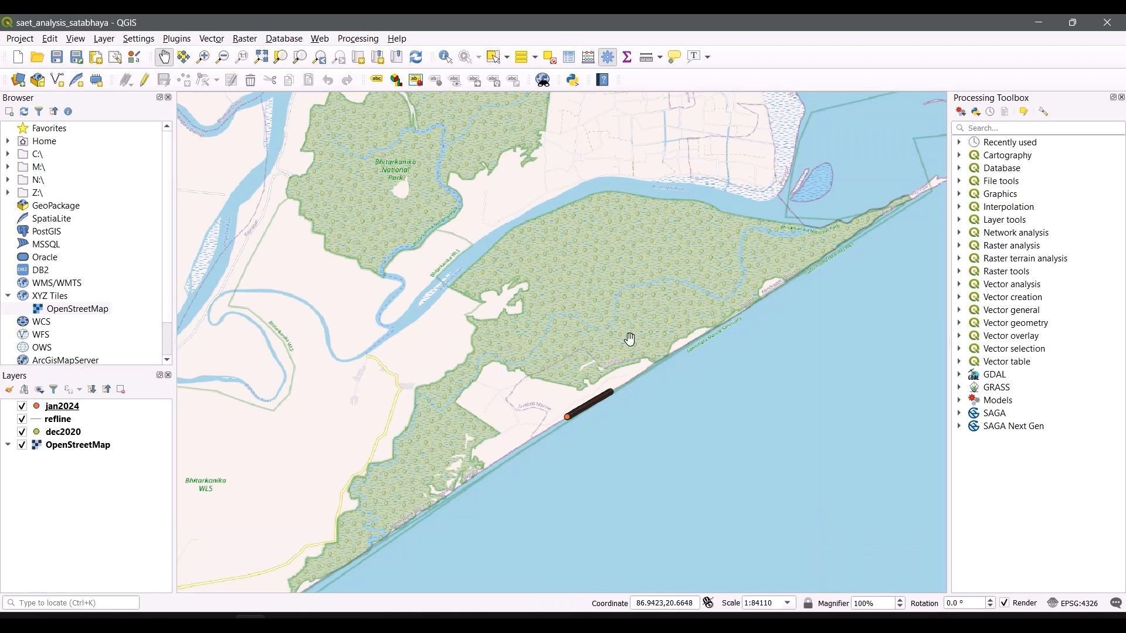
pyautogui.scroll(2, 671, 390)
pyautogui.moveTo(441, 411); pyautogui.dragTo(646, 355)
pyautogui.scroll(2, 631, 366)
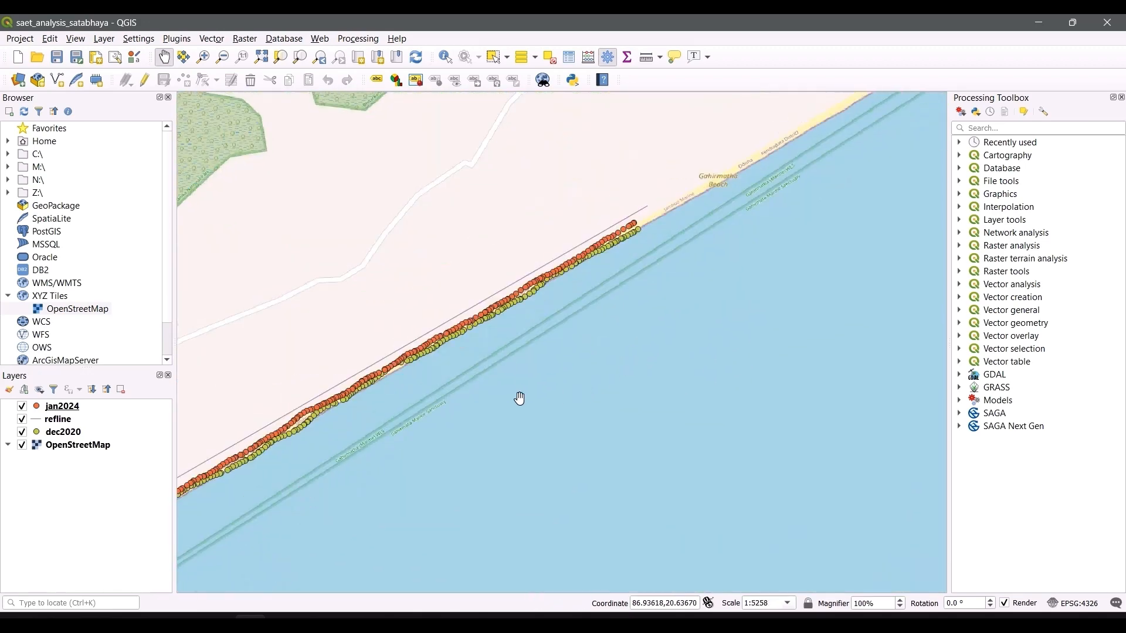
pyautogui.moveTo(456, 390); pyautogui.dragTo(656, 346)
pyautogui.moveTo(569, 382); pyautogui.dragTo(671, 334)
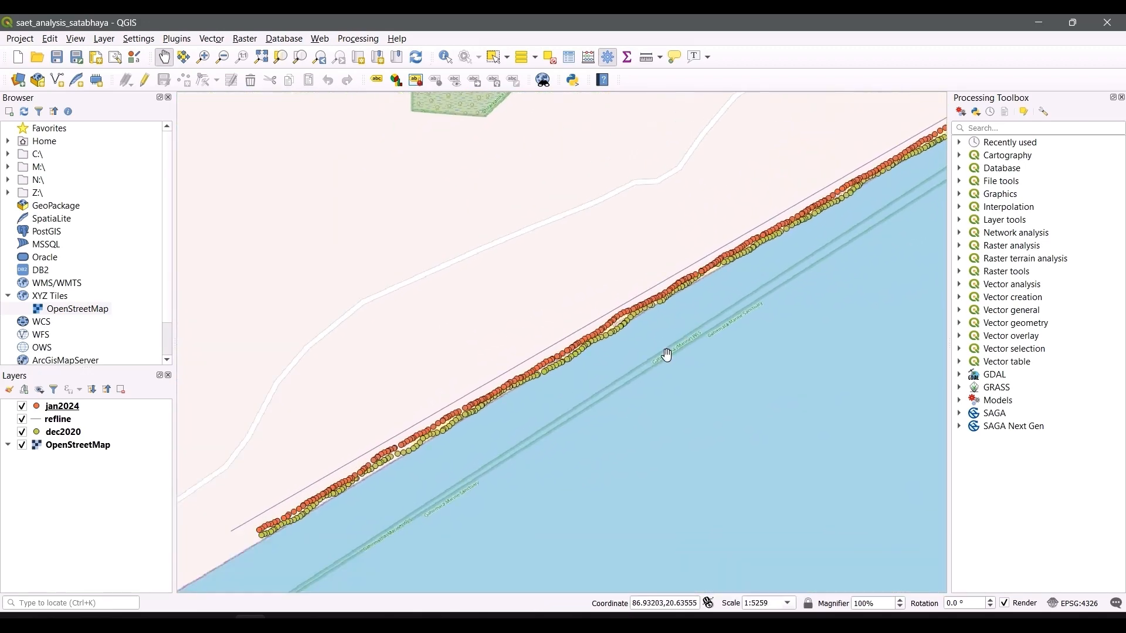
# Set up Distance to Nearest Hub (Points) with jan2024 as source, refline as destination hubs and DLFID_INT as hub name attribute
pyautogui.click(1011, 126)
pyautogui.write('distance to')
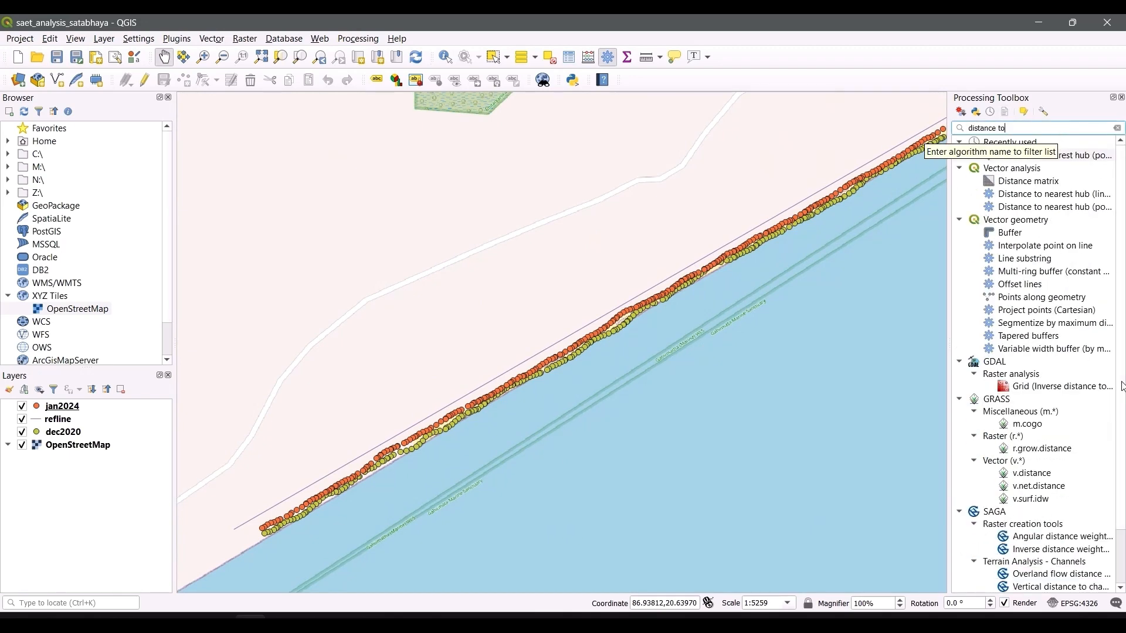
pyautogui.doubleClick(1062, 155)
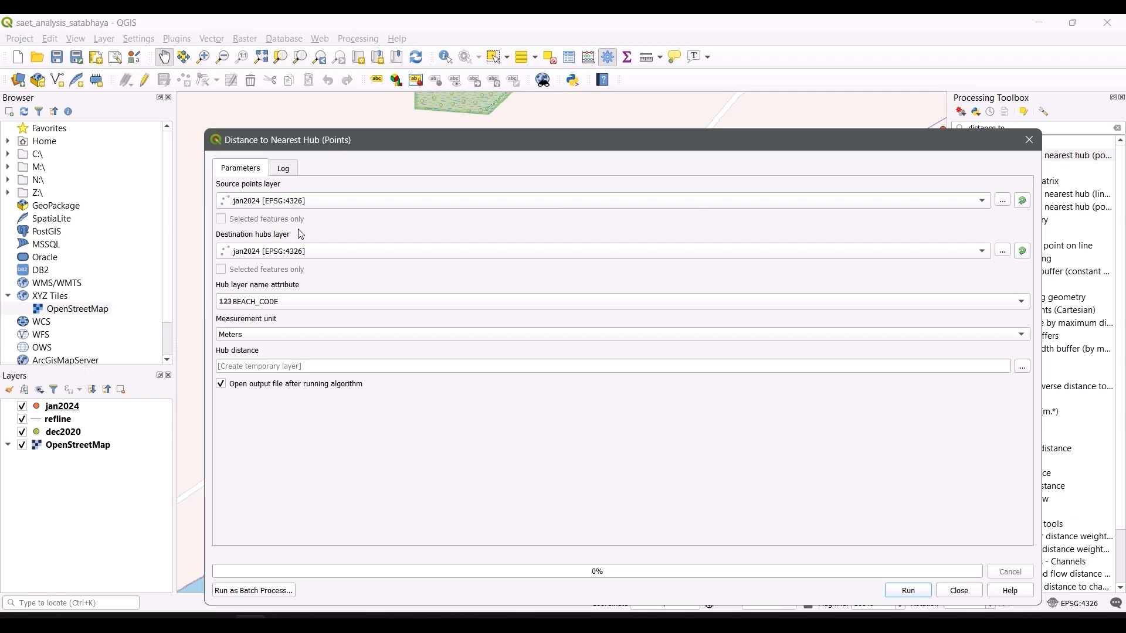
pyautogui.click(271, 251)
pyautogui.click(273, 261)
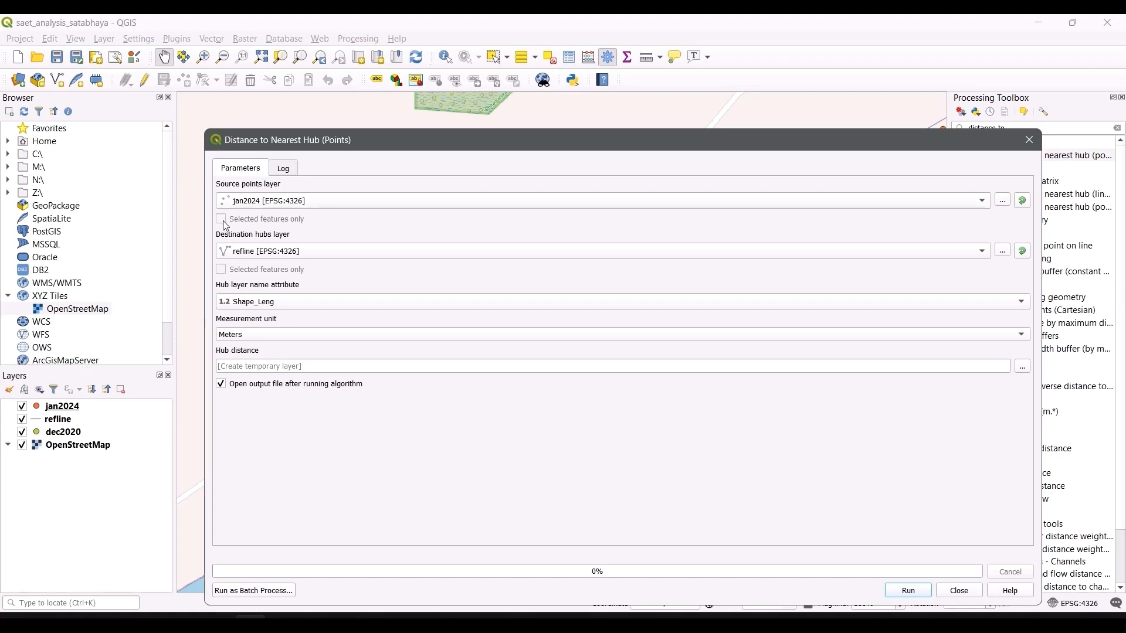
pyautogui.click(264, 304)
pyautogui.click(274, 318)
# Set the hub distance output to dth2024.gpkg in the test folder and run the algorithm
pyautogui.click(1023, 368)
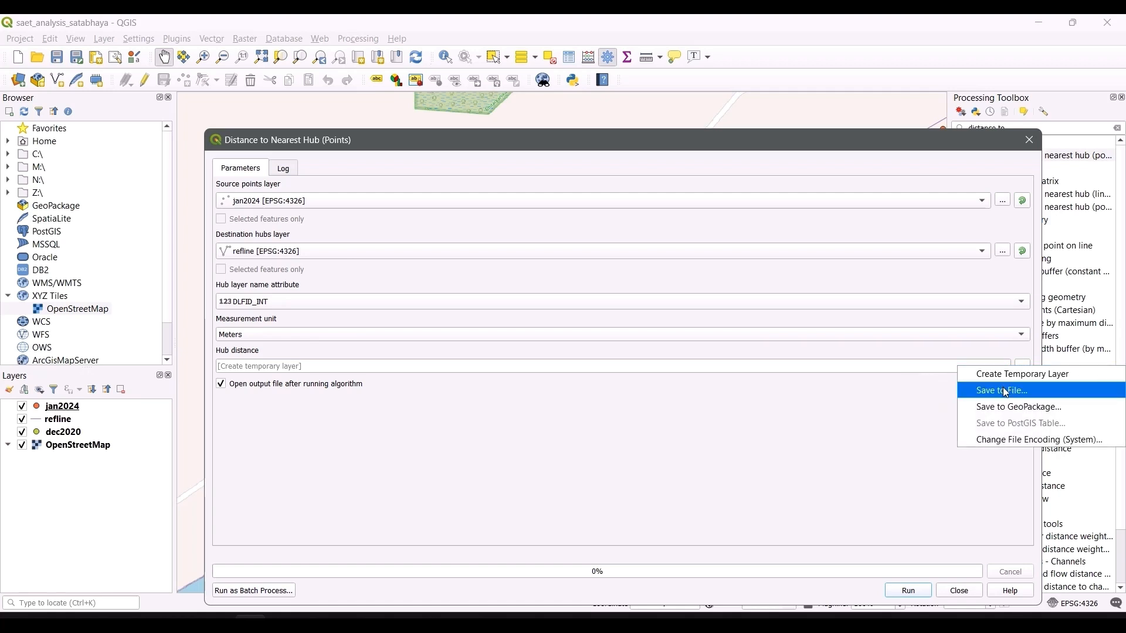
pyautogui.click(1006, 391)
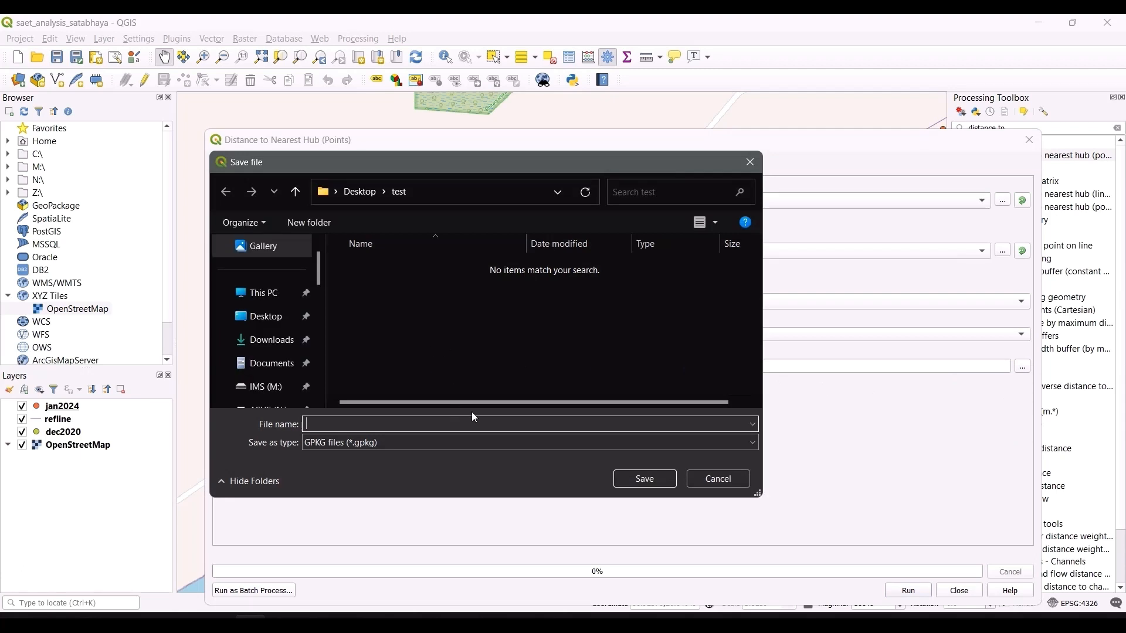
pyautogui.write('dth2024')
pyautogui.hotkey('ctrl', 'a')
pyautogui.hotkey('ctrl', 'c')
pyautogui.click(648, 477)
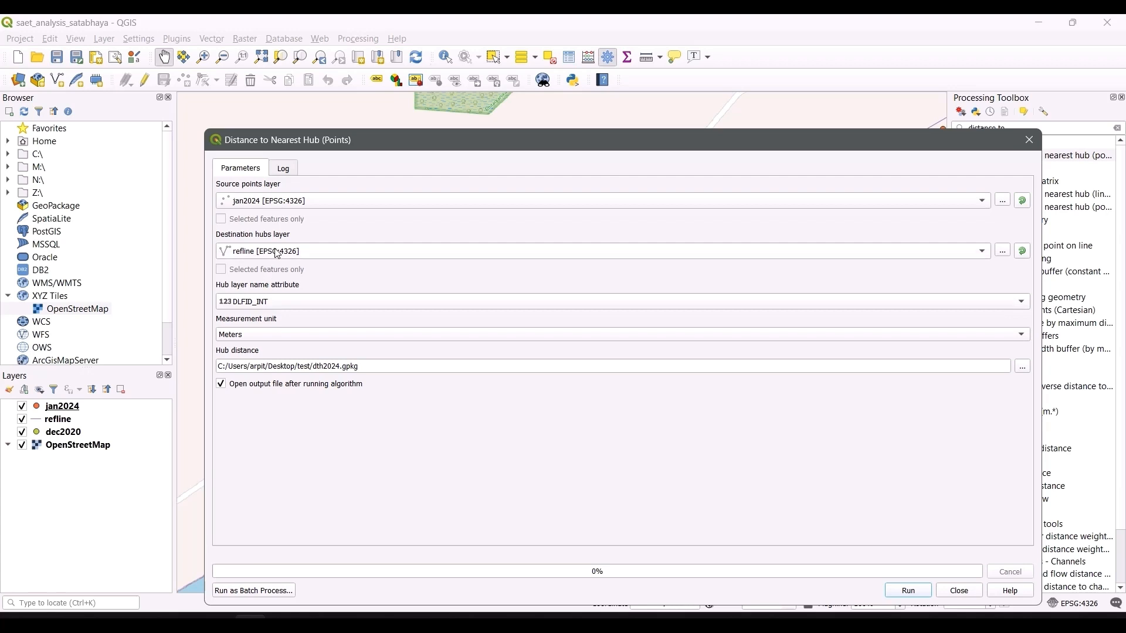
pyautogui.click(910, 593)
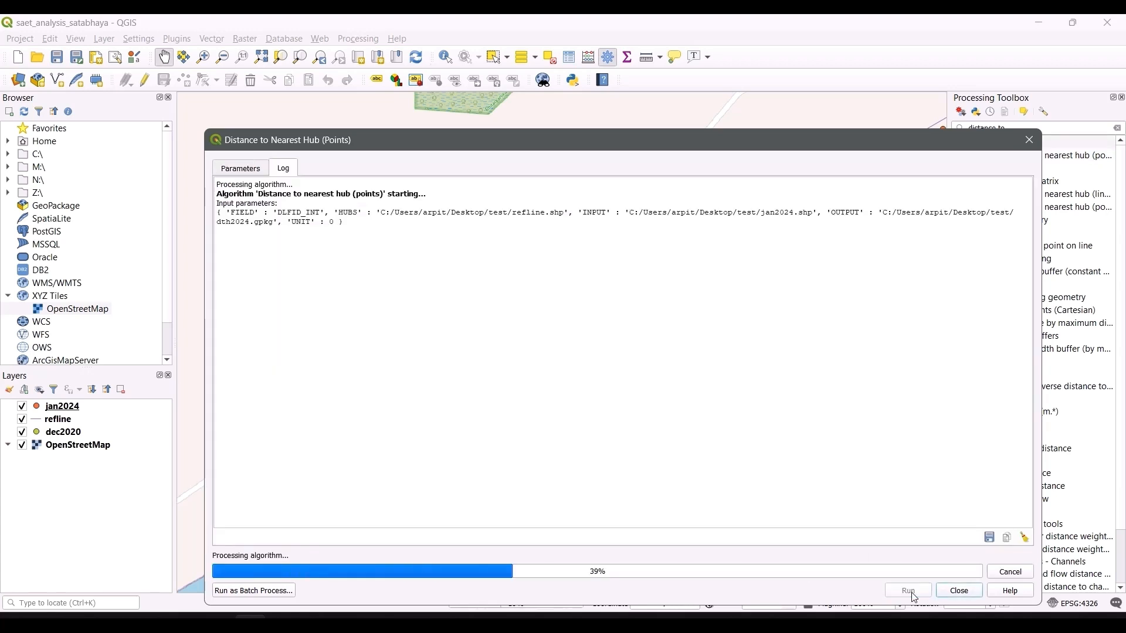
# Rerun Distance to Nearest Hub (Points) with dec2020 as source points layer, saving the output as dth2020.gpkg in the test folder
pyautogui.click(244, 176)
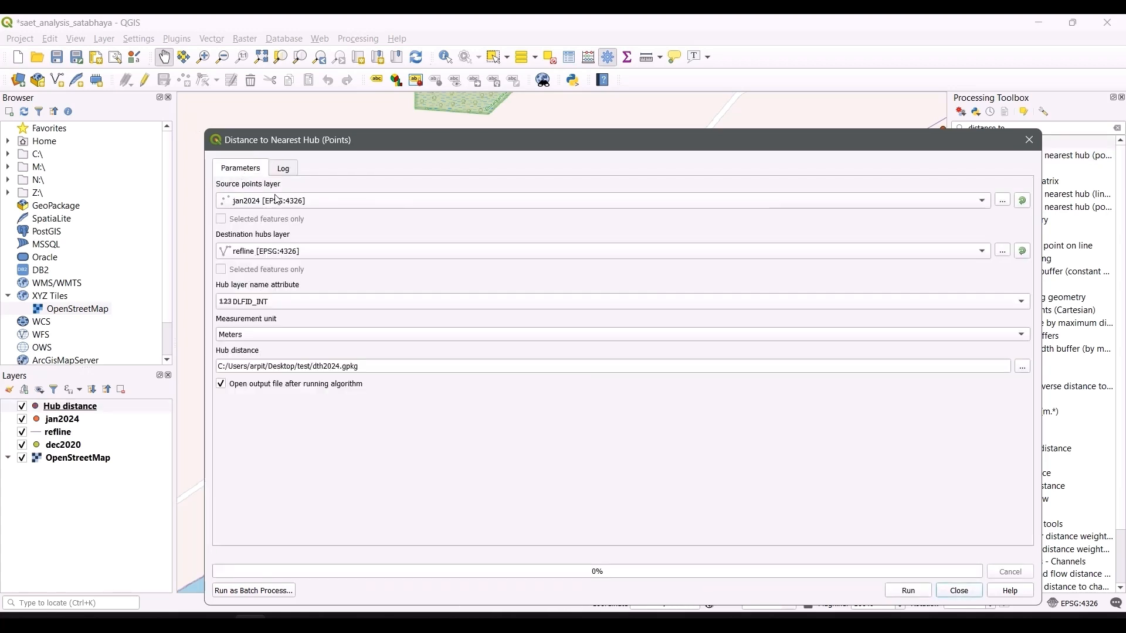
pyautogui.click(278, 199)
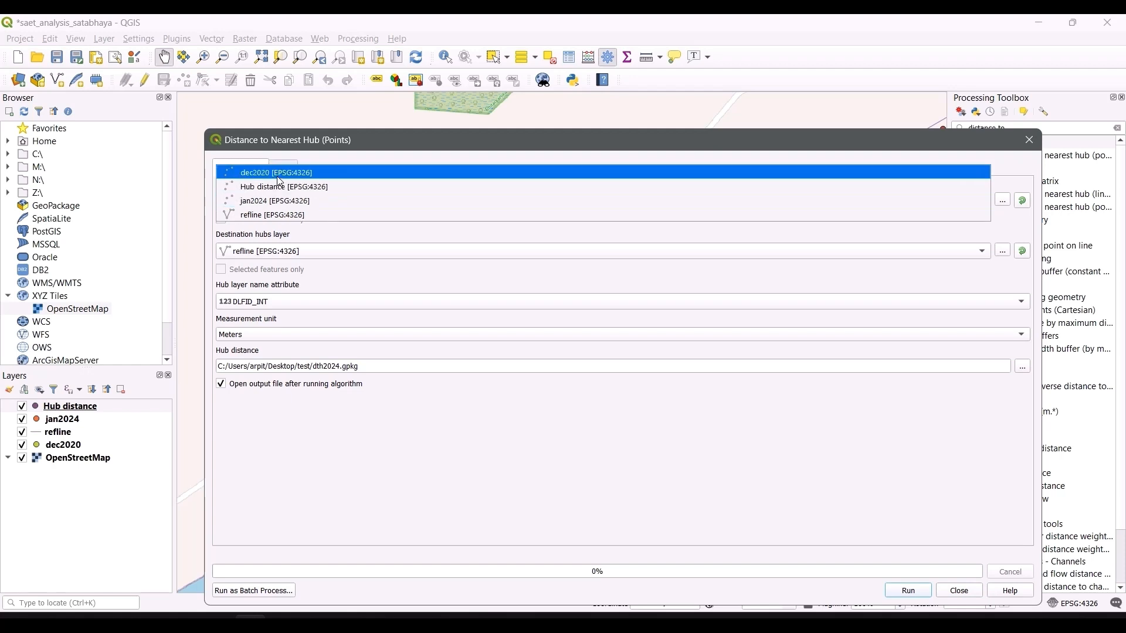
pyautogui.click(279, 176)
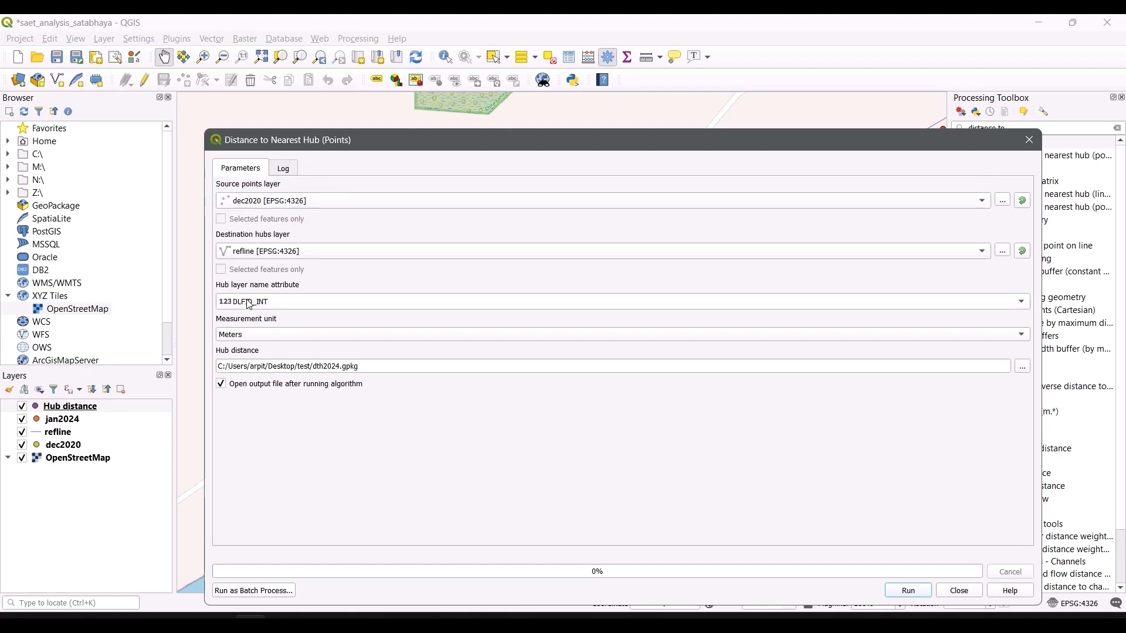
pyautogui.click(1023, 366)
pyautogui.click(1005, 396)
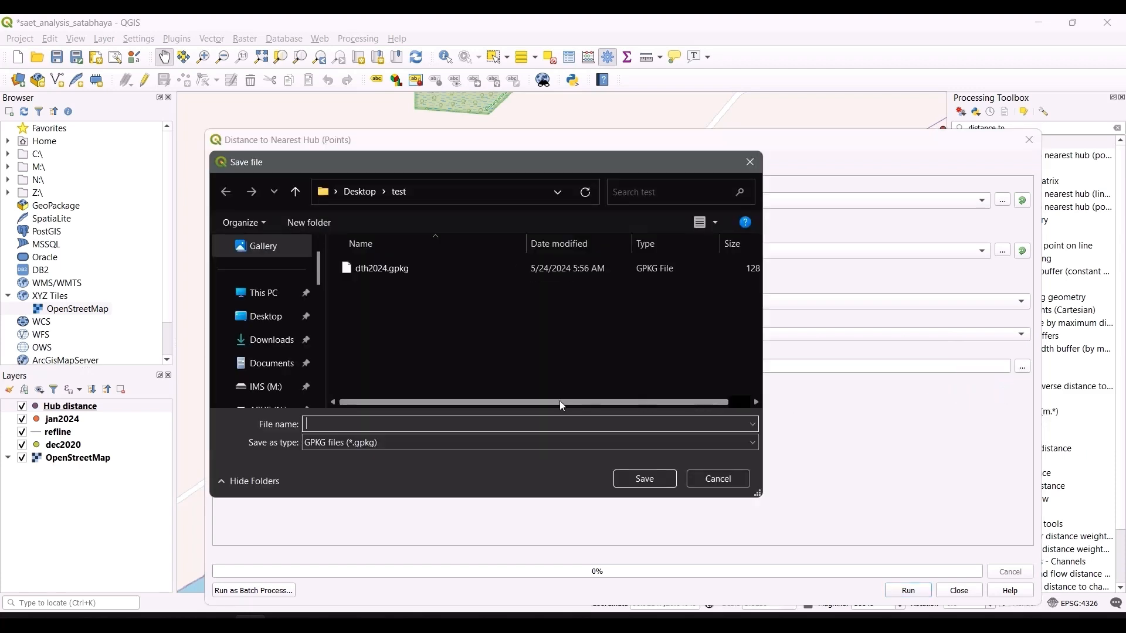
pyautogui.hotkey('ctrl', 'v')
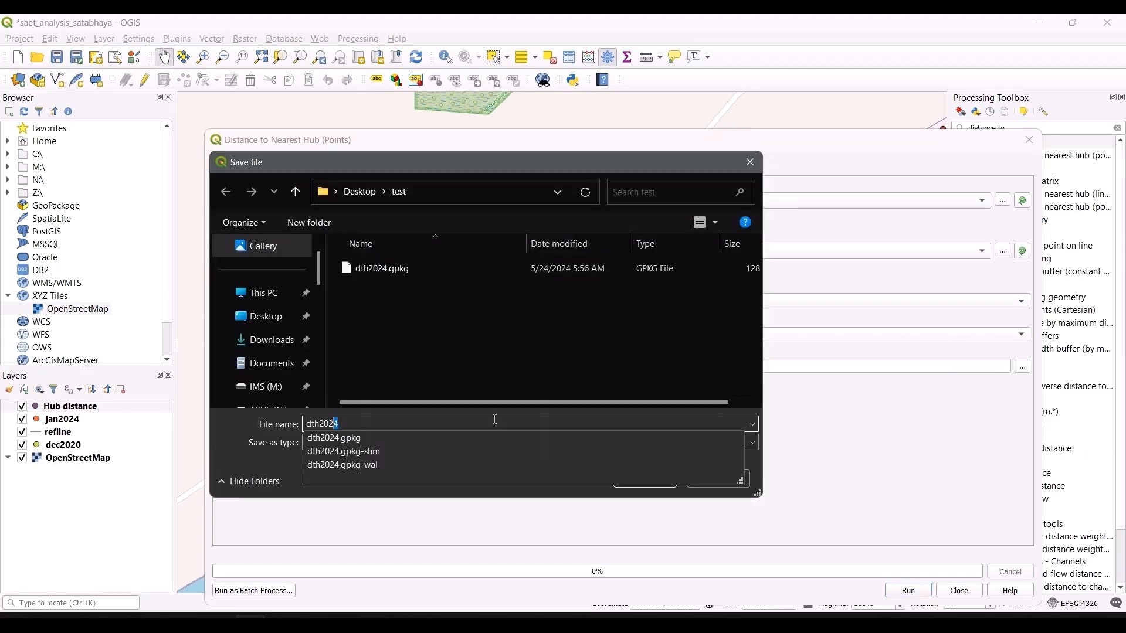
pyautogui.press('Escape')
pyautogui.click(652, 485)
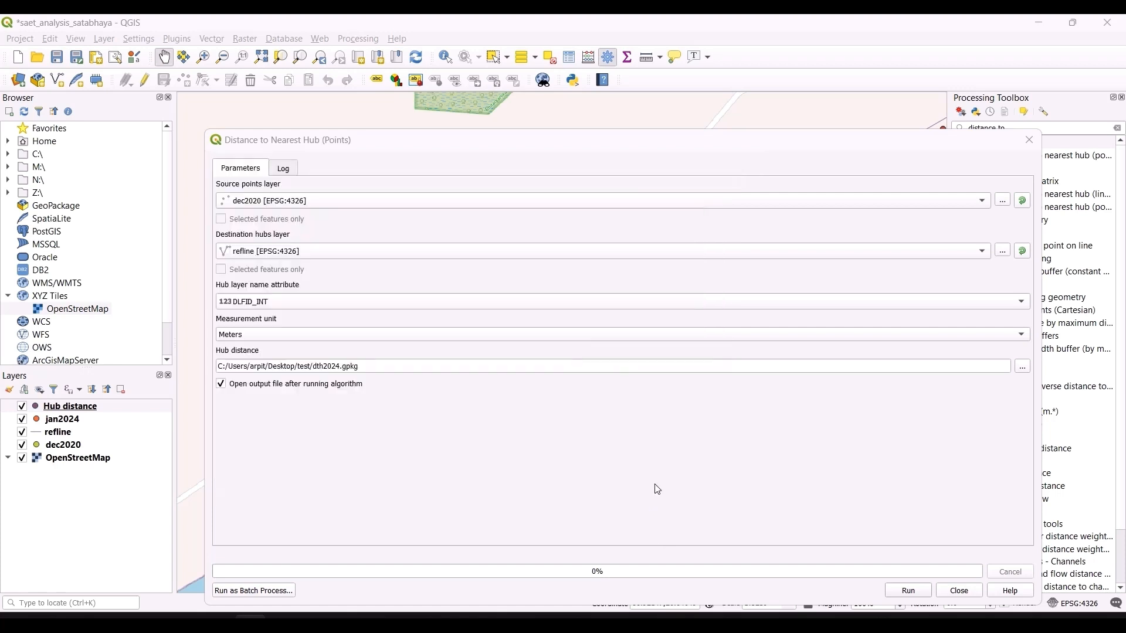
pyautogui.click(907, 591)
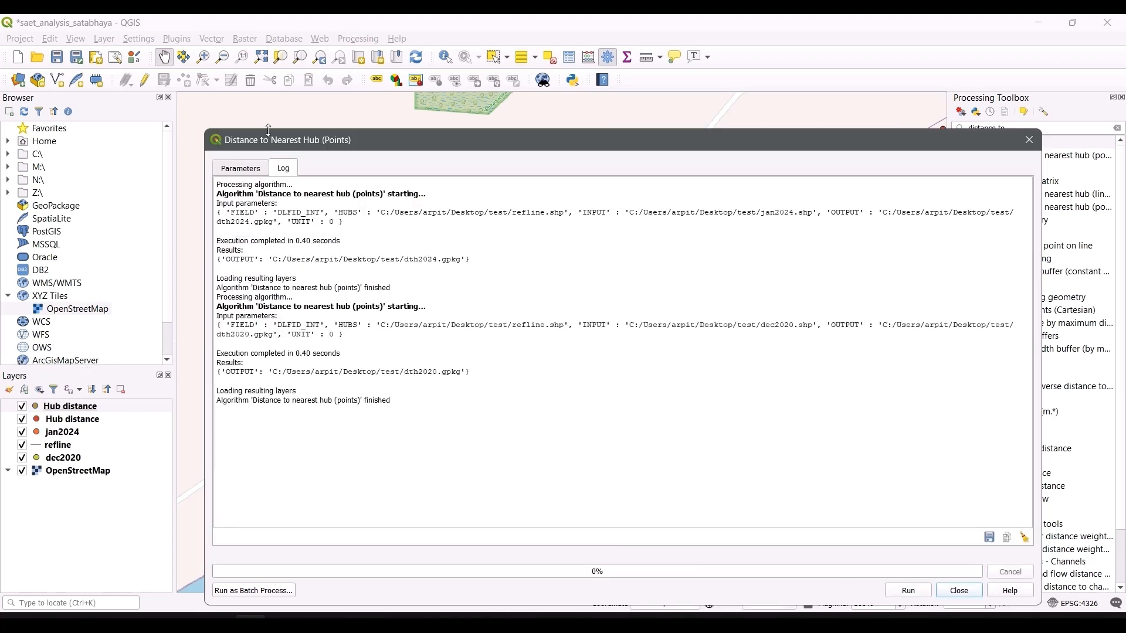
pyautogui.click(955, 590)
# Examine the HubName and HubDist values in the attribute table of the January 2024 Hub distance layer
pyautogui.click(95, 419)
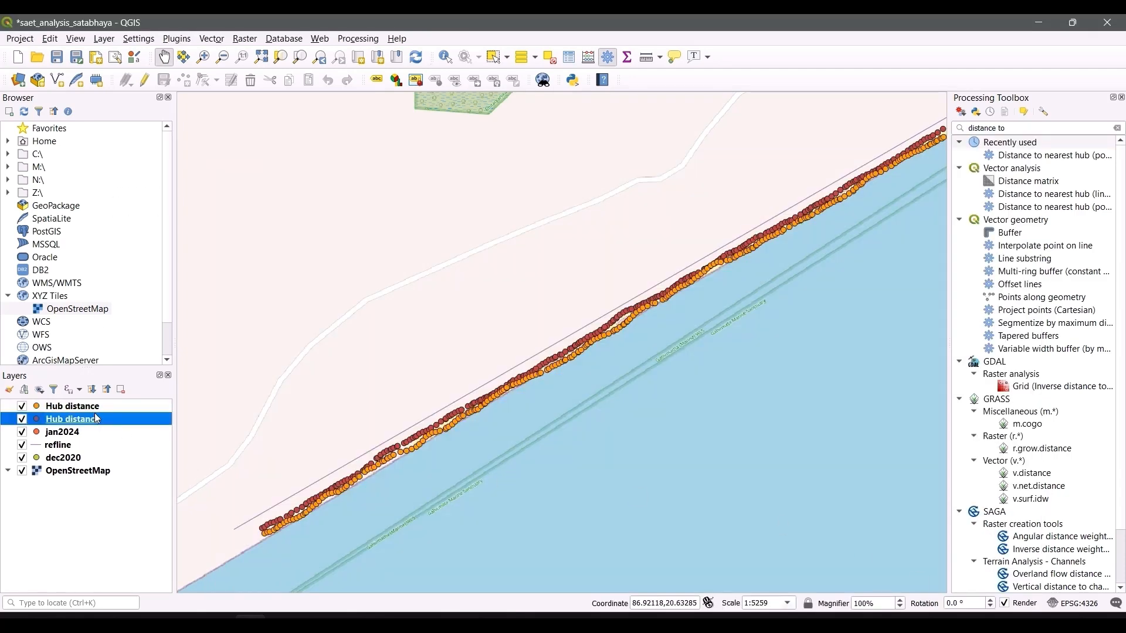
pyautogui.rightClick(96, 419)
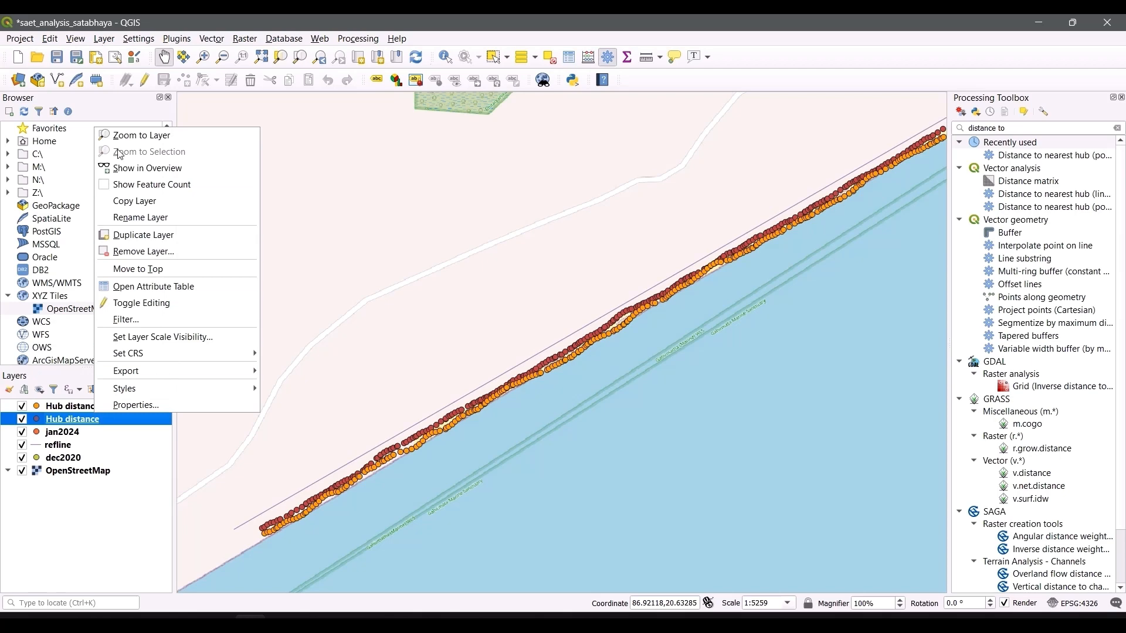
pyautogui.click(144, 293)
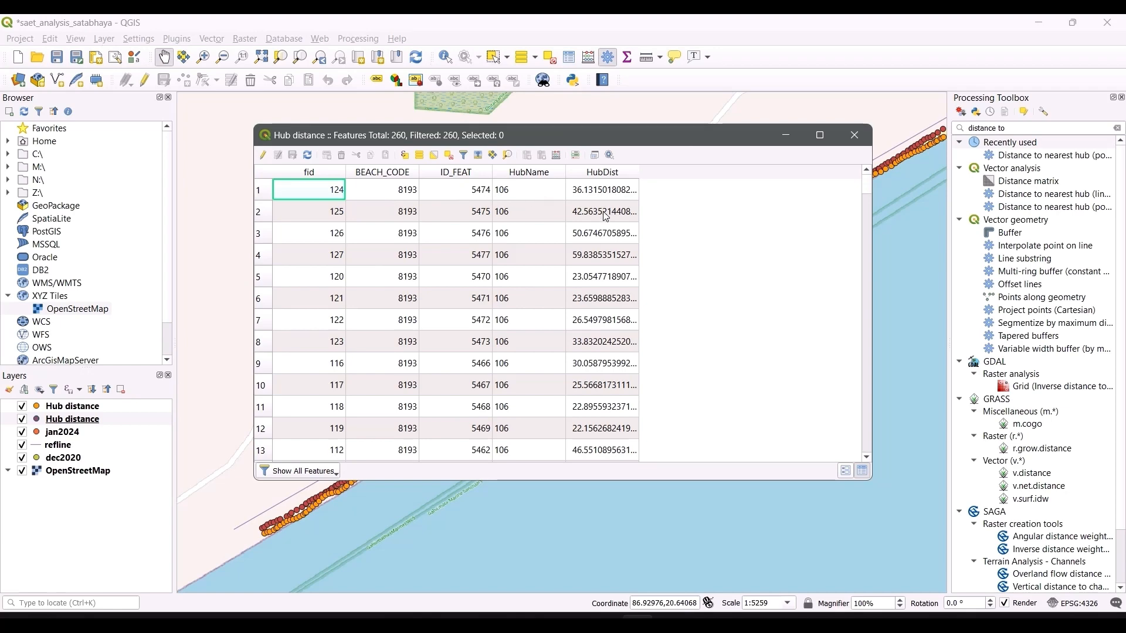
pyautogui.scroll(-3, 590, 266)
pyautogui.scroll(-4, 620, 394)
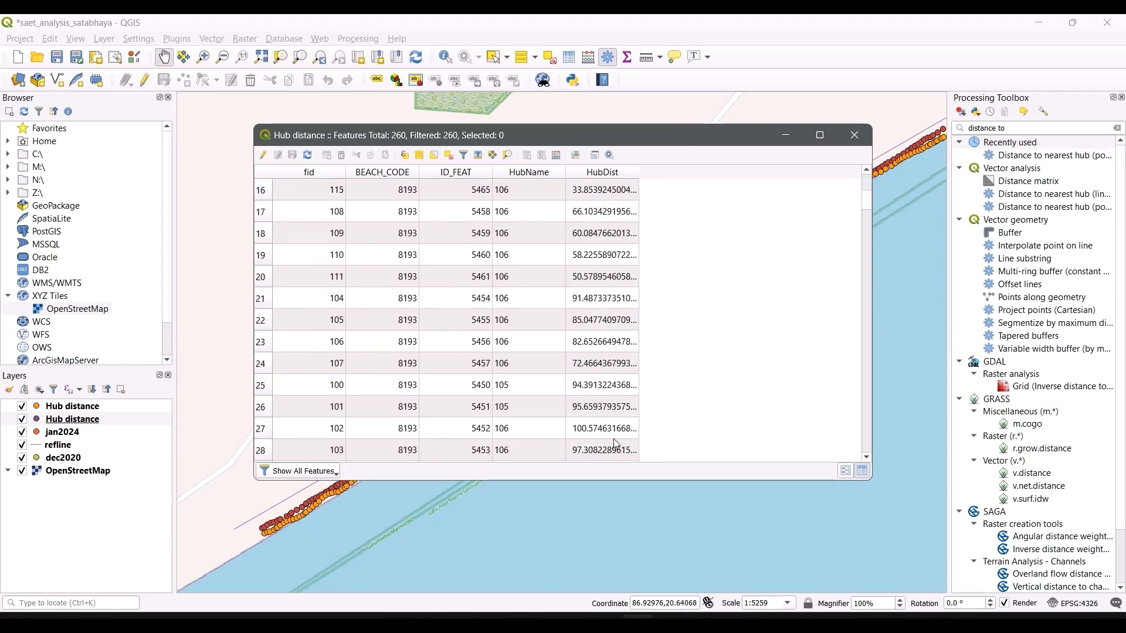
pyautogui.click(855, 135)
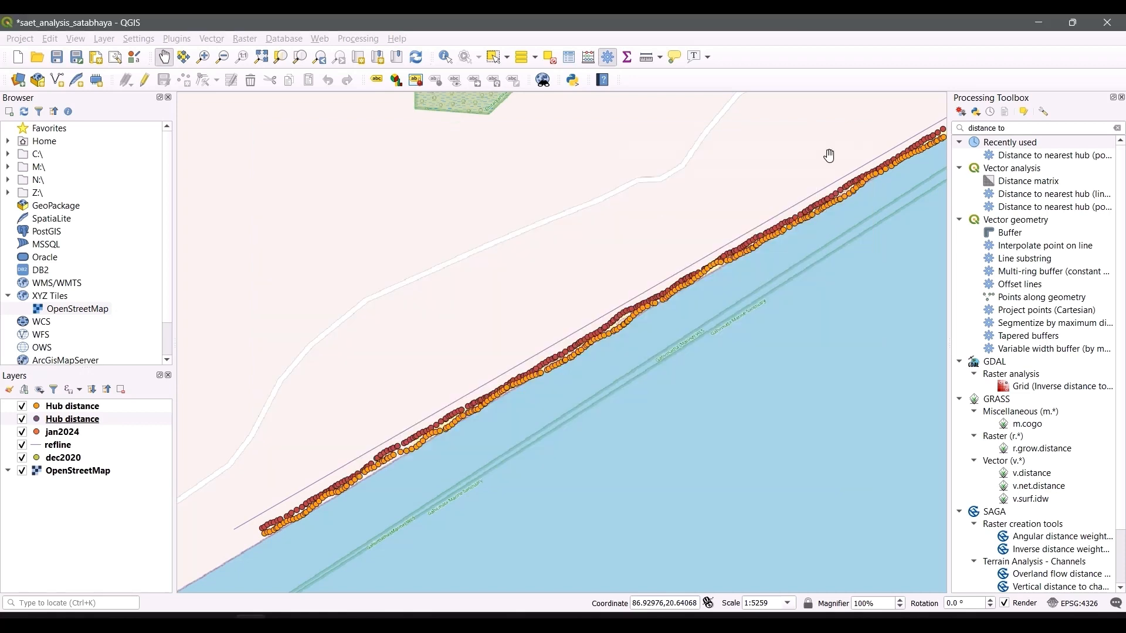
# Check the hub names and distances in the attribute table of the December 2020 Hub distance layer
pyautogui.click(127, 406)
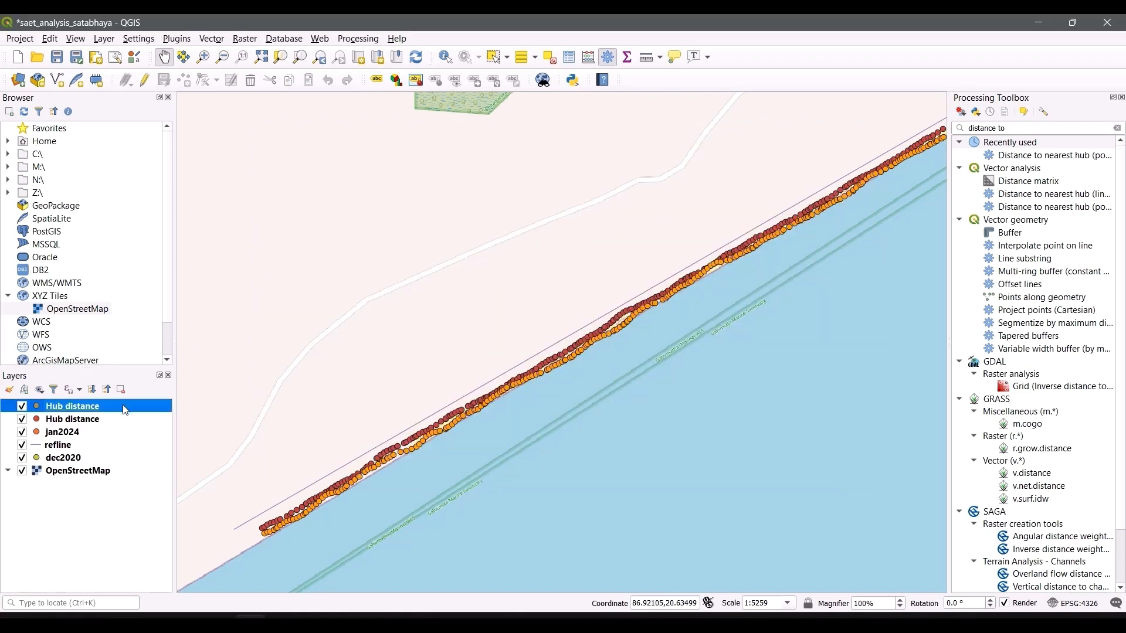
pyautogui.rightClick(126, 410)
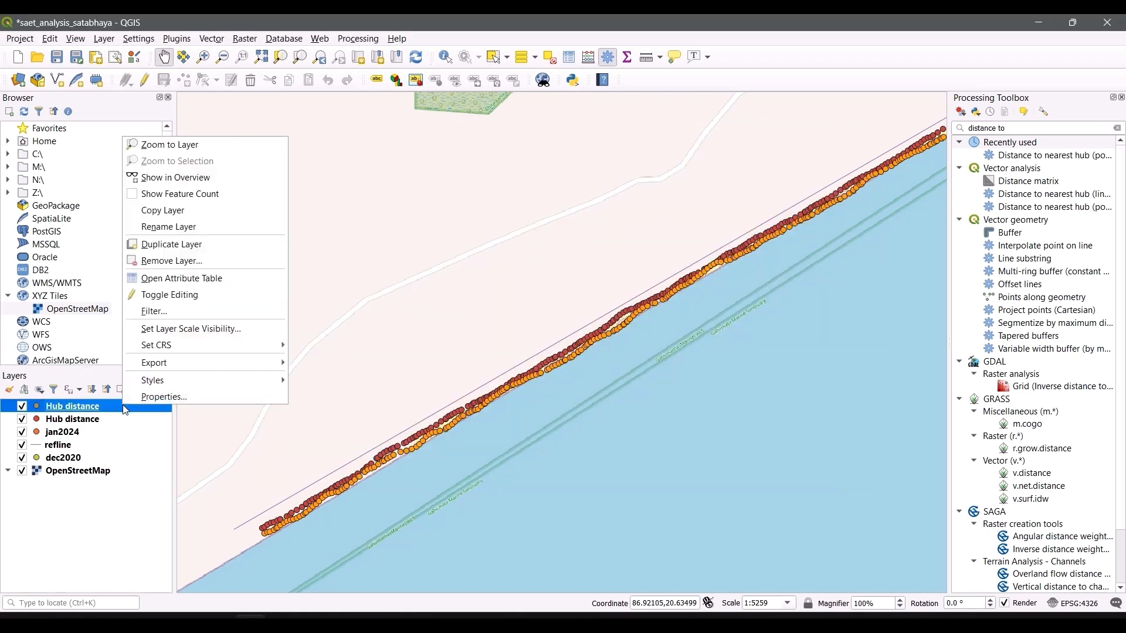
pyautogui.click(163, 280)
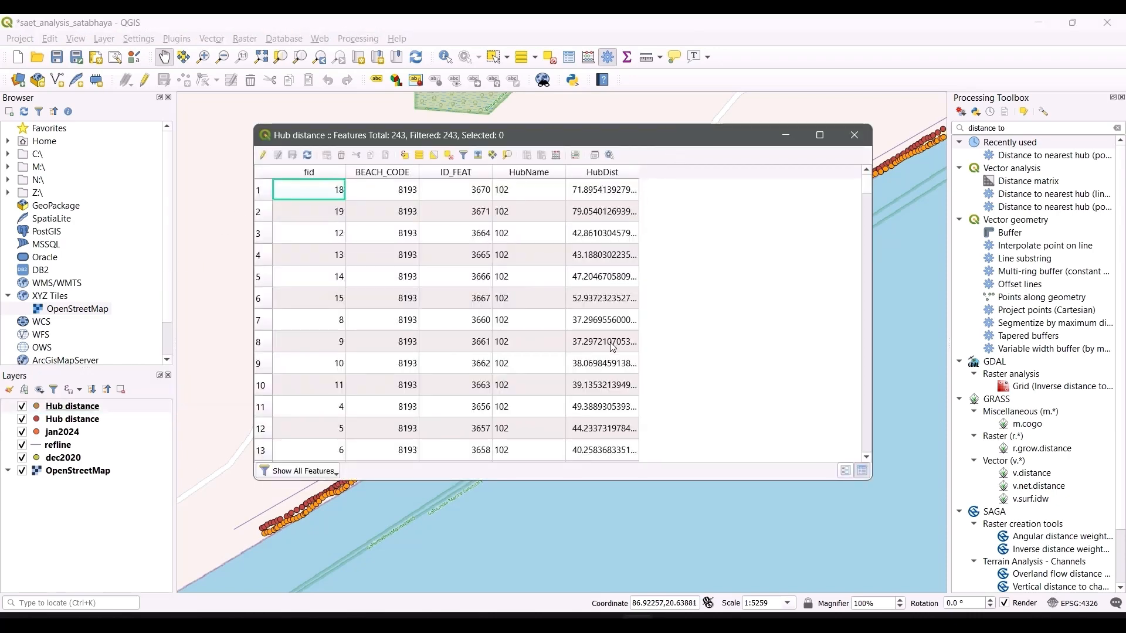
pyautogui.click(854, 134)
# Save the project and remove both Hub distance layers from it
pyautogui.keyDown('ctrl'); pyautogui.click(128, 420); pyautogui.keyUp('ctrl')
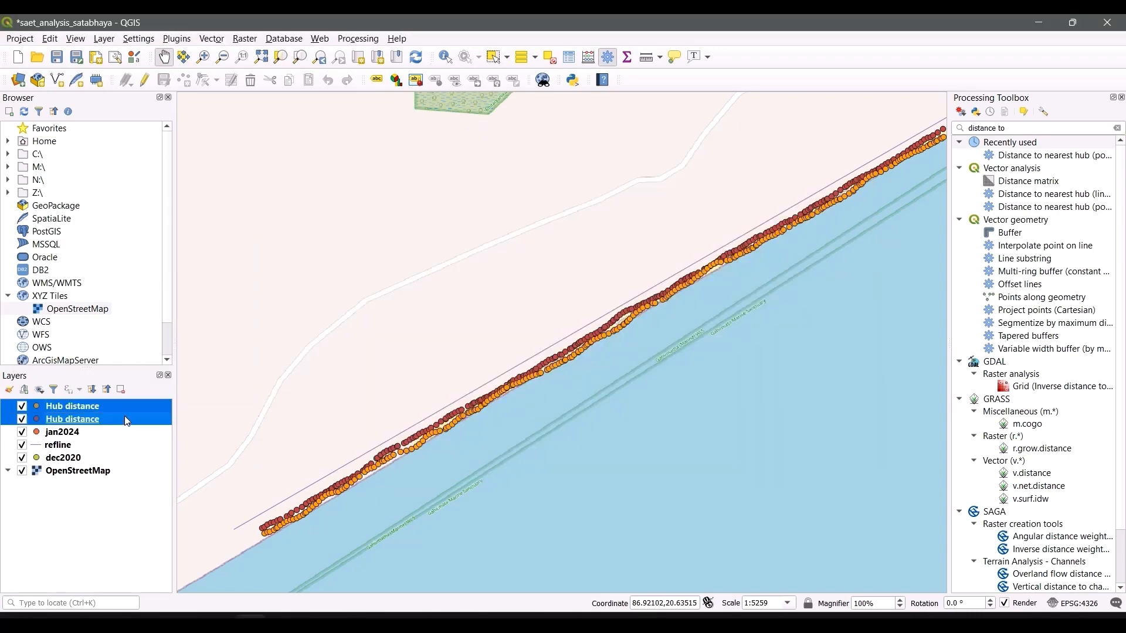
pyautogui.rightClick(127, 420)
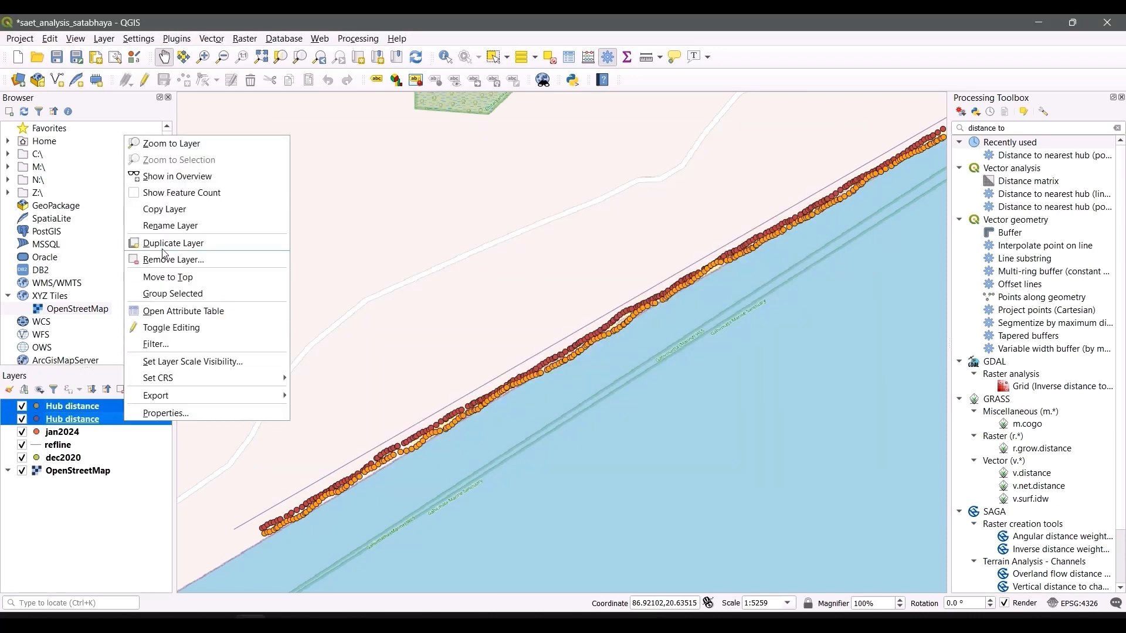
pyautogui.click(57, 56)
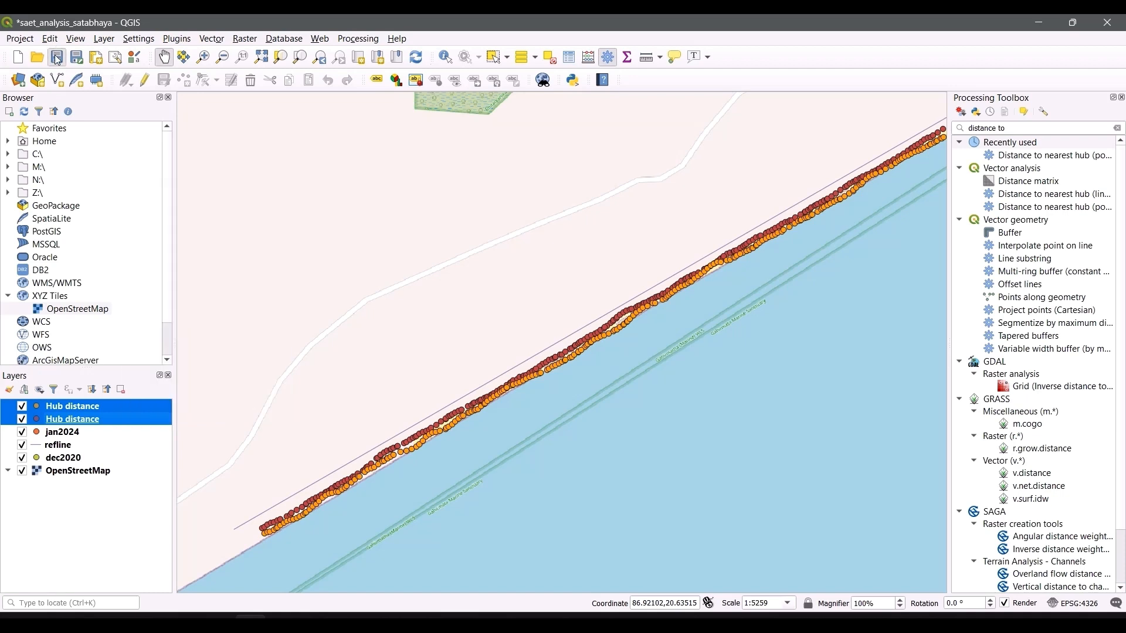
pyautogui.rightClick(91, 407)
pyautogui.click(141, 243)
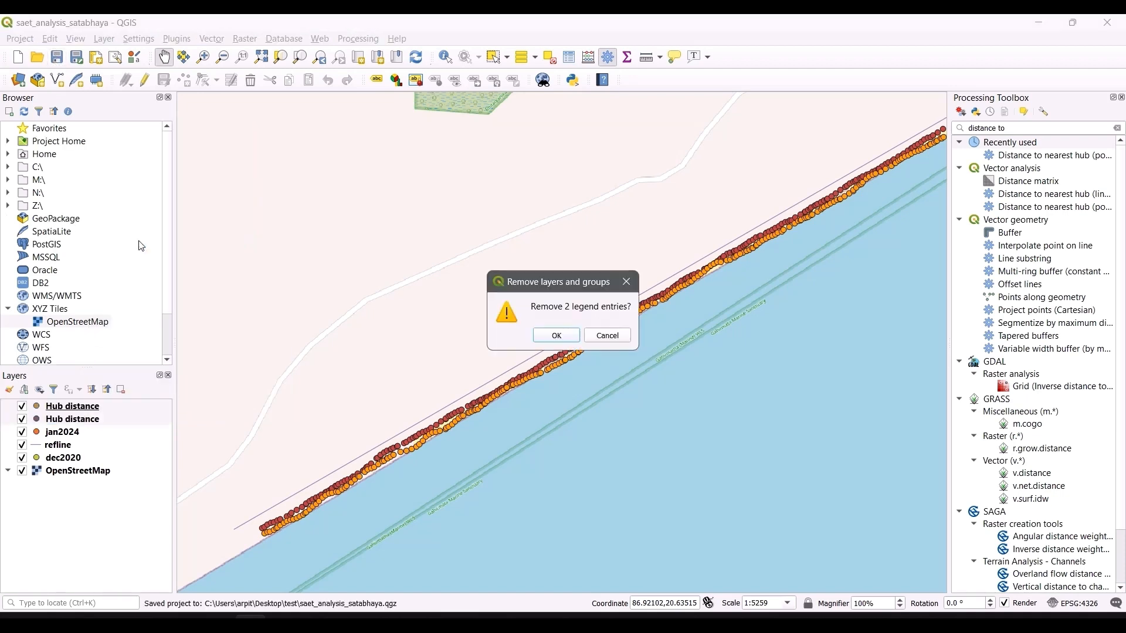
pyautogui.click(548, 334)
# Switch to File Explorer and add dth2024.gpkg and dth2020.gpkg from the test folder to the QGIS project's layers
pyautogui.hotkey('alt', 'Tab')
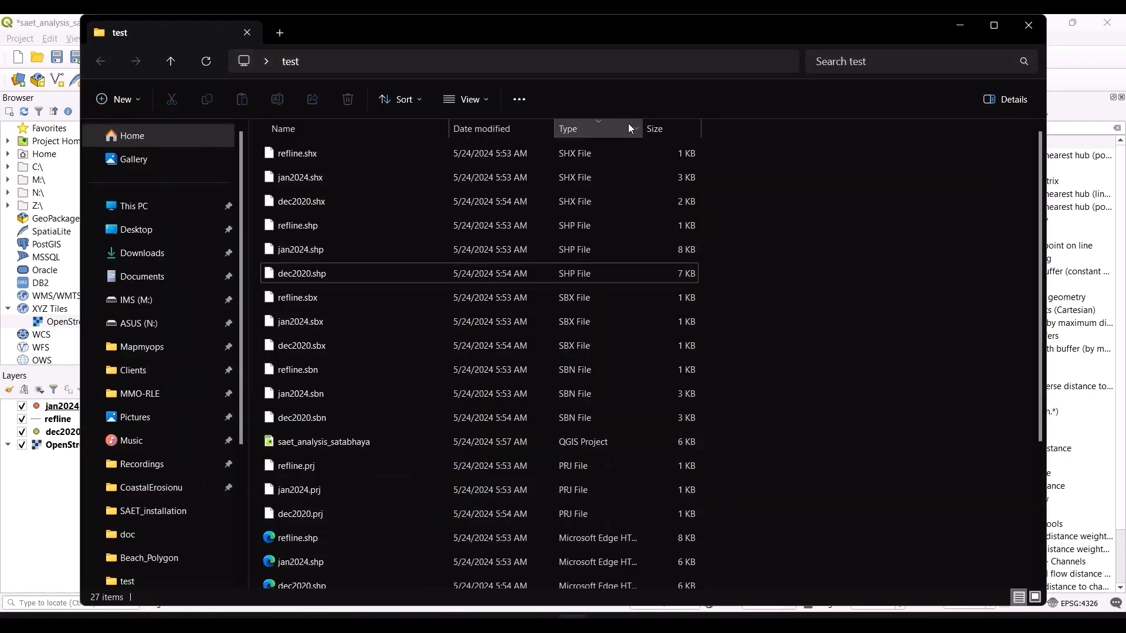
pyautogui.click(603, 132)
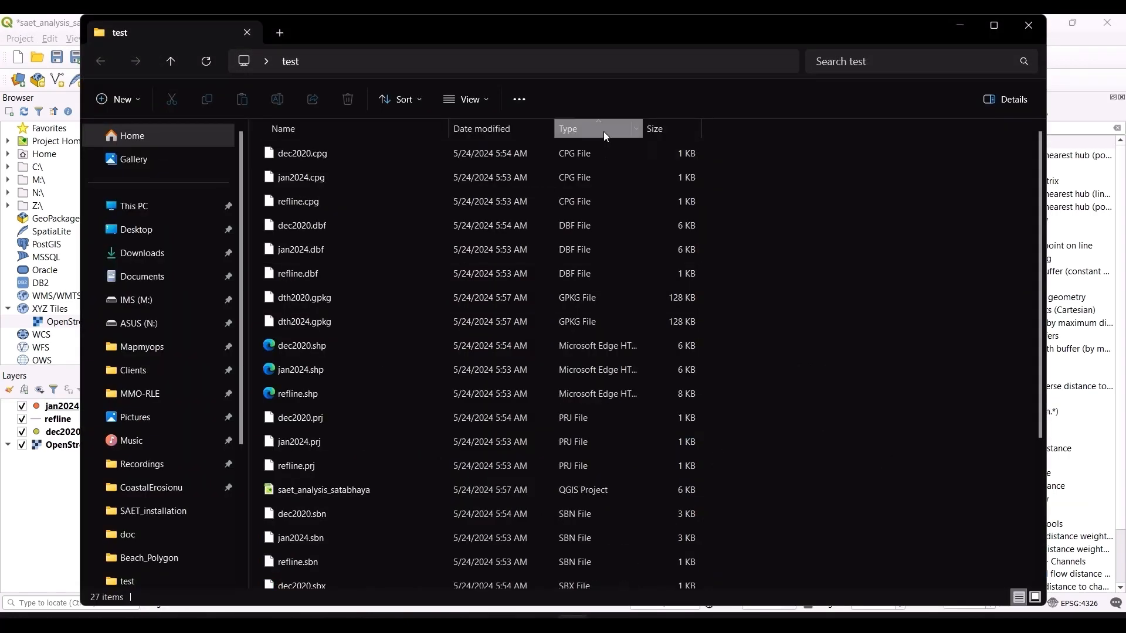
pyautogui.click(603, 131)
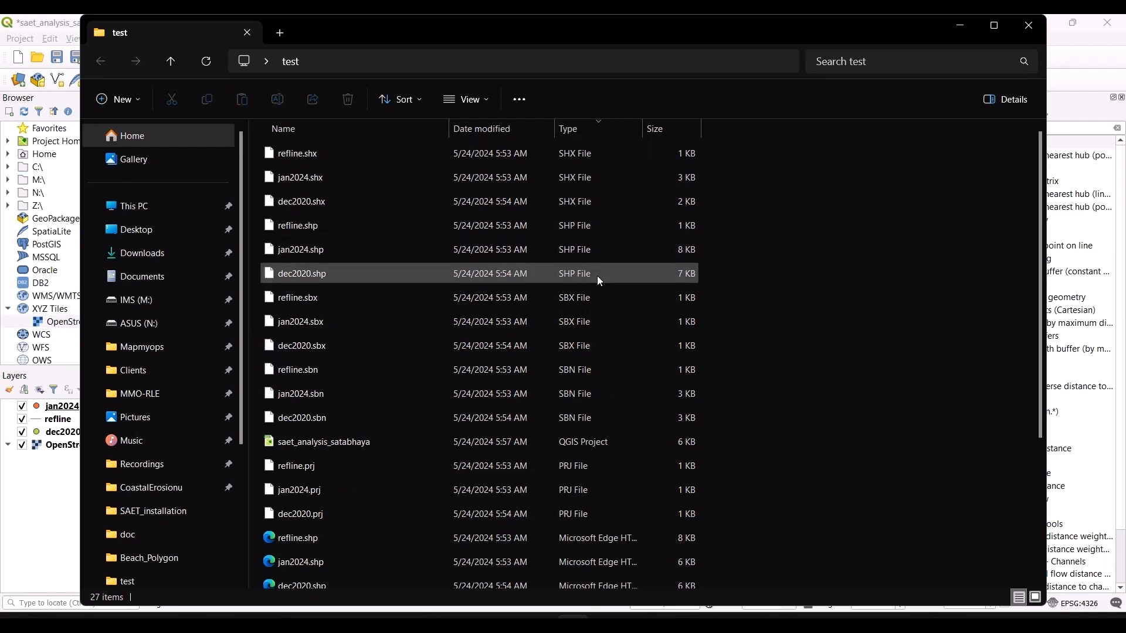
pyautogui.click(597, 275)
pyautogui.scroll(-2, 598, 278)
pyautogui.scroll(-1, 600, 281)
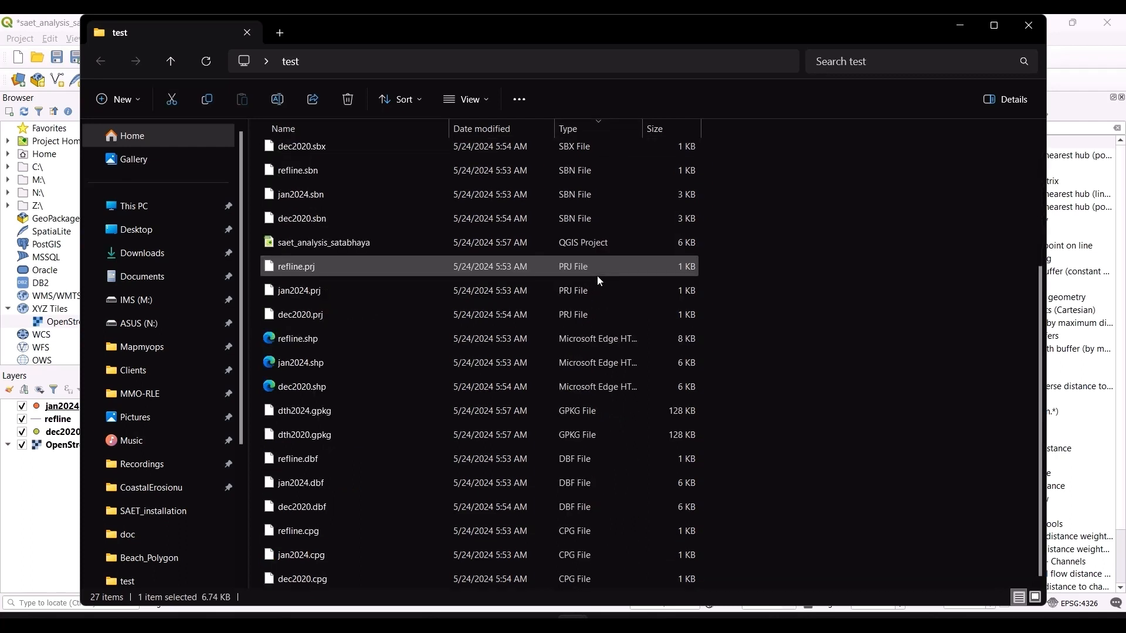
pyautogui.click(438, 411)
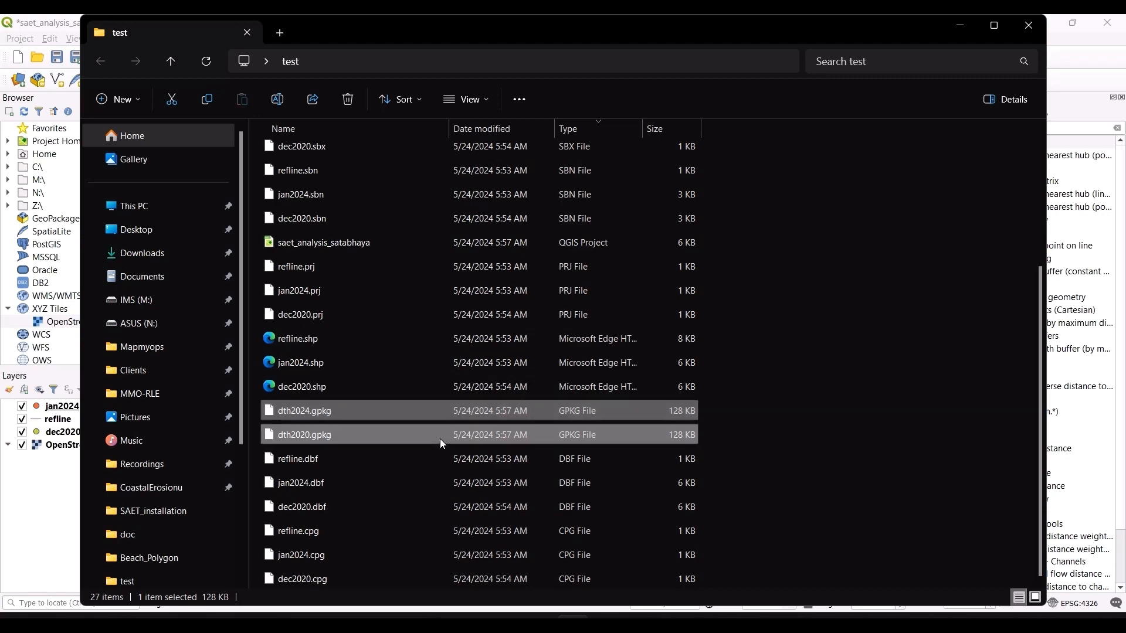
pyautogui.keyDown('shift'); pyautogui.click(442, 438); pyautogui.keyUp('shift')
pyautogui.moveTo(442, 439); pyautogui.dragTo(98, 433)
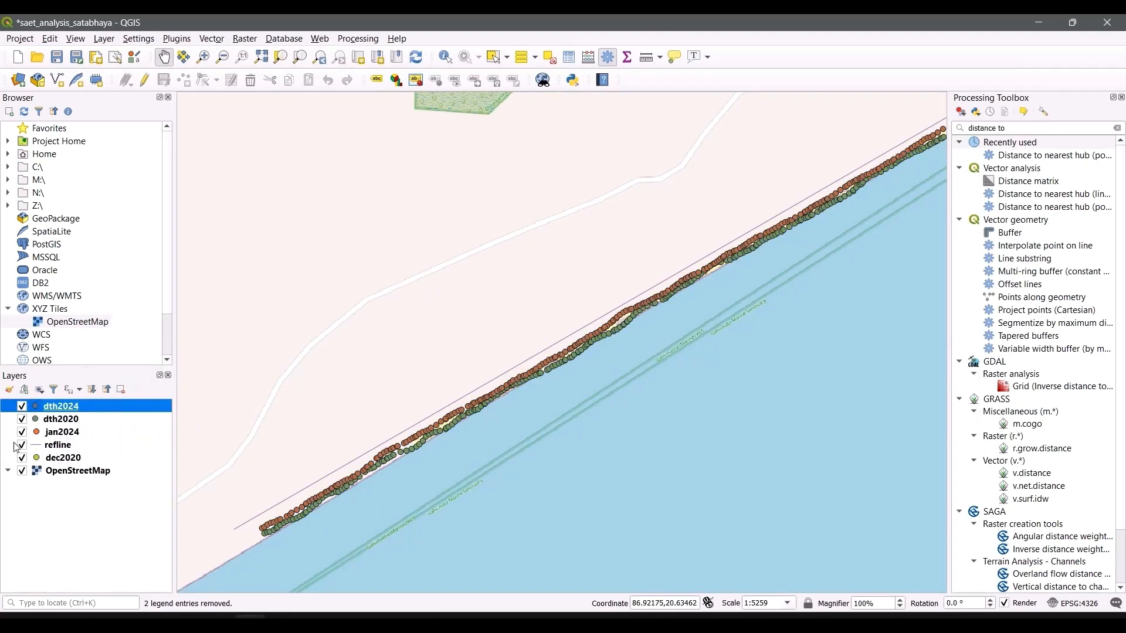
# Hide the dec2020, refline and jan2024 layers, keeping dth2024, dth2020 and the OpenStreetMap basemap shown
pyautogui.click(57, 434)
pyautogui.click(57, 419)
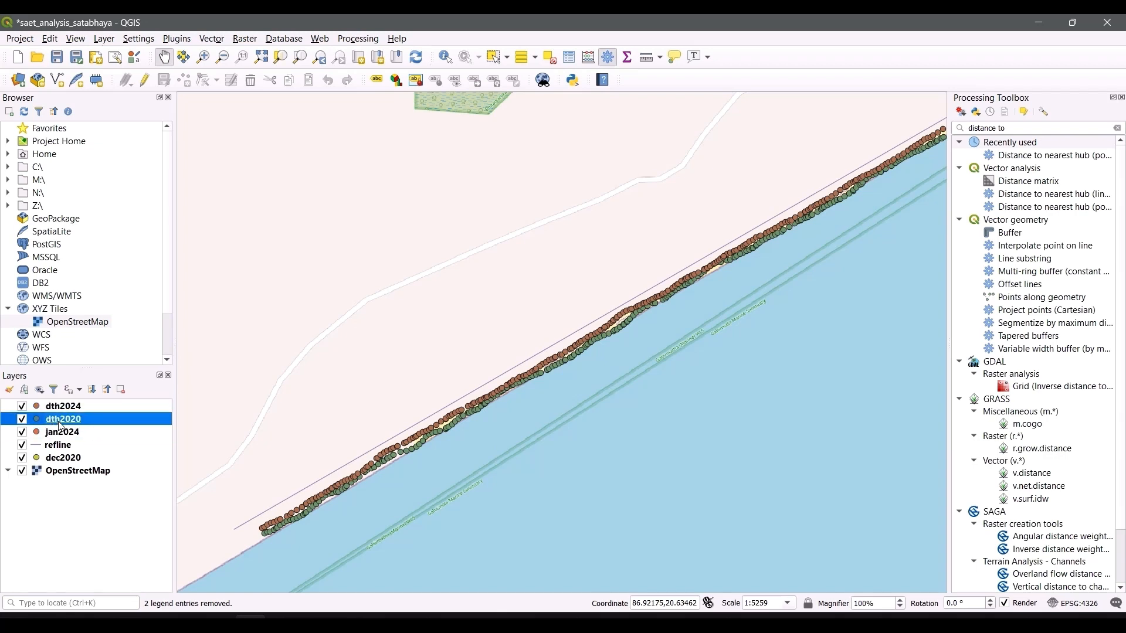
pyautogui.click(23, 458)
pyautogui.click(22, 446)
pyautogui.click(22, 432)
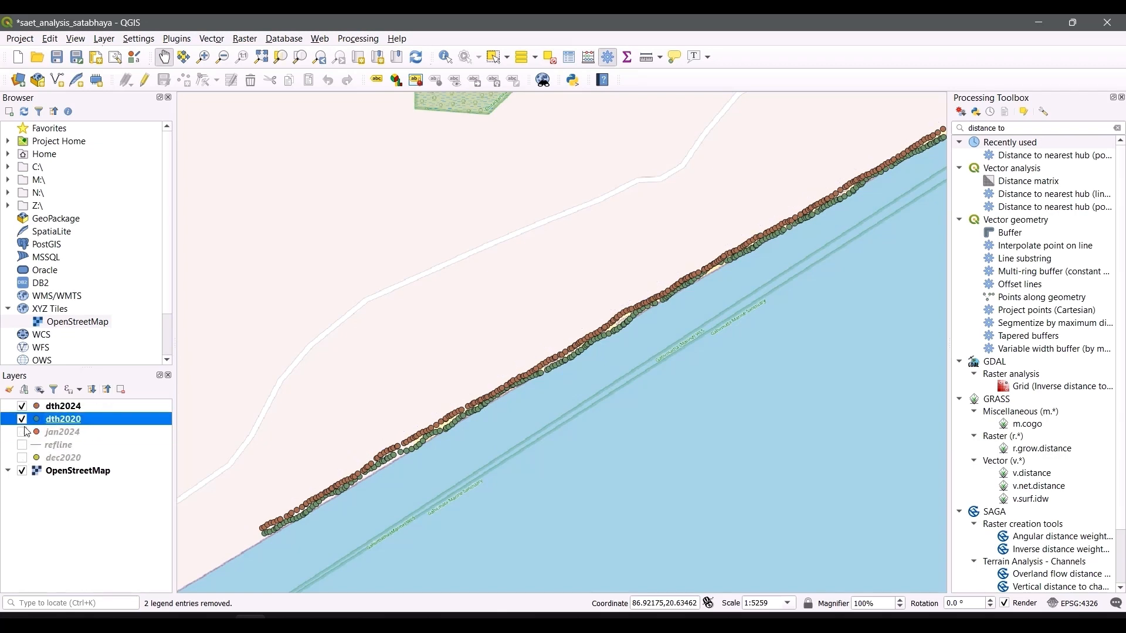
pyautogui.moveTo(754, 294); pyautogui.dragTo(661, 358)
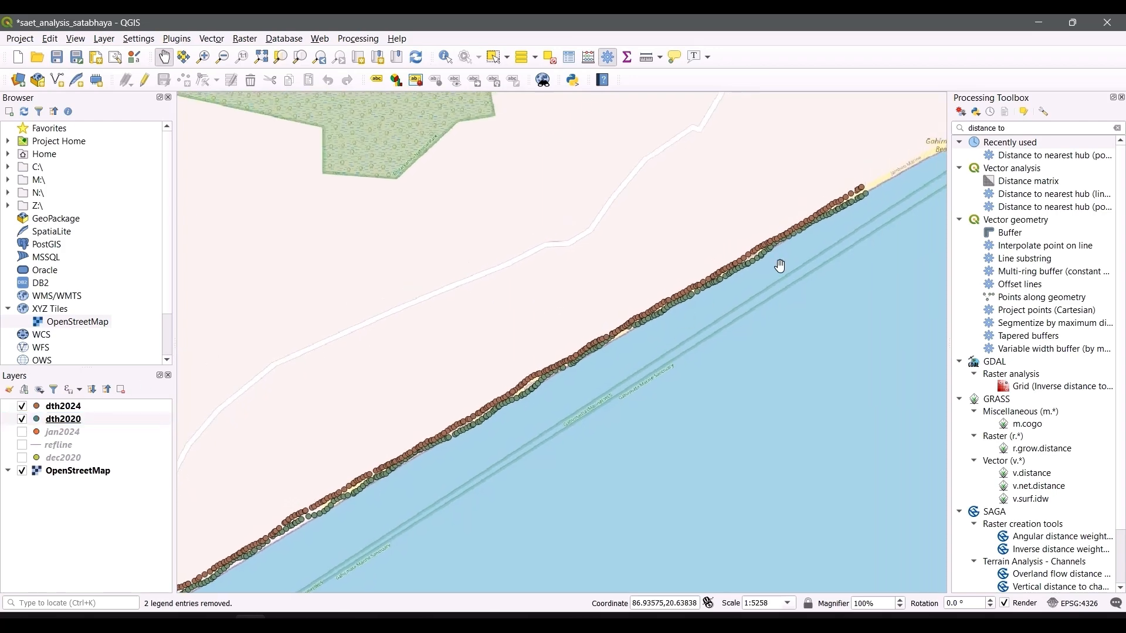
pyautogui.tripleClick(1004, 126)
pyautogui.write('stat')
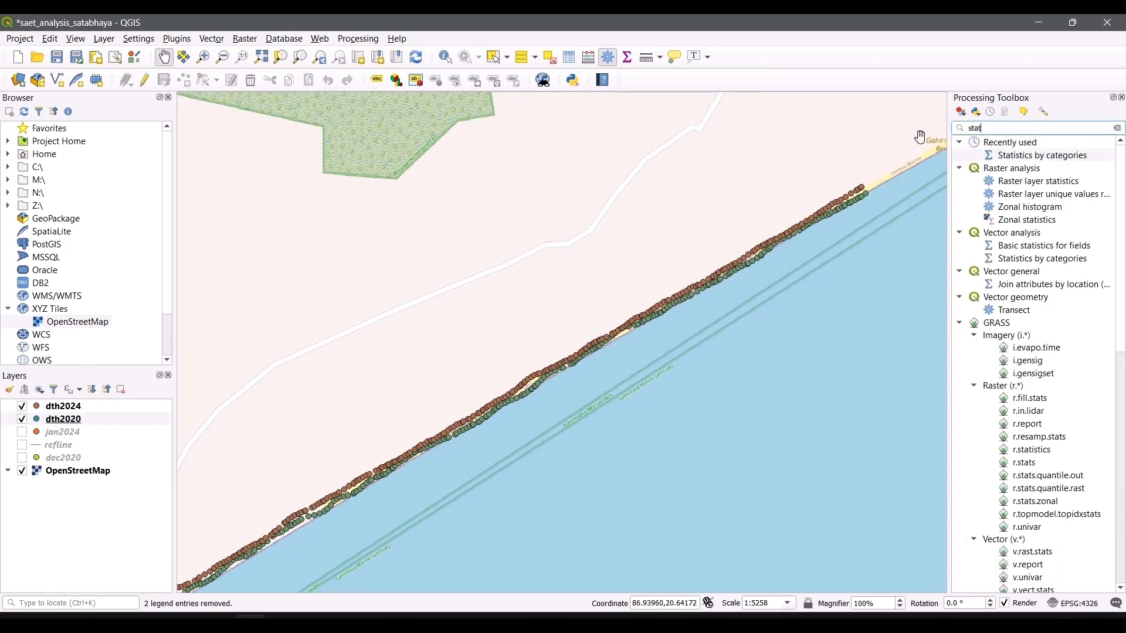
pyautogui.hotkey('ctrl', 'a')
pyautogui.press('BackSpace')
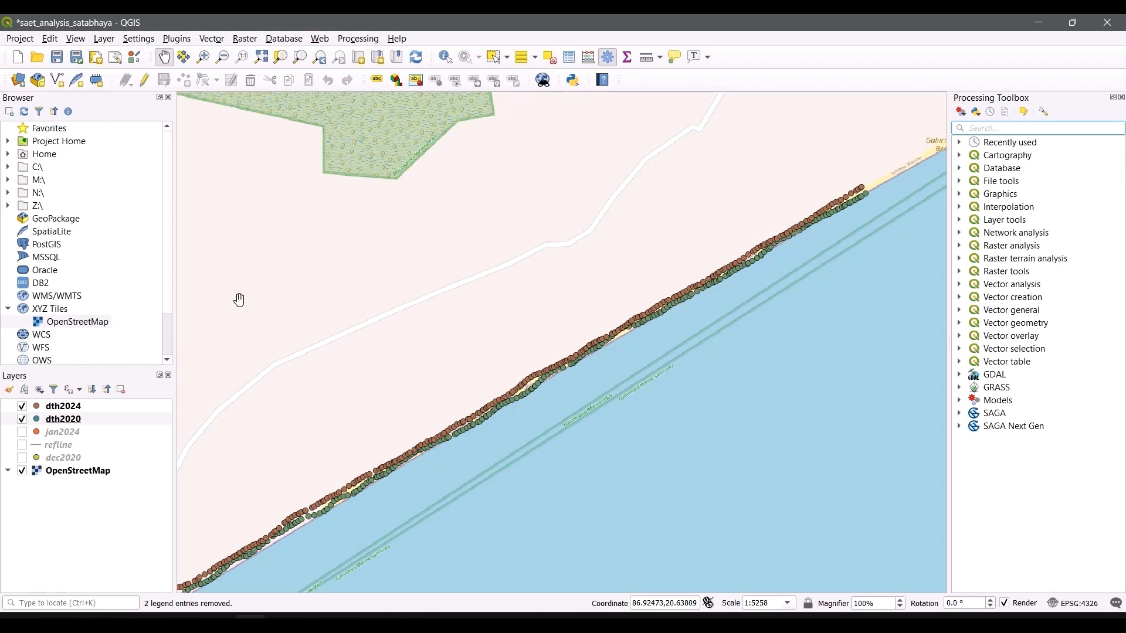
pyautogui.click(674, 509)
pyautogui.scroll(-2, 623, 431)
pyautogui.scroll(1, 619, 412)
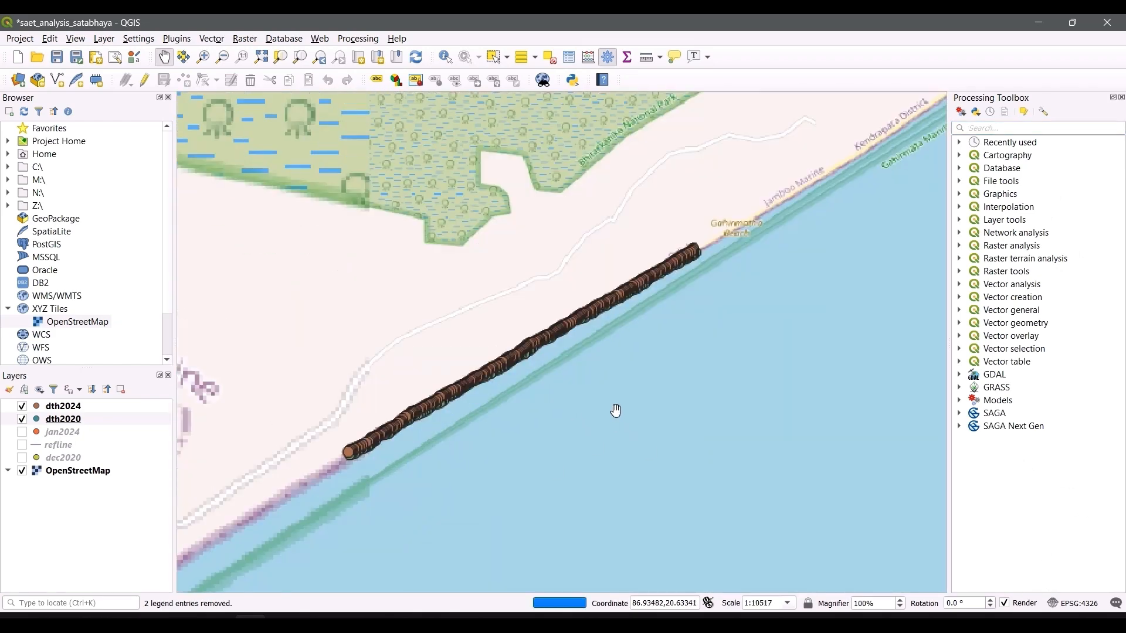
pyautogui.scroll(1, 583, 413)
pyautogui.moveTo(583, 415); pyautogui.dragTo(706, 465)
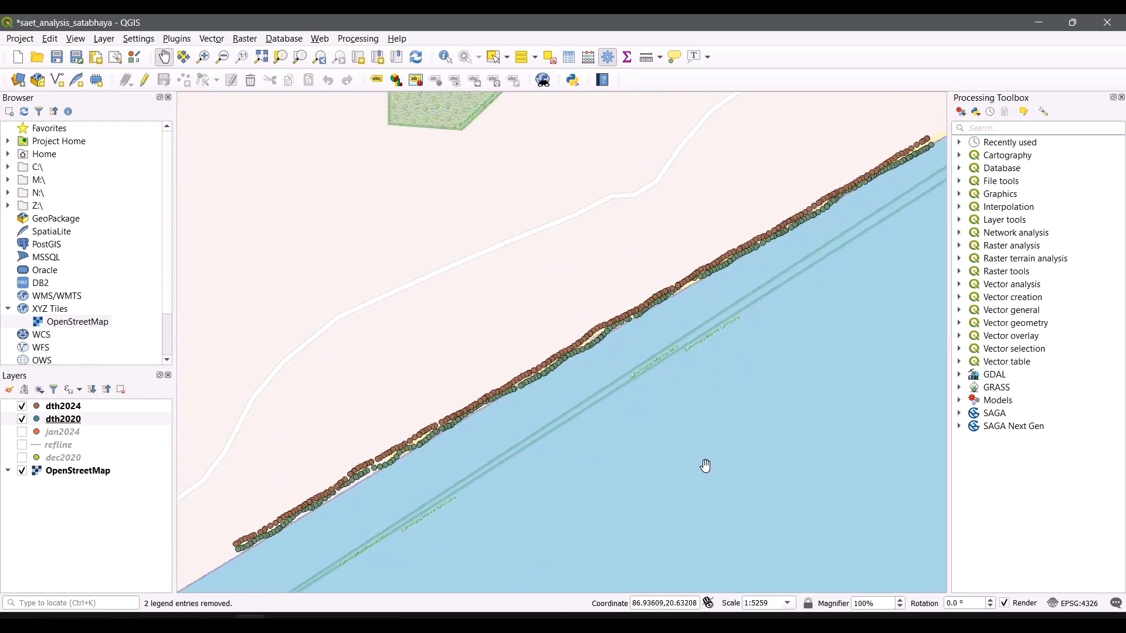
pyautogui.click(989, 128)
pyautogui.write('stat')
pyautogui.hotkey('ctrl', 'a')
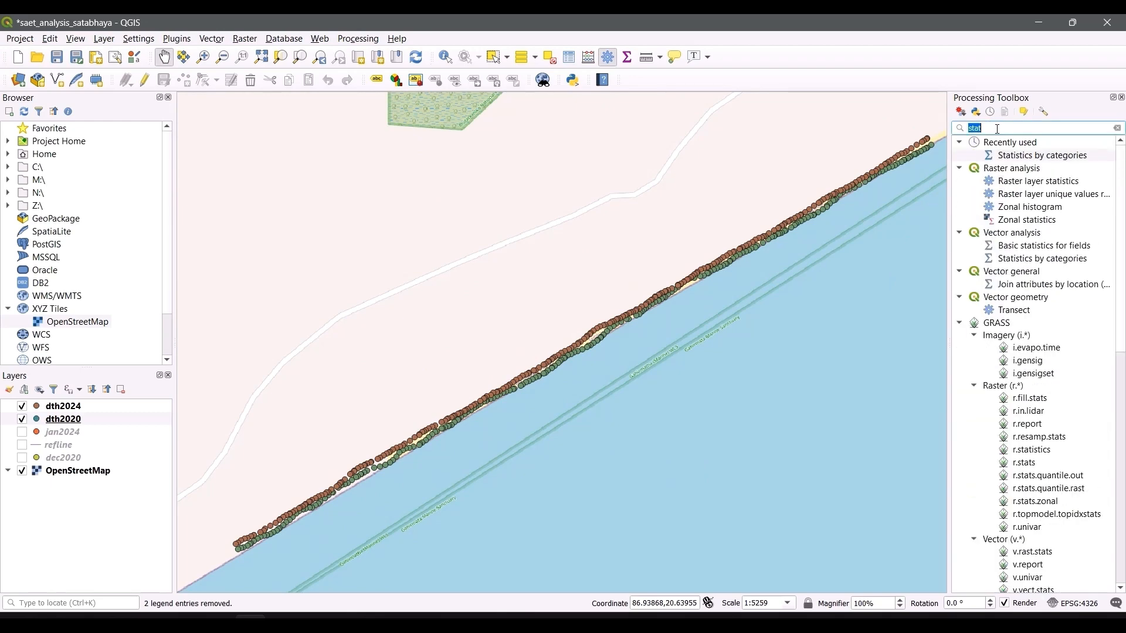
pyautogui.press('BackSpace')
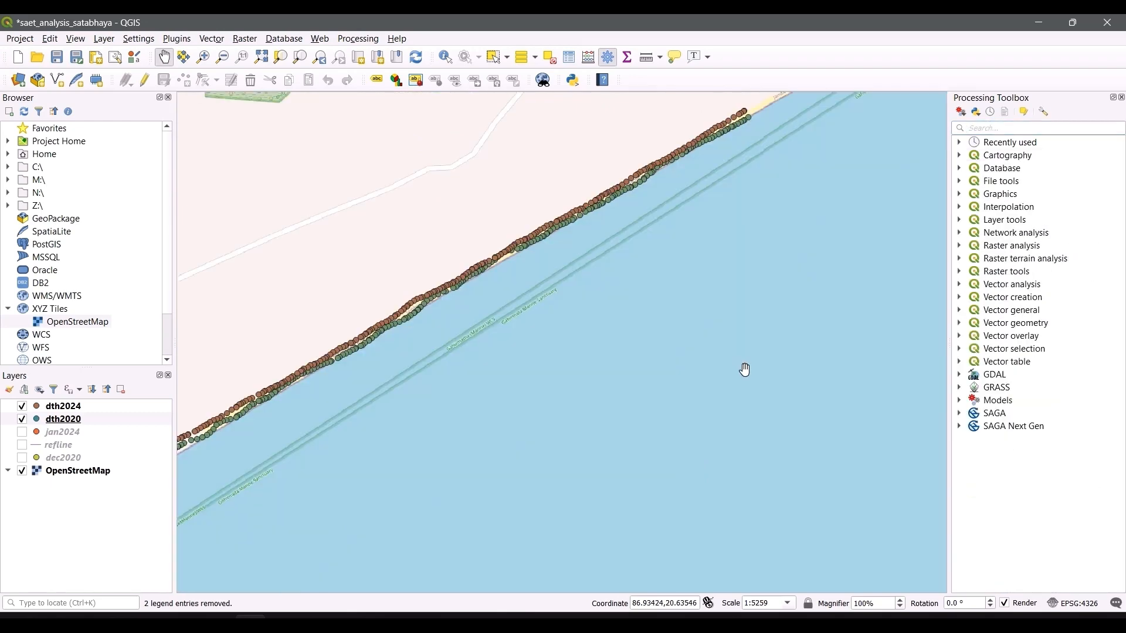
pyautogui.moveTo(869, 379); pyautogui.dragTo(834, 409)
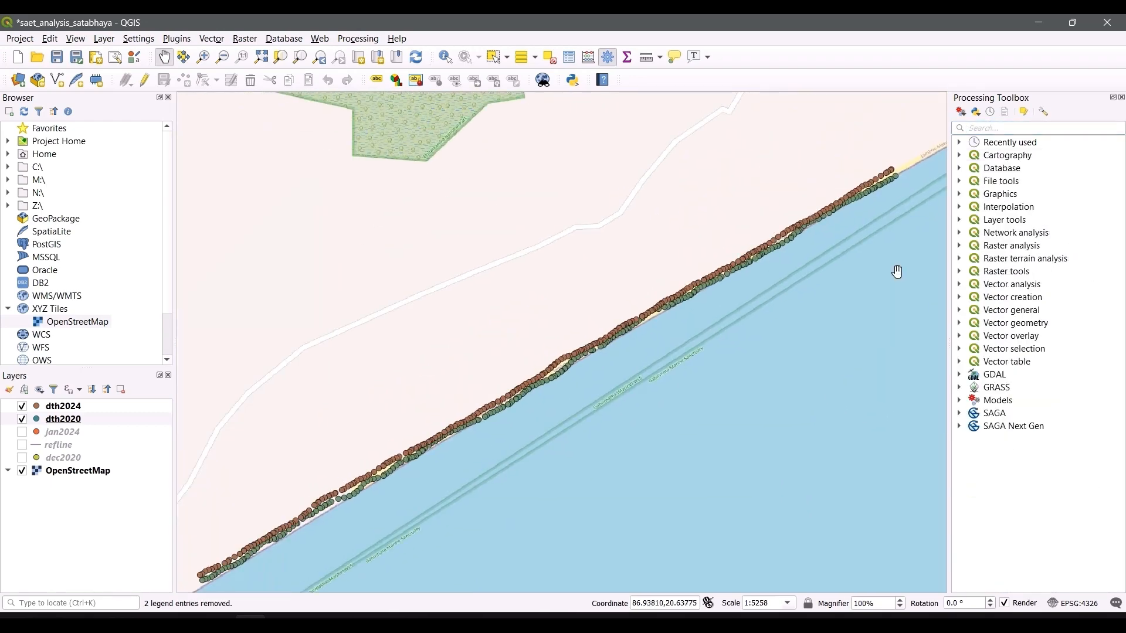
# Set up Statistics by categories for the dth2024 layer, calculating on HubDist with HubName as the category field
pyautogui.click(992, 127)
pyautogui.write('stat')
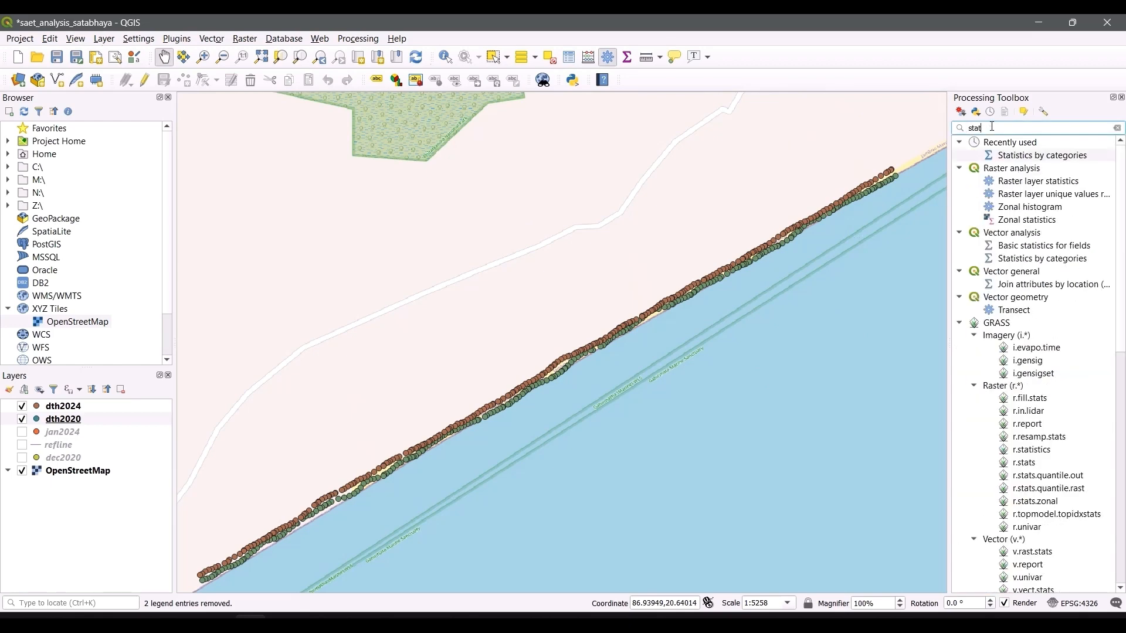
pyautogui.doubleClick(1041, 156)
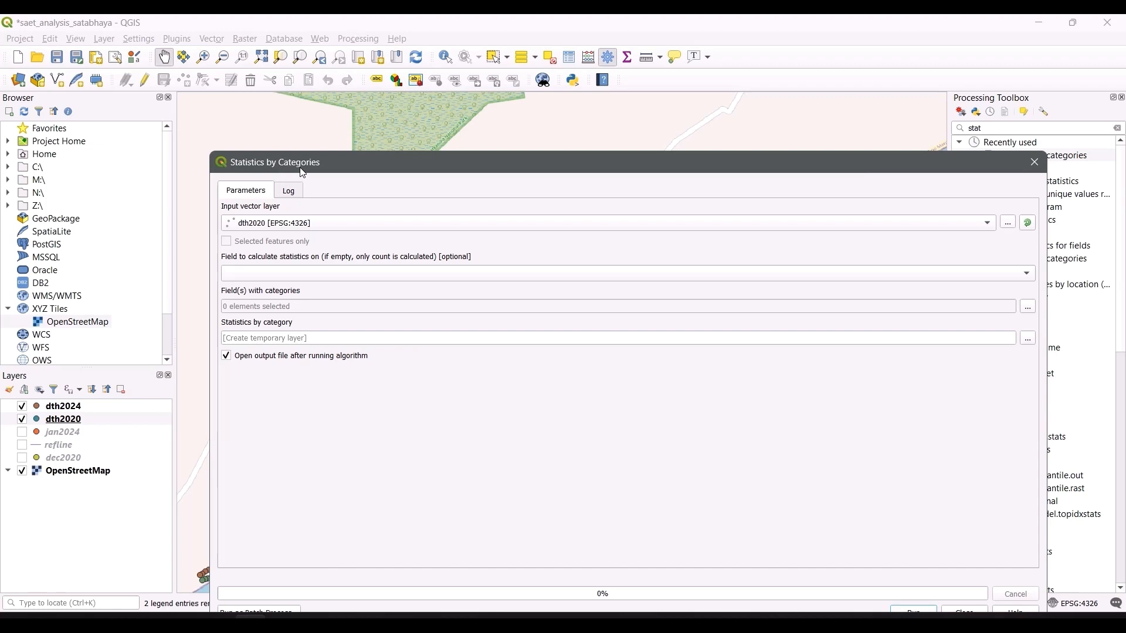
pyautogui.click(283, 223)
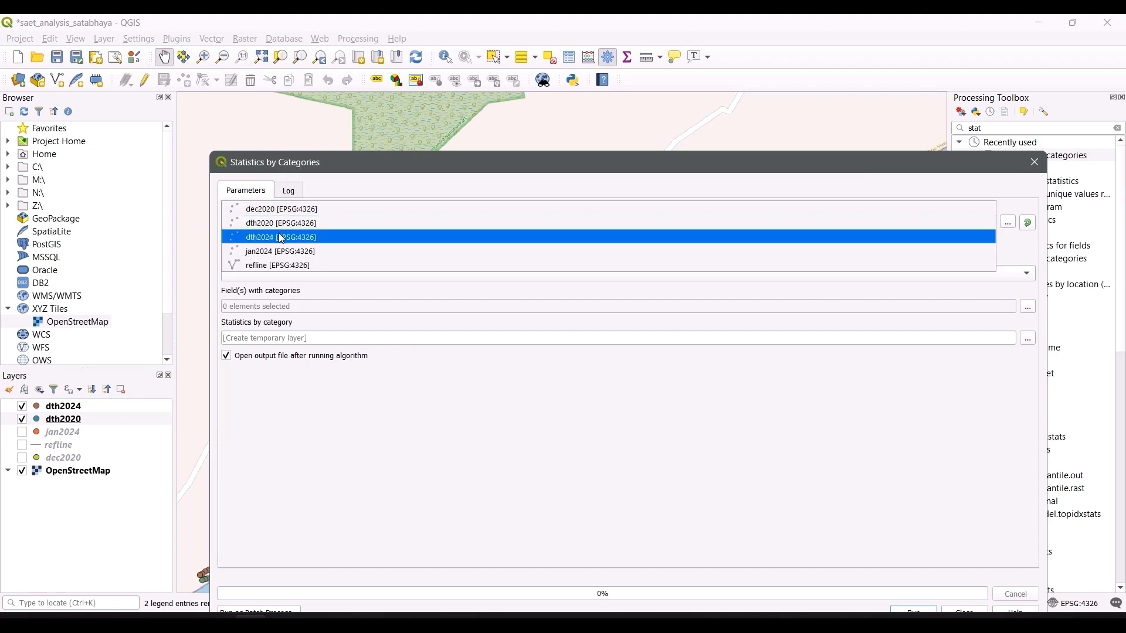
pyautogui.click(282, 238)
pyautogui.click(287, 274)
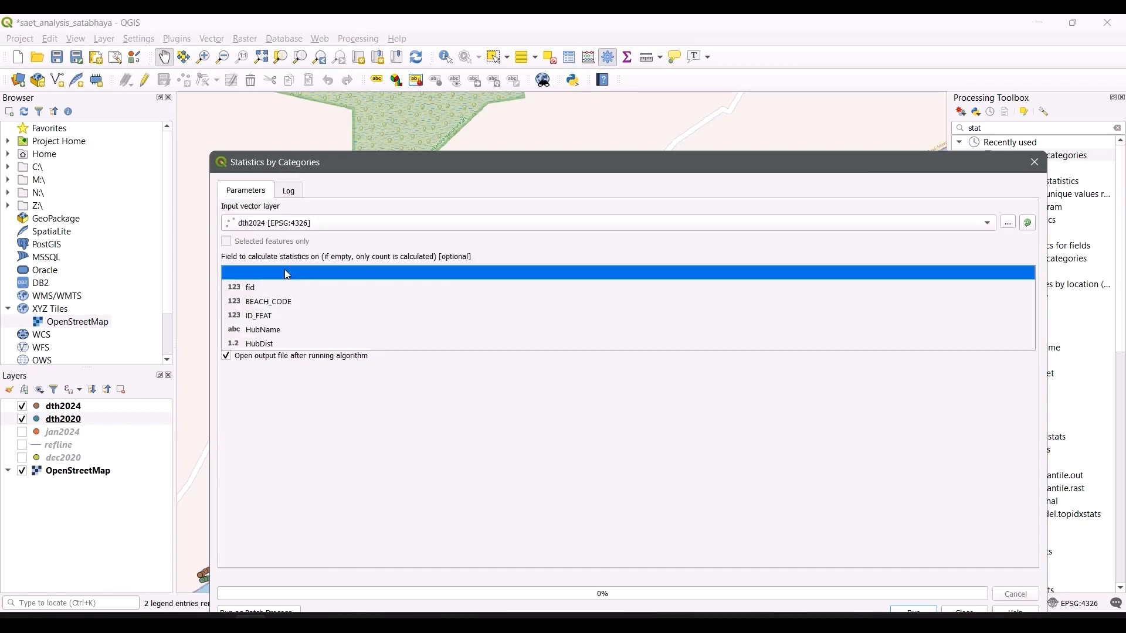
pyautogui.click(282, 345)
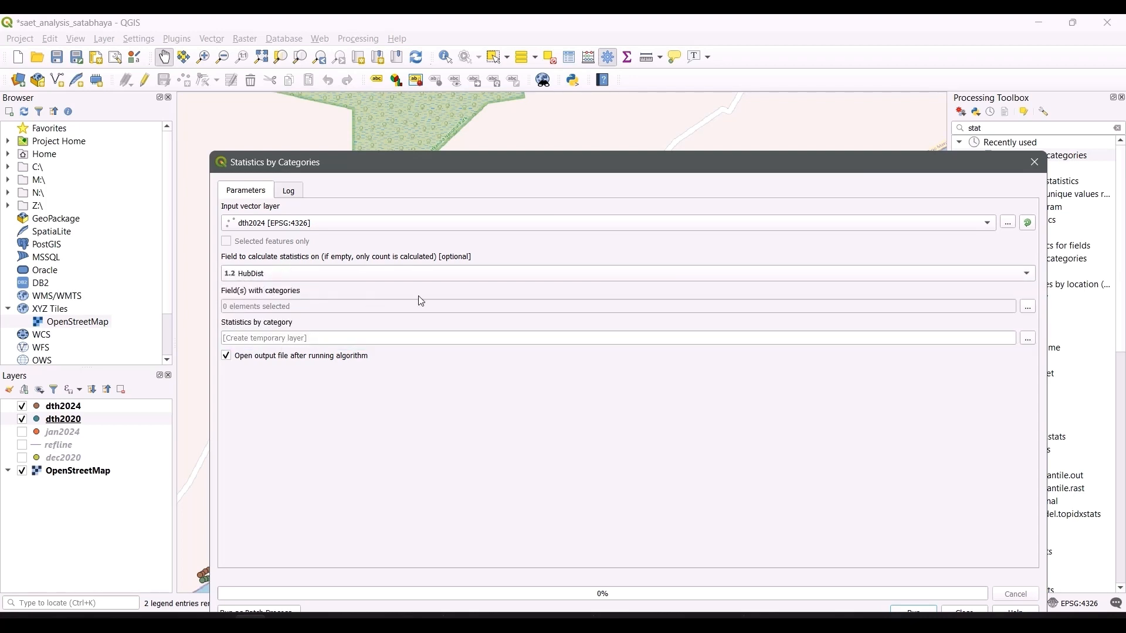
pyautogui.click(1027, 307)
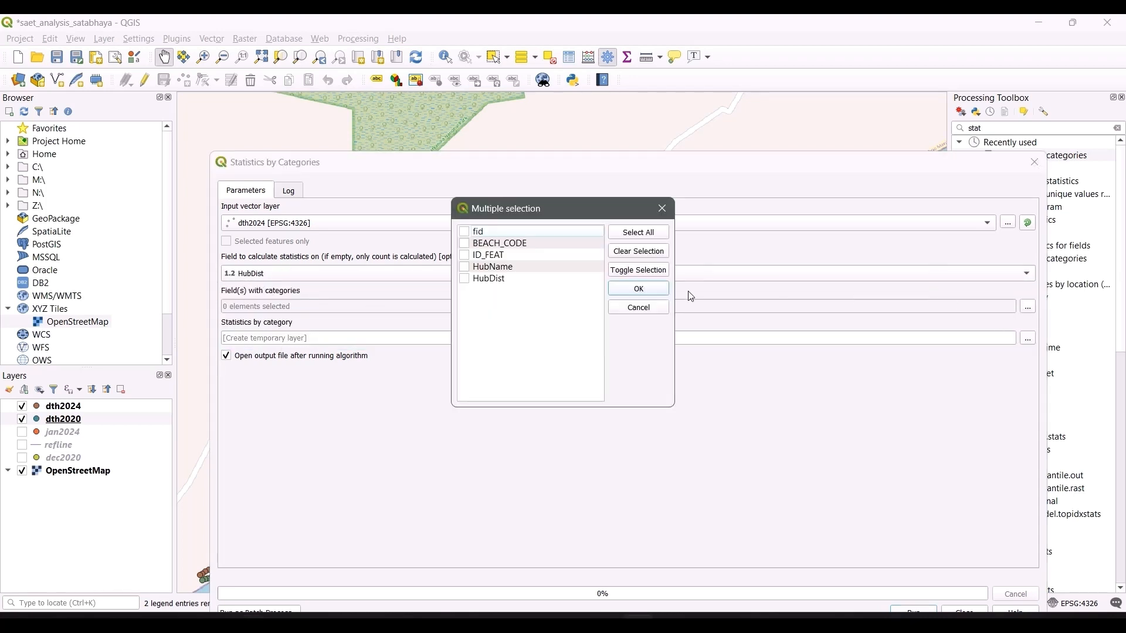
pyautogui.click(467, 268)
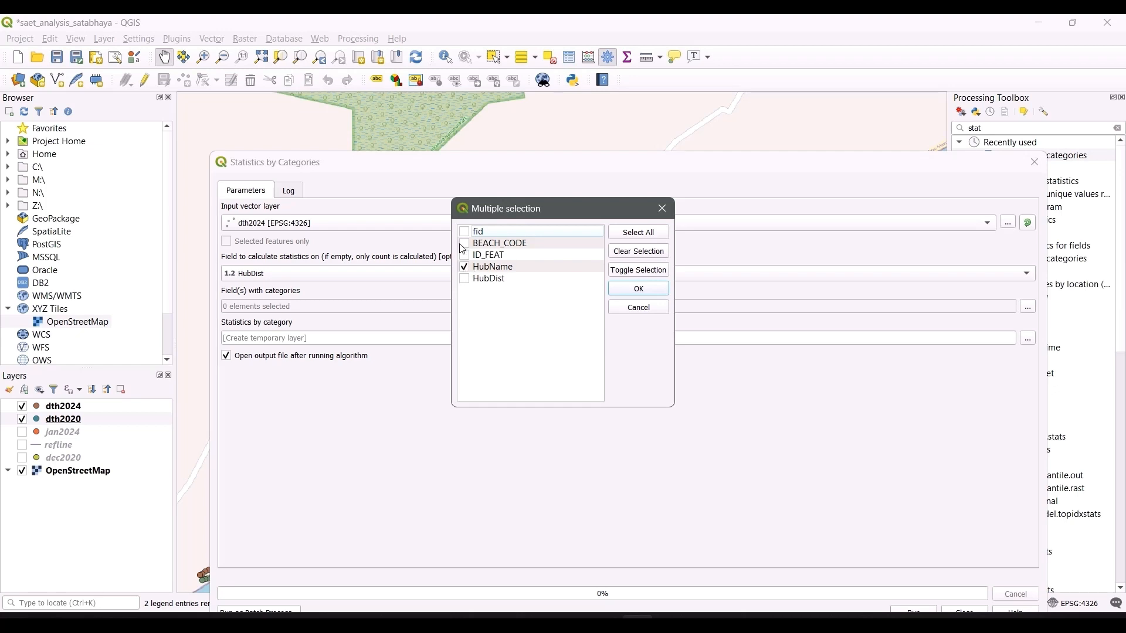
pyautogui.click(643, 289)
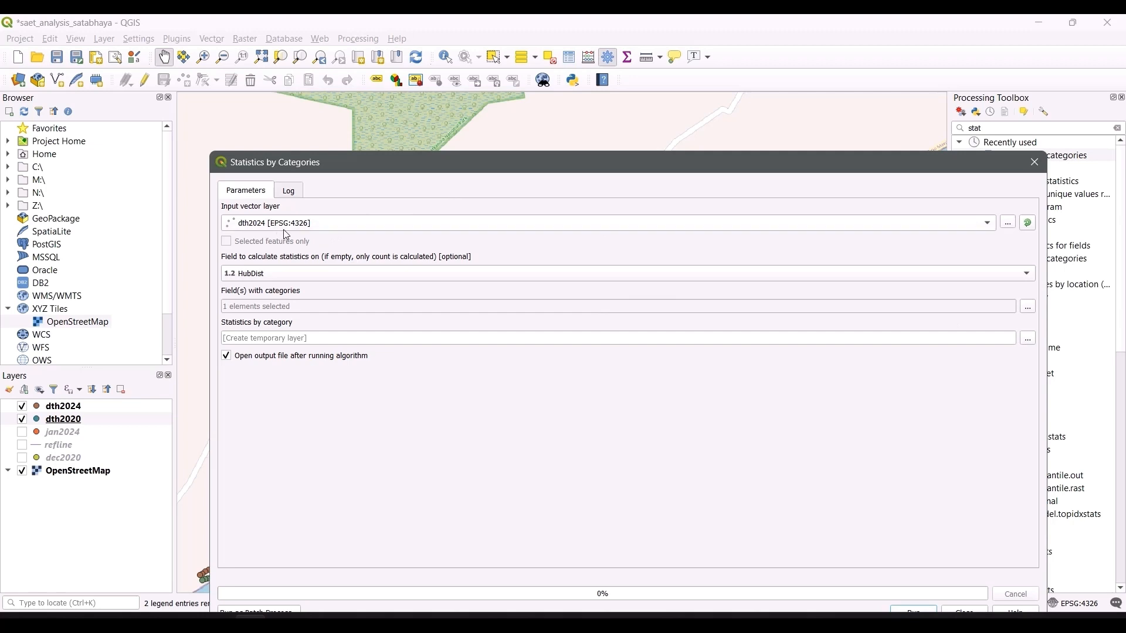
# Set the statistics output to catstat24.gpkg in the test folder and run the algorithm for dth2024
pyautogui.click(1028, 339)
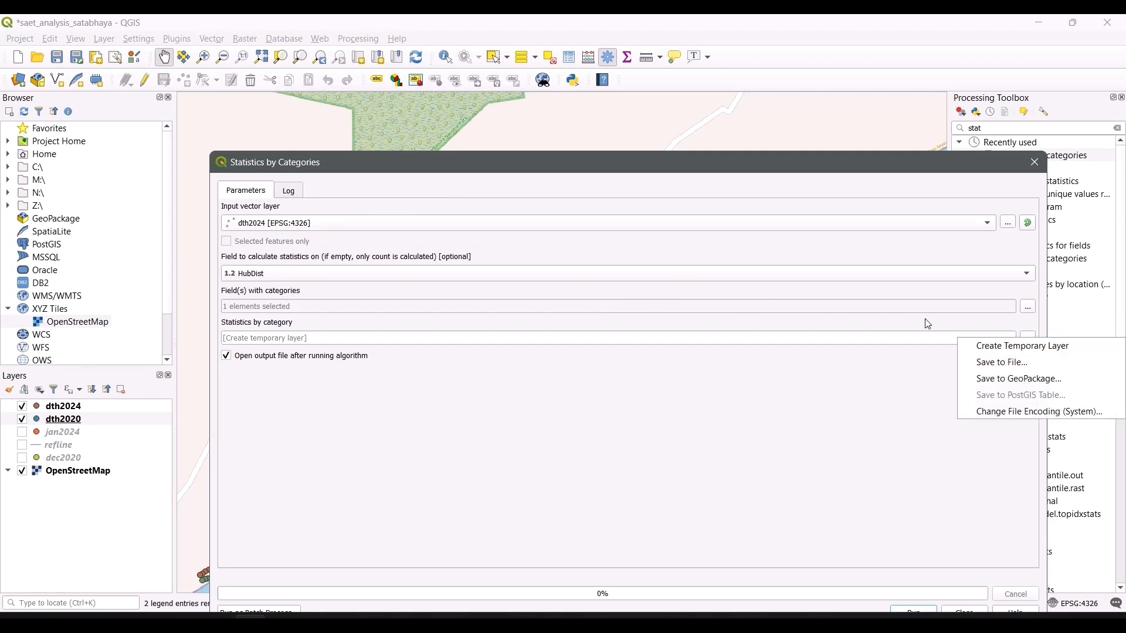
pyautogui.click(1004, 363)
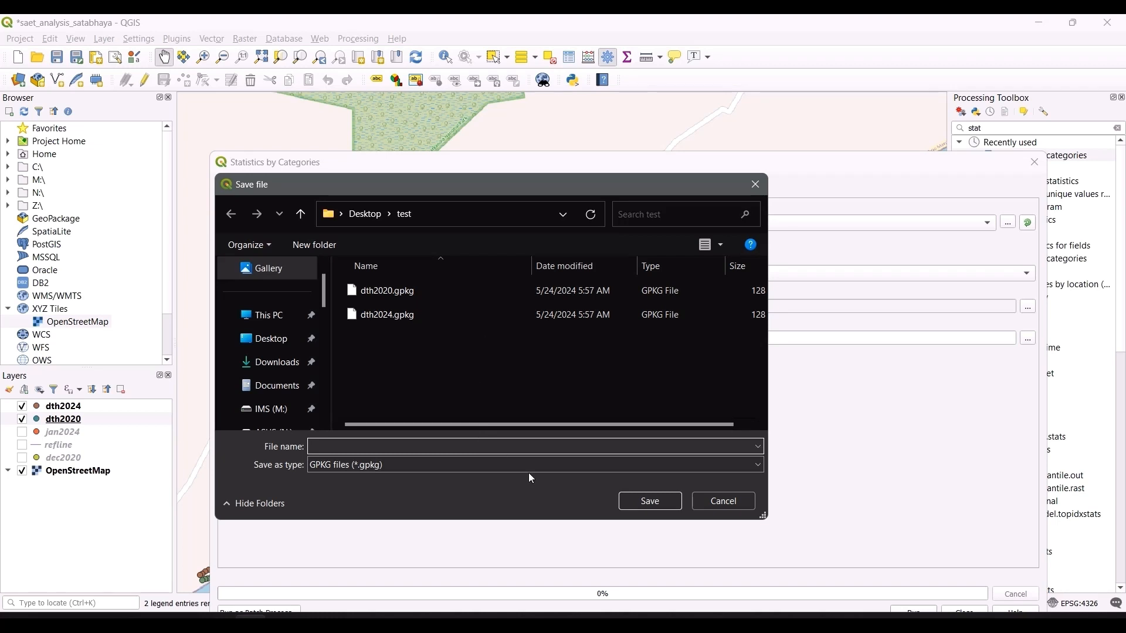
pyautogui.click(648, 503)
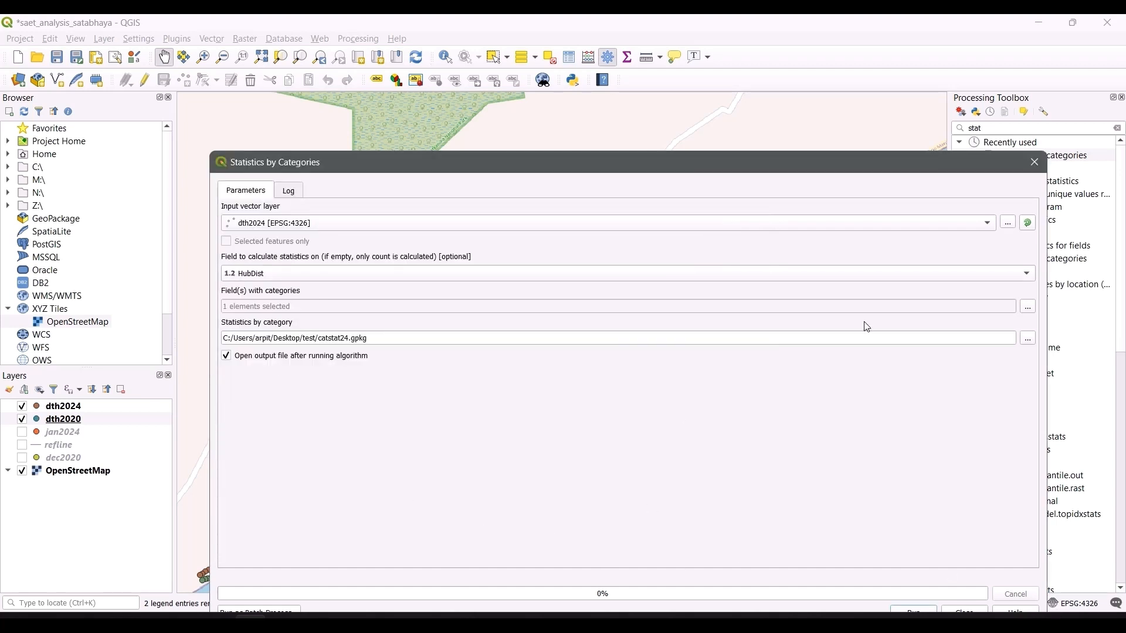
pyautogui.moveTo(839, 163); pyautogui.dragTo(831, 107)
pyautogui.click(905, 557)
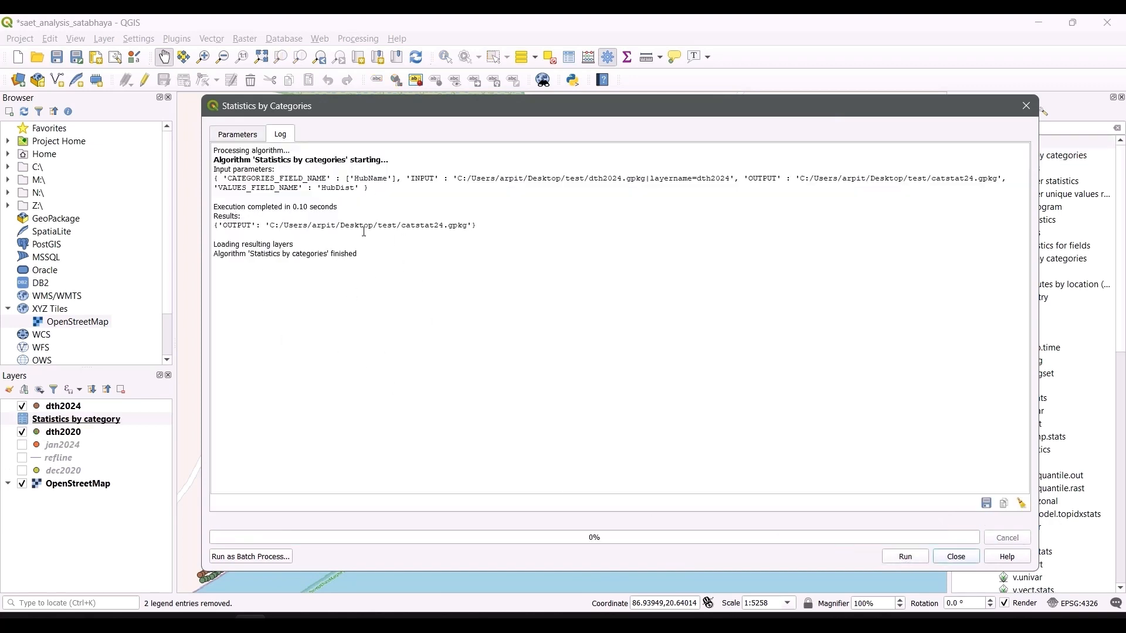
# Change the Statistics by Categories input to dth2020, with HubDist as the calculated field and HubName kept as the category
pyautogui.click(240, 138)
pyautogui.click(245, 169)
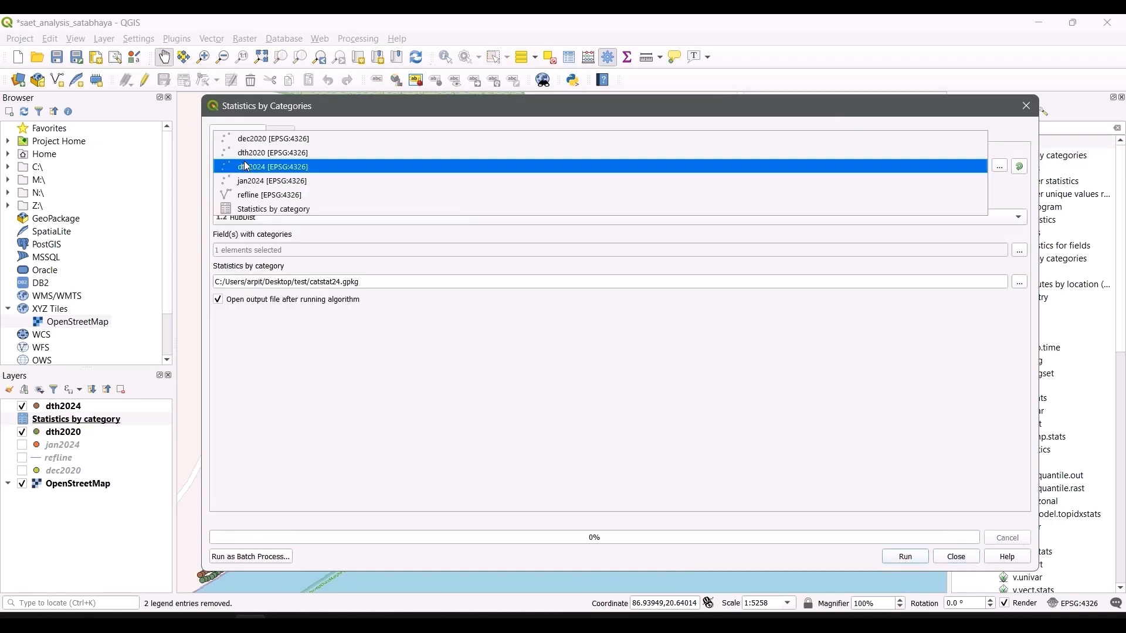
pyautogui.click(273, 154)
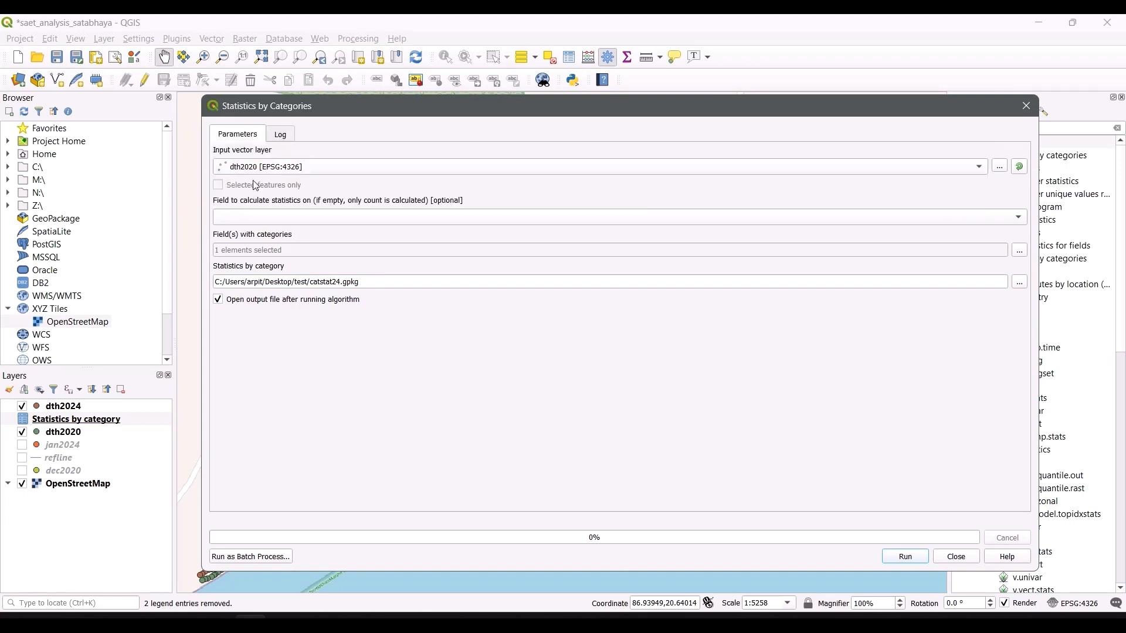
pyautogui.click(257, 218)
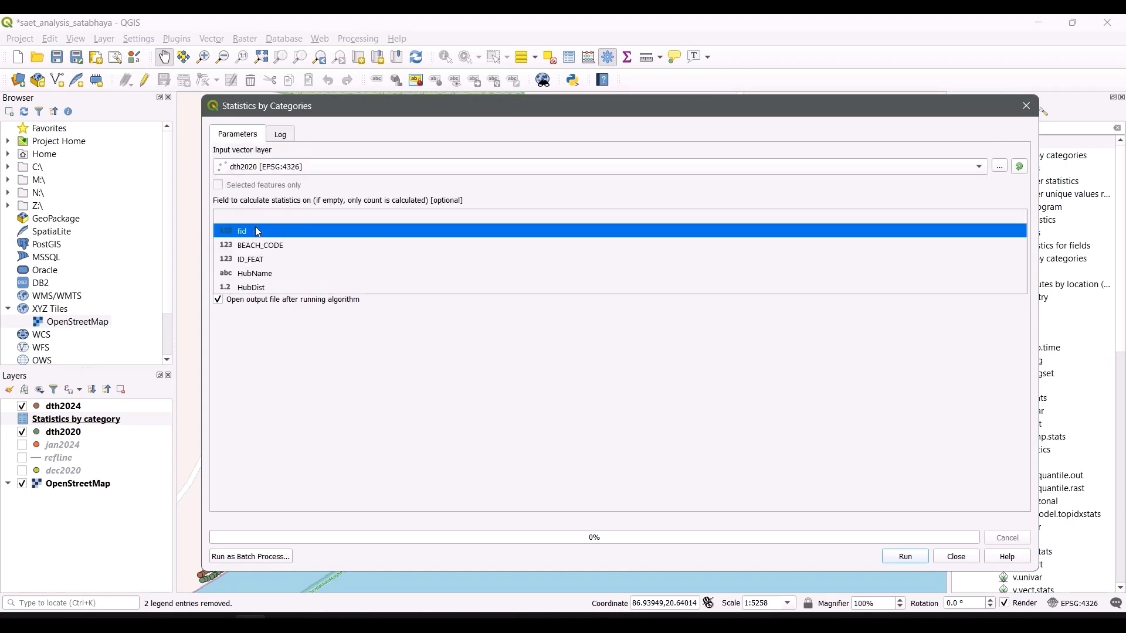
pyautogui.click(262, 273)
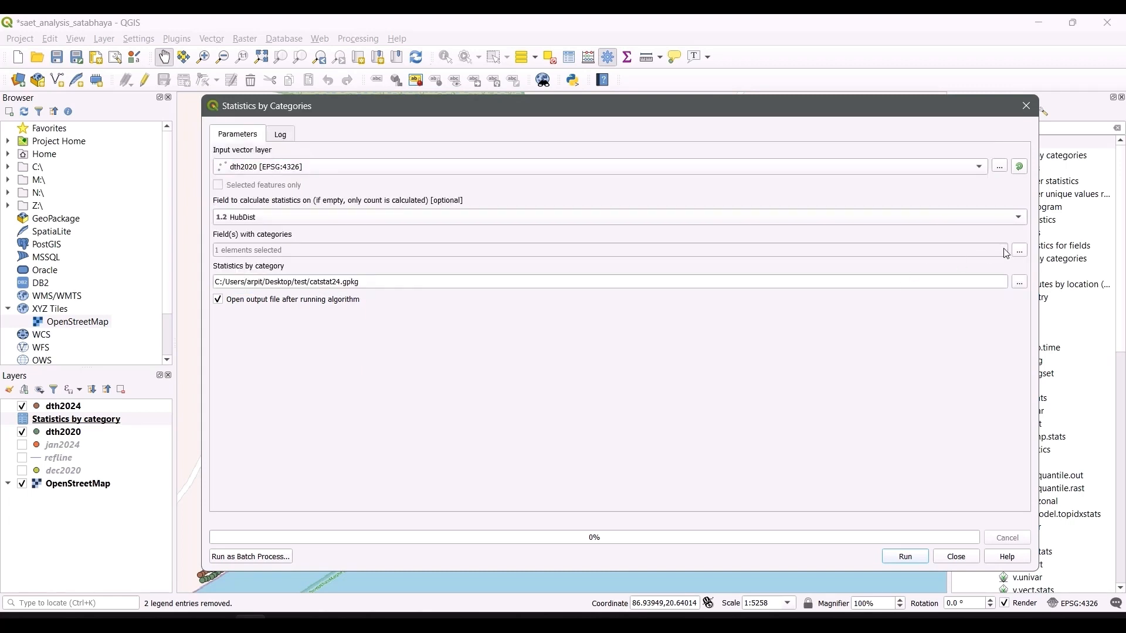
pyautogui.click(1020, 251)
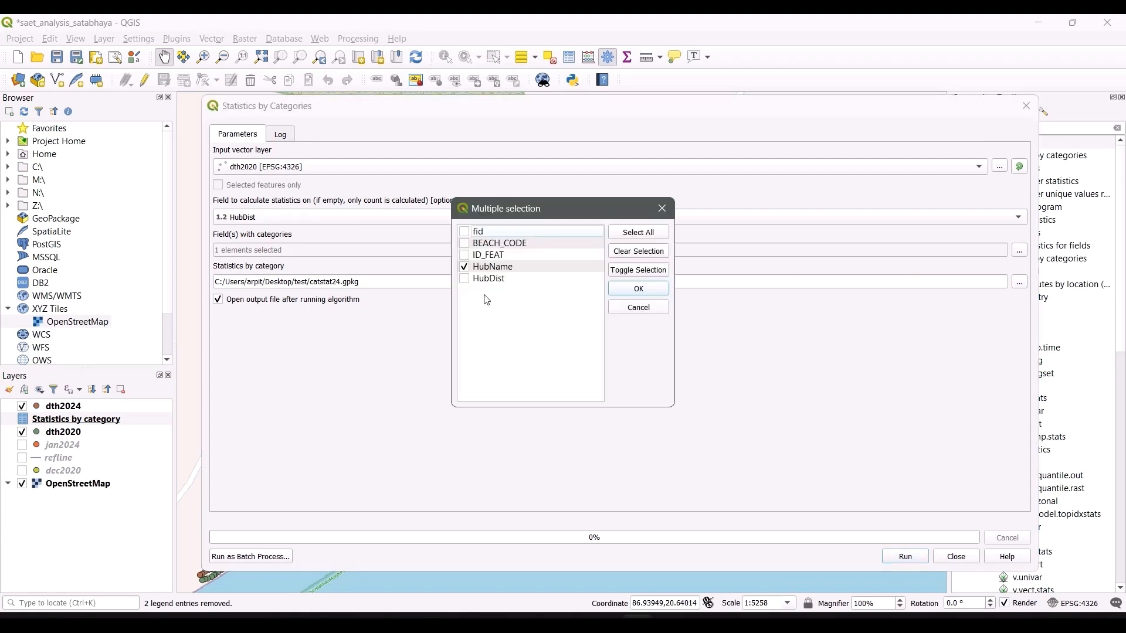
pyautogui.click(652, 293)
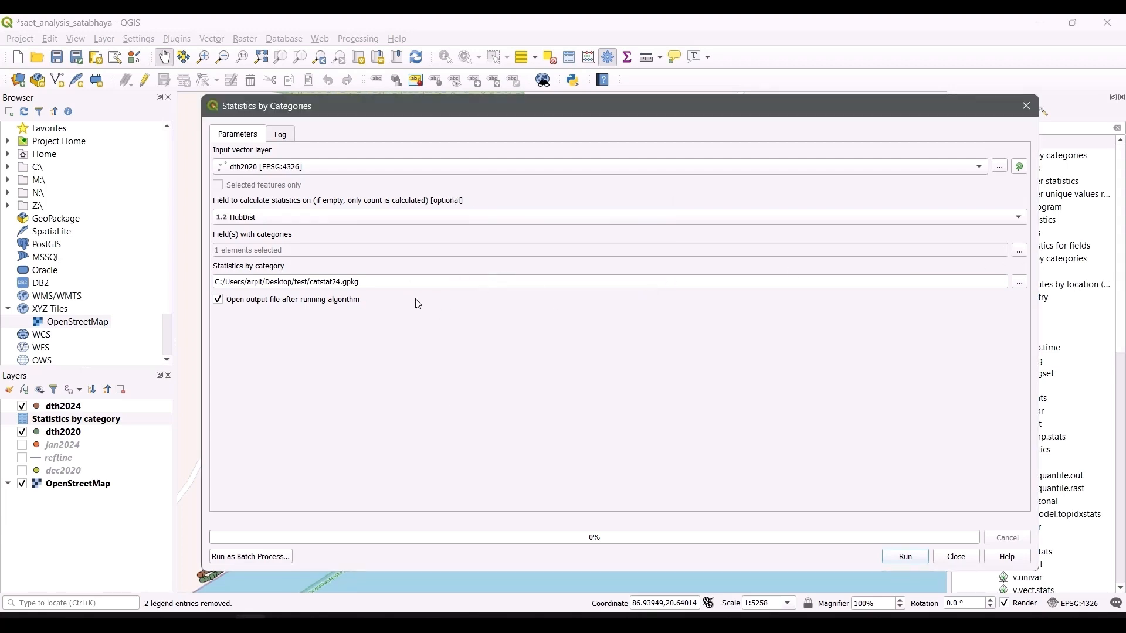
# Set the output file name to catstat20.gpkg, run the statistics for dth2020 and close the tool
pyautogui.click(337, 283)
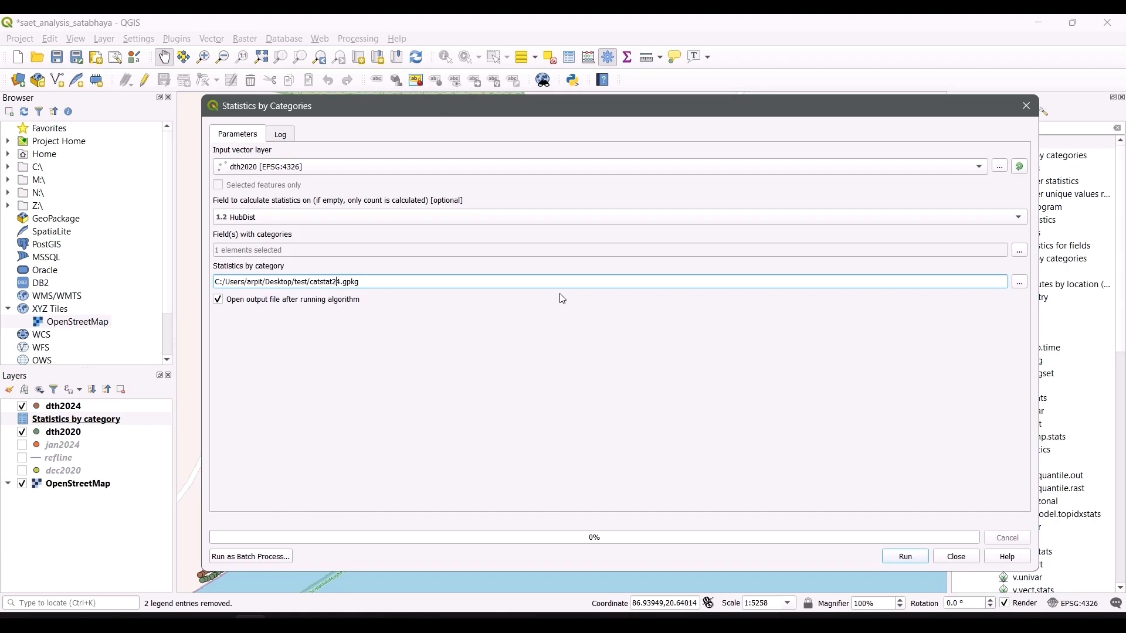
pyautogui.write('0')
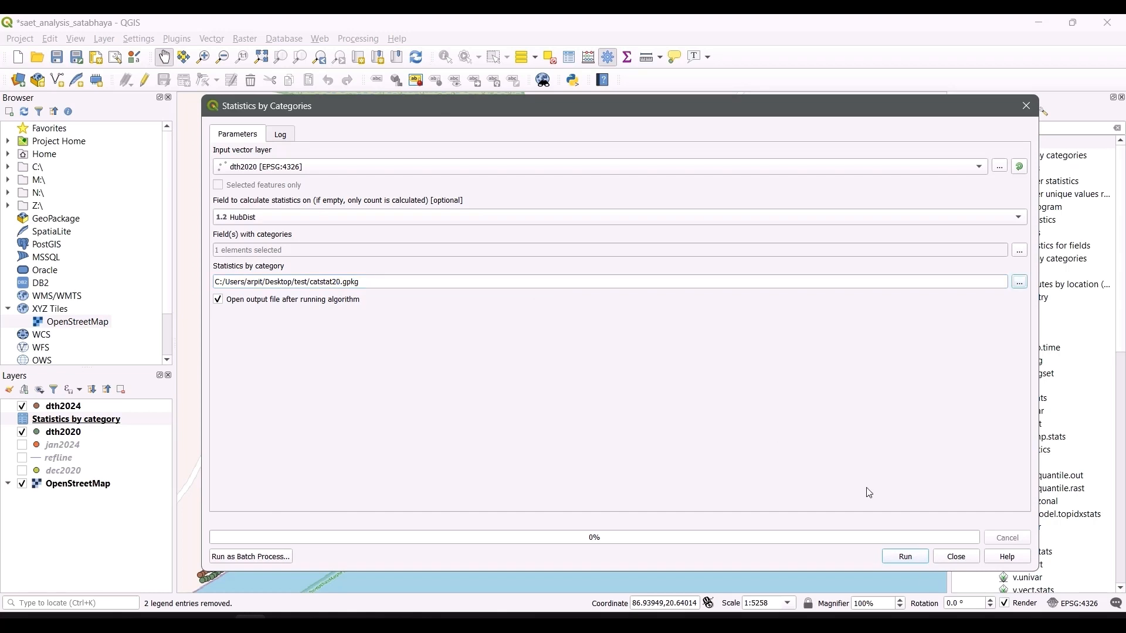
pyautogui.click(906, 555)
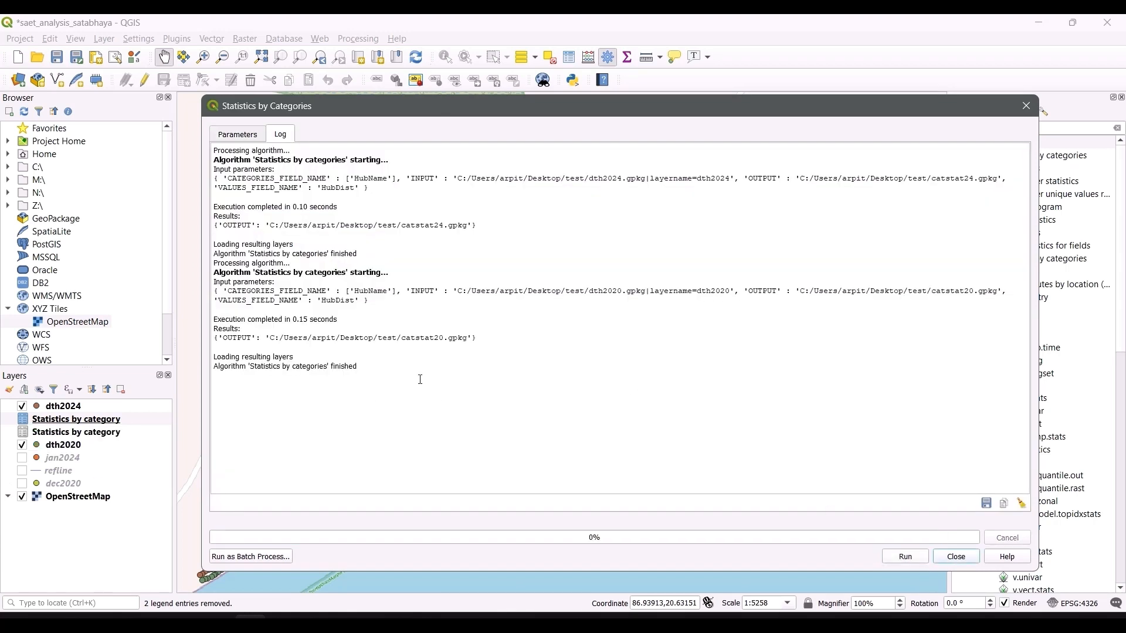
pyautogui.click(955, 555)
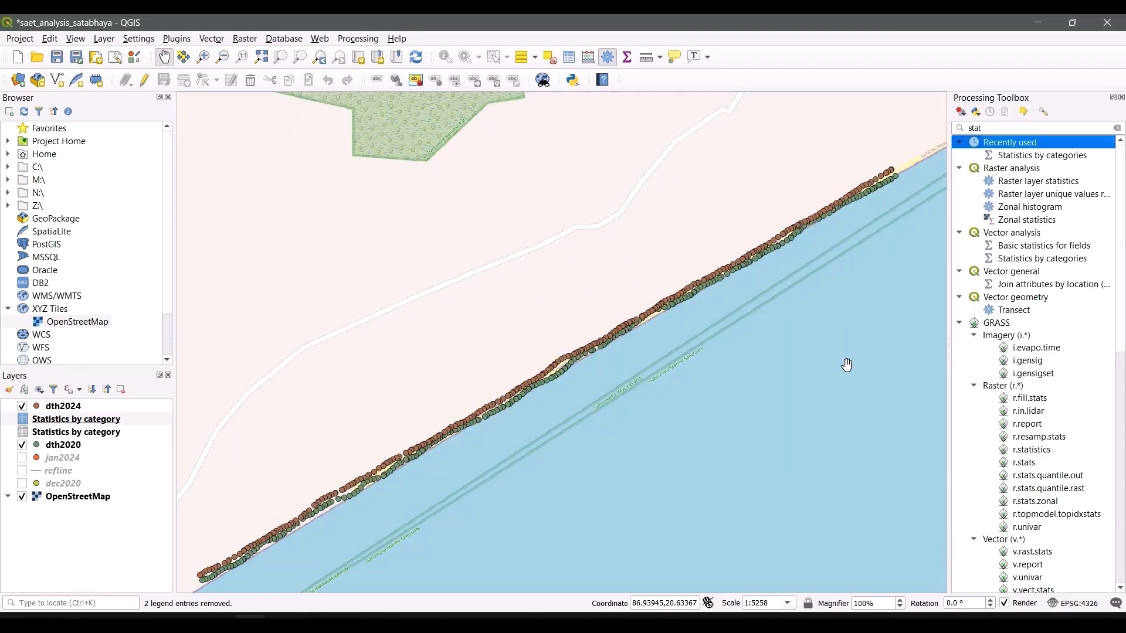
# Save the project and remove both Statistics by category tables from it
pyautogui.click(57, 56)
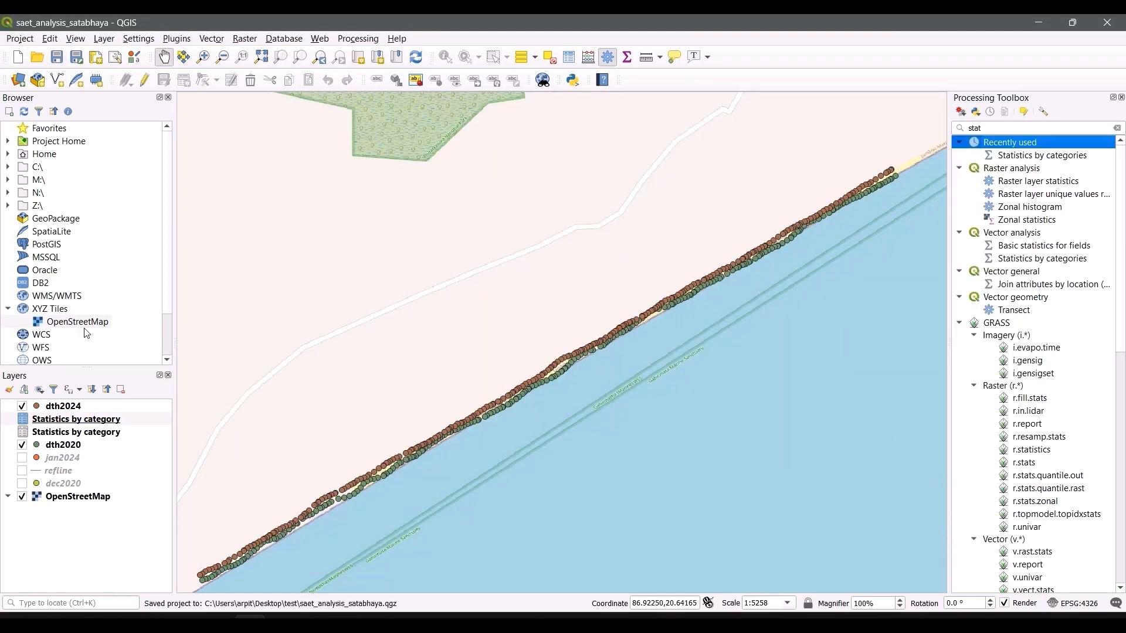
pyautogui.click(95, 434)
pyautogui.keyDown('ctrl'); pyautogui.click(96, 421); pyautogui.keyUp('ctrl')
pyautogui.rightClick(96, 417)
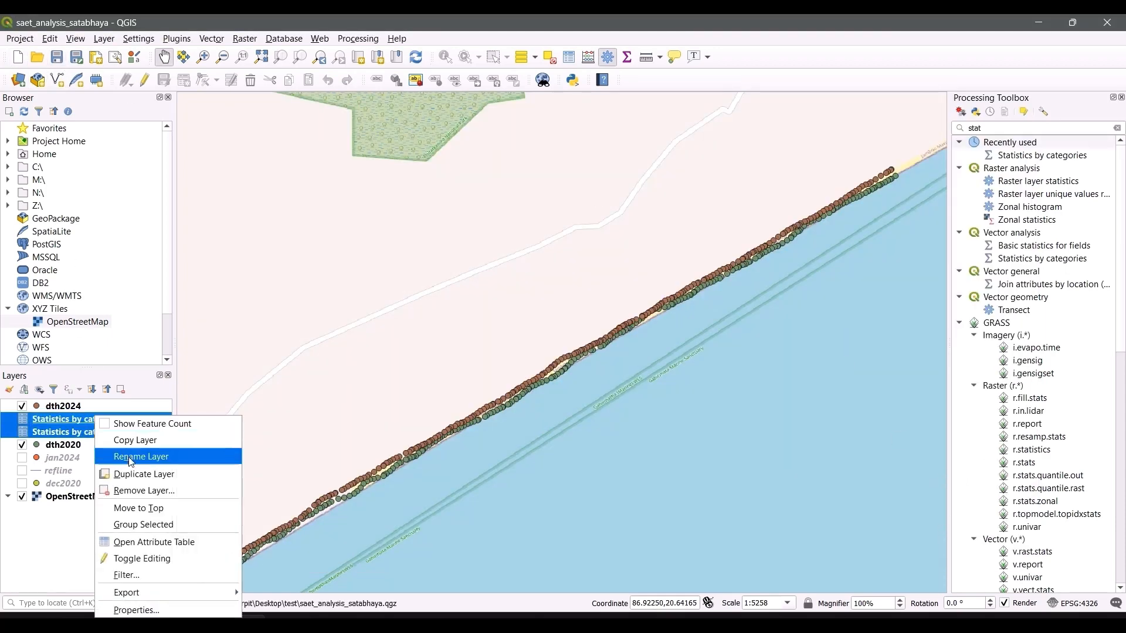
pyautogui.click(145, 491)
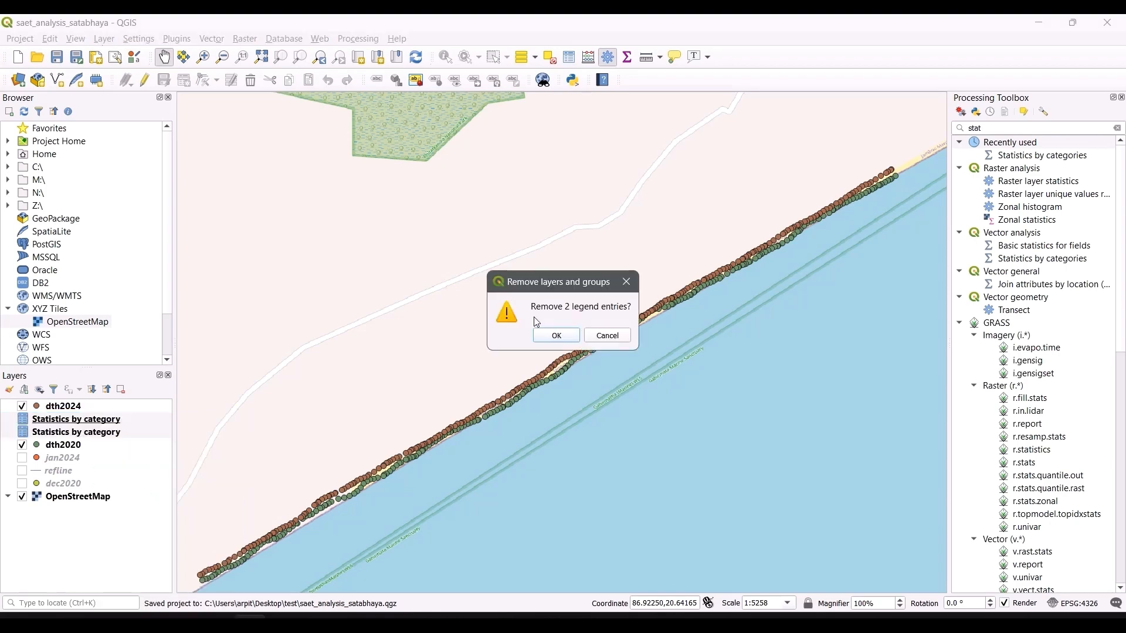
pyautogui.click(548, 335)
# Switch to File Explorer, add catstat20.gpkg and catstat24.gpkg from the test folder to the QGIS layers, and place catstat24 above catstat20
pyautogui.press('super+Tab')
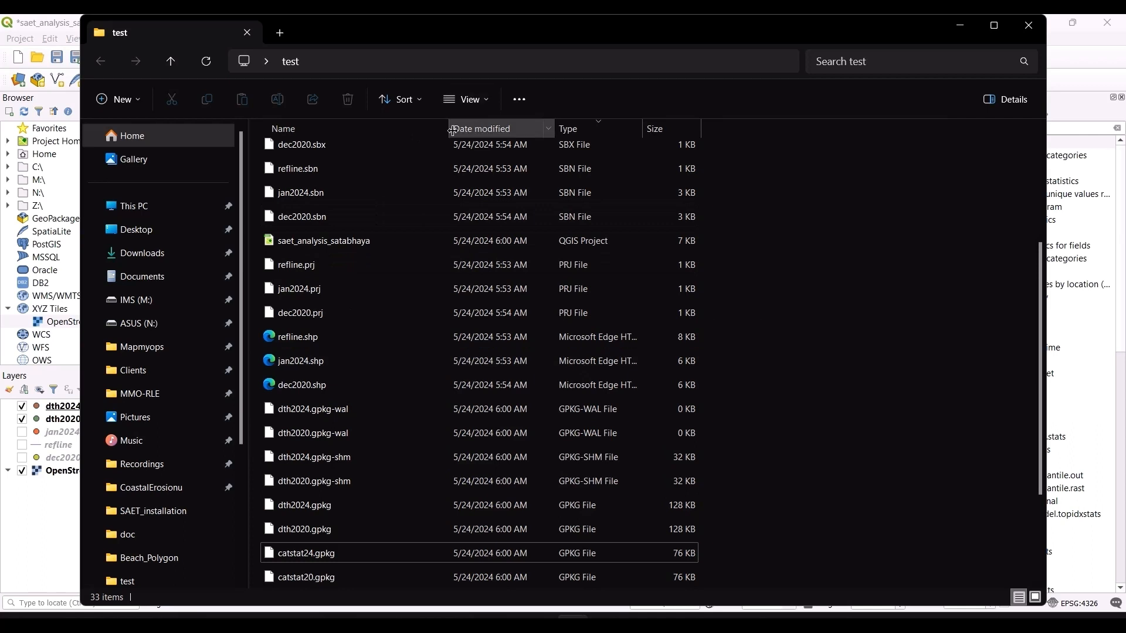
pyautogui.click(331, 128)
pyautogui.click(397, 159)
pyautogui.keyDown('shift'); pyautogui.click(395, 172); pyautogui.keyUp('shift')
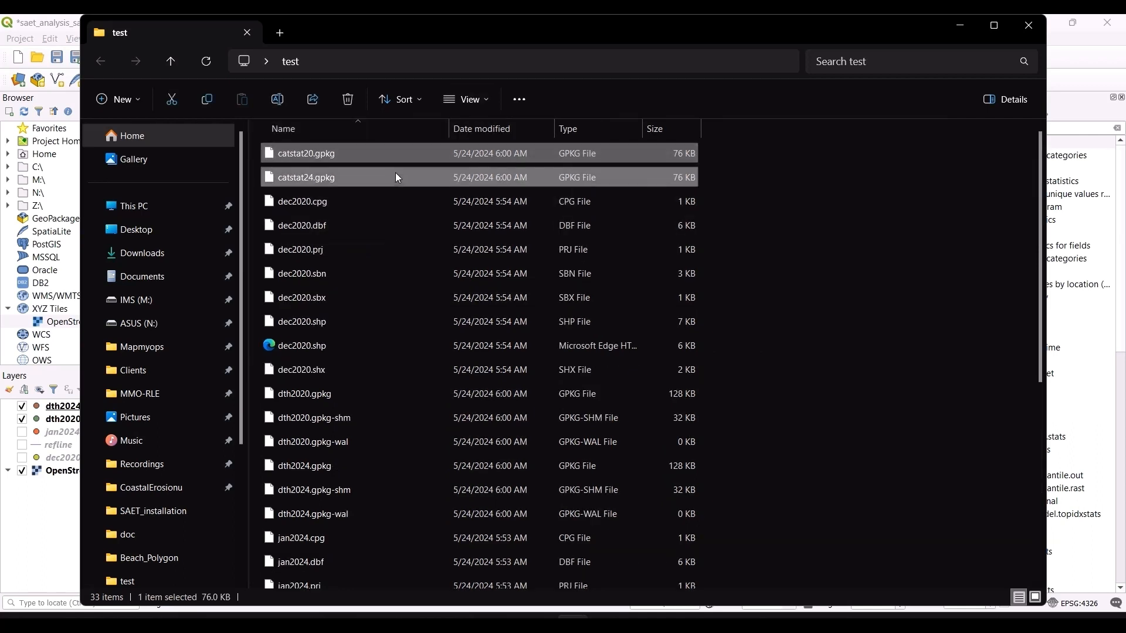
pyautogui.moveTo(395, 172); pyautogui.dragTo(54, 436)
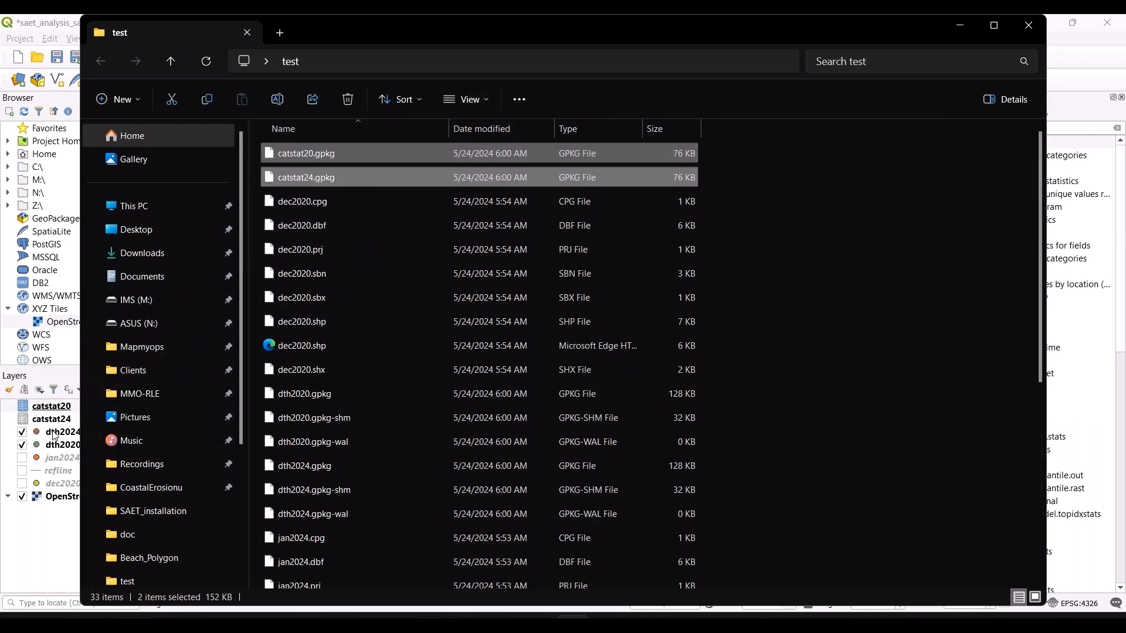
pyautogui.click(960, 25)
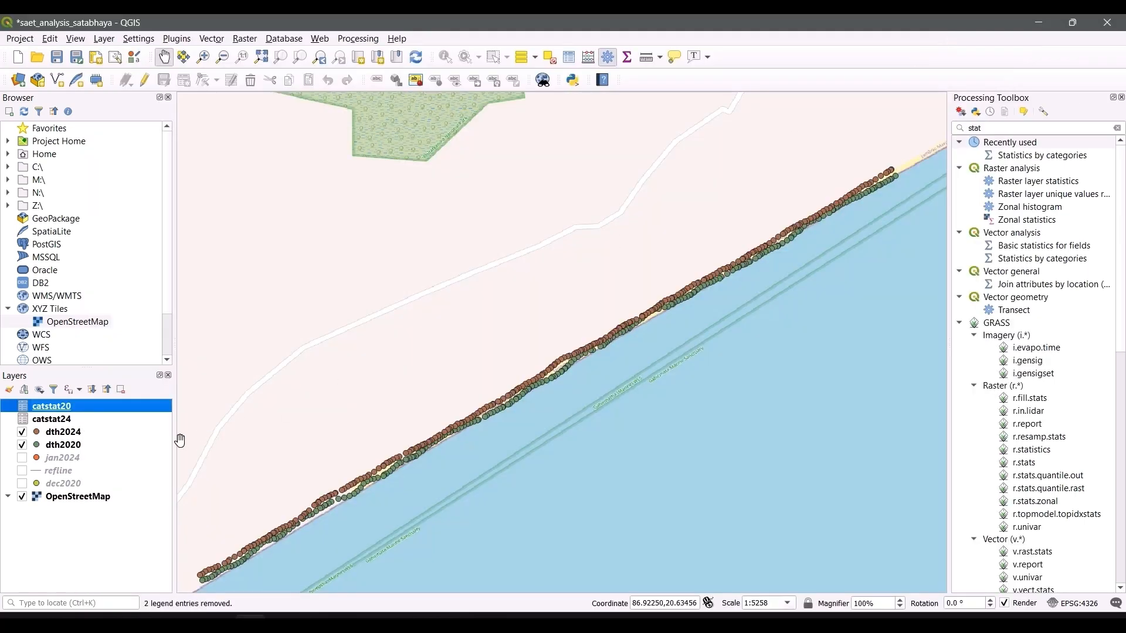
pyautogui.moveTo(75, 424); pyautogui.dragTo(75, 404)
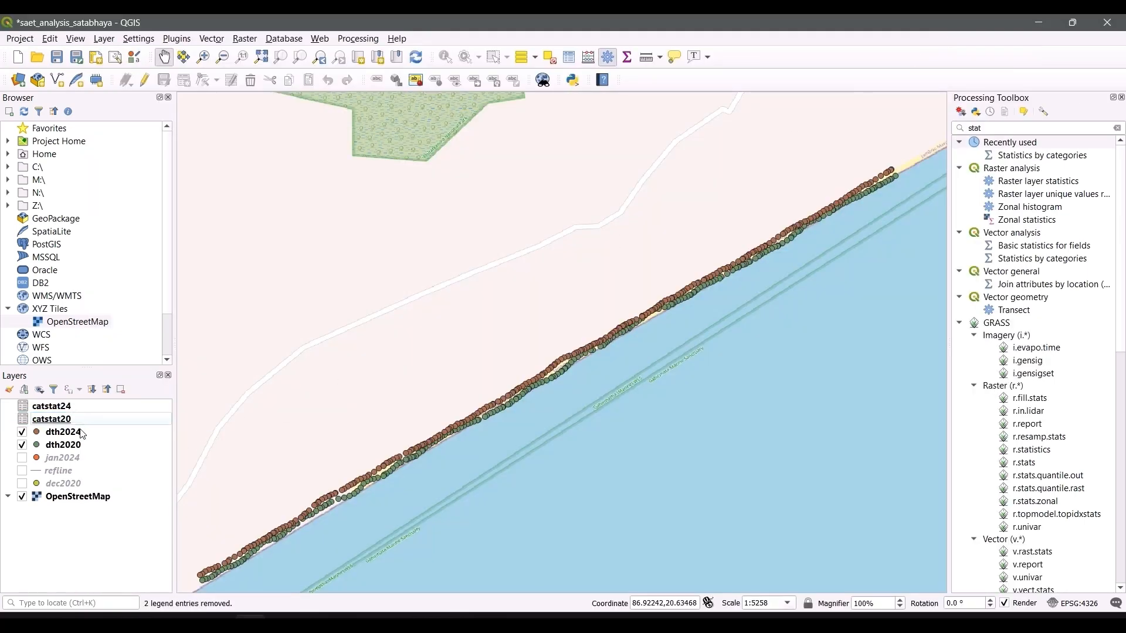
# Examine the per-HubName distance statistics, from count through mean to iqr, in the enlarged catstat24 attribute table
pyautogui.click(91, 407)
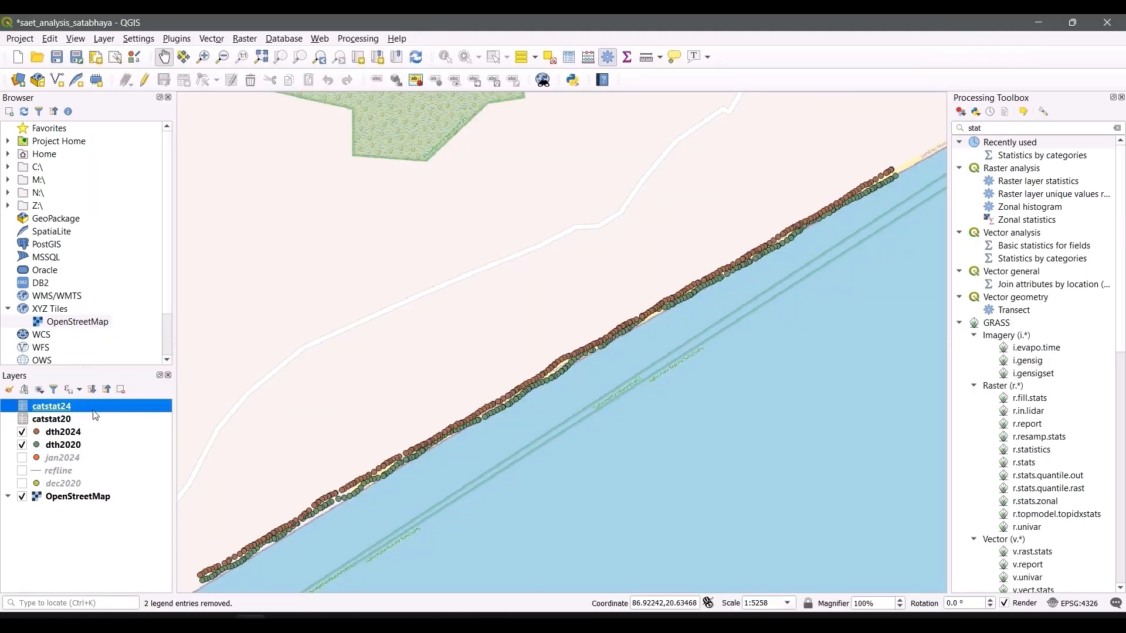
pyautogui.rightClick(91, 413)
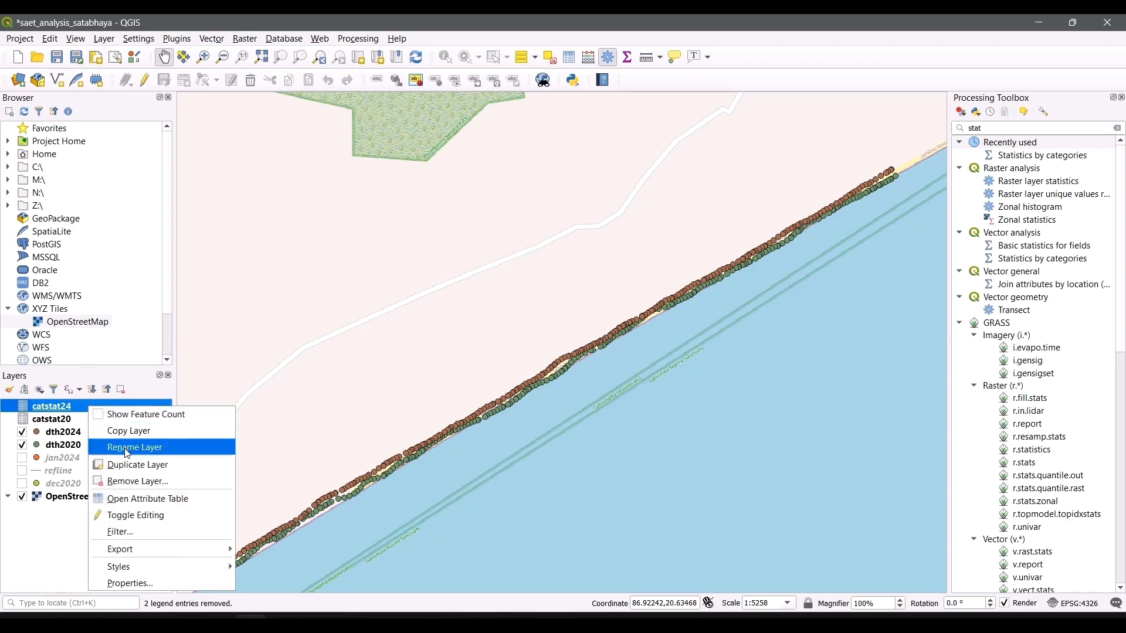
pyautogui.click(146, 499)
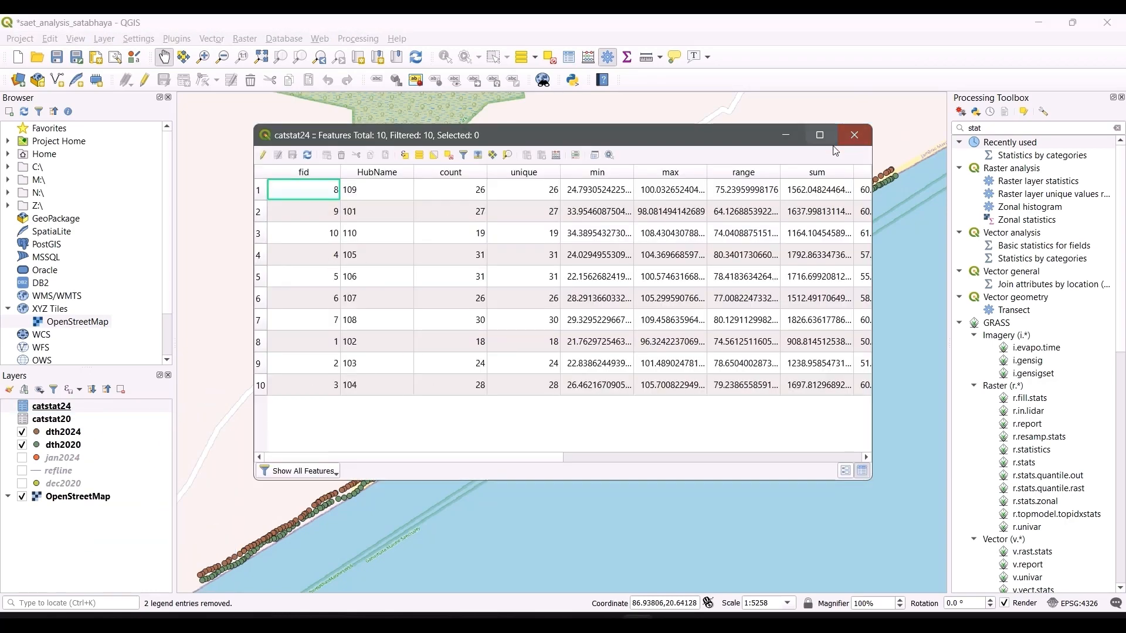
pyautogui.click(821, 136)
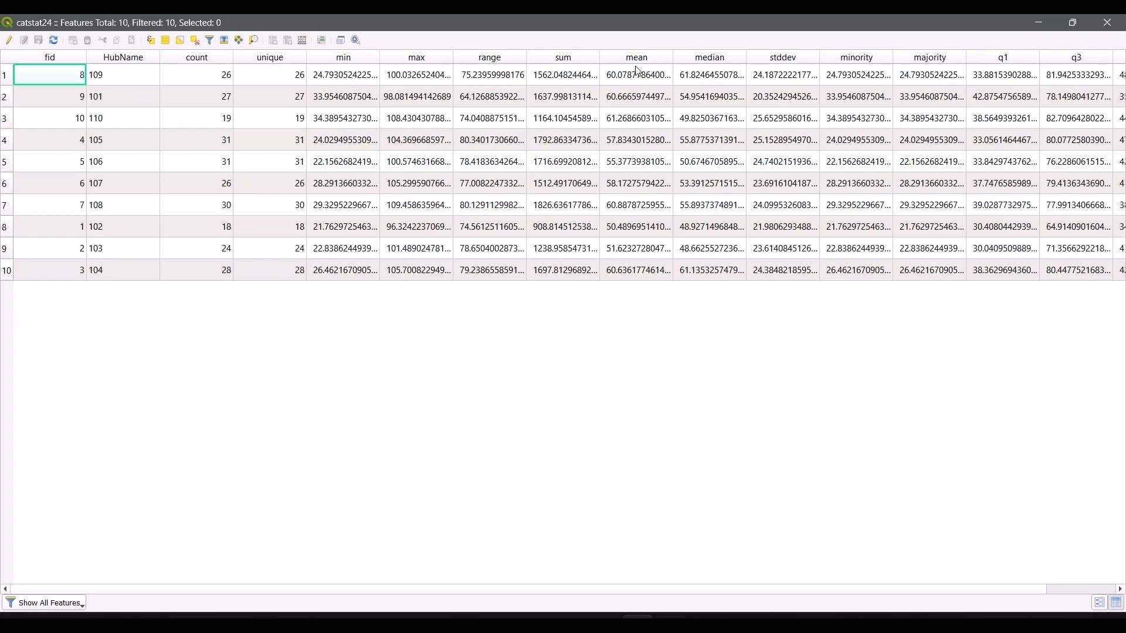
pyautogui.moveTo(677, 589); pyautogui.dragTo(729, 584)
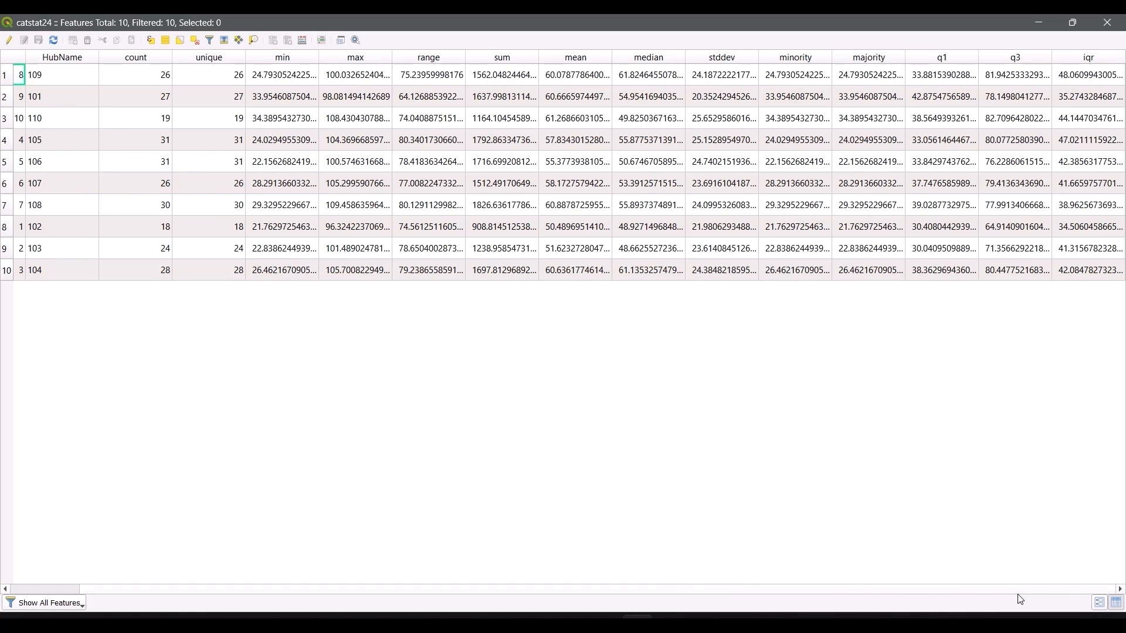
# Finish reviewing the catstat24 table, close it, and view the per-hub statistics in catstat20's attribute table
pyautogui.moveTo(1021, 600); pyautogui.dragTo(930, 599)
pyautogui.moveTo(774, 594); pyautogui.dragTo(1097, 590)
pyautogui.click(1110, 24)
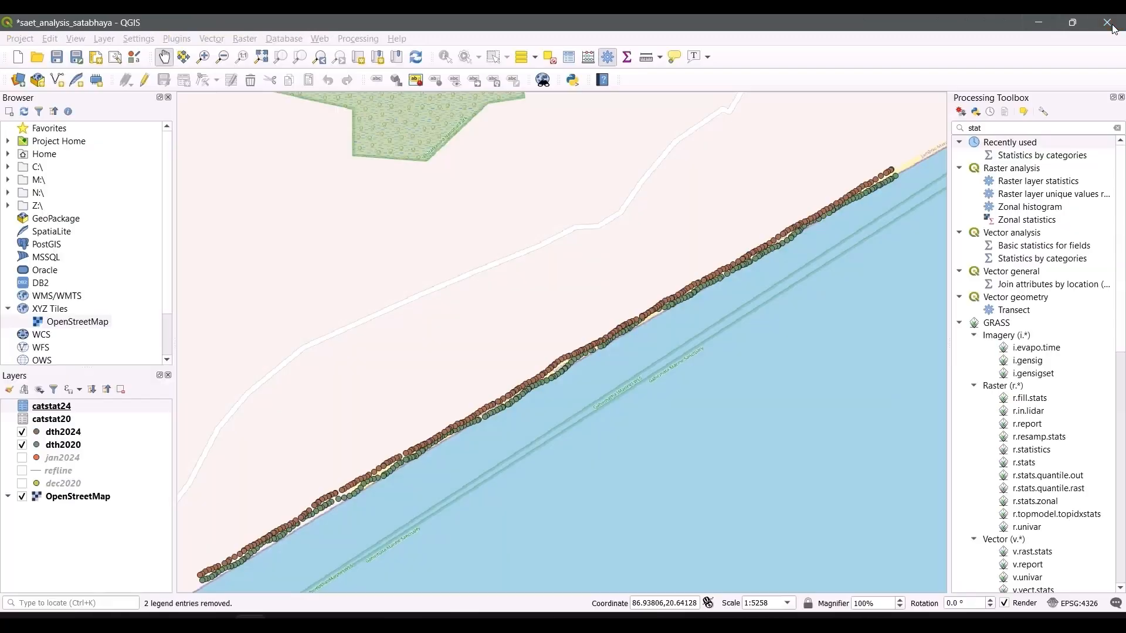
pyautogui.click(73, 420)
pyautogui.rightClick(72, 419)
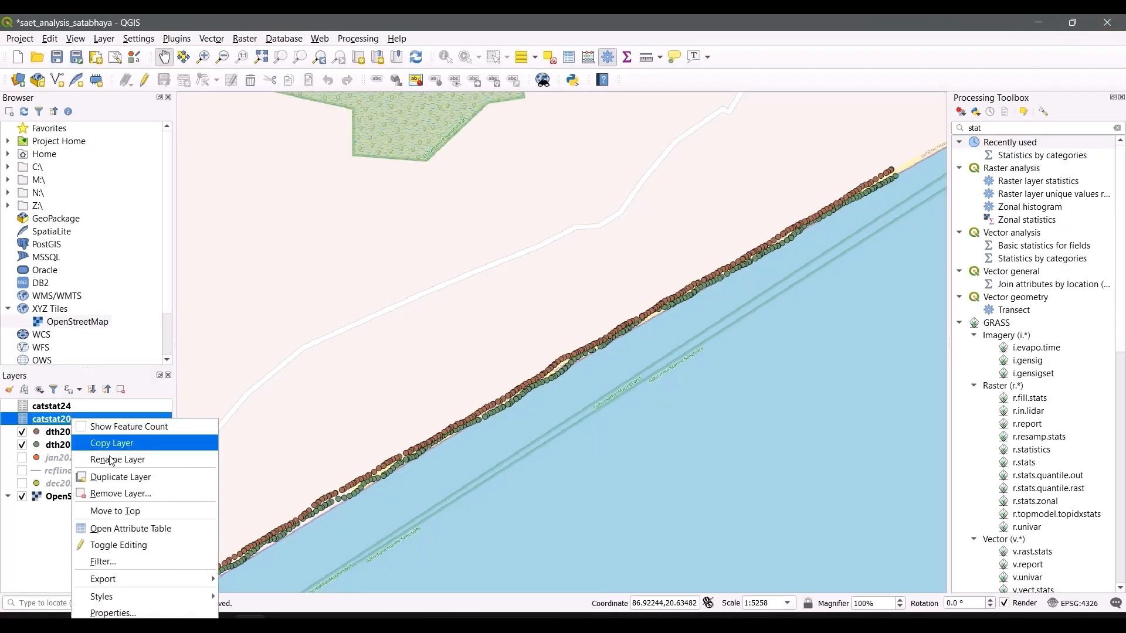
pyautogui.click(136, 529)
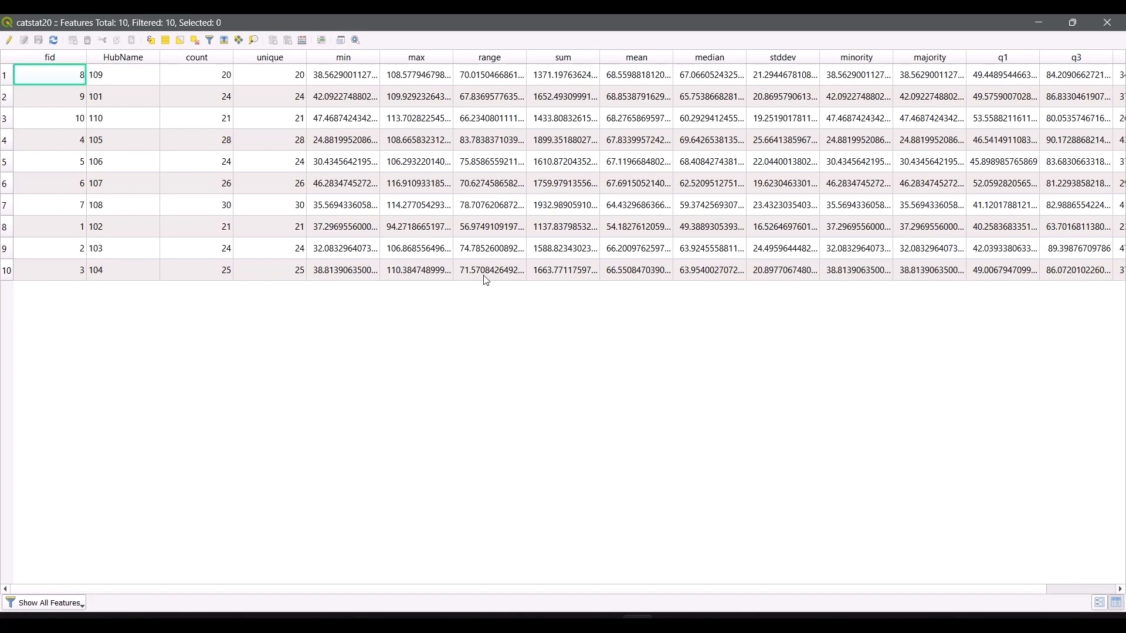
pyautogui.click(1107, 23)
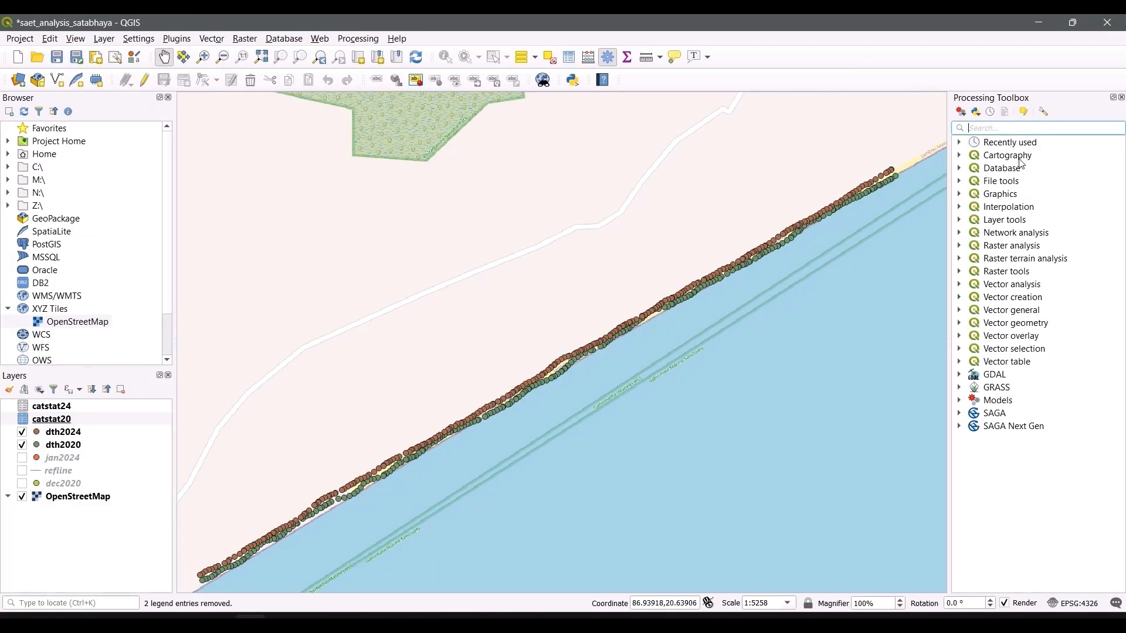
# Set up Join attributes by field value with catstat20 and catstat24 as input layers, matched on HubName in both
pyautogui.write('join')
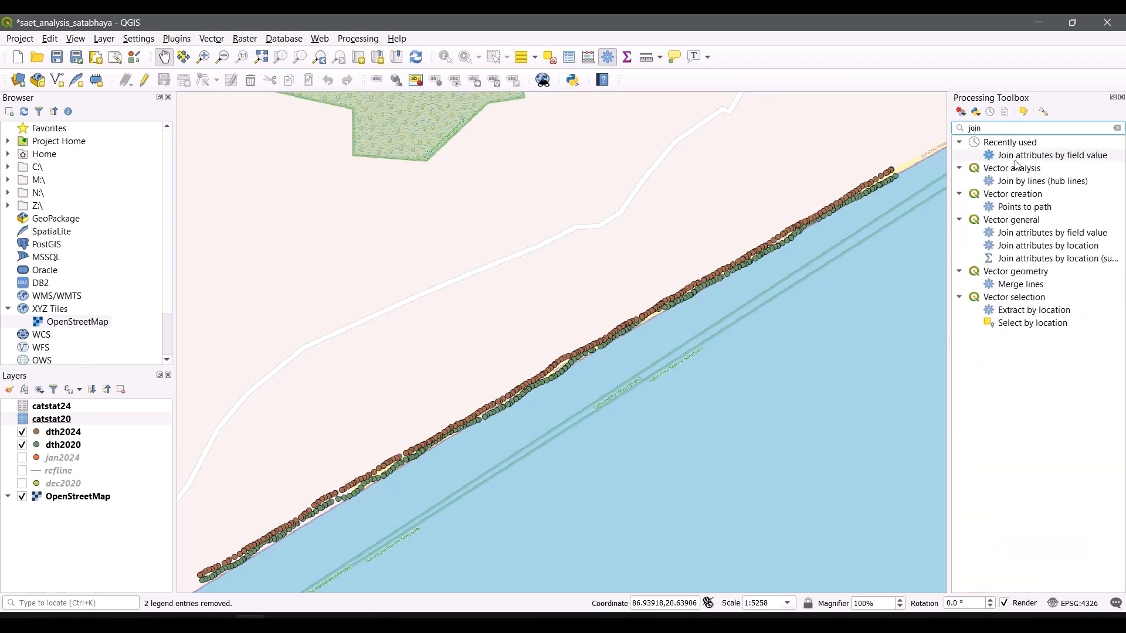
pyautogui.doubleClick(1012, 158)
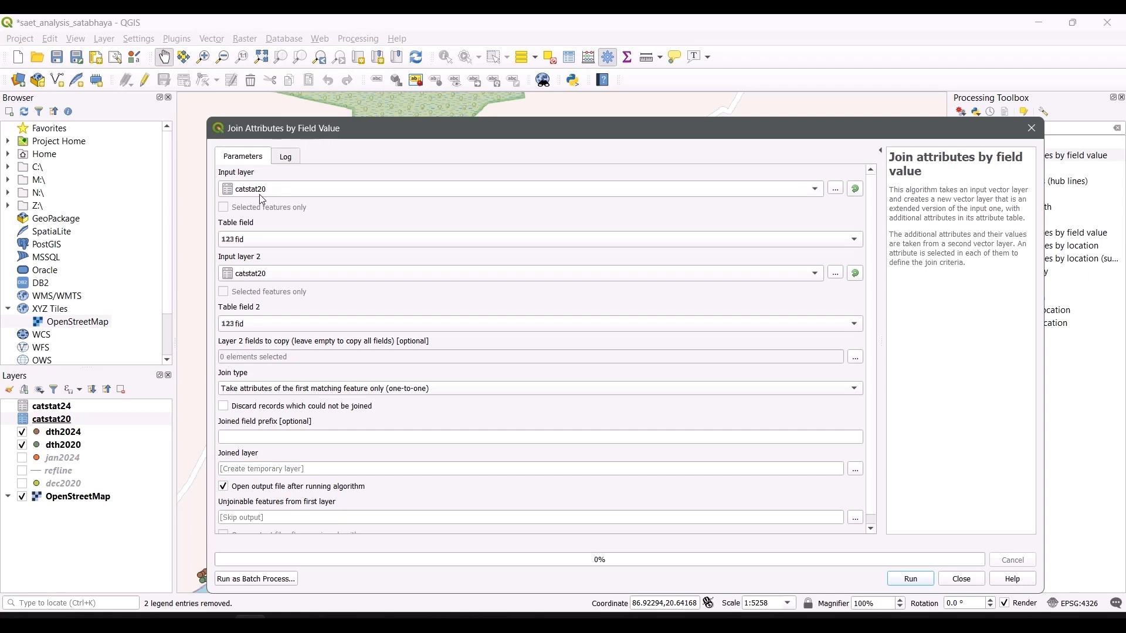
pyautogui.click(256, 278)
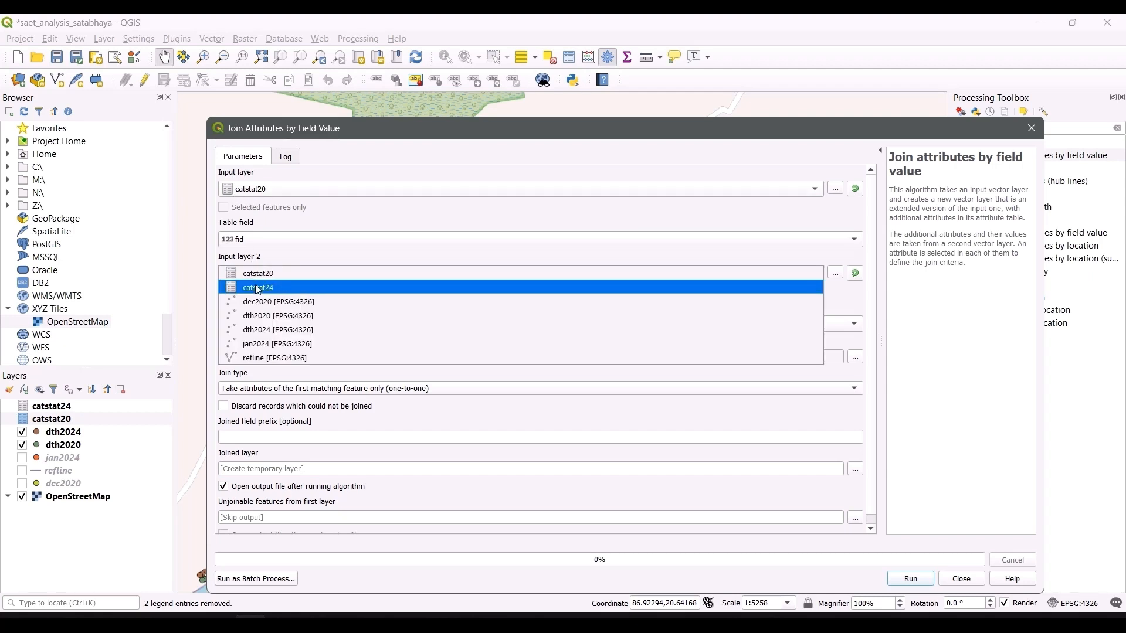
pyautogui.click(268, 258)
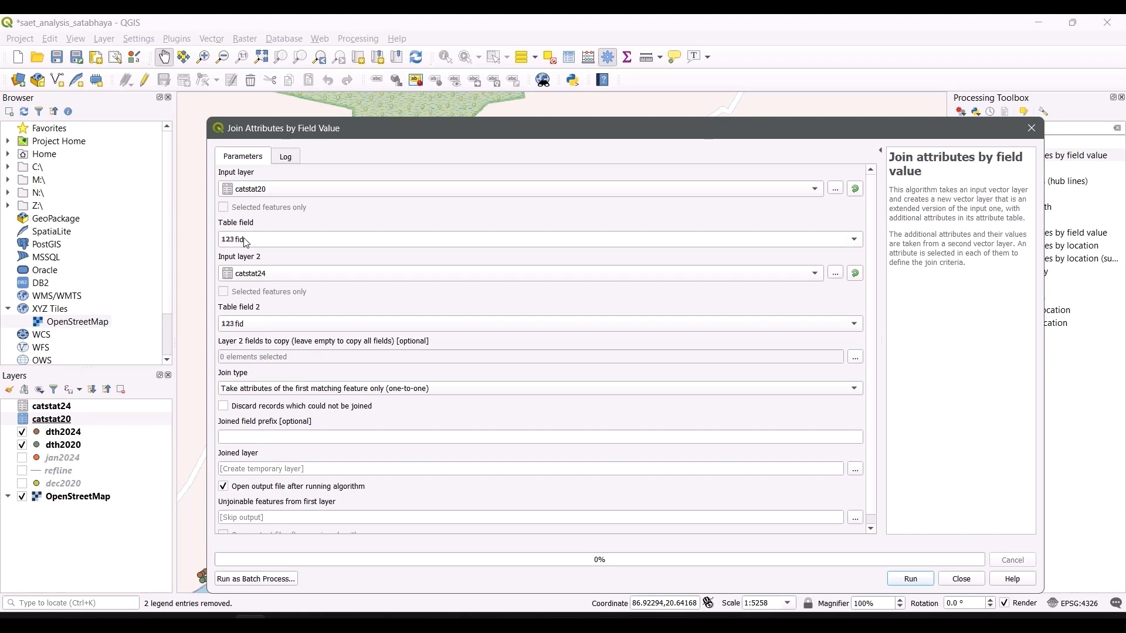
pyautogui.click(247, 242)
pyautogui.click(261, 256)
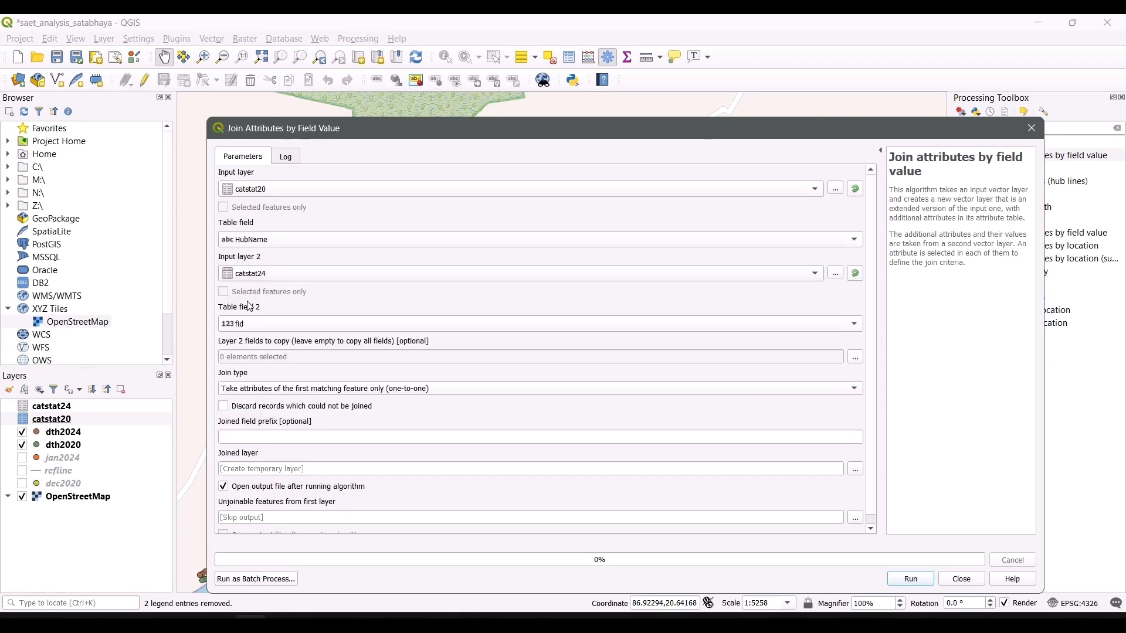
pyautogui.click(258, 323)
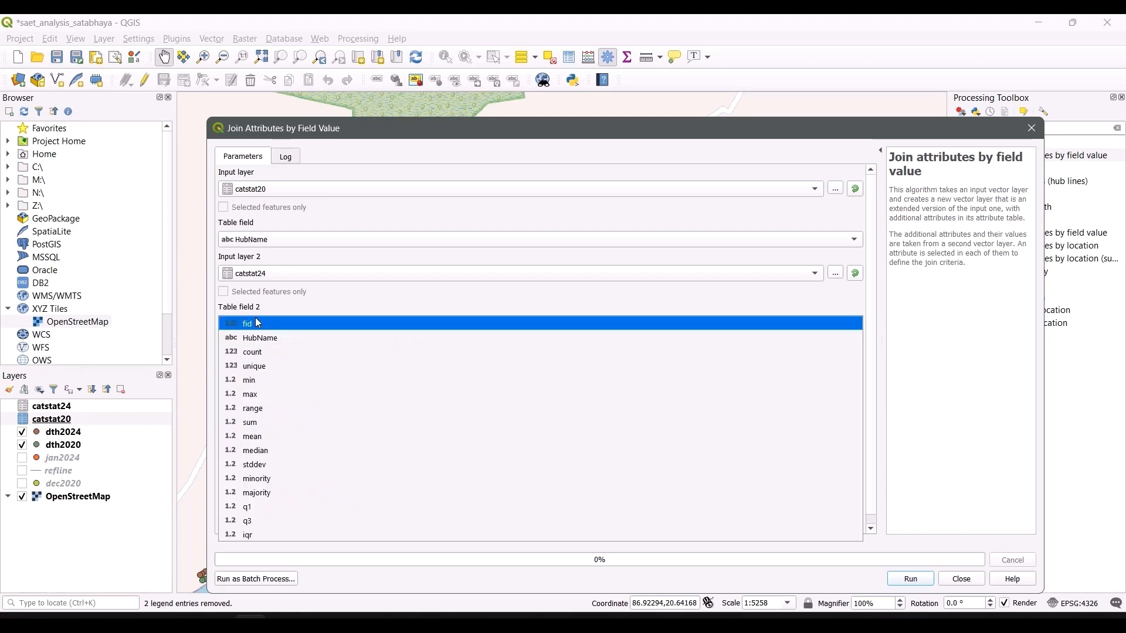
pyautogui.click(274, 345)
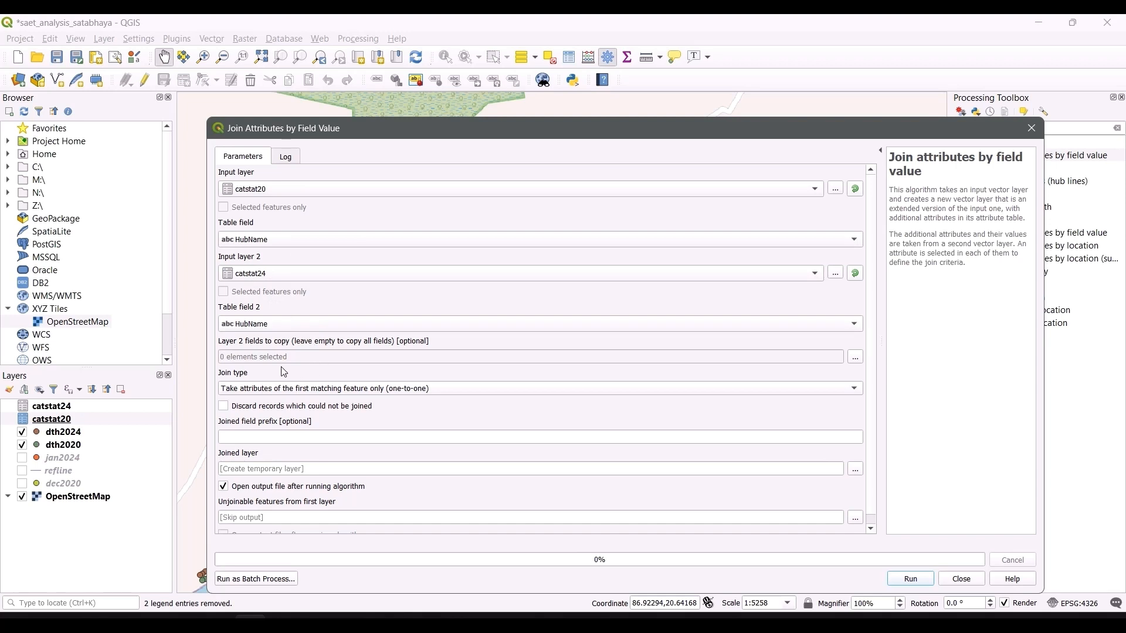
# Set the joined field prefix to POST_ and the joined layer's output file to join_P1.gpkg in the test folder
pyautogui.click(274, 437)
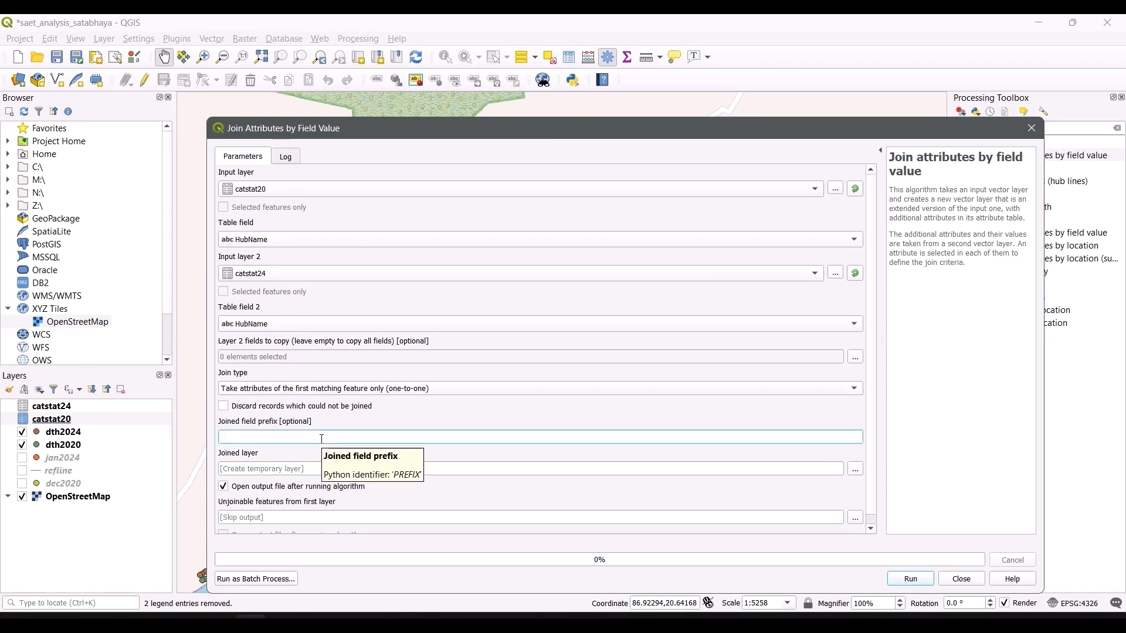
pyautogui.write('POST_')
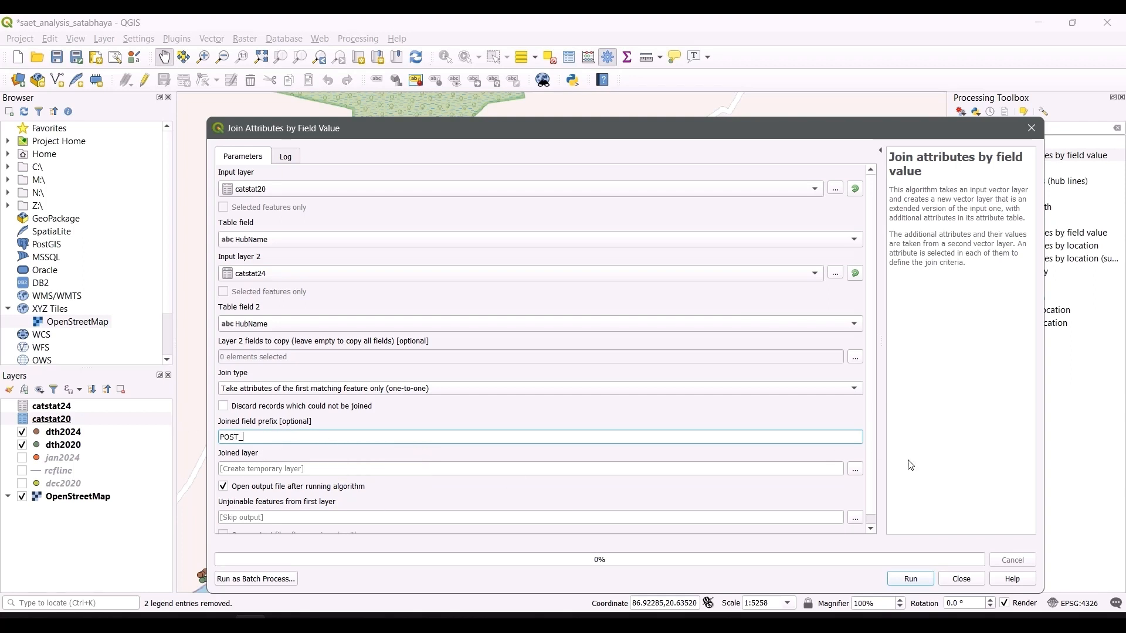
pyautogui.click(855, 478)
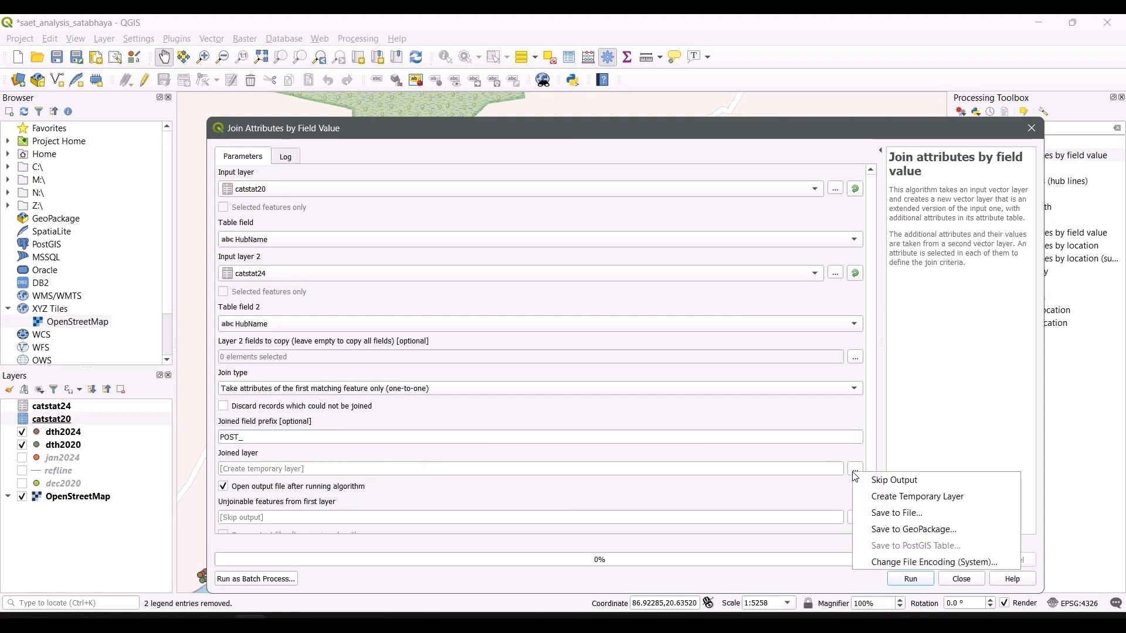
pyautogui.click(883, 496)
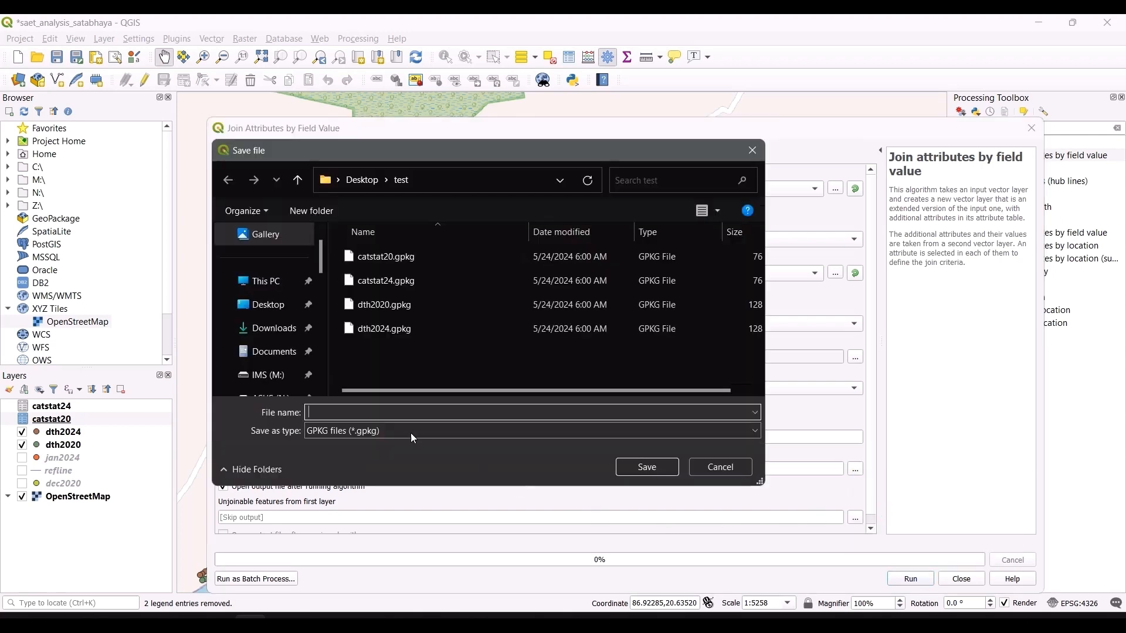
pyautogui.write('join_P')
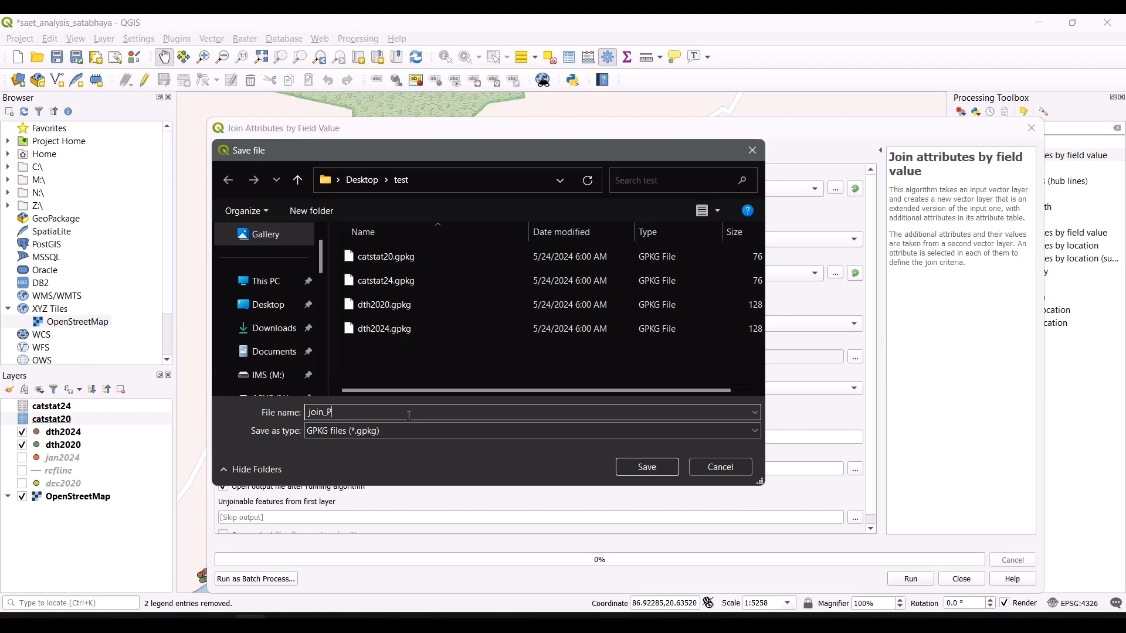
pyautogui.write('1')
pyautogui.click(646, 465)
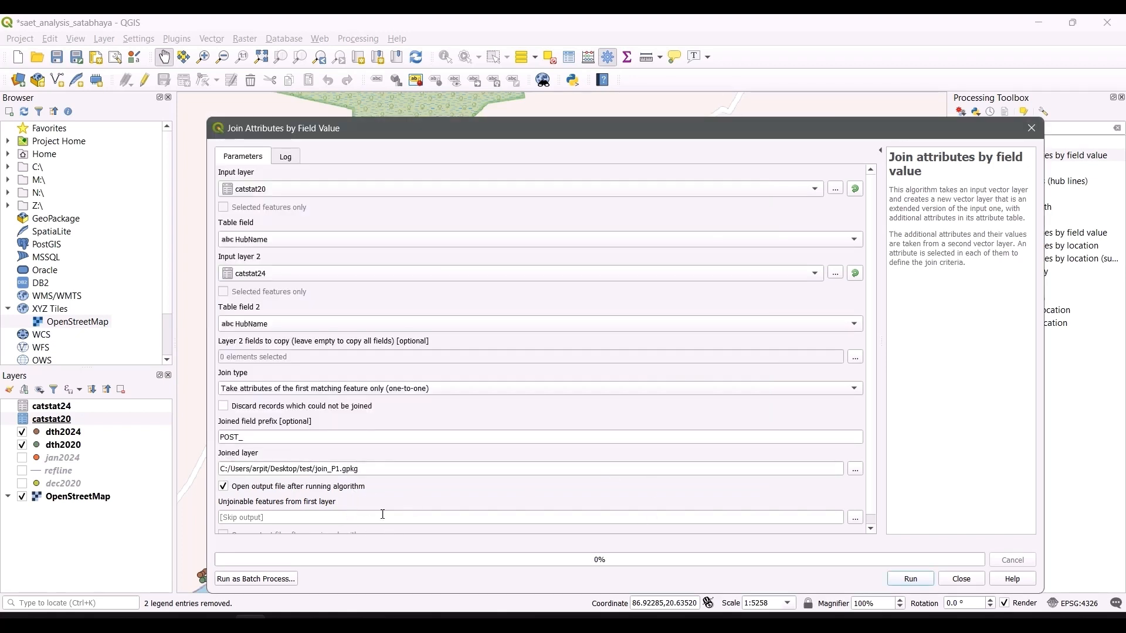
# Run the attribute join and close the tool
pyautogui.scroll(-1, 383, 514)
pyautogui.scroll(1, 329, 305)
pyautogui.click(912, 580)
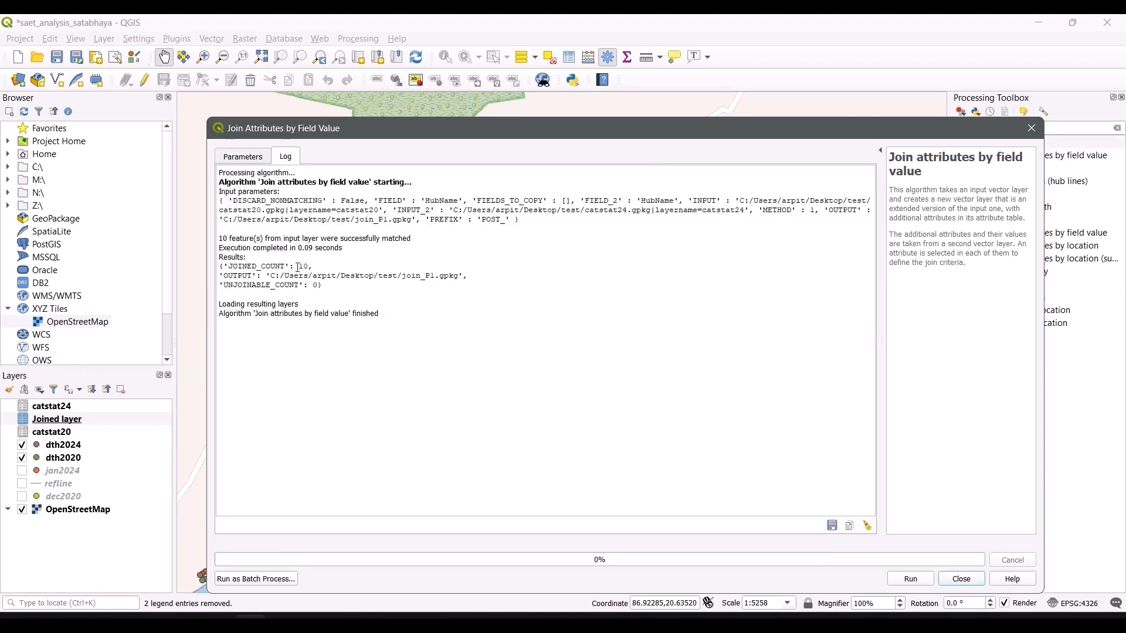
pyautogui.click(961, 579)
# Open the Joined layer's attribute table and examine the POST_ columns through POST_iqr
pyautogui.rightClick(101, 420)
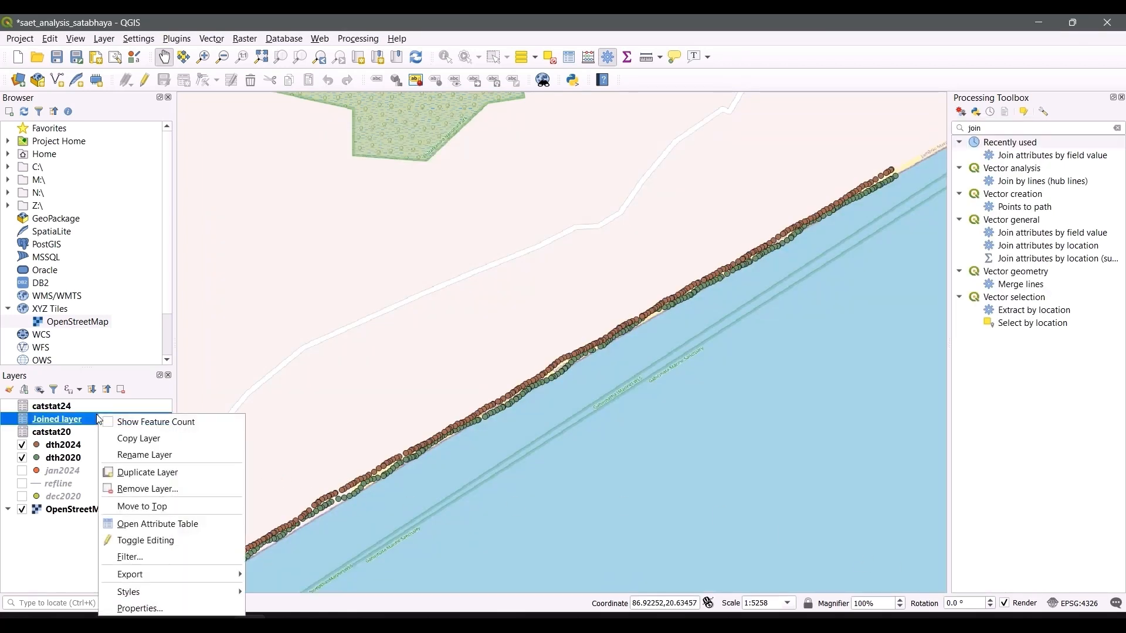
pyautogui.click(155, 523)
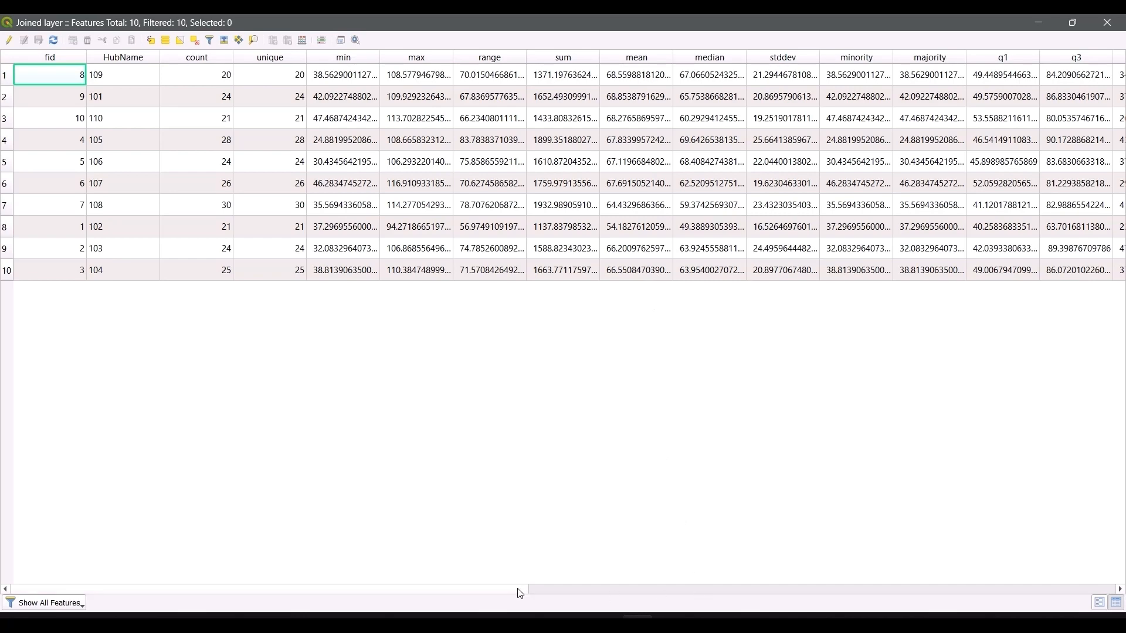
pyautogui.moveTo(521, 594); pyautogui.dragTo(892, 552)
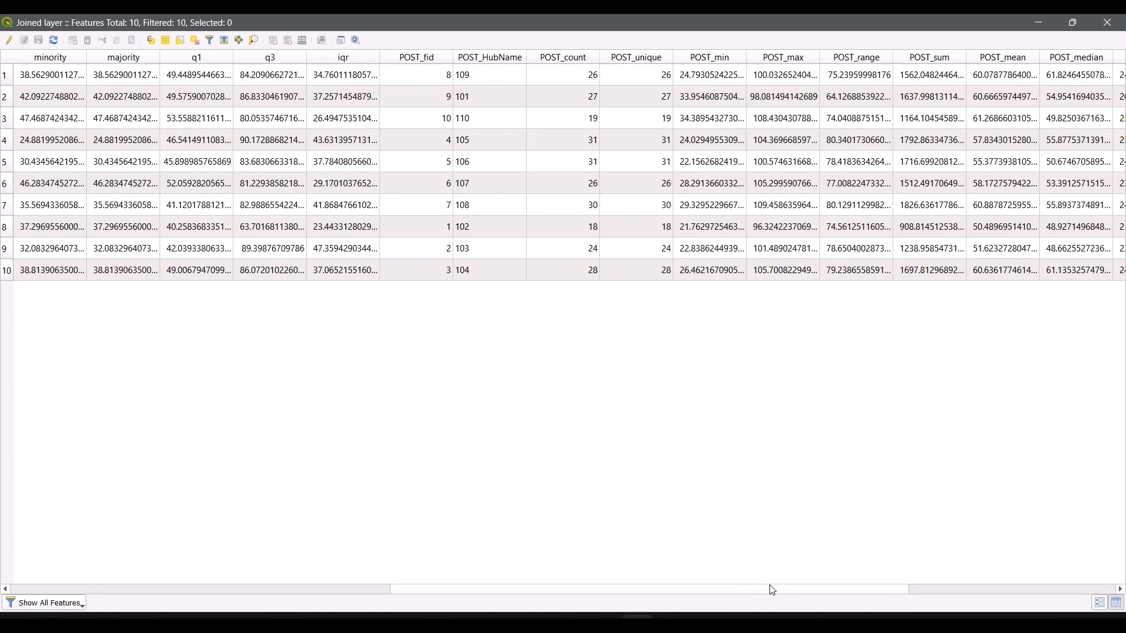
pyautogui.moveTo(772, 588); pyautogui.dragTo(901, 573)
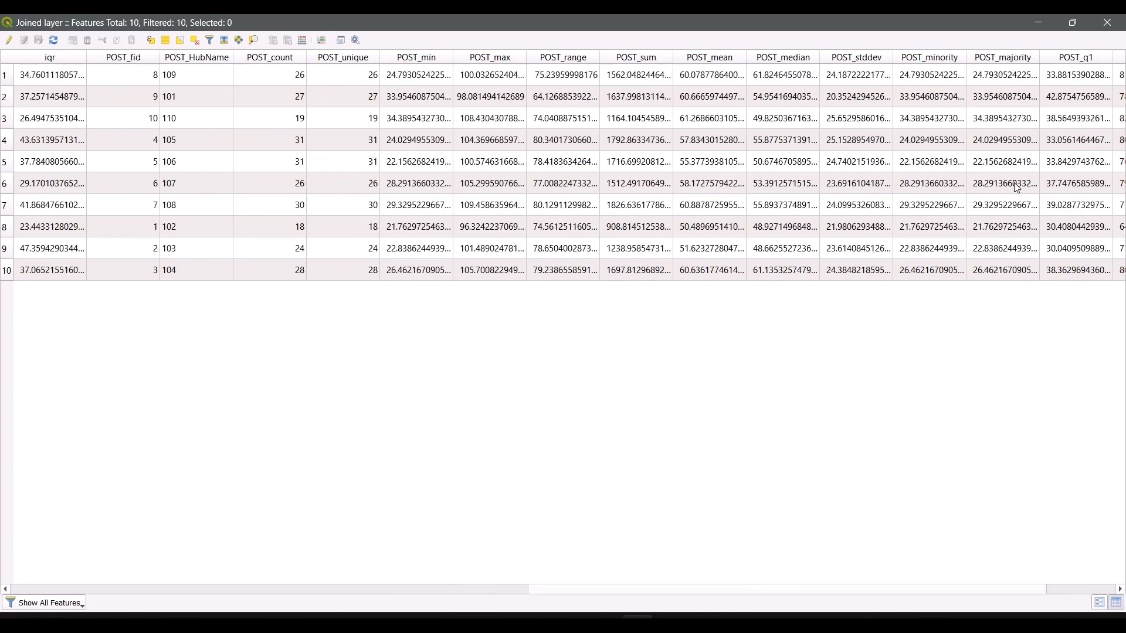
pyautogui.moveTo(919, 590); pyautogui.dragTo(1034, 577)
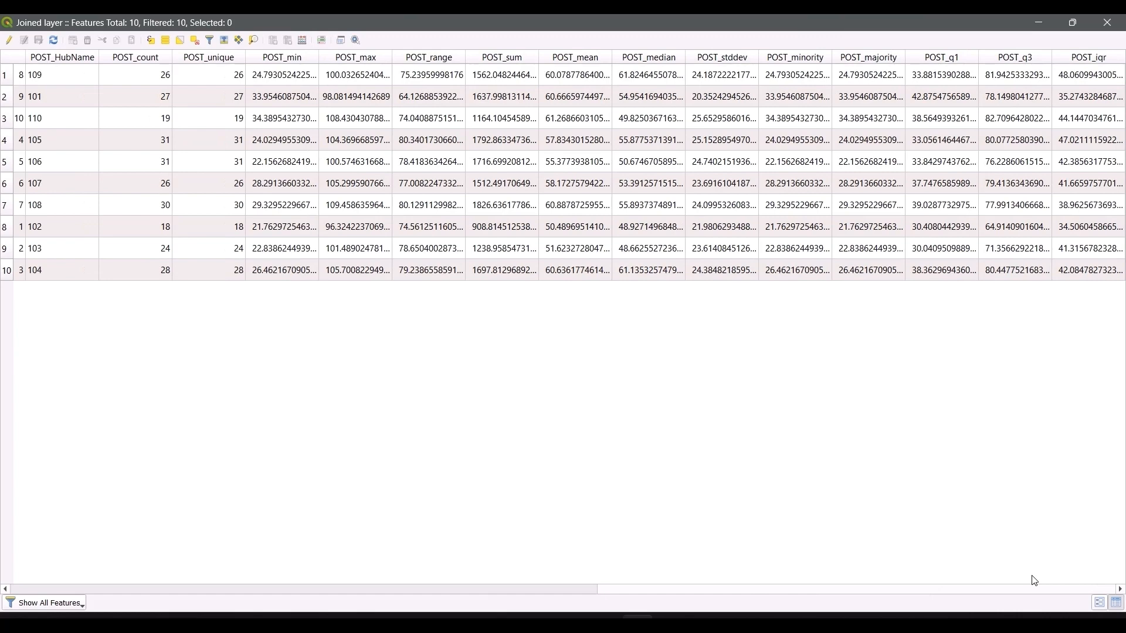
# Hide every column after mean except POST_mean in the Joined layer's table, including median, POST_q1, POST_q3 and POST_iqr
pyautogui.click(1085, 60)
pyautogui.rightClick(1085, 61)
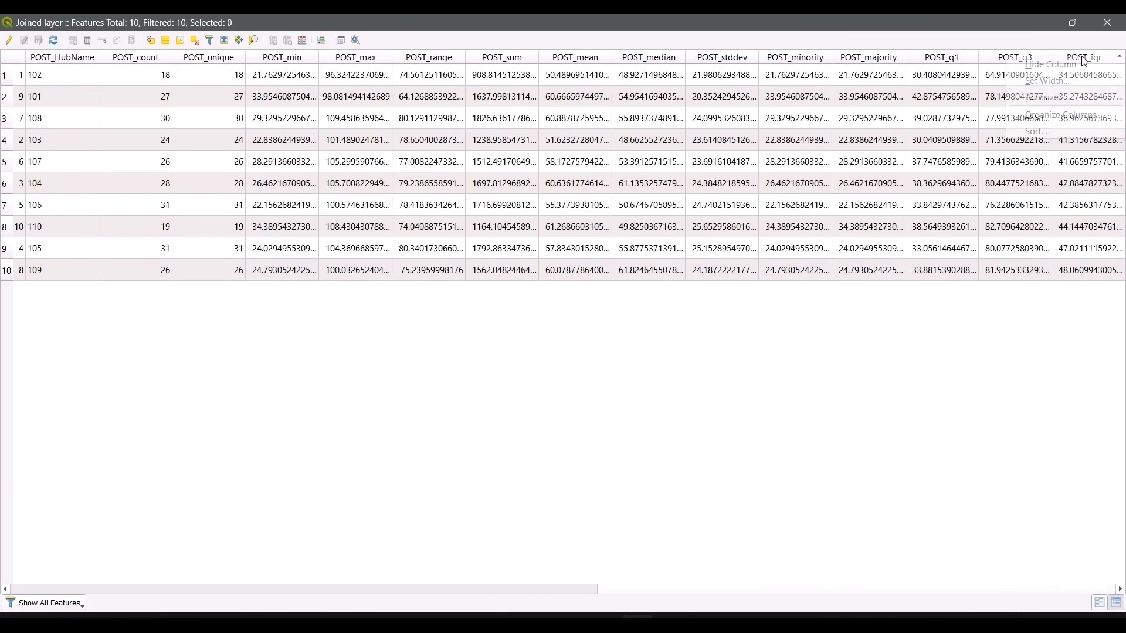
pyautogui.click(1060, 66)
pyautogui.rightClick(1071, 59)
pyautogui.click(1047, 64)
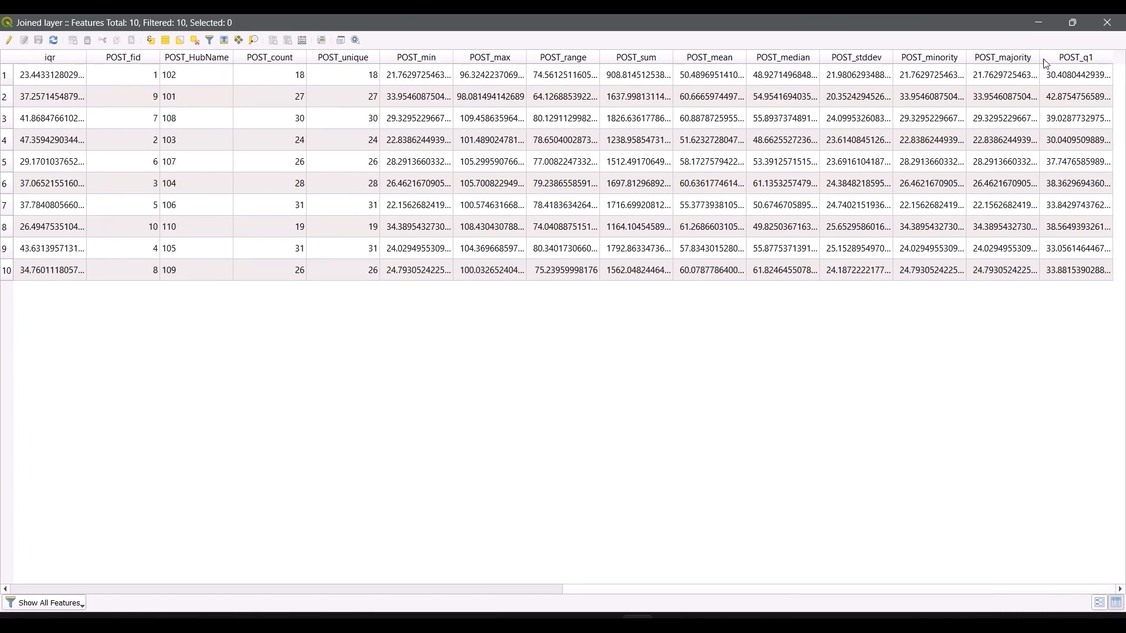
pyautogui.rightClick(1068, 59)
pyautogui.click(1063, 68)
pyautogui.rightClick(710, 60)
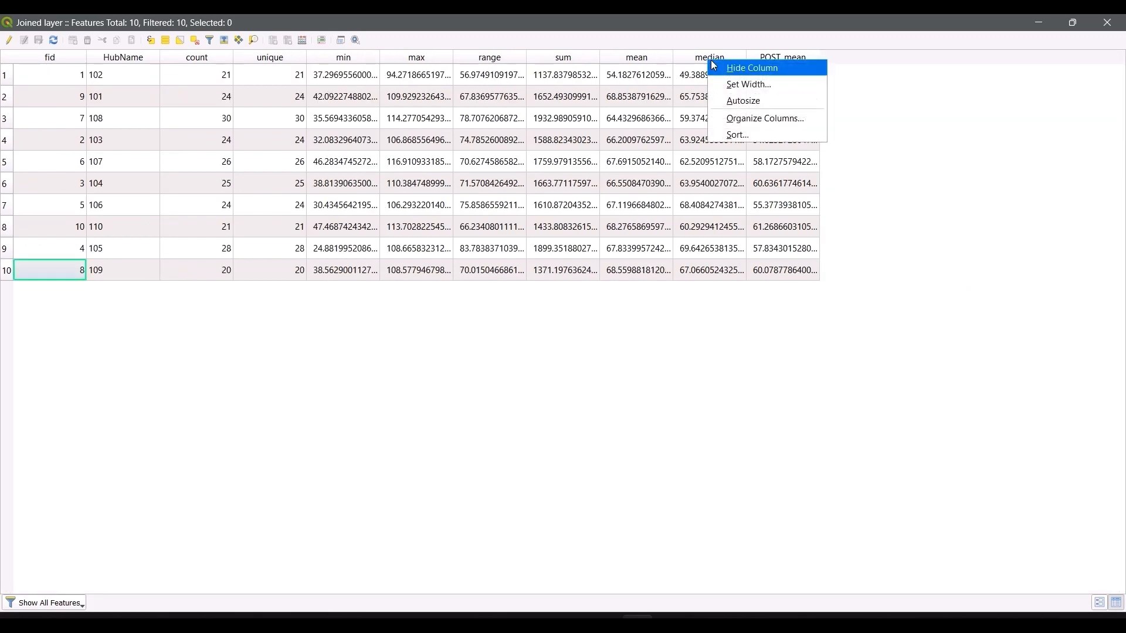
pyautogui.click(713, 67)
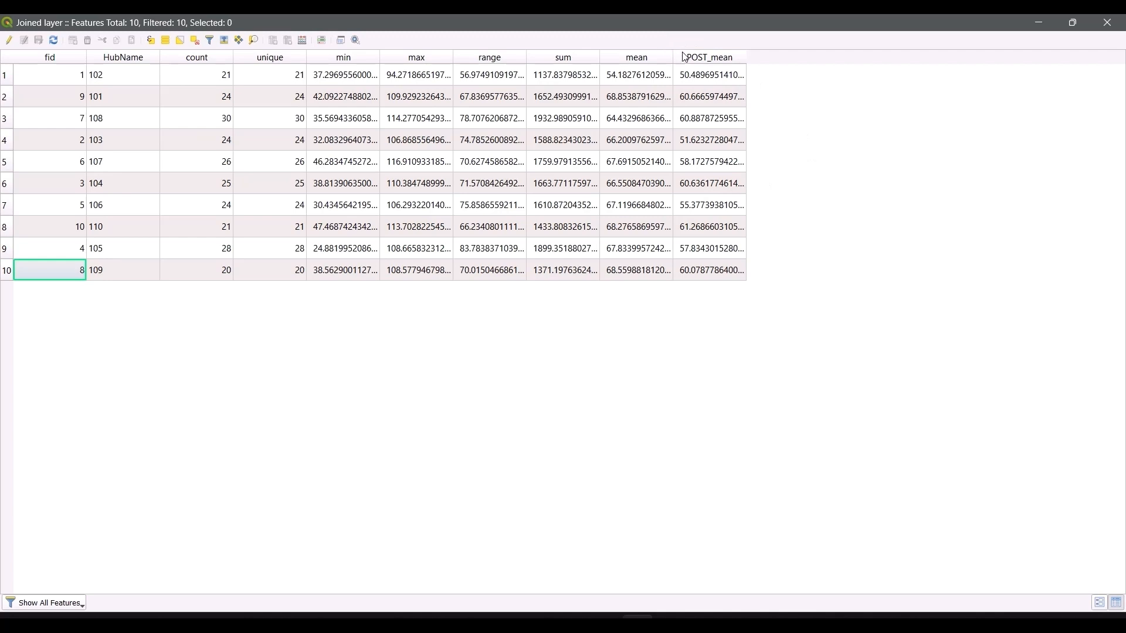
# Enable editing, create a whole-number field Difference with the expression Post_Mean - Mean, and save the edits
pyautogui.click(9, 39)
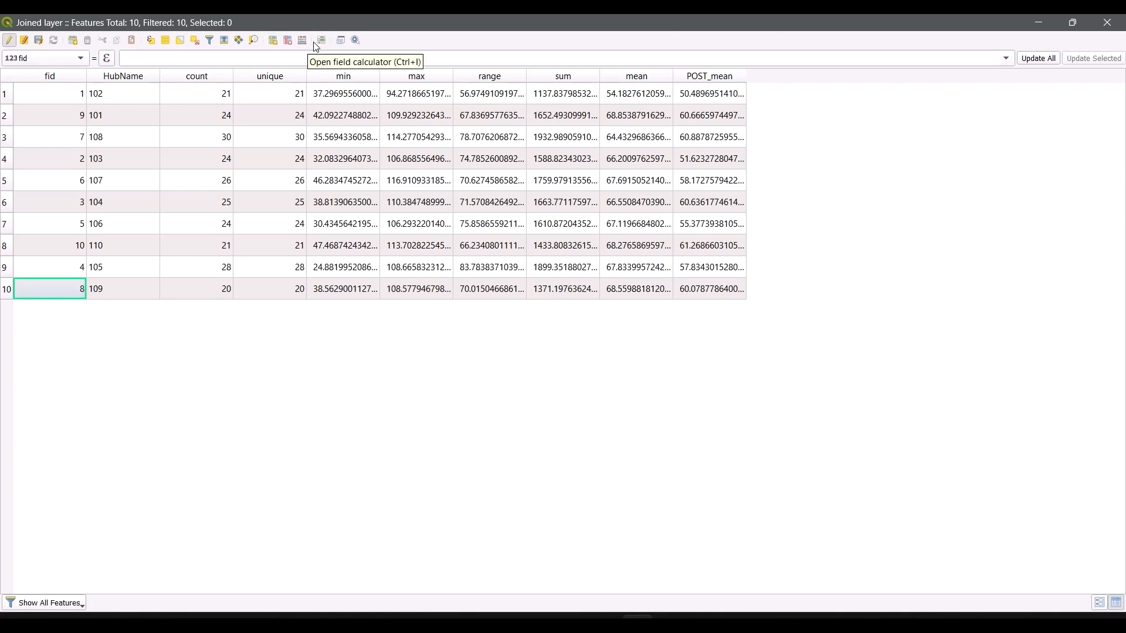
pyautogui.click(304, 41)
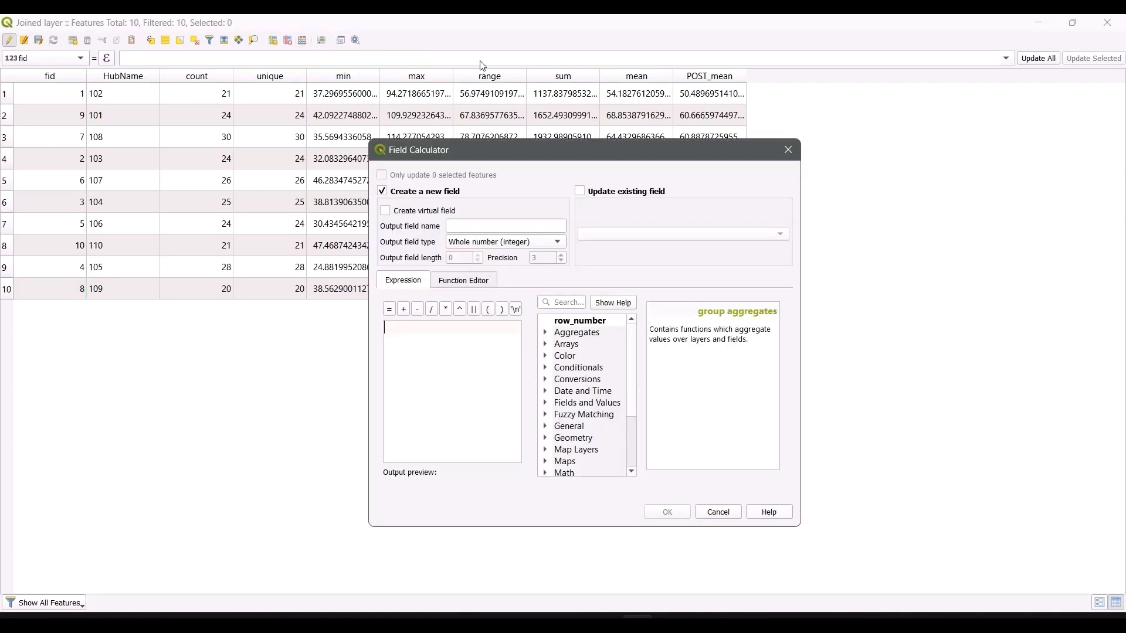
pyautogui.click(459, 226)
pyautogui.click(434, 350)
pyautogui.write('PostM')
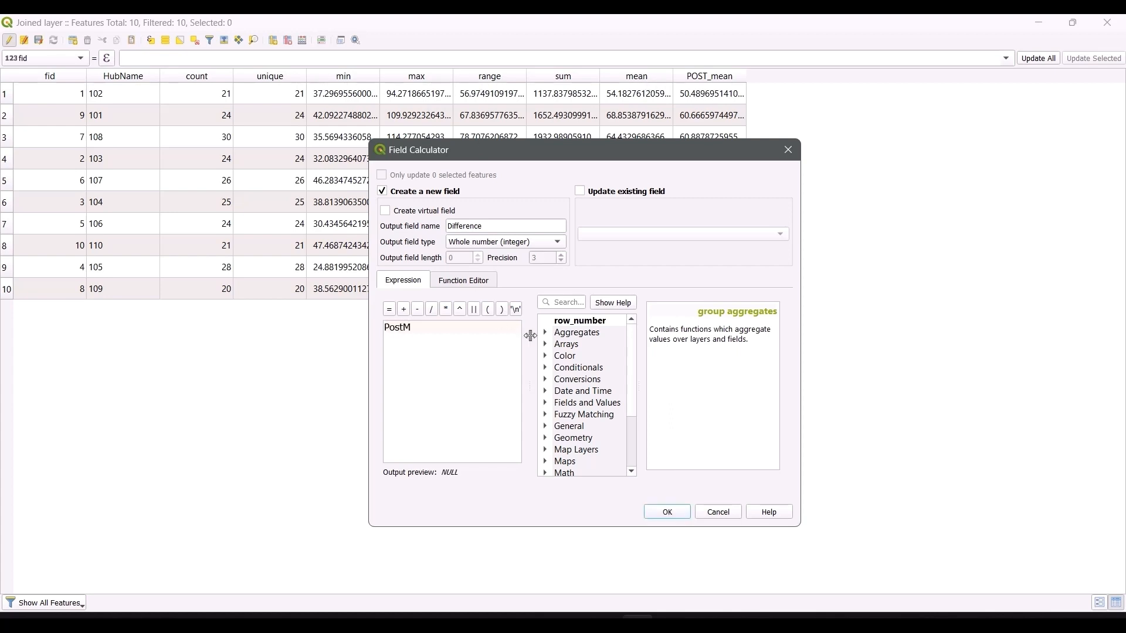
pyautogui.press('BackSpace')
pyautogui.write('_Mean')
pyautogui.click(418, 309)
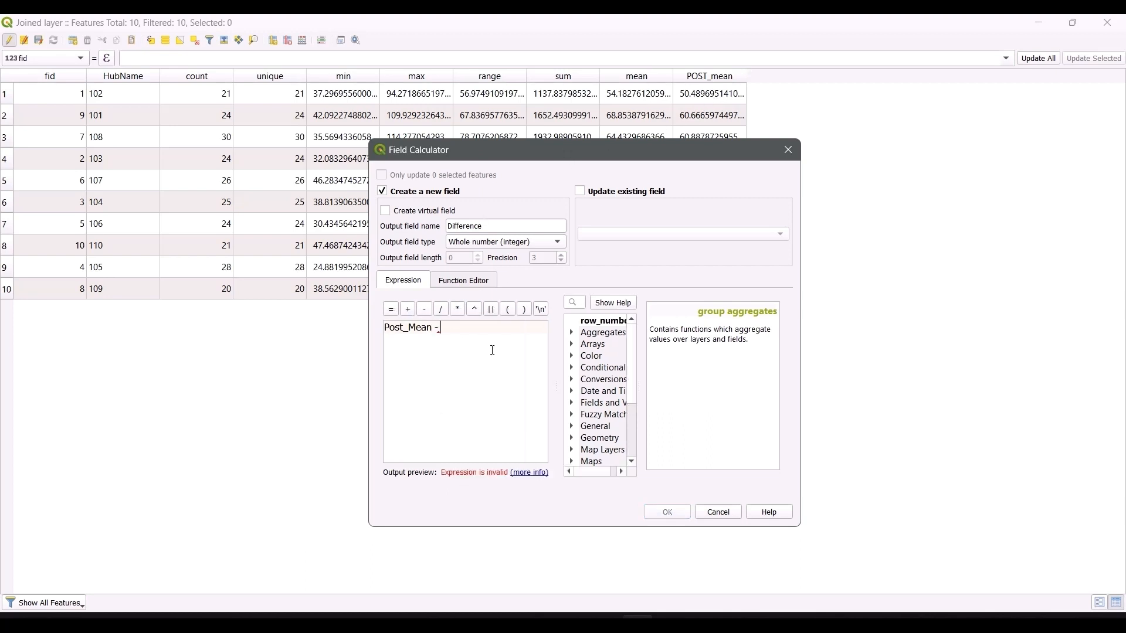
pyautogui.write('Mean')
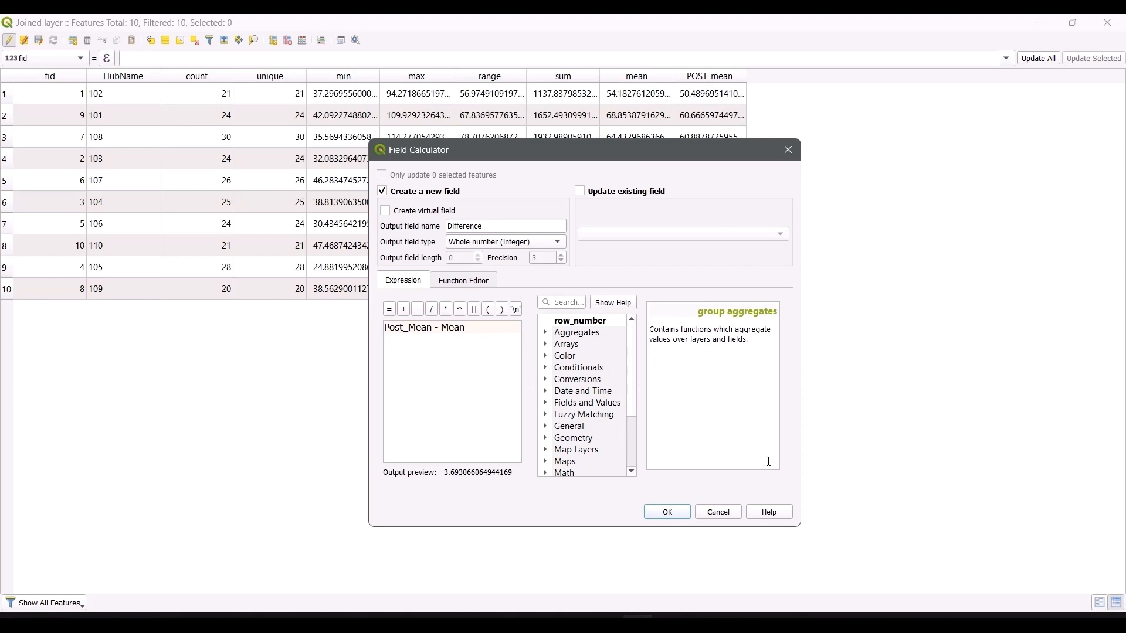
pyautogui.click(657, 520)
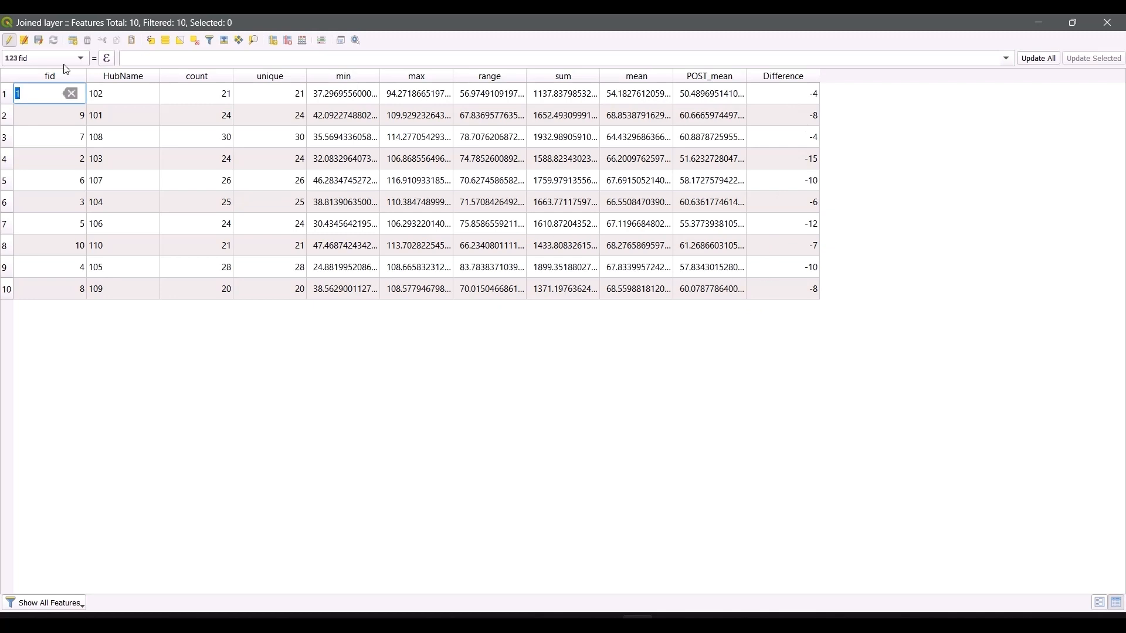
pyautogui.click(39, 40)
# Create a whole-number field DLFID_INT in the Joined layer's table with the expression HubName, then close the table
pyautogui.click(302, 41)
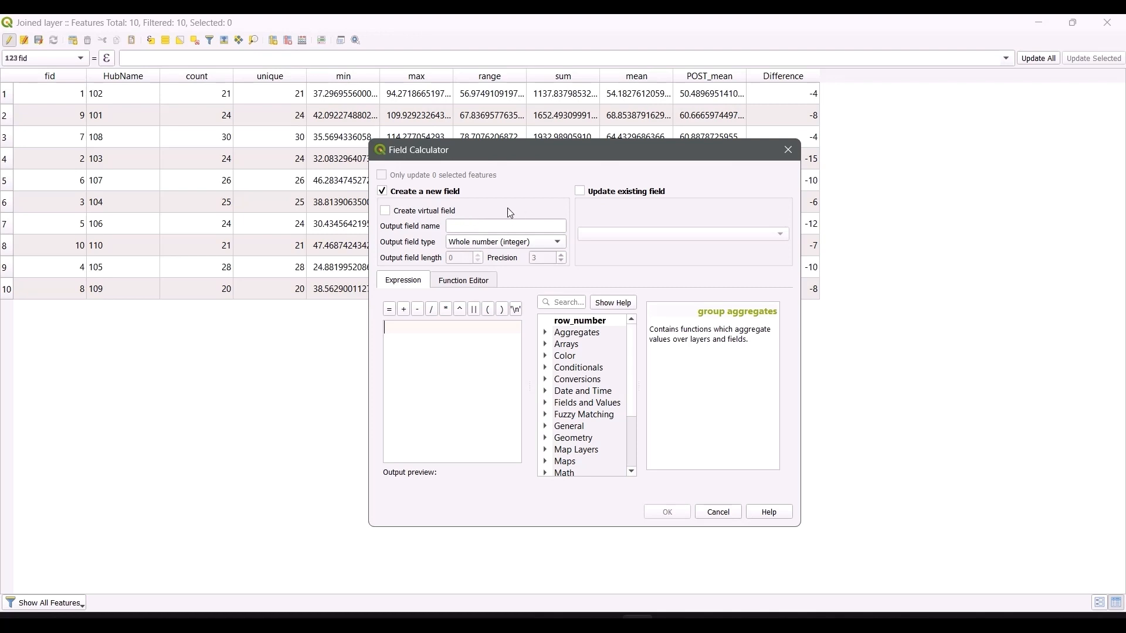
pyautogui.click(462, 229)
pyautogui.click(419, 329)
pyautogui.write('Hub')
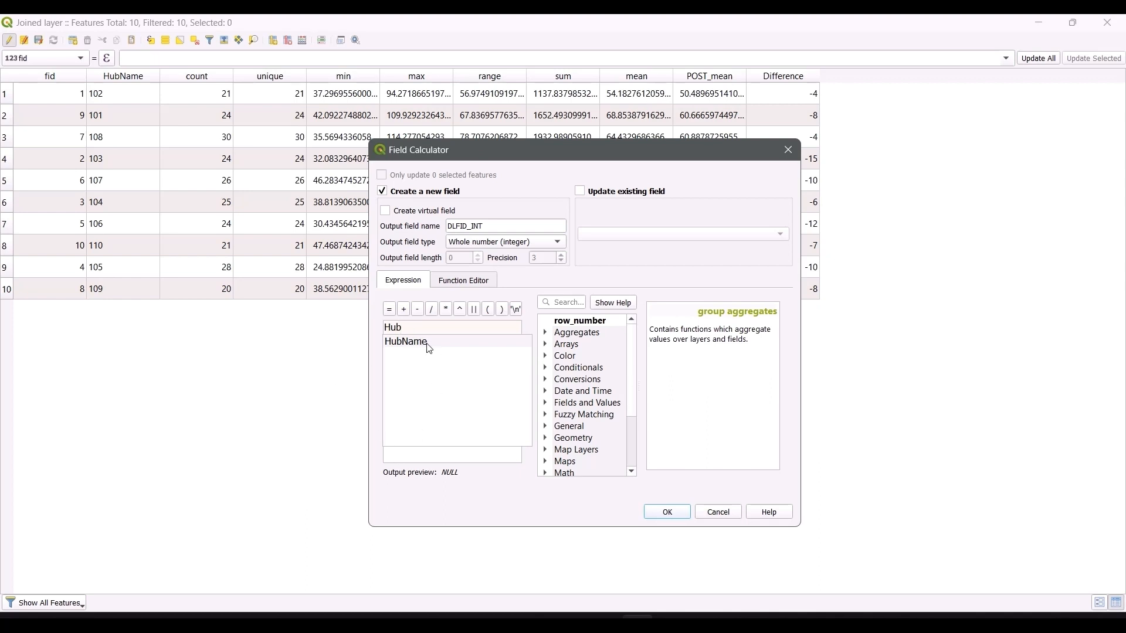
pyautogui.doubleClick(407, 343)
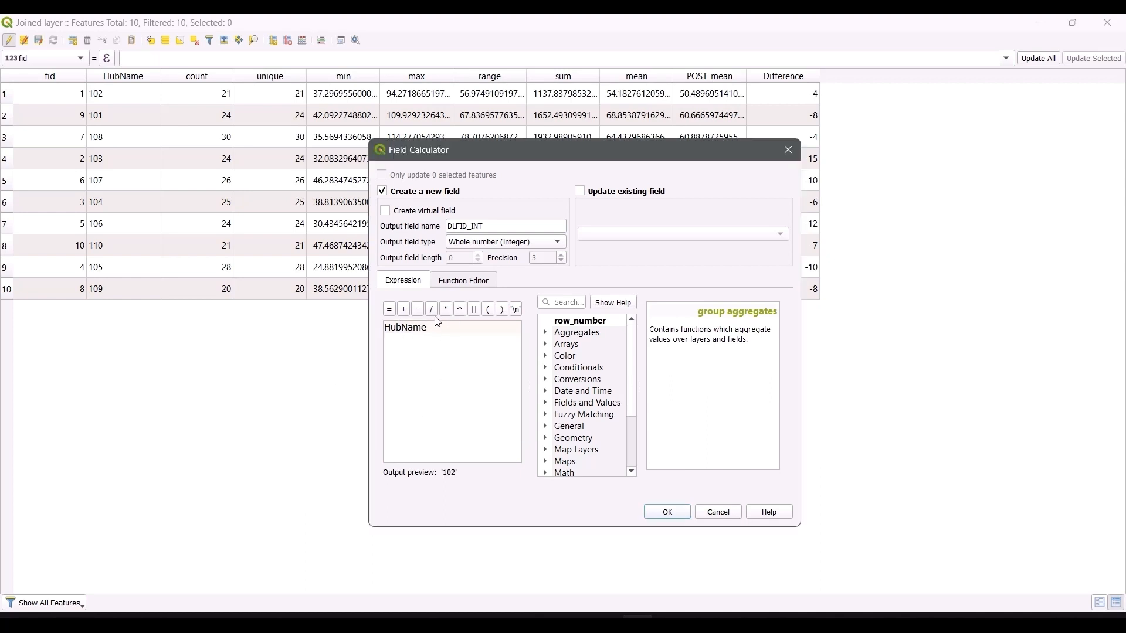
pyautogui.click(666, 516)
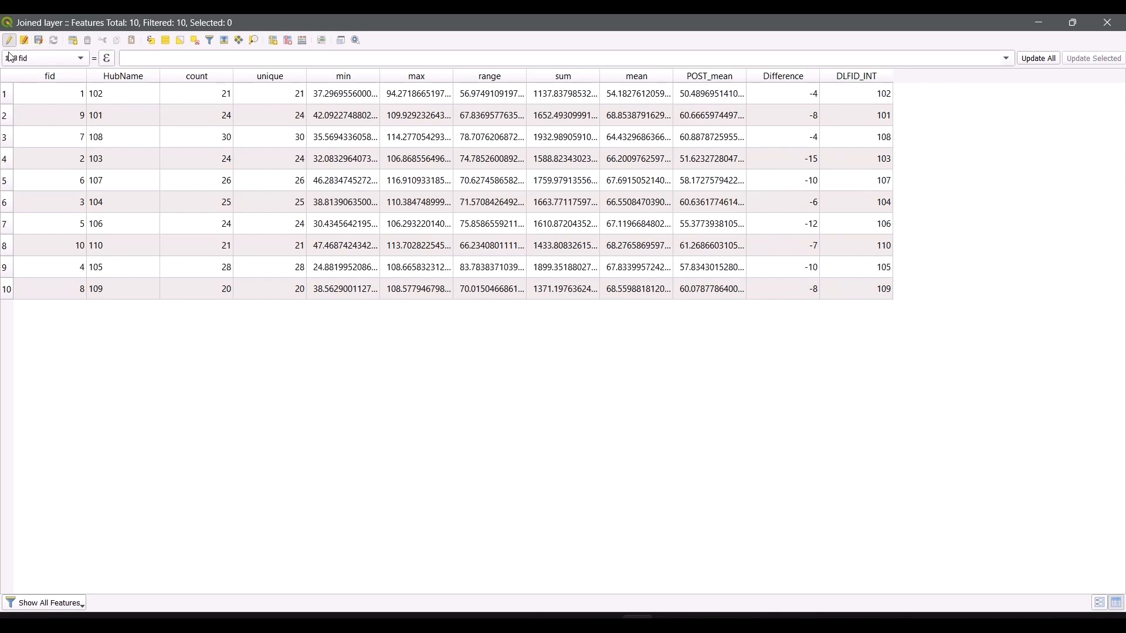
pyautogui.click(1110, 25)
# Set up Join Attributes by Field Value between refline and the Joined layer table, using DLFID_INT as the matching field in both
pyautogui.doubleClick(1040, 157)
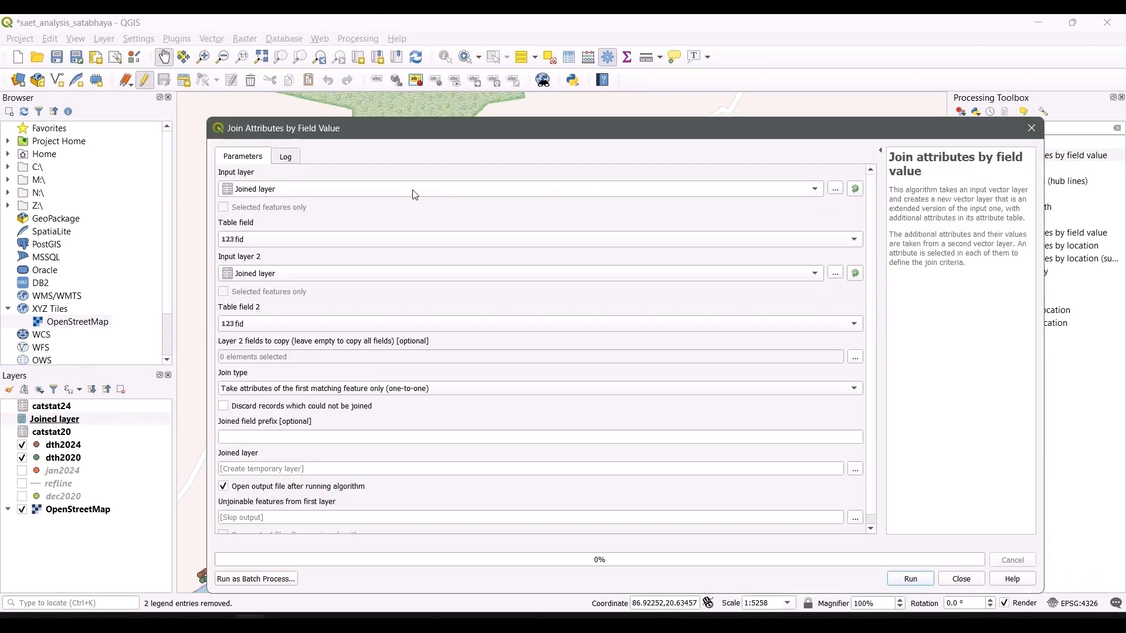
pyautogui.click(238, 192)
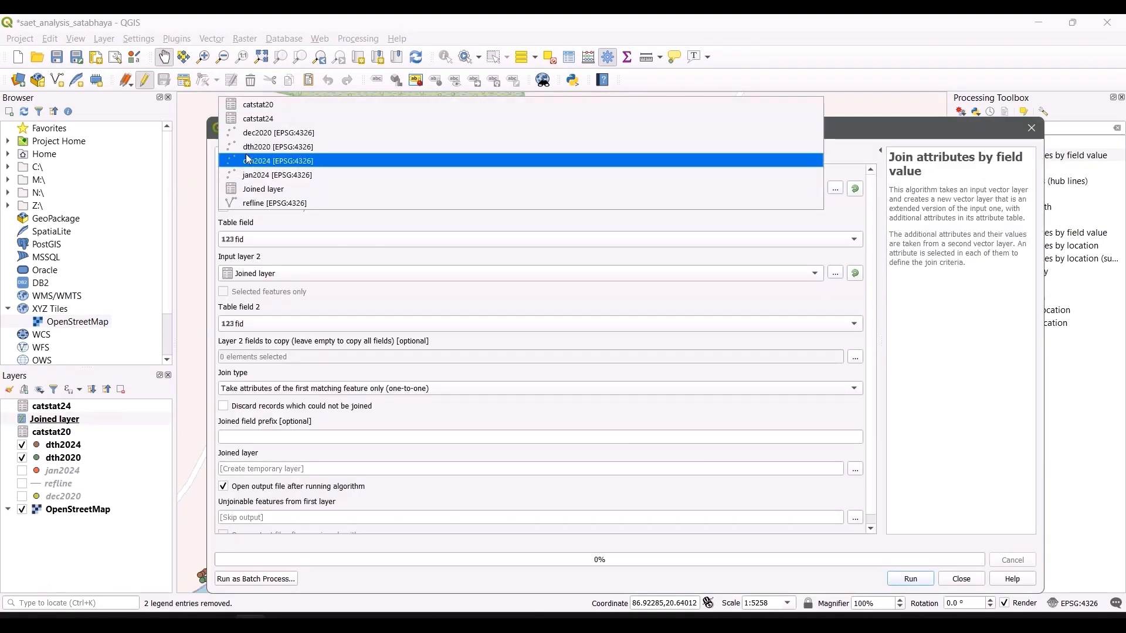
pyautogui.click(268, 203)
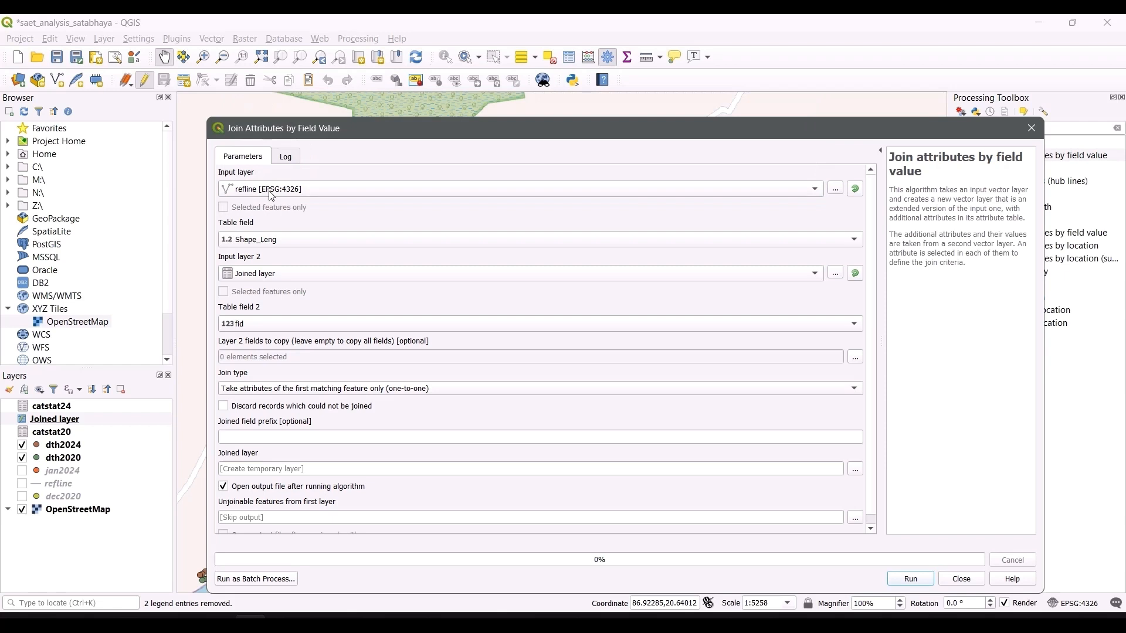
pyautogui.click(268, 241)
pyautogui.click(267, 240)
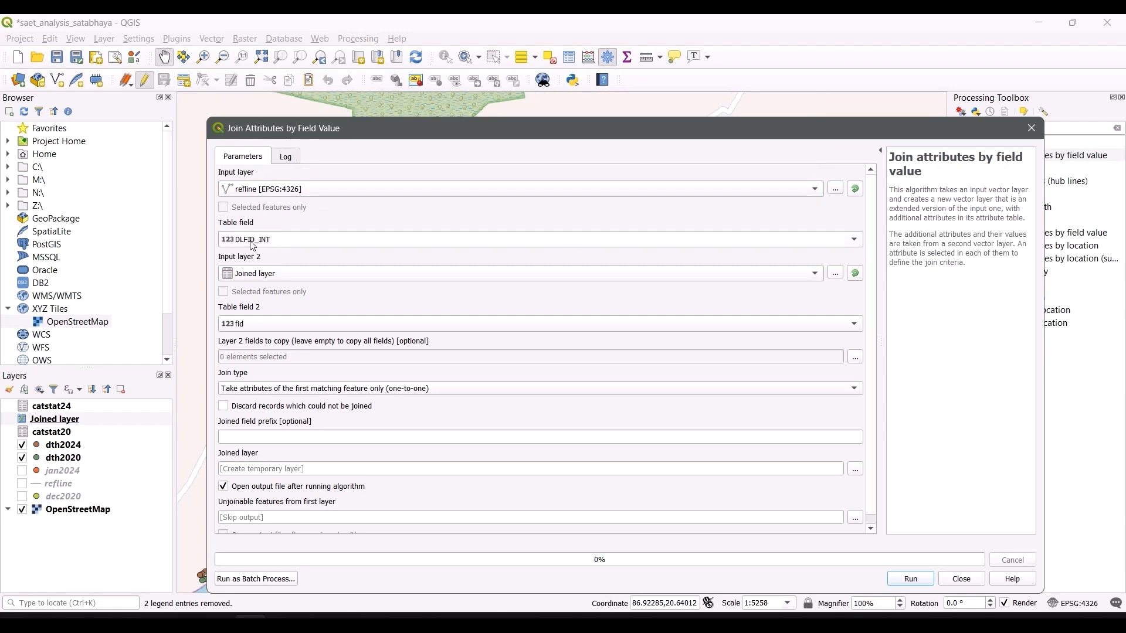
pyautogui.click(259, 274)
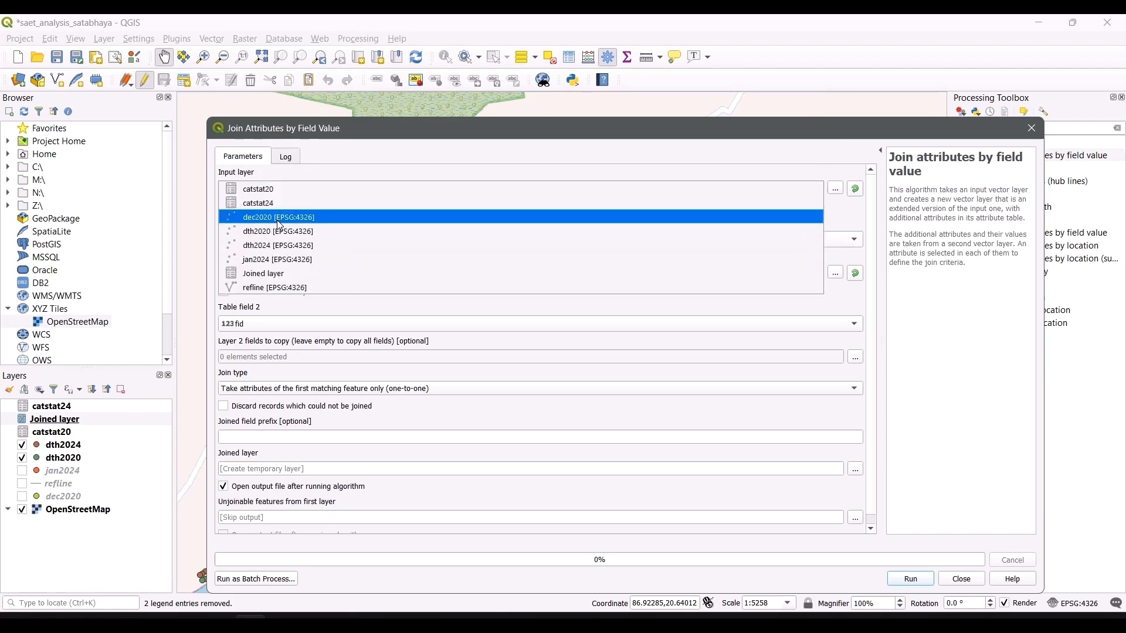
pyautogui.click(280, 274)
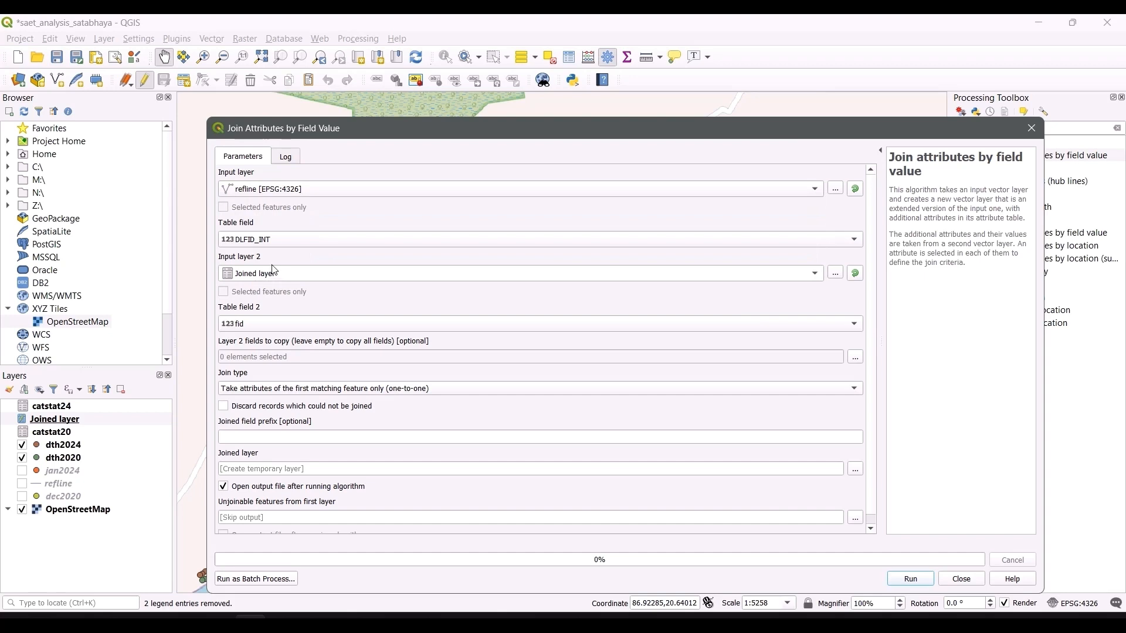
pyautogui.click(257, 326)
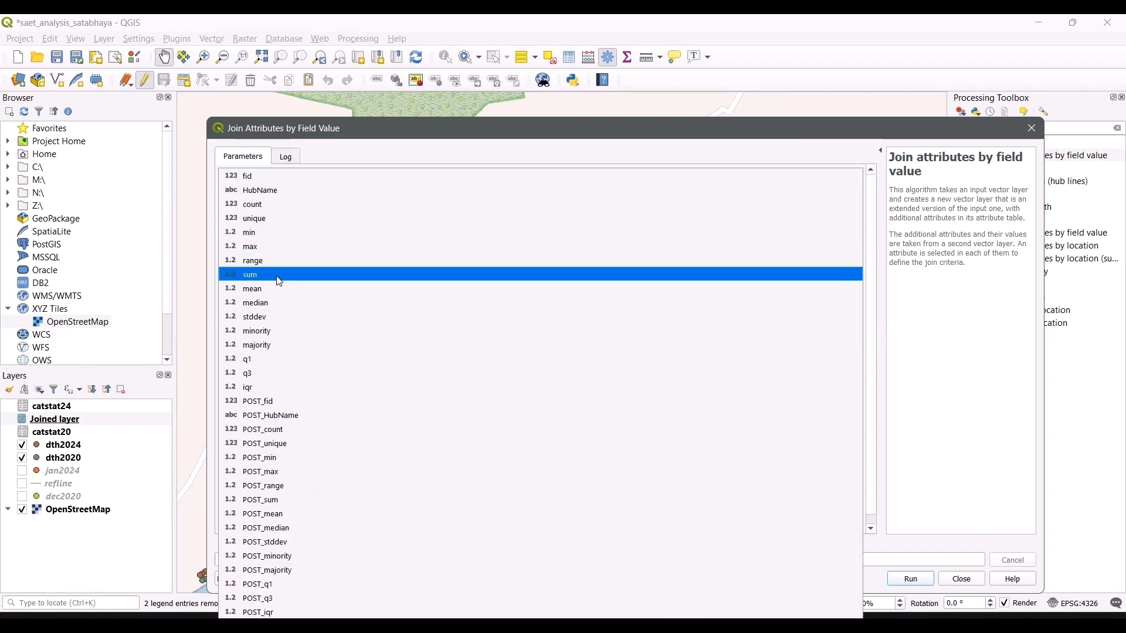
pyautogui.click(264, 625)
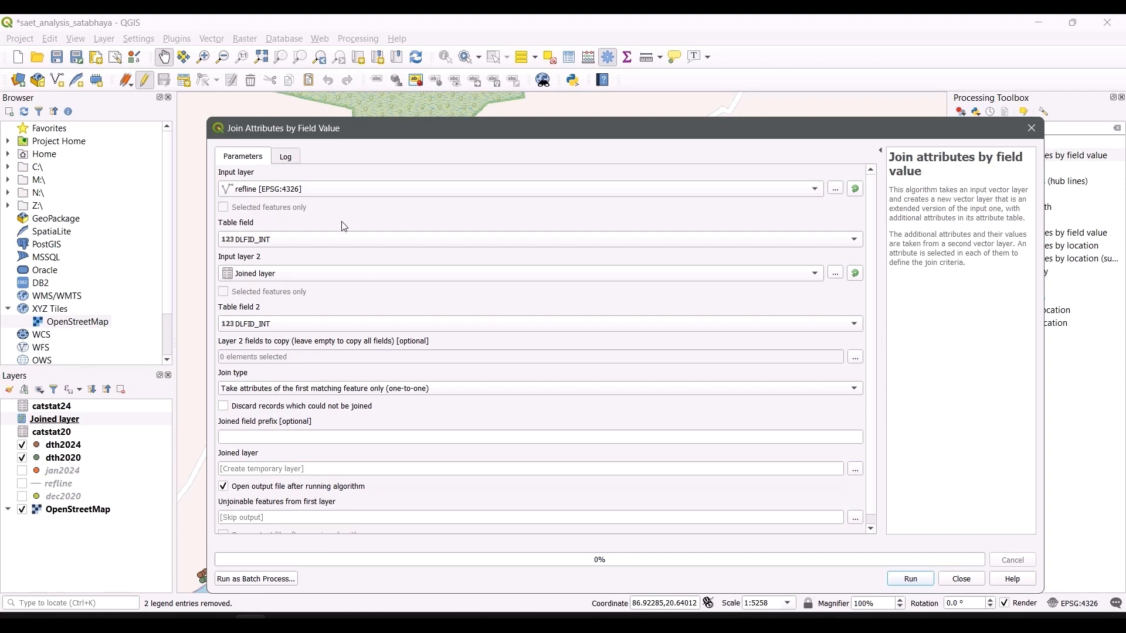
# Save the join output as fin_output.gpkg in the test folder, run the join and close the tool
pyautogui.moveTo(364, 128); pyautogui.dragTo(383, 86)
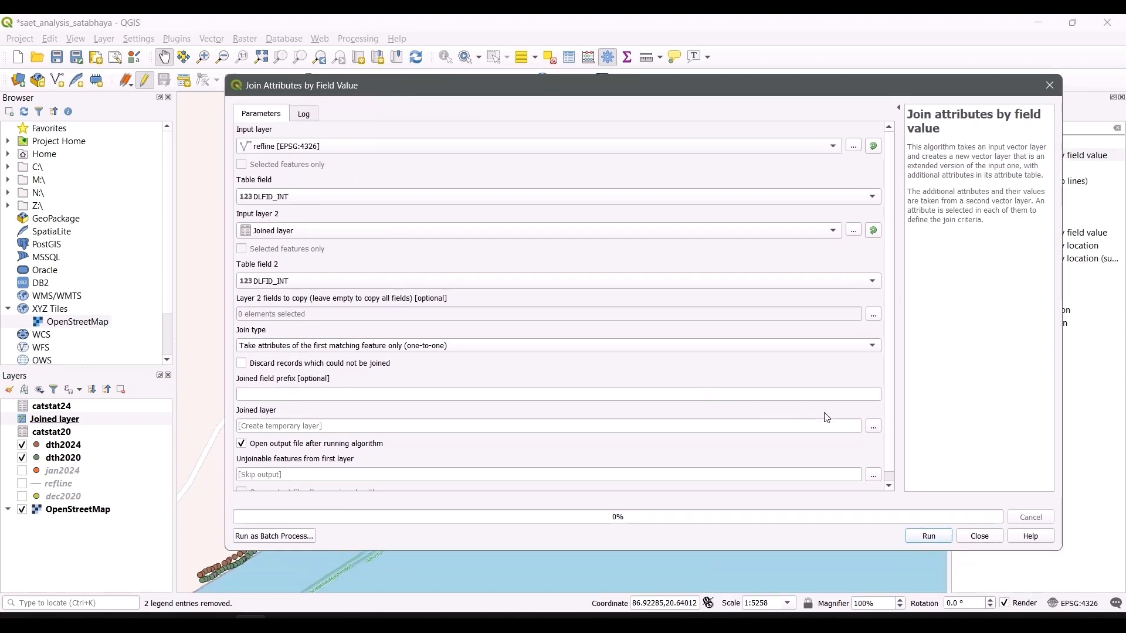
pyautogui.click(872, 427)
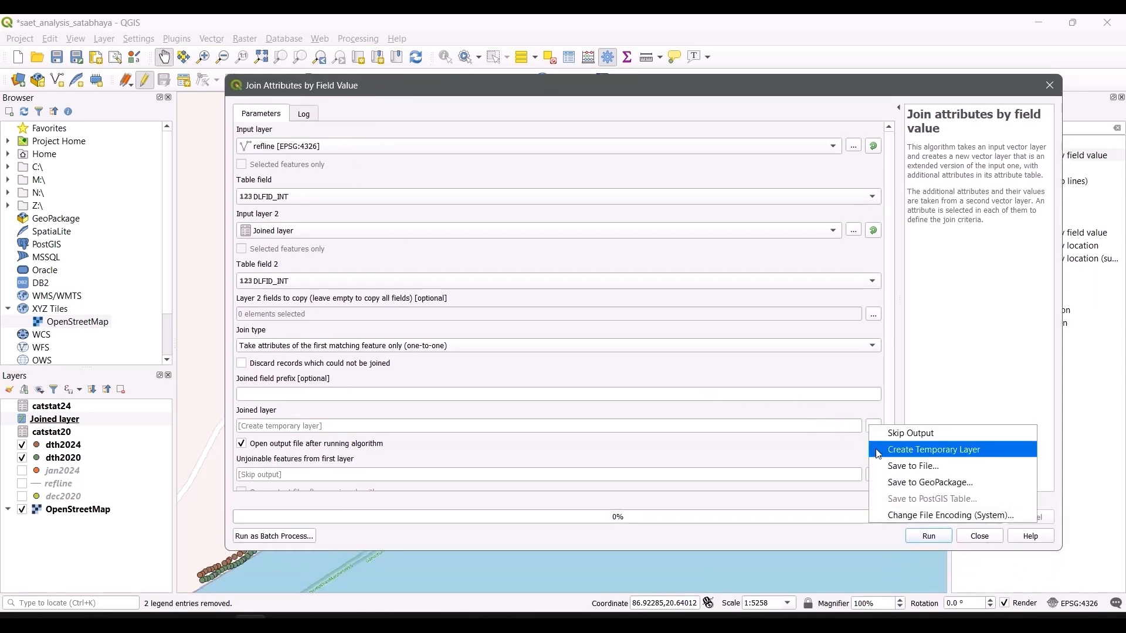
pyautogui.click(885, 469)
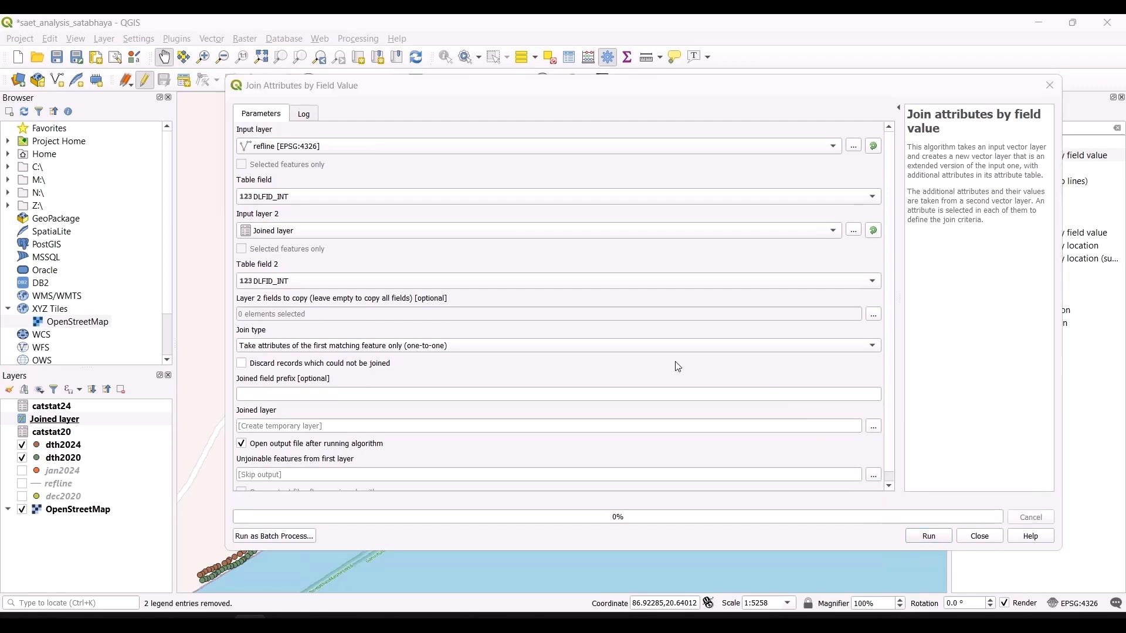
pyautogui.write('fi')
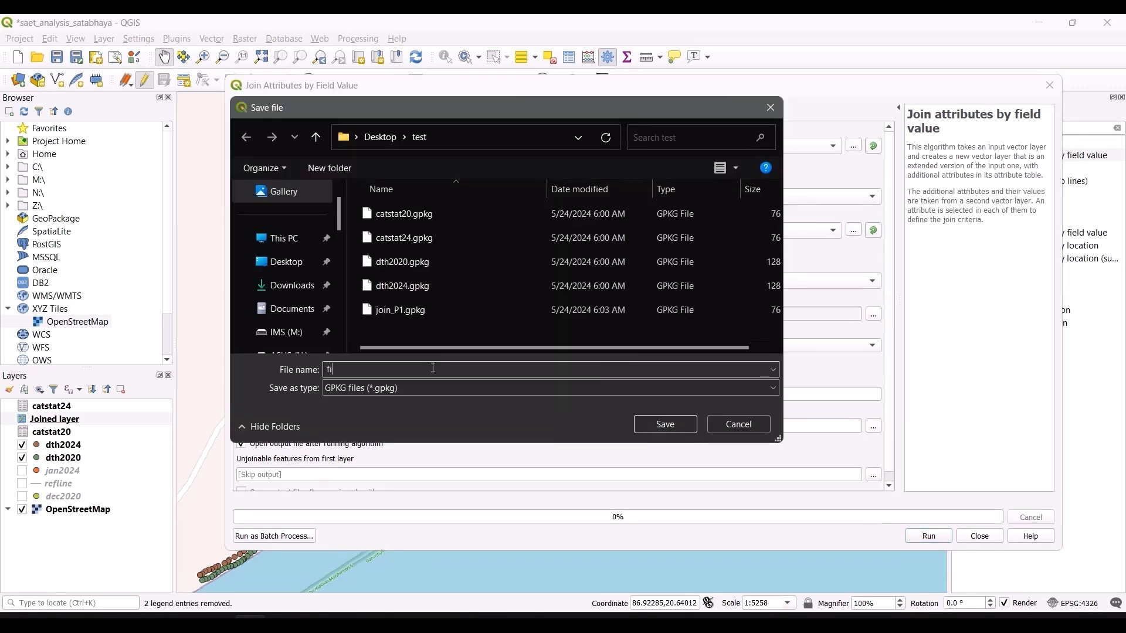
pyautogui.write('n_output')
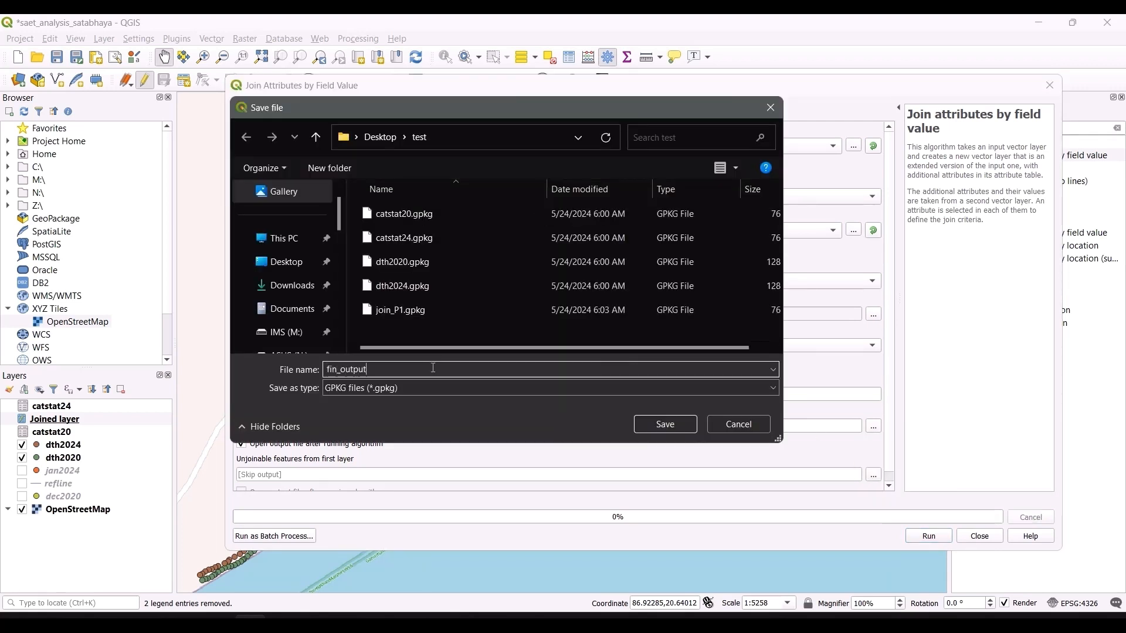
pyautogui.click(659, 423)
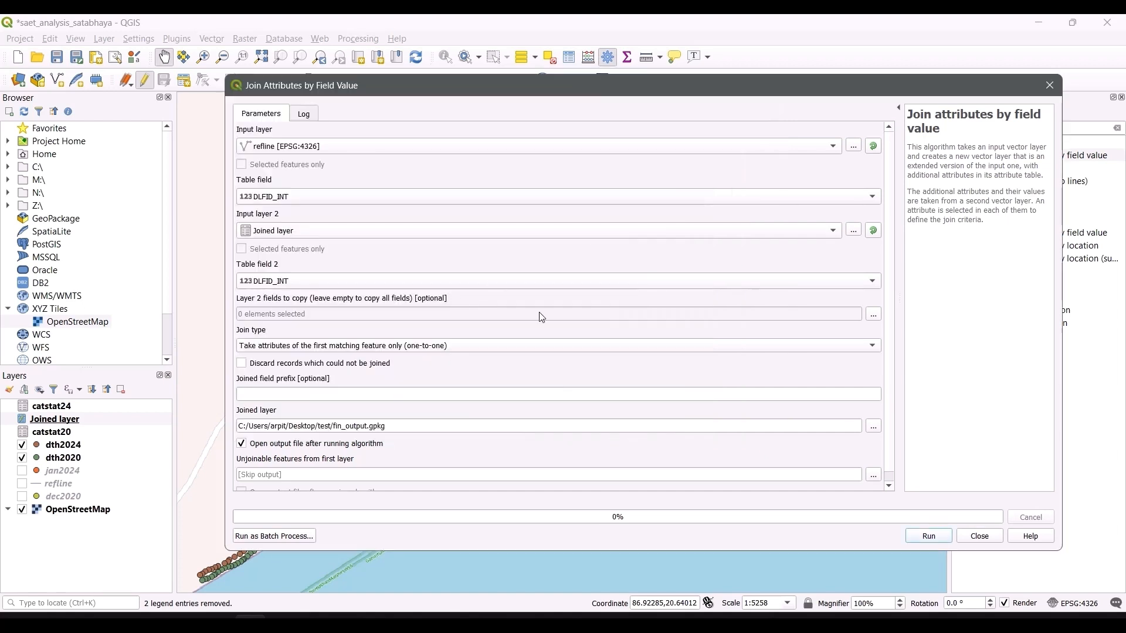
pyautogui.click(930, 537)
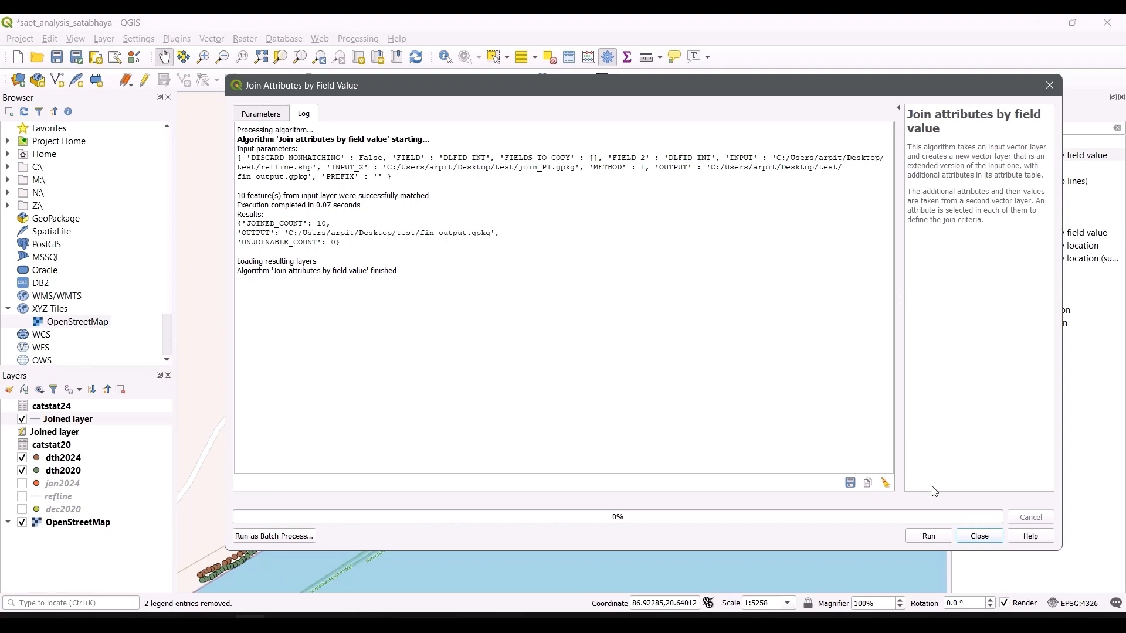
pyautogui.click(994, 537)
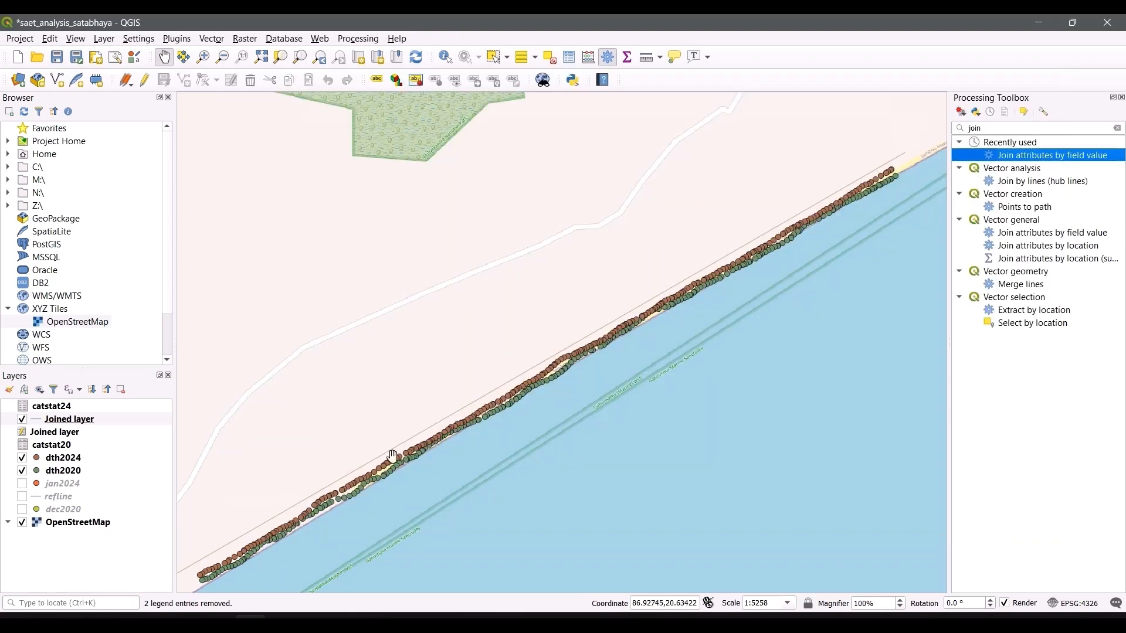
# Set the new joined line layer's symbology to Categorized with Difference as the column
pyautogui.click(91, 421)
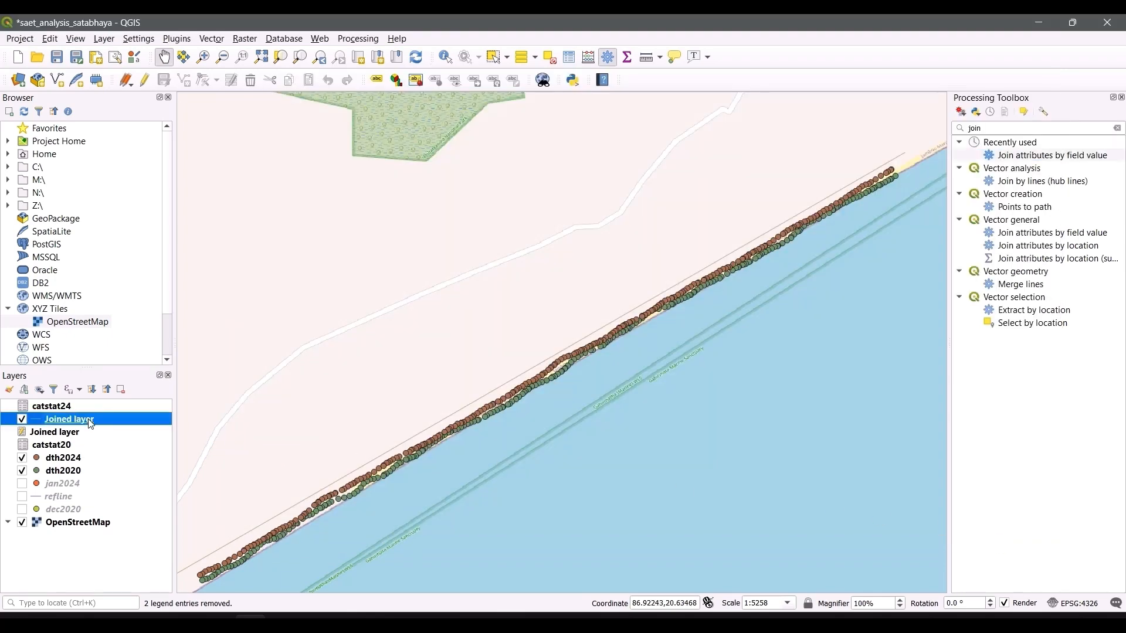
pyautogui.rightClick(90, 421)
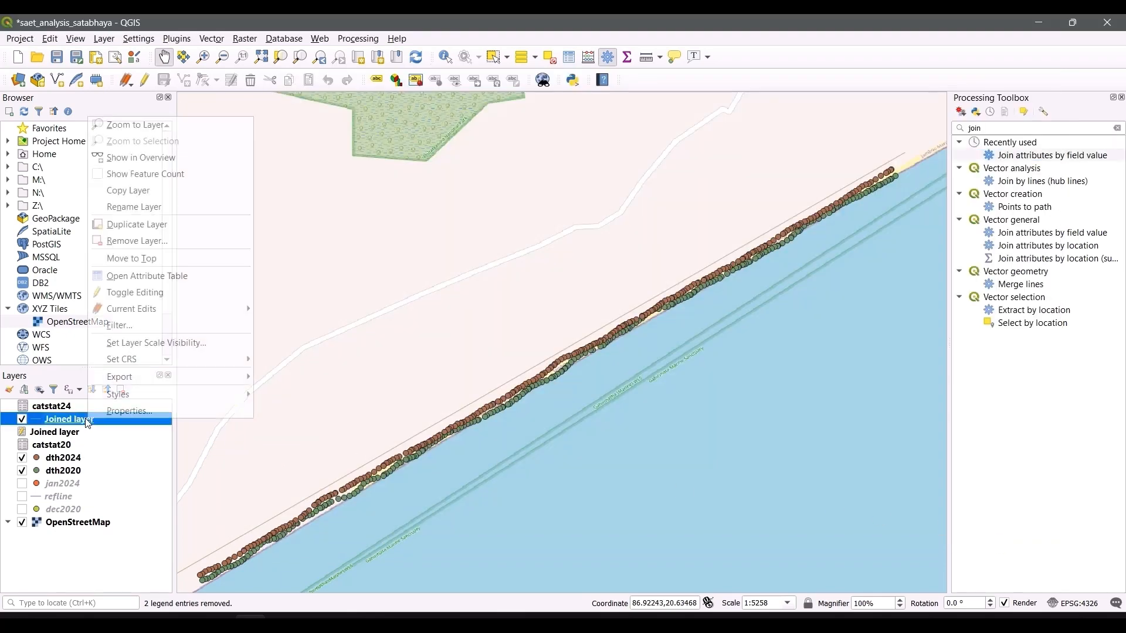
pyautogui.click(117, 411)
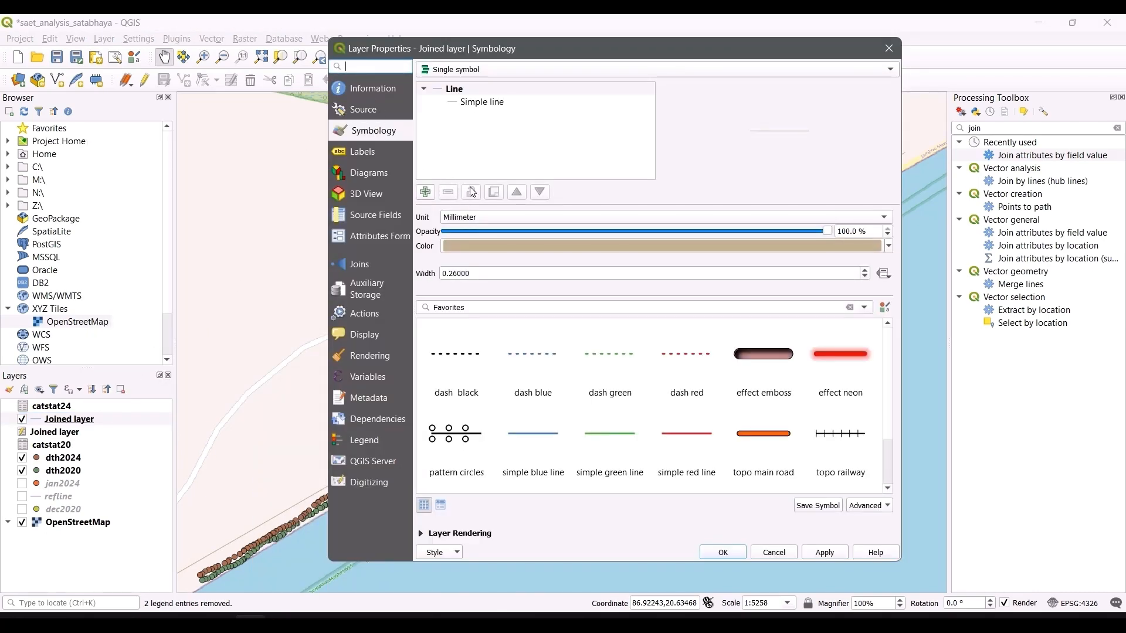
pyautogui.click(451, 69)
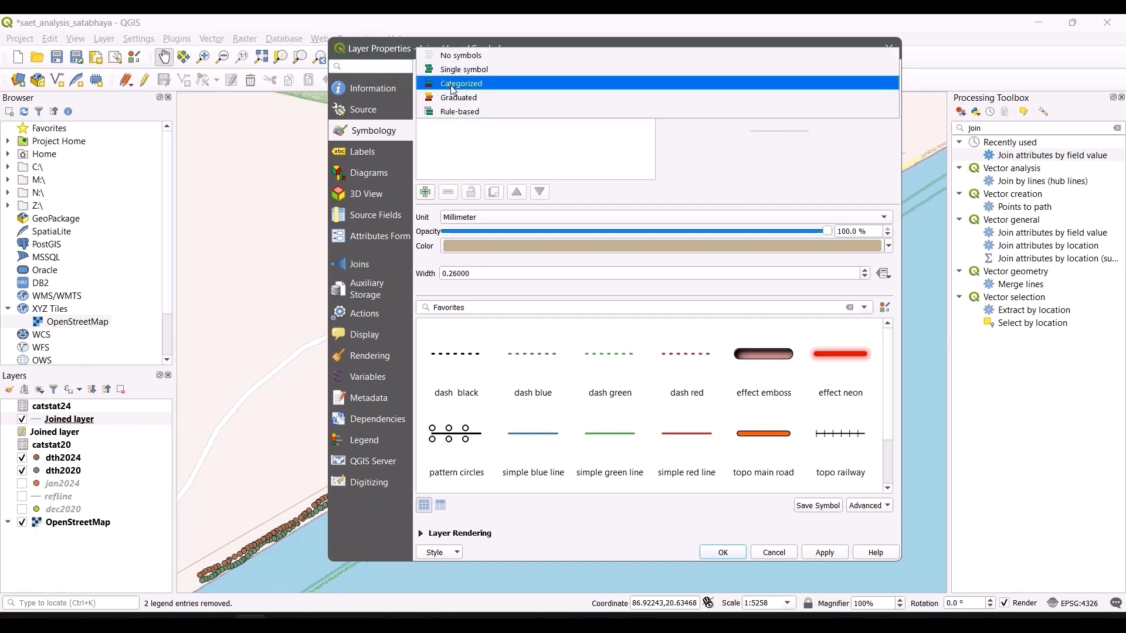
pyautogui.click(453, 83)
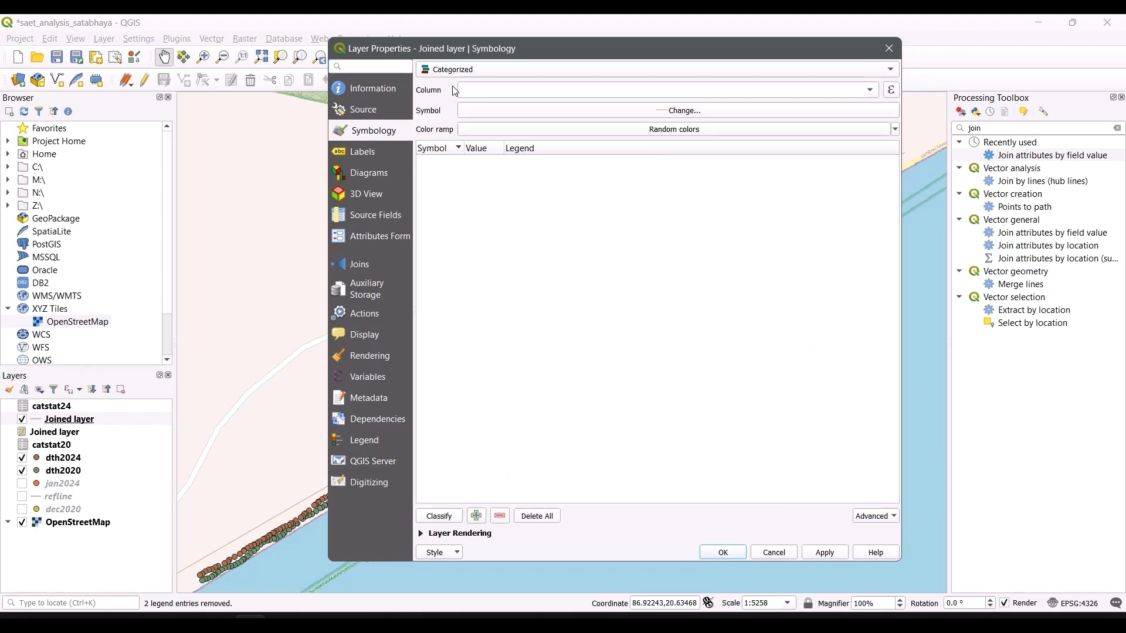
pyautogui.click(872, 94)
pyautogui.click(747, 145)
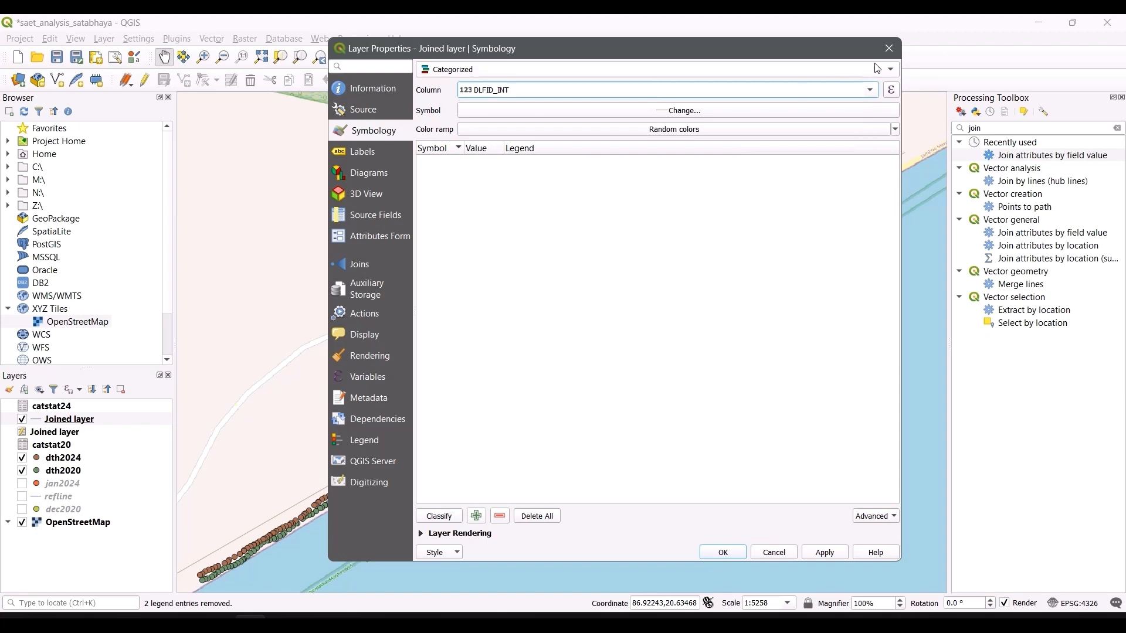
pyautogui.click(872, 94)
pyautogui.scroll(-5, 633, 252)
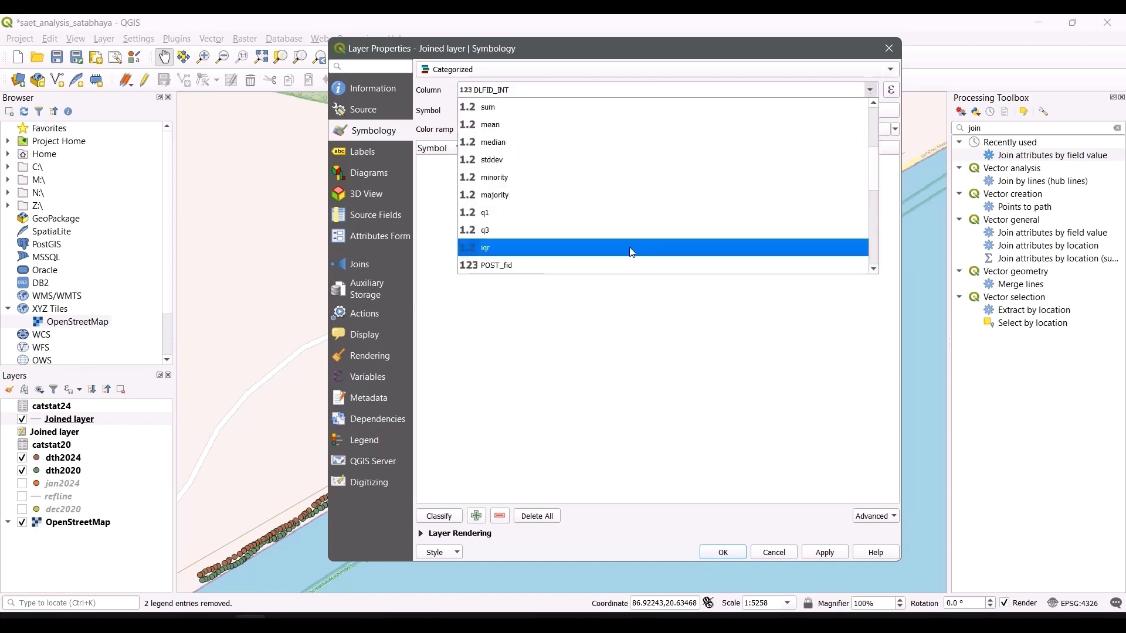
pyautogui.click(599, 248)
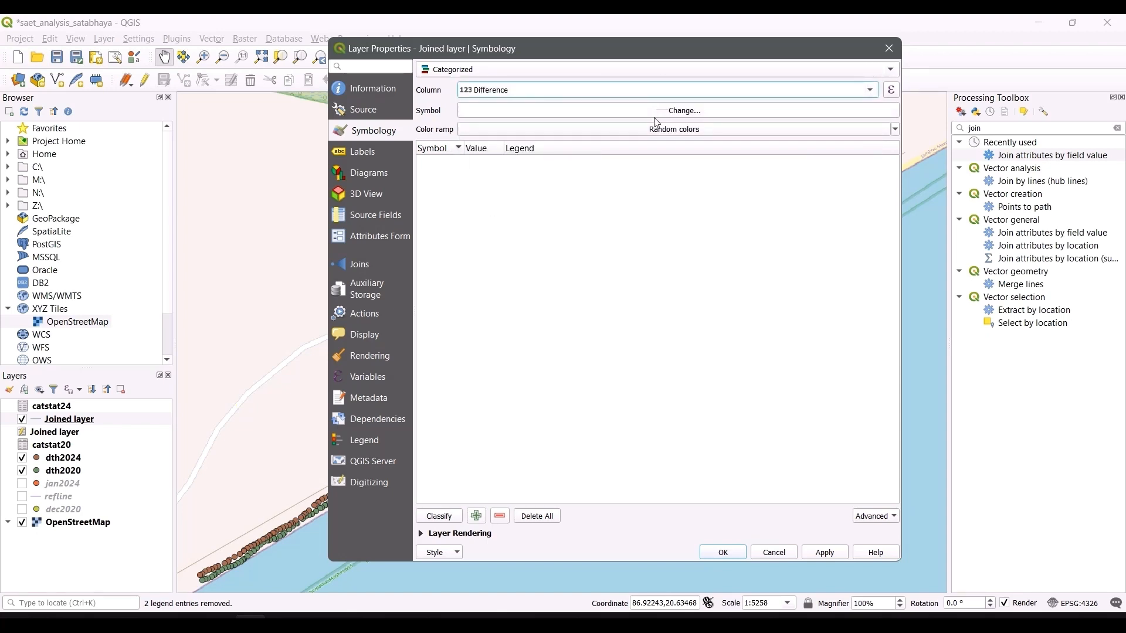
# Use the PuRd color ramp, classify the Difference values and accept the symbology for the joined line layer
pyautogui.click(609, 112)
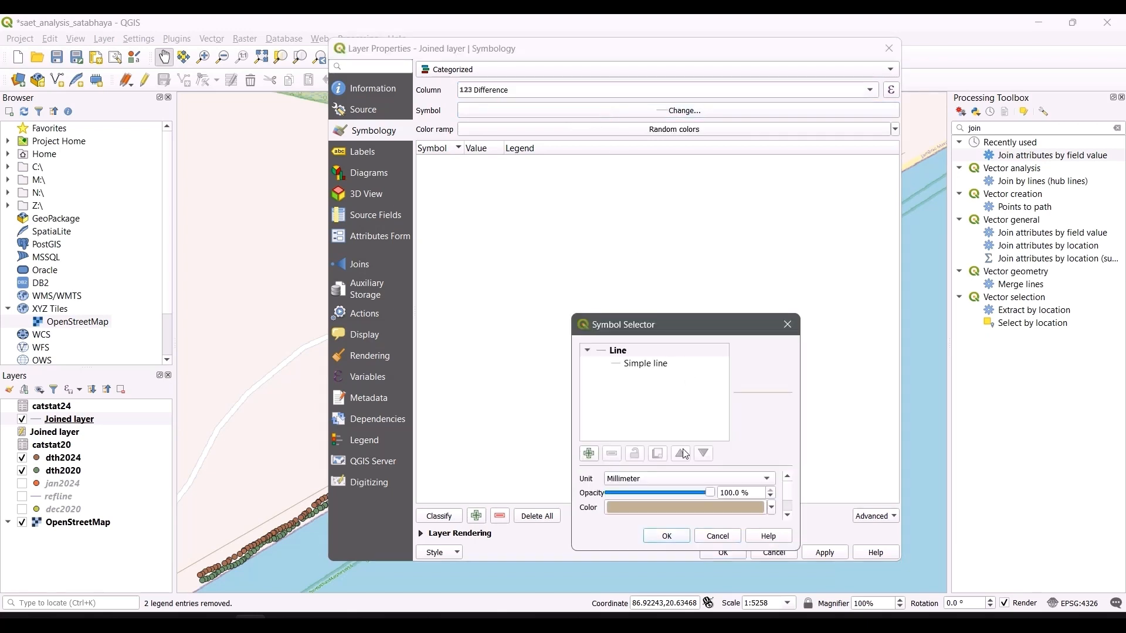
pyautogui.click(788, 326)
pyautogui.click(554, 130)
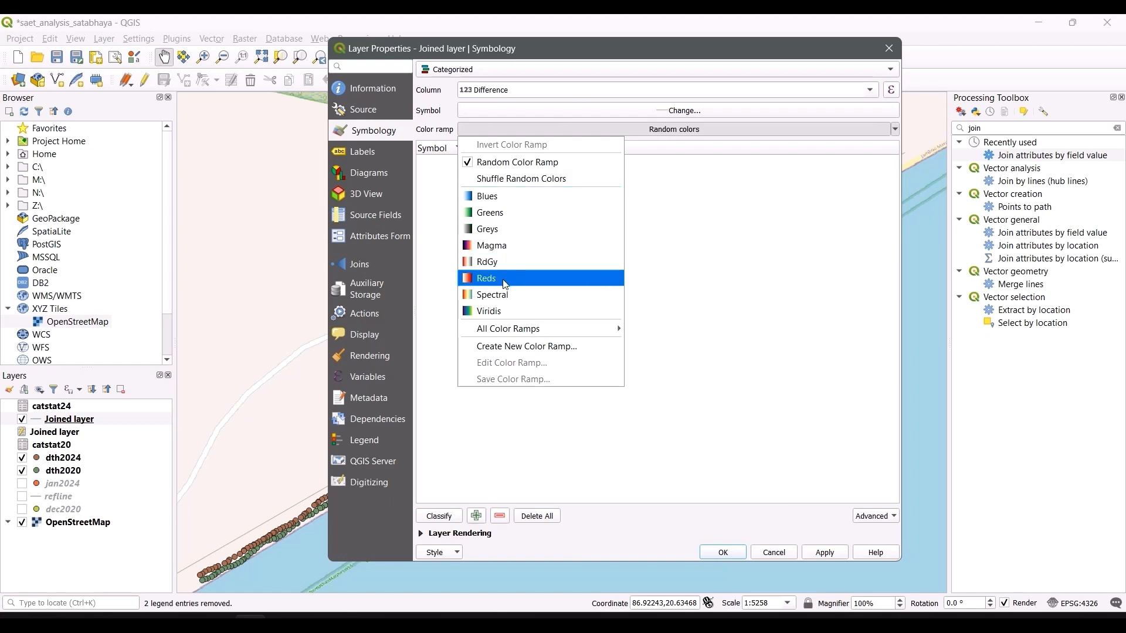
pyautogui.moveTo(530, 327)
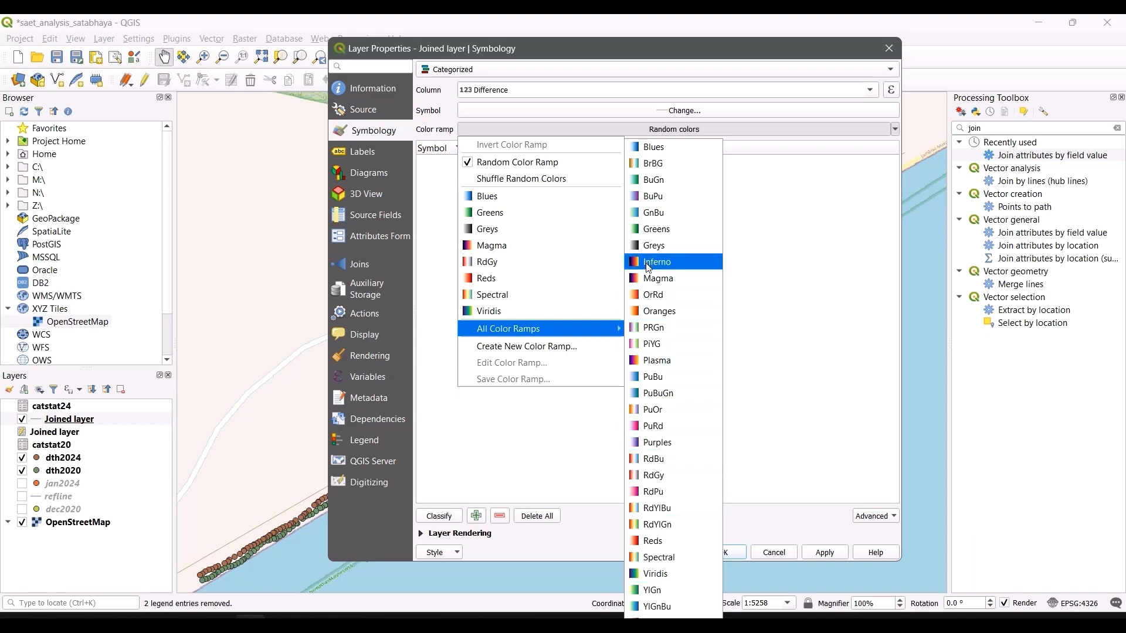
pyautogui.click(658, 426)
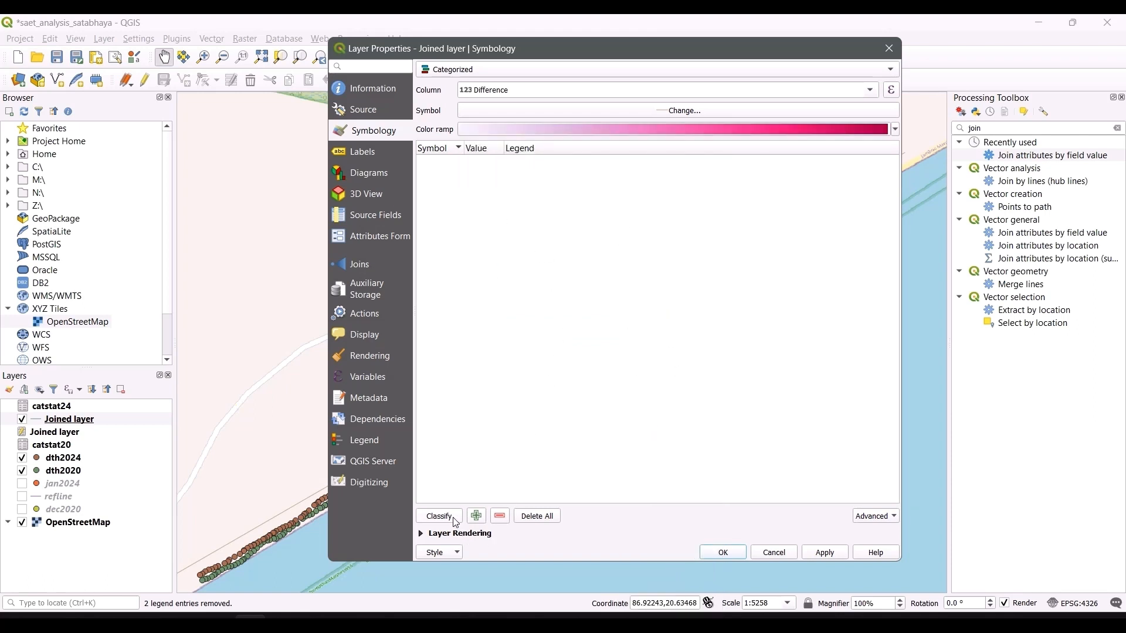
pyautogui.click(440, 518)
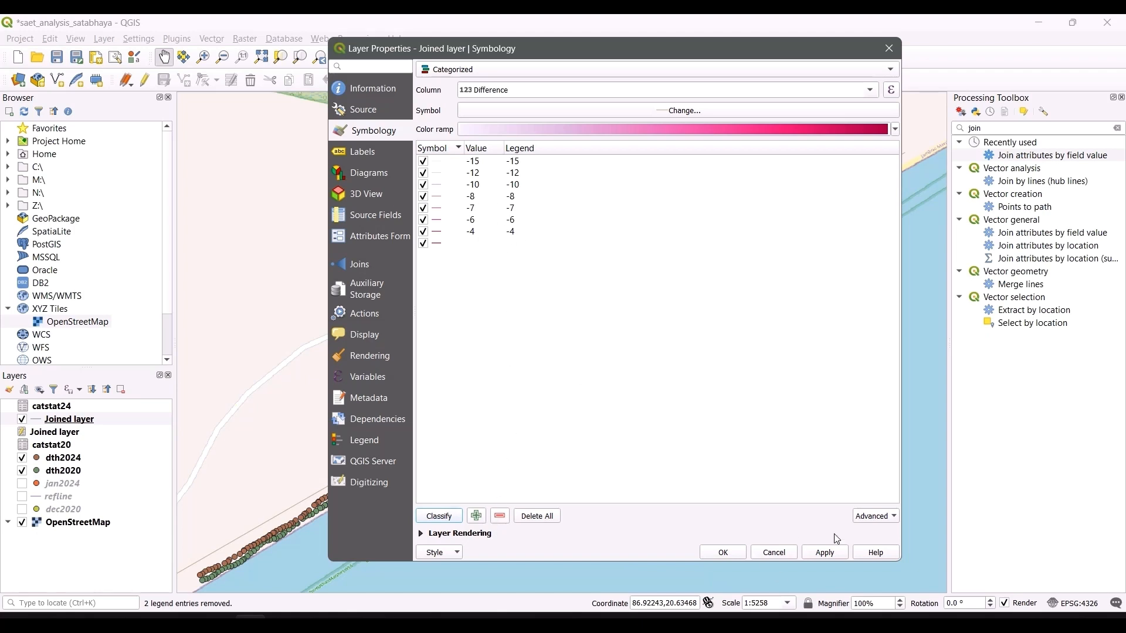
pyautogui.click(723, 552)
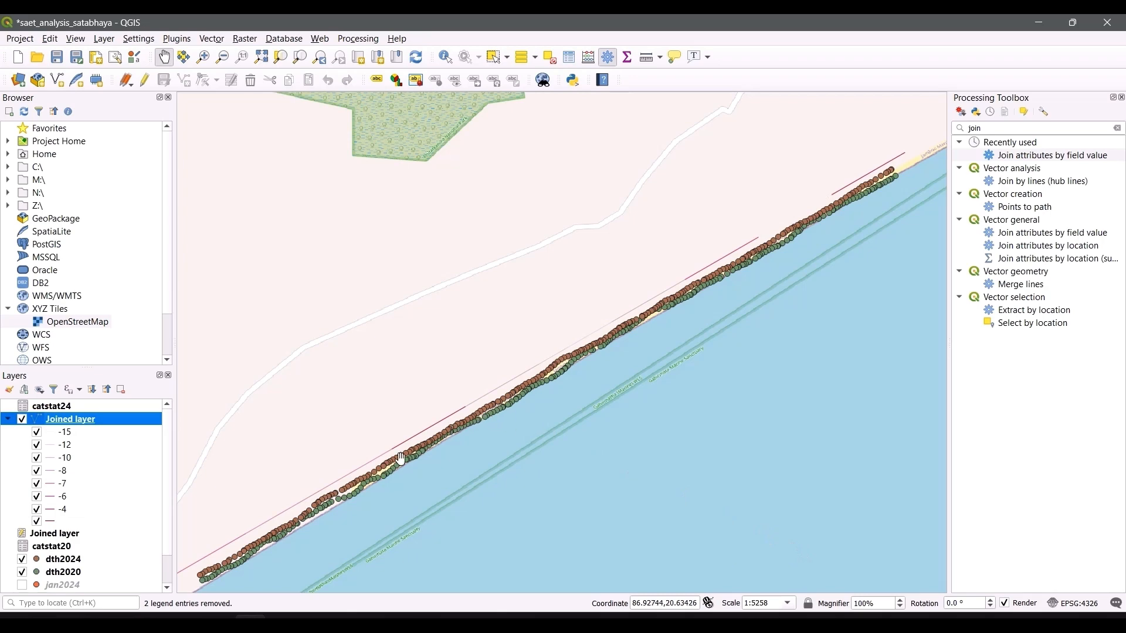
pyautogui.scroll(1, 412, 442)
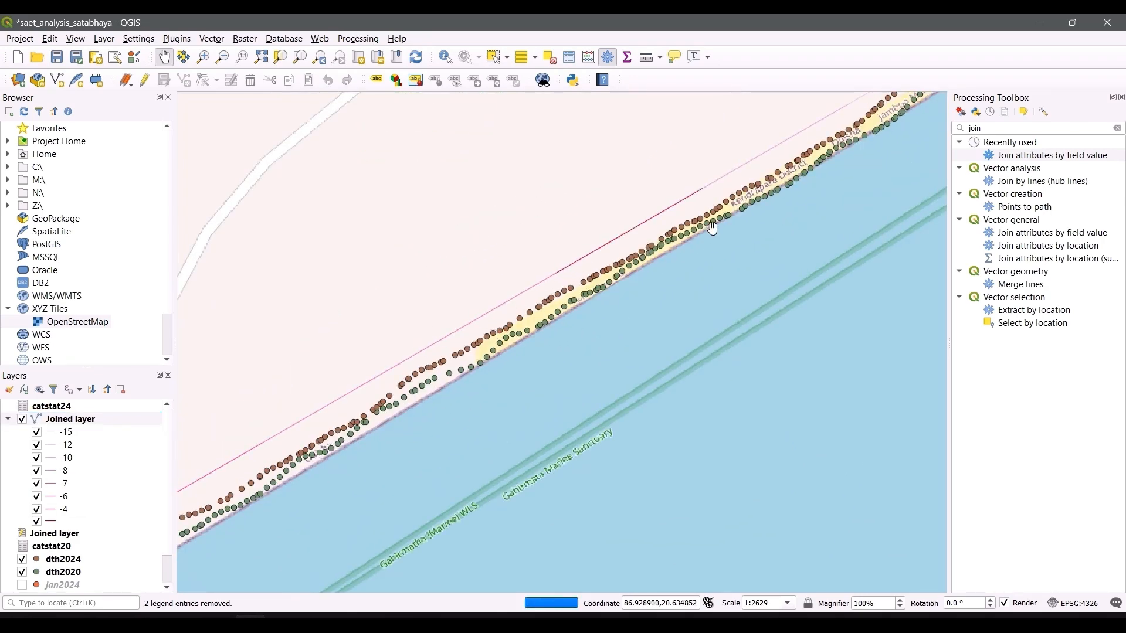
# Hide the dth2024 and dth2020 point layers on the map
pyautogui.moveTo(745, 194); pyautogui.dragTo(613, 411)
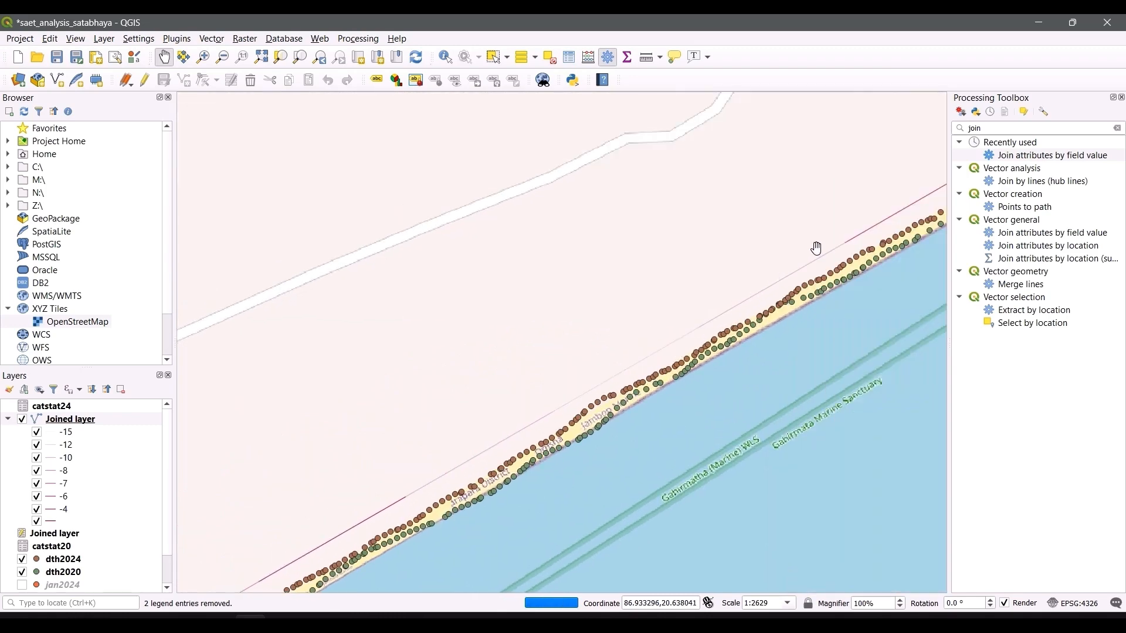
pyautogui.moveTo(860, 232); pyautogui.dragTo(654, 364)
pyautogui.scroll(-2, 827, 254)
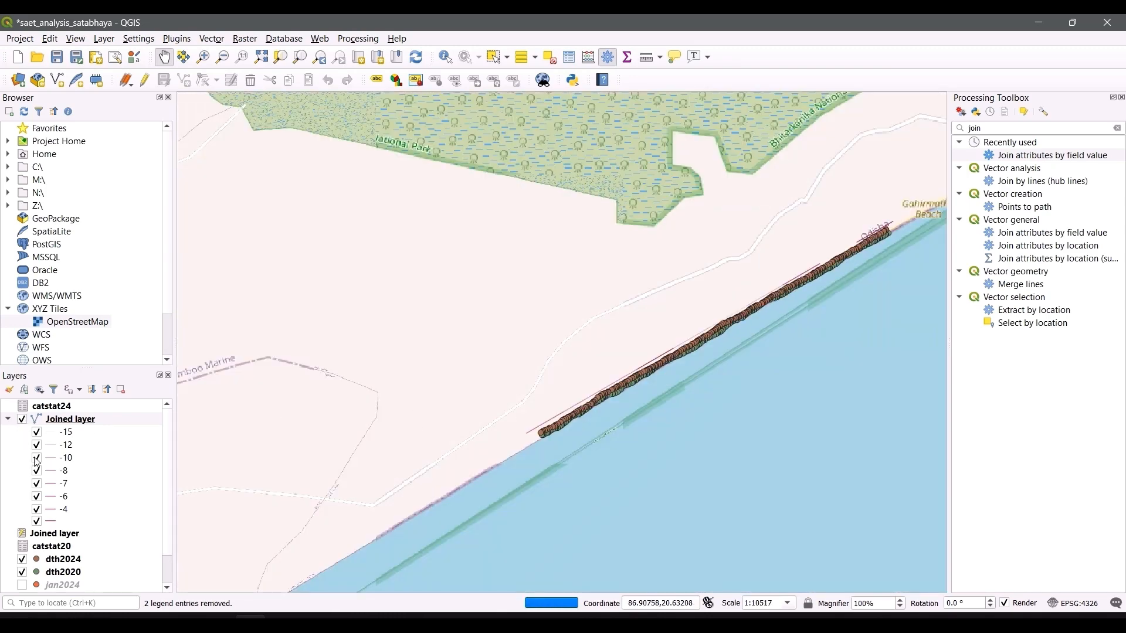
pyautogui.scroll(-1, 37, 462)
pyautogui.click(22, 521)
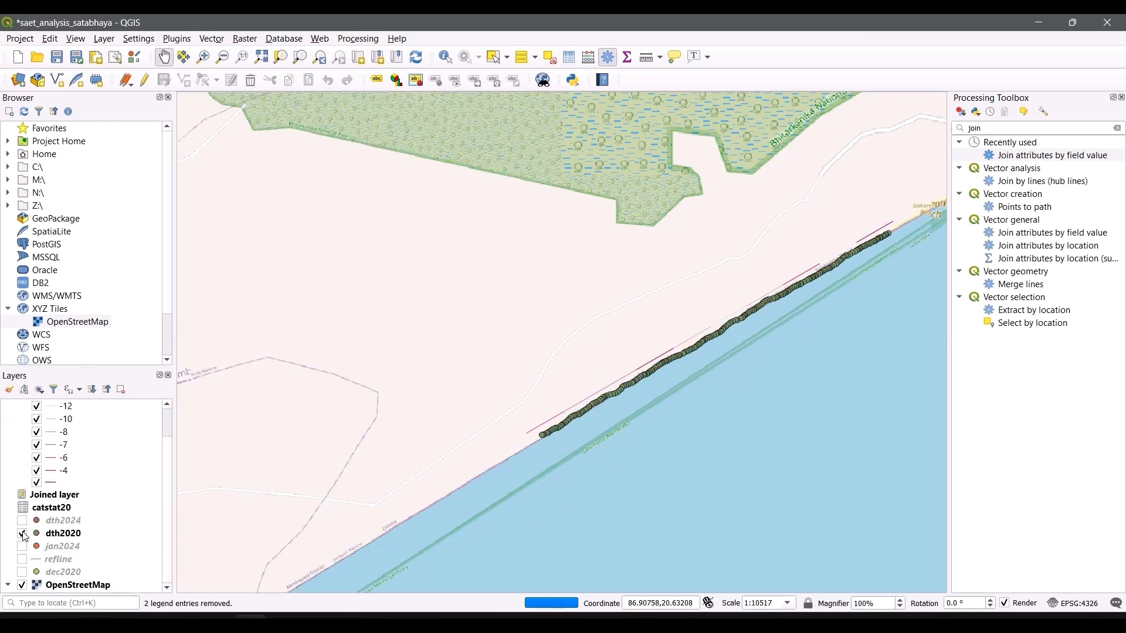
pyautogui.click(23, 534)
pyautogui.scroll(1, 701, 390)
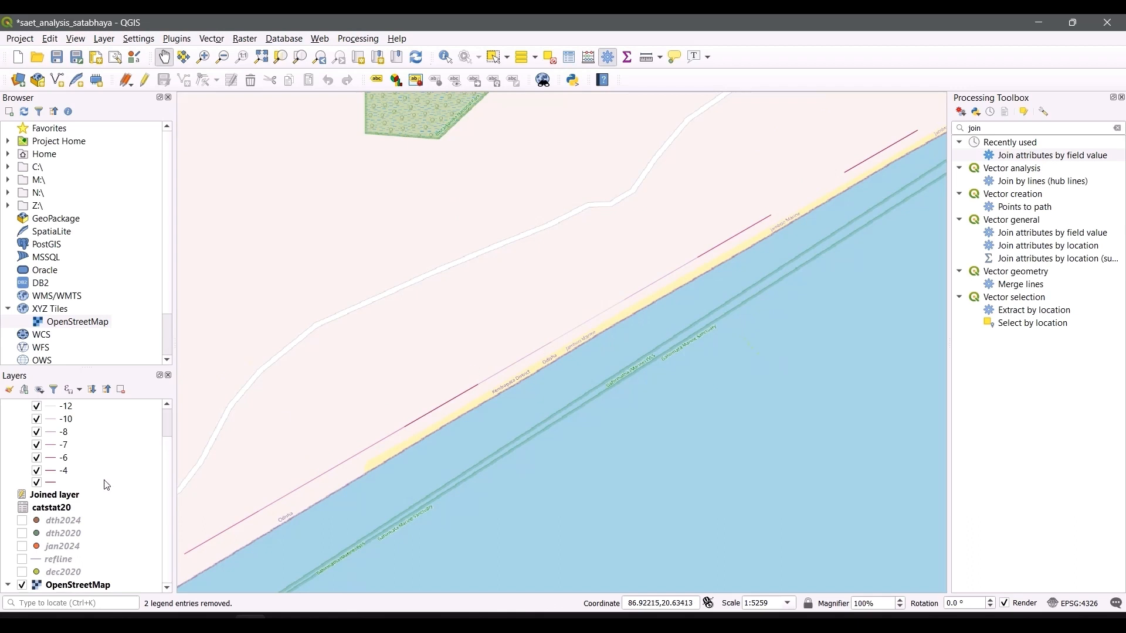
# Start exporting the features of the categorized Joined layer line layer to a new file
pyautogui.scroll(1, 107, 486)
pyautogui.click(69, 409)
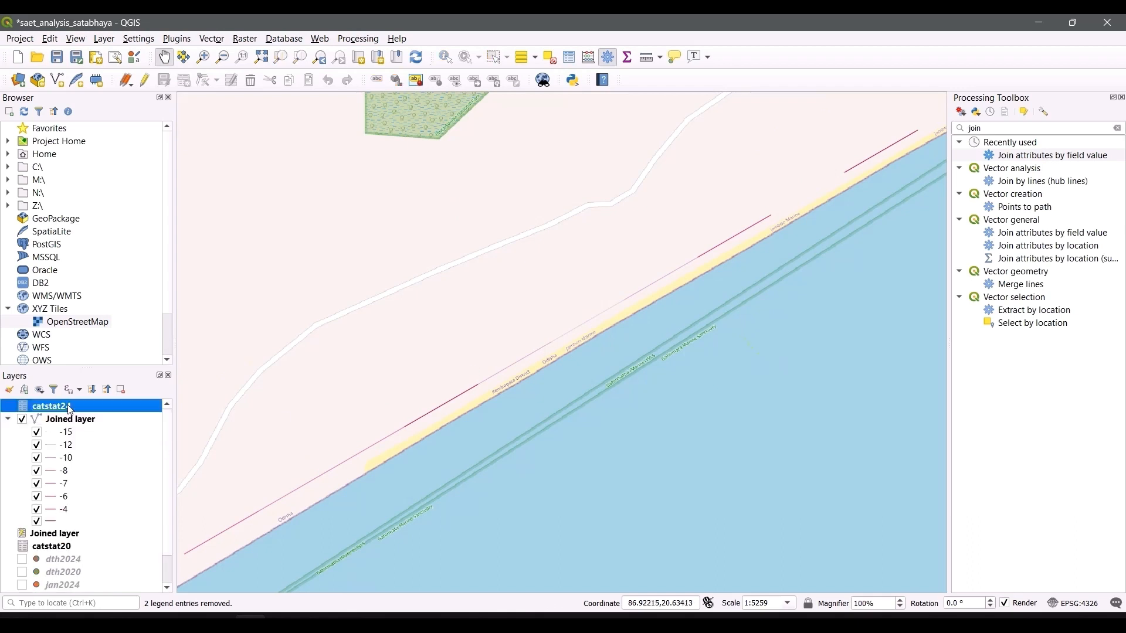
pyautogui.click(74, 423)
pyautogui.rightClick(72, 420)
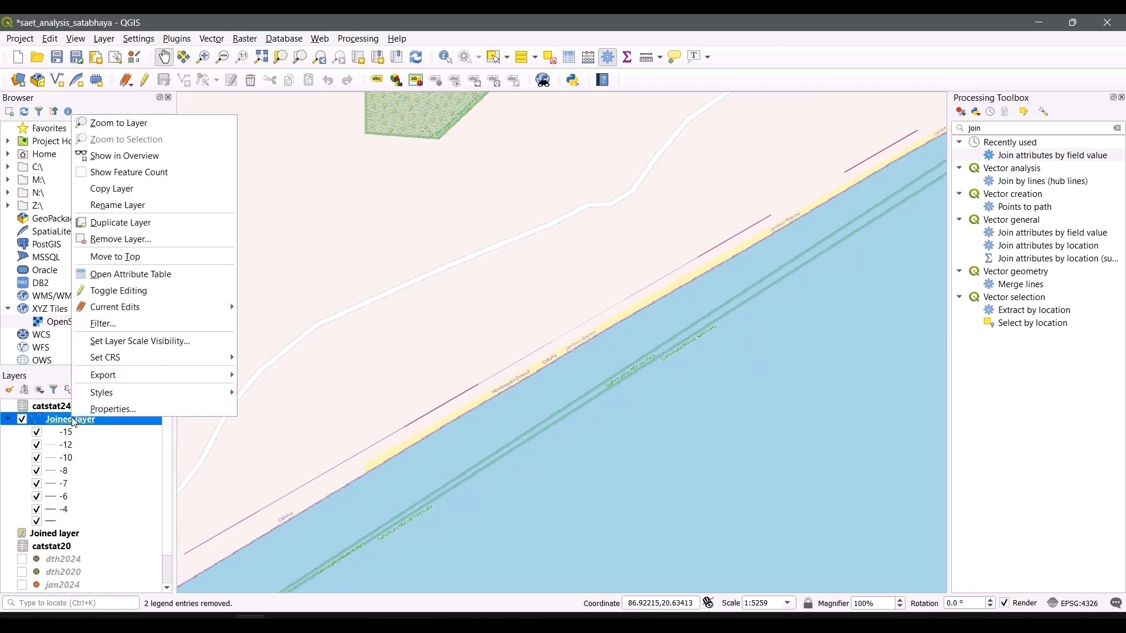
pyautogui.moveTo(133, 374)
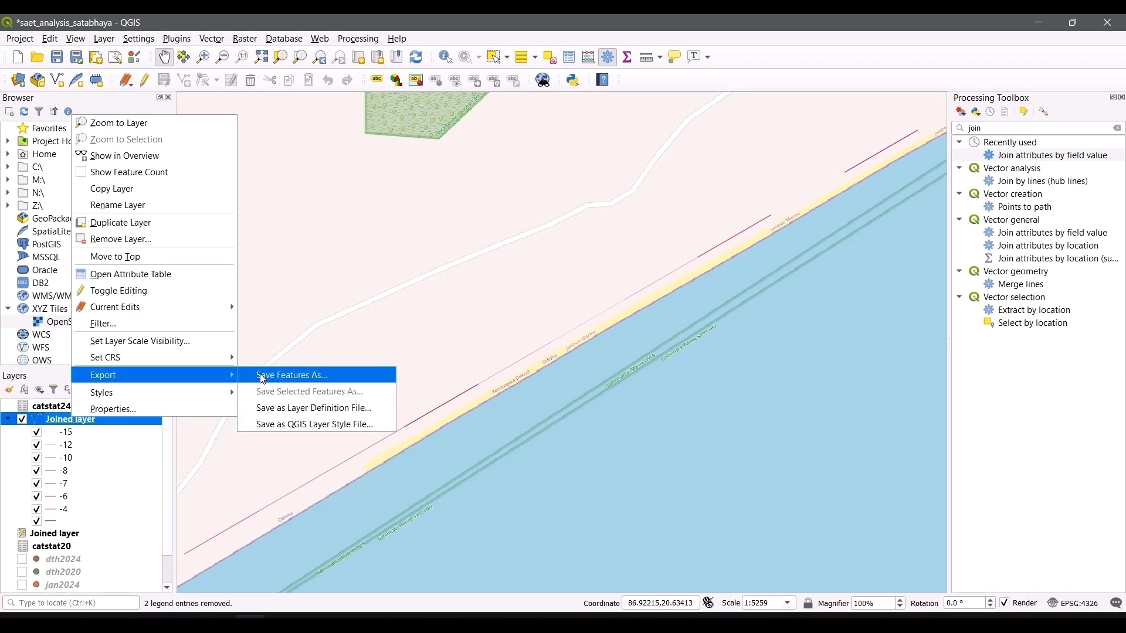
pyautogui.click(283, 379)
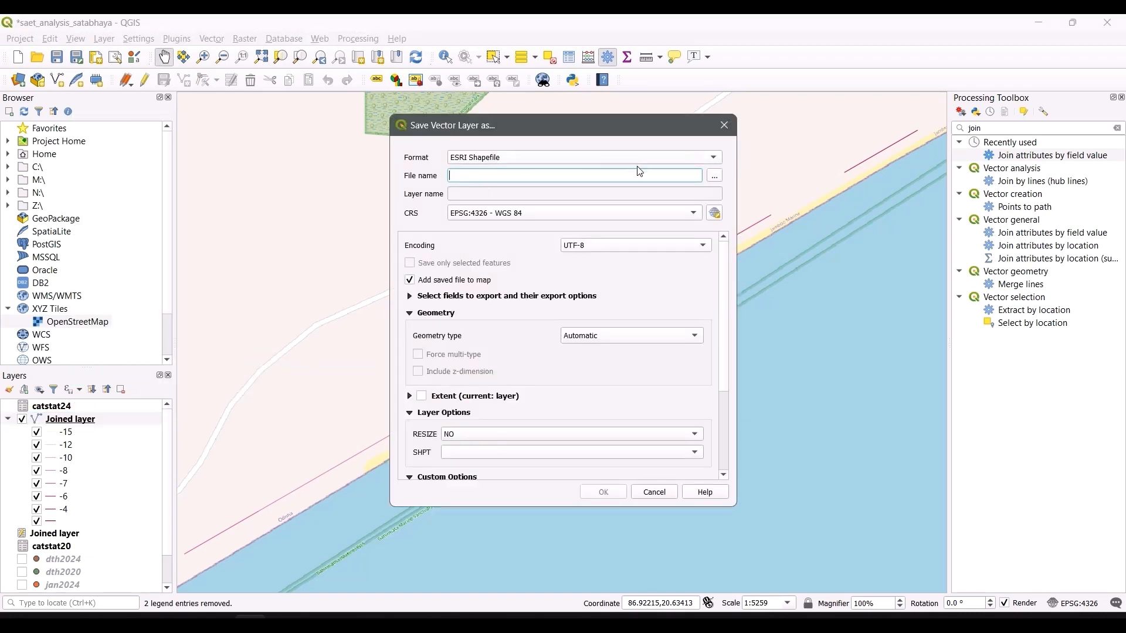
# Export the layer as an ESRI Shapefile named refline_symb in the test folder on the Desktop
pyautogui.click(716, 177)
pyautogui.click(451, 329)
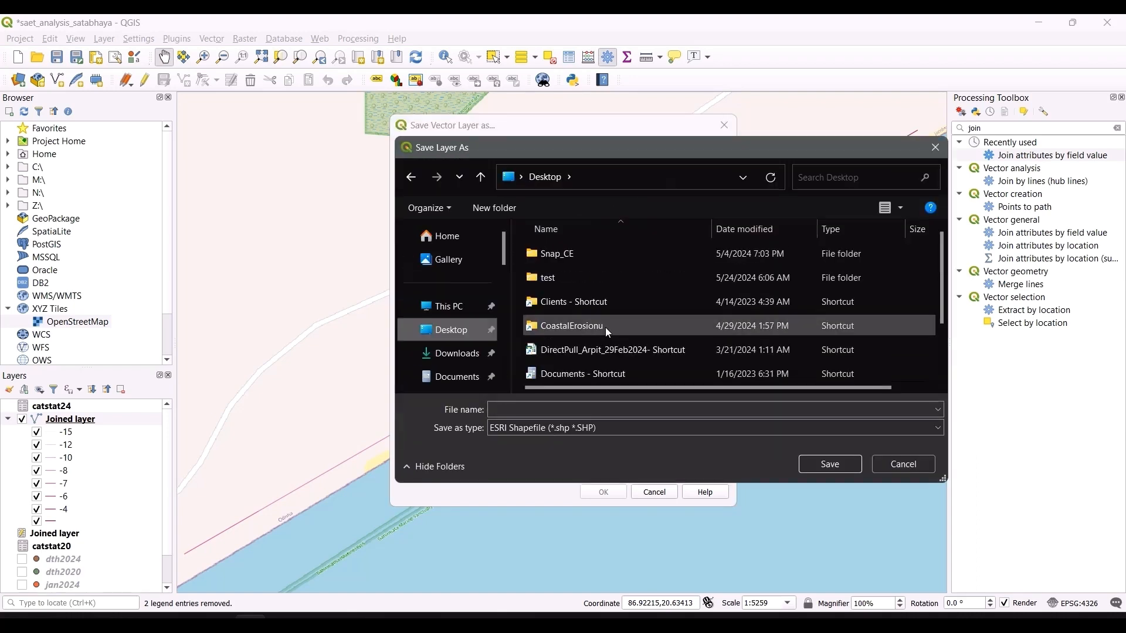
pyautogui.click(607, 280)
pyautogui.doubleClick(607, 280)
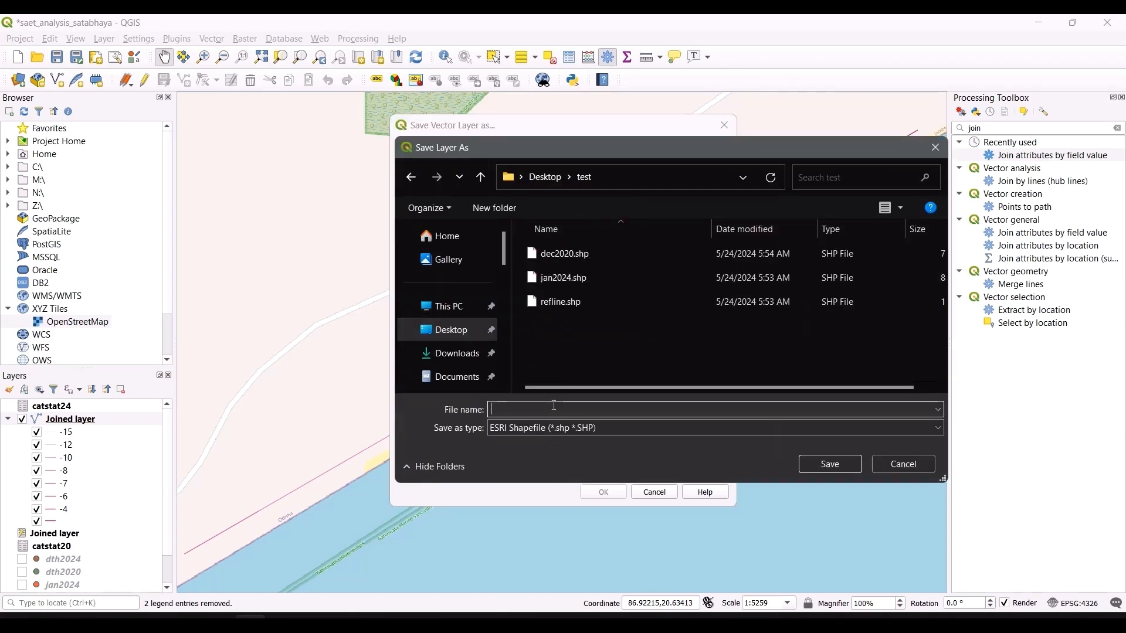
pyautogui.write('refline_symb')
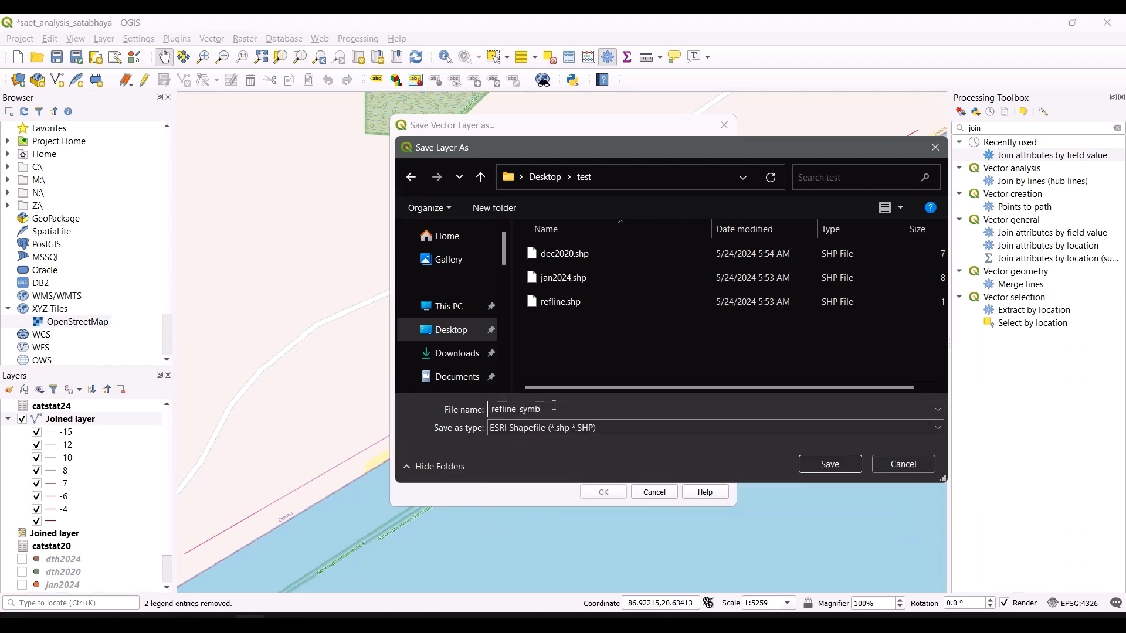
pyautogui.click(840, 469)
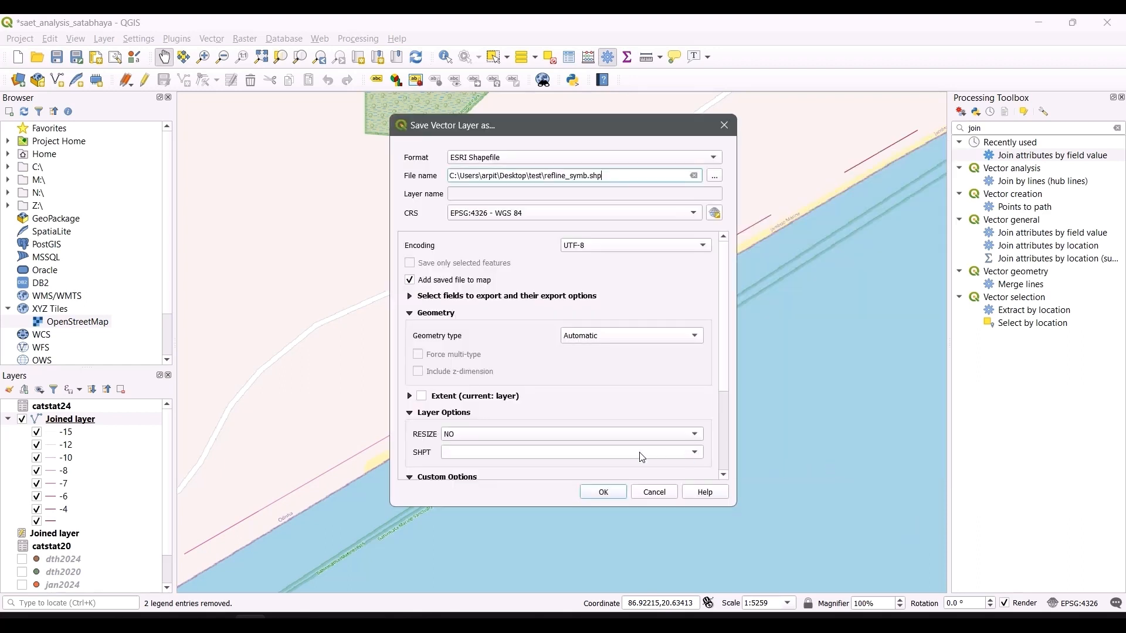
pyautogui.click(621, 496)
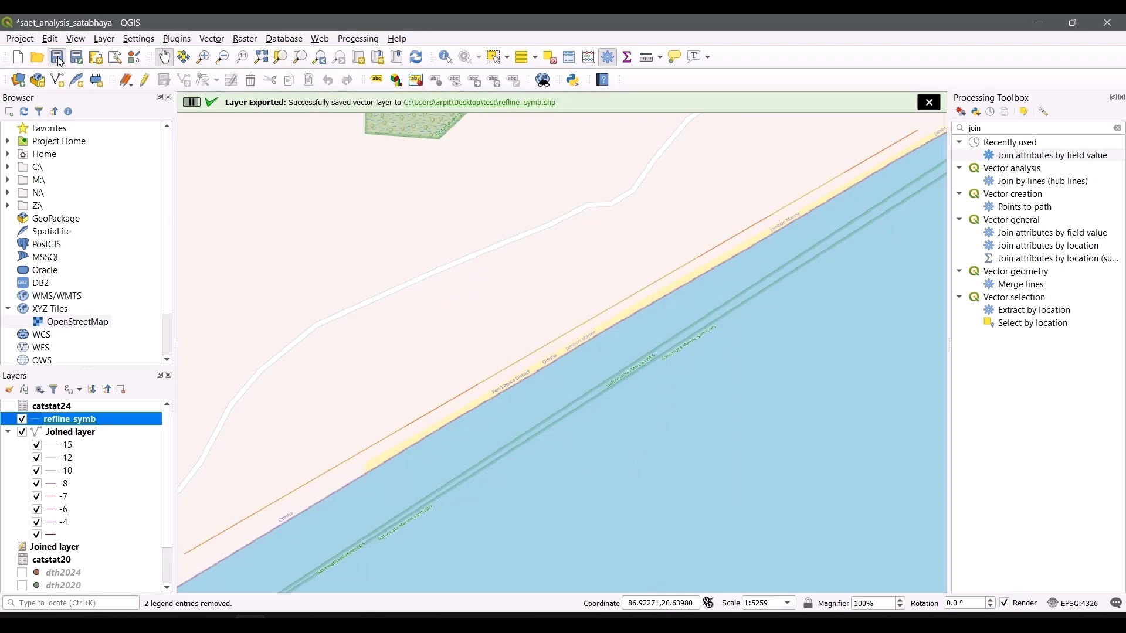
# Save the saet_analysis_satabhaya project and close QGIS
pyautogui.hotkey('ctrl', 's')
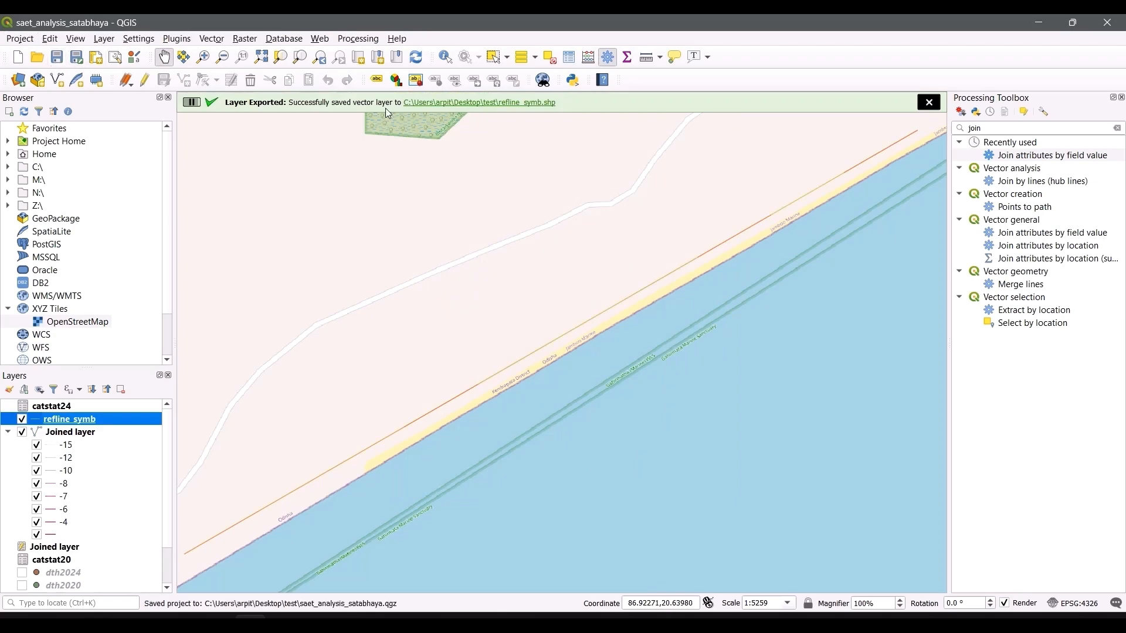
pyautogui.press('super')
pyautogui.click(1107, 22)
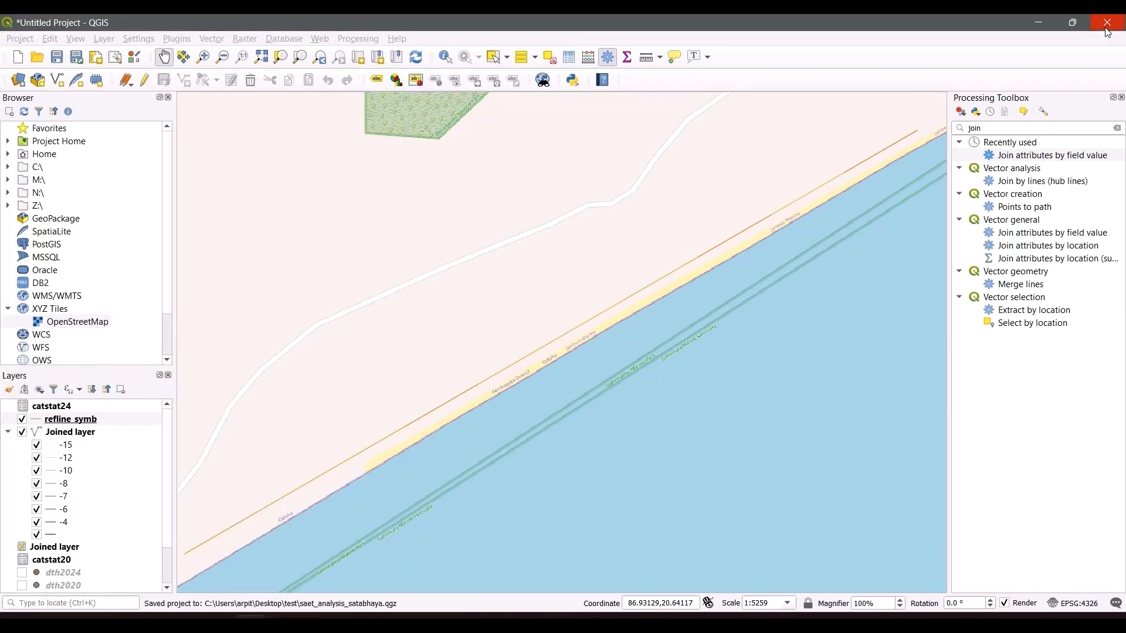
# Switch to the Beach_Polygon project in ArcGIS Pro and hide the ReferenceLine_InnerBeach and refline layers
pyautogui.hotkey('alt', 'Tab')
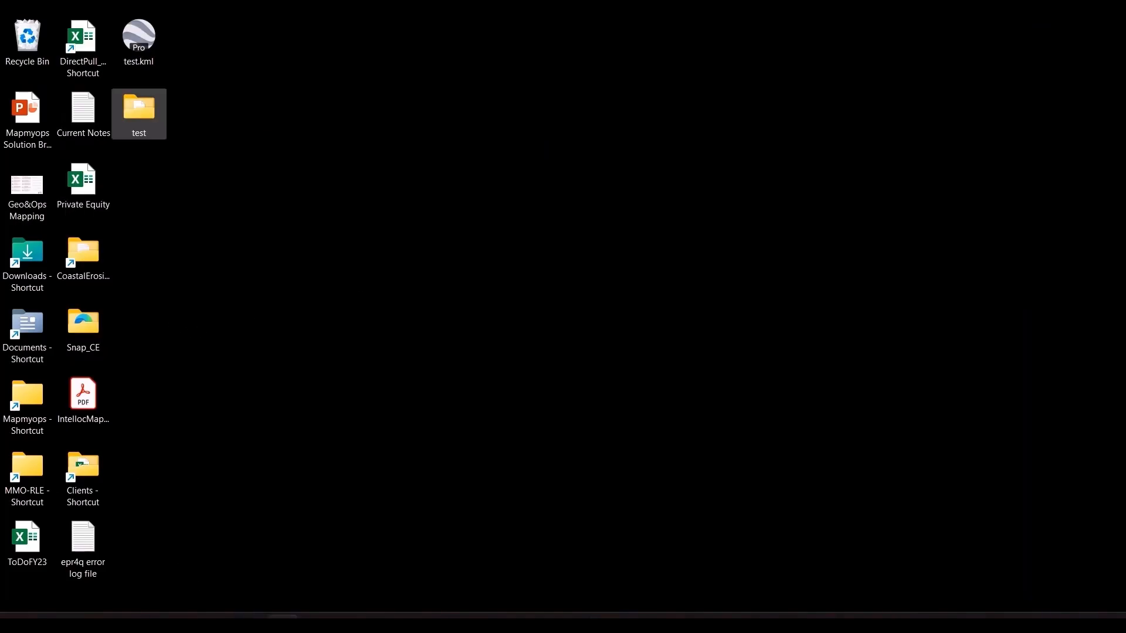
pyautogui.rightClick(316, 624)
pyautogui.click(303, 383)
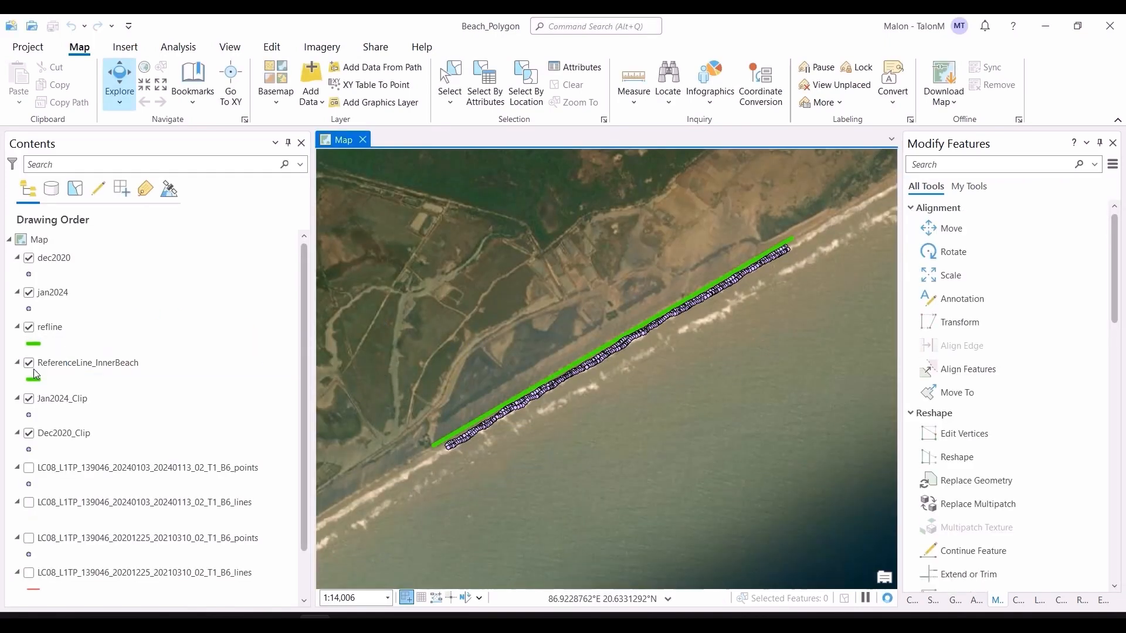
pyautogui.click(30, 364)
pyautogui.click(29, 327)
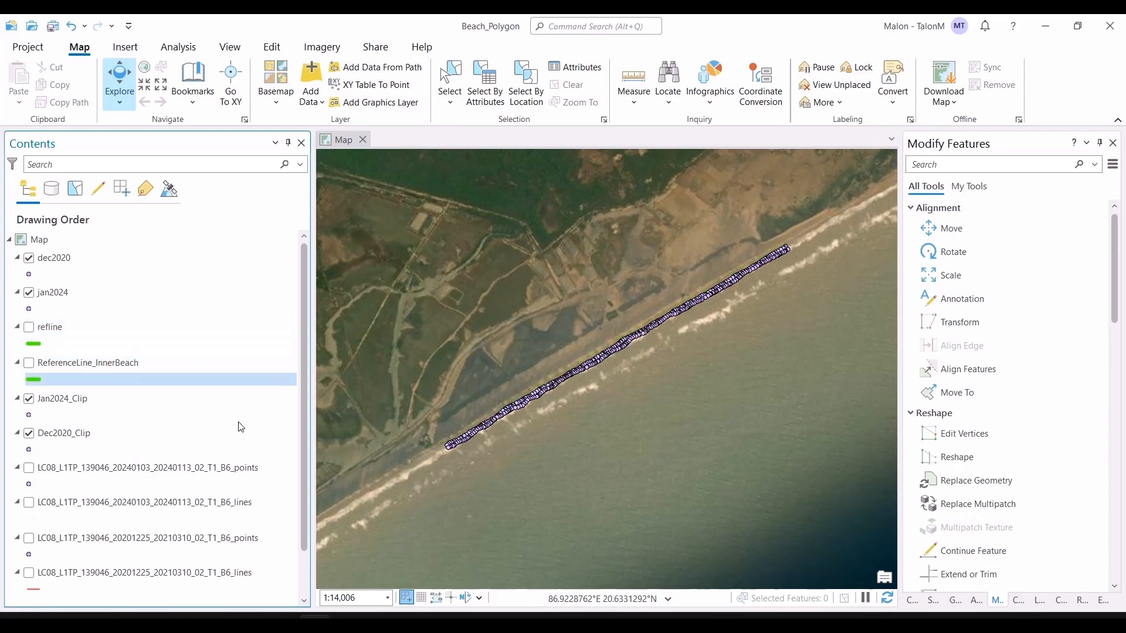
# Add refline_symb.shp from the test folder to the map and open its attribute table at the Difference field
pyautogui.hotkey('alt', 'Tab')
pyautogui.hotkey('alt', 'Tab')
pyautogui.hotkey('alt', 'Tab')
pyautogui.hotkey('alt', 'Tab')
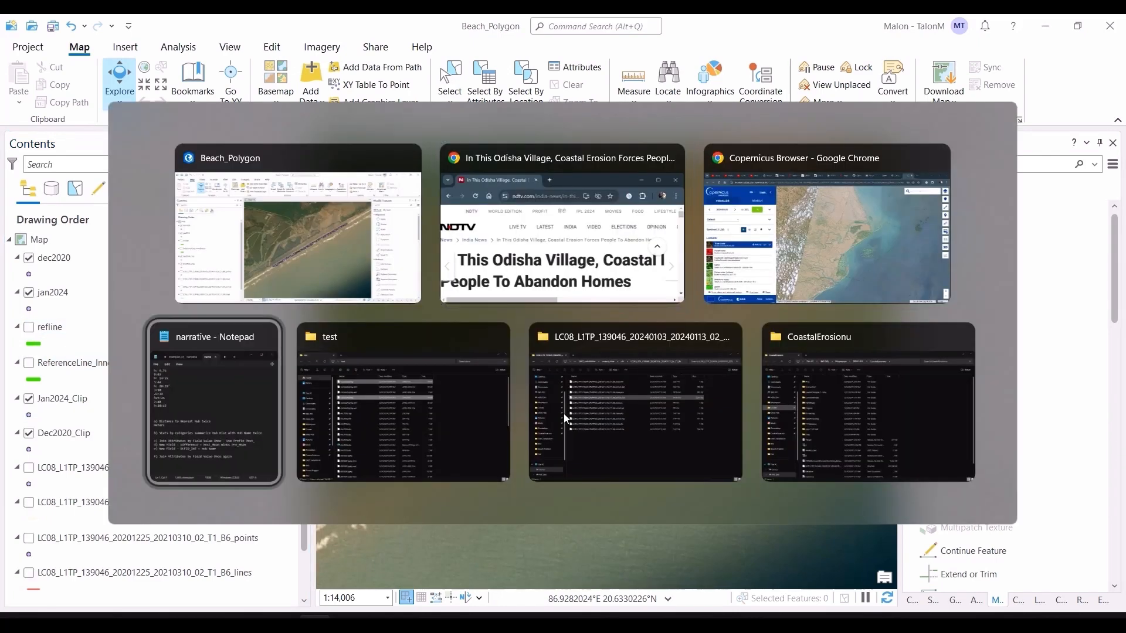
pyautogui.press('r')
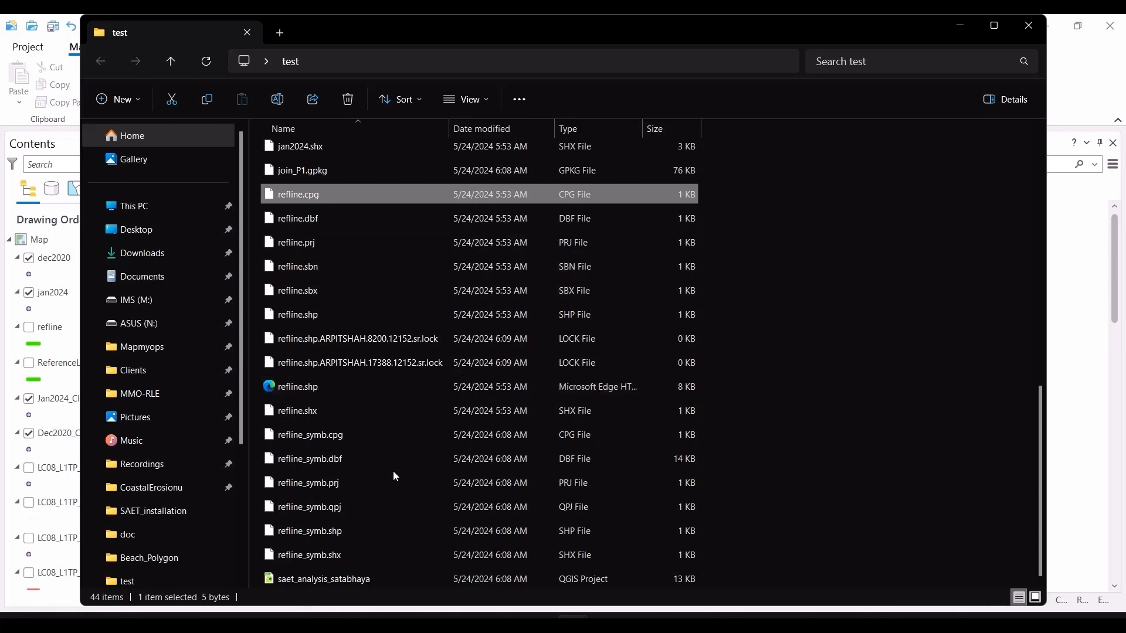
pyautogui.moveTo(384, 530)
pyautogui.mouseDown()
pyautogui.moveTo(354, 533)
pyautogui.moveTo(189, 397)
pyautogui.moveTo(143, 249)
pyautogui.mouseUp()
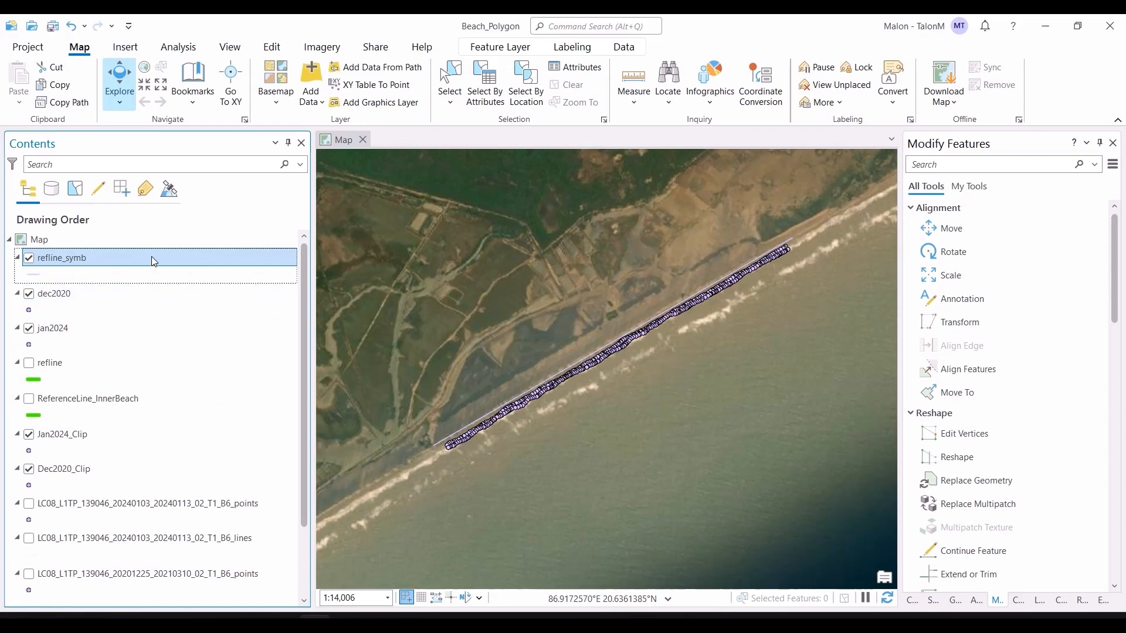
pyautogui.hotkey('ctrl', 't')
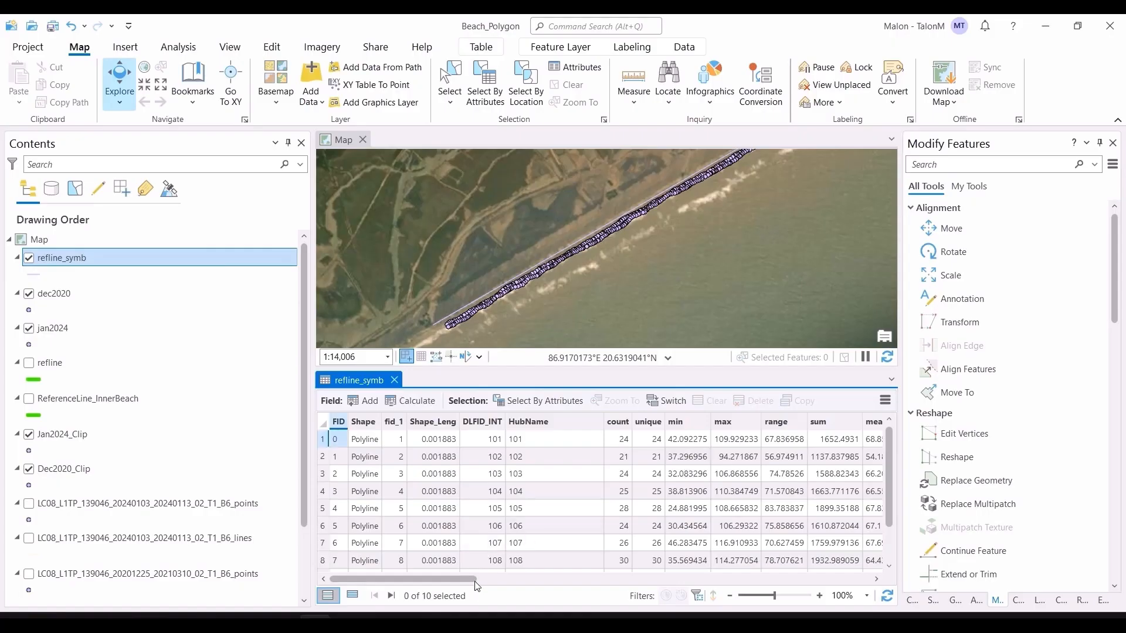
pyautogui.hscroll(5, 879, 543)
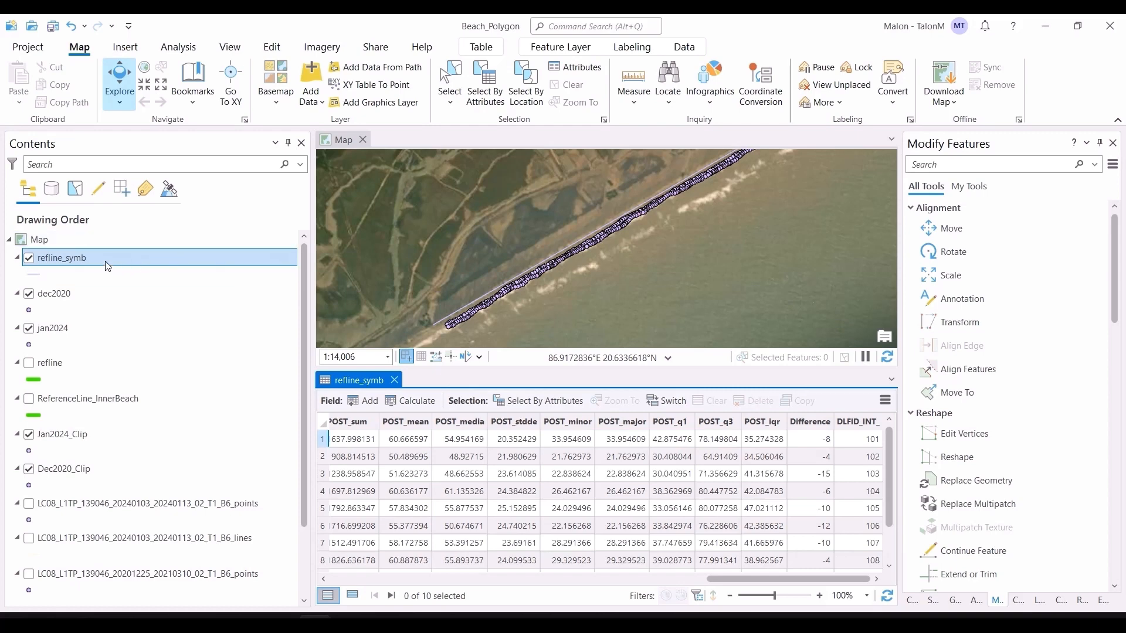
# Set the primary symbology of the refline_symb layer to Graduated Colors
pyautogui.click(32, 280)
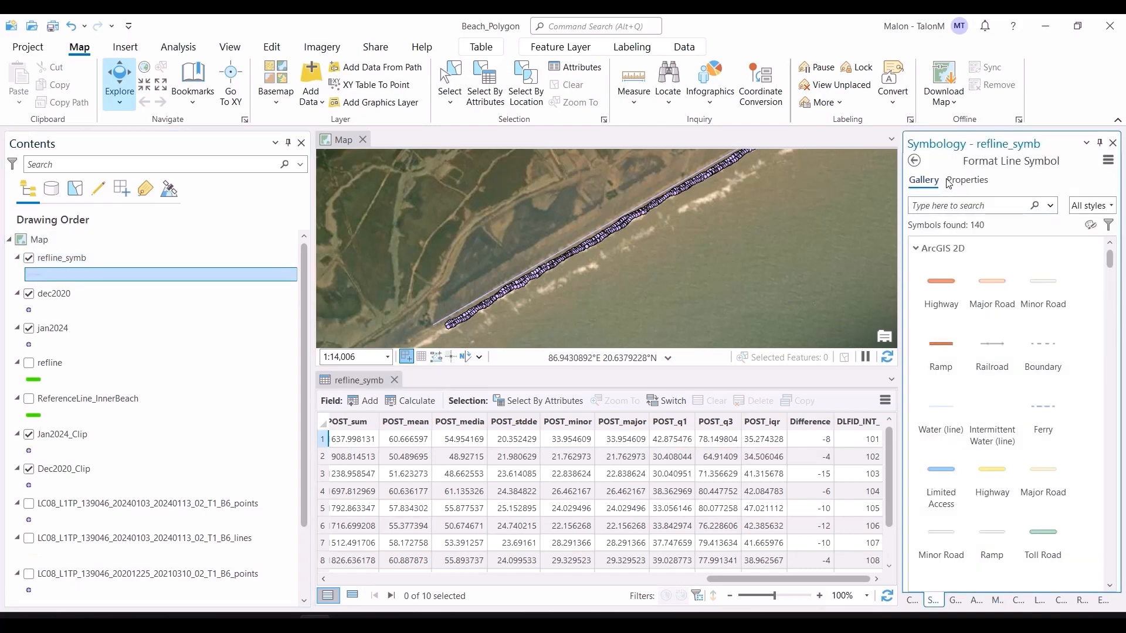
pyautogui.click(950, 182)
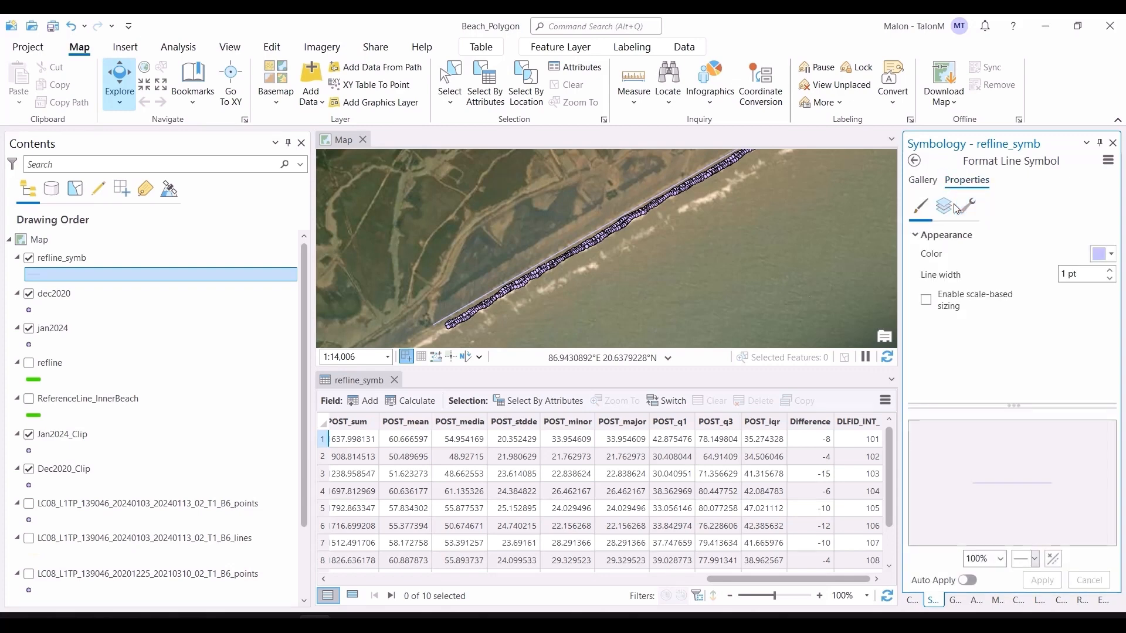
pyautogui.click(944, 206)
pyautogui.click(965, 208)
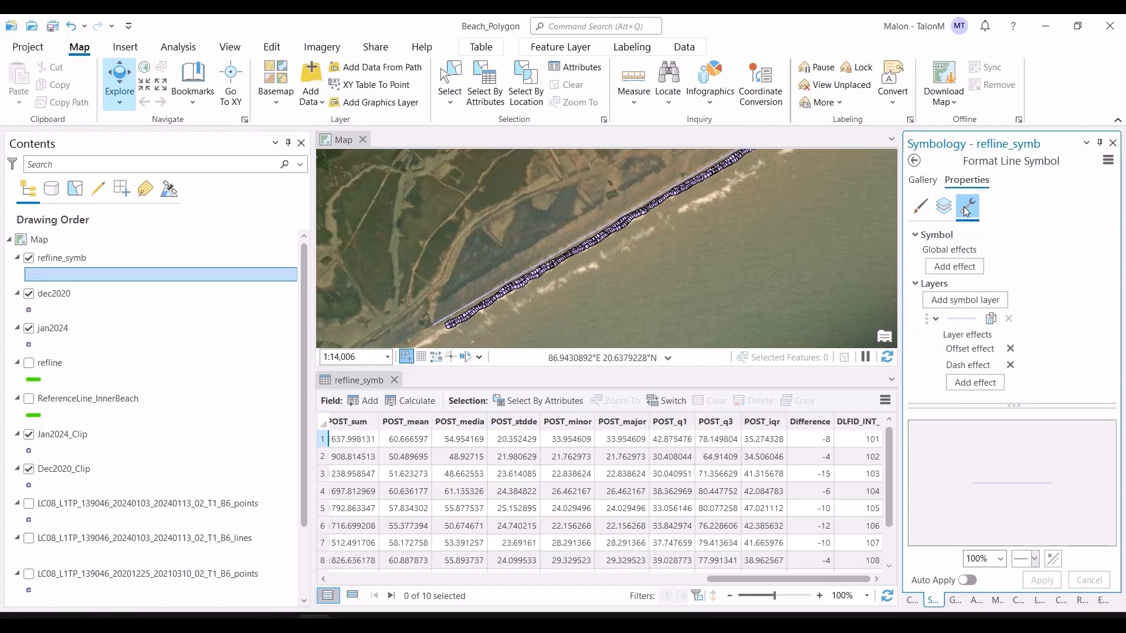
pyautogui.click(913, 161)
pyautogui.click(1111, 216)
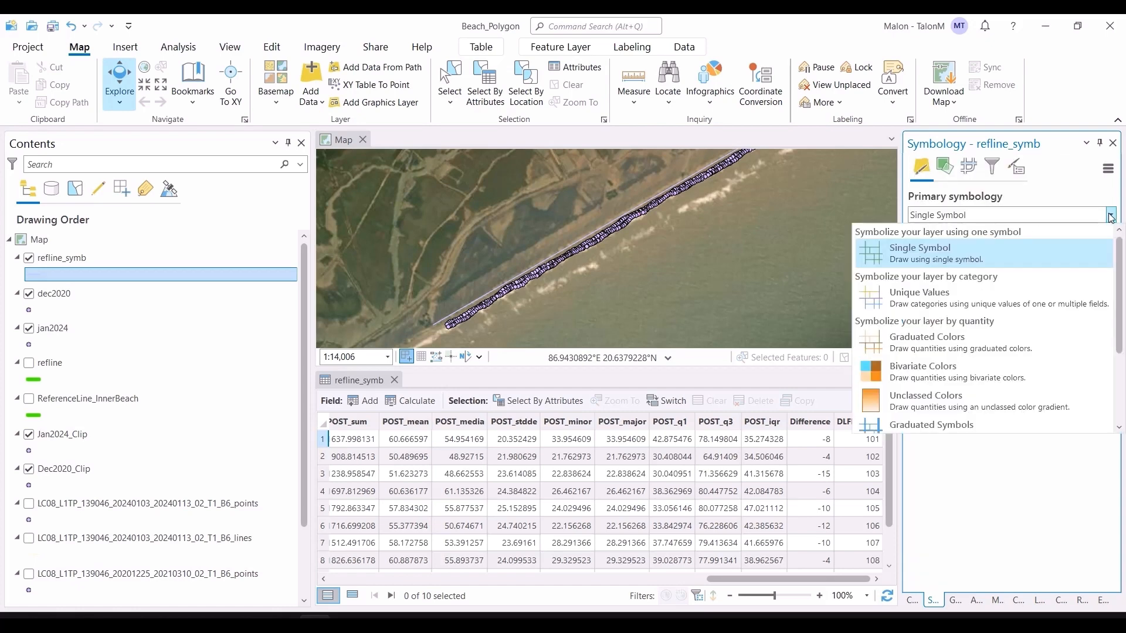
pyautogui.scroll(-3, 991, 317)
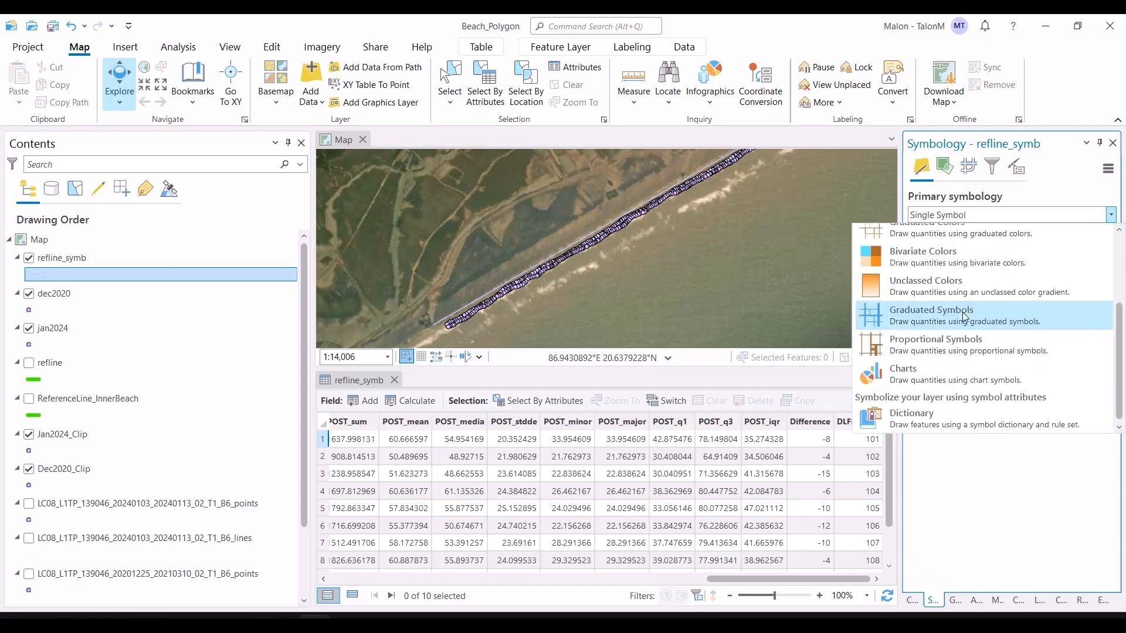
pyautogui.scroll(3, 1003, 401)
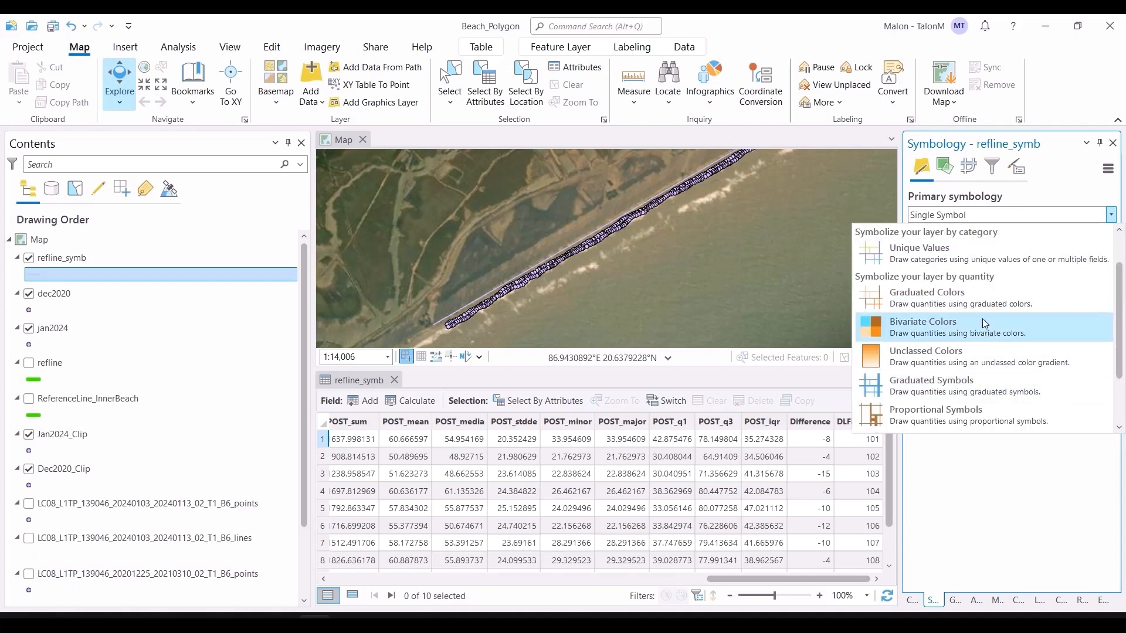
pyautogui.click(983, 298)
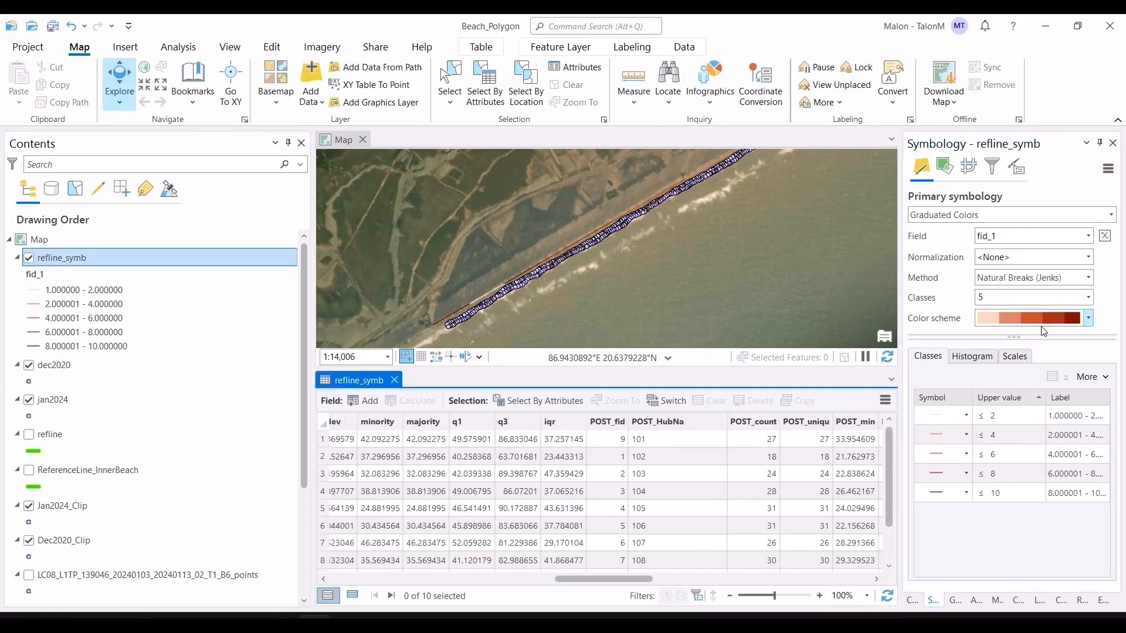
pyautogui.click(1086, 320)
pyautogui.scroll(-3, 1050, 394)
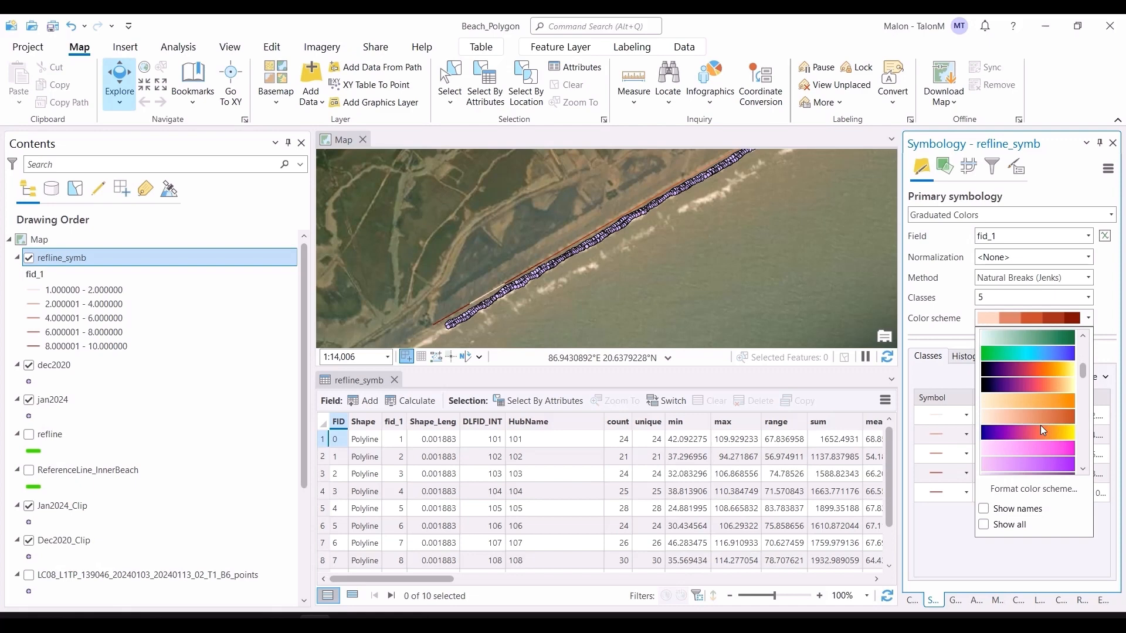
pyautogui.scroll(-2, 1041, 425)
pyautogui.scroll(-2, 1040, 424)
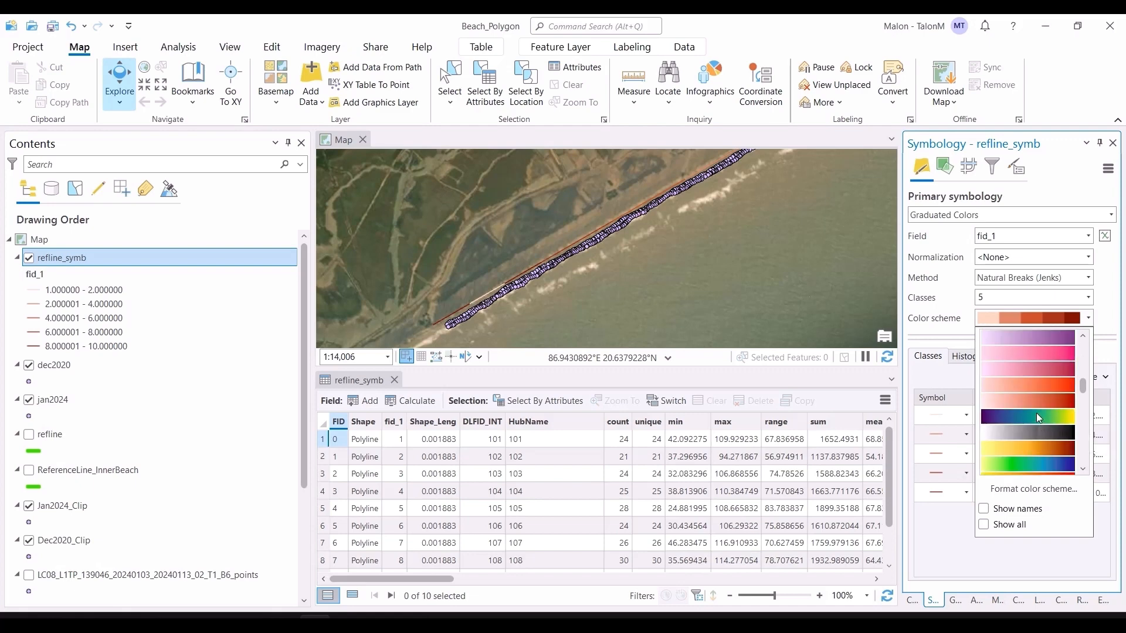
pyautogui.scroll(-2, 1036, 413)
pyautogui.scroll(-1, 1036, 413)
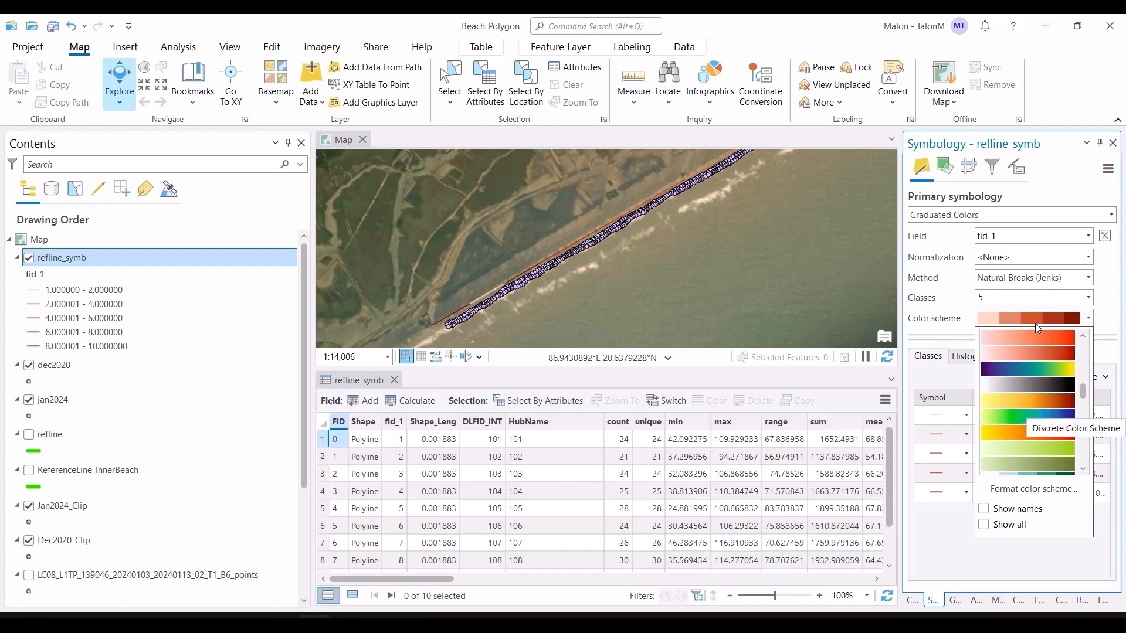
pyautogui.click(1036, 322)
# Set the number of classes in the refline_symb graduated color symbology to 4
pyautogui.click(1088, 300)
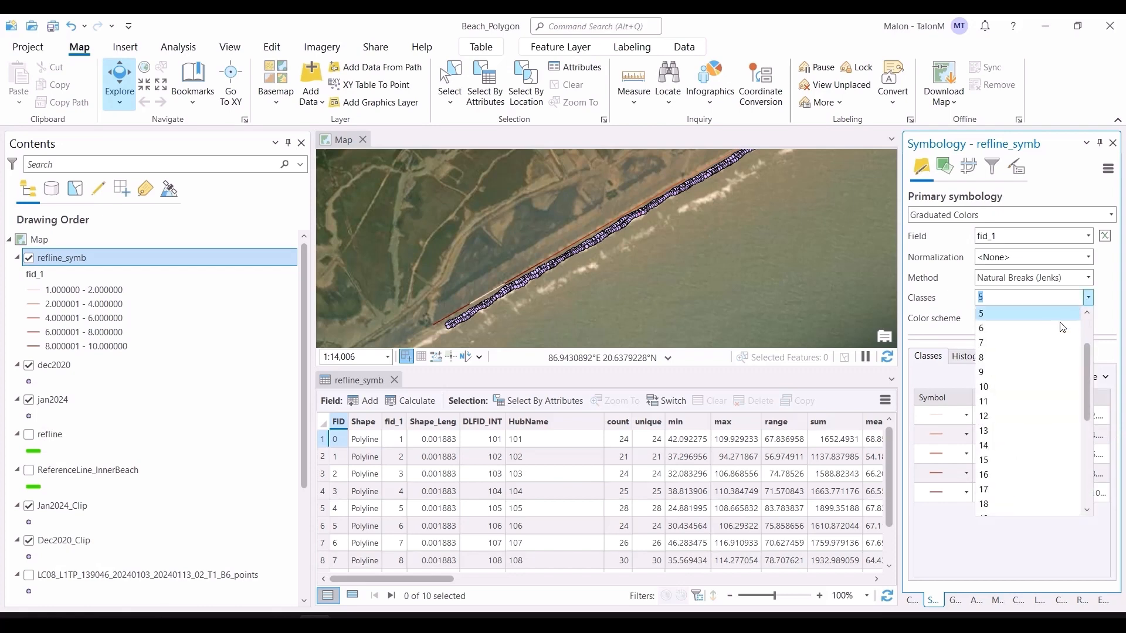
pyautogui.click(1032, 351)
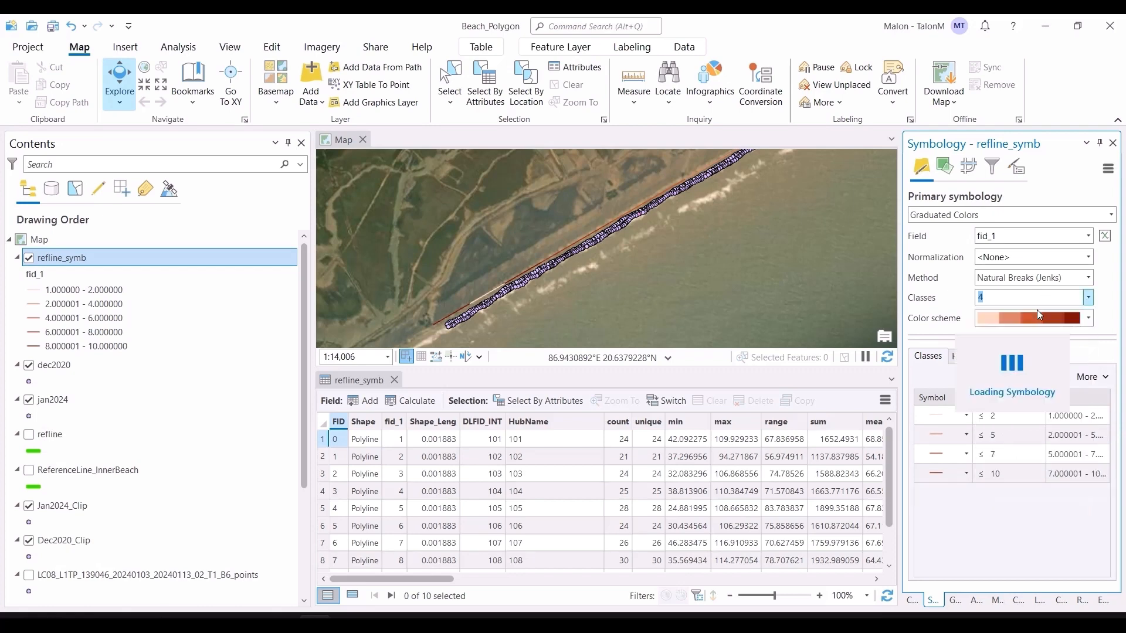
# Set the classification method of the refline_symb graduated color symbology to Equal Interval
pyautogui.click(1089, 279)
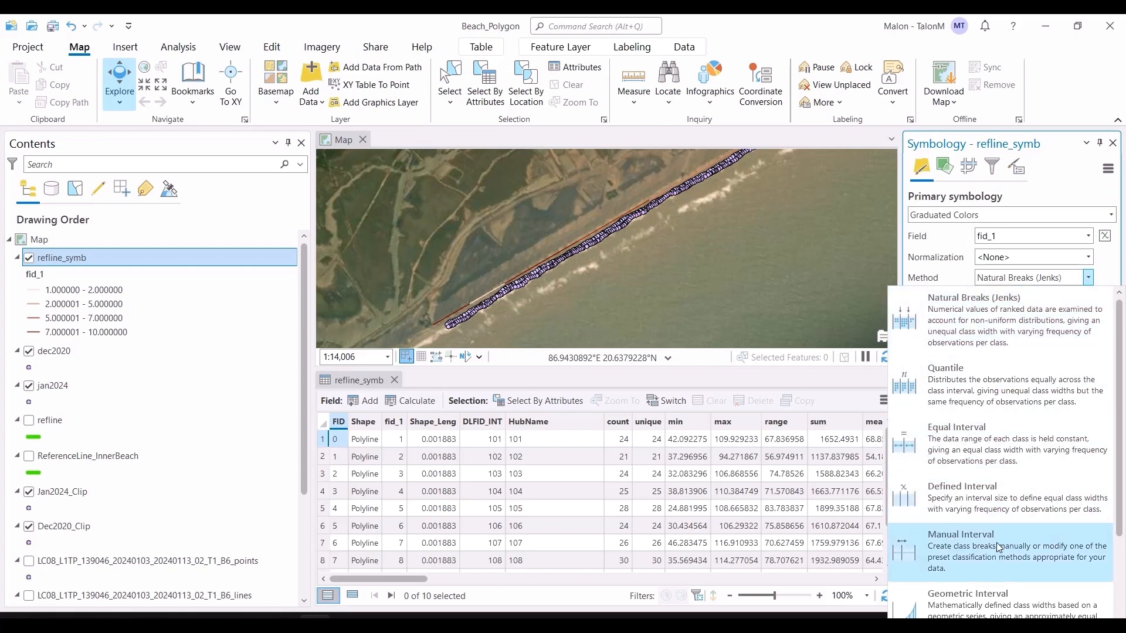
pyautogui.scroll(-2, 1006, 523)
pyautogui.scroll(2, 997, 469)
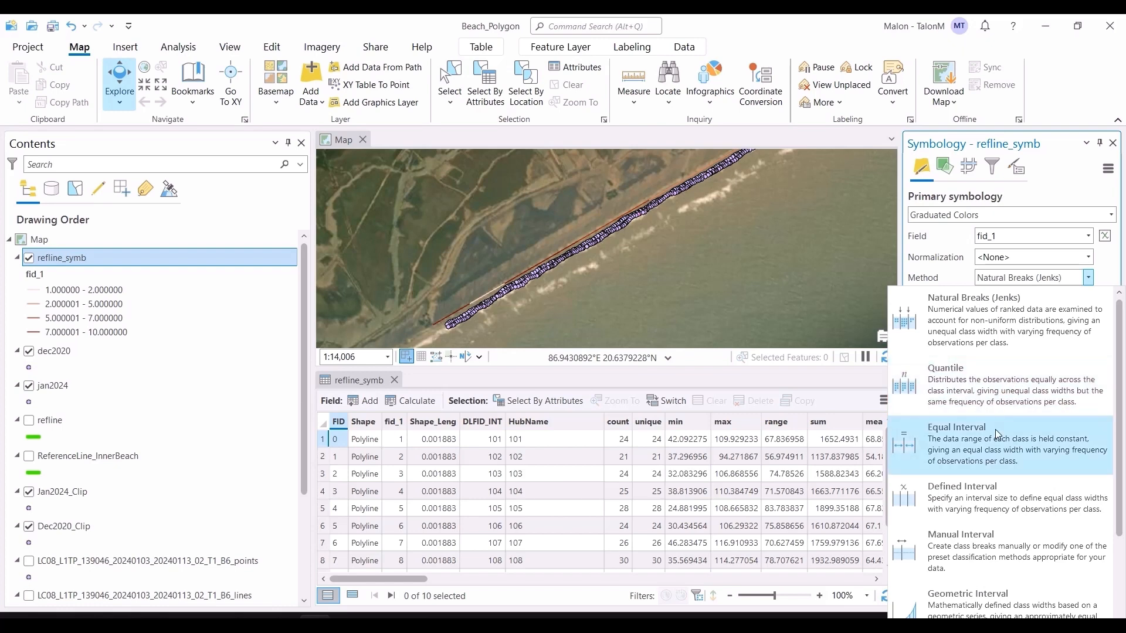
pyautogui.click(999, 451)
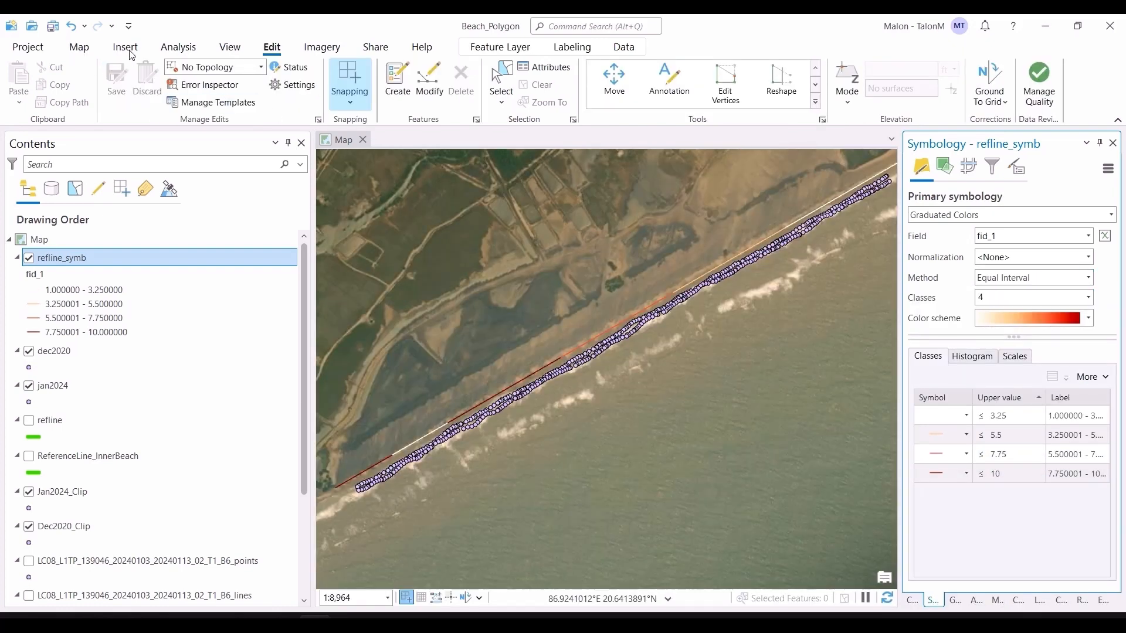
# Create a new layout with the ANSI Landscape Letter page size of 8.5" x 11"
pyautogui.click(128, 49)
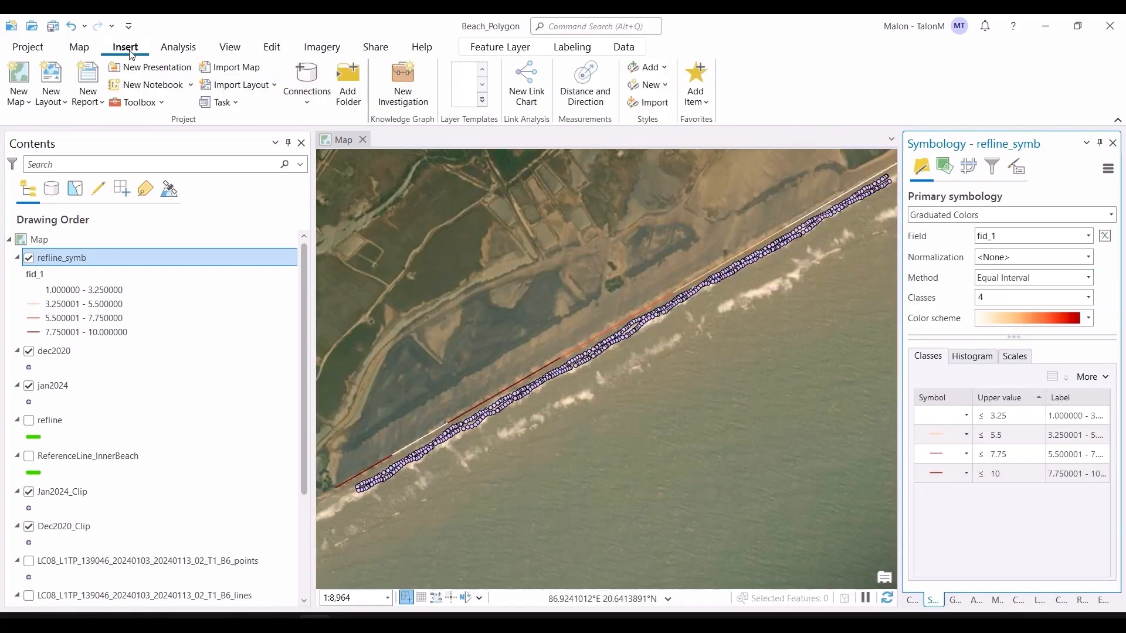
pyautogui.click(49, 81)
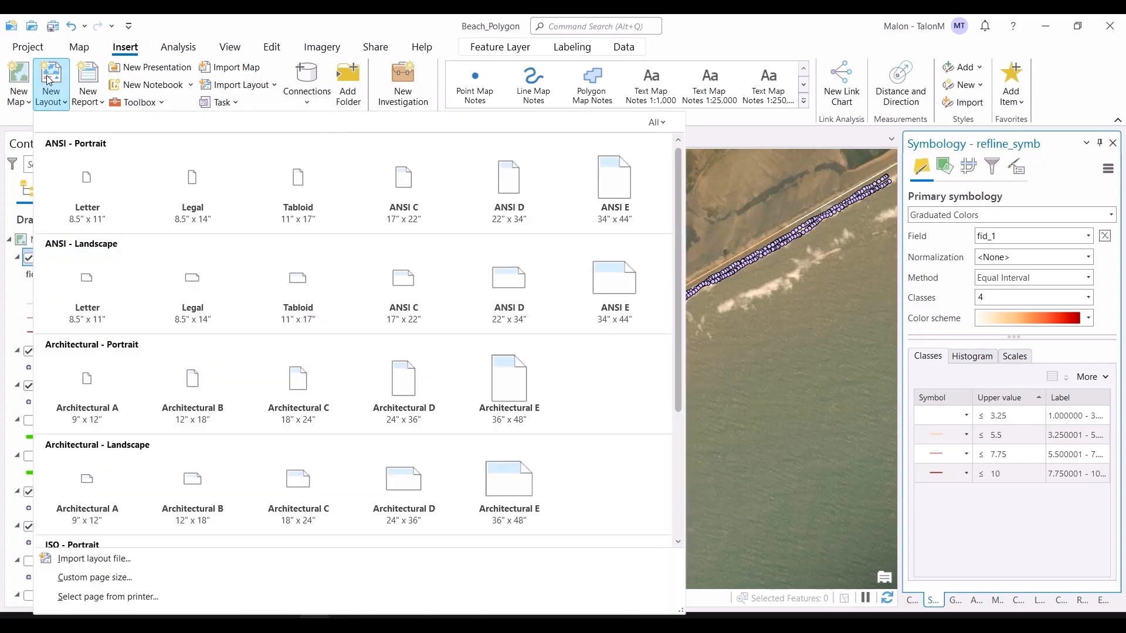
pyautogui.click(115, 291)
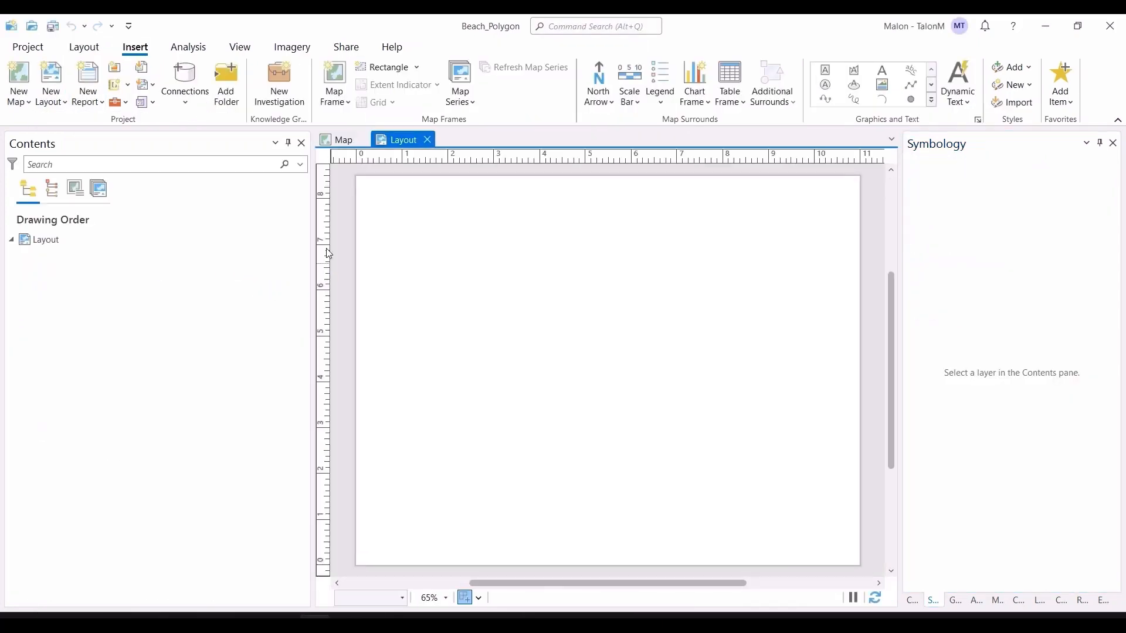
# Insert a map frame showing the Map view at 1:8,964, drawn to fill nearly the whole layout page
pyautogui.rightClick(381, 195)
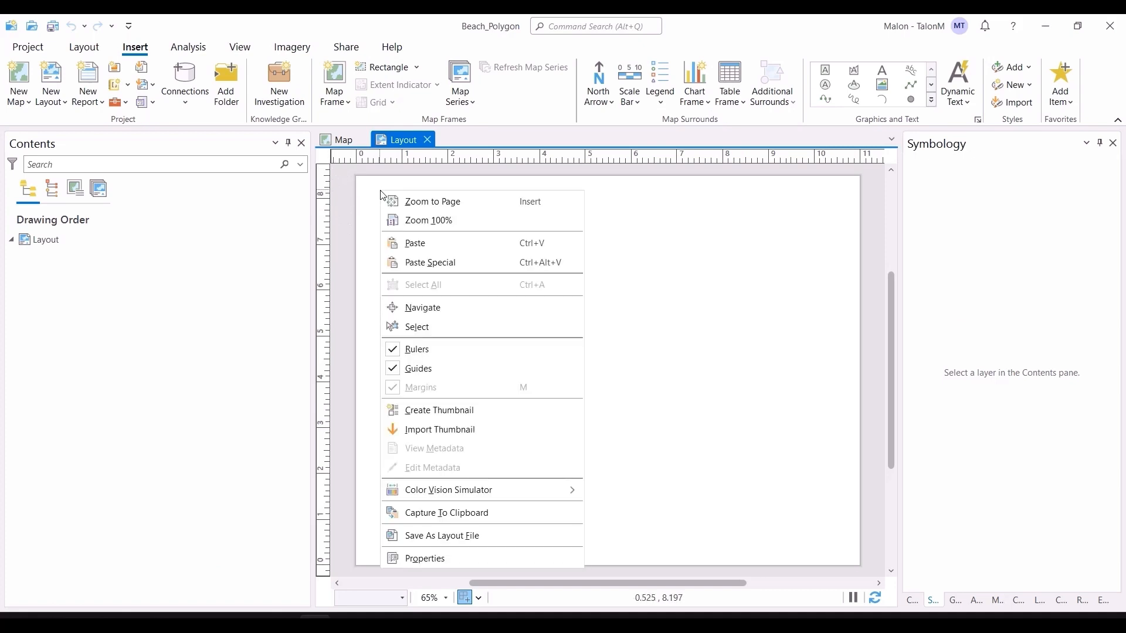
pyautogui.click(332, 101)
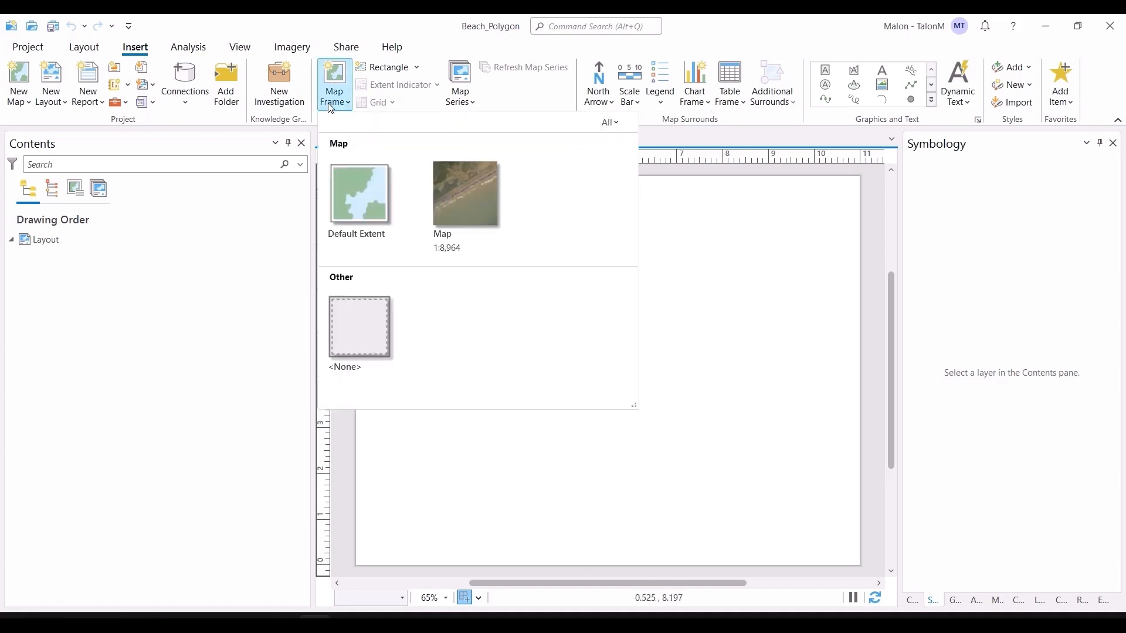
pyautogui.click(447, 194)
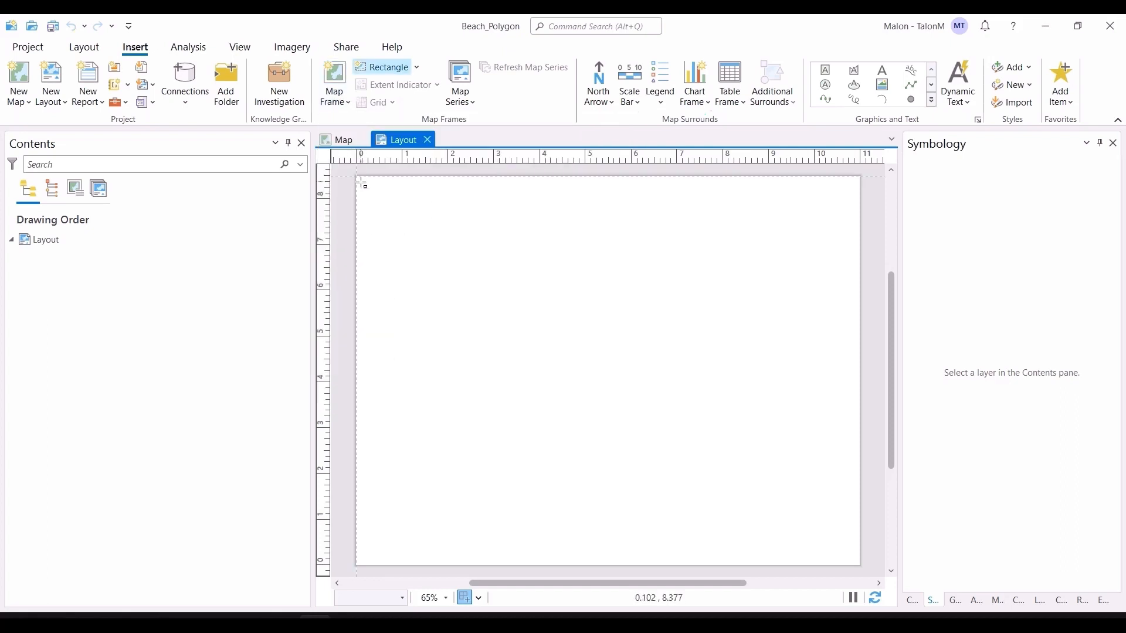
pyautogui.moveTo(361, 182); pyautogui.dragTo(855, 562)
pyautogui.moveTo(855, 565); pyautogui.dragTo(853, 562)
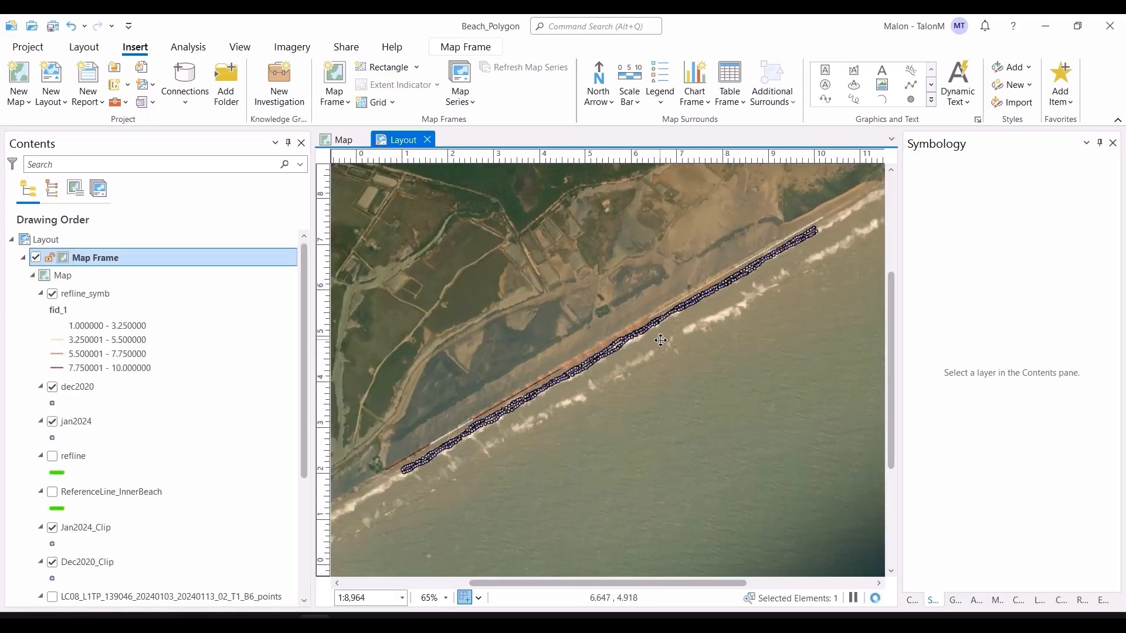
# Activate the layout's map frame and zoom in on the coastline inside it
pyautogui.rightClick(677, 370)
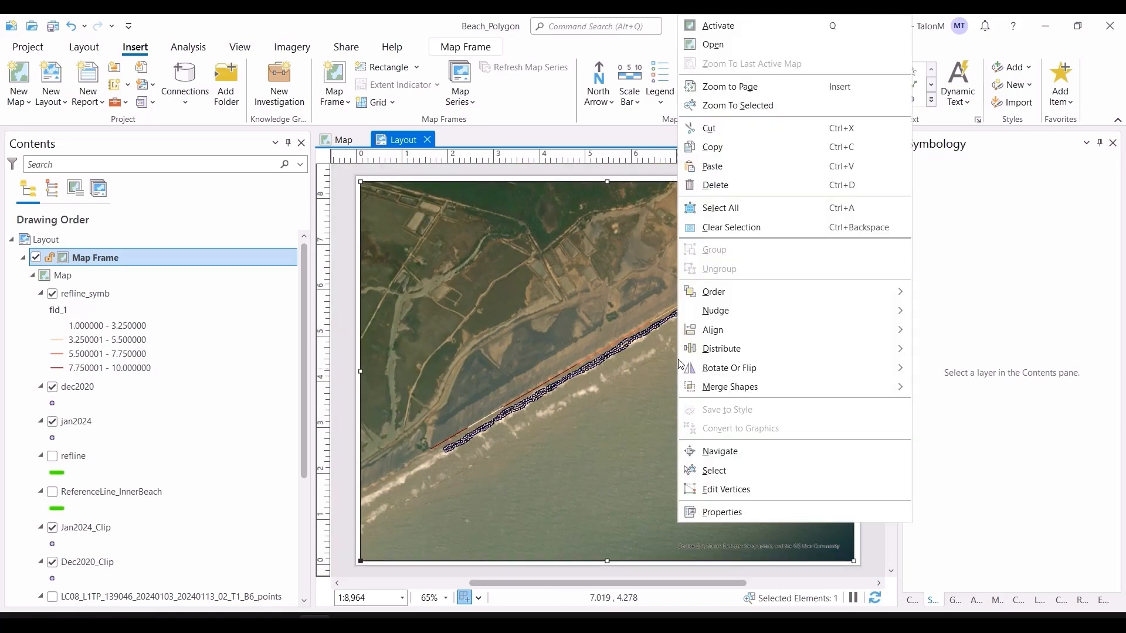
pyautogui.click(712, 23)
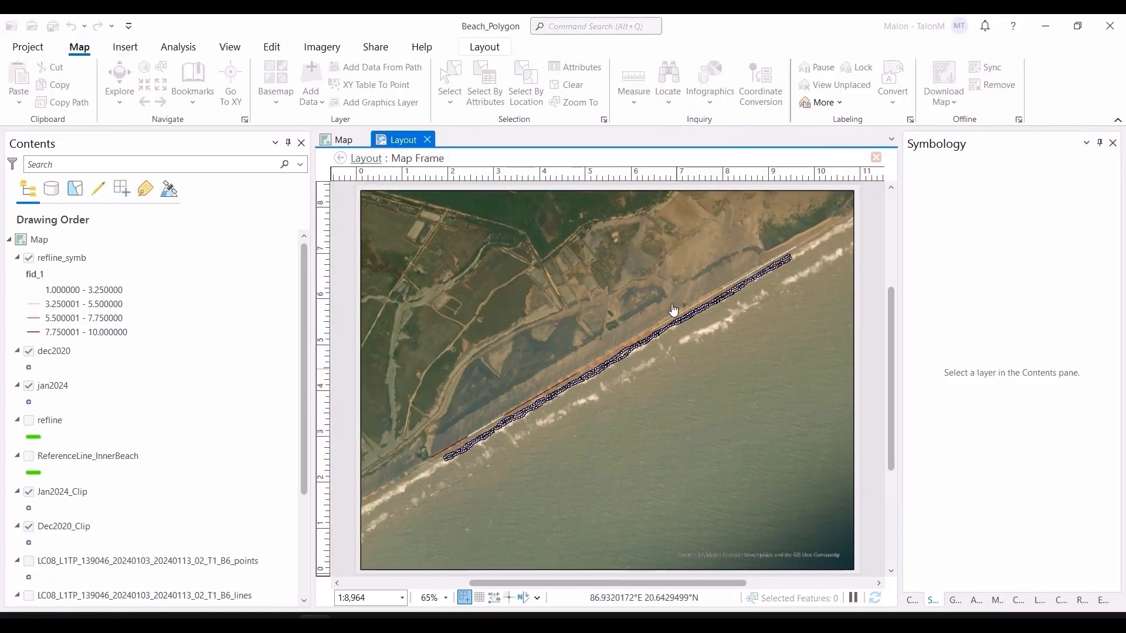
pyautogui.scroll(1, 673, 311)
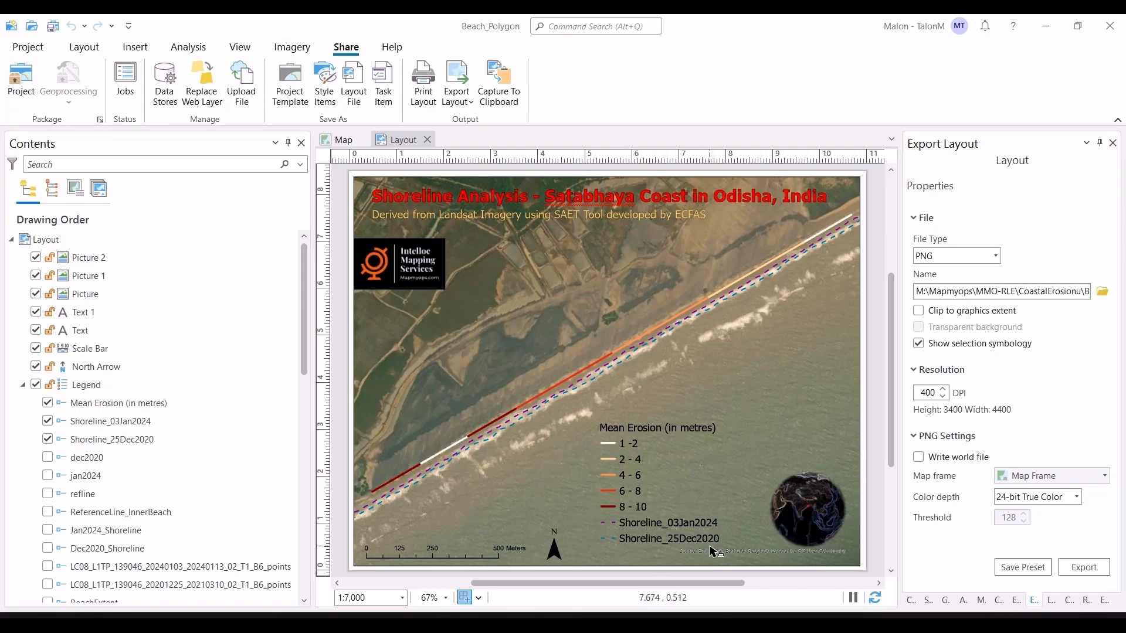
# Switch to Paint and view the exported Layout500 shoreline analysis map in full screen
pyautogui.hotkey('alt', 'Tab')
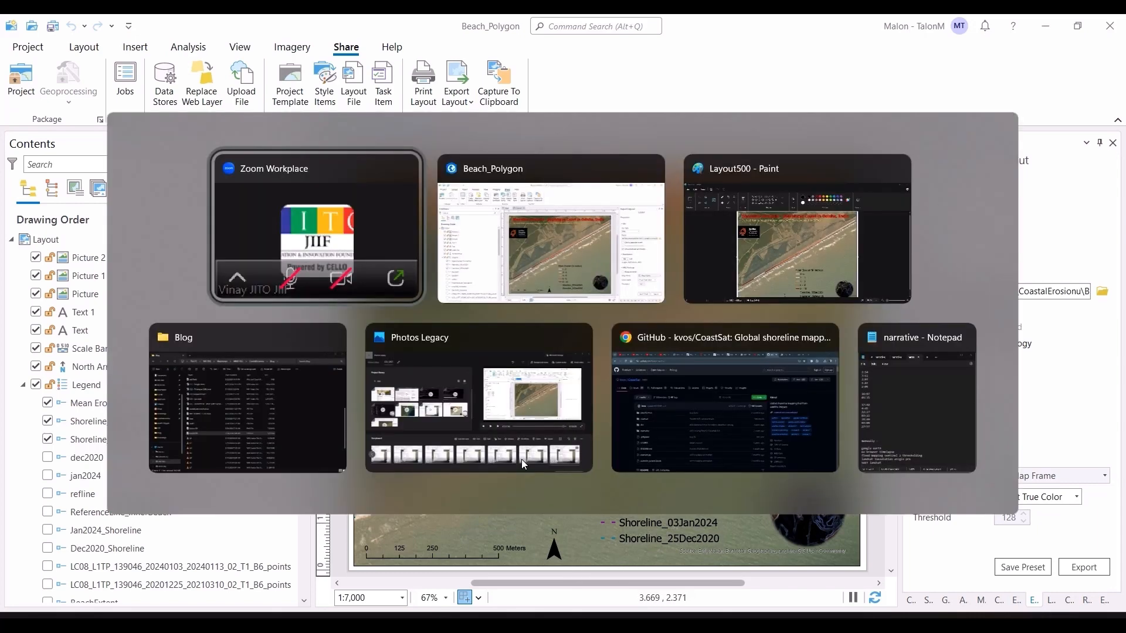
pyautogui.press('Escape')
pyautogui.hotkey('alt', 'Tab')
pyautogui.hotkey('alt', 'Tab')
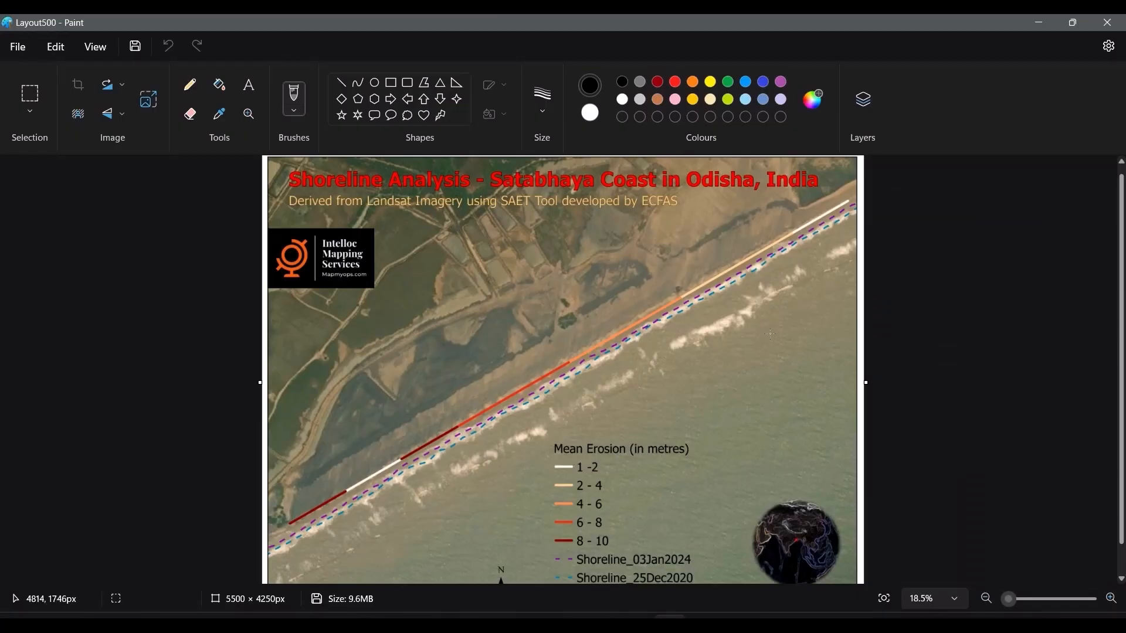
pyautogui.click(84, 47)
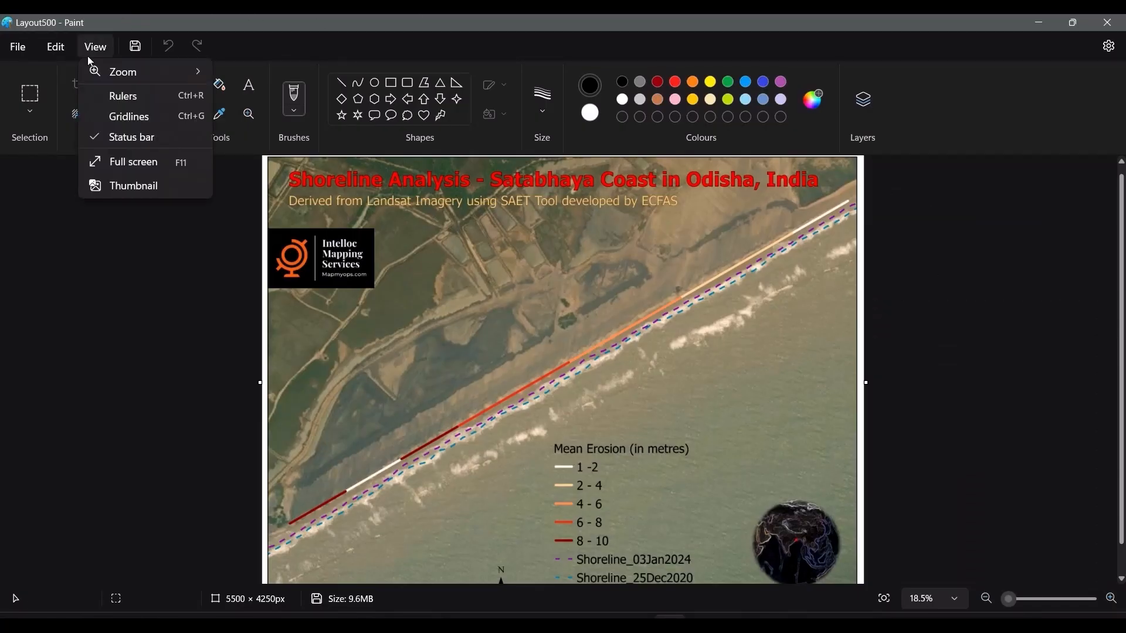
pyautogui.click(121, 162)
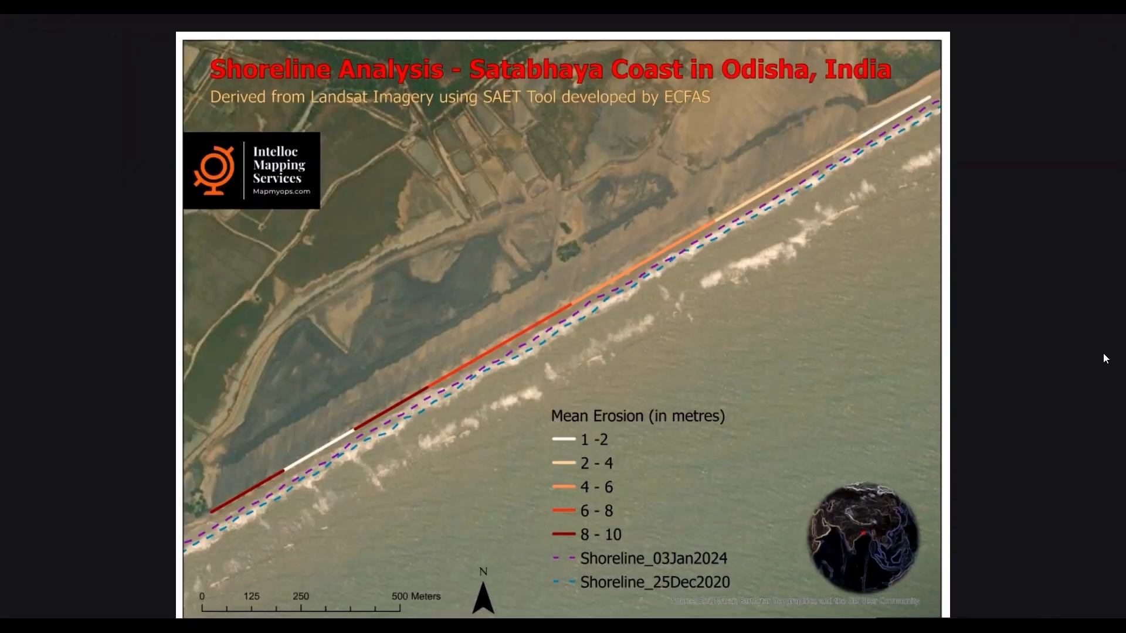